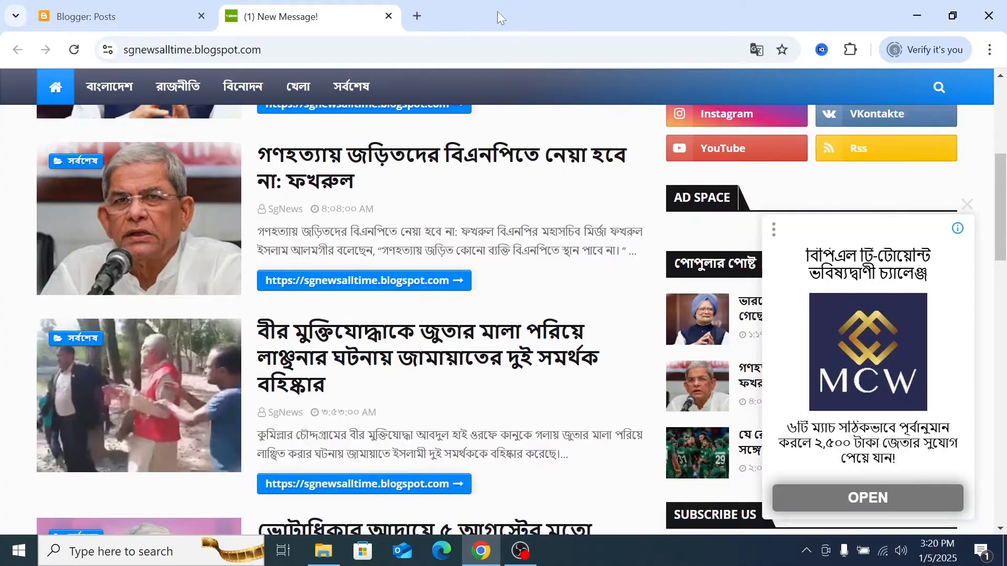
- Look through the published posts list in Blogger and the home page of the SgNews blog
left_click_drag(497, 11, 59, 57)
left_click_drag(254, 175, 520, 518)
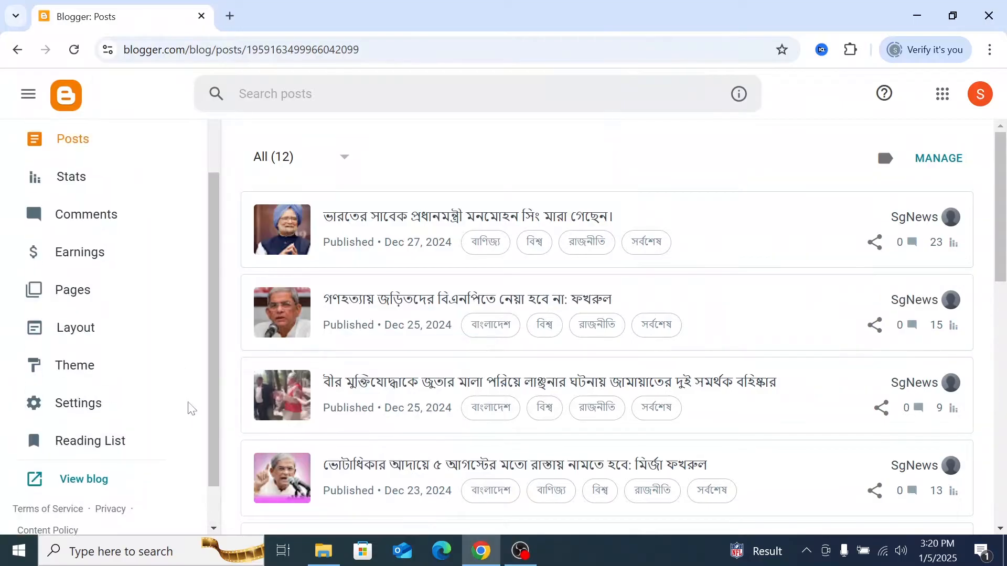
scroll(190, 367, "up", 3)
scroll(315, 246, "down", 10)
scroll(336, 302, "up", 10)
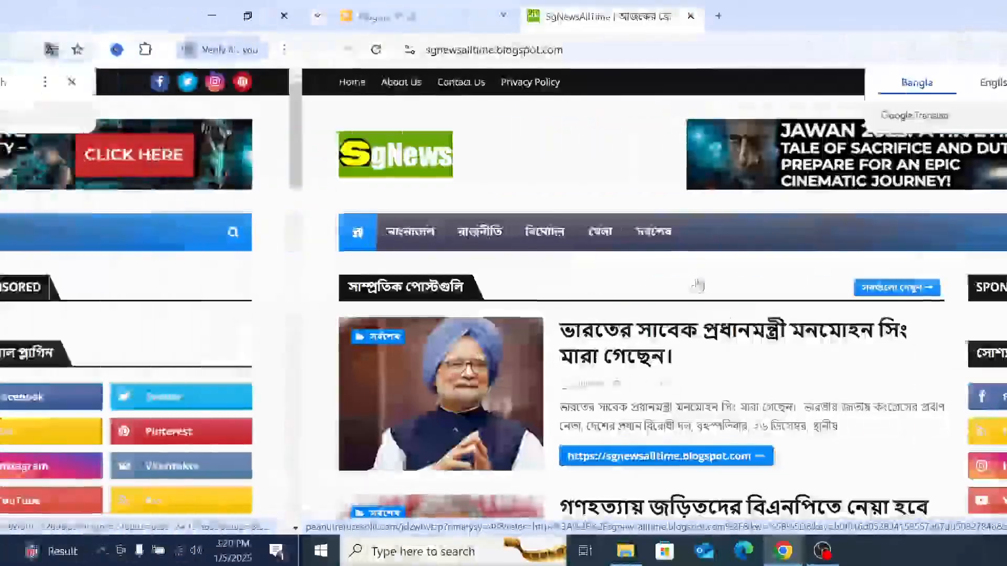
scroll(405, 388, "down", 4)
scroll(405, 388, "down", 20)
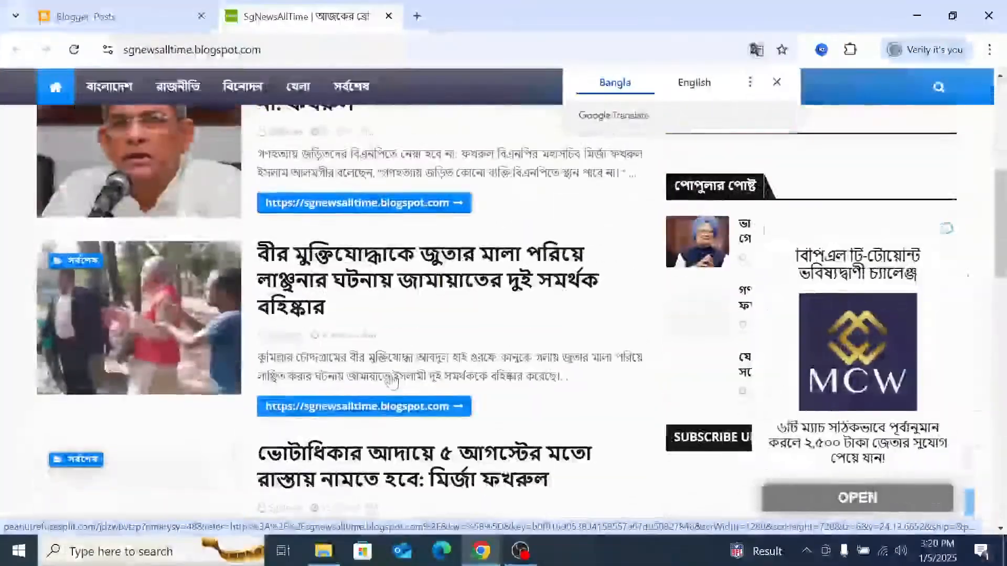
scroll(388, 398, "up", 20)
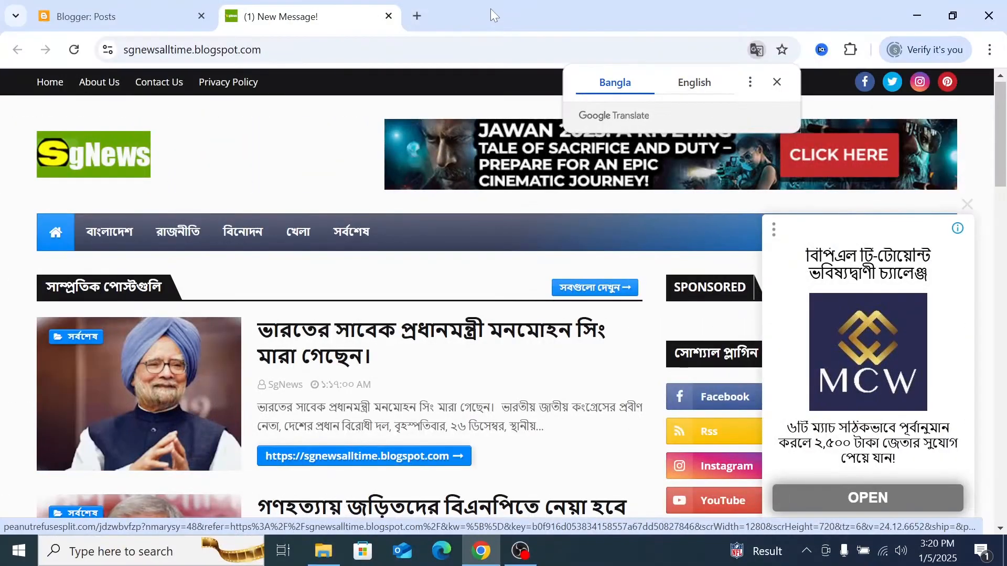
- Frame the floating ad on the blog in a screen capture, draw an arrow to it and discard the capture
left_click_drag(490, 18, 323, 30)
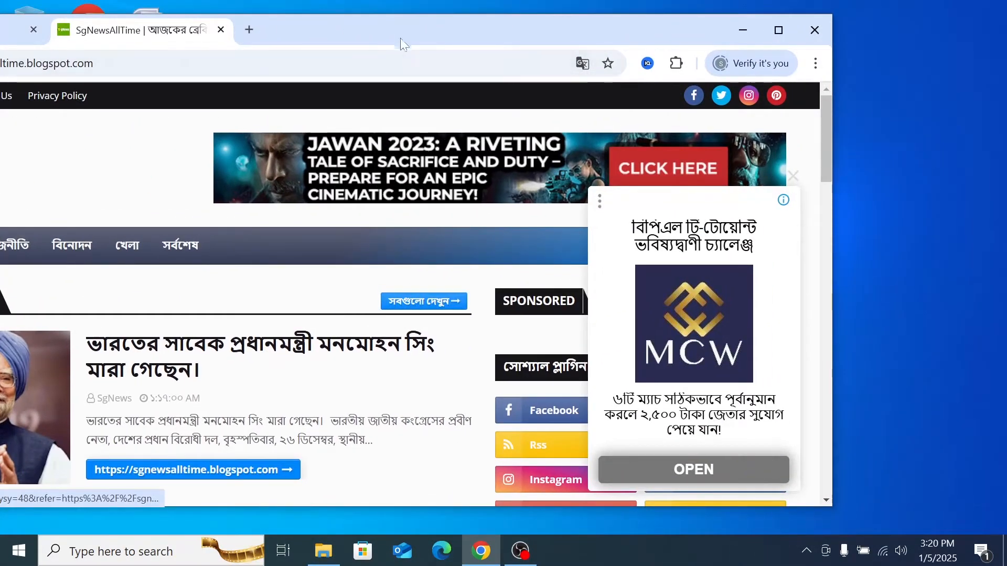
left_click_drag(400, 41, 53, 66)
scroll(308, 194, "down", 5)
scroll(307, 206, "down", 3)
left_click_drag(254, 175, 520, 518)
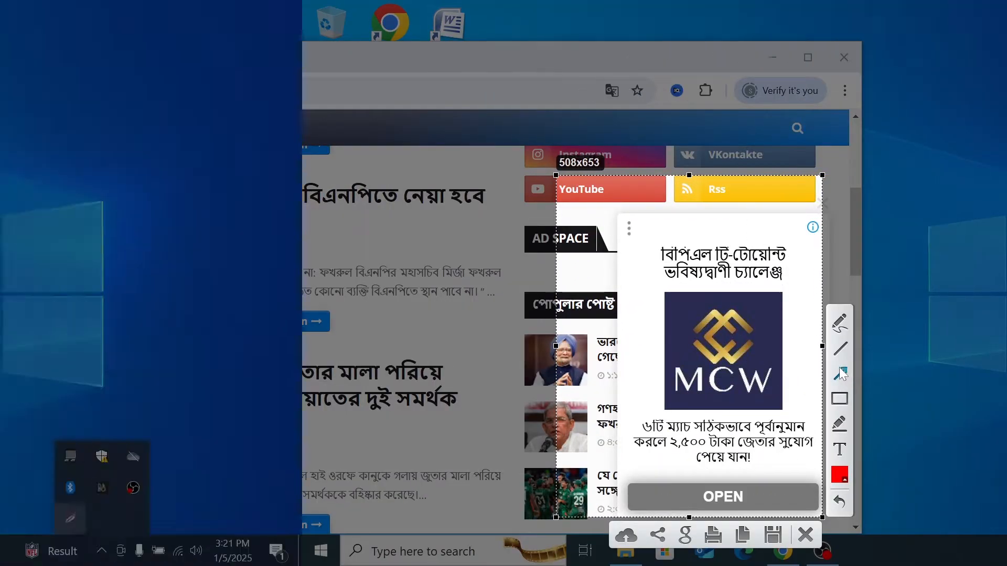
mouse_move(153, 156)
left_mouse_down()
mouse_move(299, 225)
mouse_move(448, 403)
left_mouse_up()
right_click(481, 315)
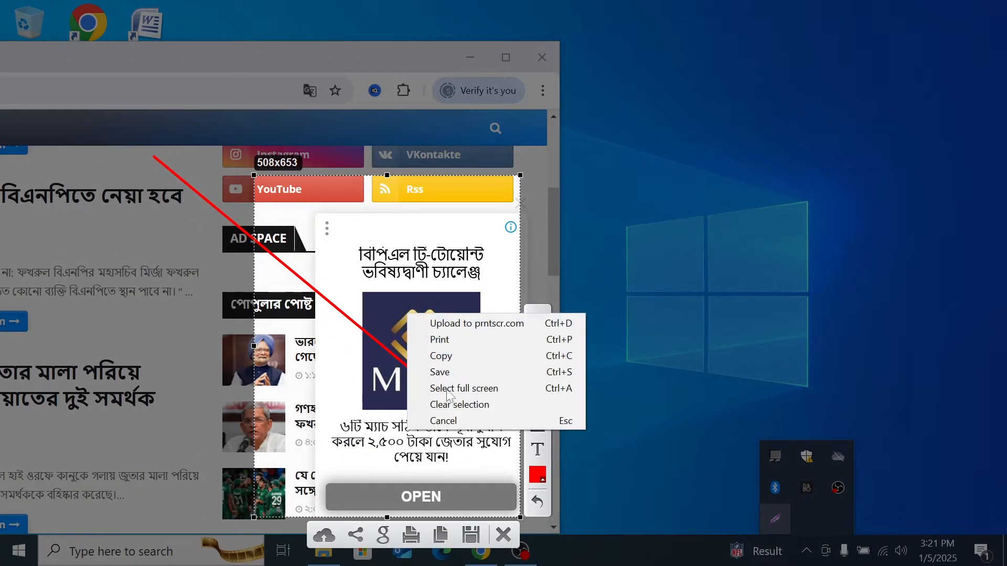
left_click(508, 418)
left_click_drag(360, 43, 419, 1)
- Frame the social media icons in the blog's footer in a screen capture and discard the capture
scroll(383, 243, "up", 7)
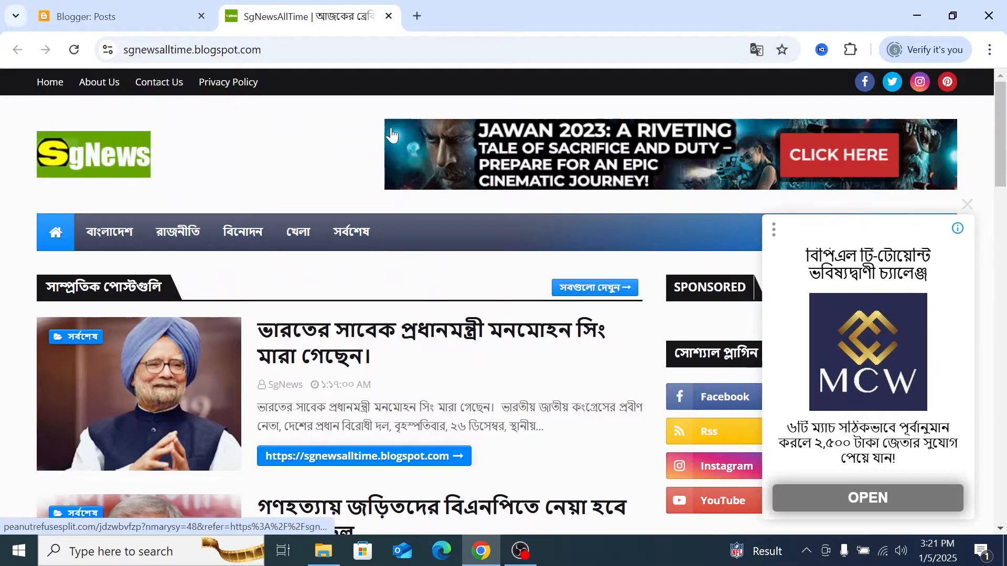
scroll(483, 164, "down", 18)
left_click_drag(456, 10, 358, 36)
left_click(480, 189)
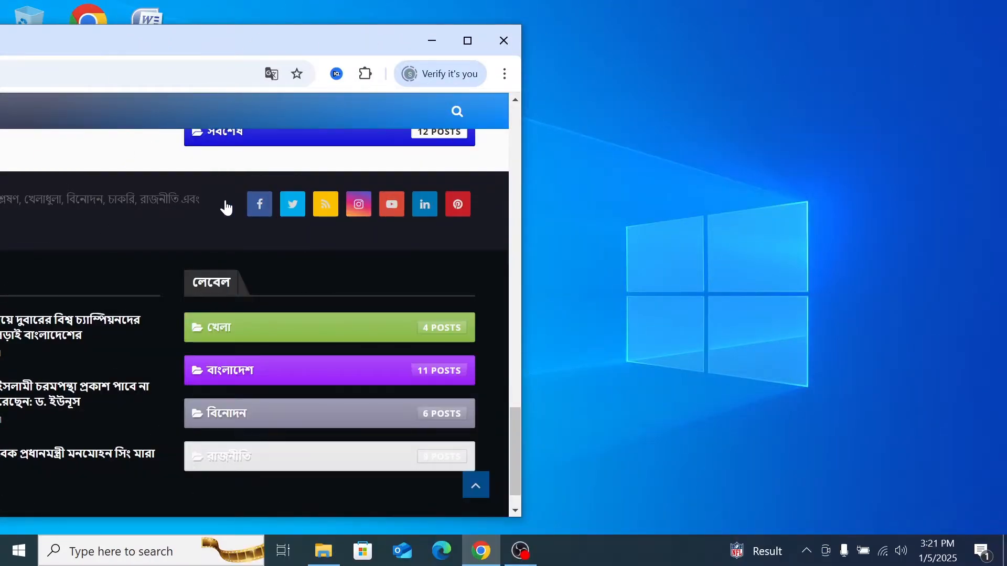
left_click(807, 550)
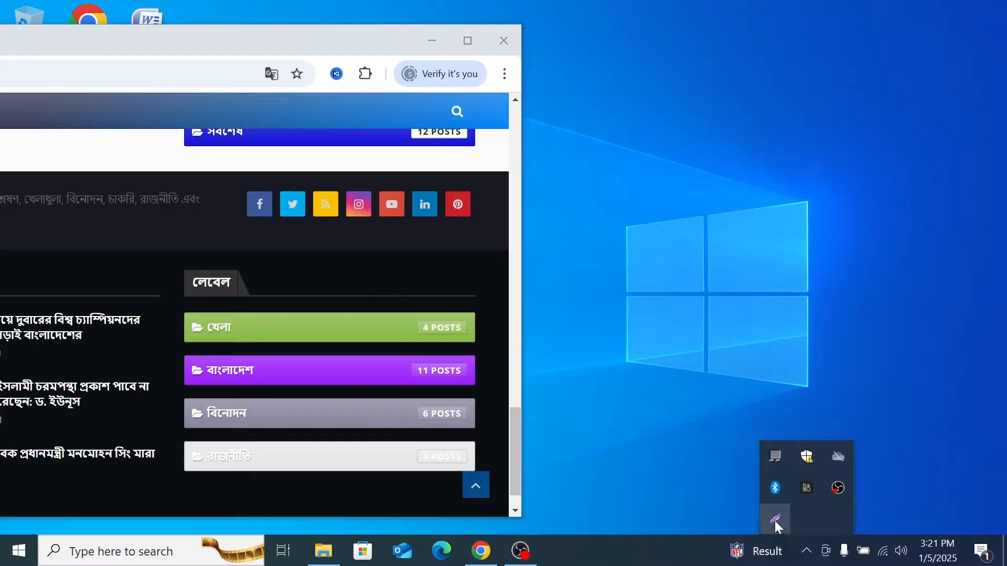
left_click(776, 519)
left_click_drag(196, 153, 488, 269)
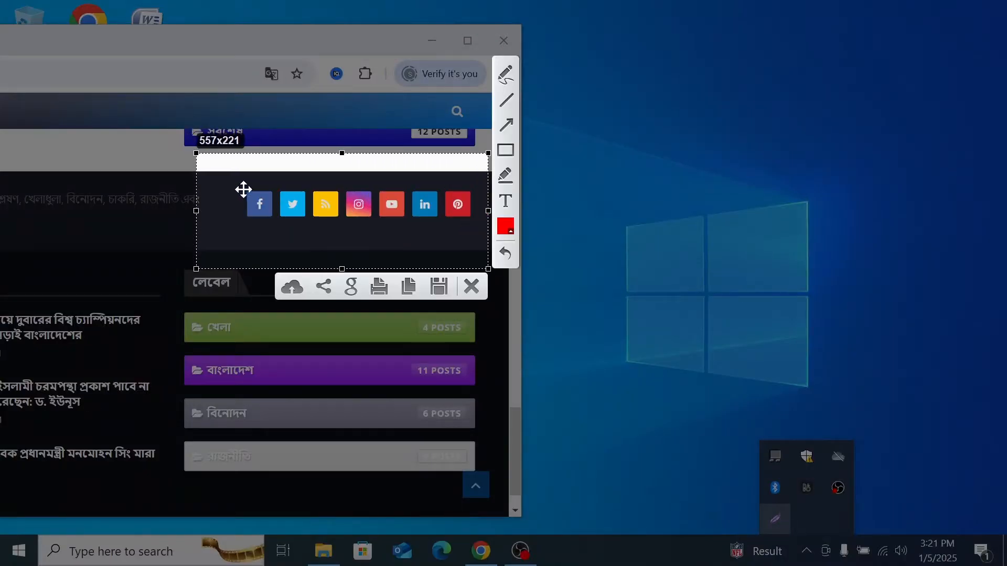
key("Escape")
left_click(467, 41)
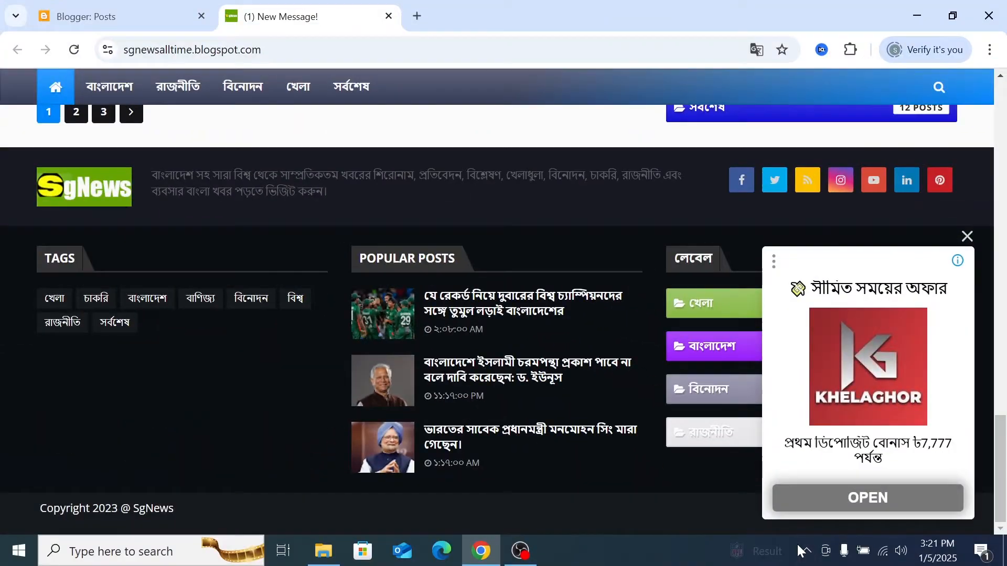
- Frame the footer's copyright line in a screen capture, outline it with a rectangle and discard the capture
left_click(807, 551)
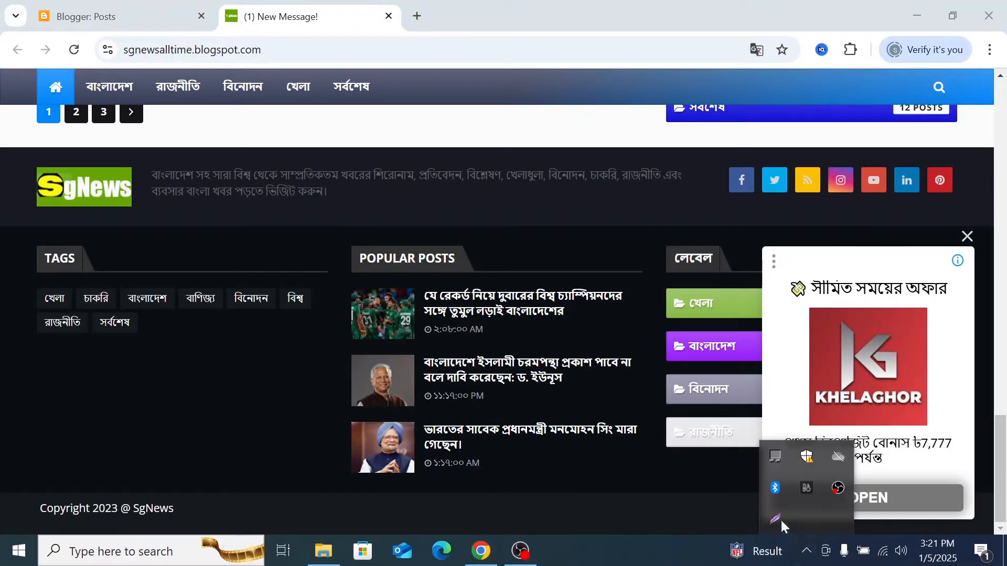
left_click(775, 519)
left_click_drag(11, 473, 308, 547)
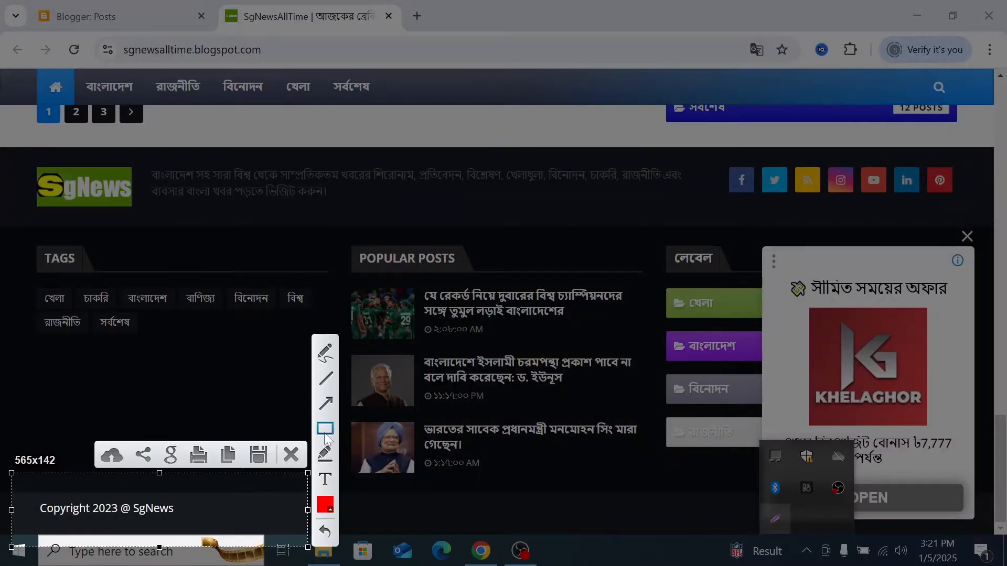
mouse_move(23, 497)
left_mouse_down()
mouse_move(62, 518)
mouse_move(213, 531)
left_mouse_up()
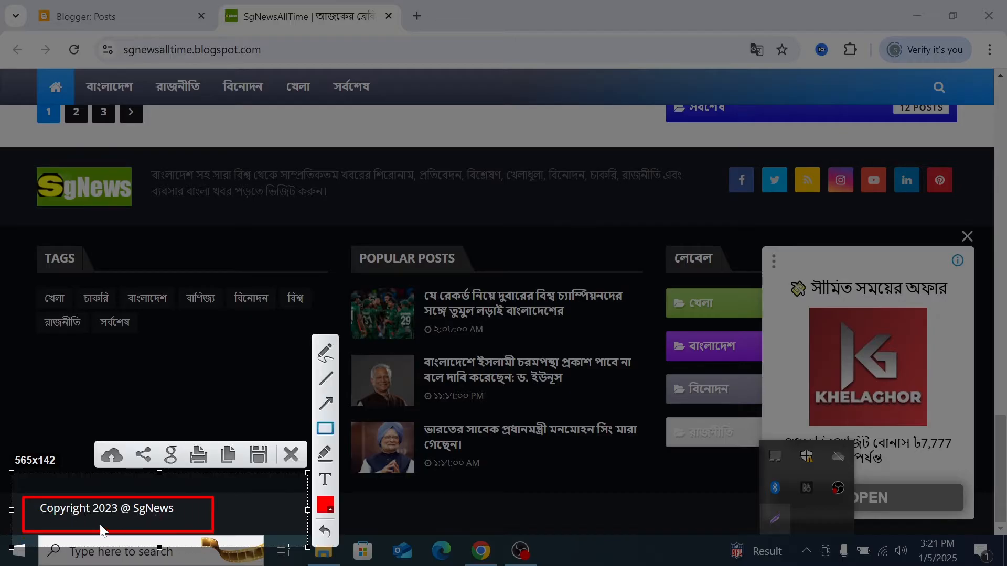
right_click(194, 508)
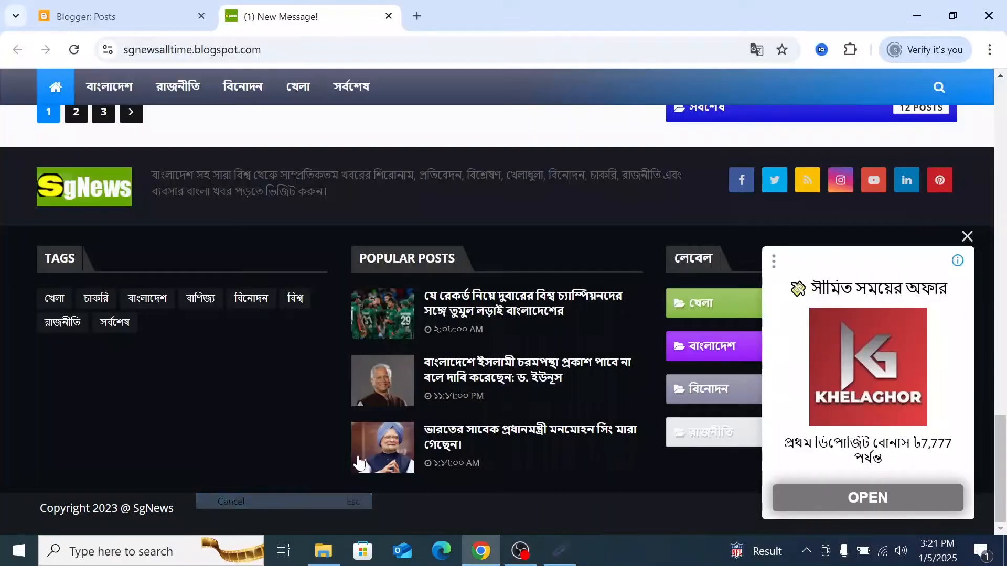
left_click(231, 501)
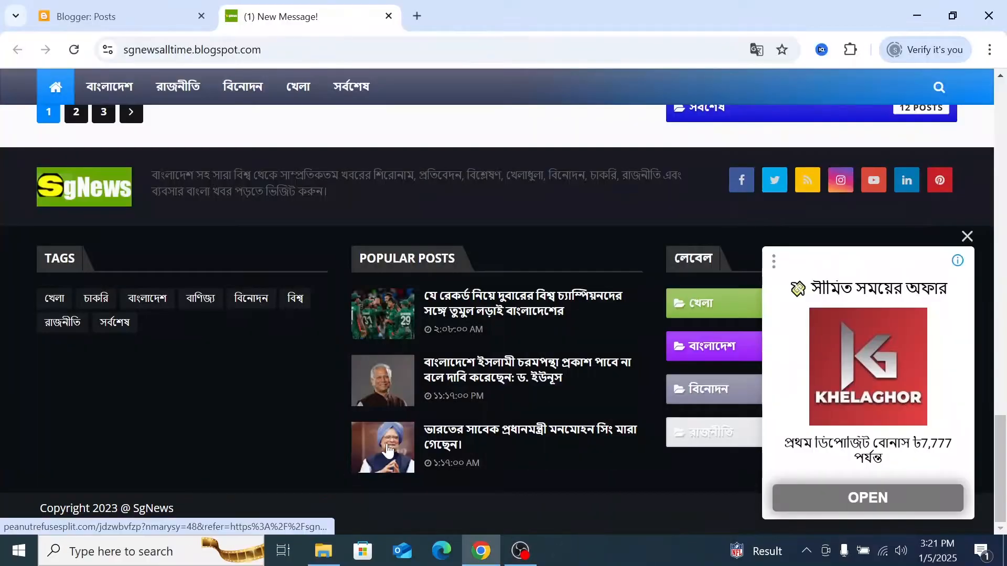
- Examine the blog's home page and the layout of an opened news article
scroll(436, 410, "up", 3)
scroll(424, 415, "down", 3)
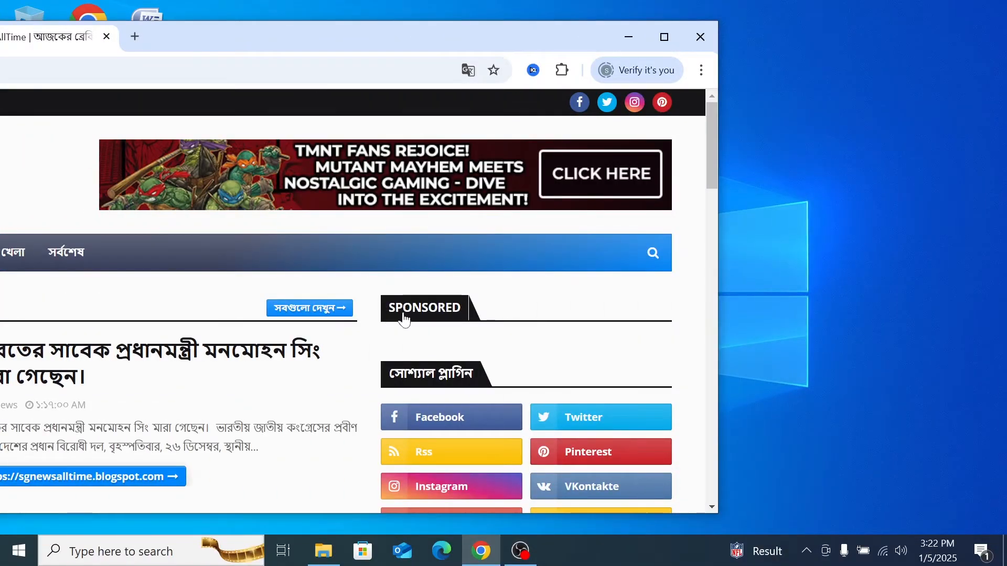
left_click_drag(297, 42, 378, 1)
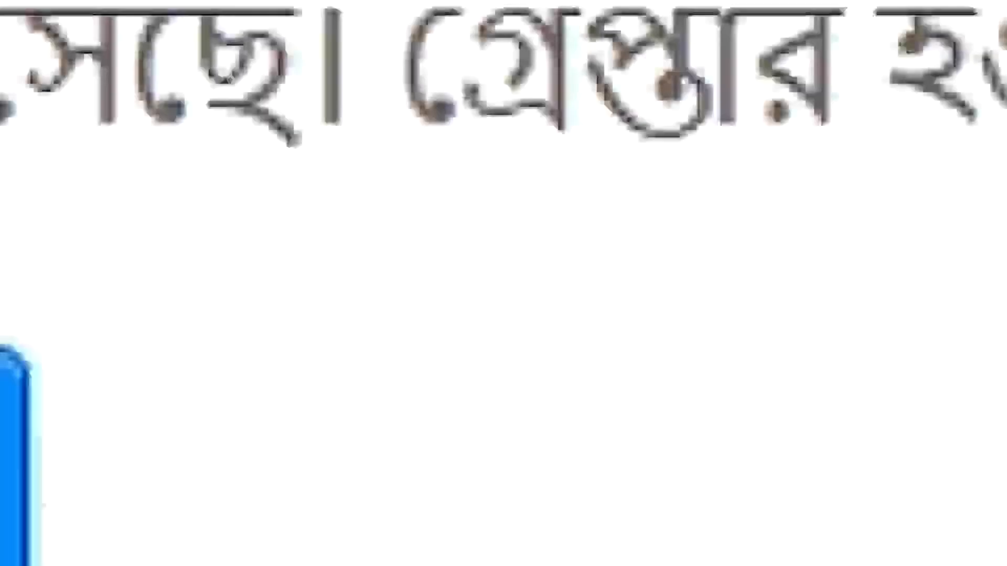
scroll(294, 259, "down", 1)
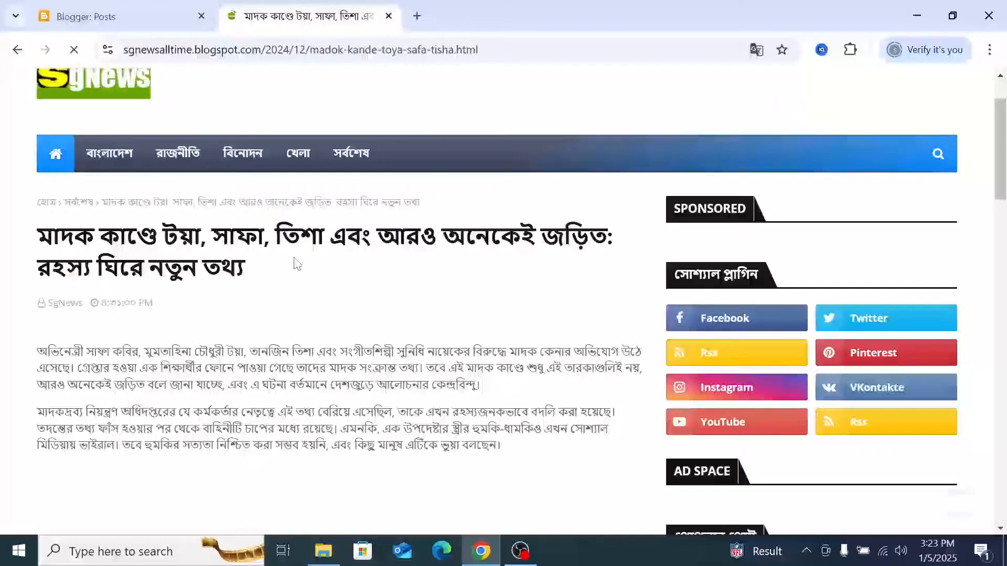
scroll(336, 315, "down", 4)
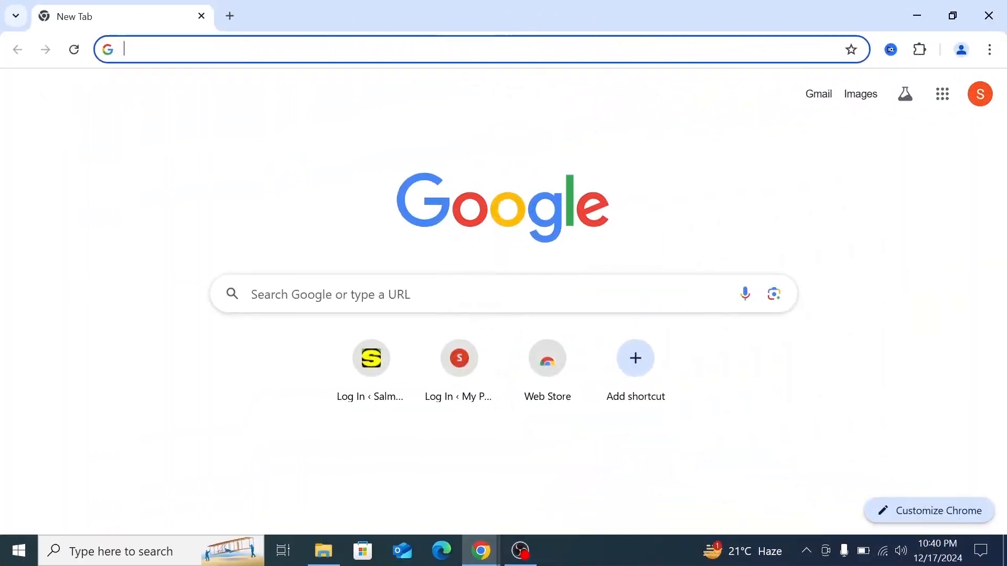
- Search Google for "blogger" and open the Blogger.com website from the results
left_click(331, 294)
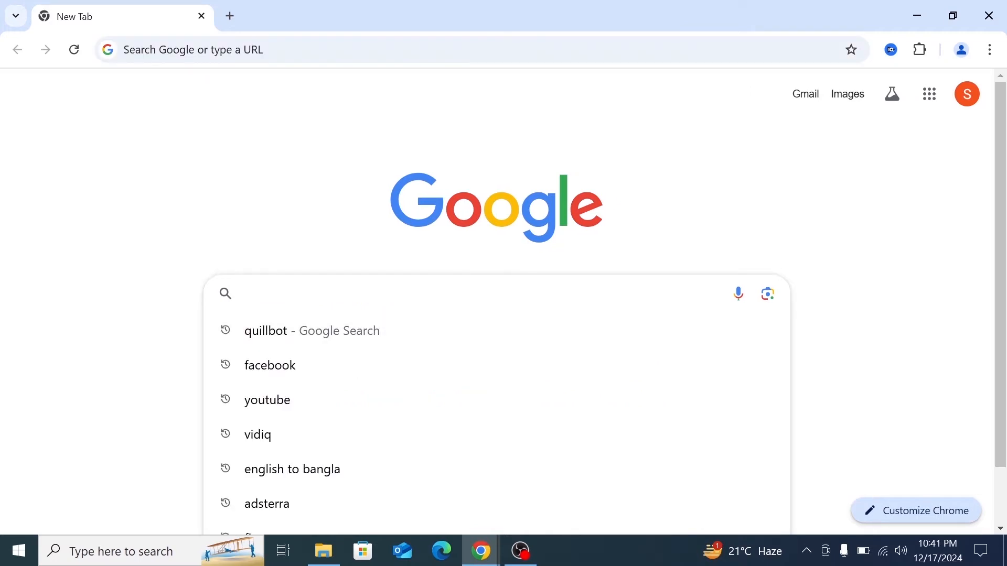
type("blogger")
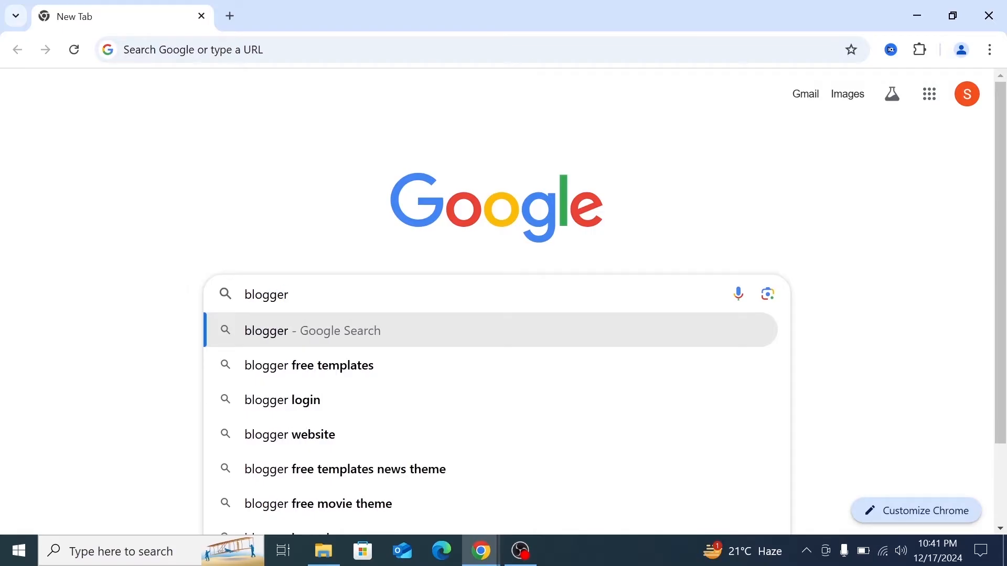
key("Return")
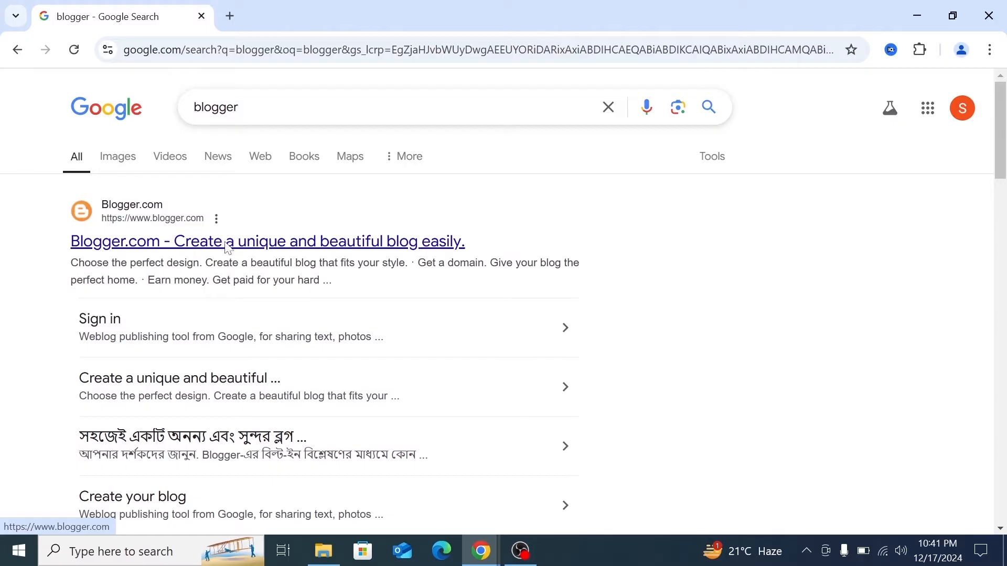
left_click(227, 246)
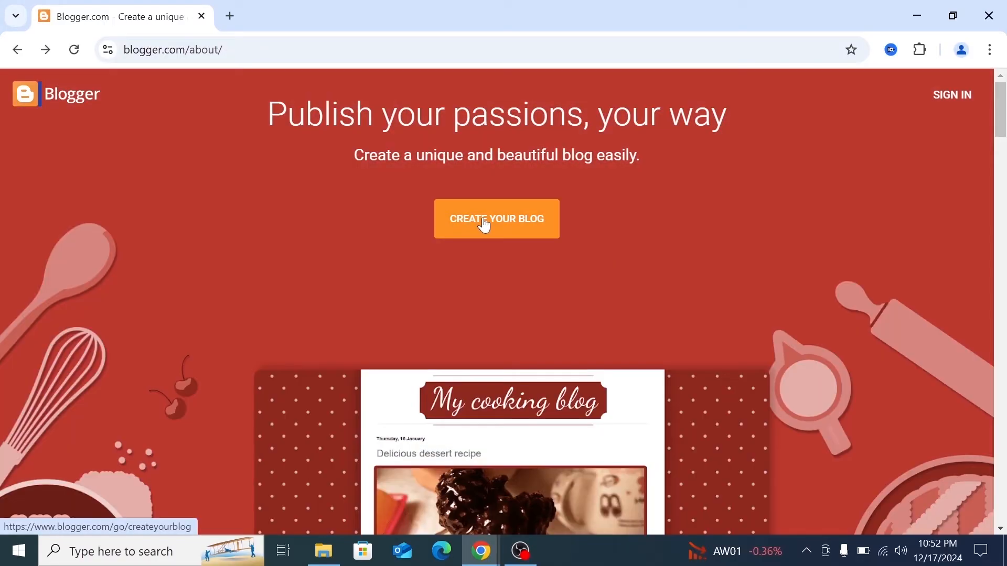
- Start creating a blog with the third listed Google account and dismiss the European Union cookie notice
left_click(483, 224)
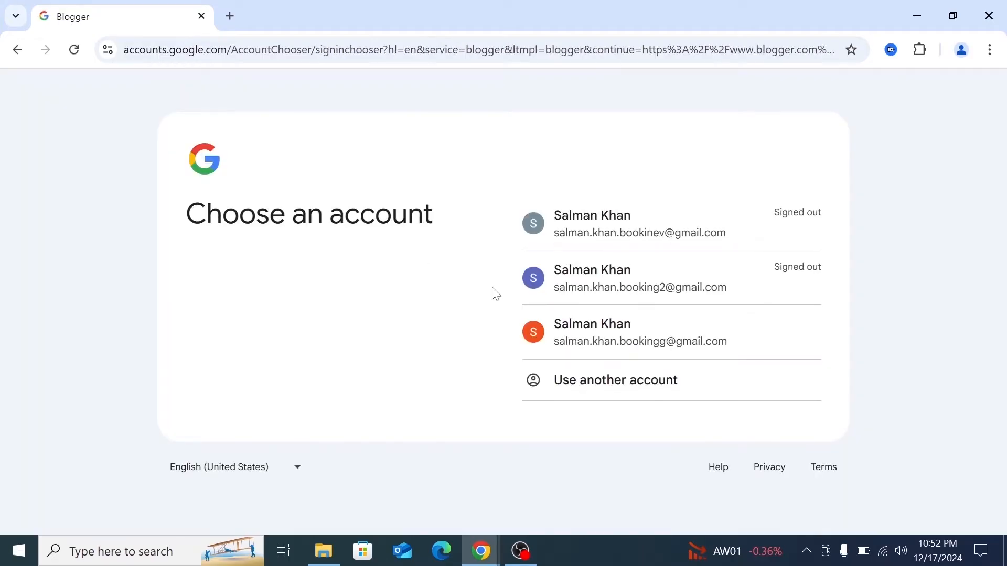
left_click(543, 335)
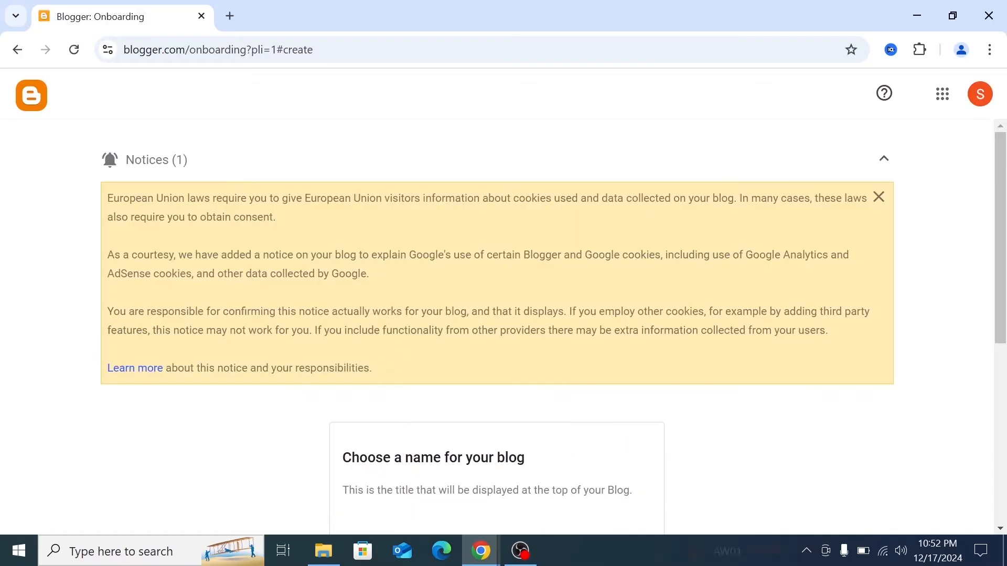
left_click_drag(497, 20, 40, 78)
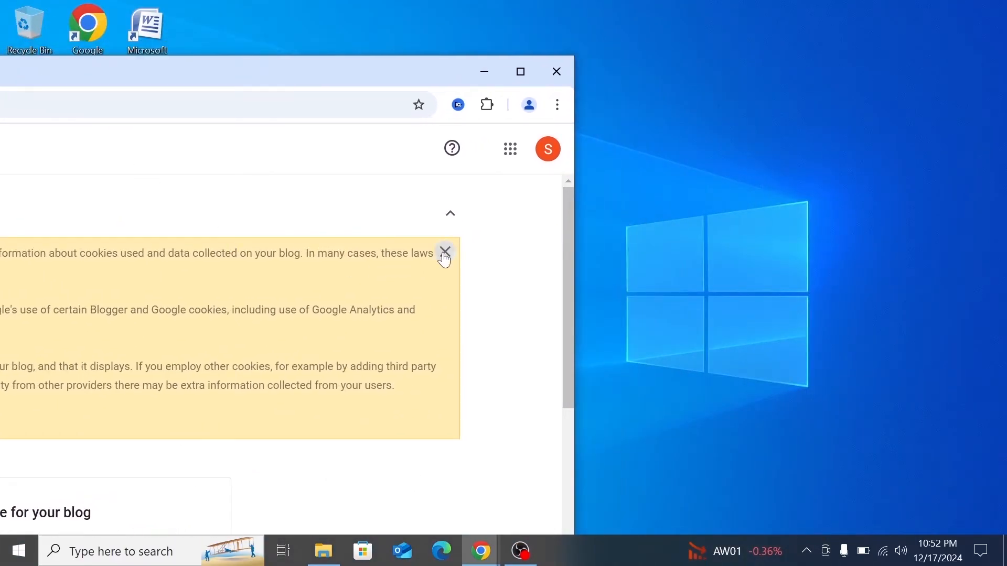
left_click(445, 257)
left_click_drag(306, 90, 325, 2)
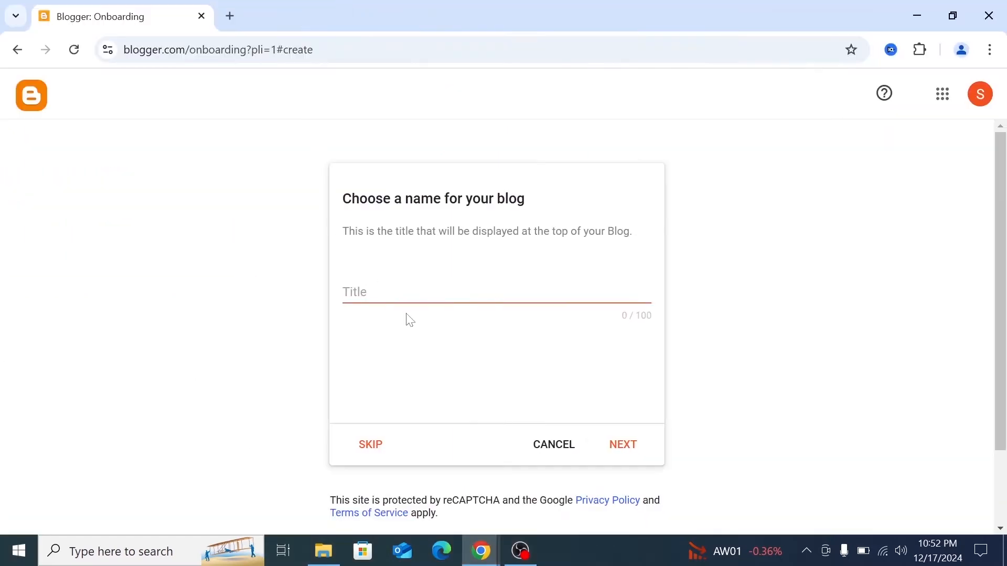
- Enter "SgNews" as the blog title and continue to the blog address
left_click(496, 292)
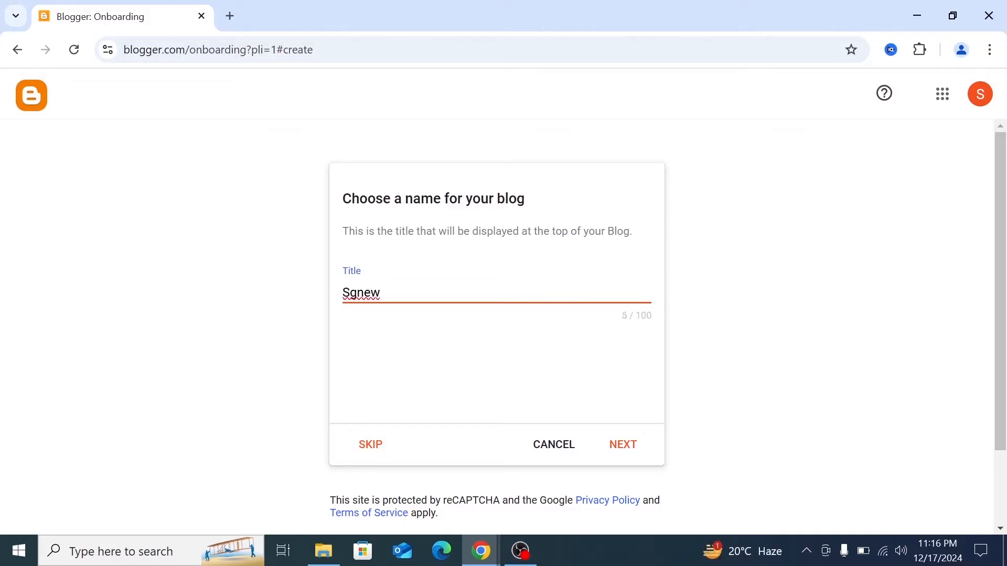
key("BackSpace")
type("News")
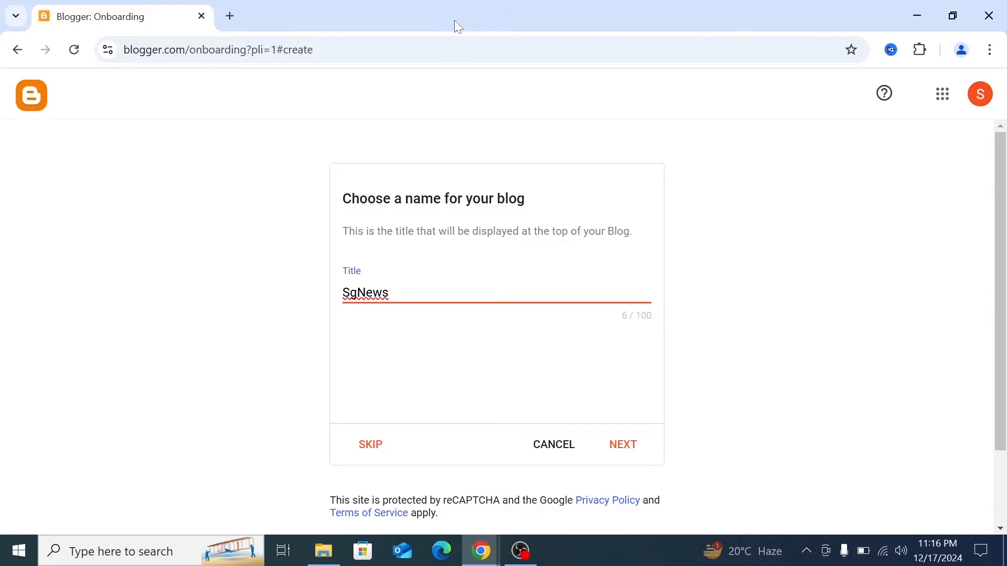
left_click_drag(454, 20, 218, 48)
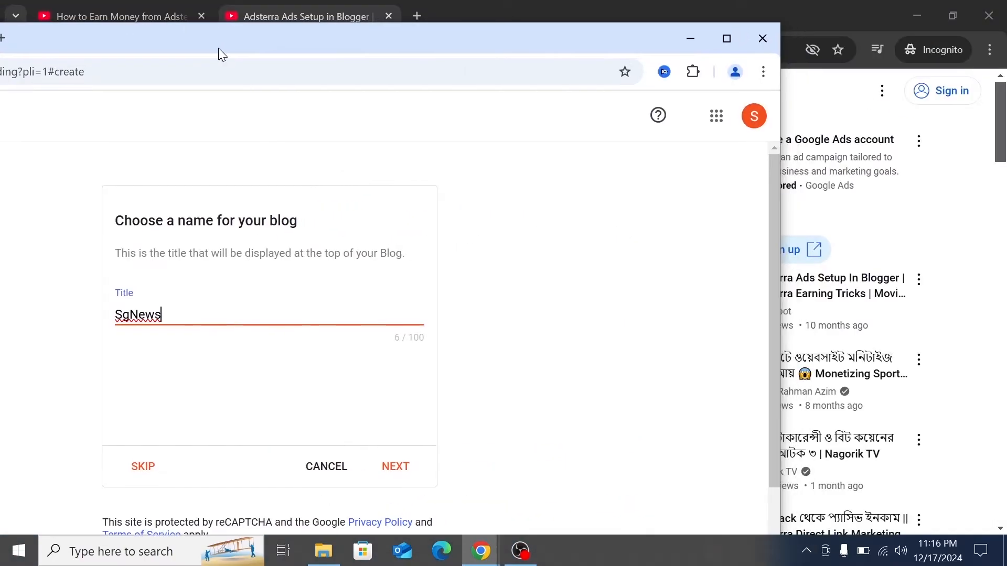
left_click(396, 467)
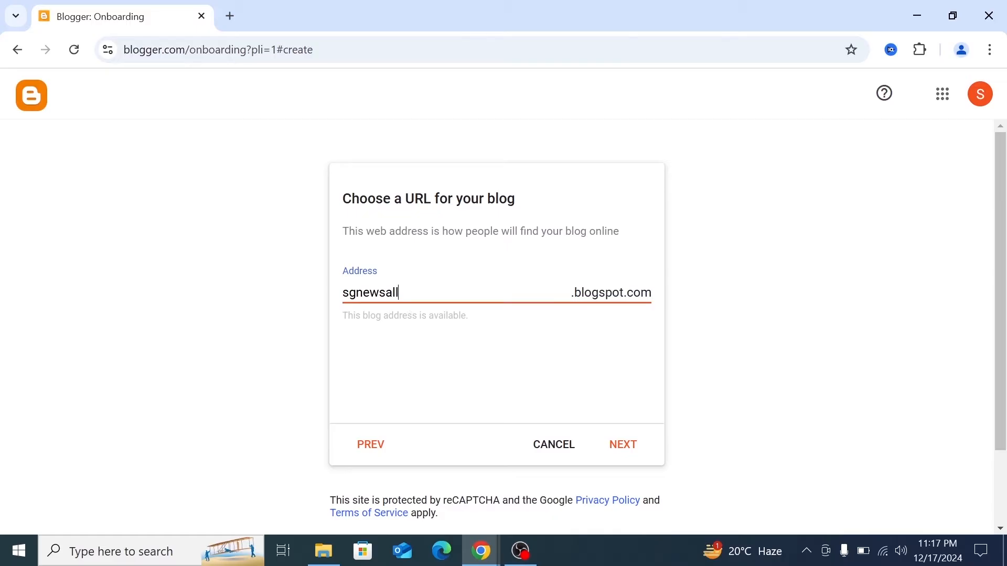
- Complete the blog address as "sgnewsalltime" and continue to the display name
type("time")
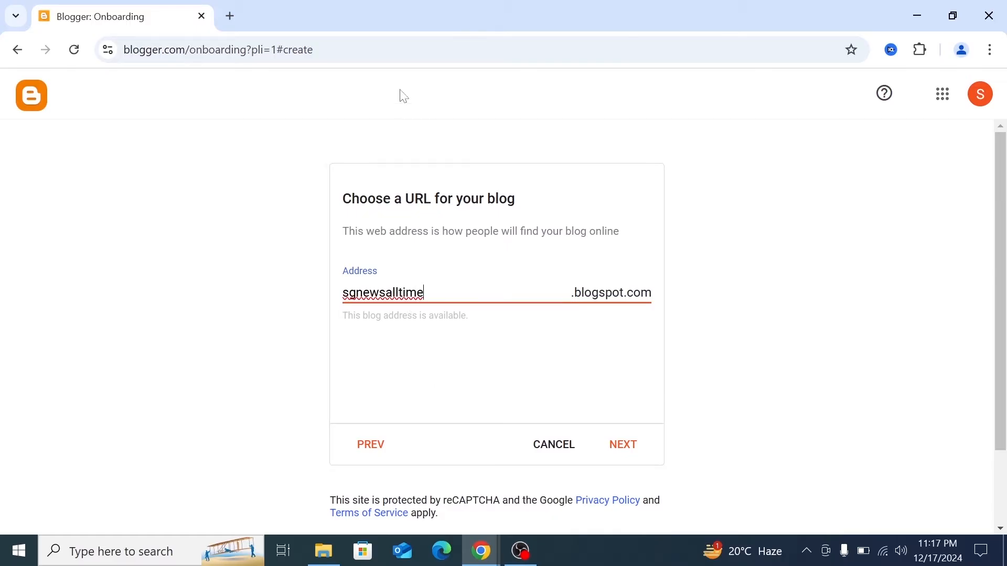
left_click_drag(438, 11, 143, 75)
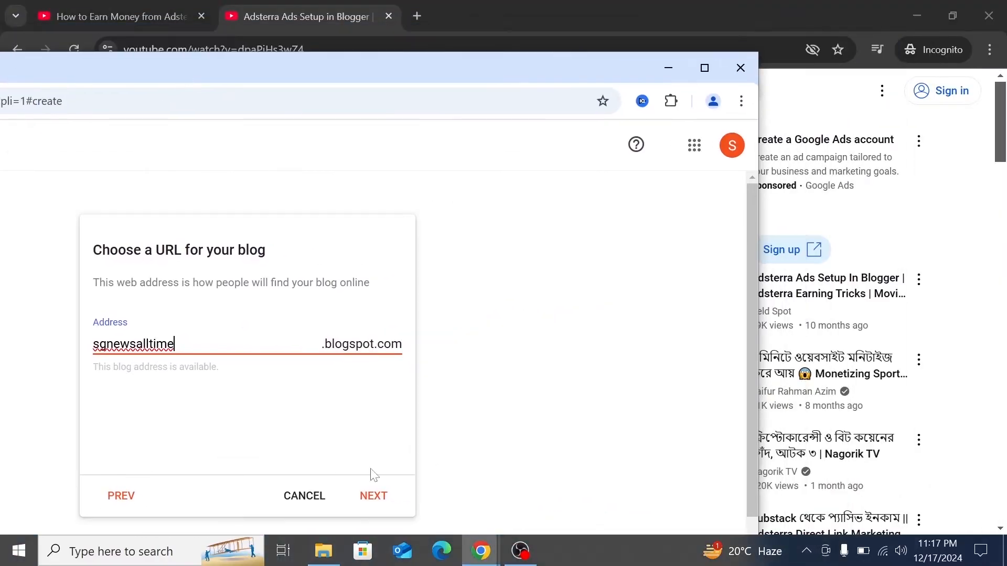
left_click(373, 497)
left_click_drag(251, 68, 287, 19)
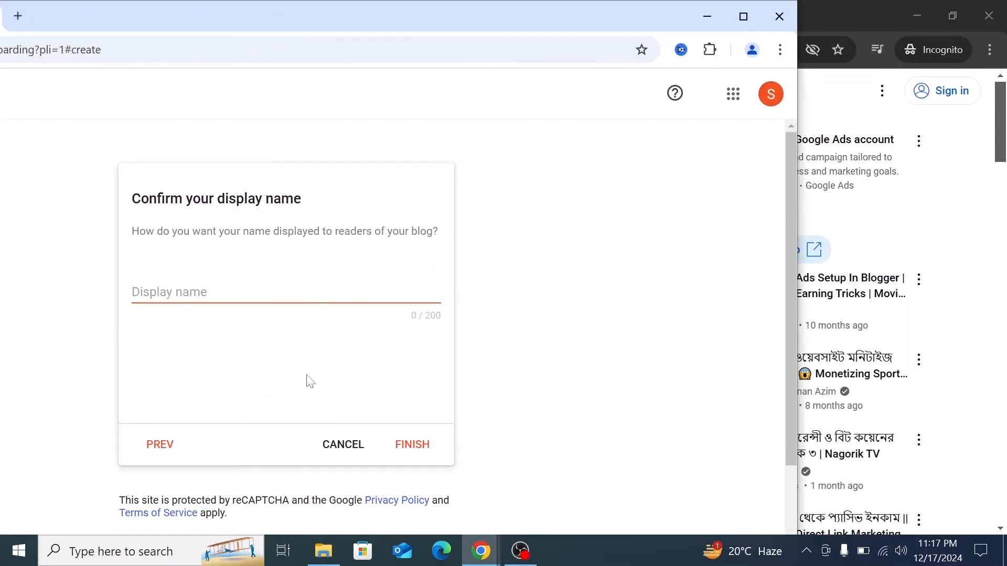
- Enter "SgNews" as the display name and finish creating the blog
left_click(286, 292)
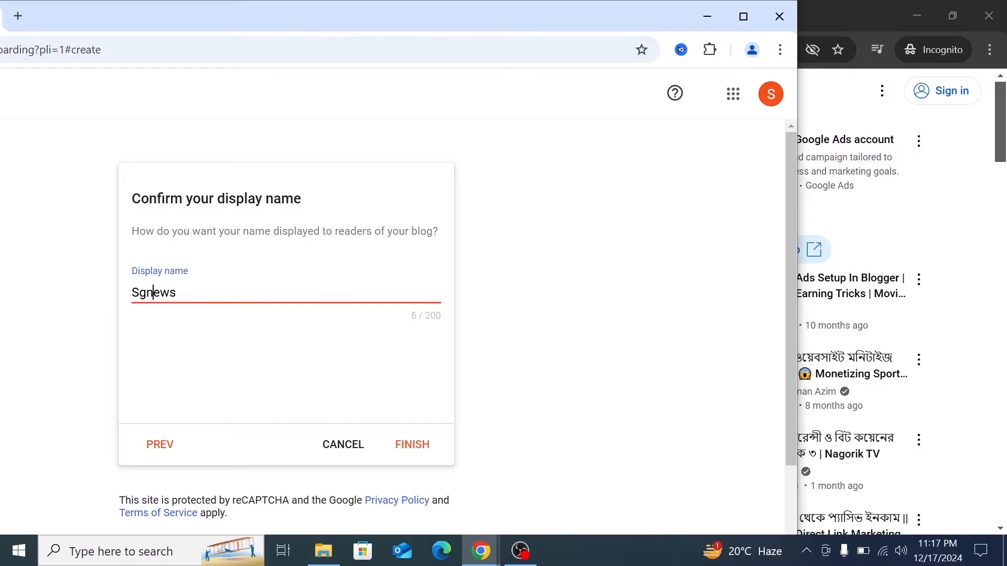
type("N")
left_click_drag(229, 21, 375, 34)
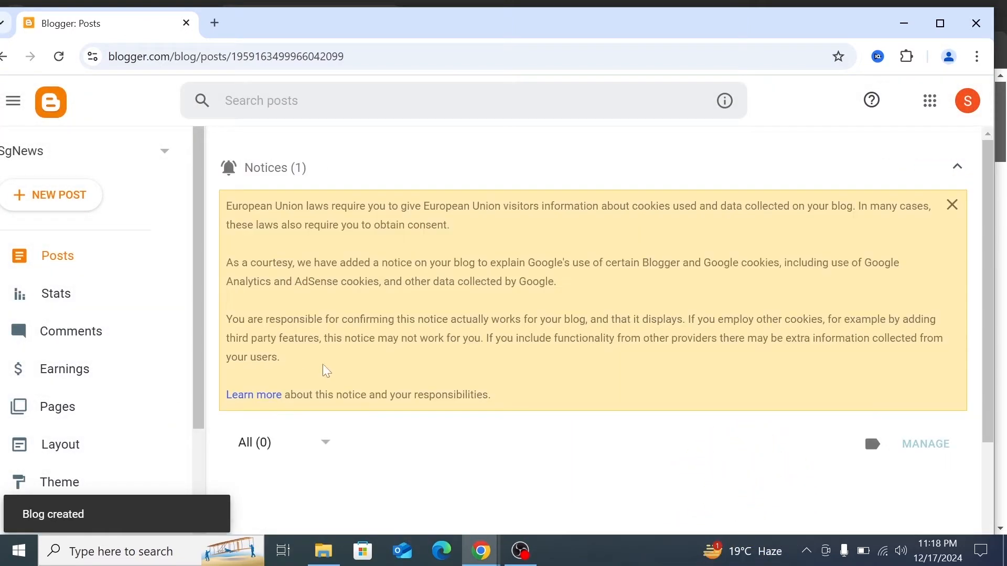
- Dismiss the European Union cookie notice on the new blog's posts page and restore the window to full view
scroll(331, 388, "down", 3)
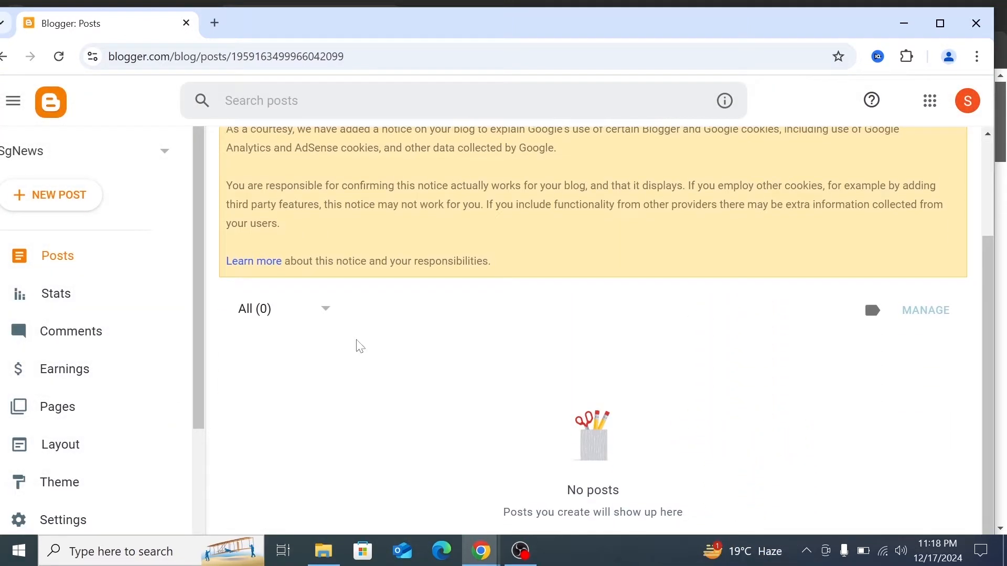
scroll(357, 340, "up", 3)
left_click_drag(415, 24, 181, 73)
left_click_drag(367, 68, 205, 42)
left_click_drag(447, 45, 435, 47)
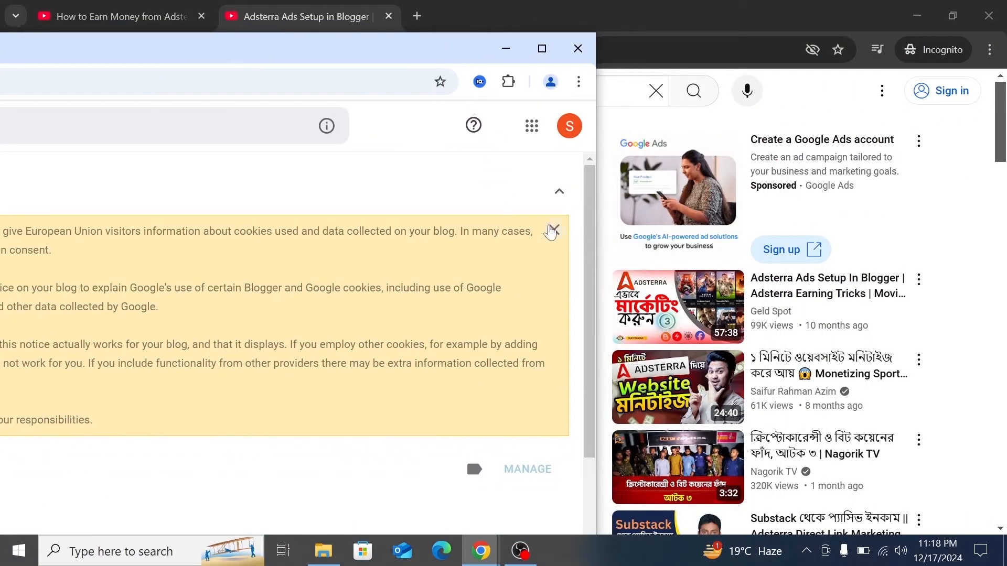
left_click(466, 194)
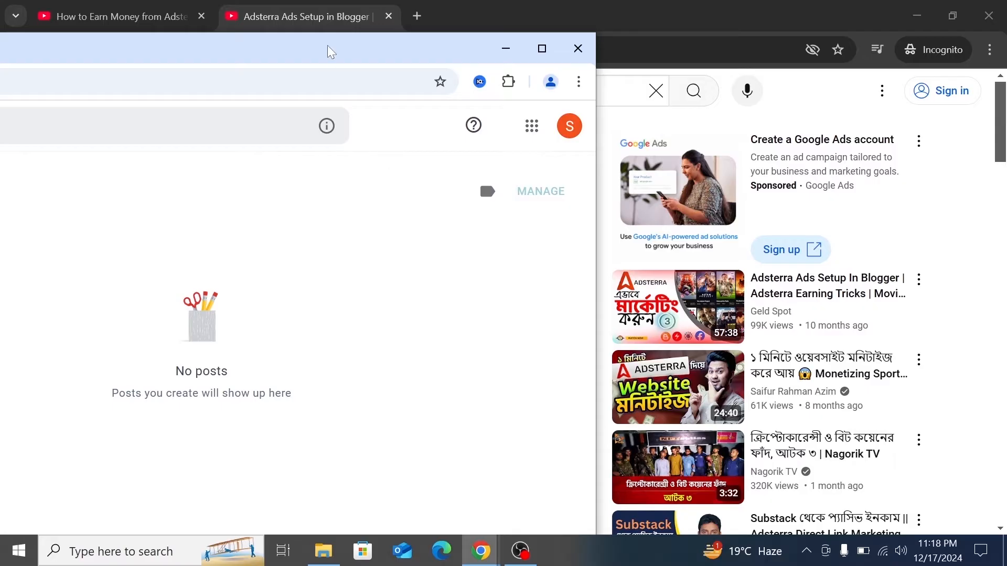
left_click_drag(327, 45, 348, 0)
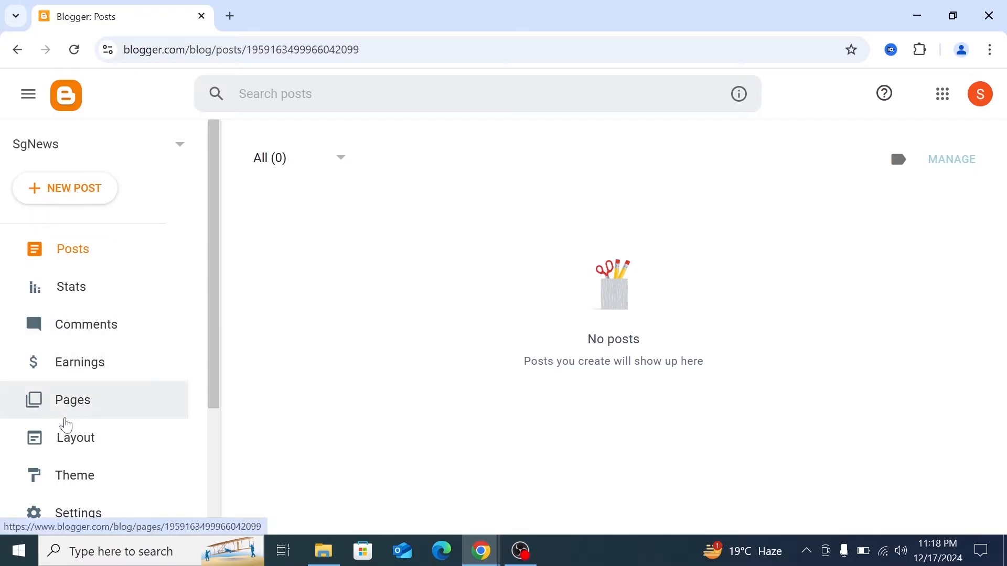
- Open the live SgNews blog in a new browser tab and view its home page
scroll(80, 472, "down", 2)
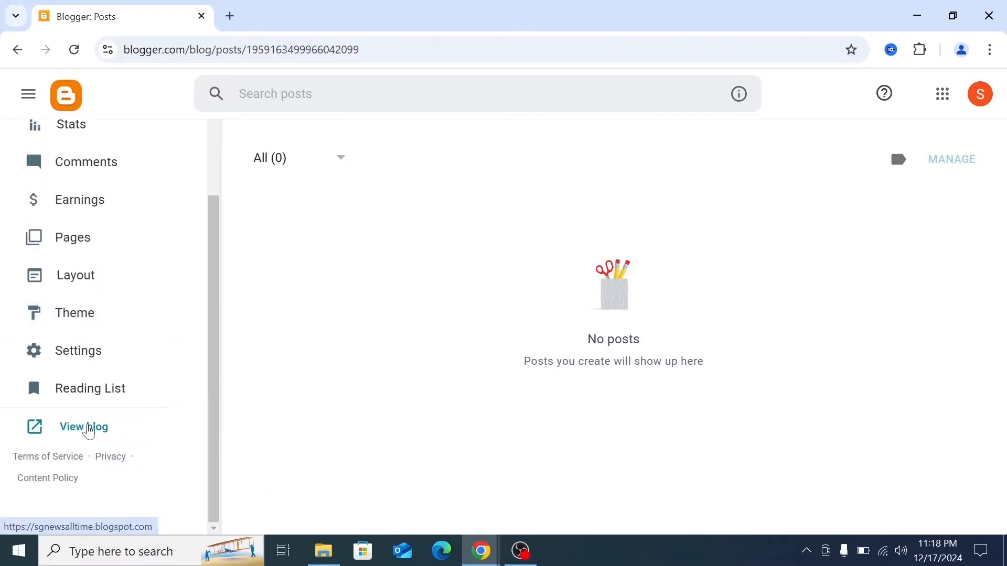
right_click(80, 437)
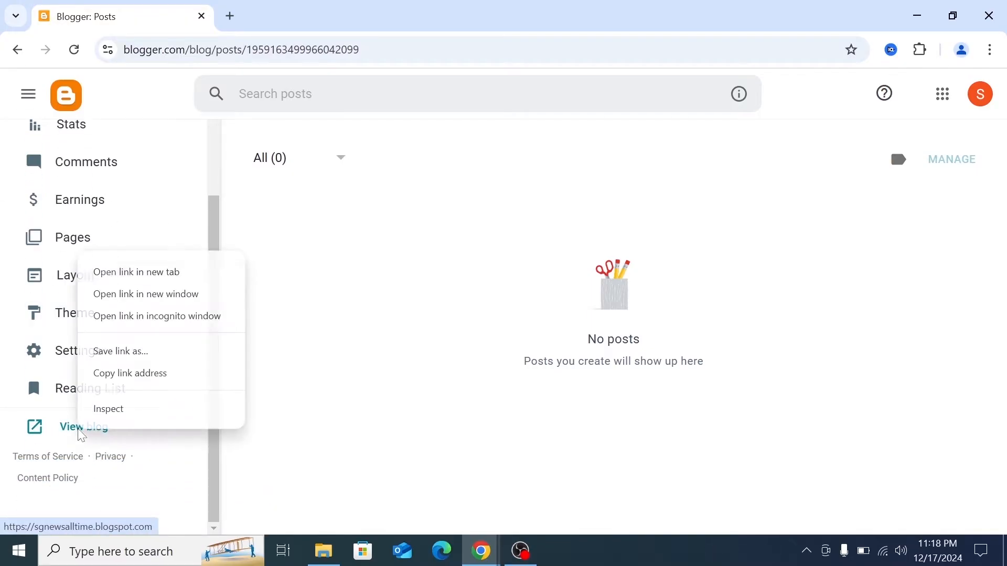
left_click(105, 271)
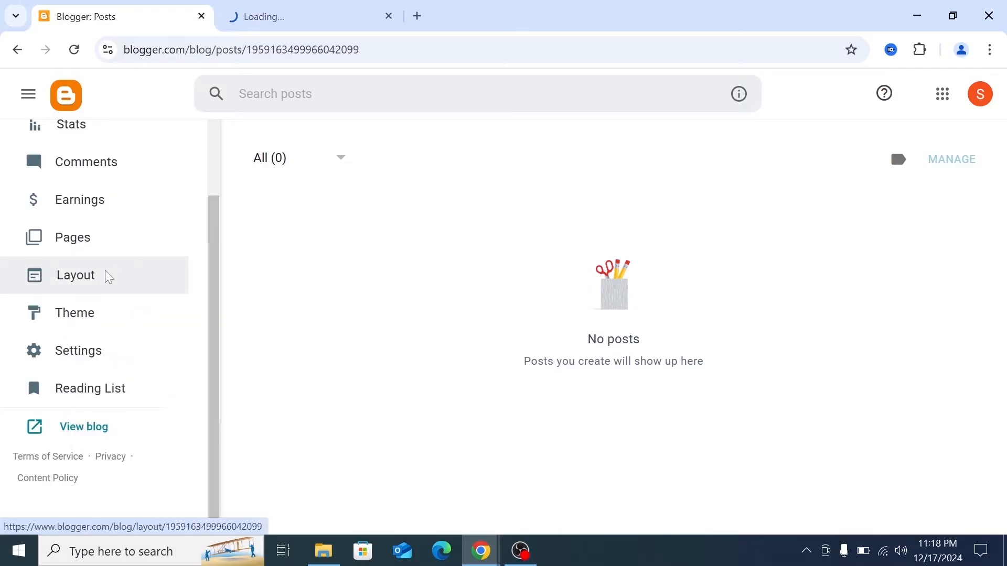
left_click(278, 21)
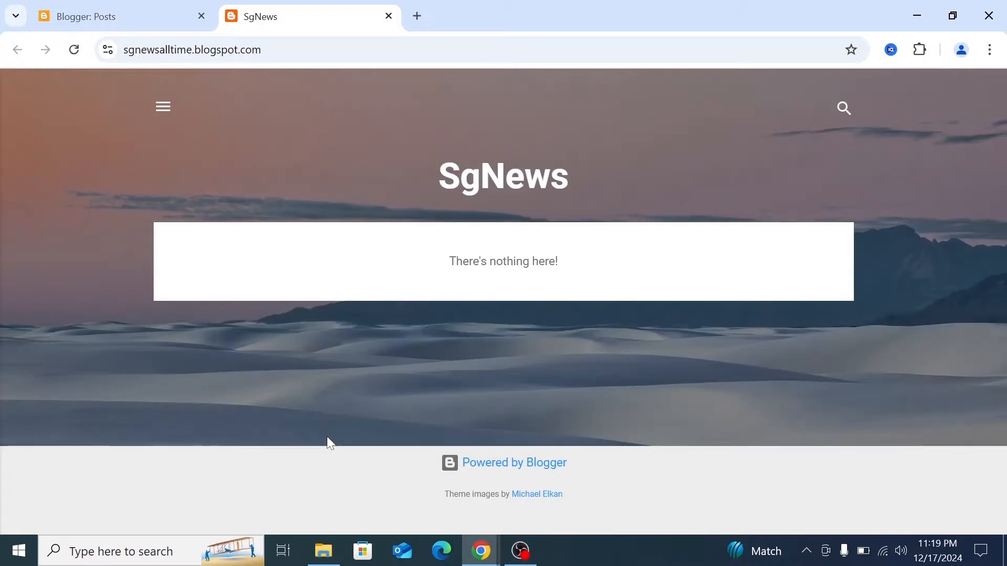
- Examine the dashboard's management sections, from Posts to Reading List, alongside the live SgNews page
left_click(112, 20)
scroll(54, 349, "up", 3)
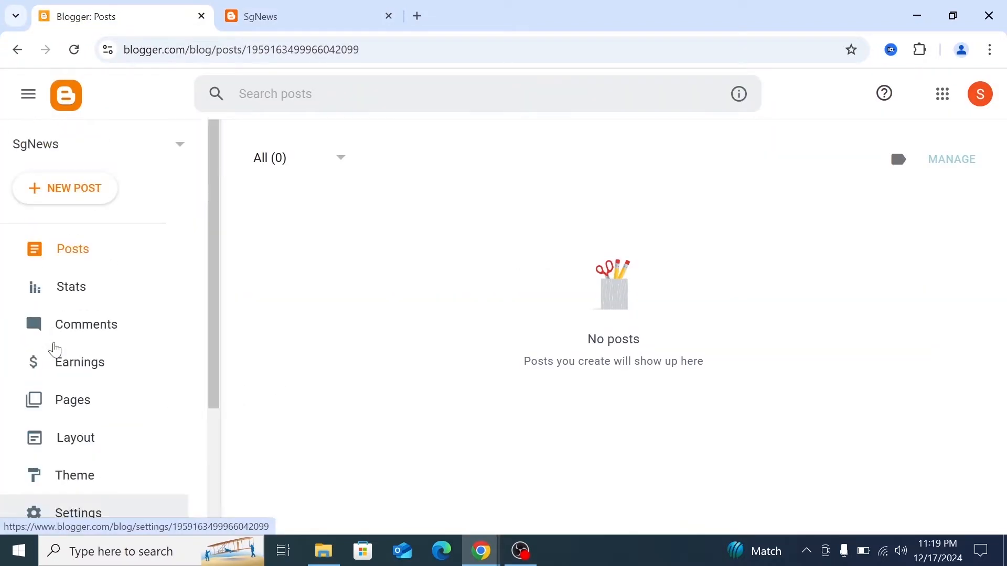
scroll(88, 362, "down", 3)
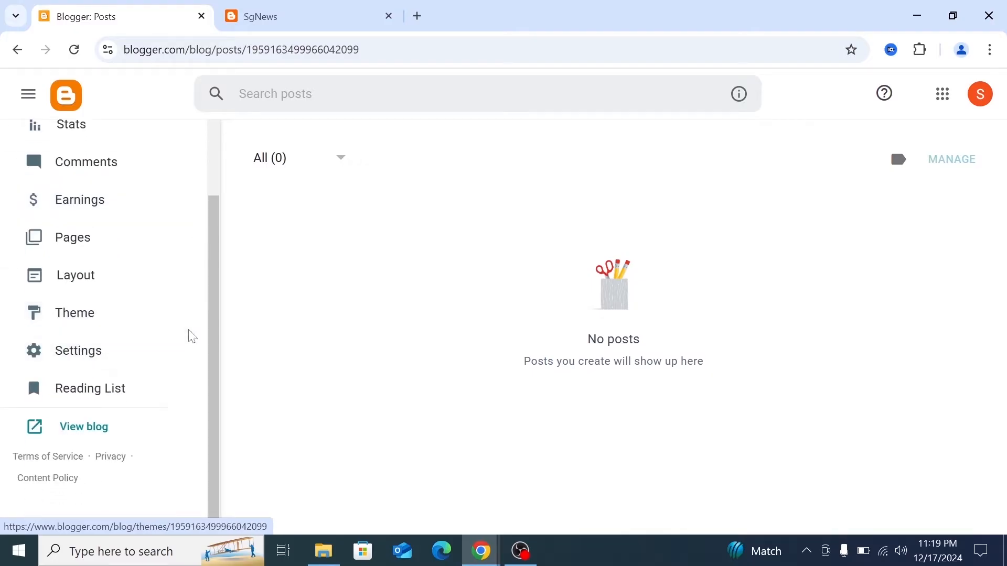
left_click(306, 10)
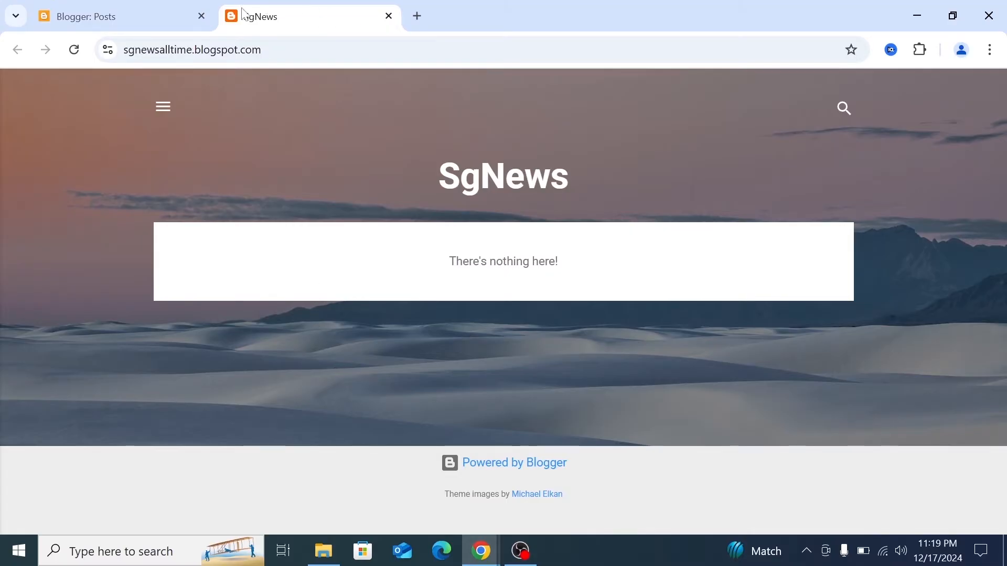
left_click(121, 16)
scroll(70, 357, "up", 2)
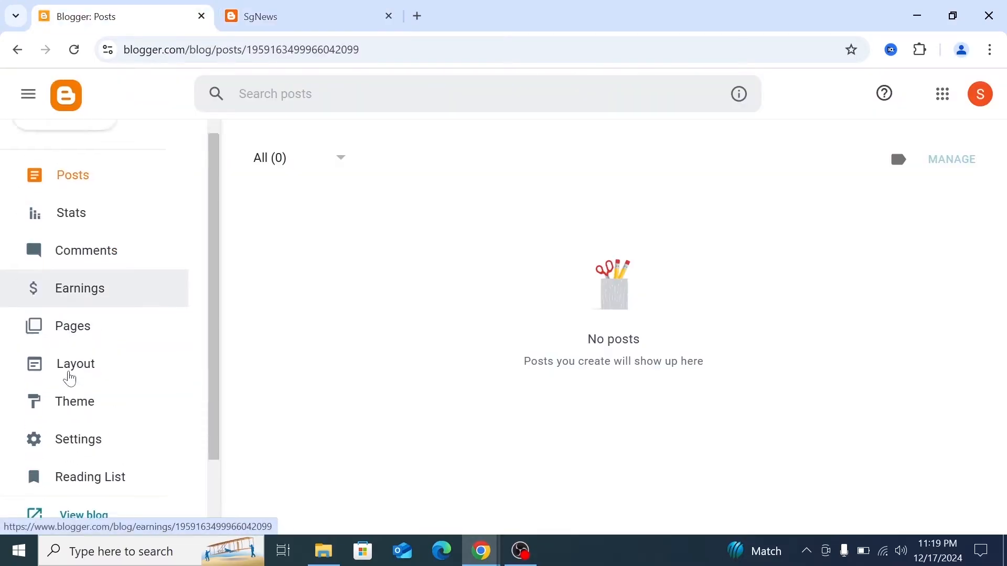
scroll(63, 295, "down", 1)
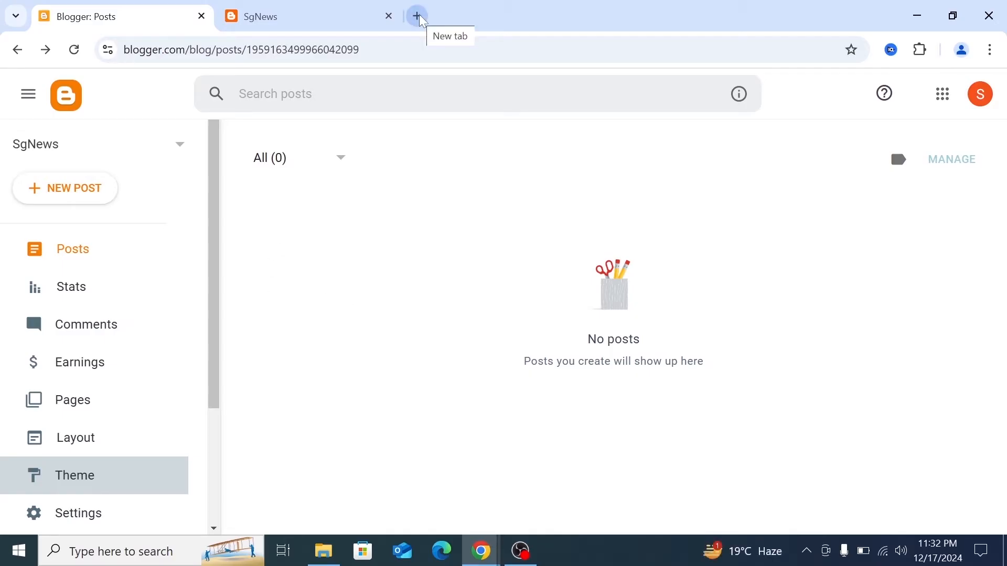
- In a new browser window, search Google for Prothom Alo and open the prothomalo.com news site
right_click(483, 556)
left_click(446, 467)
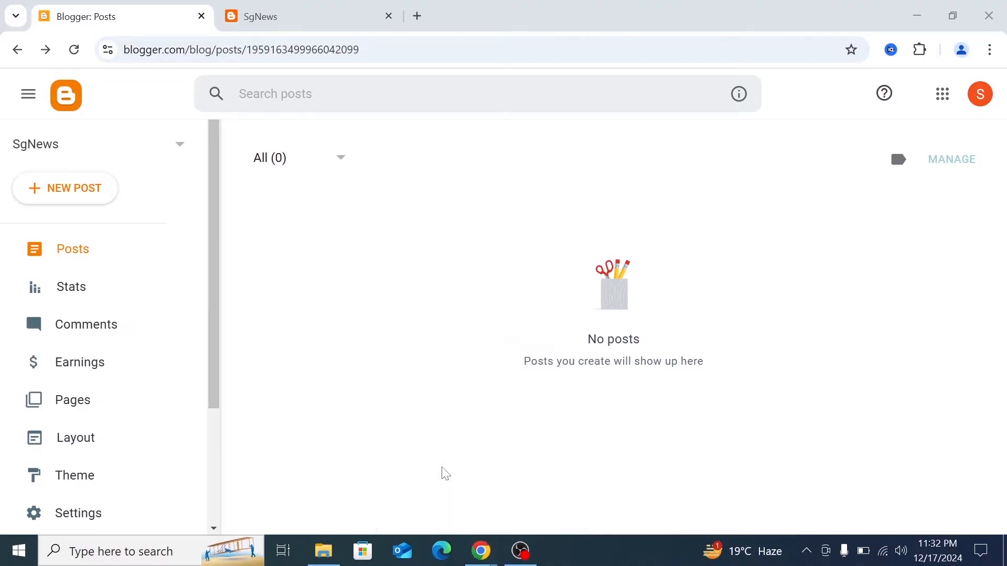
type("pthom alo")
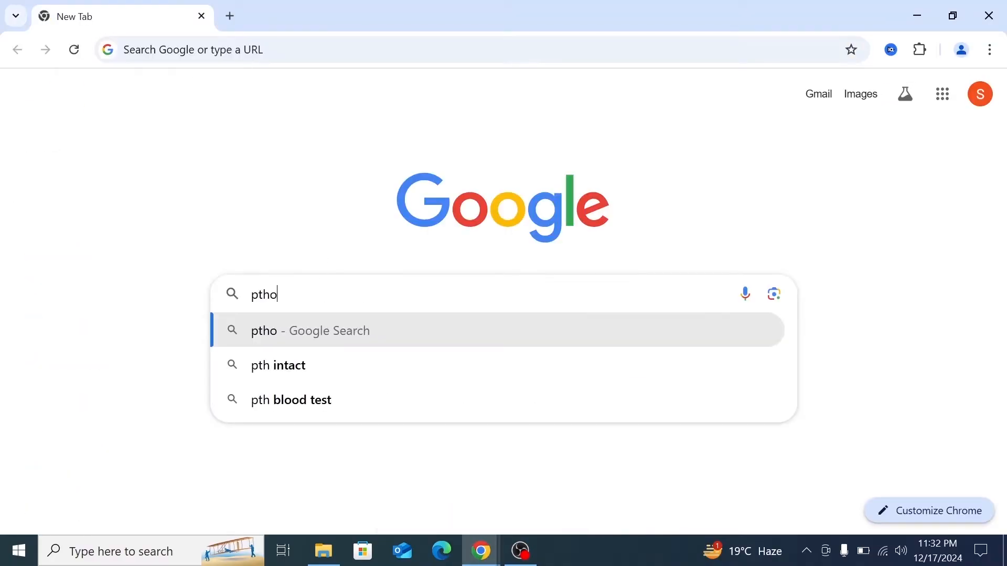
key("Return")
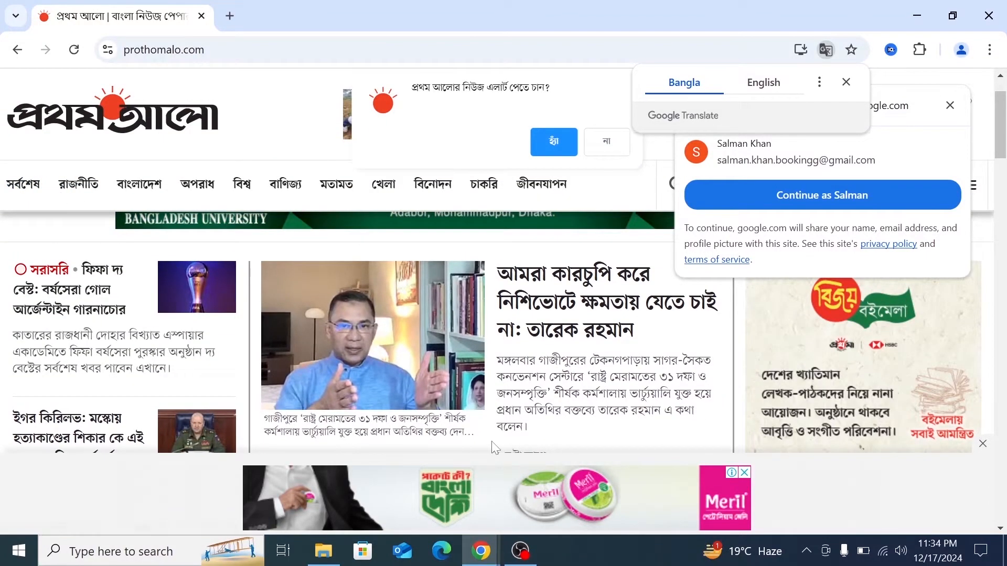
- Outline the first news categories in the site's navigation bar with red rectangles in the screenshot tool, and discard the capture
left_click(806, 551)
left_click(775, 519)
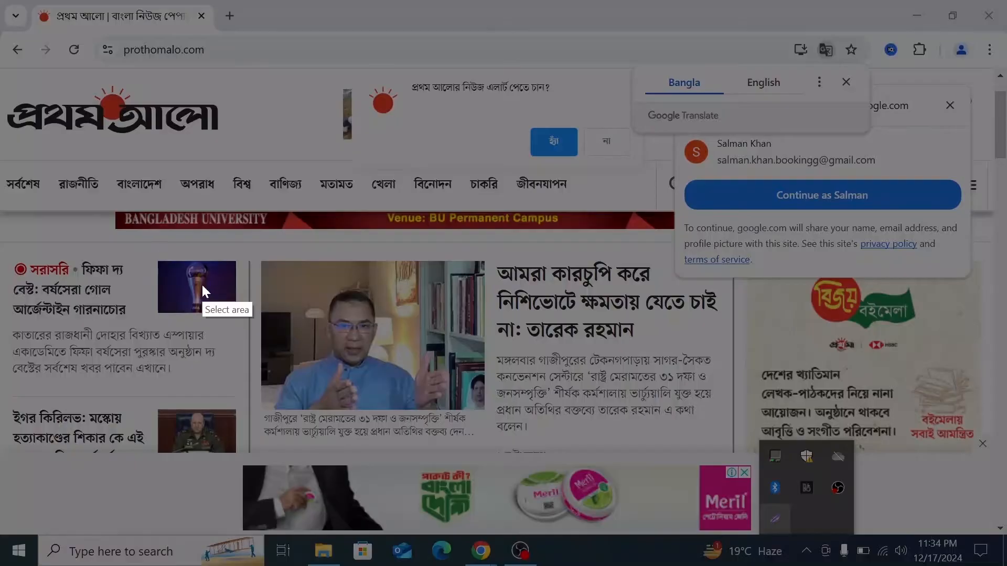
left_click_drag(2, 161, 510, 211)
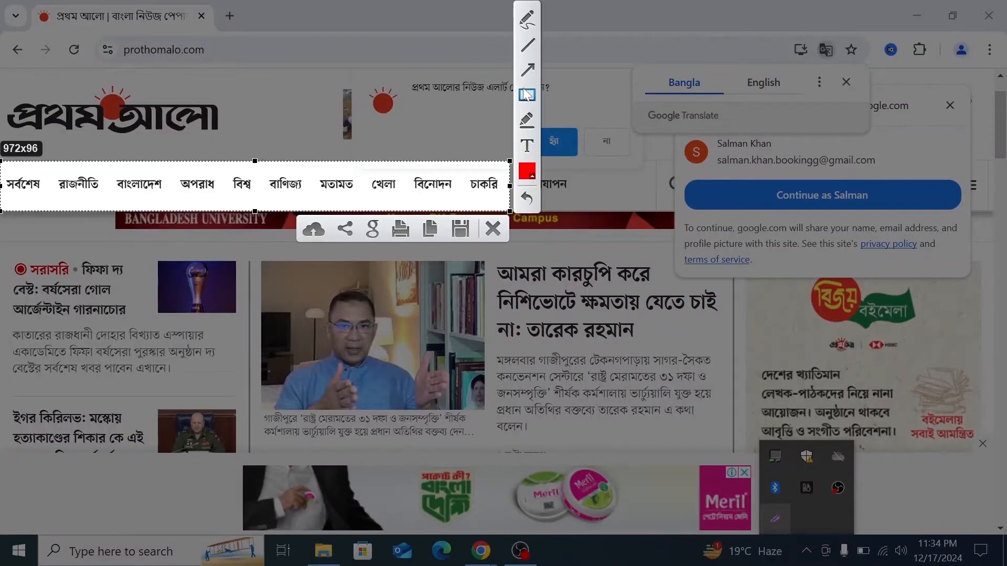
mouse_move(2, 170)
left_mouse_down()
mouse_move(36, 189)
mouse_move(153, 182)
mouse_move(164, 168)
mouse_move(226, 196)
mouse_move(259, 192)
left_mouse_up()
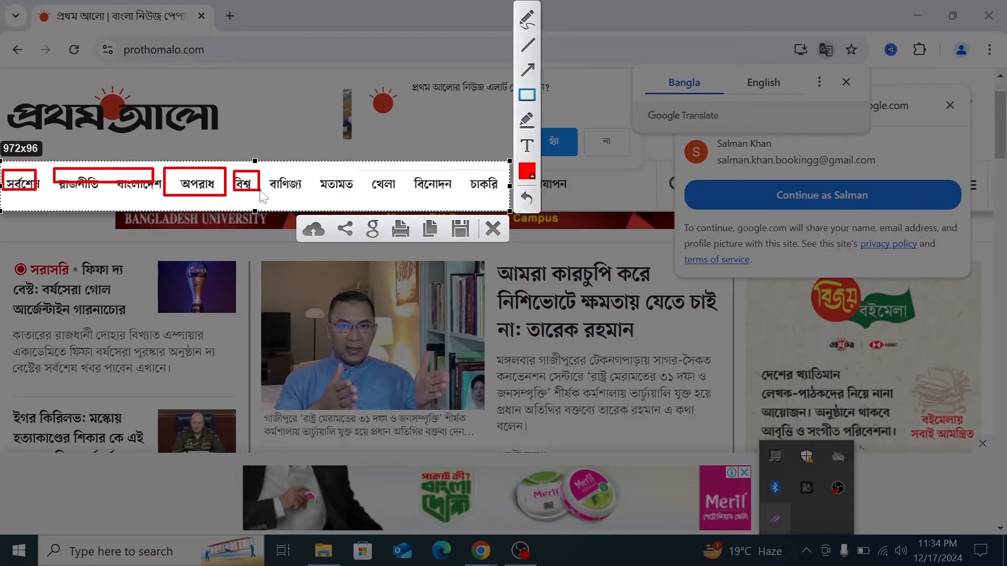
right_click(260, 192)
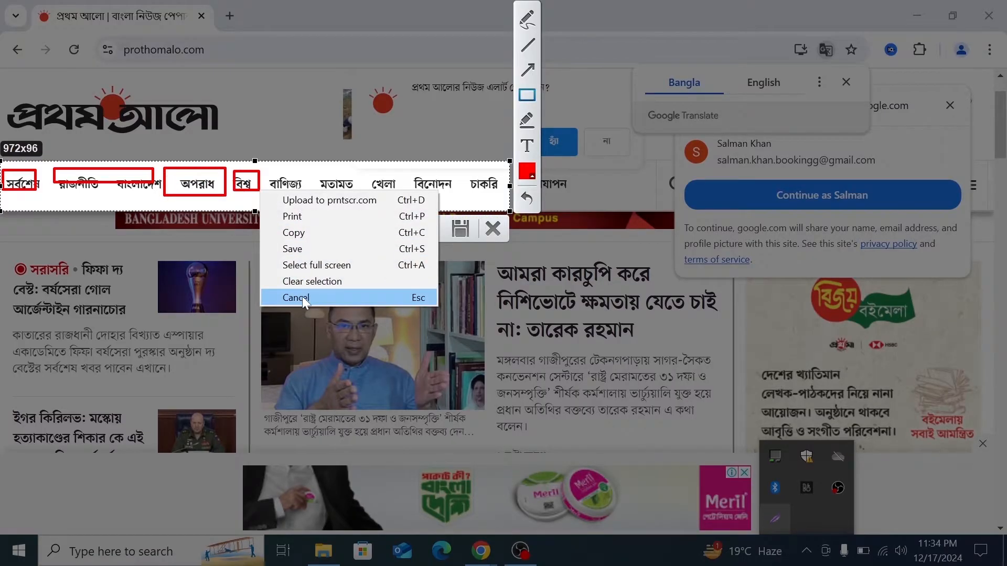
left_click(304, 297)
scroll(458, 515, "down", 1)
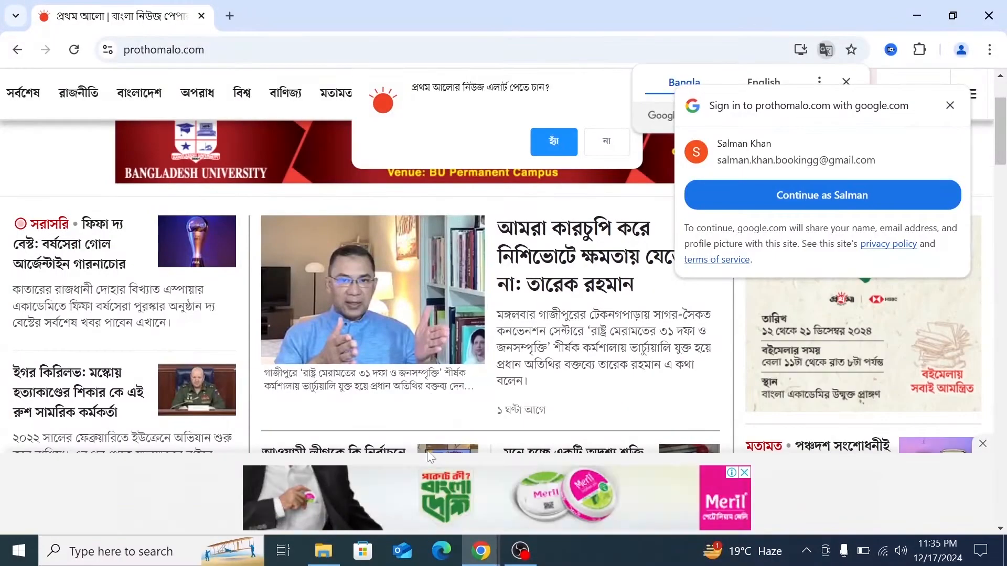
- Switch back to the Blogger window and start a new post with empty title and body fields
left_click(480, 551)
left_click(404, 440)
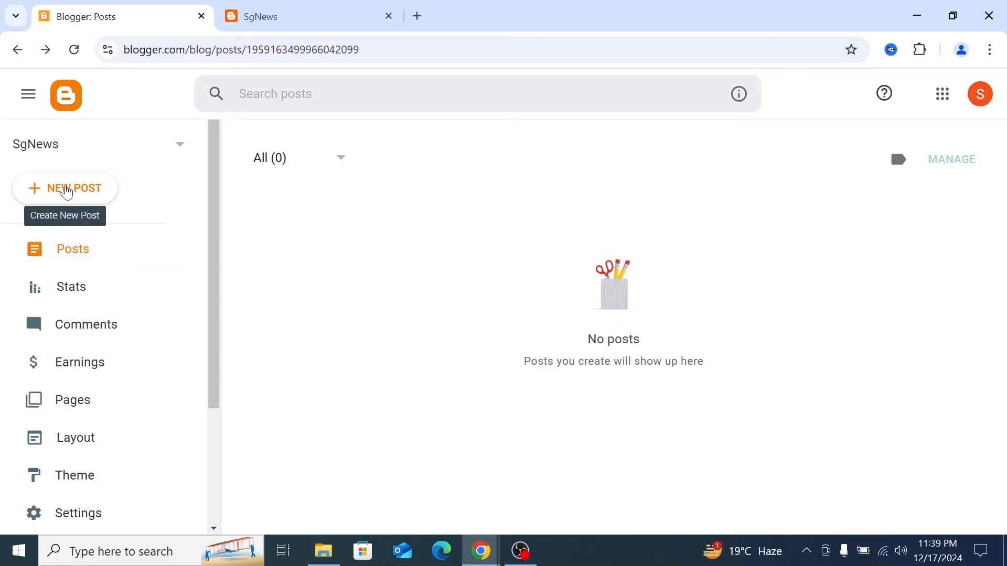
left_click(67, 192)
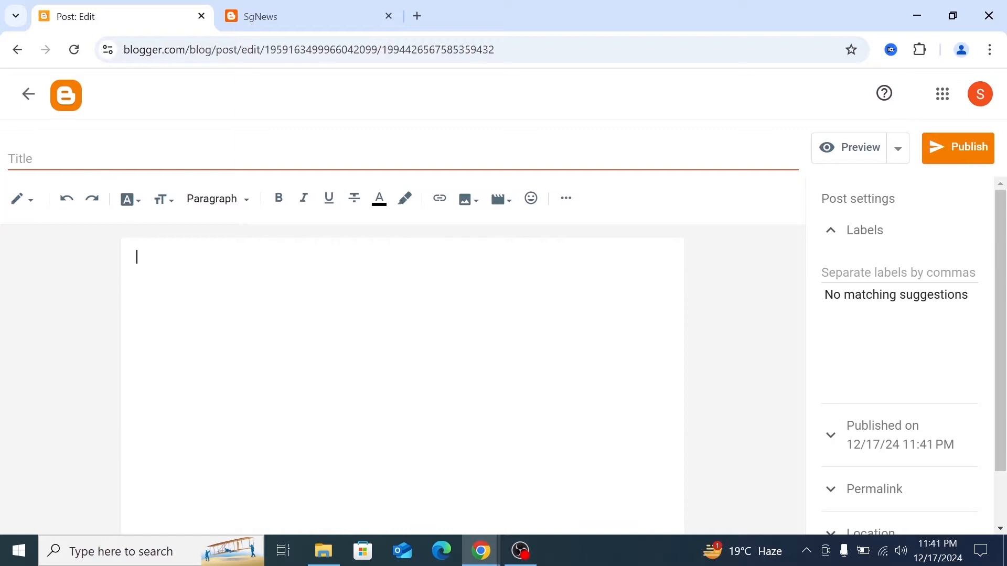
left_click(20, 159)
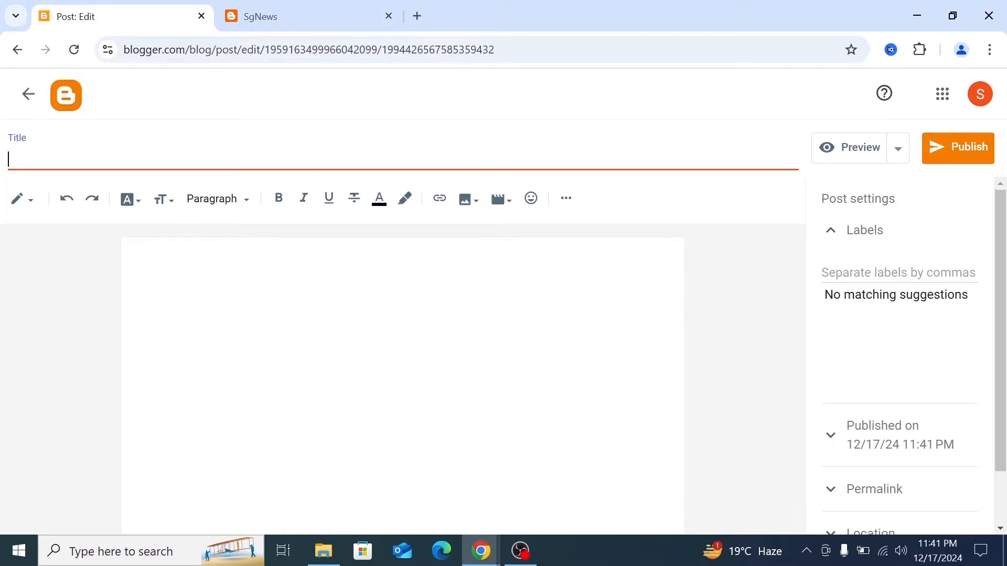
left_click(137, 257)
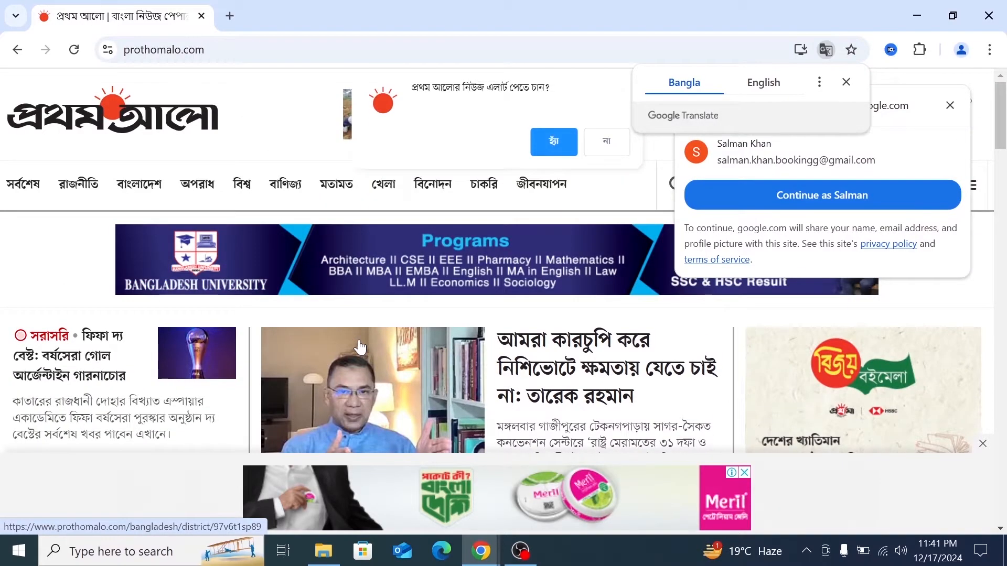
- Browse the prothomalo.com home page for its categories and a news article to use as post content
scroll(360, 347, "down", 6)
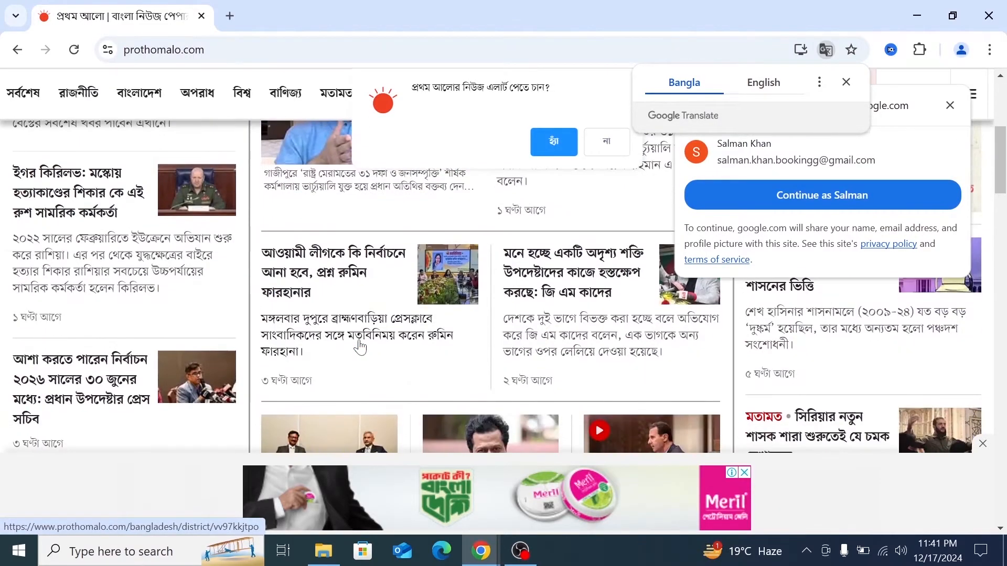
scroll(360, 347, "up", 2)
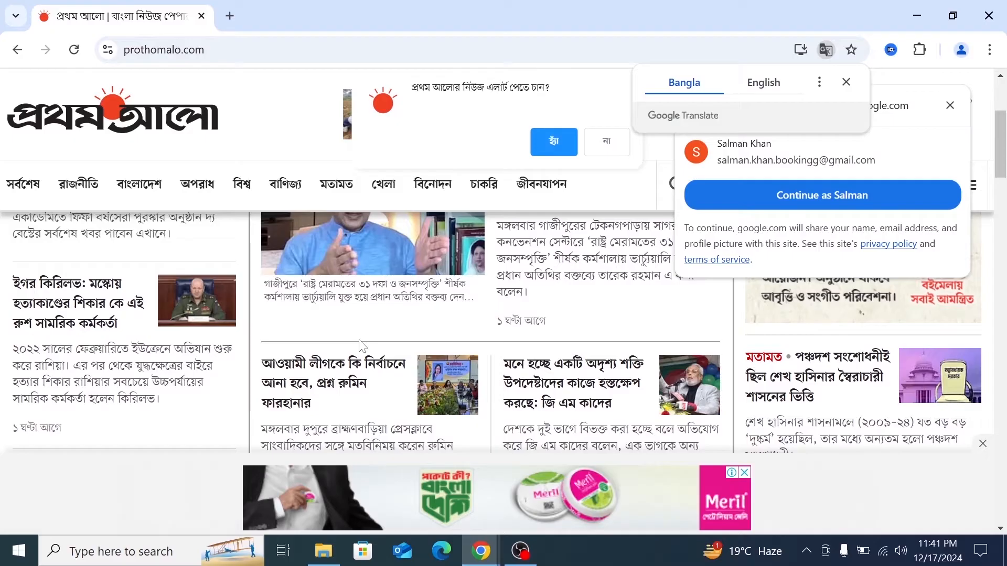
scroll(359, 347, "up", 4)
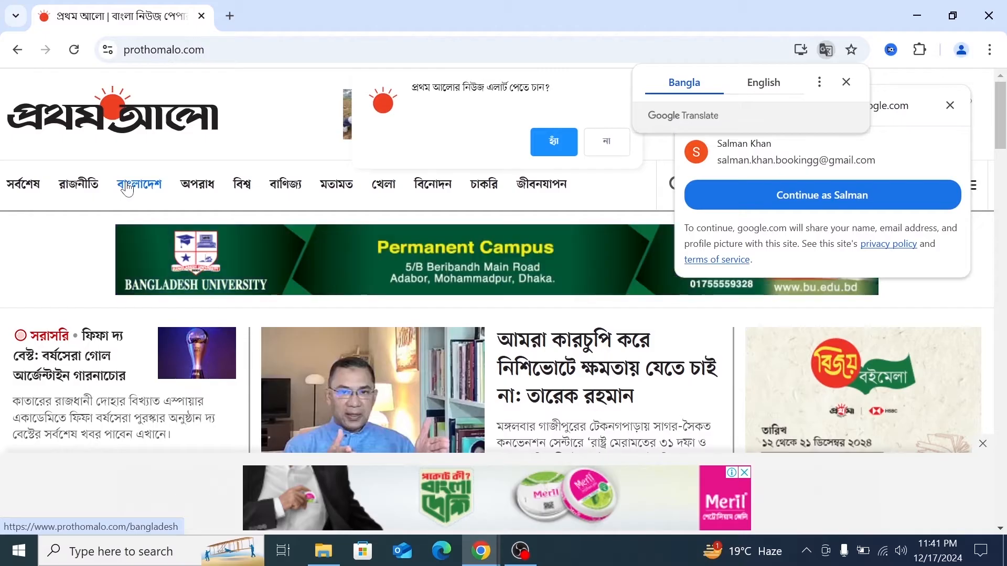
scroll(232, 319, "down", 2)
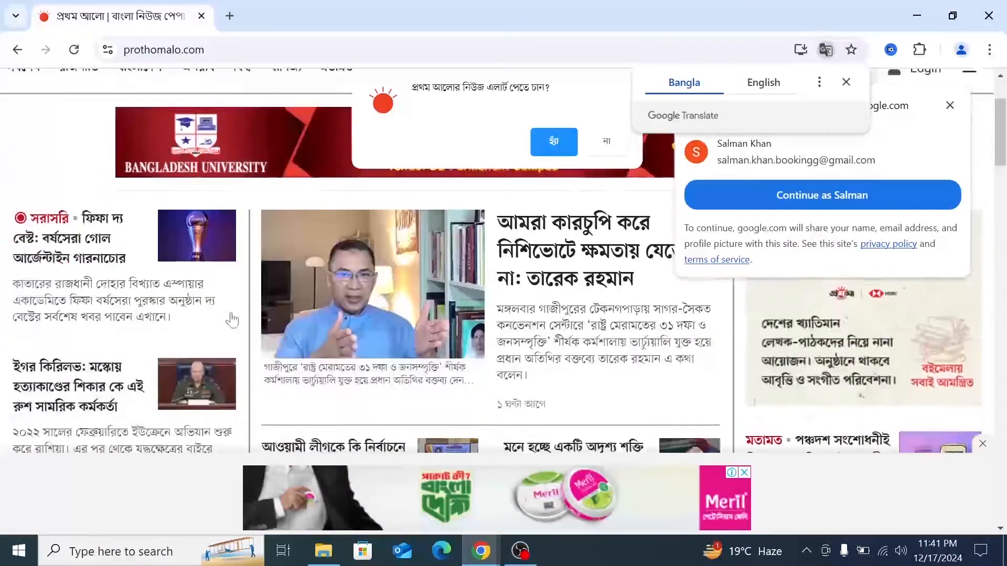
scroll(232, 319, "down", 3)
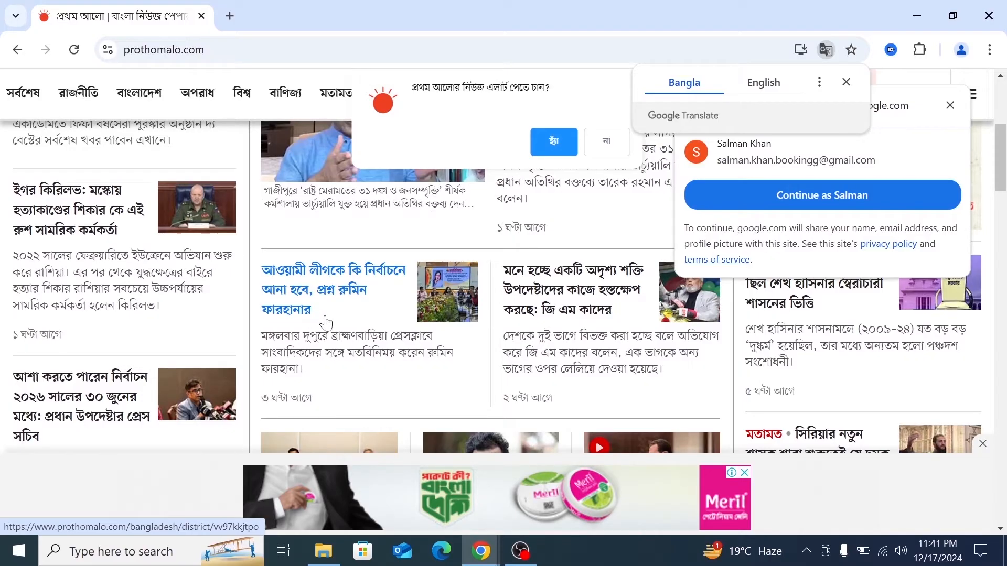
- Open the home page article about whether the Awami League will be brought into the election in a new tab
scroll(325, 319, "down", 4)
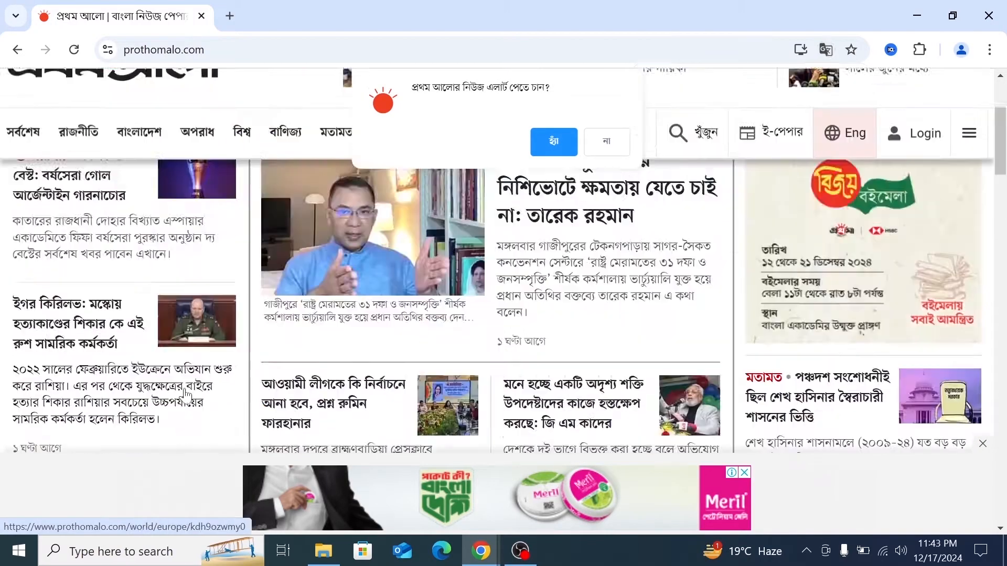
scroll(186, 393, "down", 2)
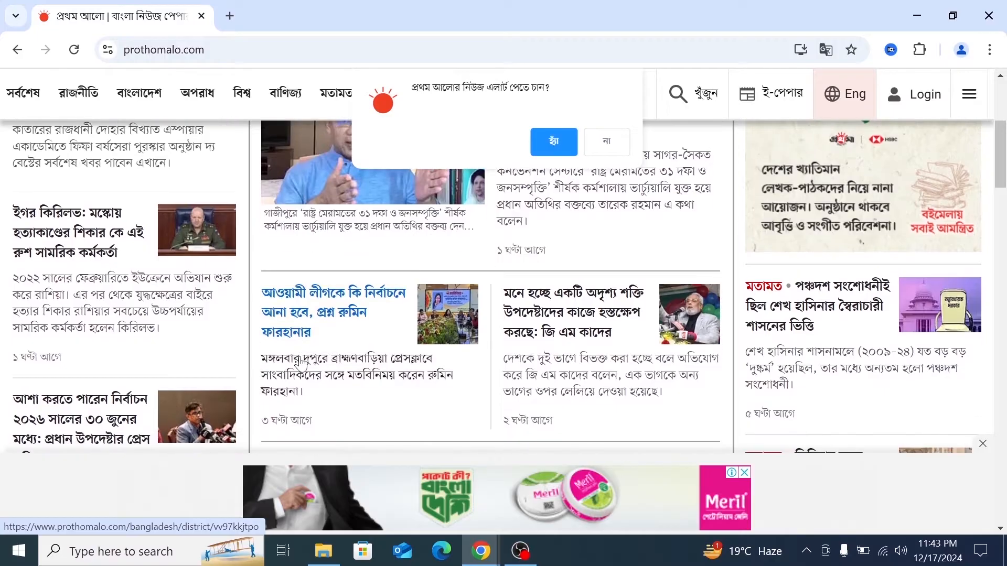
right_click(279, 314)
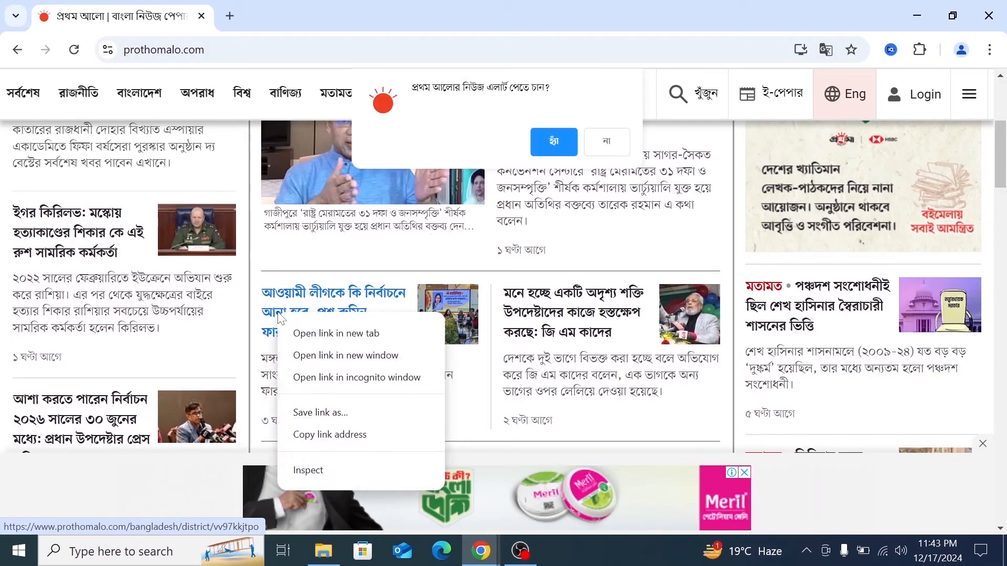
left_click(302, 336)
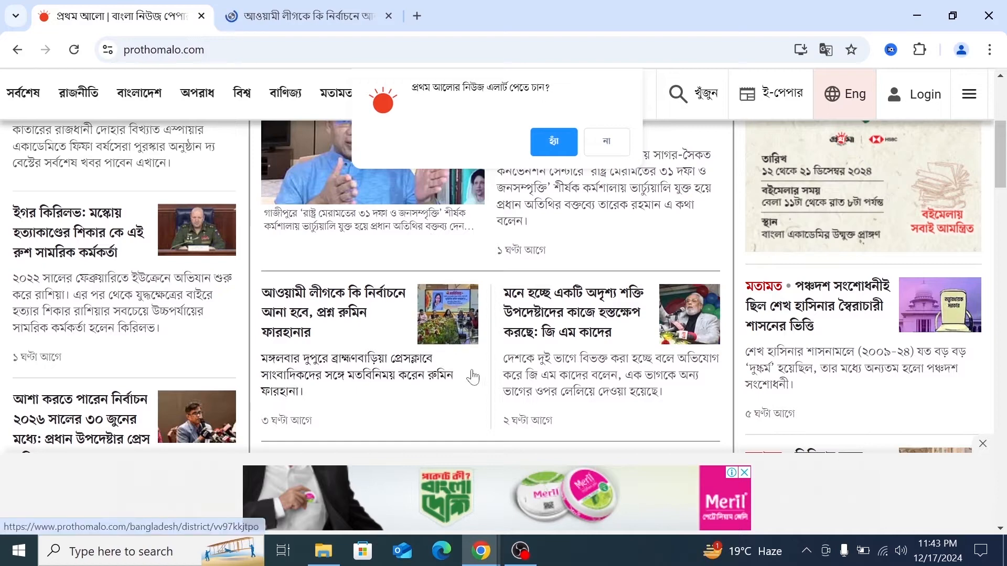
- Open the articles about the Victory Day greeting and the actor's career turning point in separate new tabs
scroll(472, 367, "down", 4)
right_click(296, 349)
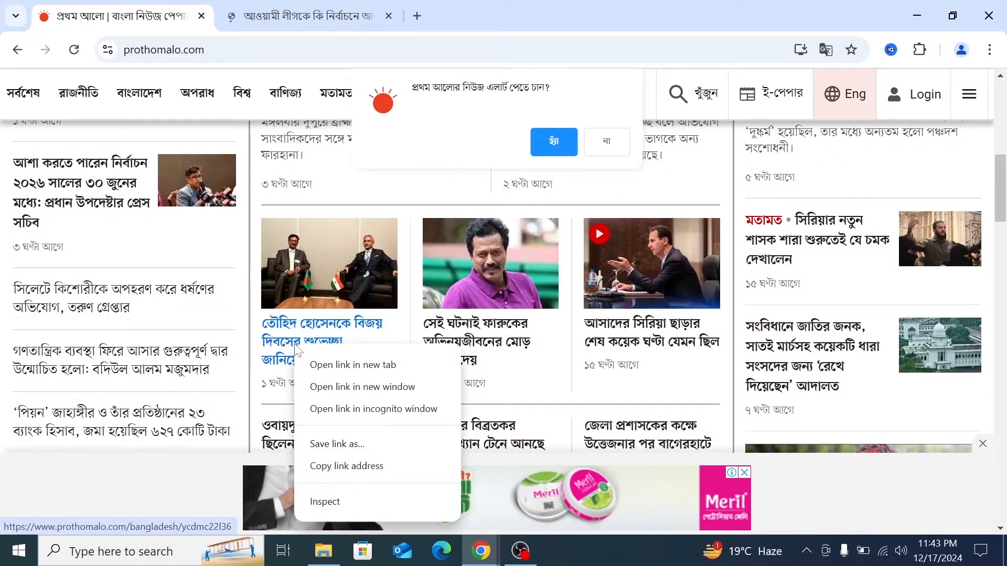
left_click(310, 366)
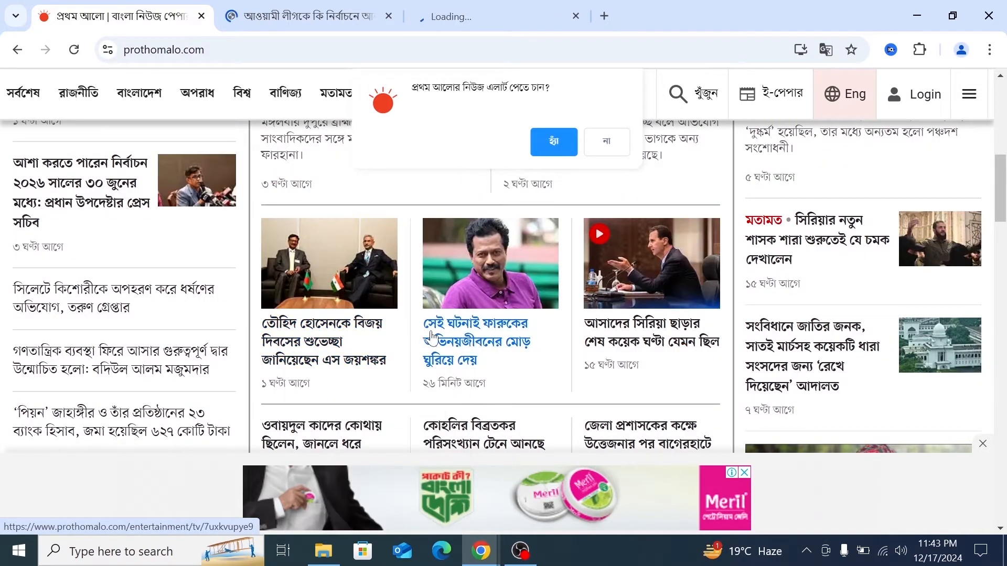
scroll(399, 338, "up", 3)
scroll(419, 346, "down", 3)
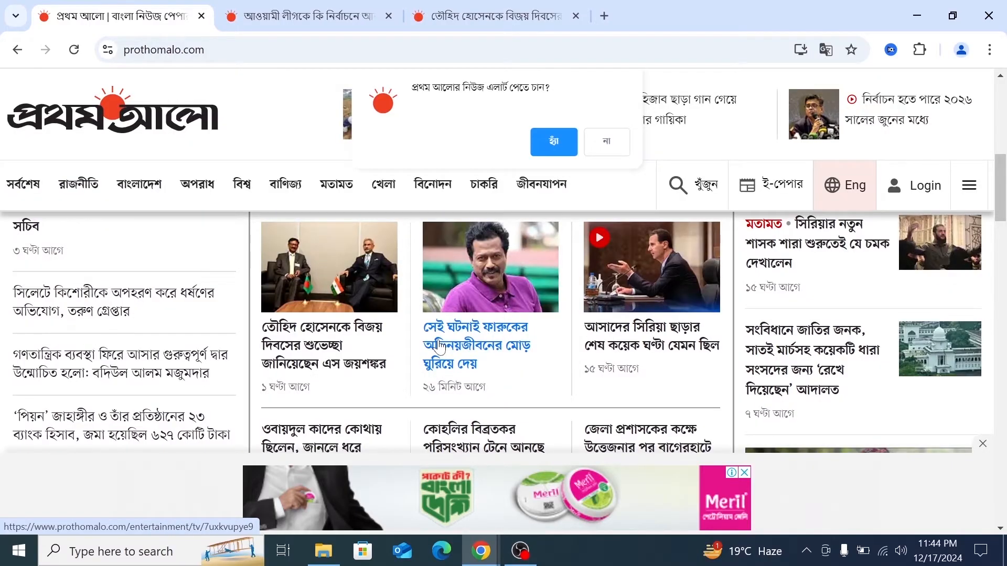
right_click(440, 348)
left_click(456, 362)
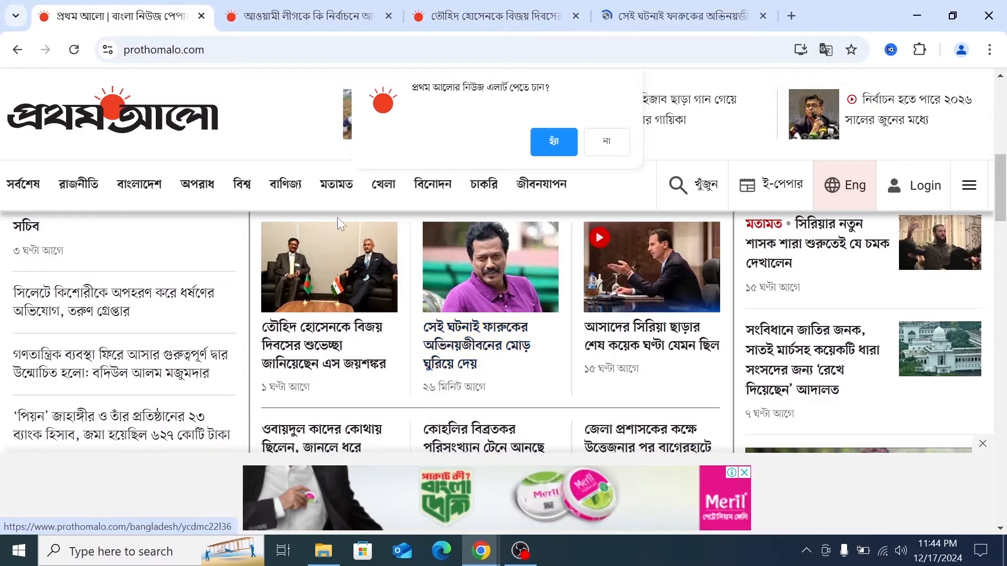
- Copy the headline of the Awami League election article and paste it as the title of the Blogger post
left_click(302, 17)
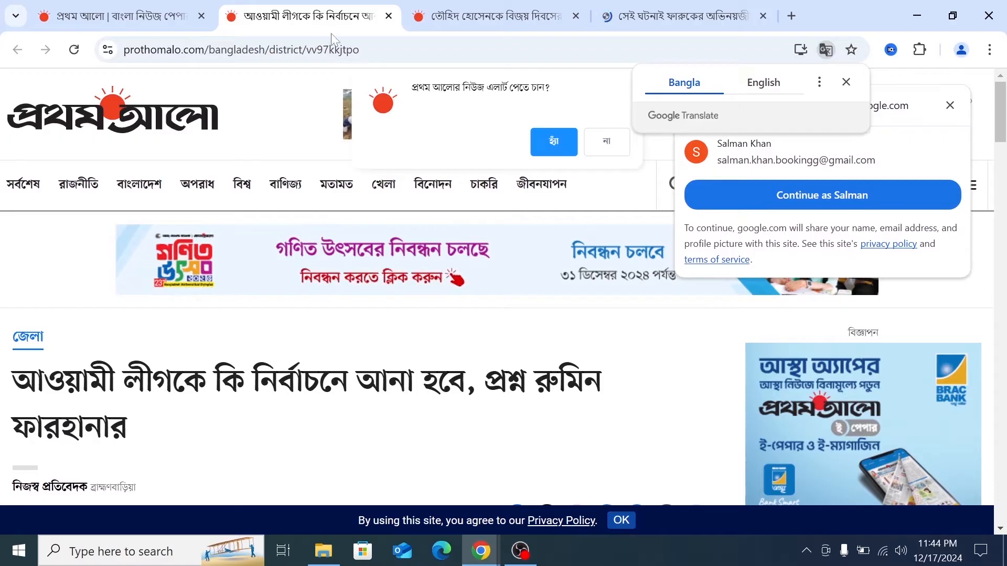
scroll(271, 308, "down", 5)
scroll(272, 308, "up", 2)
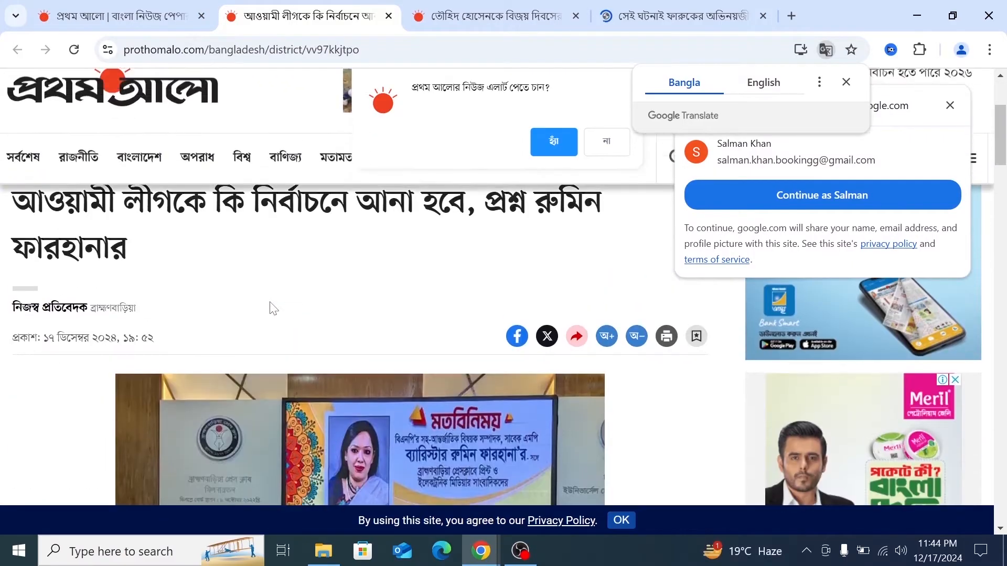
scroll(273, 308, "up", 1)
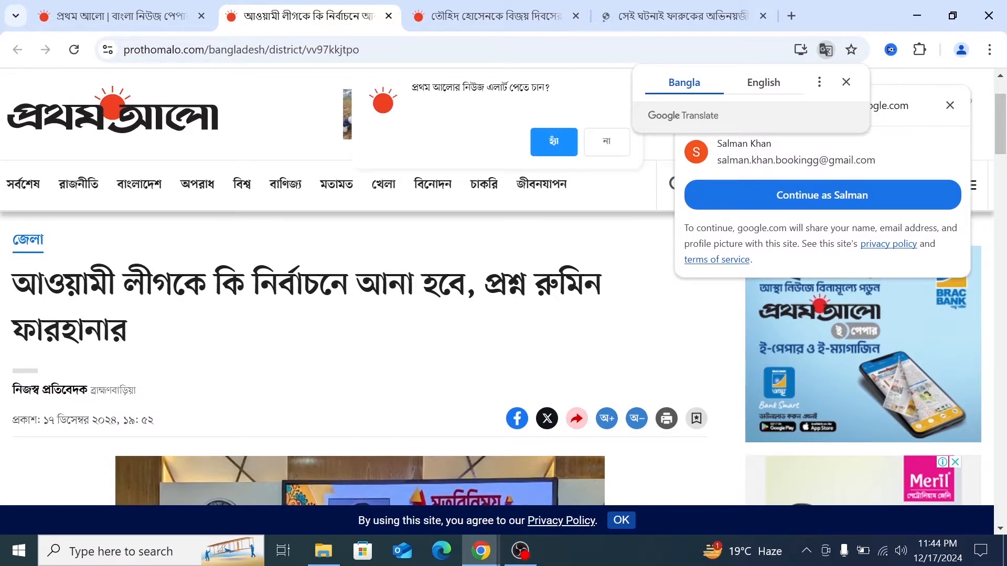
left_click_drag(134, 339, 13, 277)
key("ctrl+c")
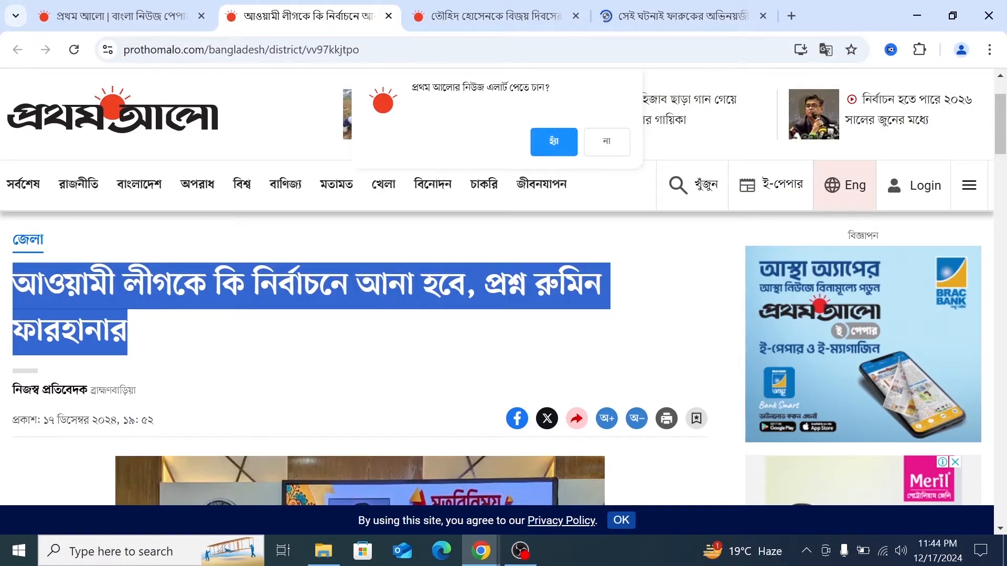
left_click(324, 396)
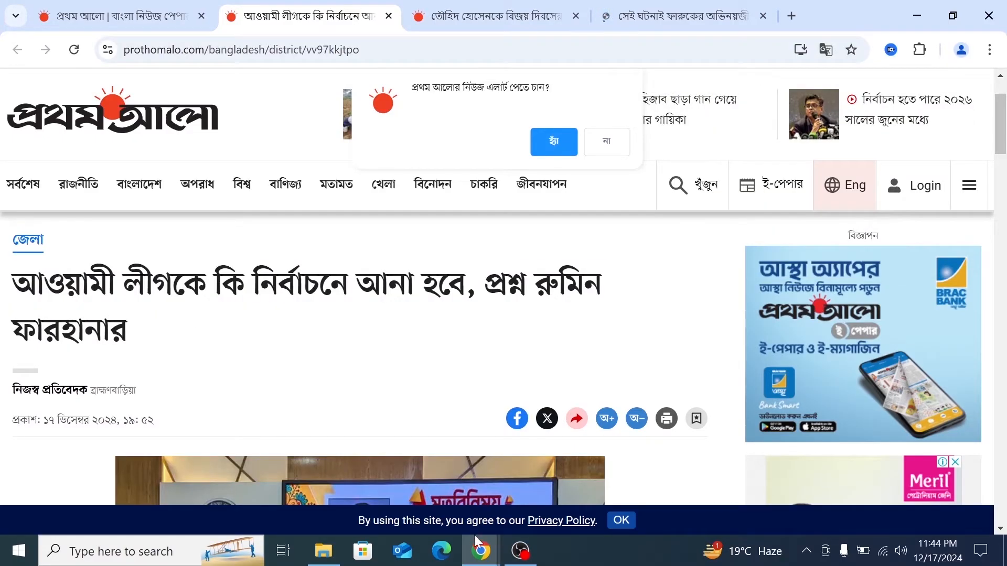
mouse_move(477, 545)
left_click(464, 501)
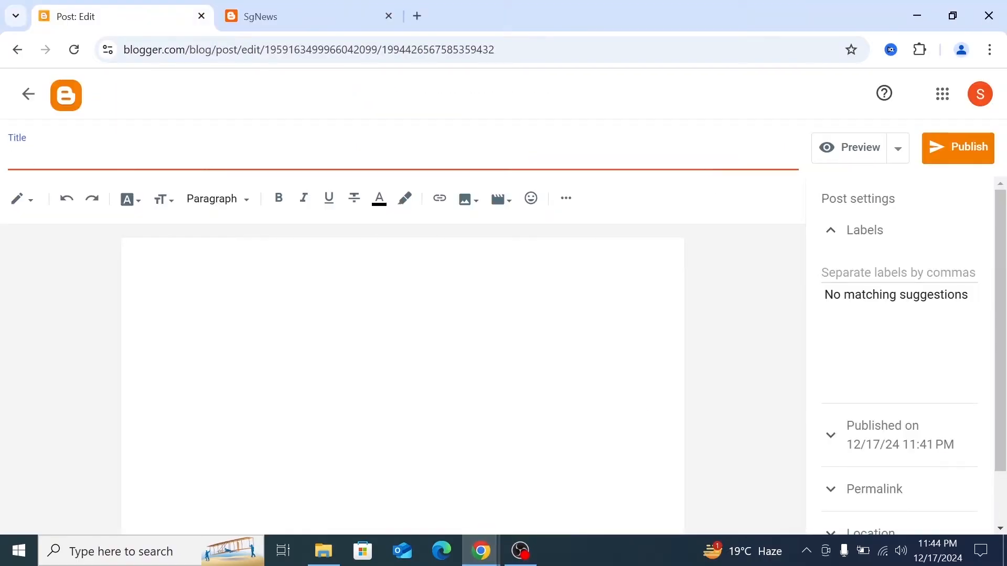
key("ctrl+v")
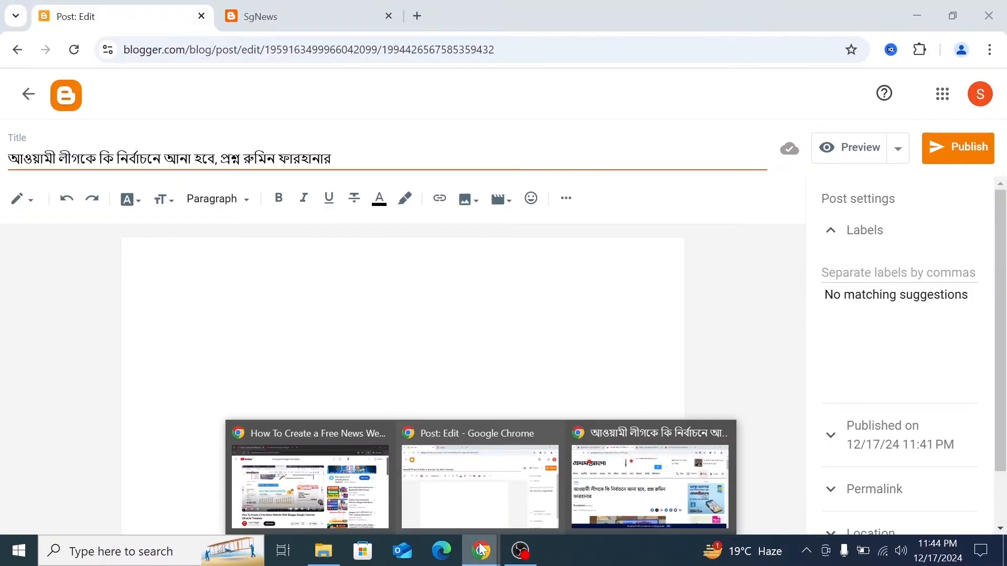
- Copy the article's first two paragraphs into the Blogger post body and add an empty line above them
left_click(591, 517)
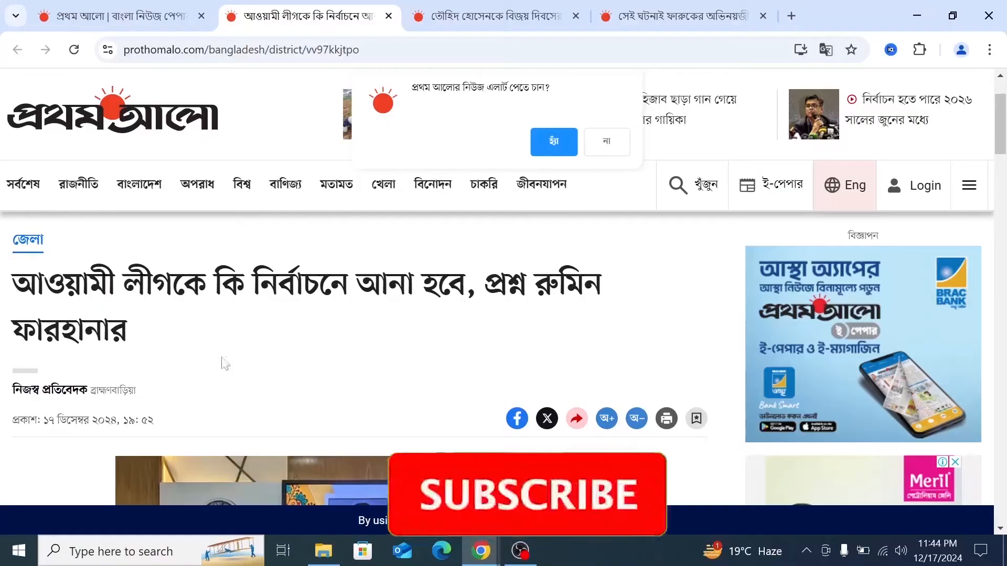
scroll(223, 361, "down", 10)
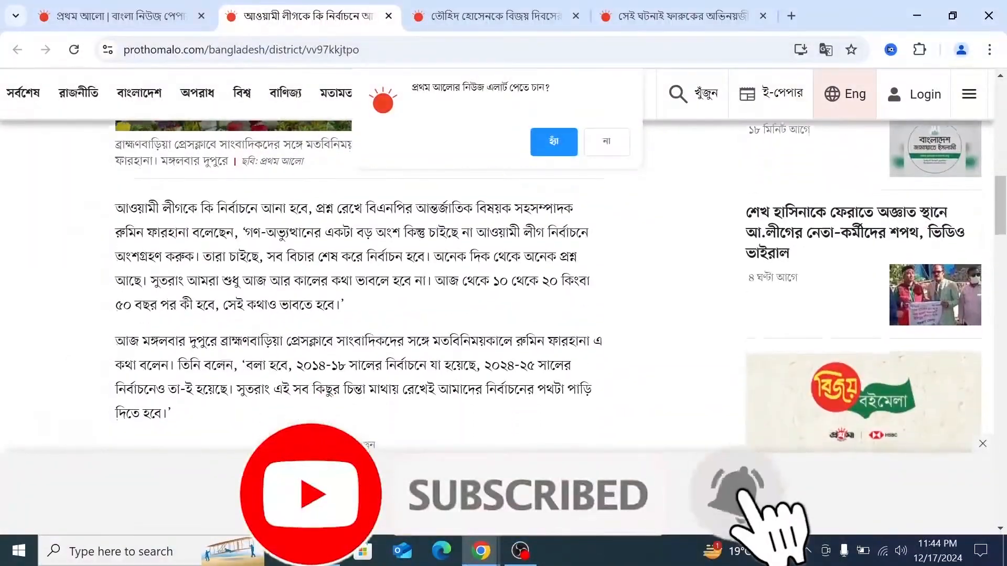
scroll(359, 315, "up", 3)
scroll(360, 314, "down", 3)
scroll(360, 315, "up", 1)
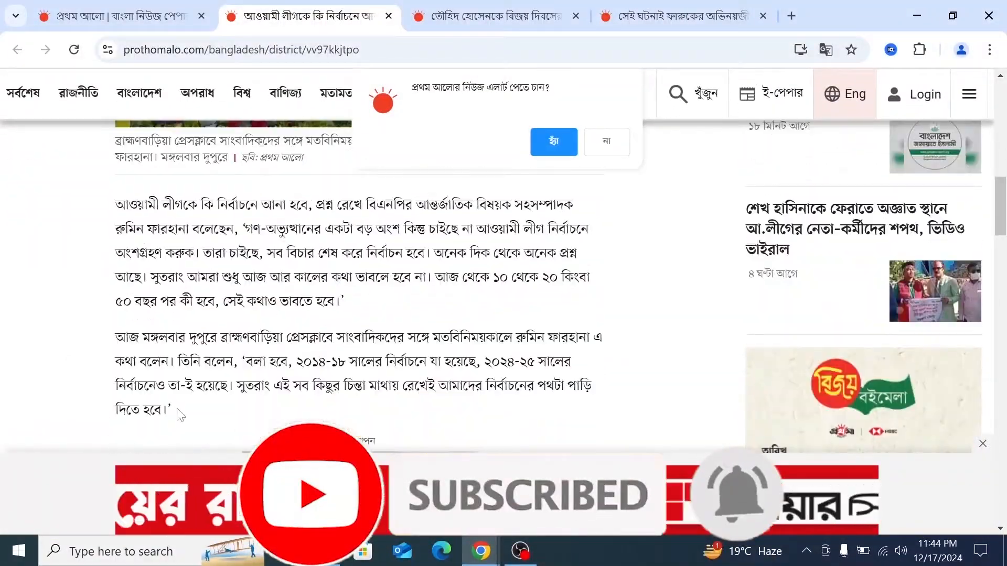
left_click_drag(173, 412, 98, 213)
key("ctrl+c")
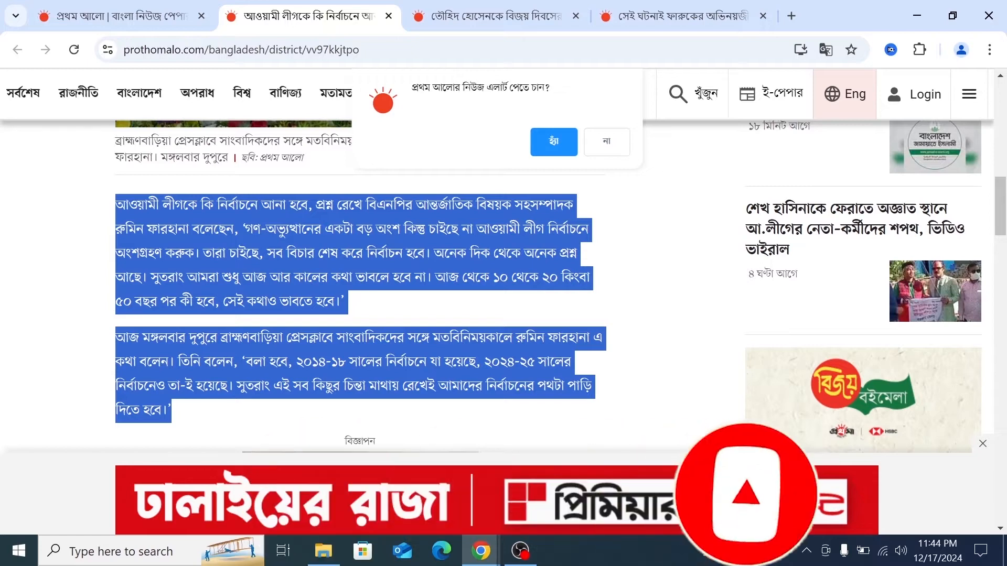
left_click(98, 213)
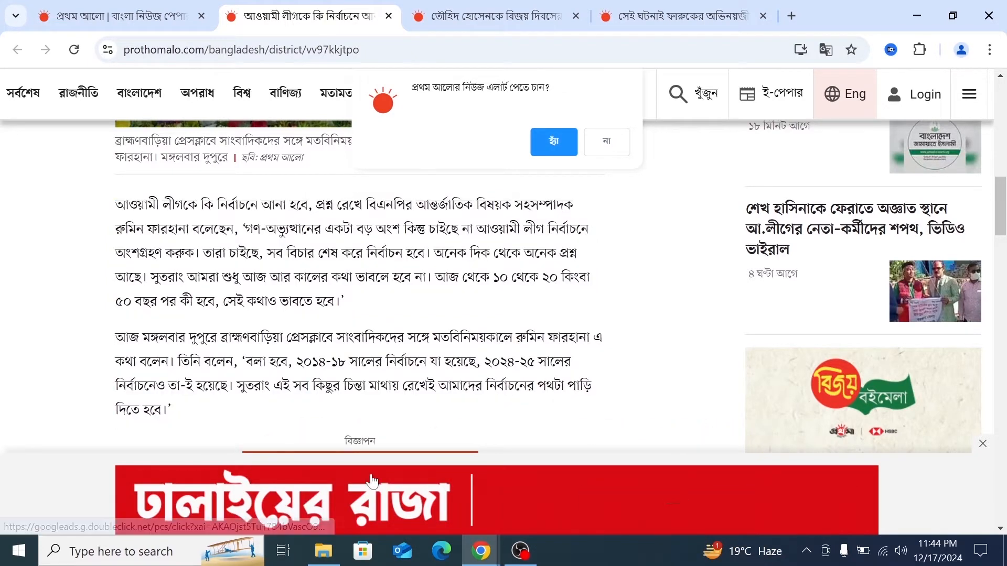
mouse_move(481, 551)
left_click(485, 480)
left_click(136, 258)
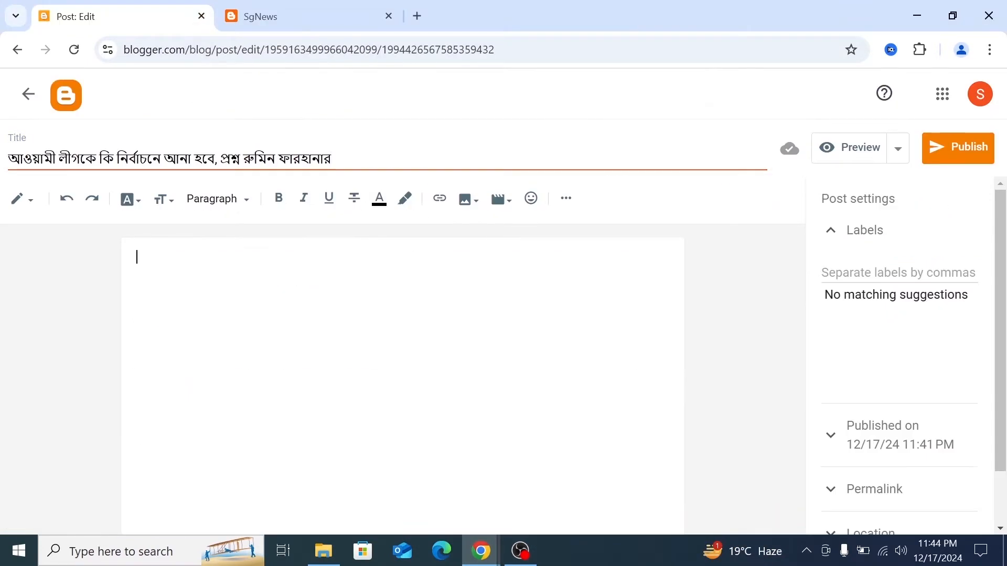
key("ctrl+v")
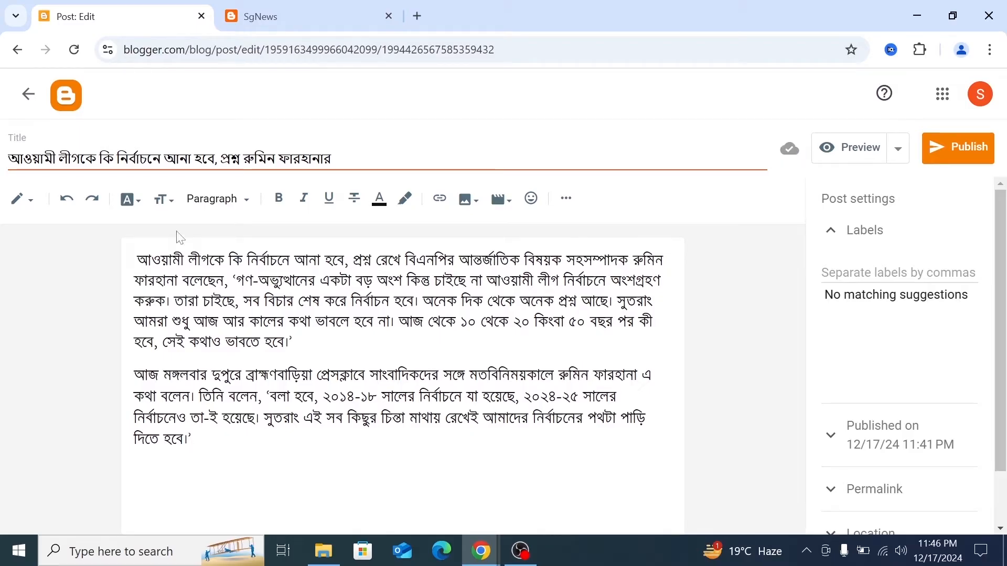
key("Return")
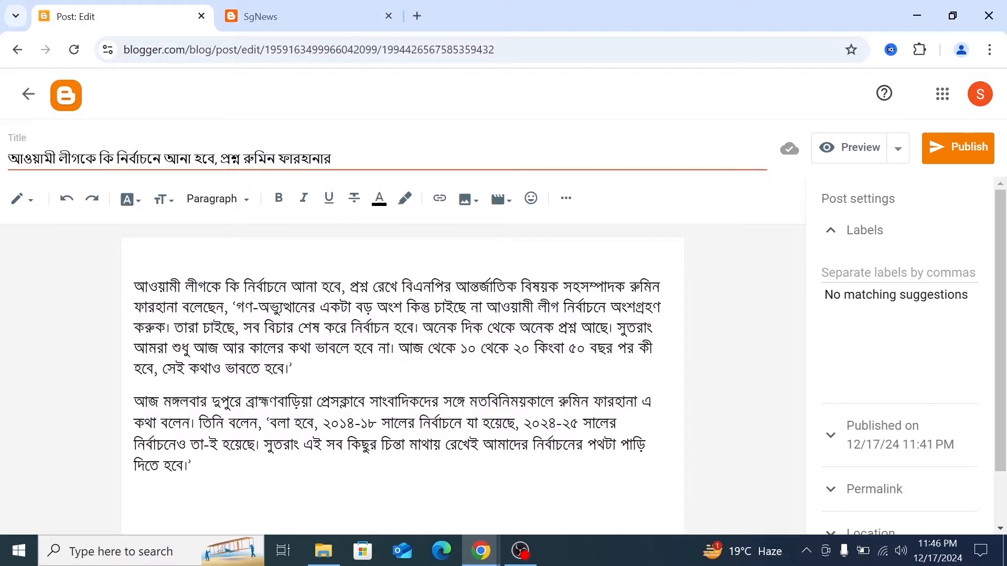
- Save the article's lead photo to the Downloads folder as SgNews
mouse_move(476, 552)
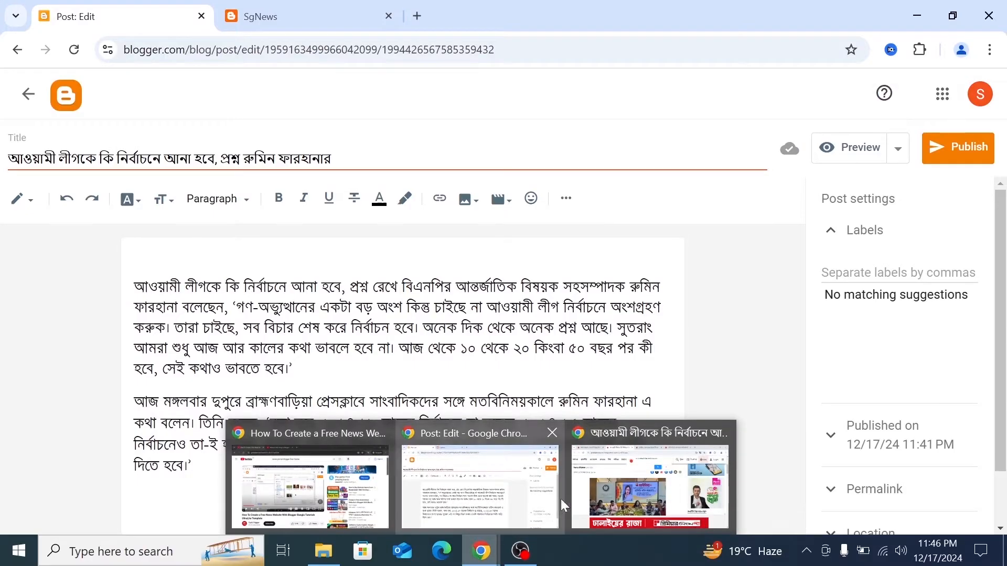
left_click(603, 488)
scroll(273, 326, "up", 3)
scroll(272, 326, "down", 5)
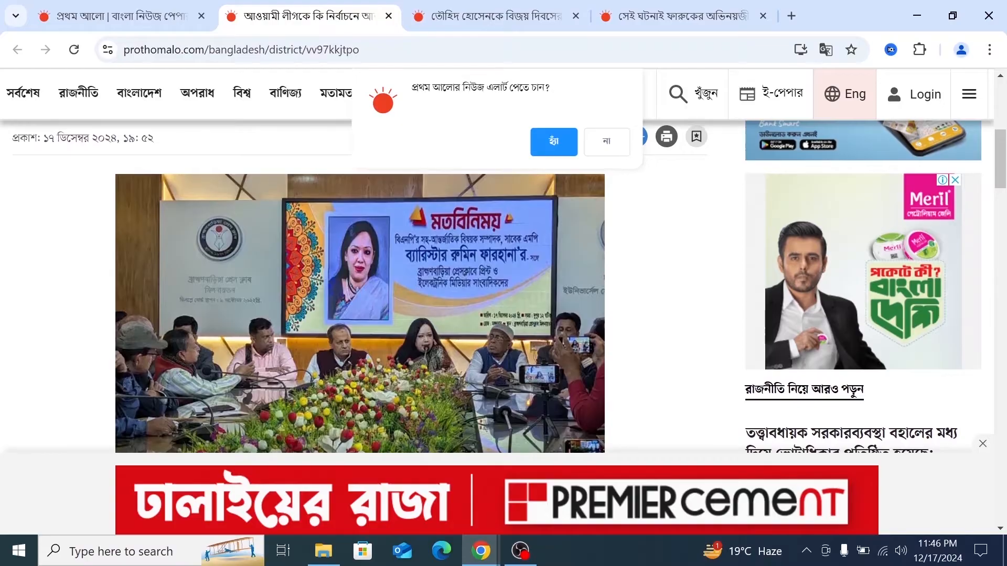
right_click(289, 304)
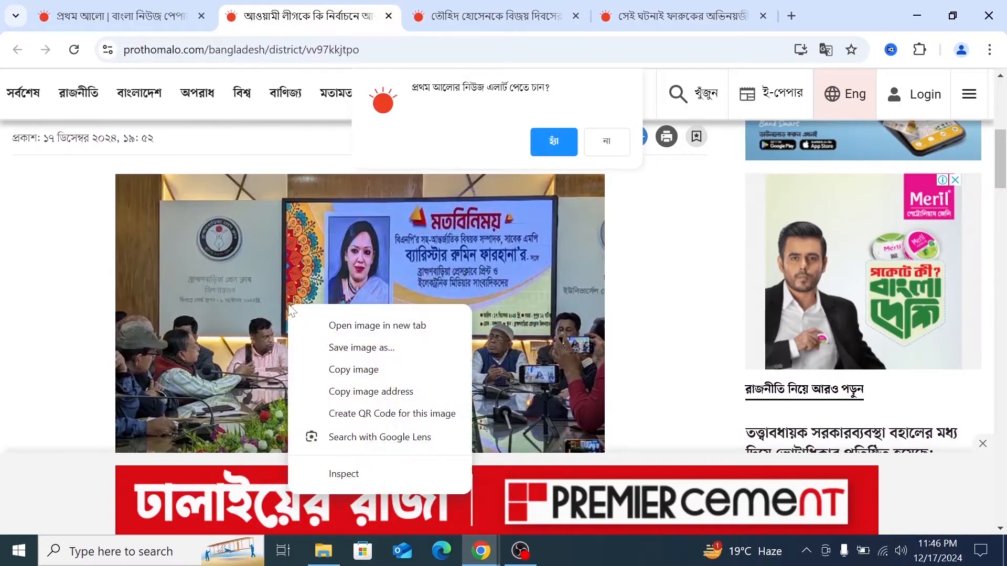
left_click(344, 348)
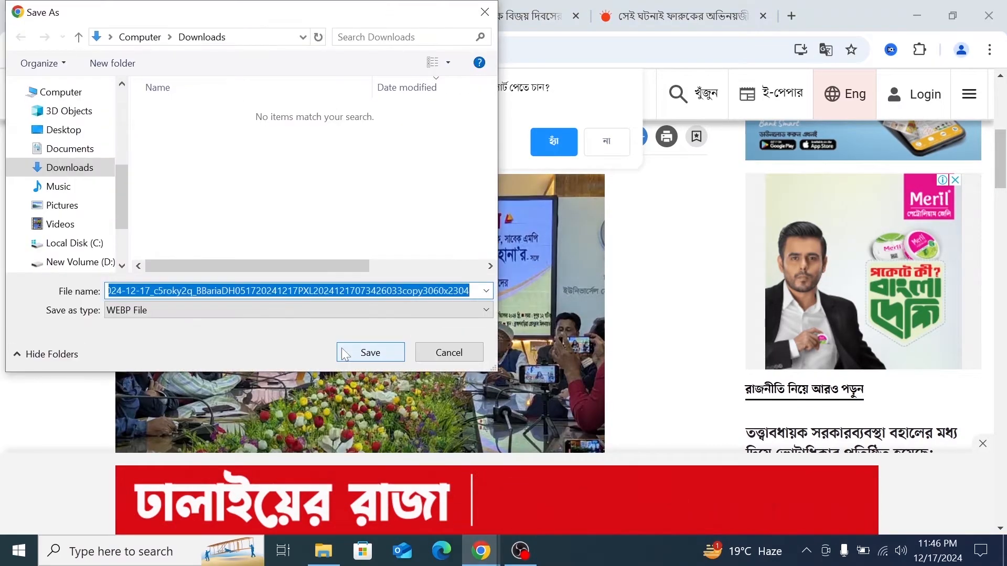
left_click(316, 291)
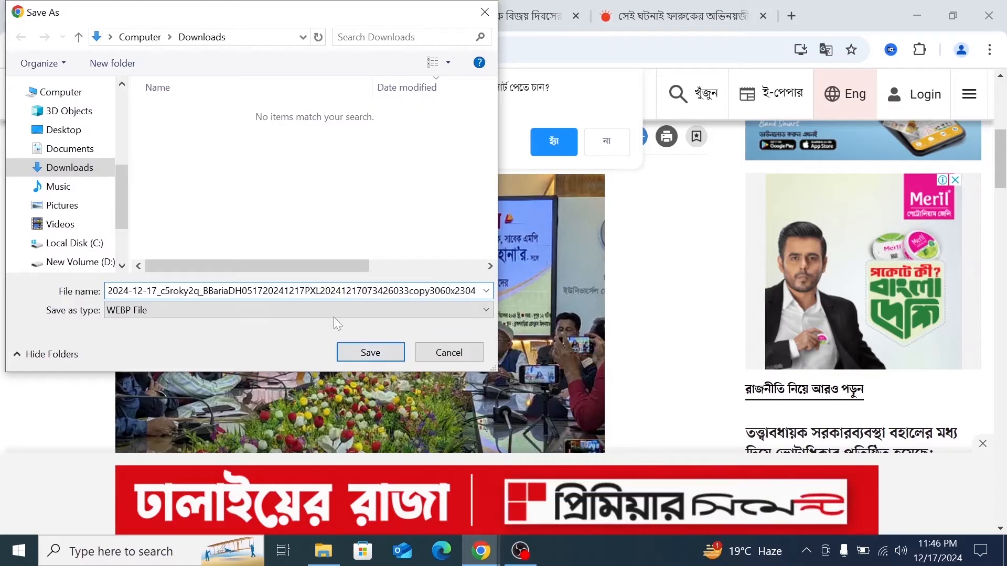
left_click(351, 358)
scroll(352, 361, "down", 5)
- Upload the SgNews photo from the Downloads folder into the empty line above the text of the Blogger post
left_click(306, 478)
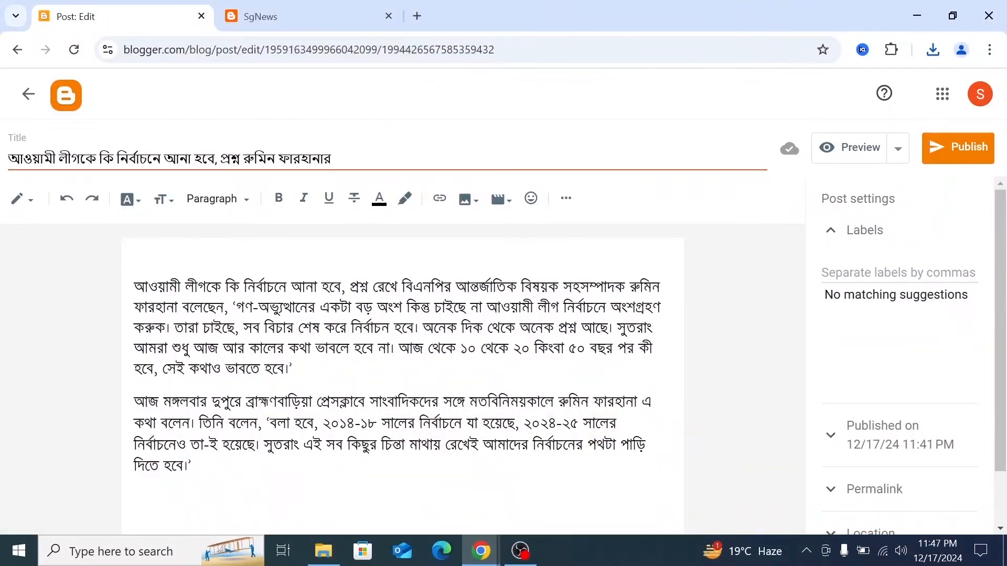
left_click(137, 257)
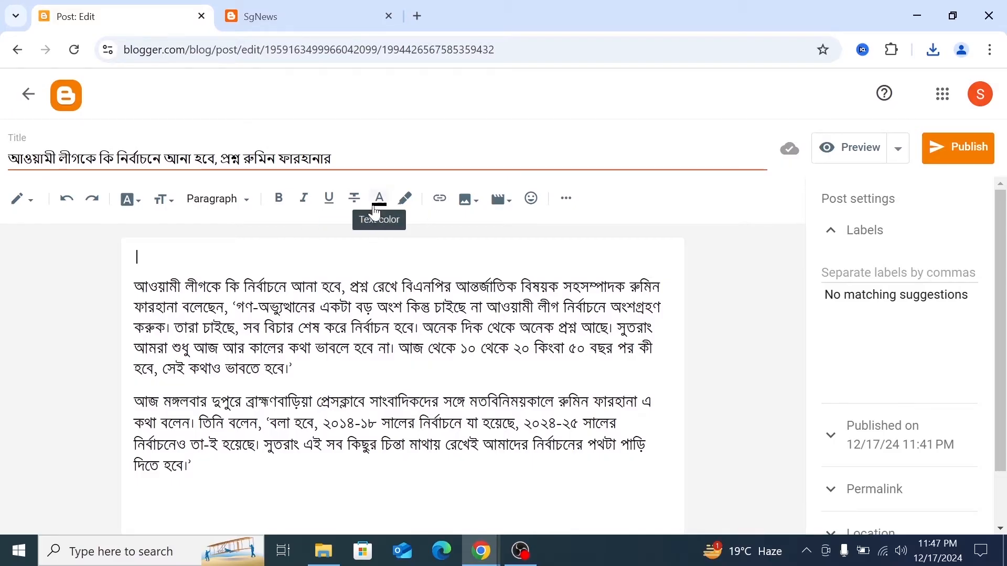
left_click(476, 207)
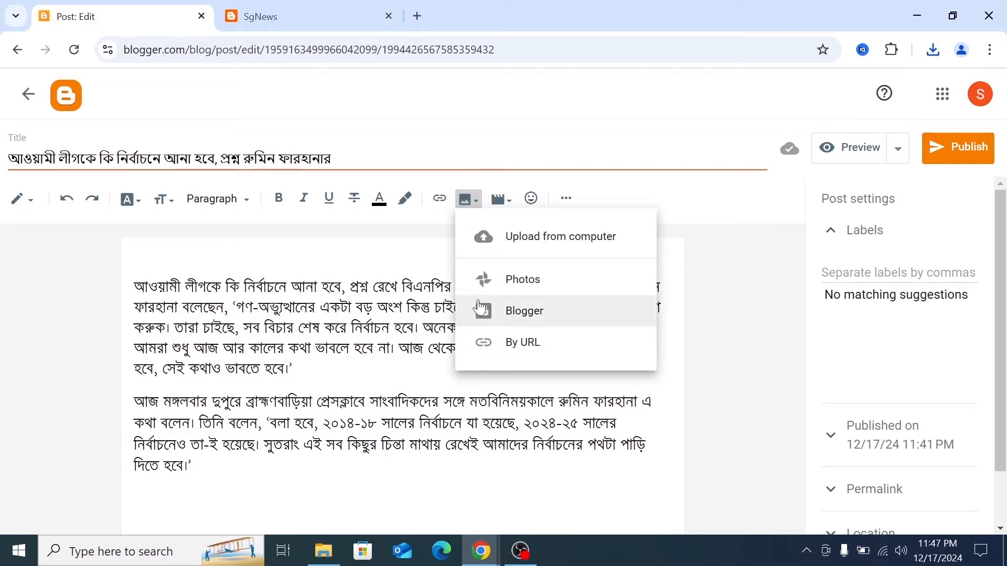
left_click(498, 247)
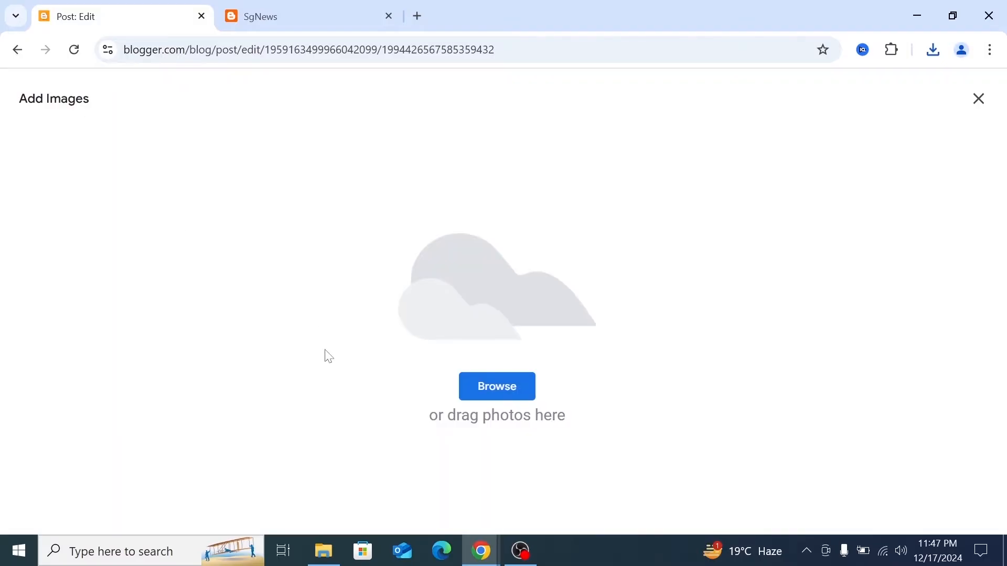
left_click(492, 397)
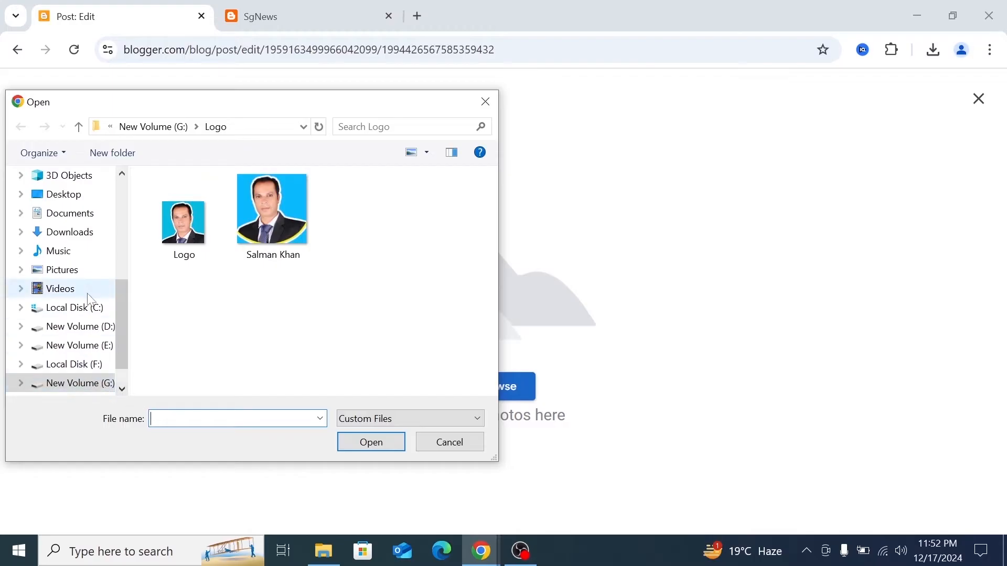
left_click(73, 236)
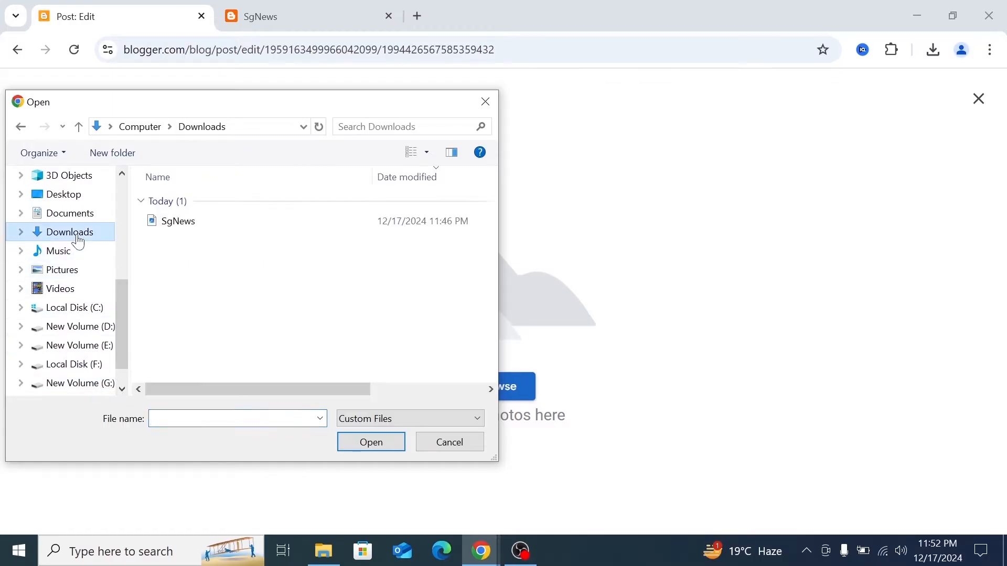
left_click(200, 223)
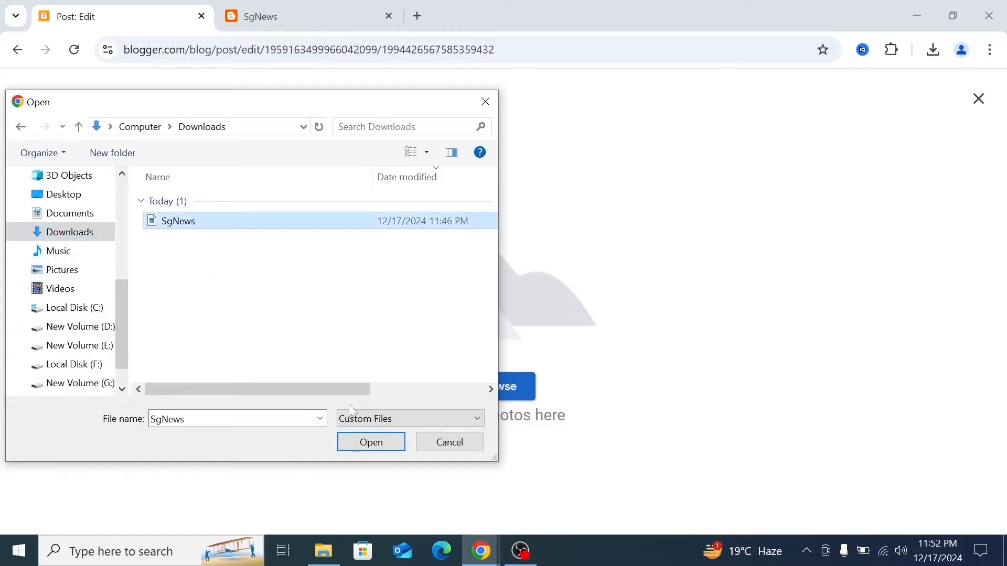
left_click(383, 444)
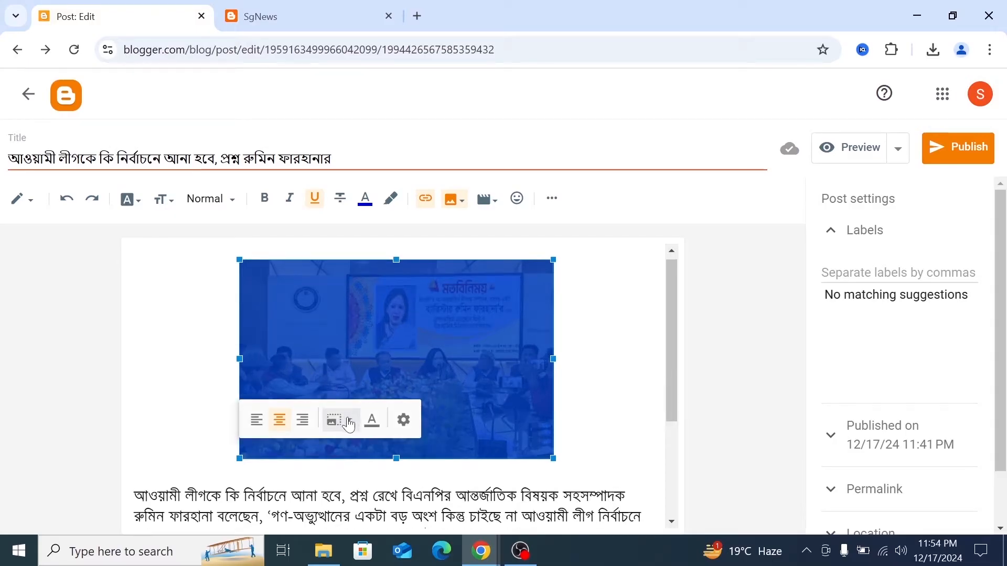
- Set the inserted photo's size to Extra large and check how it sits above the post text
left_click(349, 423)
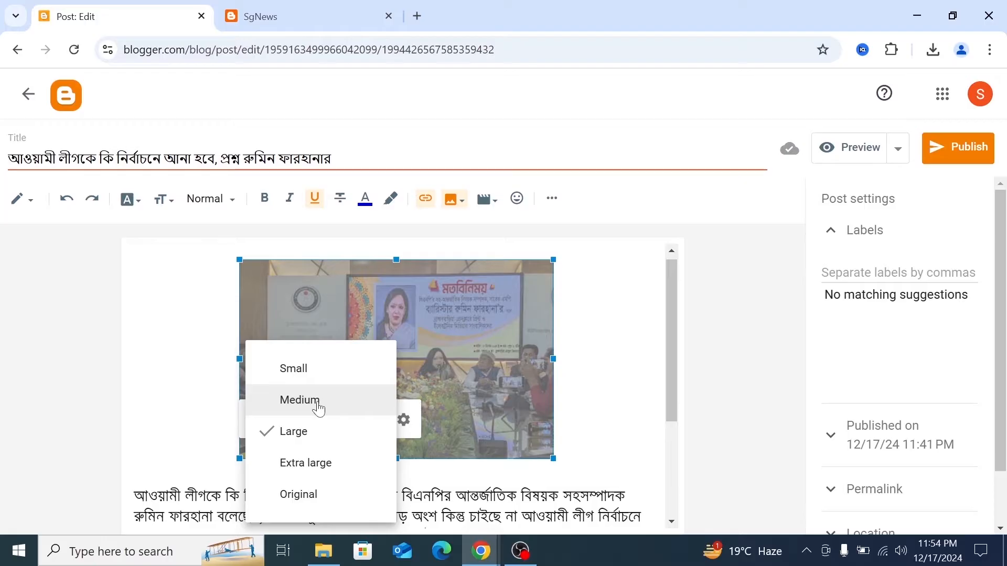
left_click(321, 461)
scroll(330, 427, "down", 3)
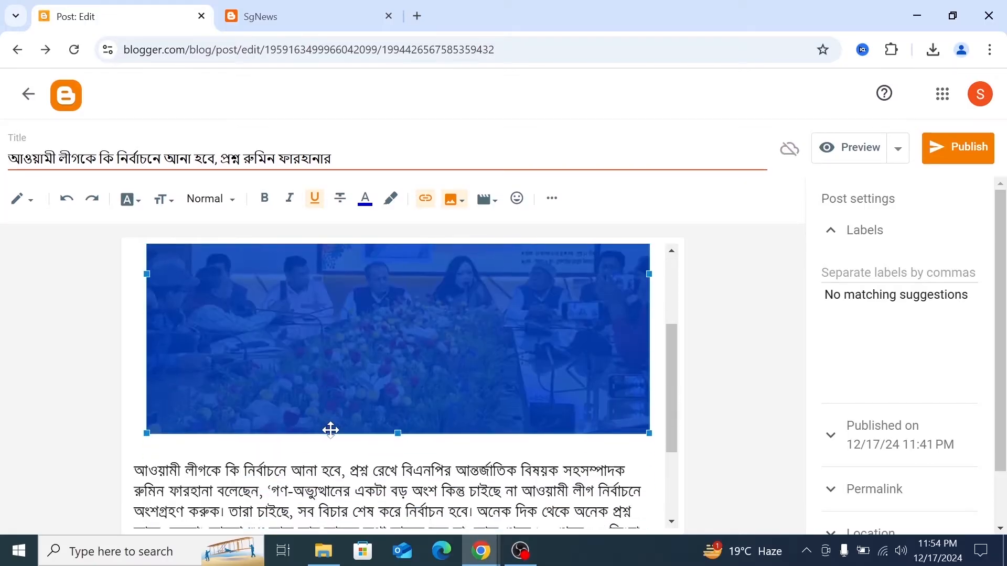
scroll(330, 427, "up", 3)
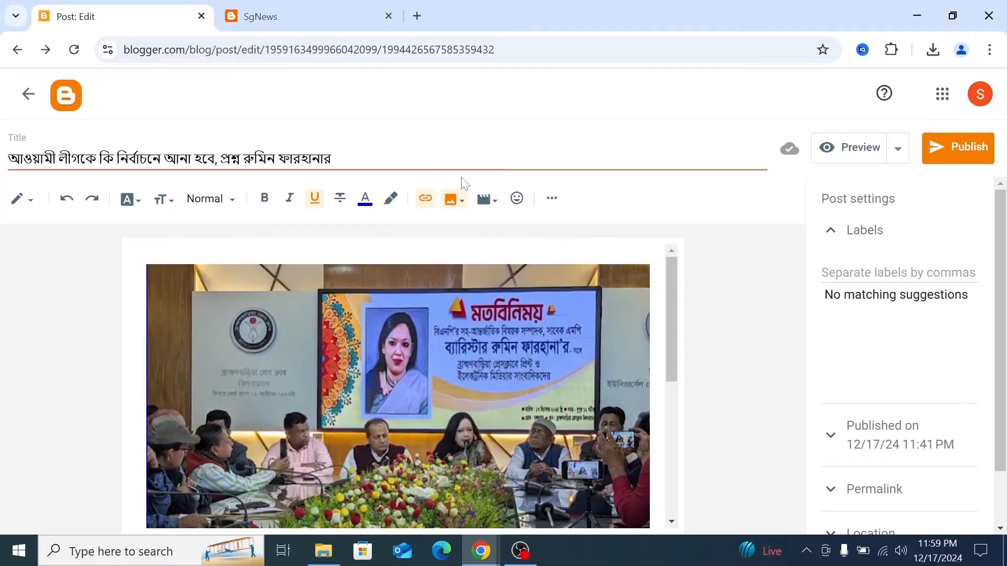
- Look at the news section names on the prothomalo.com article page and return to the post being edited
left_click_drag(527, 11, 298, 26)
left_click_drag(441, 29, 326, 70)
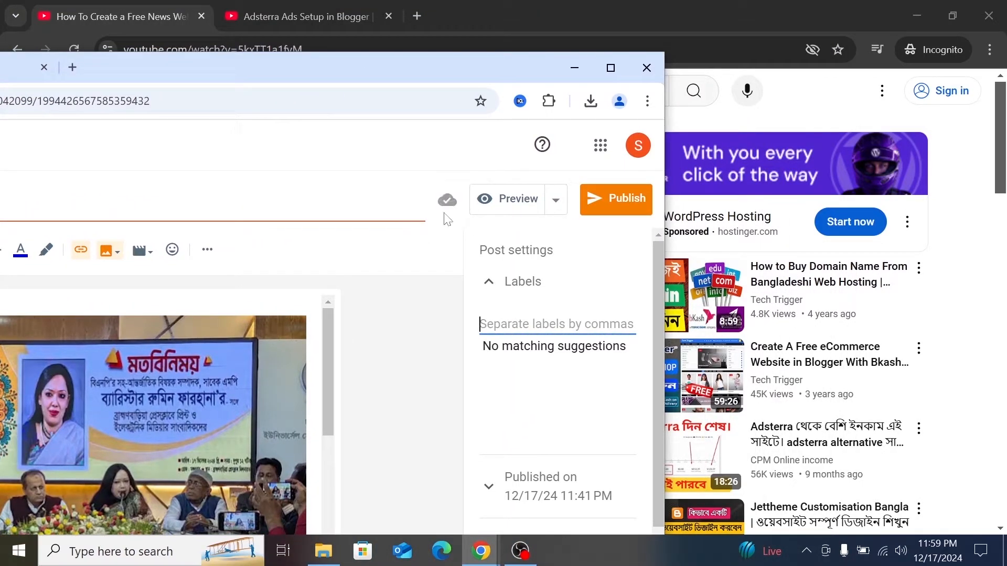
double_click(301, 72)
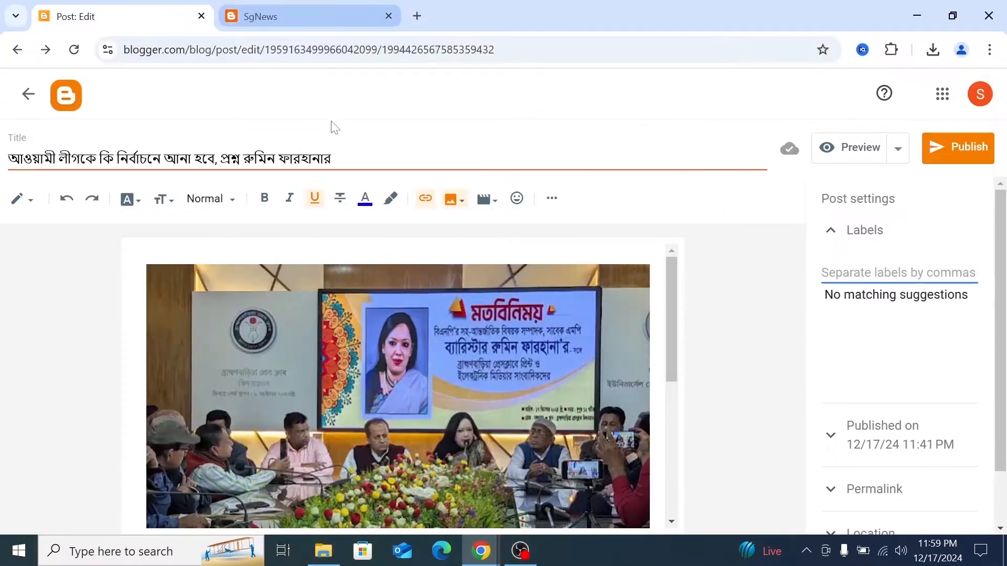
mouse_move(476, 552)
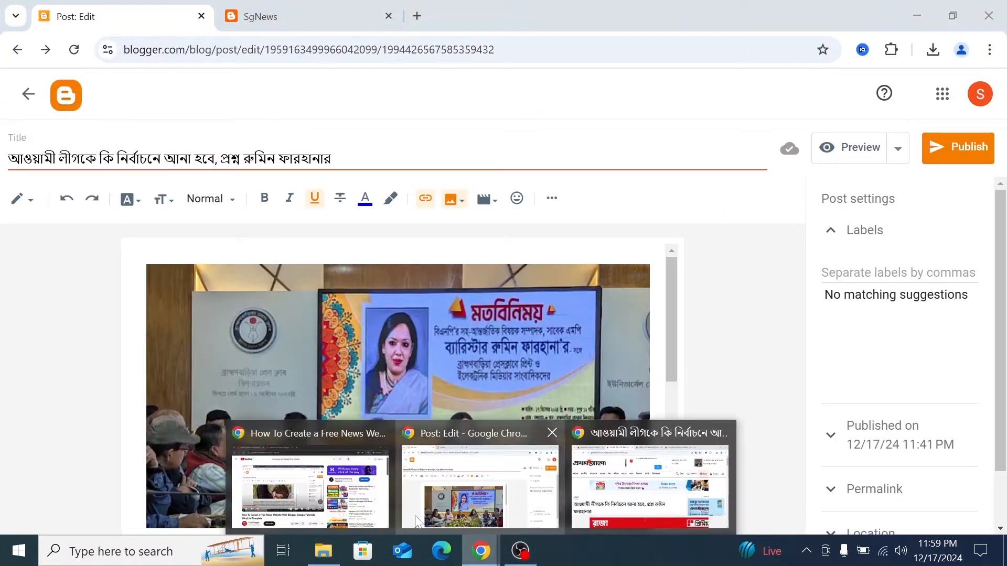
left_click(590, 512)
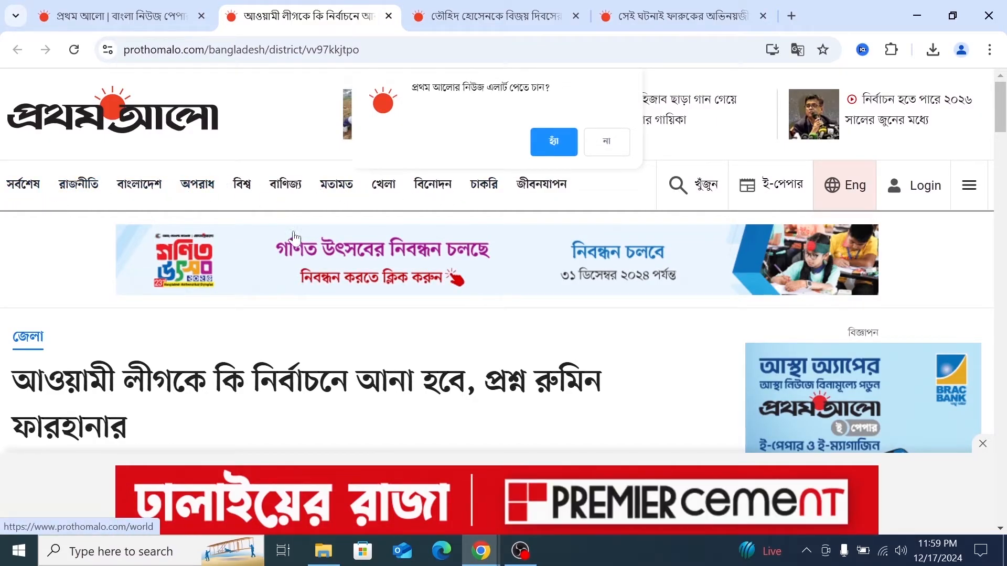
mouse_move(481, 551)
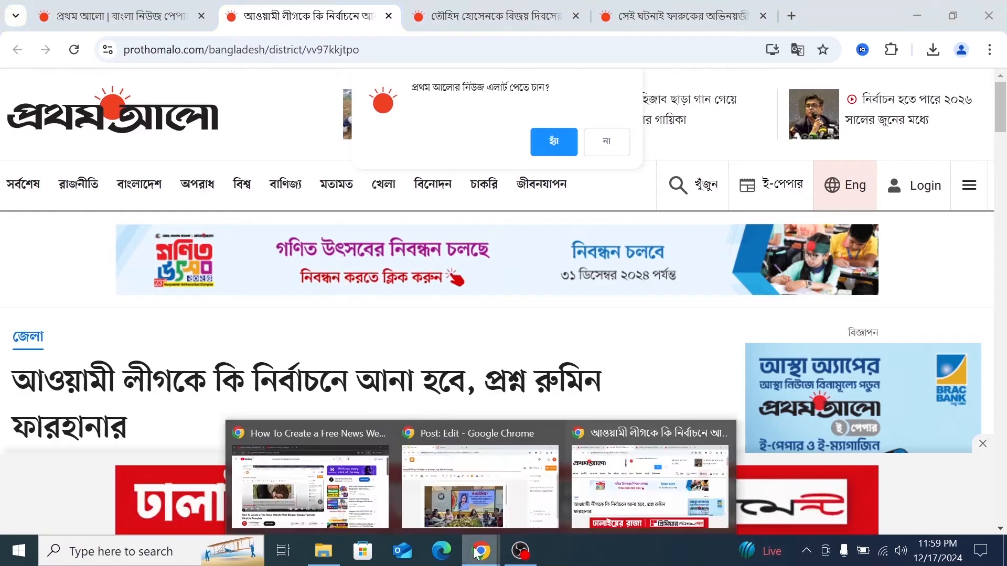
left_click(486, 504)
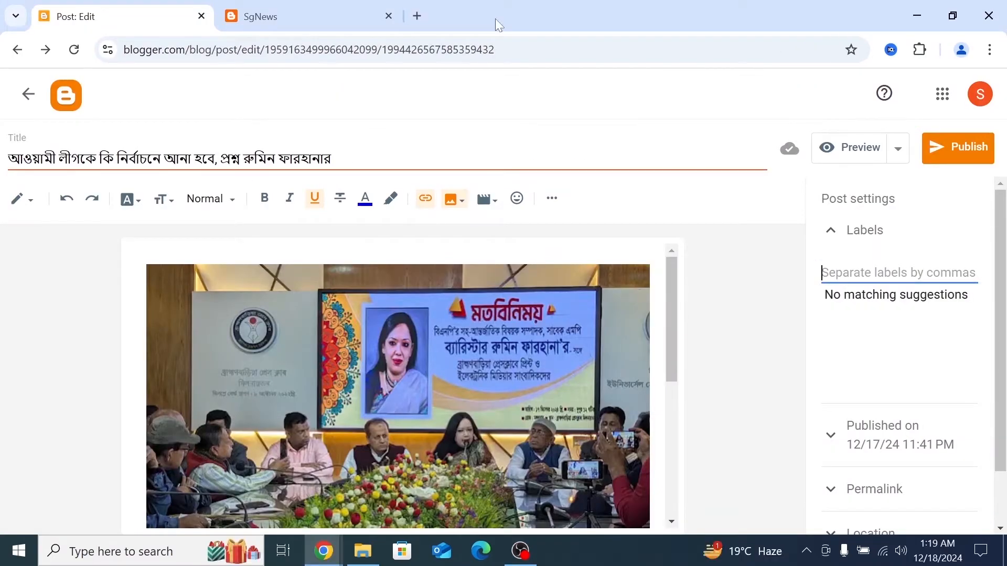
left_click_drag(495, 20, 156, 36)
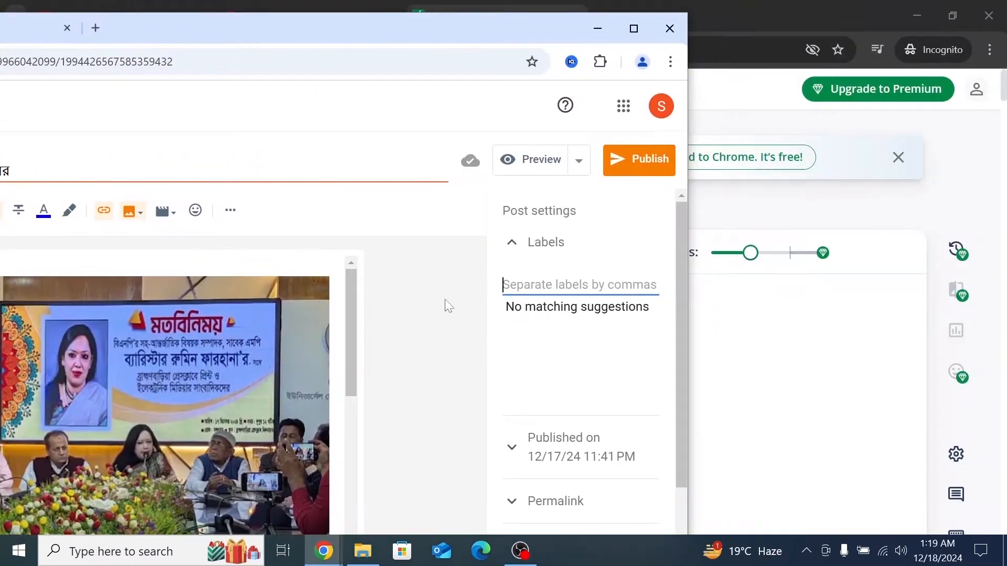
left_click(511, 246)
left_click(511, 247)
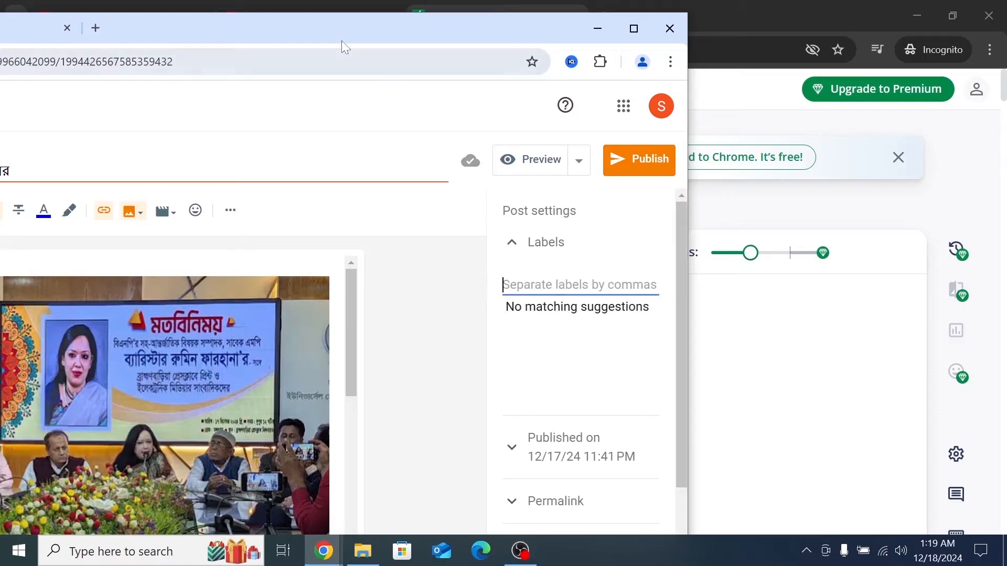
left_click_drag(344, 46, 366, 2)
- Copy the category list from QuillBot into the post's labels: সর্বশেষ, বাংলাদেশ, রাজনীতি, বিশ্ব, বাণিজ্য, খেলা, বিনোদন, চাকরি
mouse_move(336, 549)
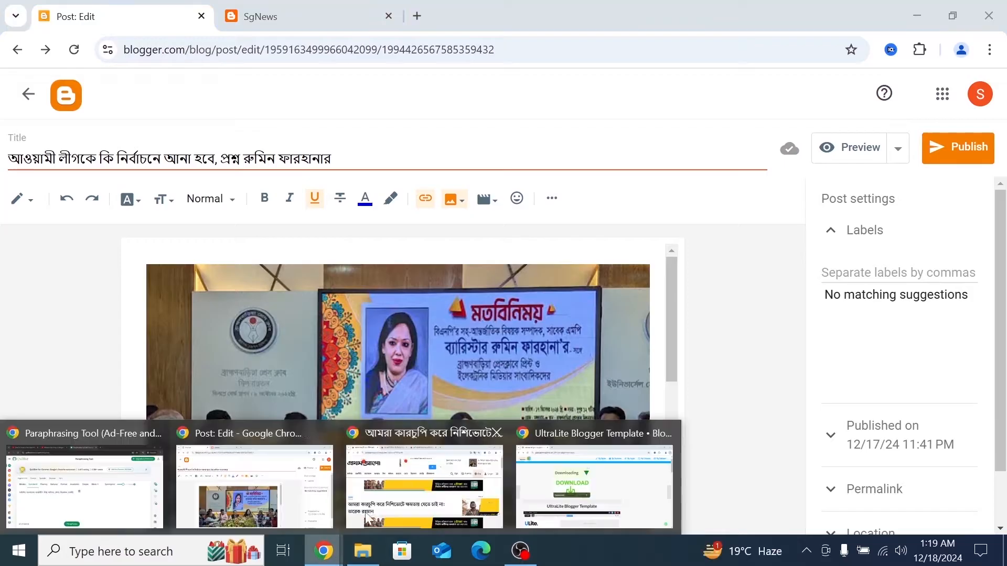
left_click(426, 491)
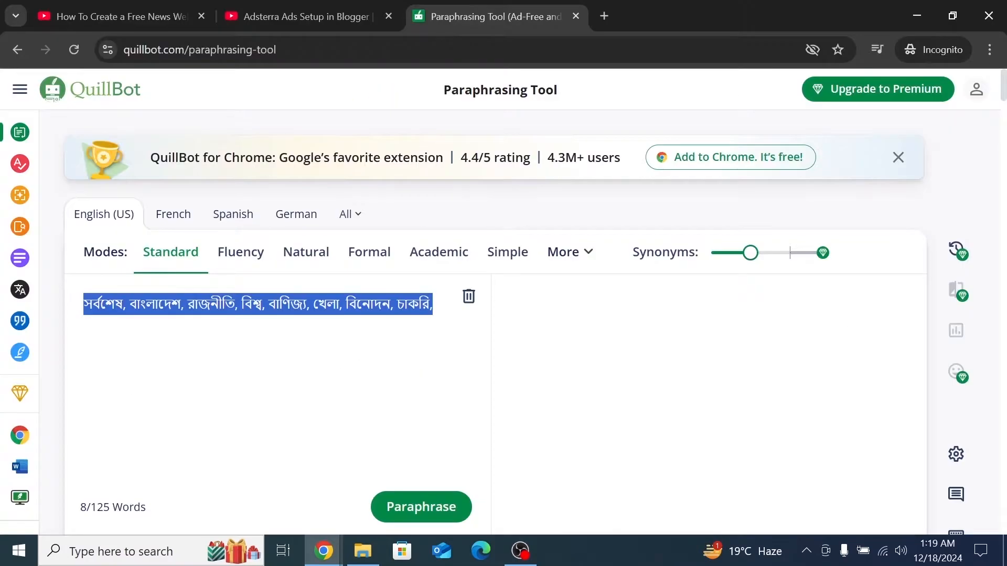
left_click(210, 304)
mouse_move(324, 558)
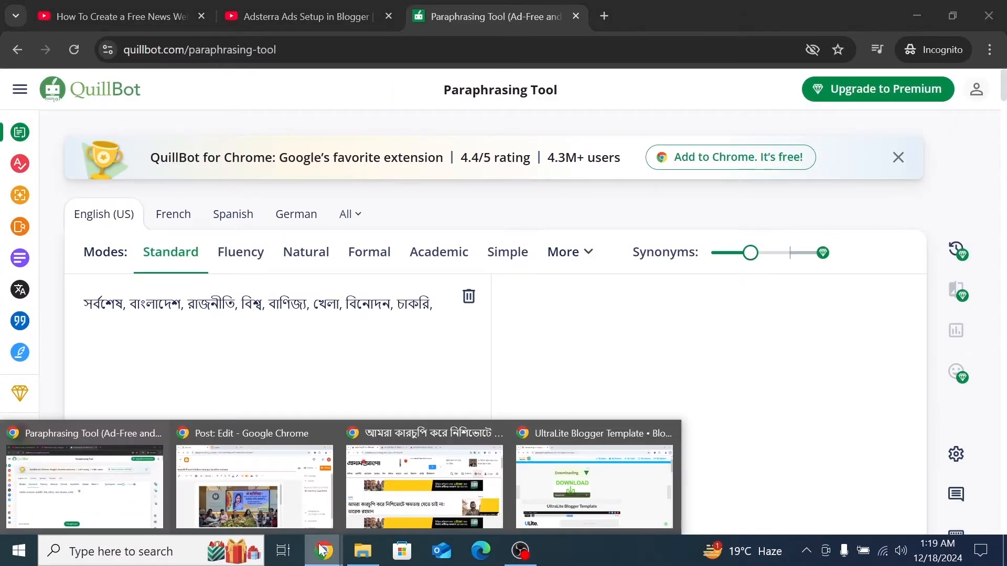
left_click(284, 483)
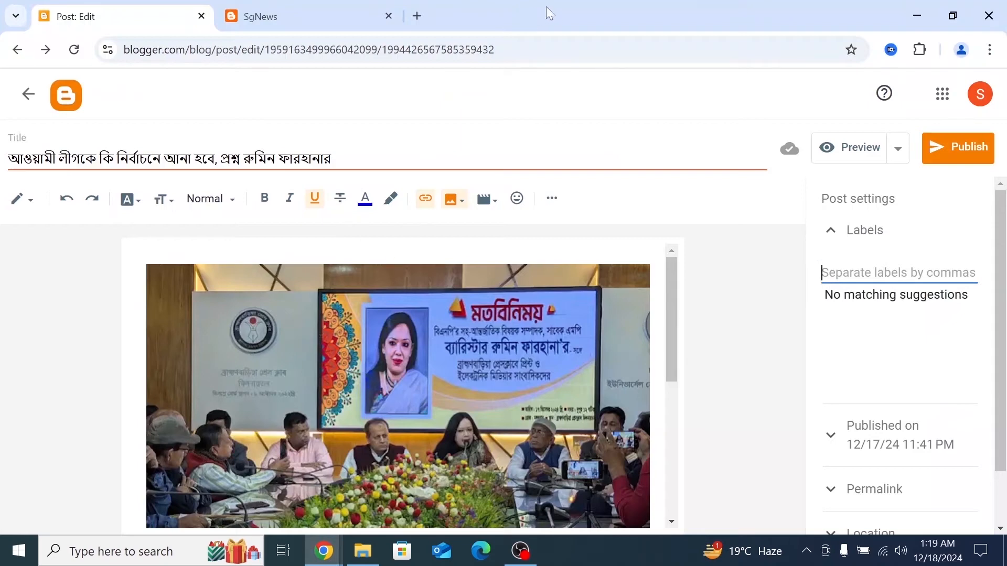
left_click_drag(526, 13, 233, 82)
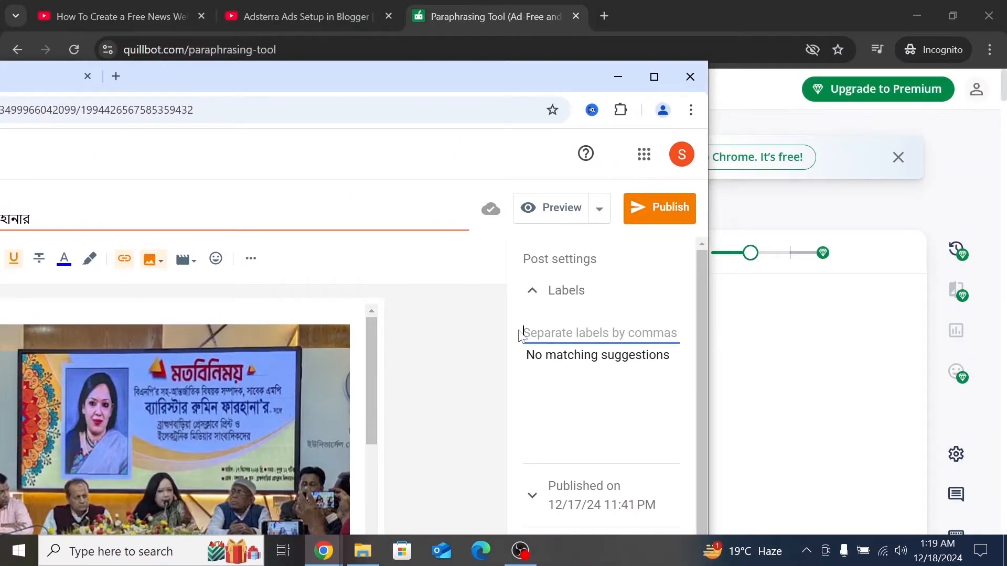
type("সর্বশেষ, বাংলাদেশ, রাজনীতি, বিশ্ব, বাণিজ্য, খেলা, বিনোদন, চাকরি,")
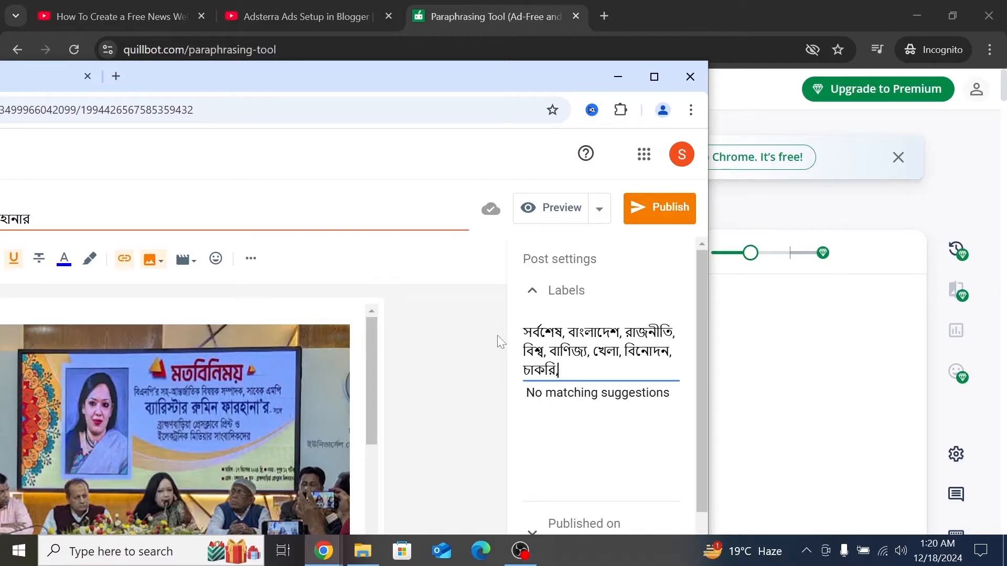
- Publish the Awami League election post to the blog and confirm the publication
left_click(543, 198)
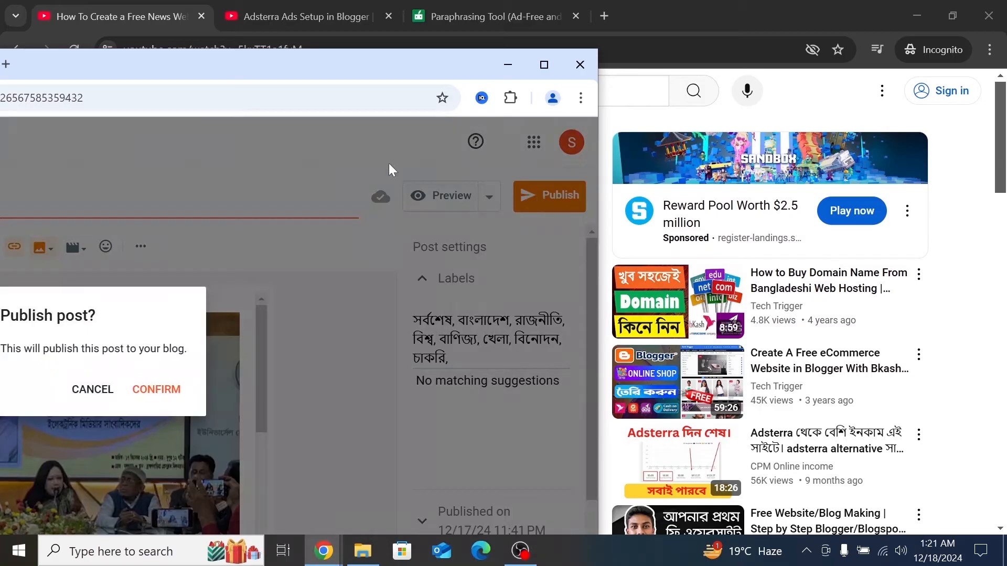
double_click(323, 61)
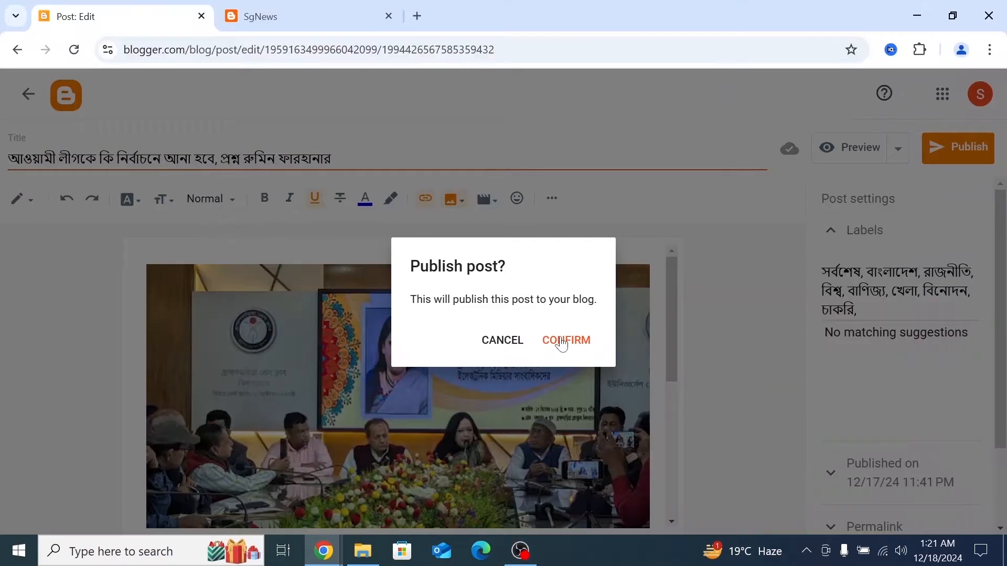
left_click(563, 344)
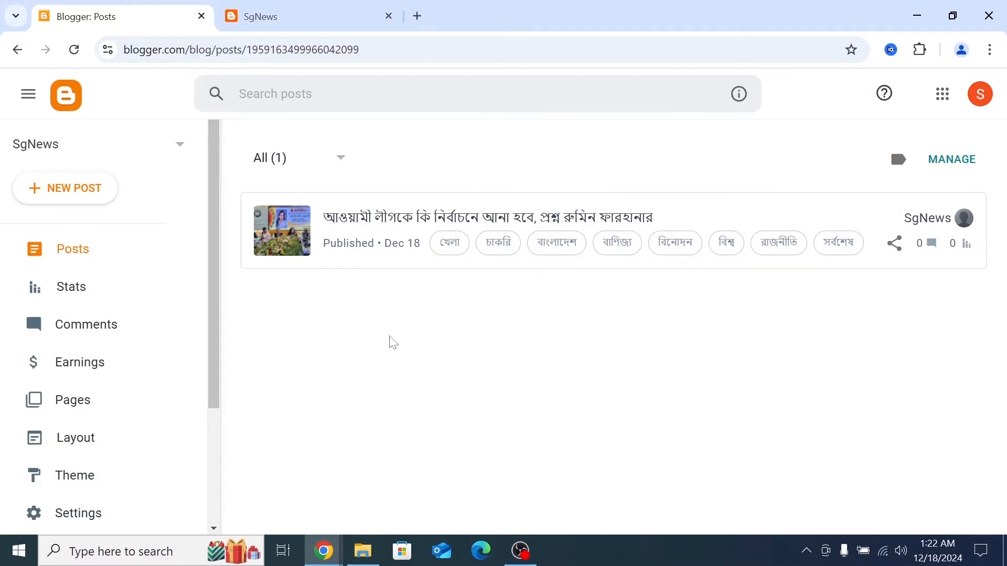
- Create a new post and give it the headline of the prothomalo.com article about the actor's career turning point as its title
left_click(90, 195)
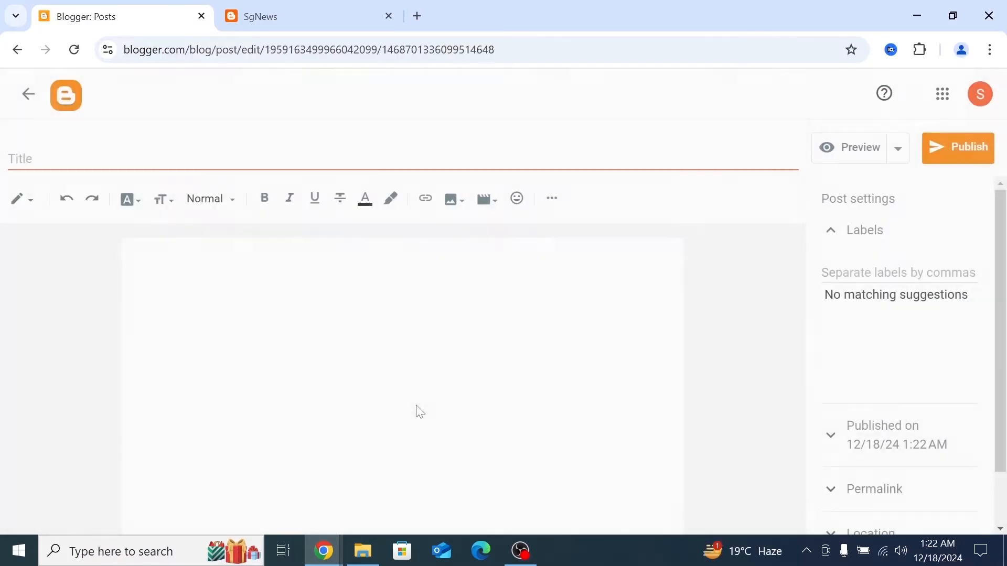
mouse_move(326, 553)
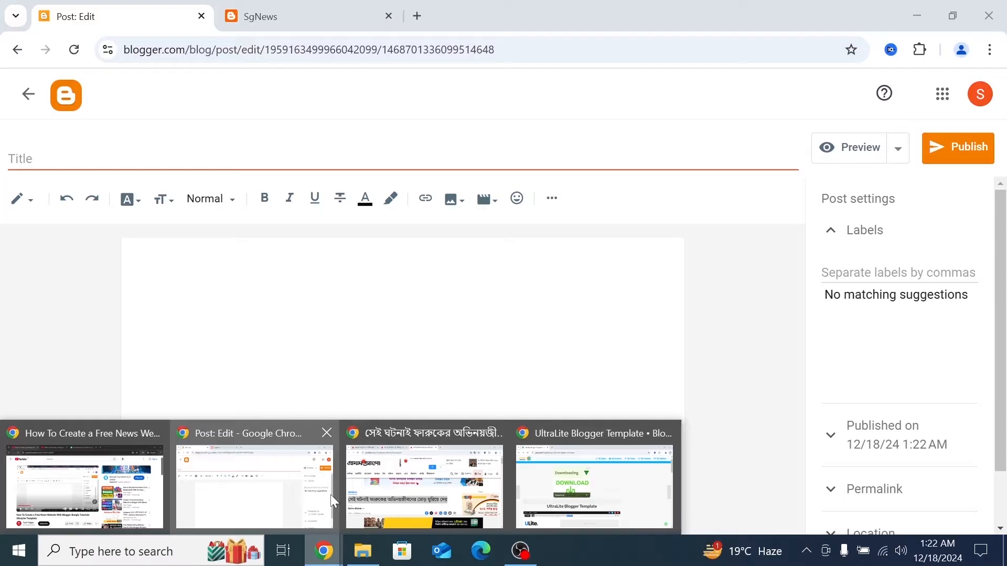
left_click(417, 495)
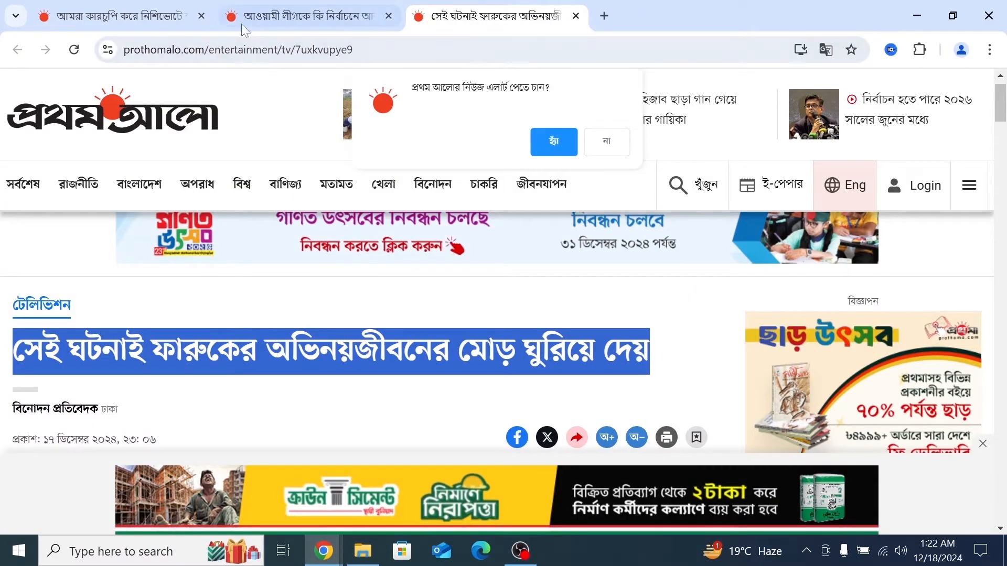
left_click(326, 553)
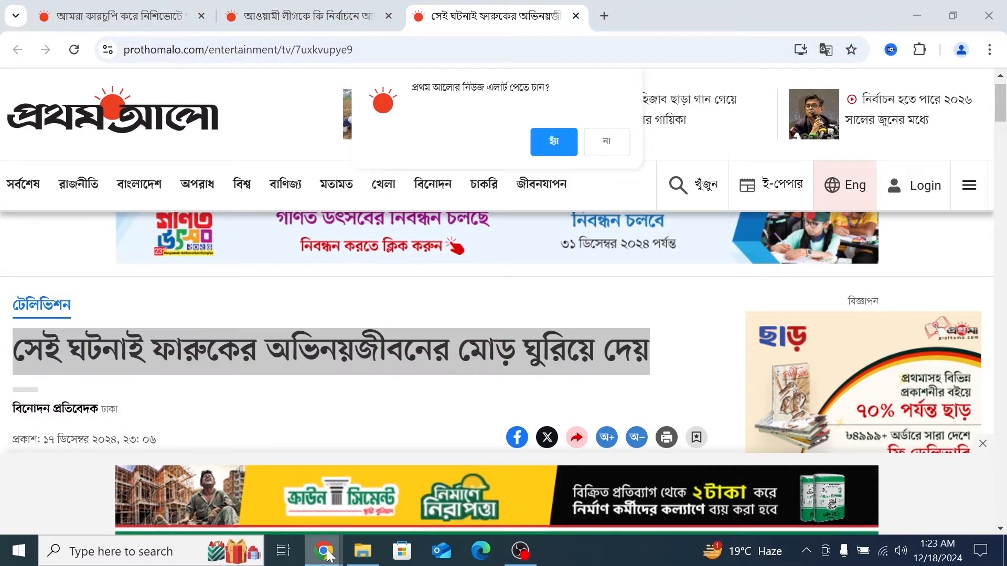
left_click(257, 488)
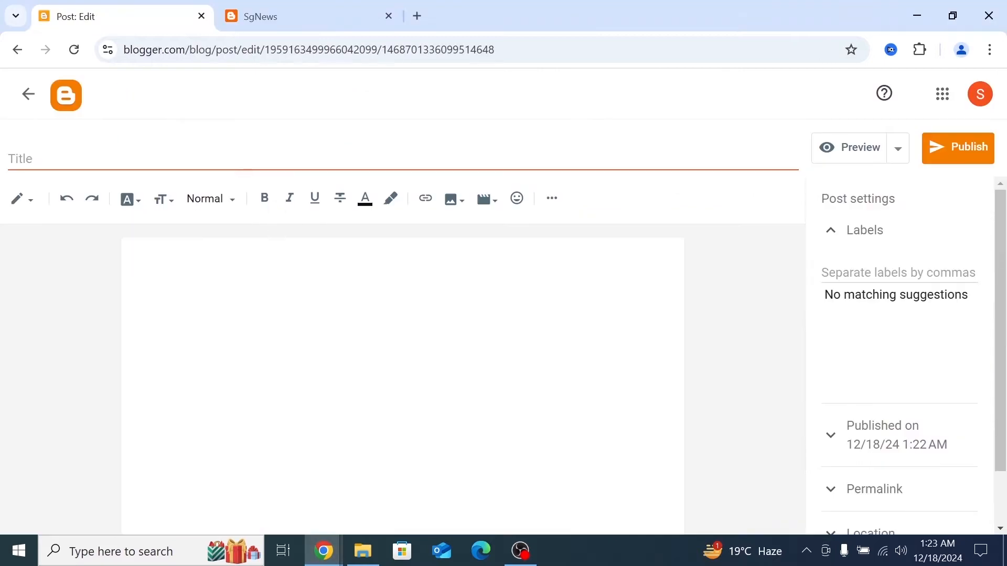
left_click(247, 158)
type("সেই ঘটনাই ফারুকের অভিনয়জীবনের মোড় ঘুরিয়ে দেয়")
- Save the prothomalo.com article's main photo of the actor in sunglasses to the Downloads folder
left_click(246, 262)
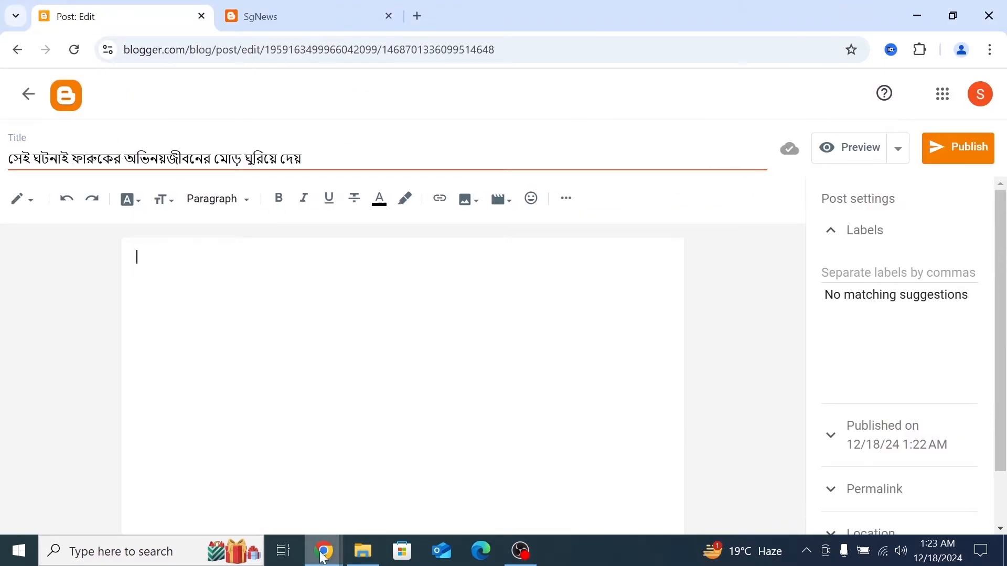
left_click(324, 555)
left_click(378, 498)
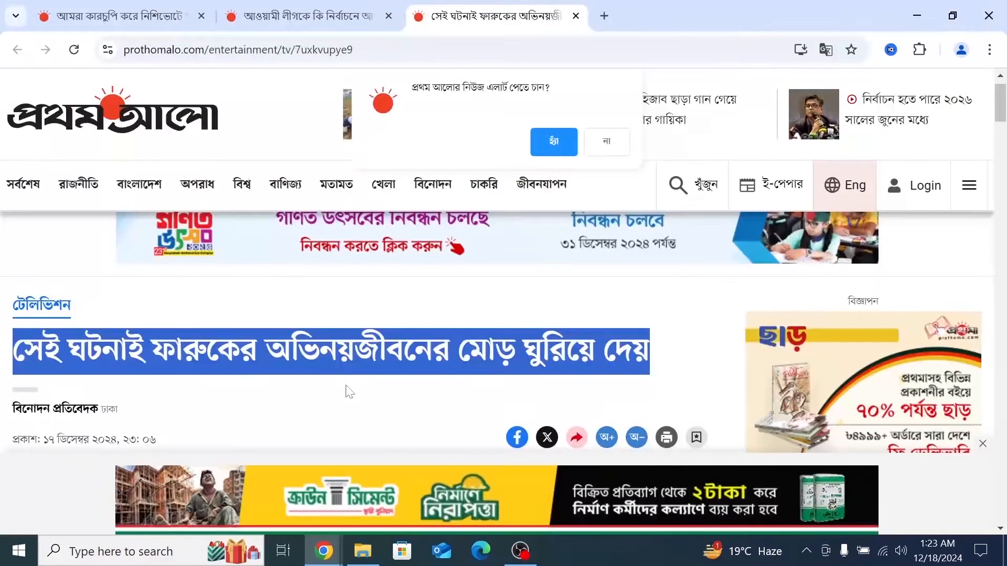
left_click(349, 392)
scroll(350, 392, "down", 10)
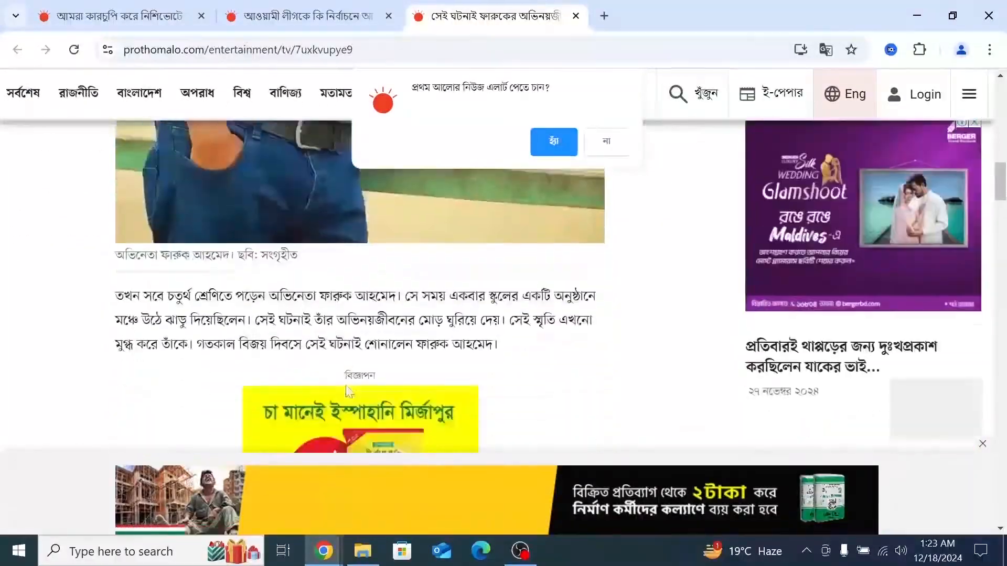
scroll(347, 391, "up", 5)
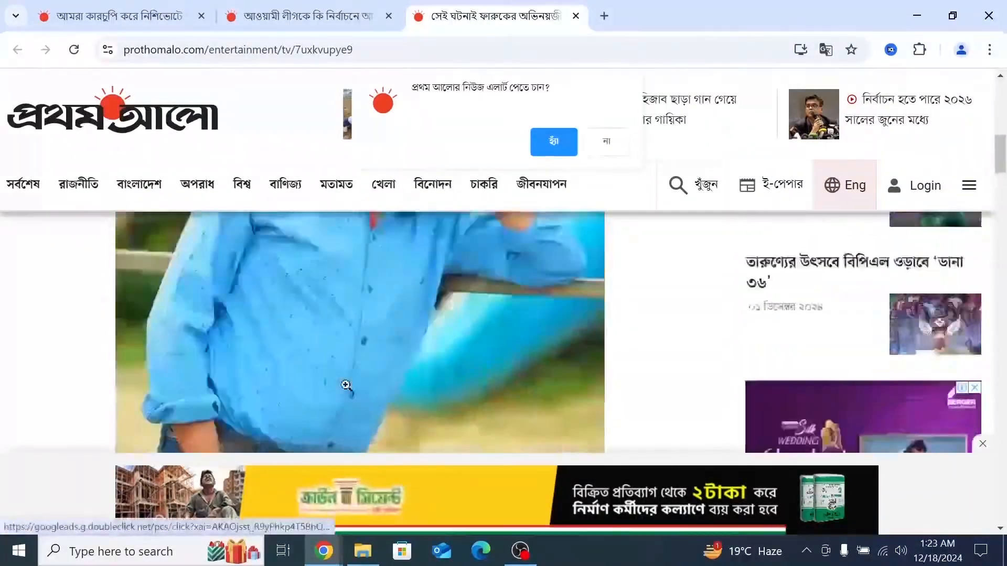
scroll(347, 386, "up", 5)
scroll(346, 386, "down", 3)
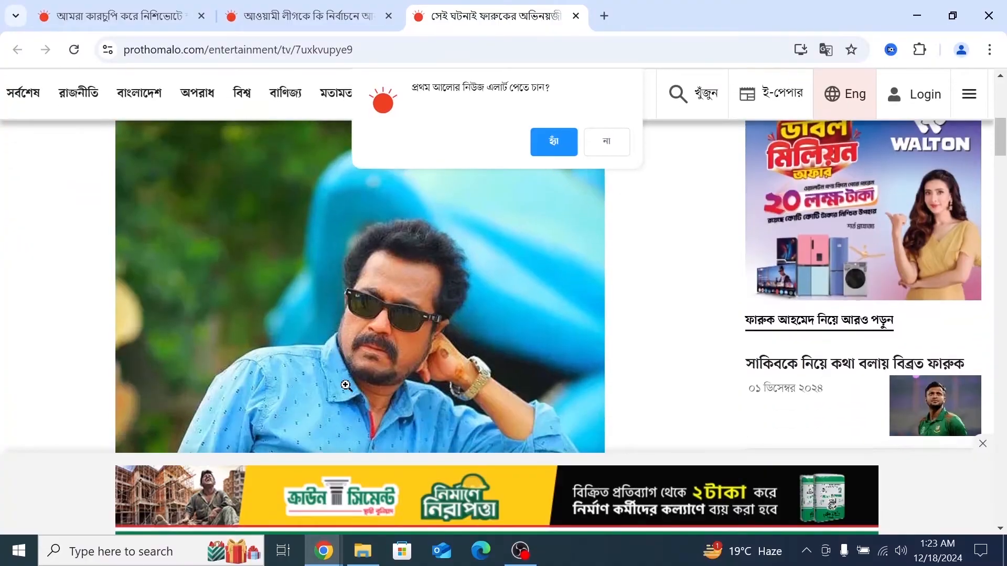
scroll(346, 386, "down", 1)
right_click(299, 296)
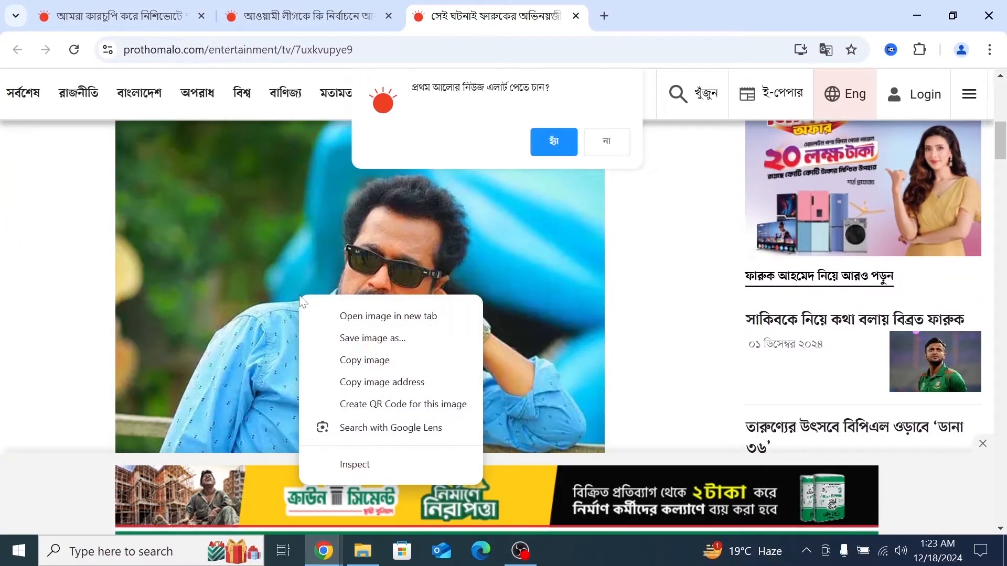
left_click(338, 360)
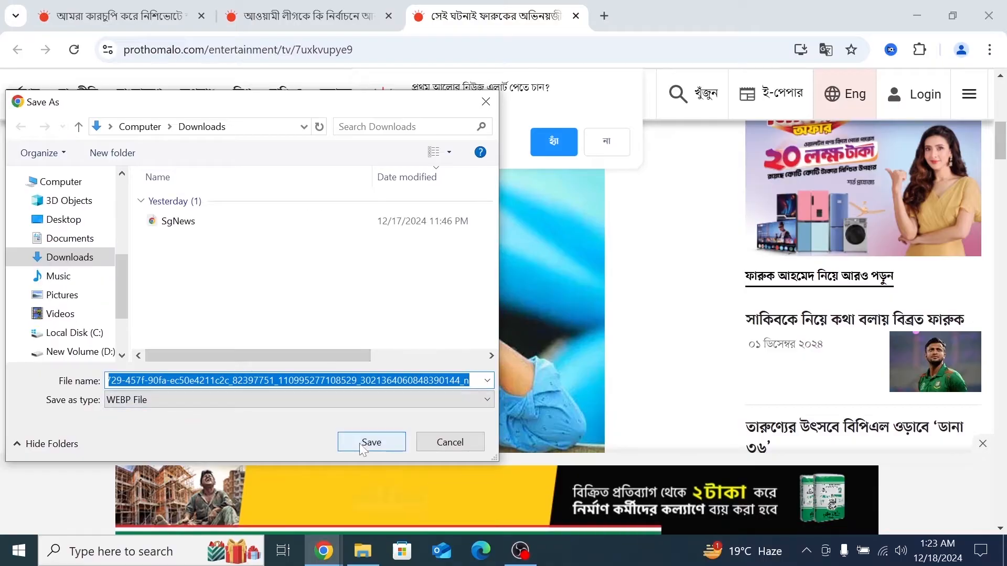
left_click(359, 442)
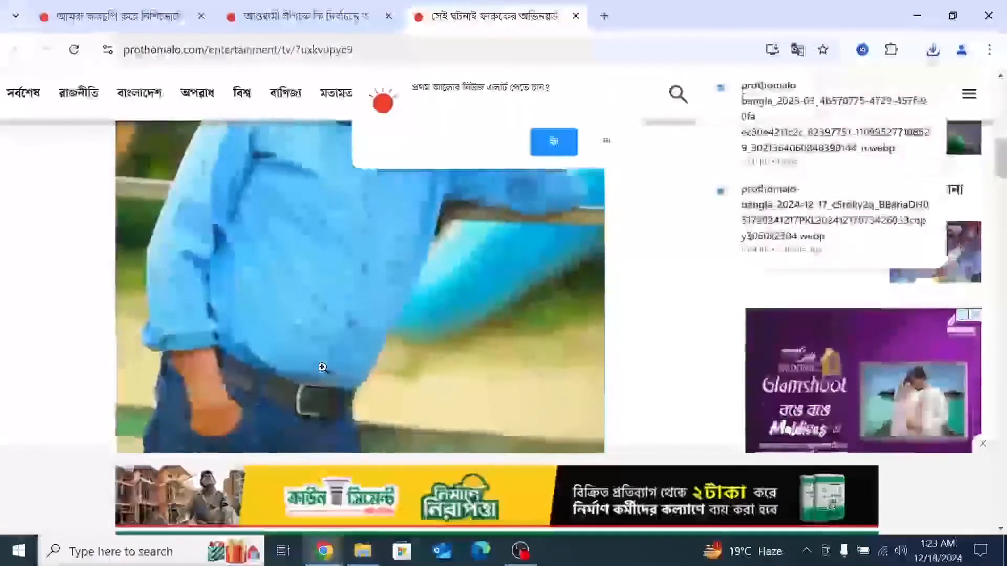
- Save the article's second photo, showing the two actors together, to the Downloads folder
scroll(322, 367, "down", 10)
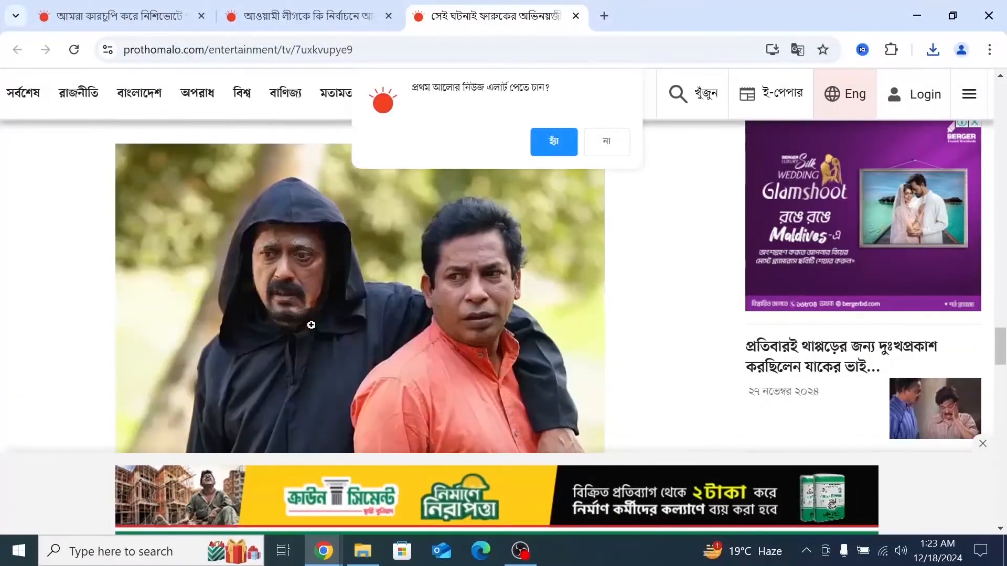
scroll(311, 325, "down", 2)
right_click(310, 304)
left_click(366, 352)
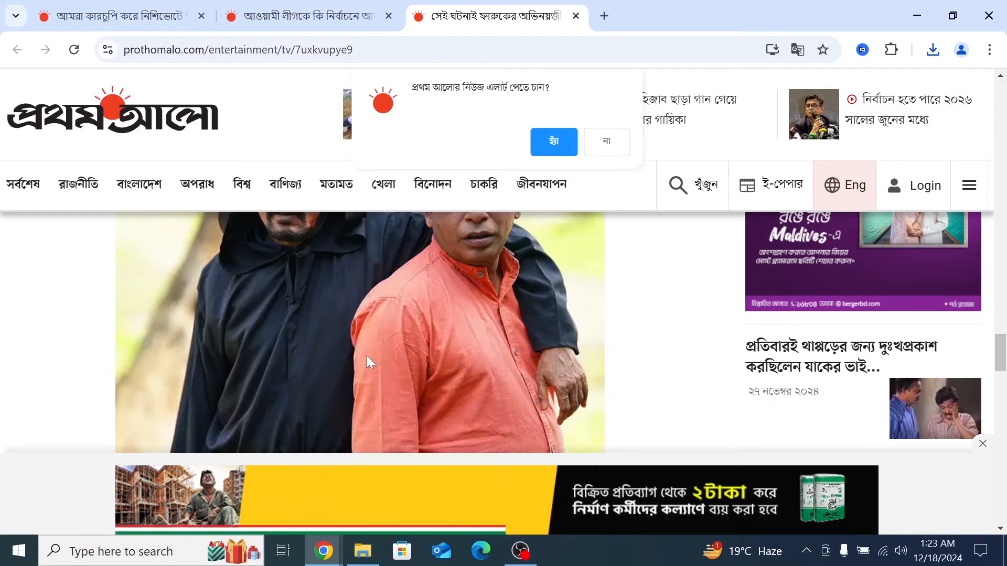
left_click(356, 444)
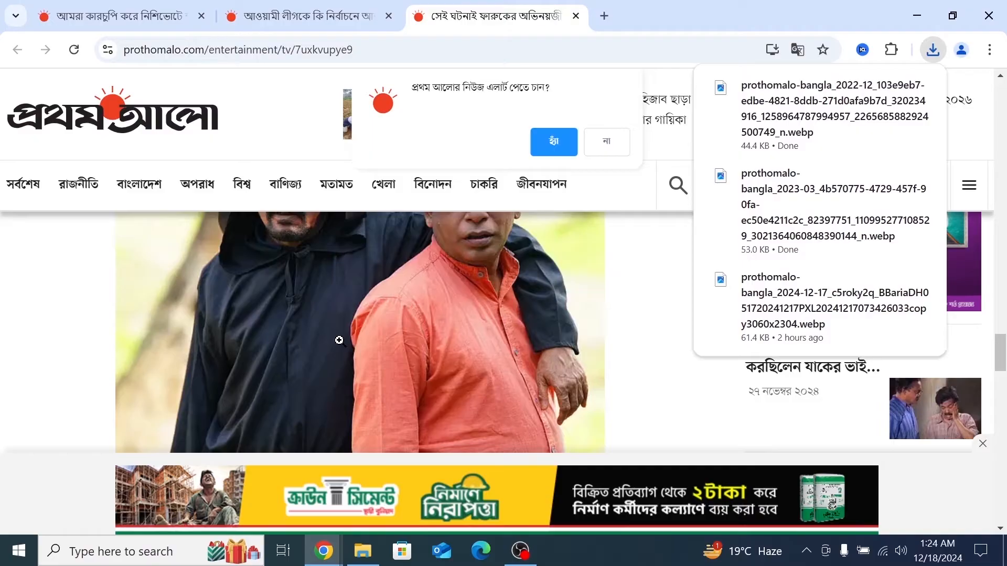
- Copy the article's opening paragraph below the main photo into the body of the new Blogger post
scroll(115, 185, "down", 8)
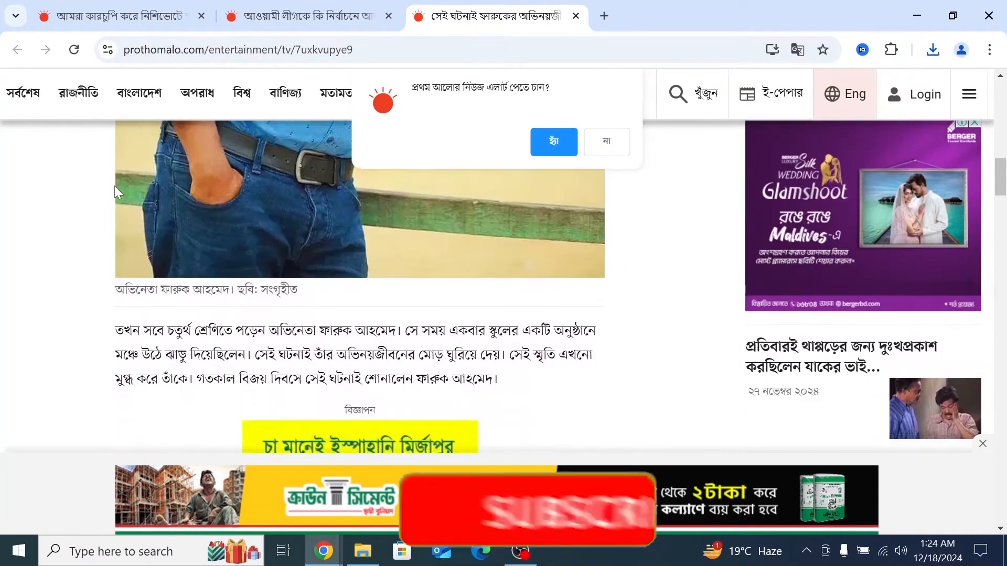
left_click_drag(116, 254, 279, 328)
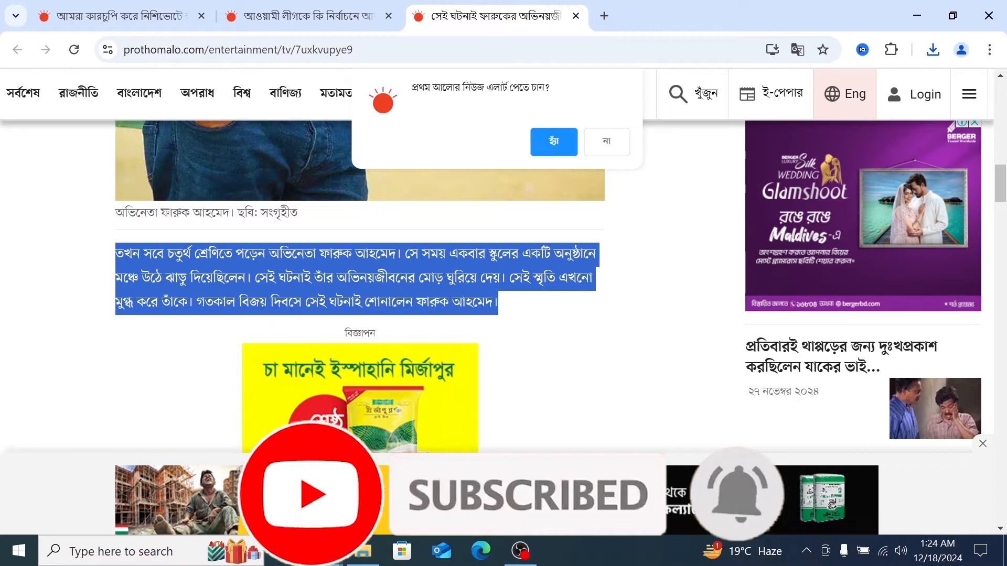
left_click(324, 551)
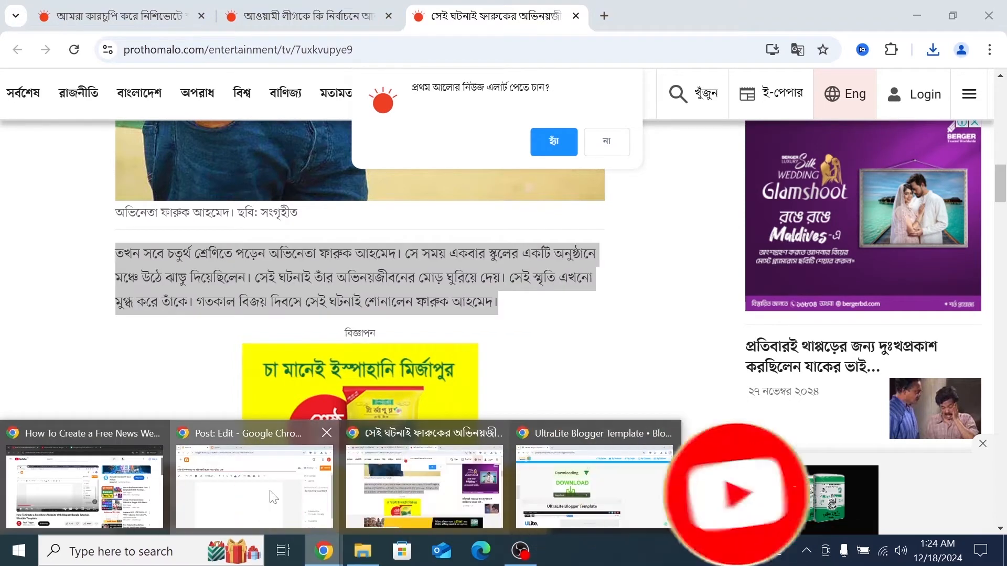
left_click(221, 472)
key("ctrl+v")
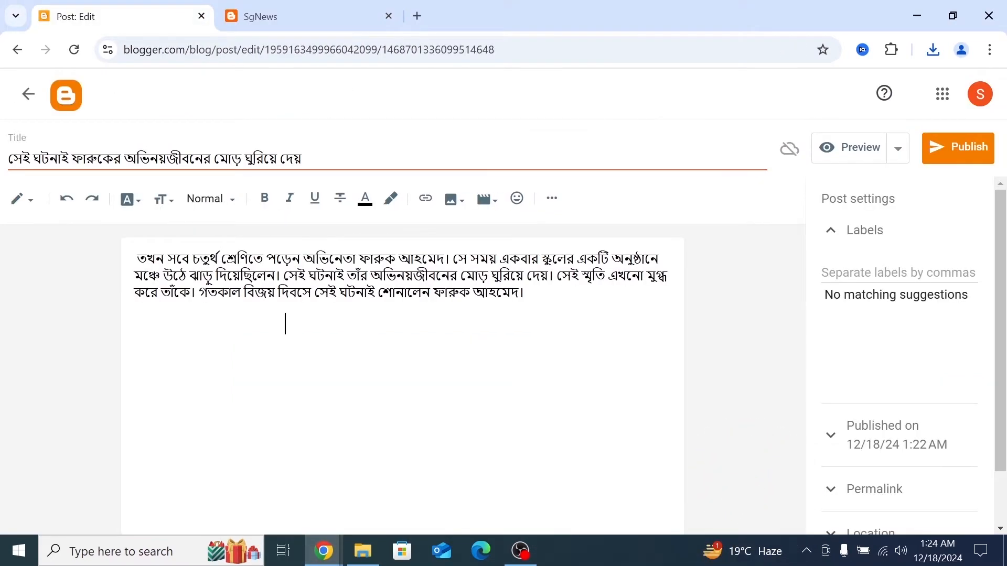
- Copy the article's paragraph below the two-actor photo into the post, beneath the opening paragraph
left_click(320, 553)
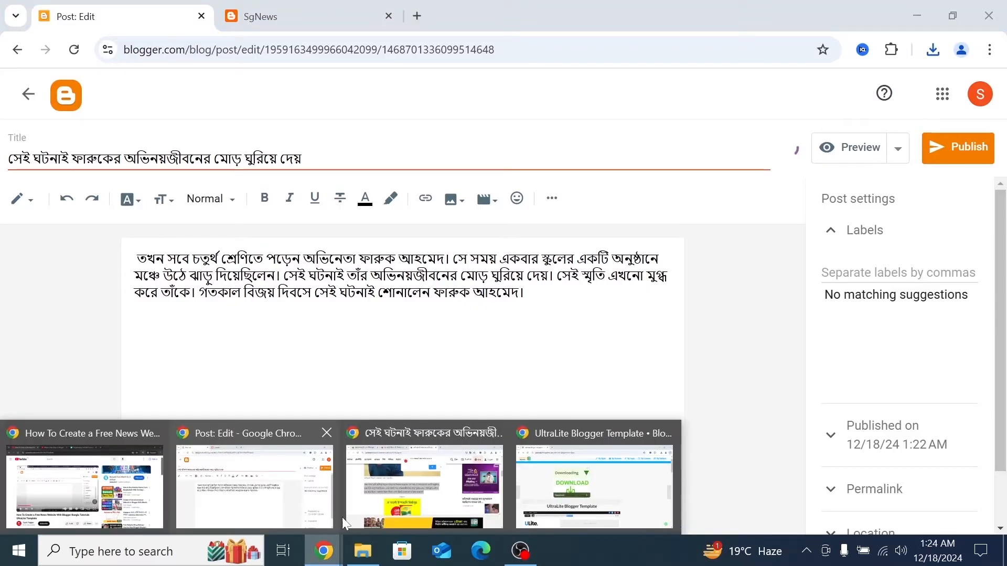
left_click(369, 510)
scroll(255, 363, "down", 10)
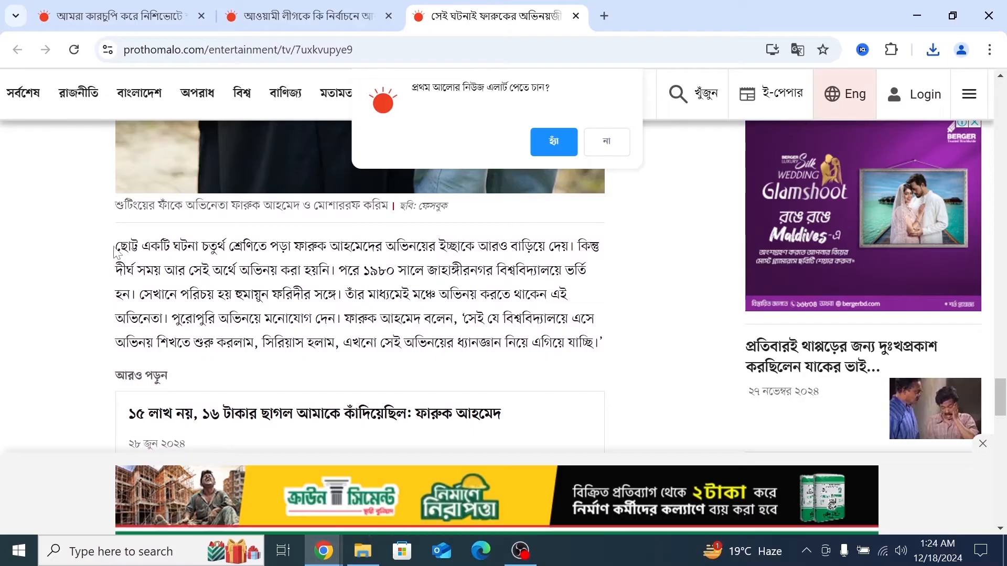
left_click_drag(116, 245, 371, 371)
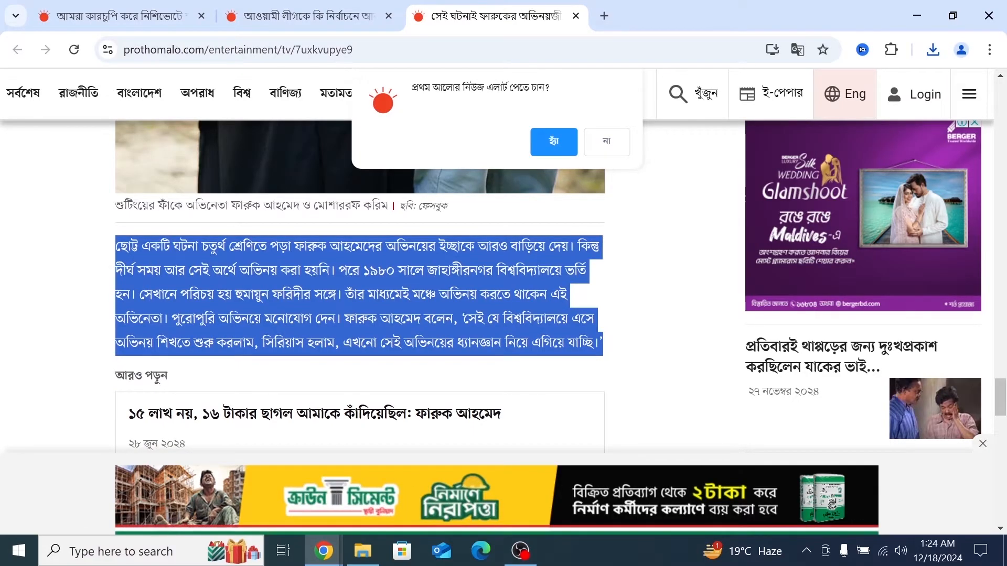
left_click(370, 348)
mouse_move(324, 551)
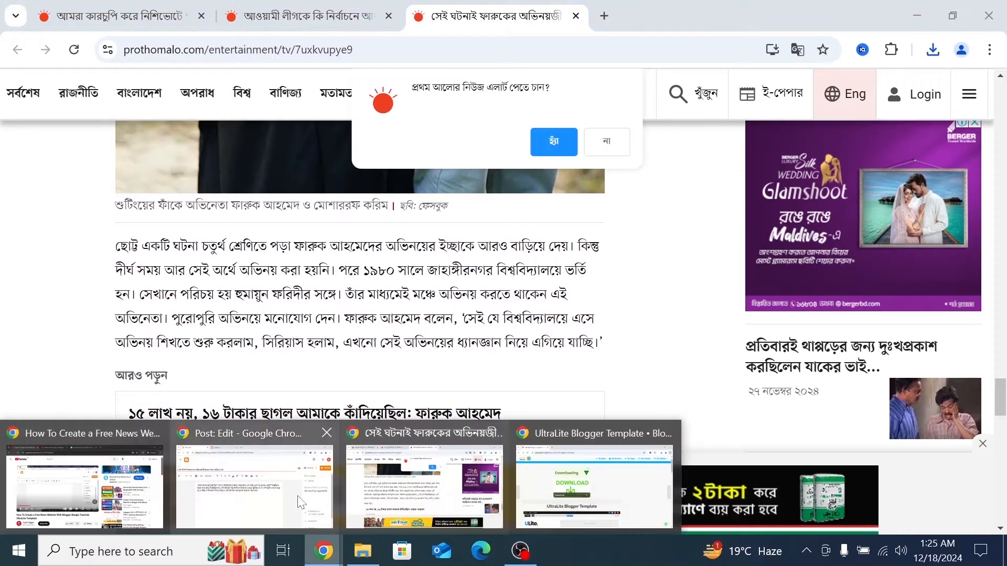
left_click(259, 507)
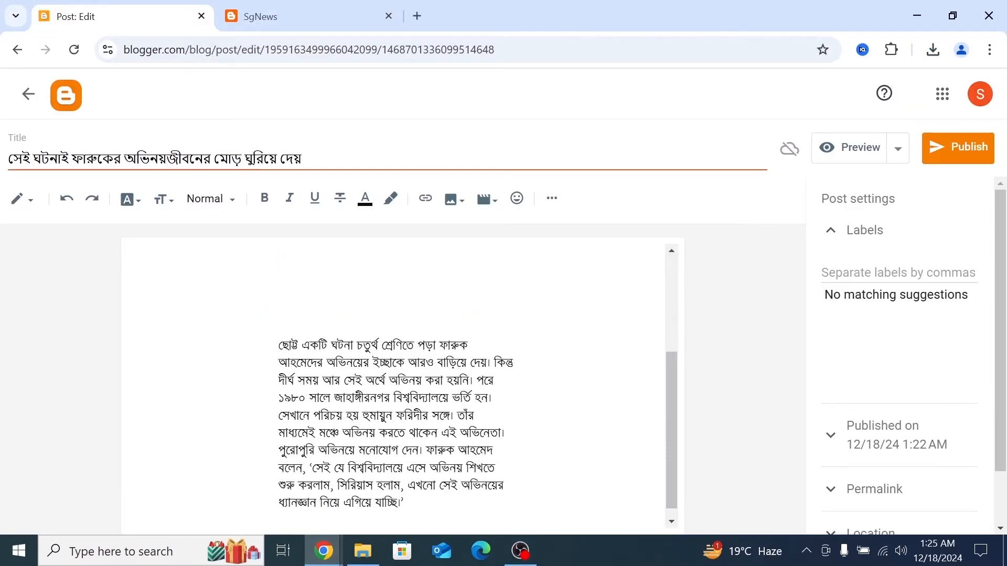
- Upload the downloaded two-actor photo, the prothomalo-bangla_2022-12 file, and insert it below the post's opening paragraph
scroll(403, 386, "up", 4)
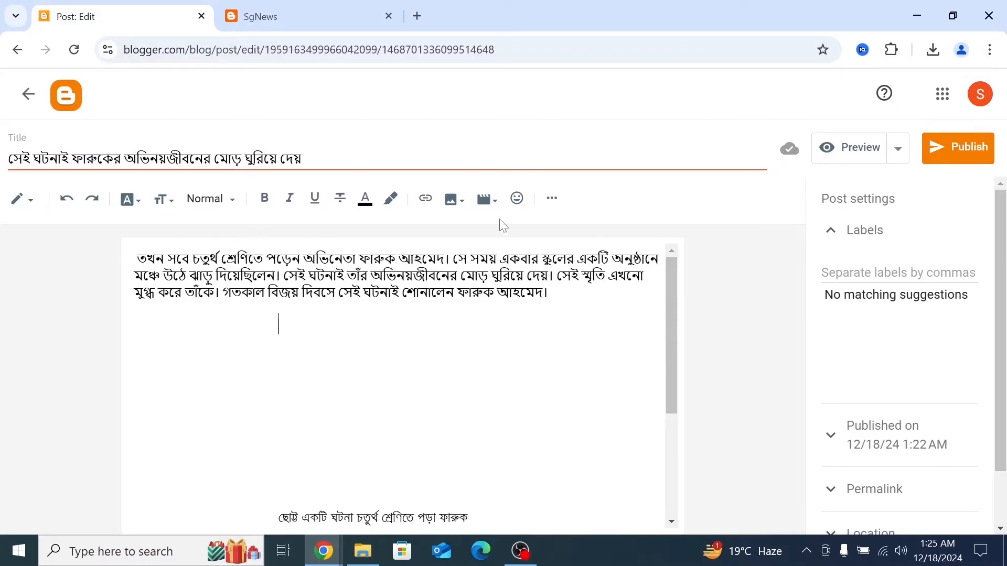
left_click(456, 208)
left_click(475, 241)
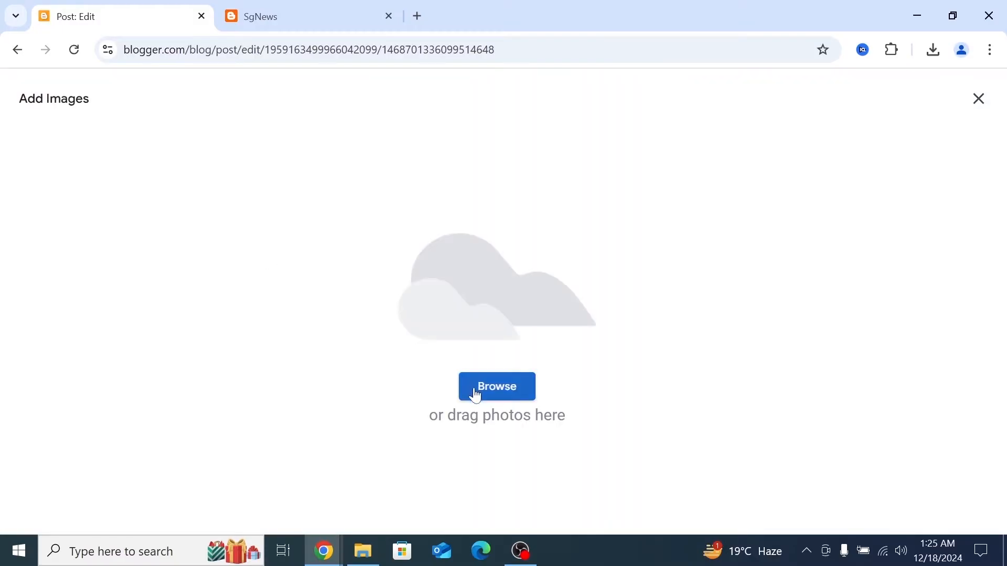
left_click(256, 223)
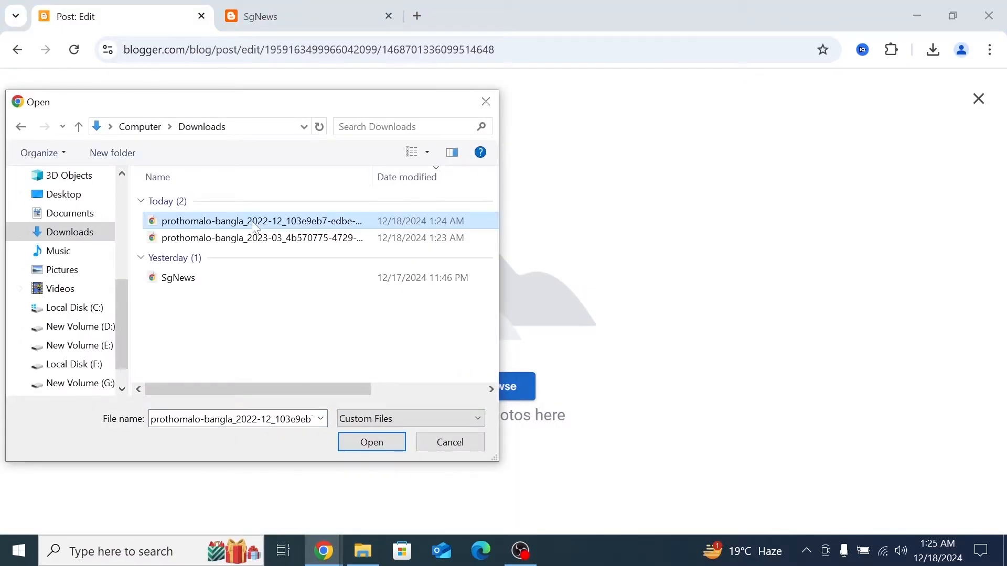
left_click(366, 447)
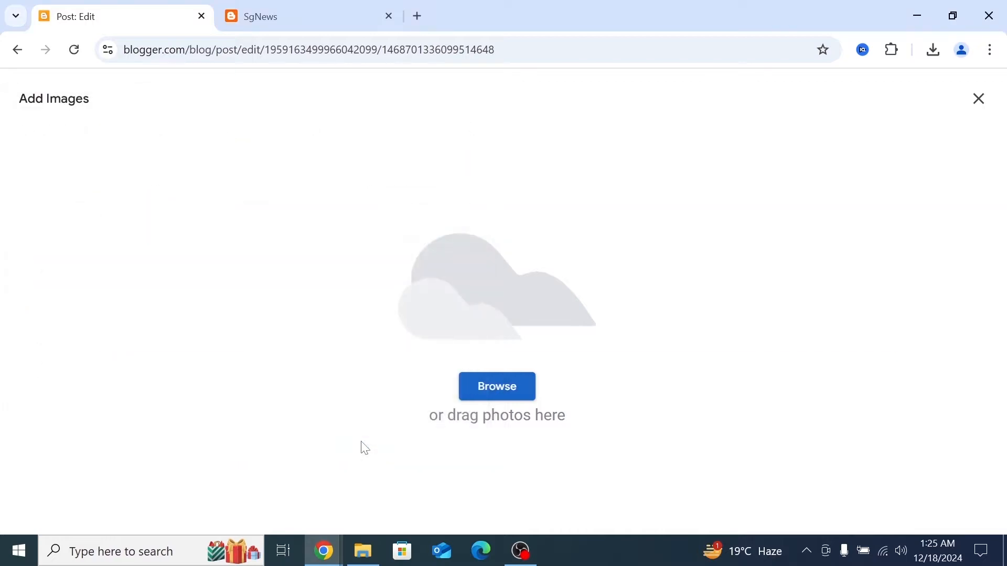
left_click(367, 407)
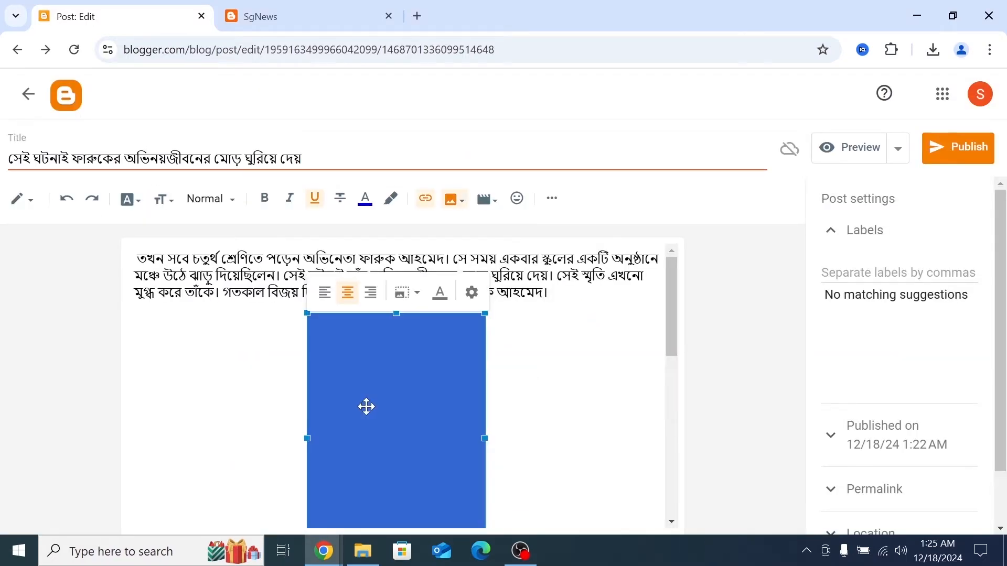
- Set the display size of the inserted two-actor photo to Large
scroll(366, 407, "down", 1)
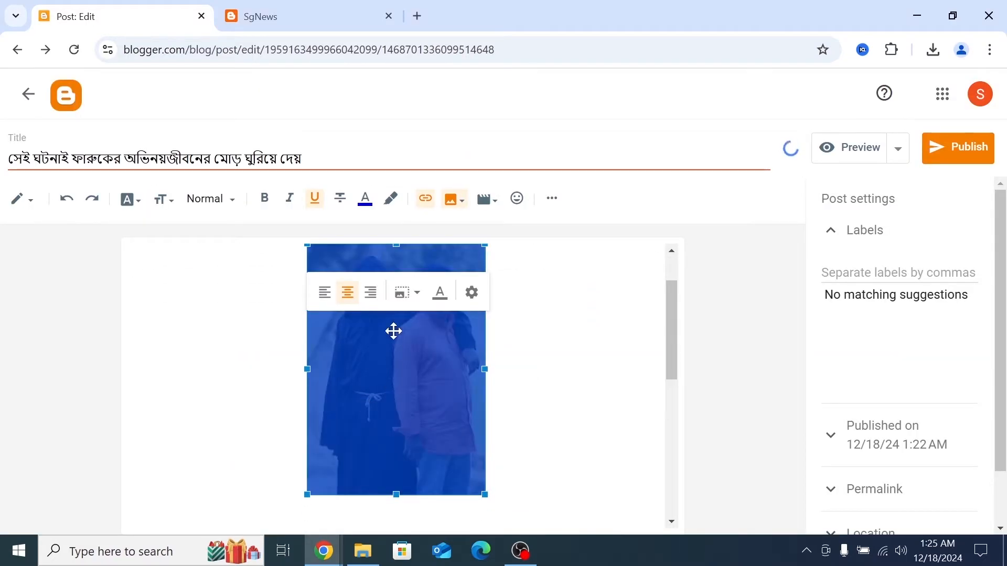
left_click(418, 295)
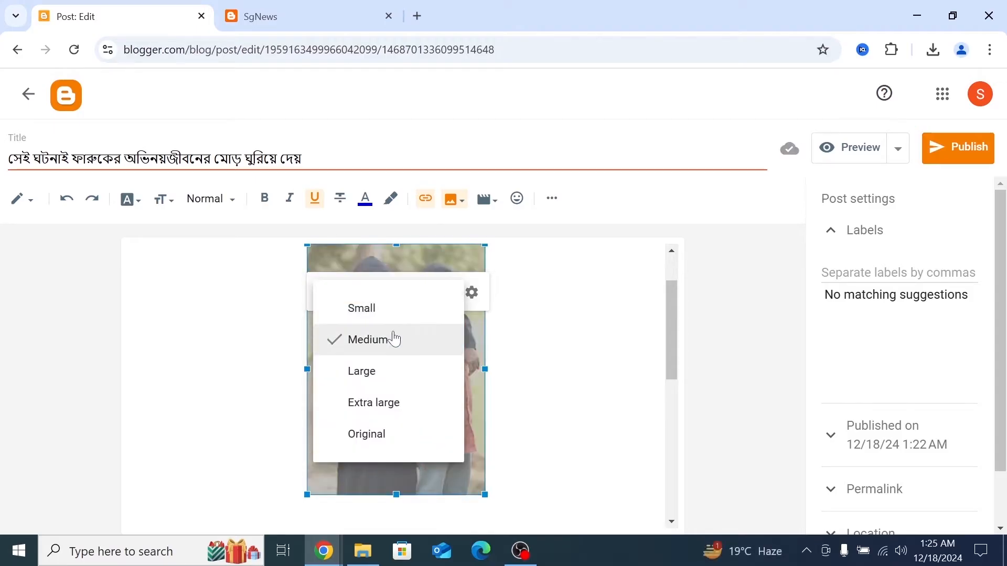
left_click(392, 378)
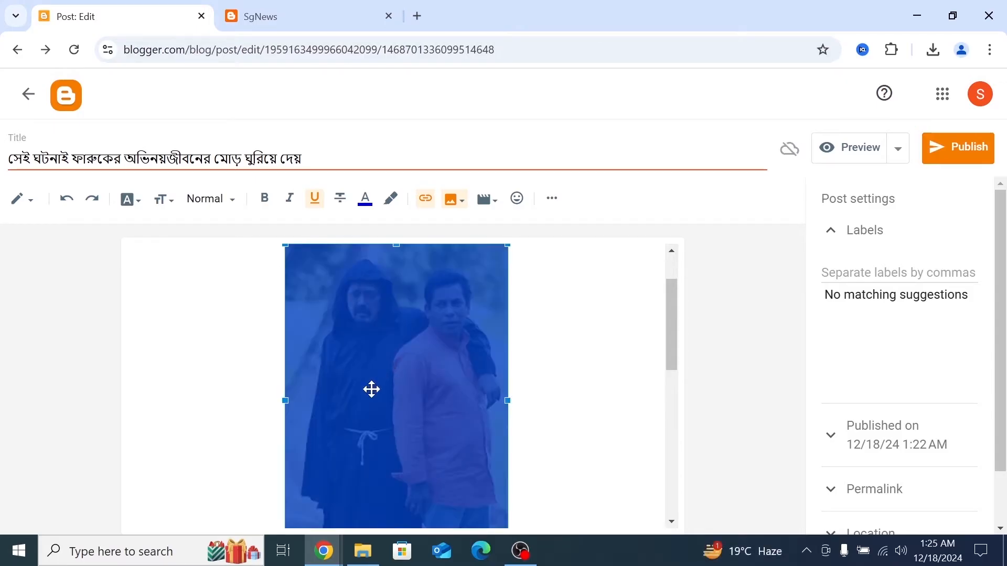
left_click(317, 400)
- Remove the empty space between the two-actor photo and the paragraph that follows it
scroll(375, 423, "down", 5)
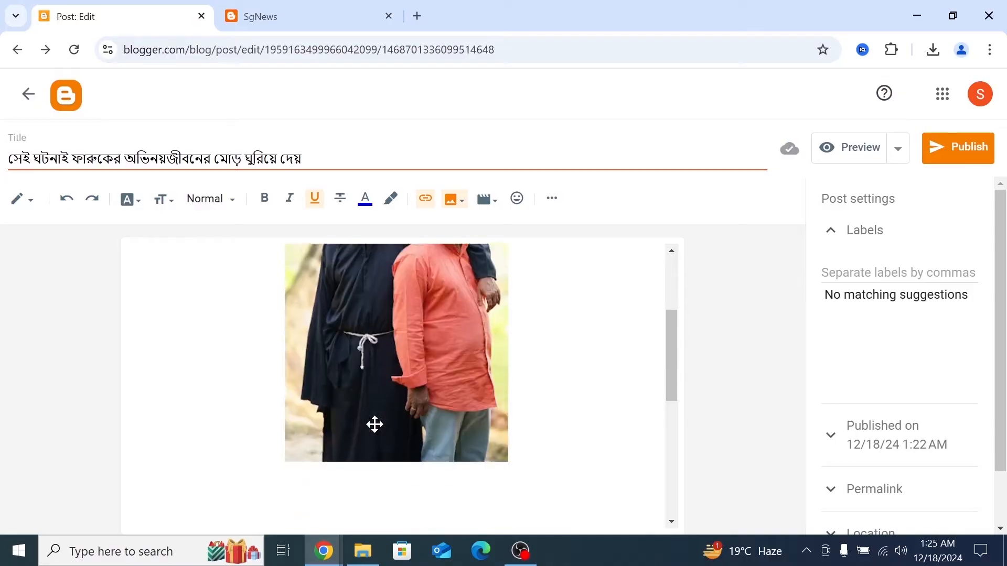
scroll(375, 422, "down", 1)
scroll(375, 423, "up", 1)
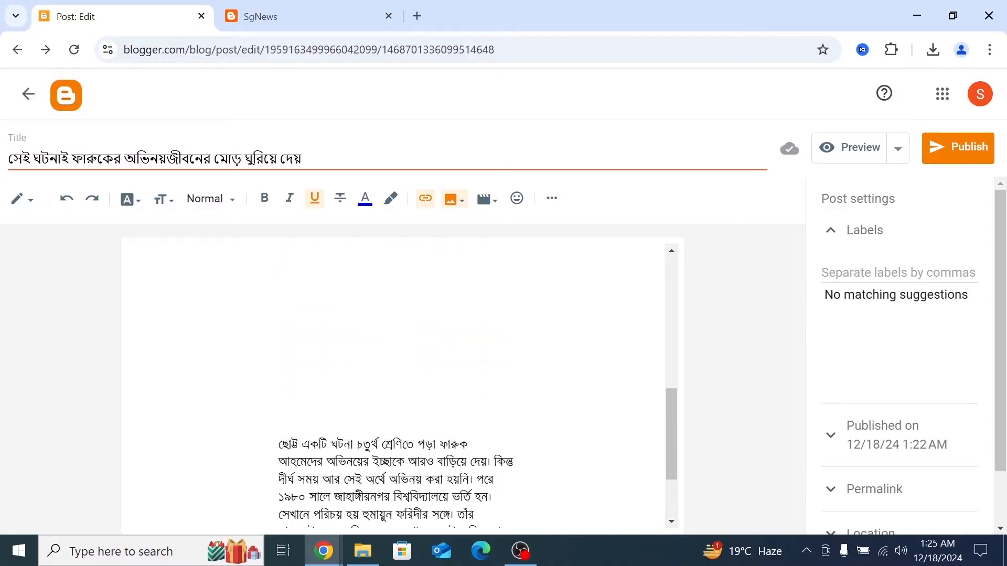
left_click(279, 444)
key("BackSpace")
- Upload the downloaded prothomalo-bangla_2023-03 photo and insert it above the post's opening paragraph
scroll(375, 423, "up", 4)
scroll(350, 357, "up", 3)
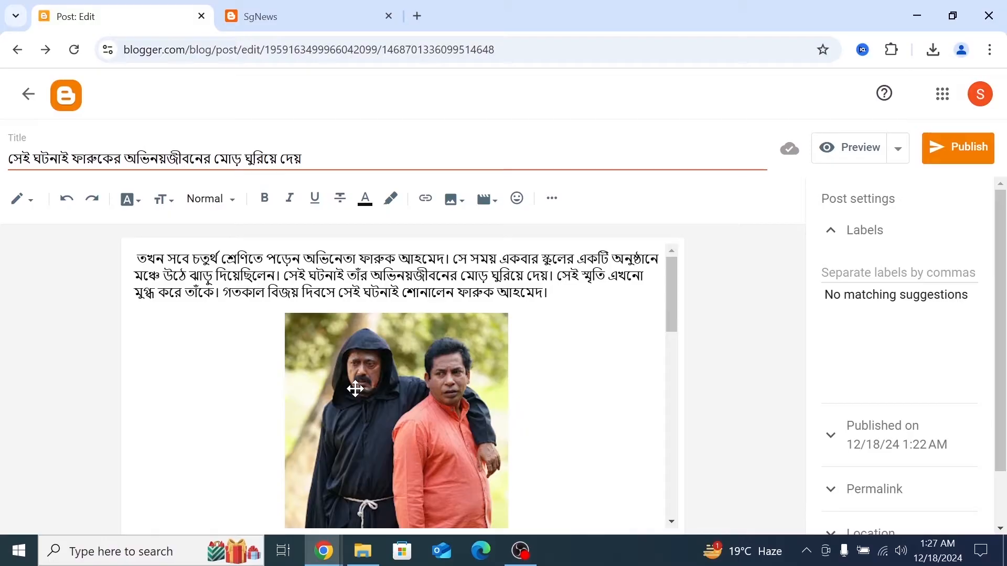
key("Return")
key("Return")
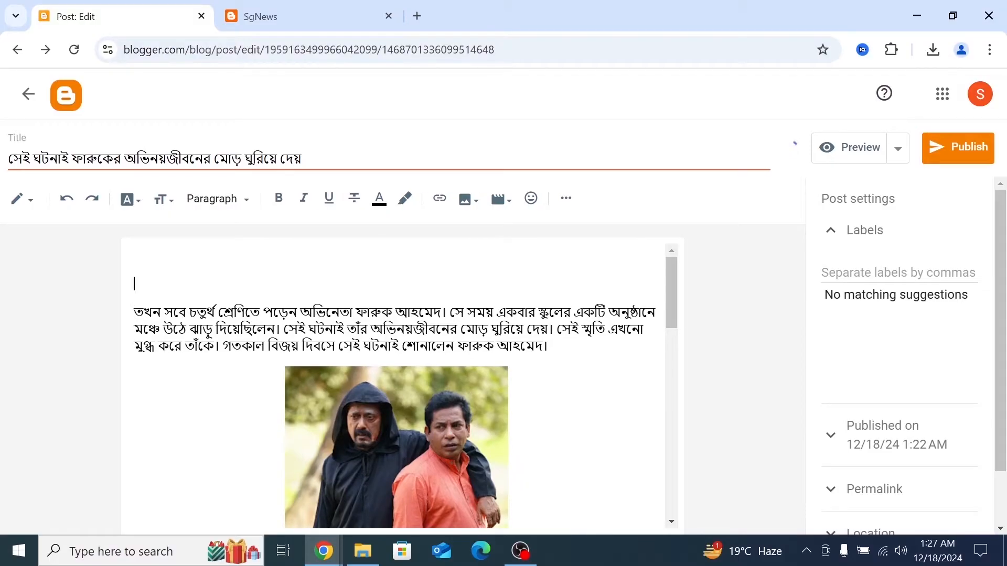
key("BackSpace")
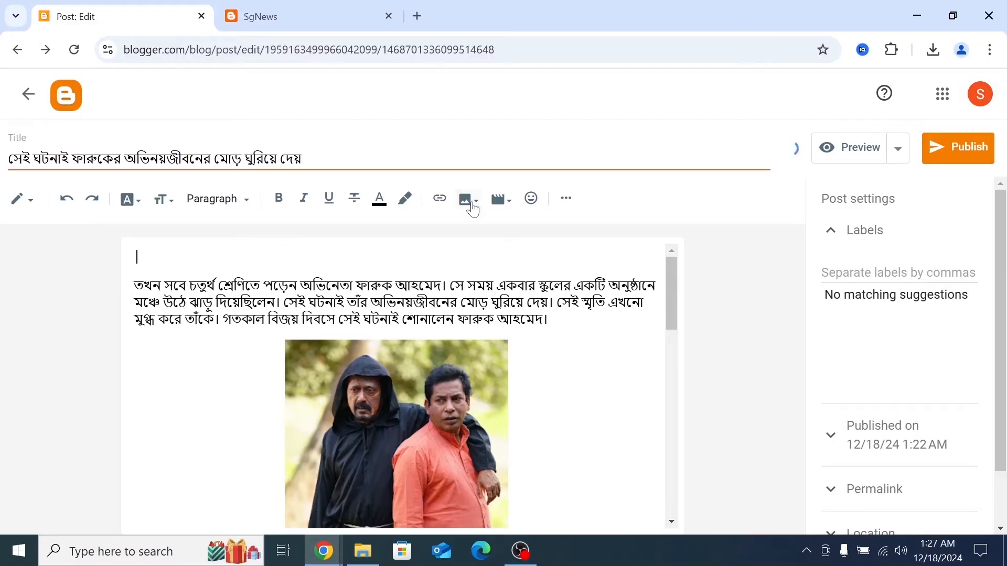
left_click(472, 201)
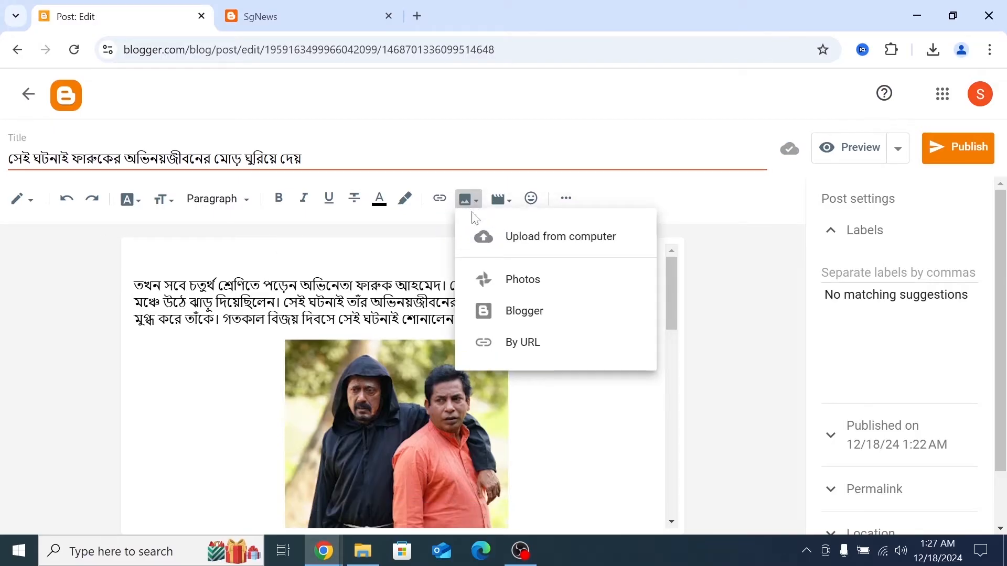
left_click(498, 240)
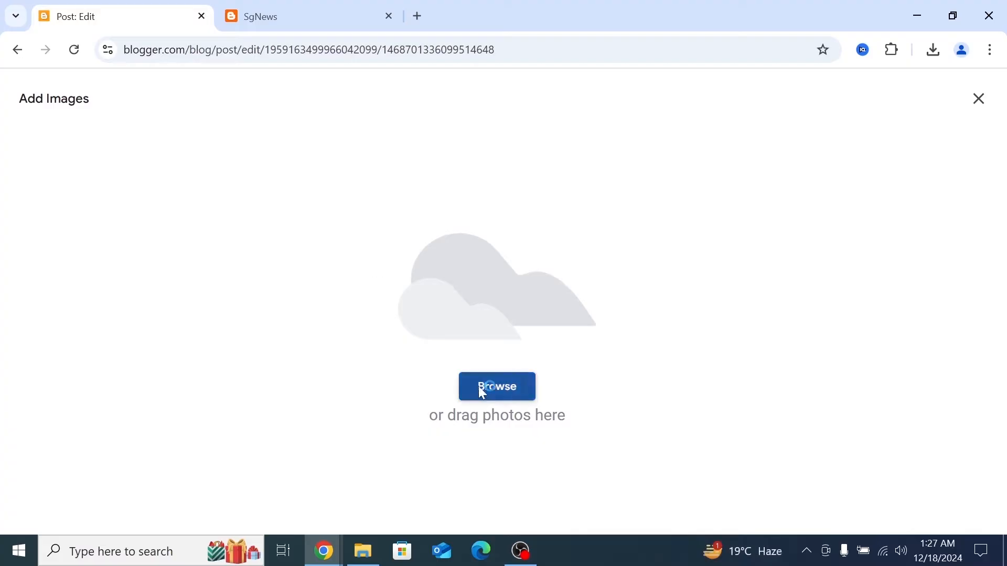
left_click(482, 393)
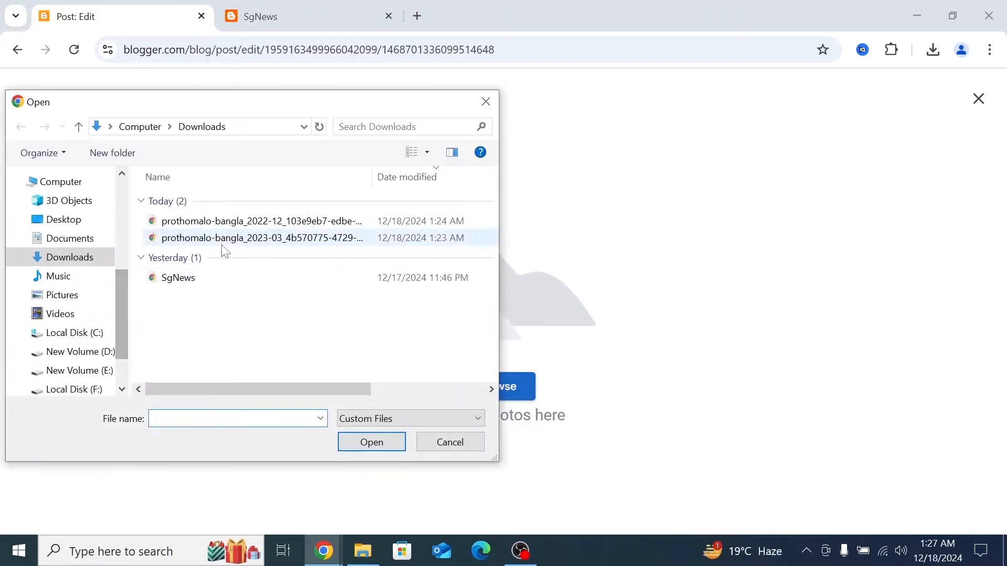
left_click(243, 239)
left_click(380, 442)
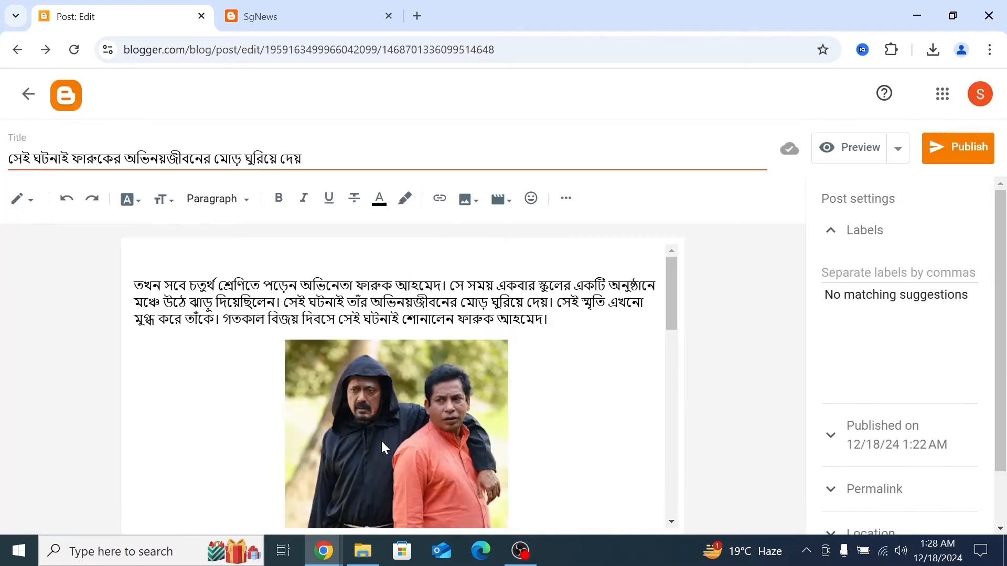
- Set the display size of the photo at the start of the post to Large
left_click(423, 252)
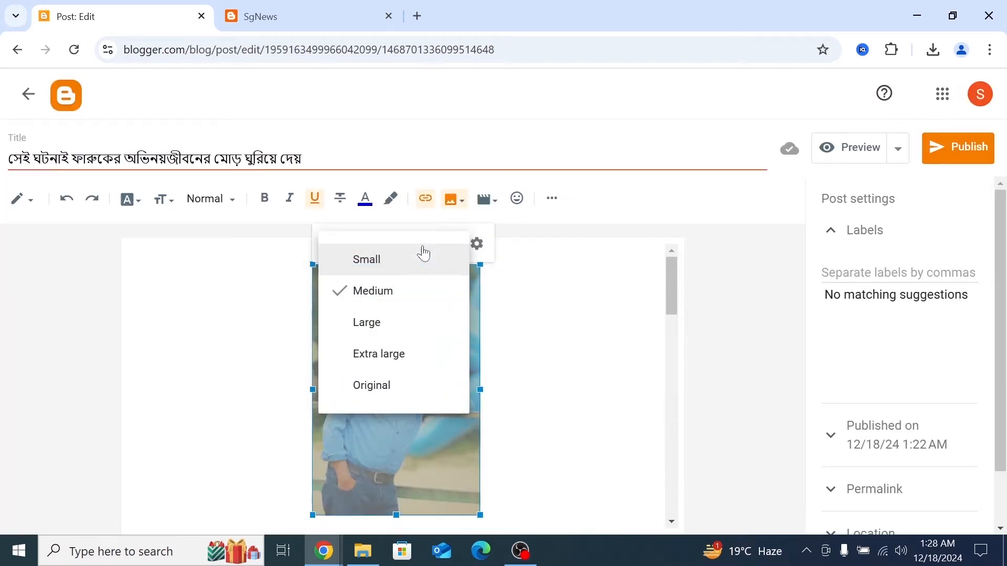
left_click(380, 326)
left_click(251, 341)
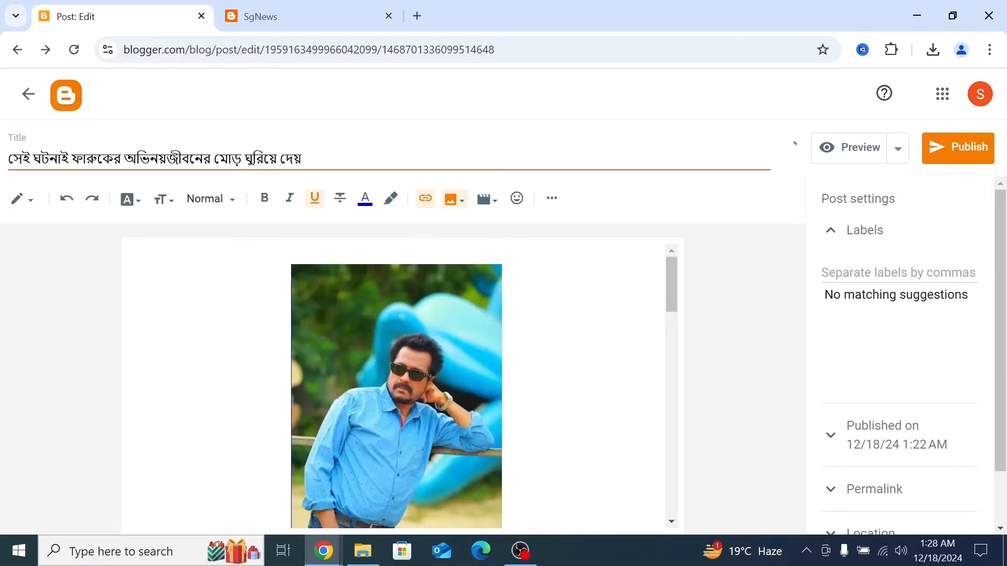
- Check the layout of the finished post, then publish it to the blog and confirm the publication
scroll(384, 423, "down", 10)
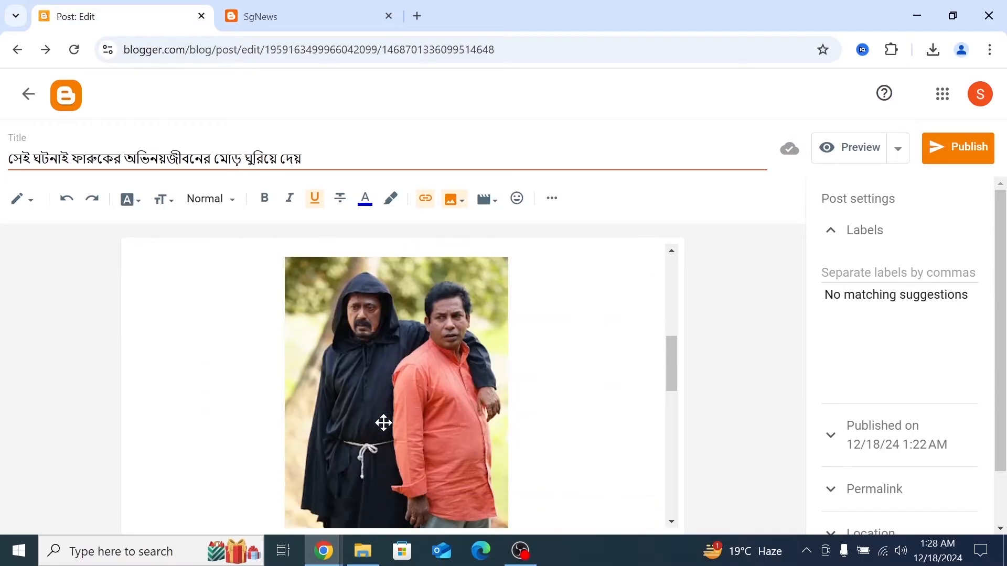
scroll(384, 423, "down", 5)
scroll(383, 422, "up", 13)
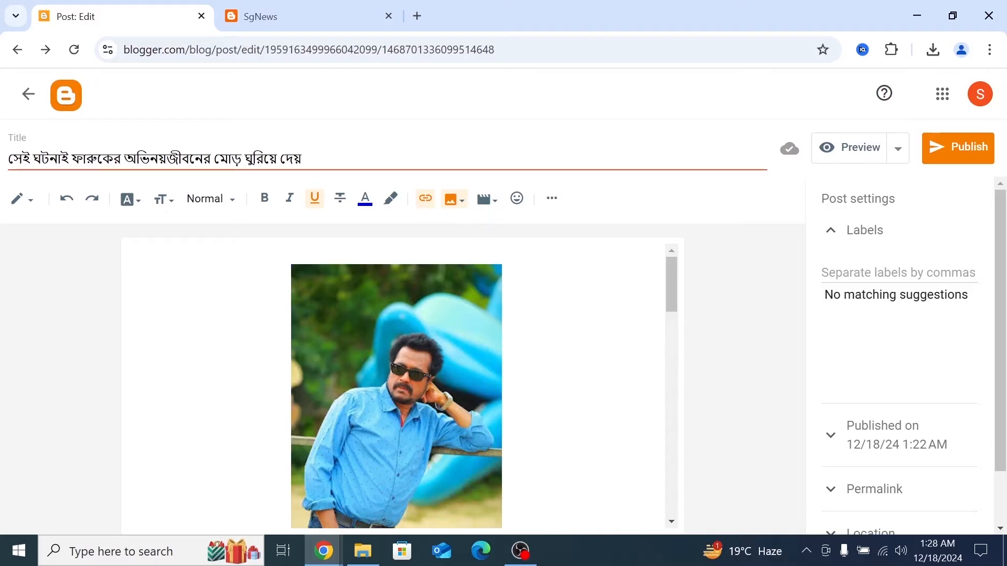
scroll(470, 319, "down", 3)
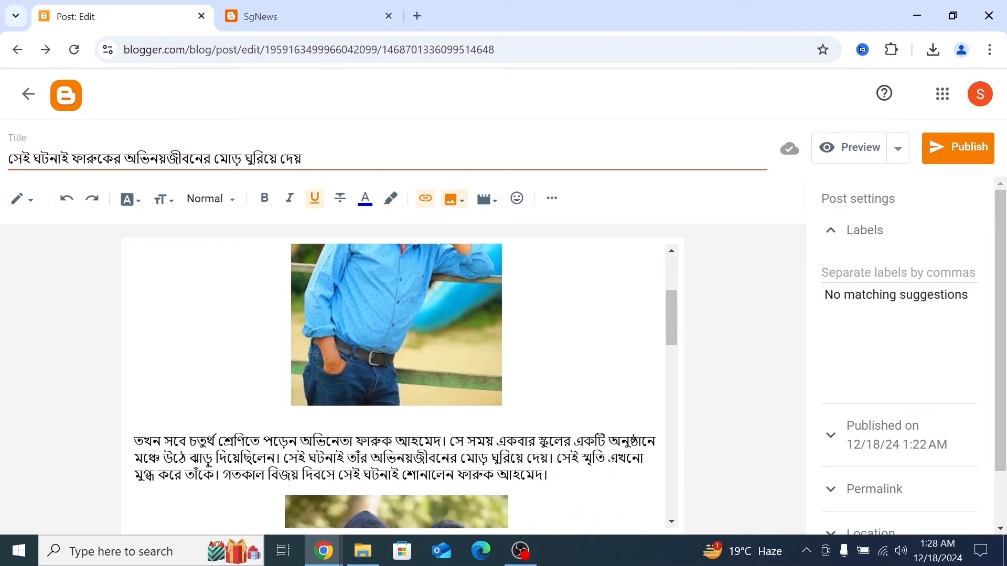
mouse_move(325, 556)
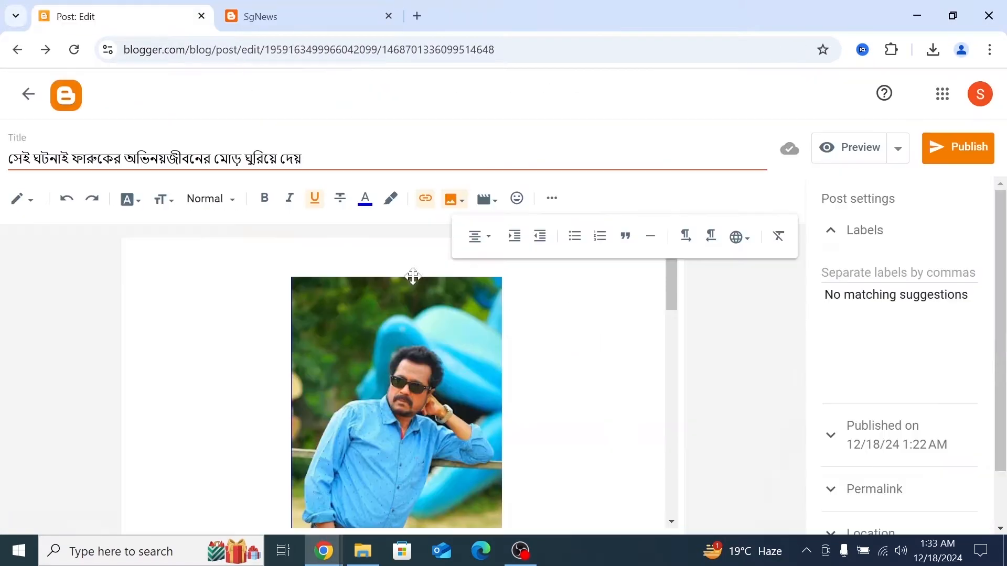
left_click_drag(411, 16, 309, 37)
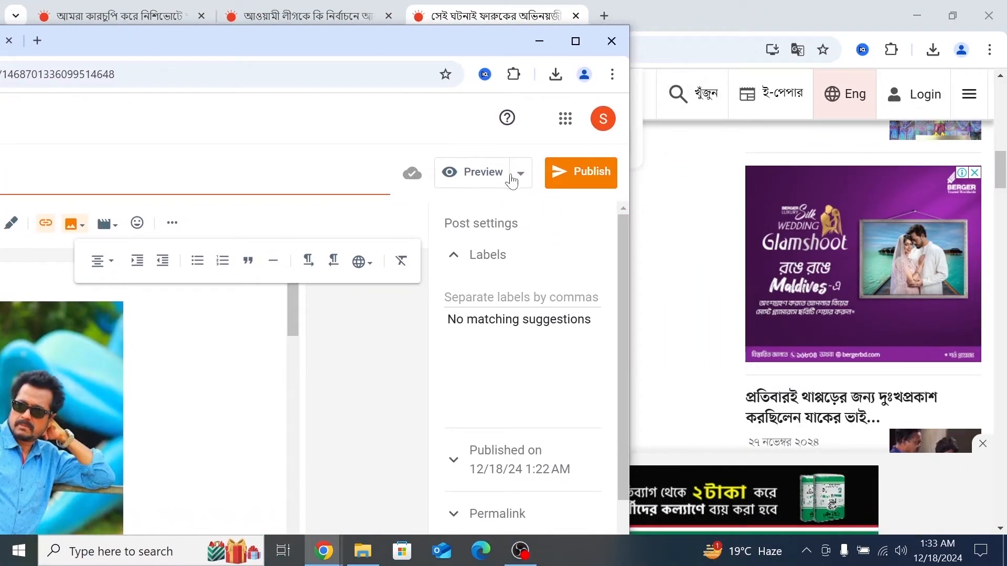
left_click(562, 179)
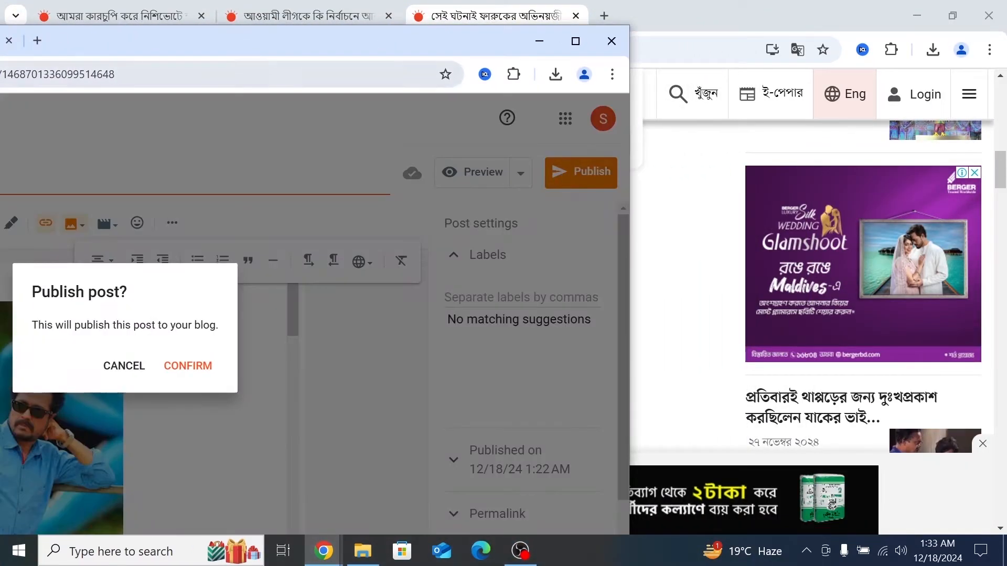
left_click_drag(373, 47, 373, 108)
double_click(373, 108)
left_click(553, 342)
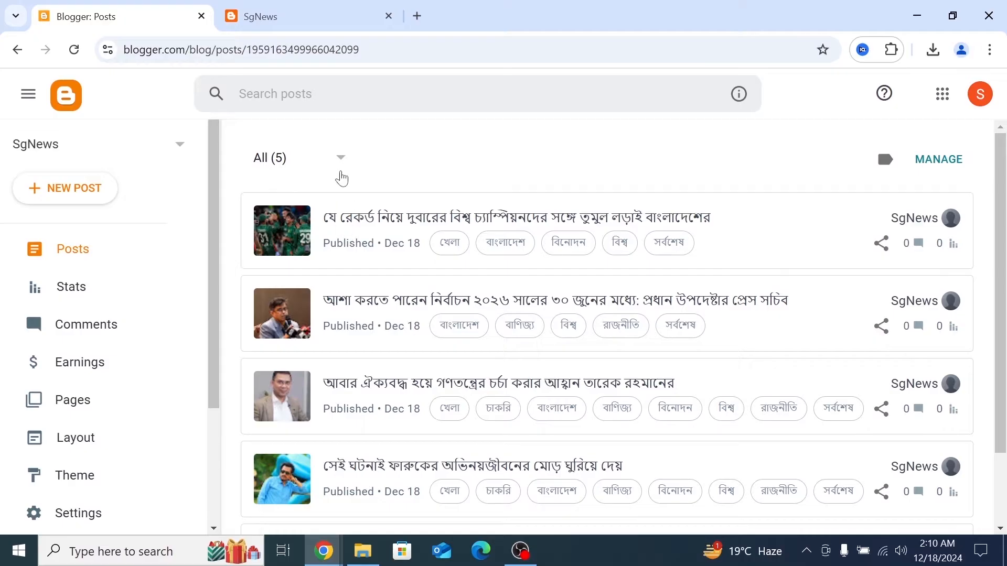
- Look over all posts of SgNews in the blog's post list
left_click(341, 161)
left_click(395, 177)
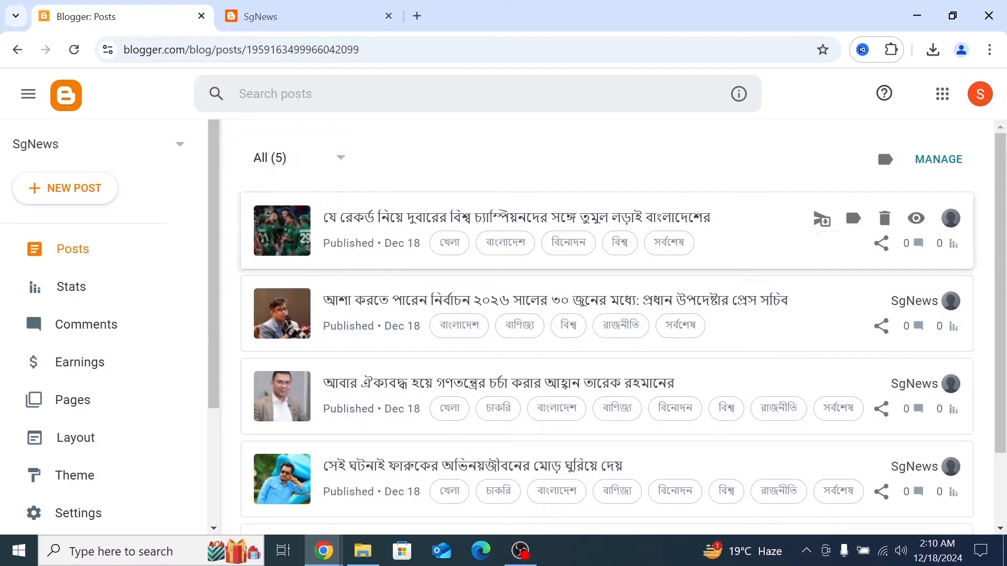
scroll(382, 423, "down", 1)
scroll(383, 423, "up", 1)
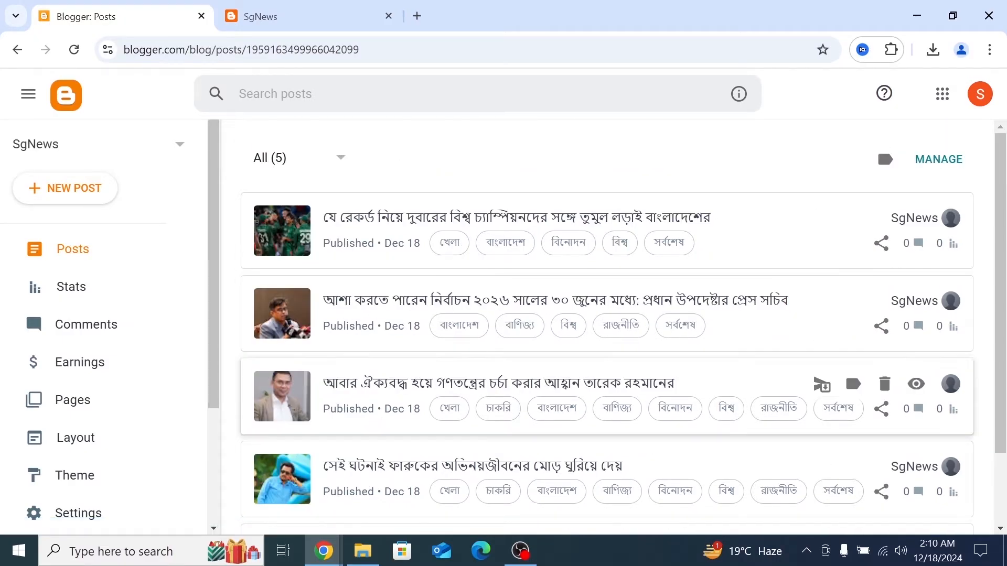
- Reload the public SgNews blog page and look through the published posts on it
left_click(308, 18)
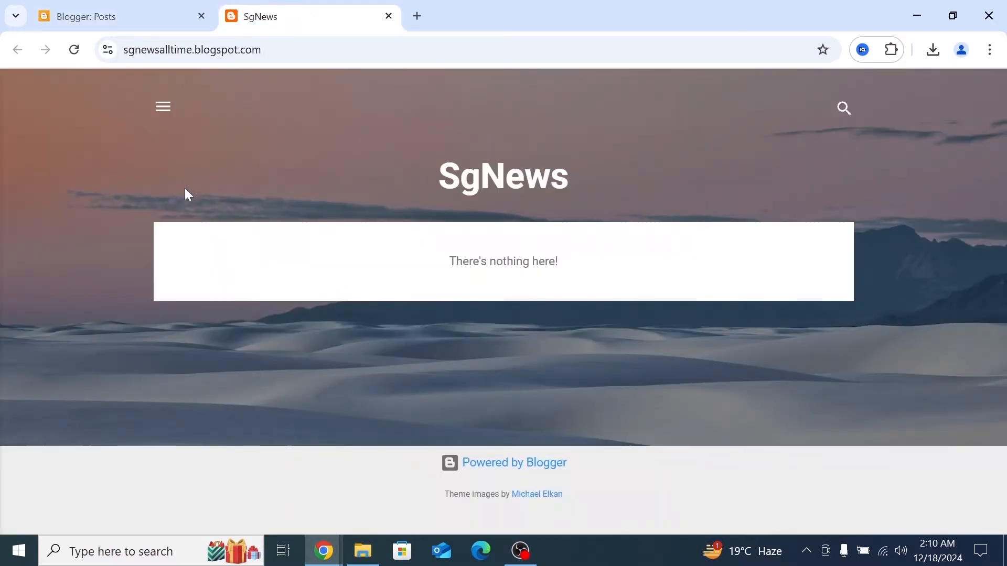
left_click(75, 51)
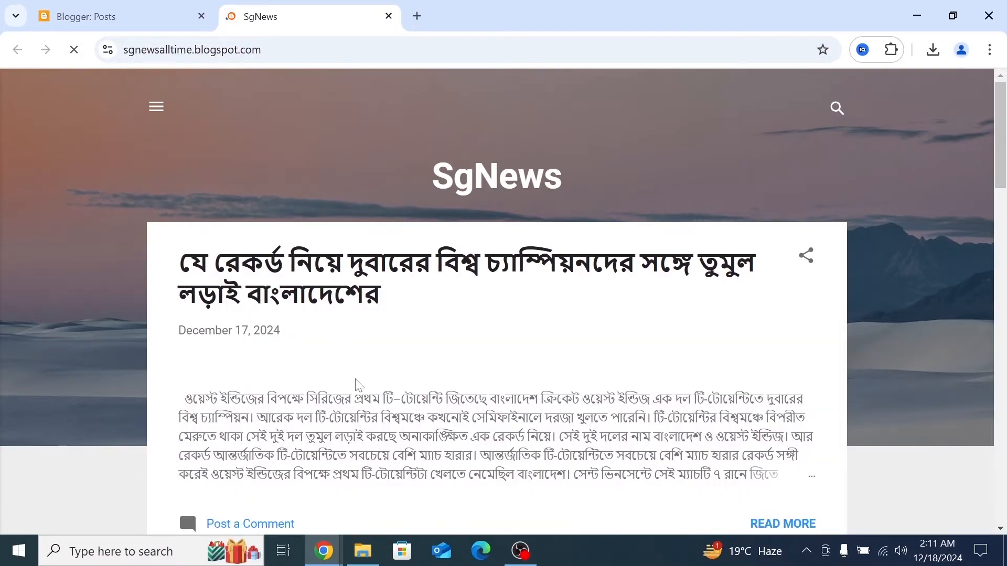
scroll(358, 385, "down", 10)
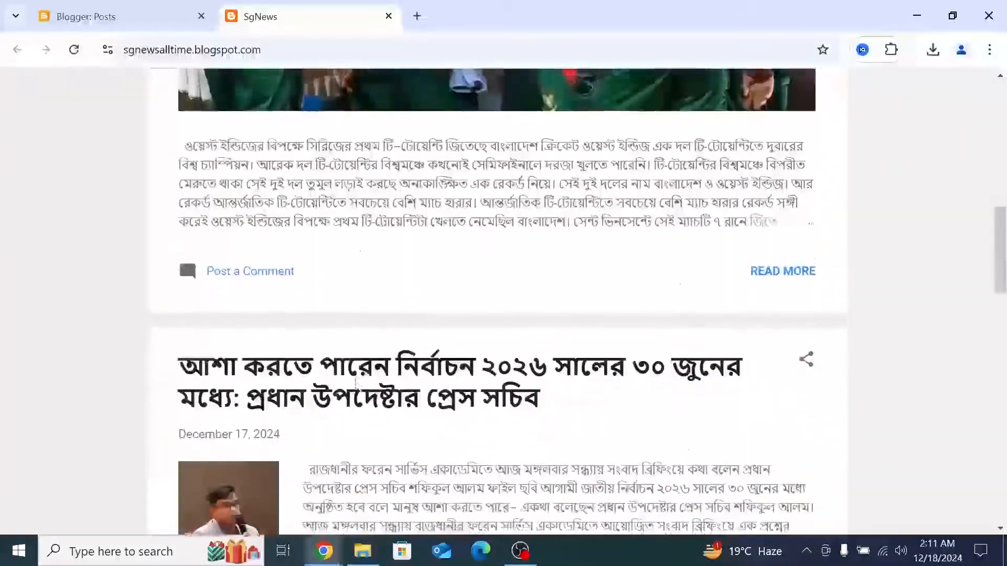
scroll(357, 386, "down", 20)
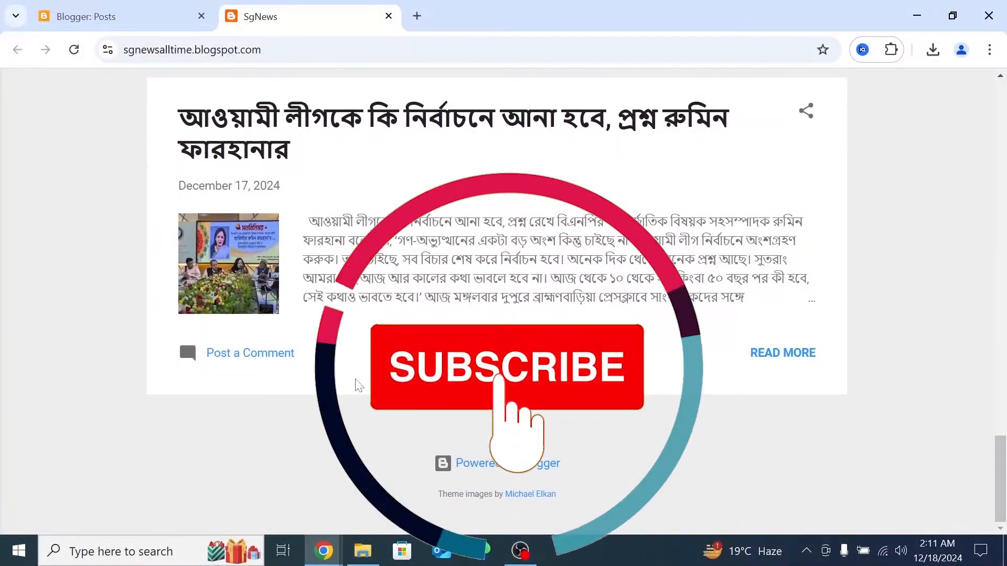
scroll(358, 385, "up", 15)
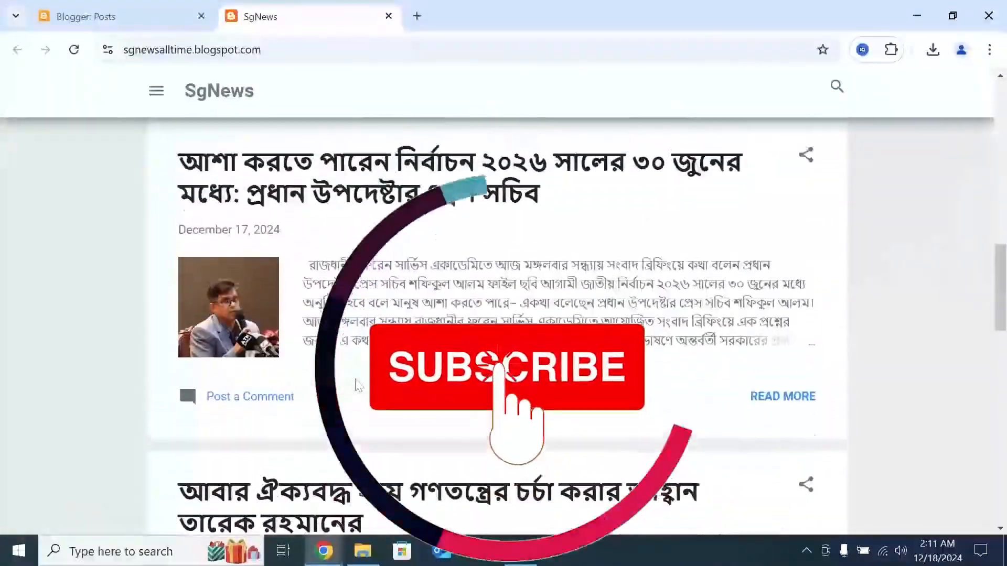
scroll(356, 386, "up", 10)
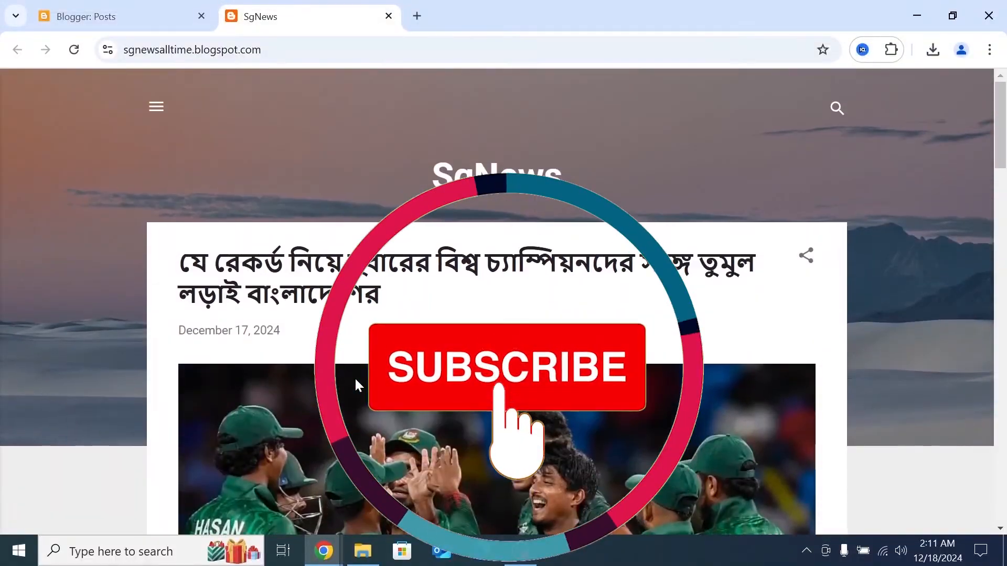
- Switch to the prothomalo.com home page, examine its front-page layout, and return to the SgNews blog
mouse_move(323, 550)
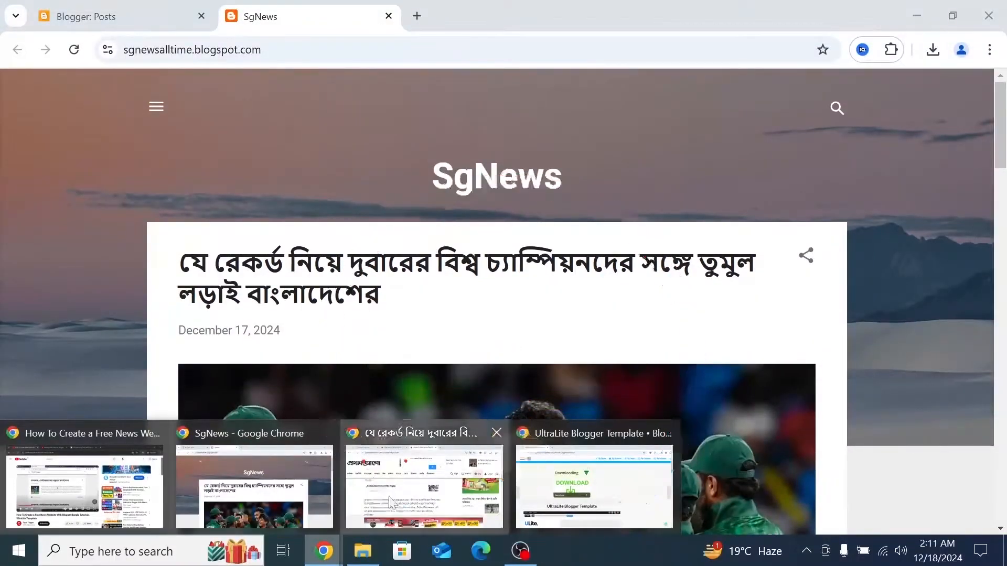
left_click(392, 504)
left_click(124, 16)
scroll(205, 349, "down", 1)
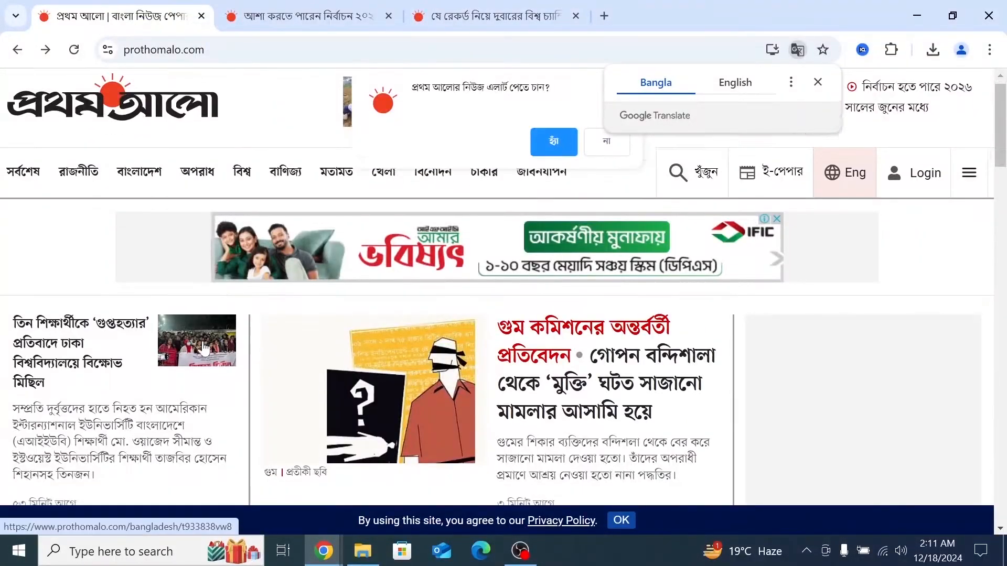
scroll(205, 349, "down", 3)
scroll(205, 348, "up", 4)
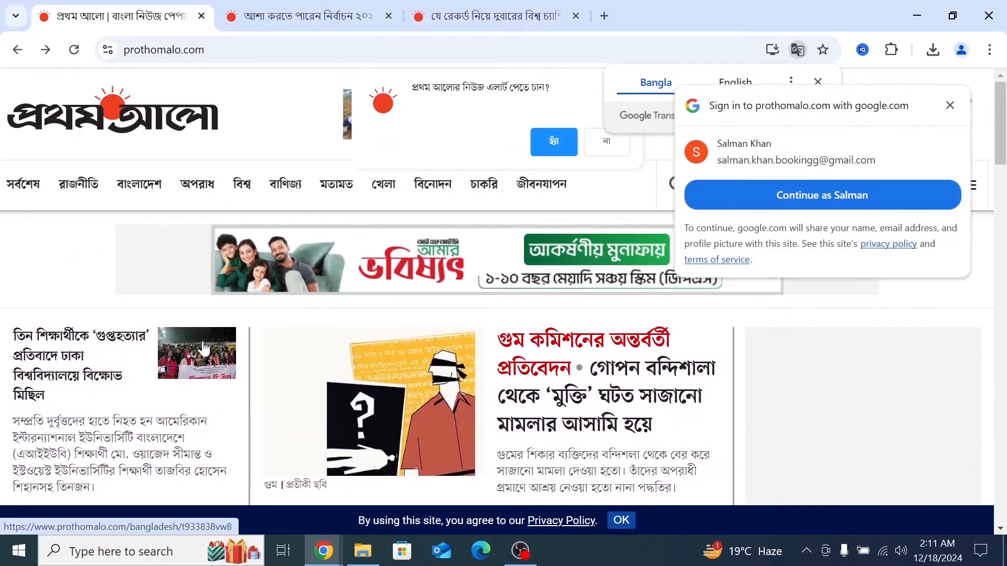
mouse_move(324, 551)
left_click(247, 498)
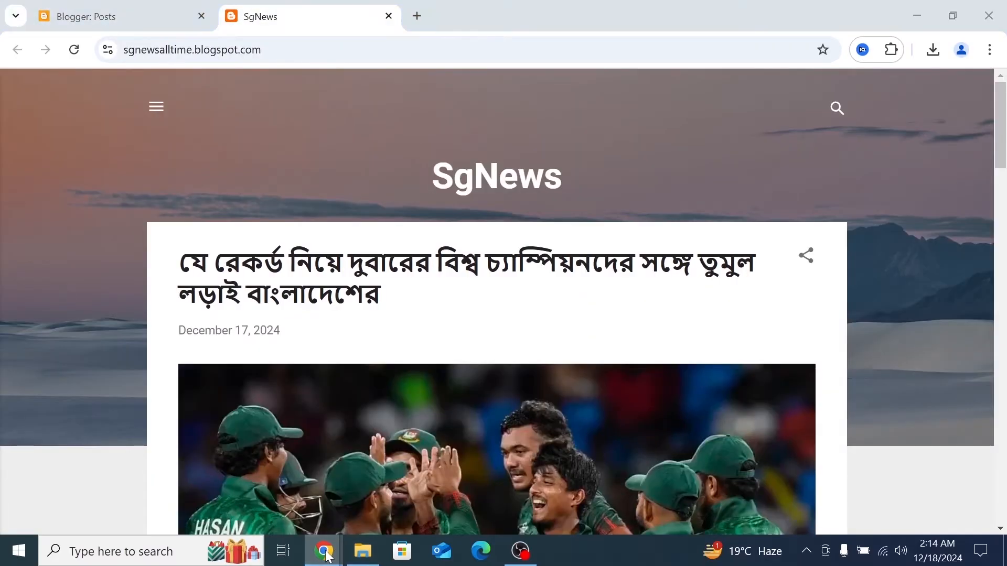
- Switch to the UltraLite Blogger Template page on gooyaabitemplates.com and download the template file UltraLite-Free-Version-2.0.zip
mouse_move(323, 551)
mouse_move(440, 469)
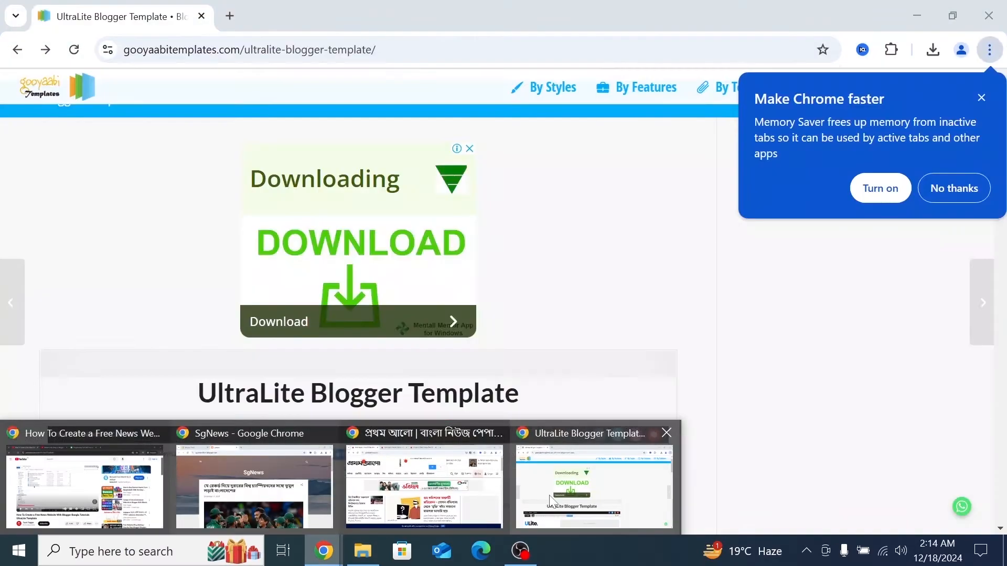
left_click(594, 488)
scroll(317, 293, "down", 3)
scroll(317, 293, "down", 7)
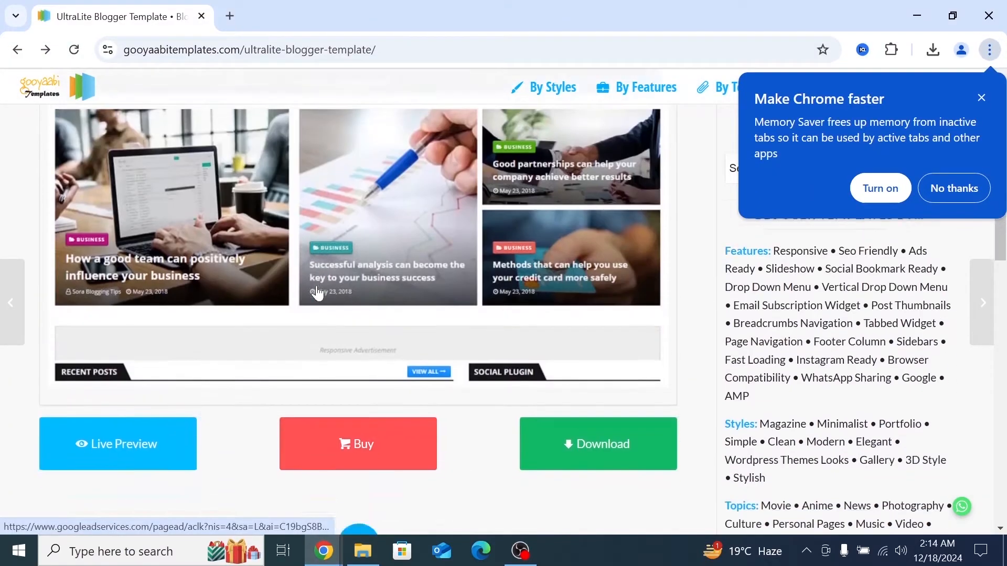
scroll(317, 293, "up", 2)
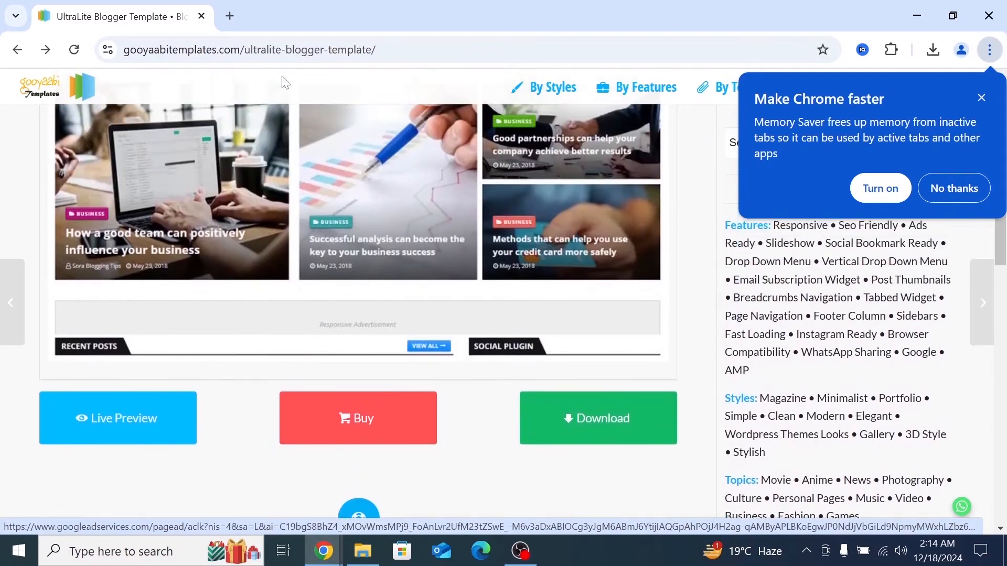
left_click(190, 49)
left_click(190, 49)
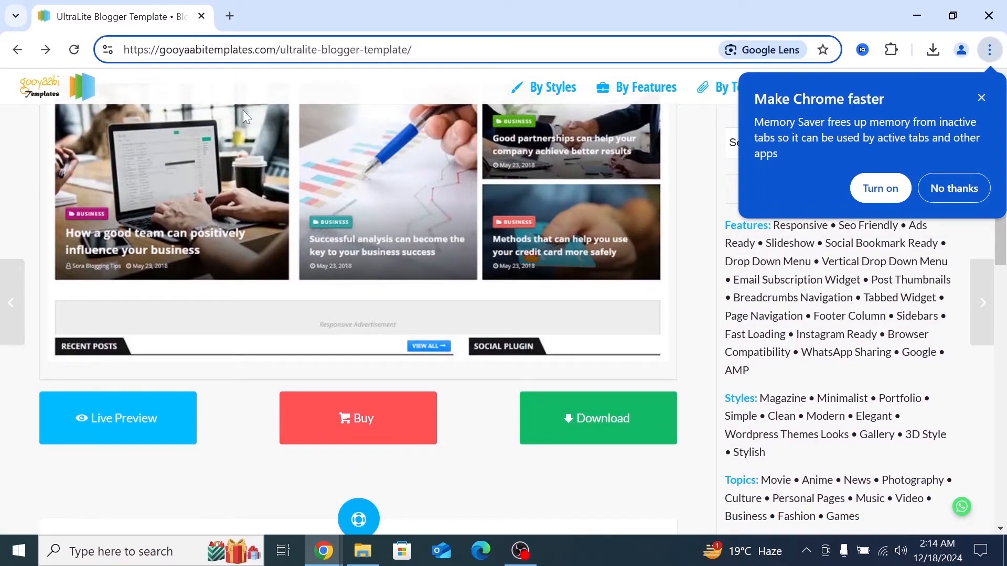
scroll(331, 371, "up", 2)
scroll(331, 370, "down", 1)
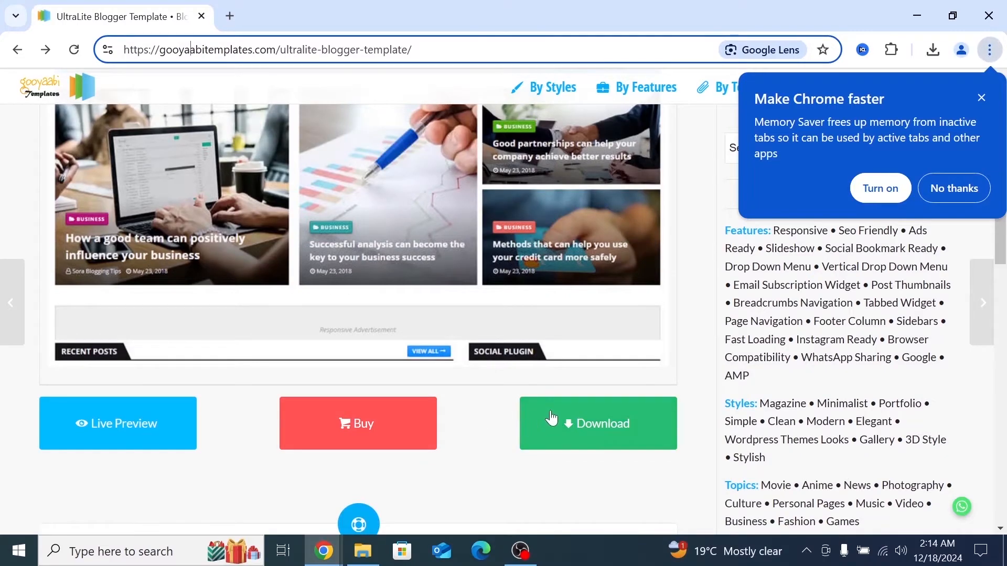
scroll(535, 422, "up", 1)
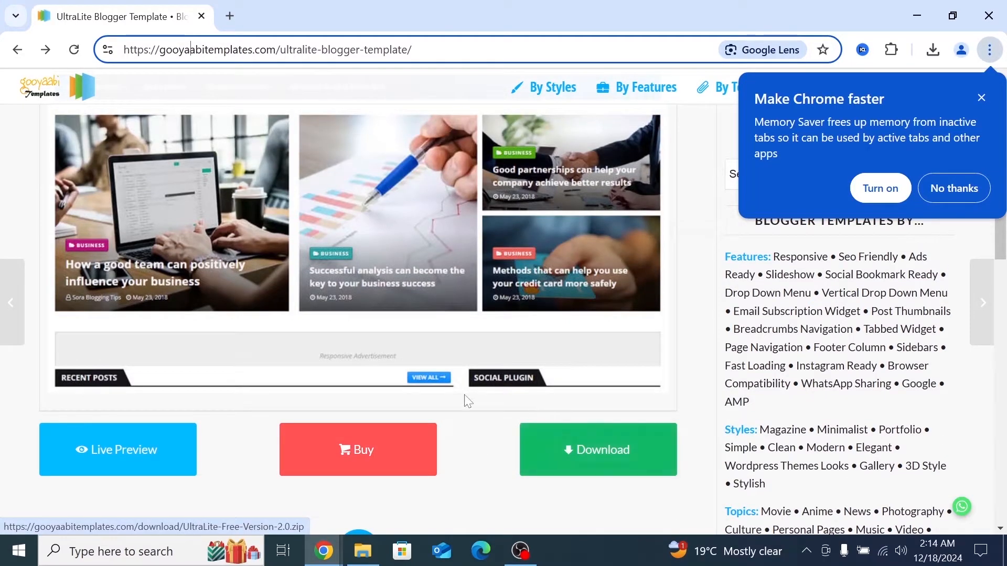
left_click(539, 455)
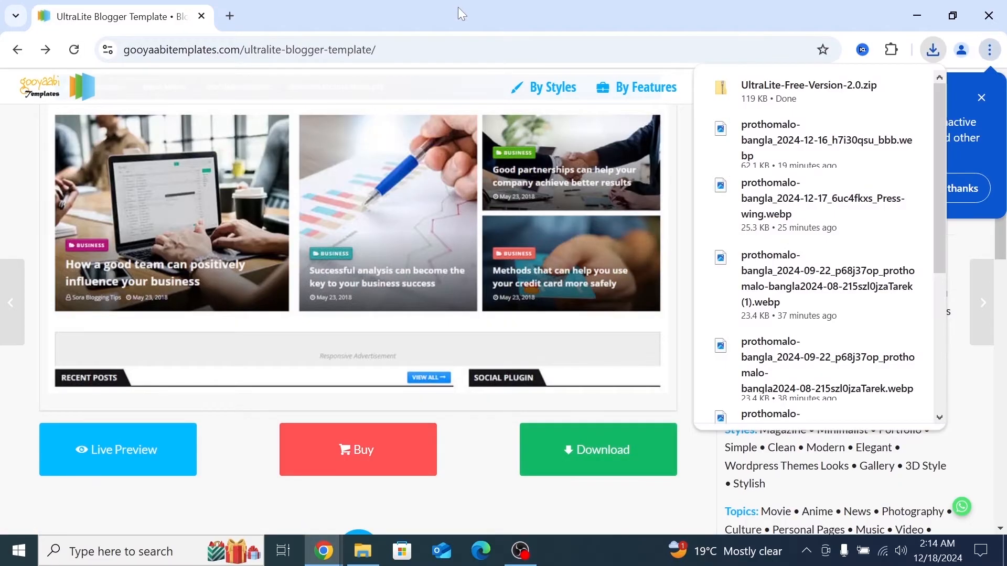
left_click_drag(458, 8, 281, 30)
left_click_drag(405, 42, 222, 58)
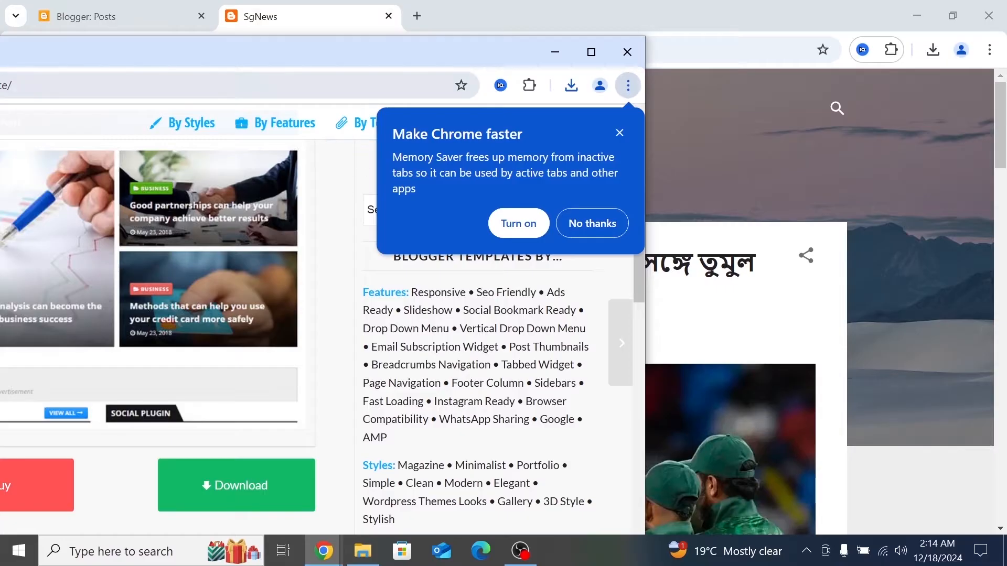
left_click_drag(372, 51, 394, 6)
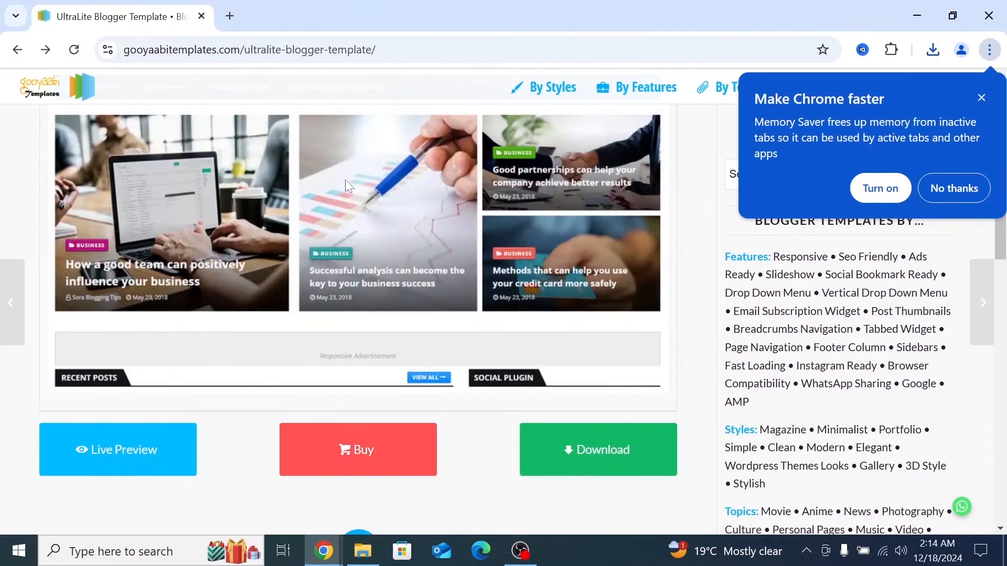
- Switch to File Explorer and extract the UltraLite-Free-Version-2.0 zip from Downloads into the UltraLite-Free-Version-2.0 folder there
key("super+e")
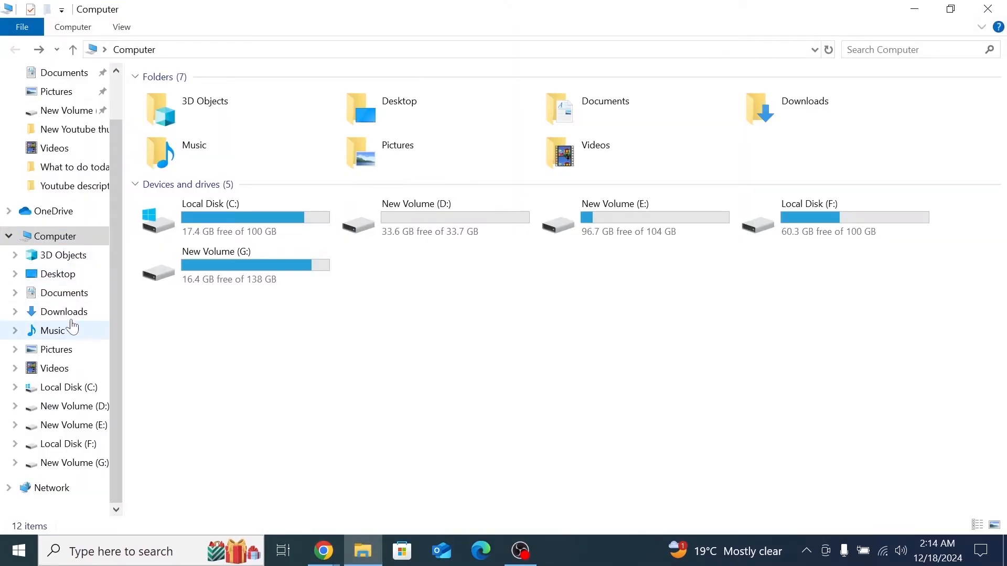
left_click(70, 314)
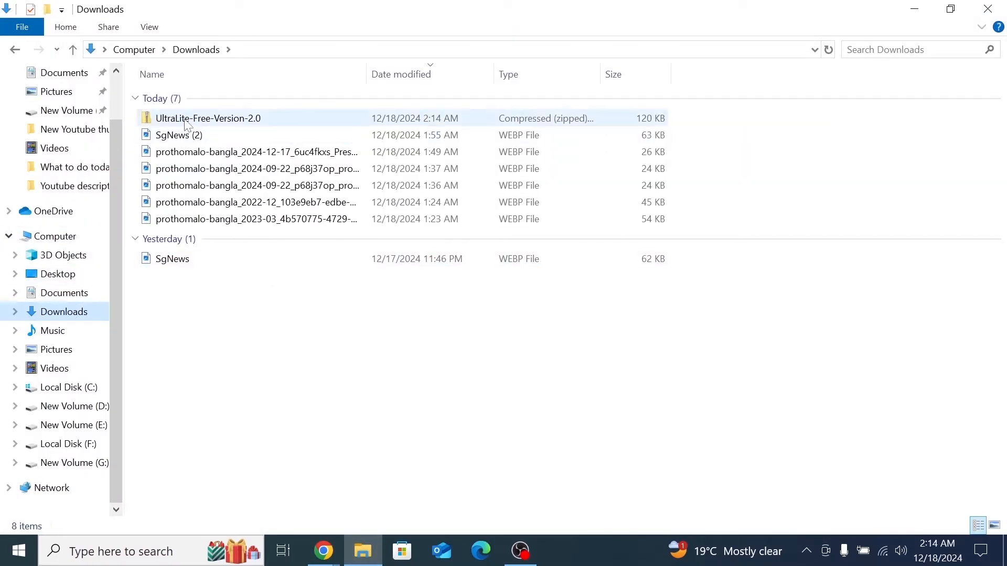
left_click(224, 123)
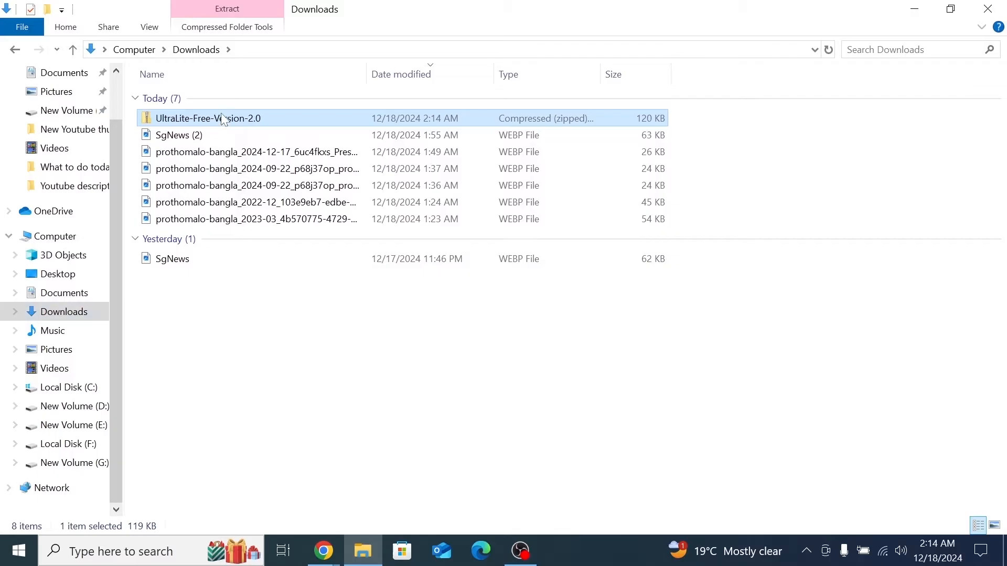
right_click(249, 120)
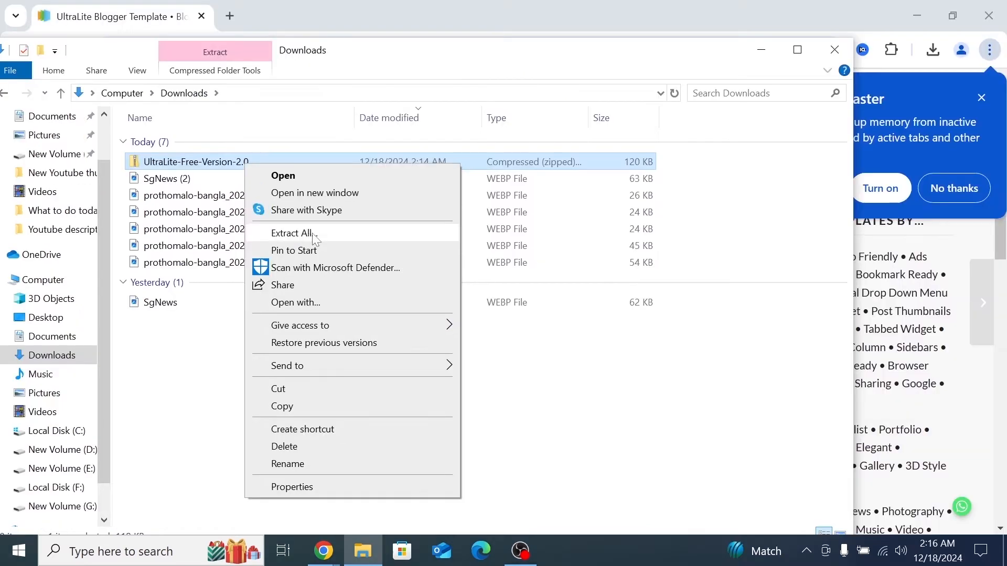
left_click(312, 189)
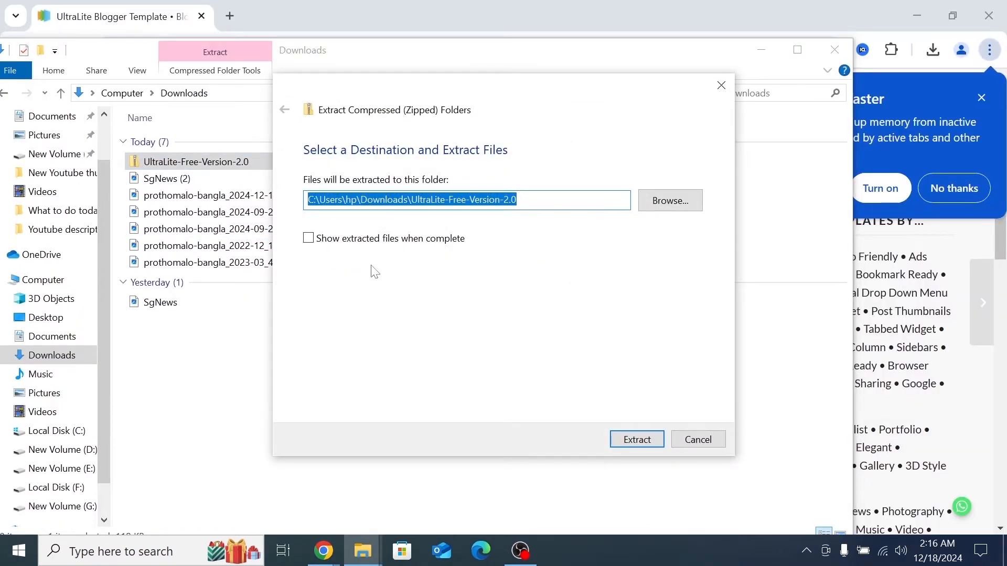
left_click_drag(391, 89, 234, 74)
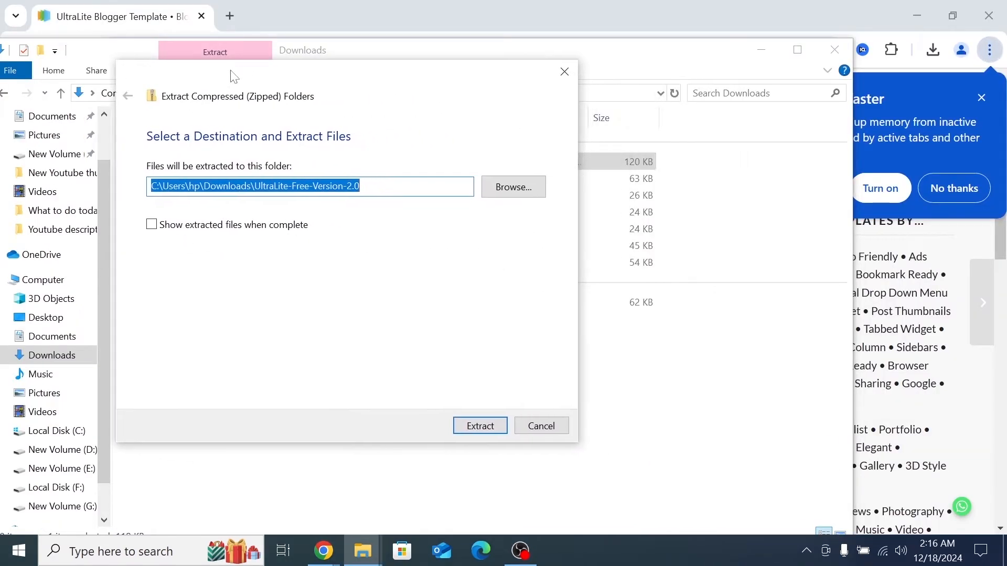
left_click(482, 426)
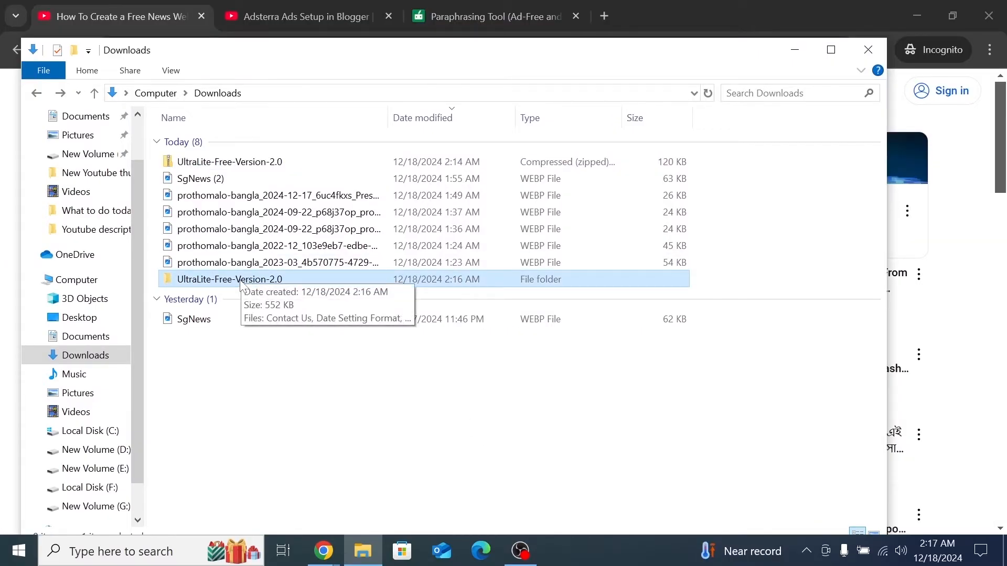
- Open the extracted UltraLite-Free-Version-2.0 folder and look over the files it contains
double_click(241, 280)
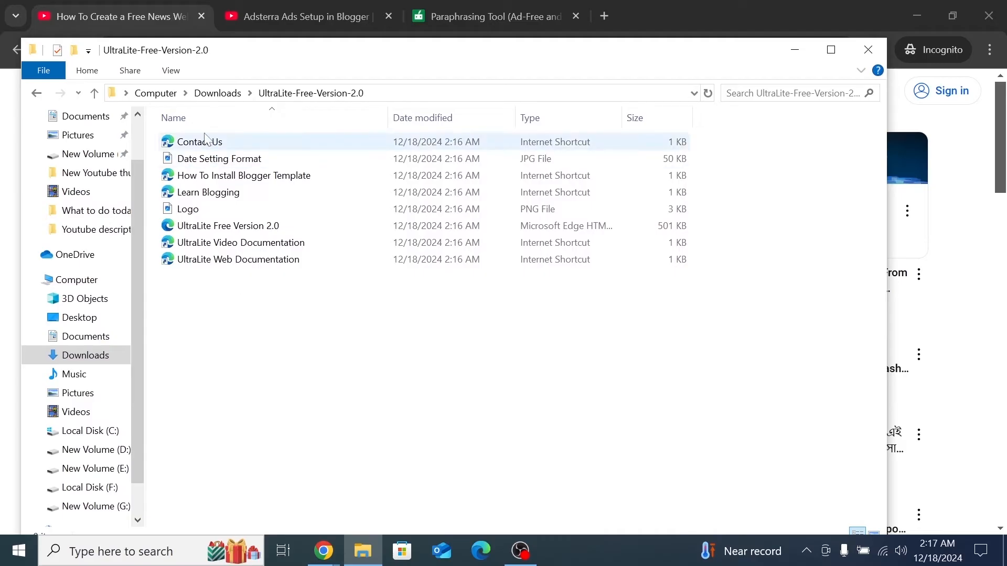
left_click_drag(227, 304, 285, 137)
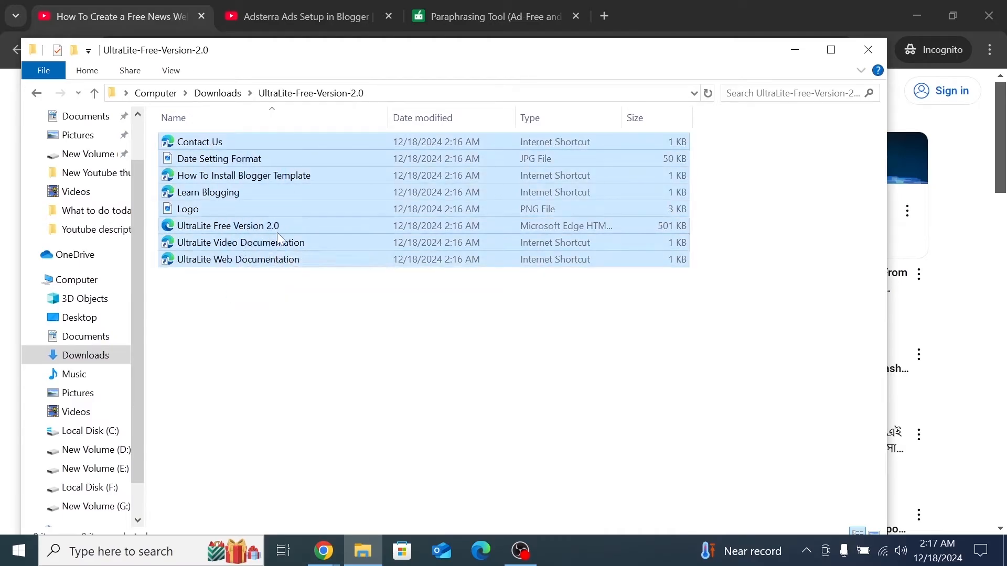
left_click(260, 302)
left_click(270, 262)
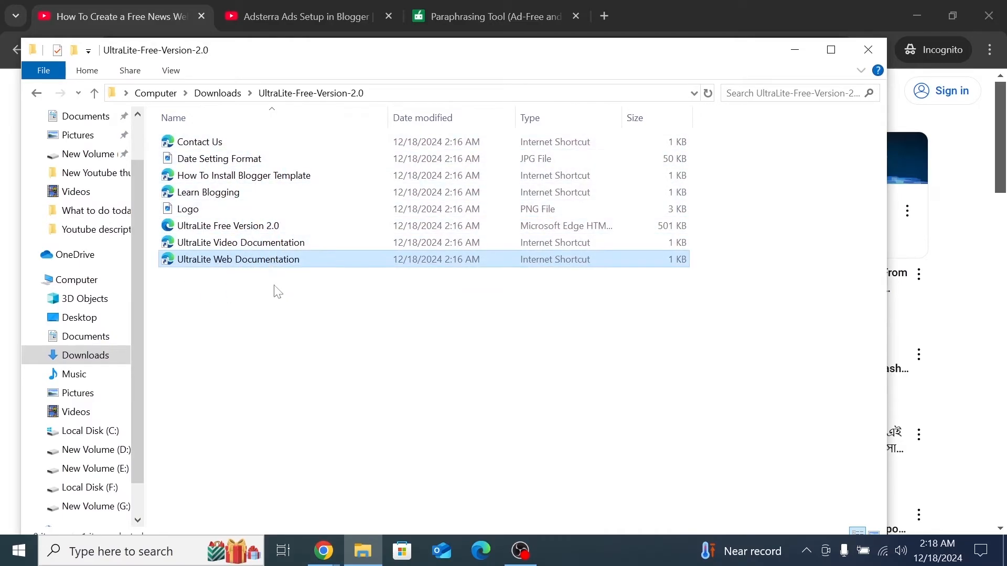
left_click(278, 292)
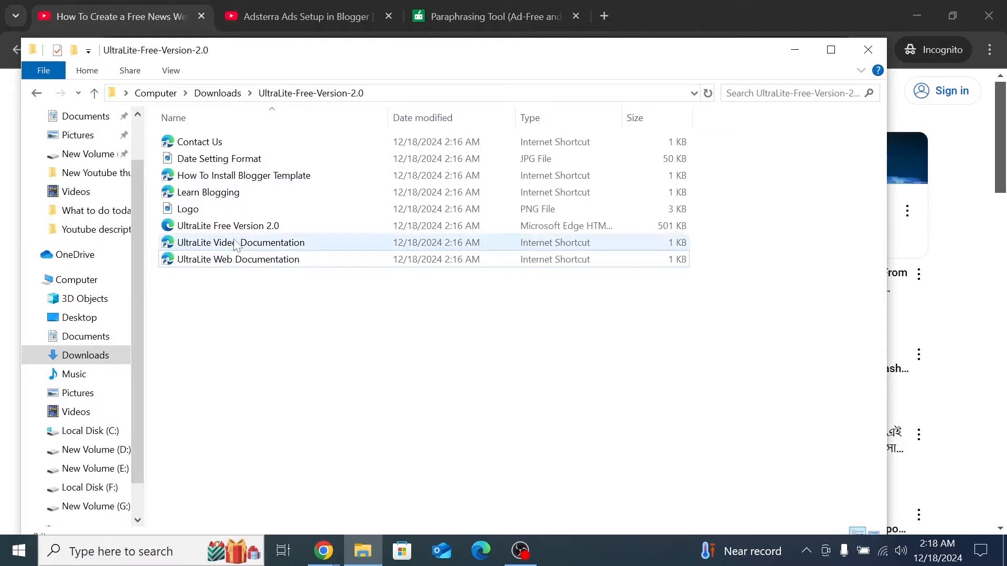
- Open the UltraLite Free Version 2.0 HTML file for editing in Notepad and copy its entire code
left_click(206, 235)
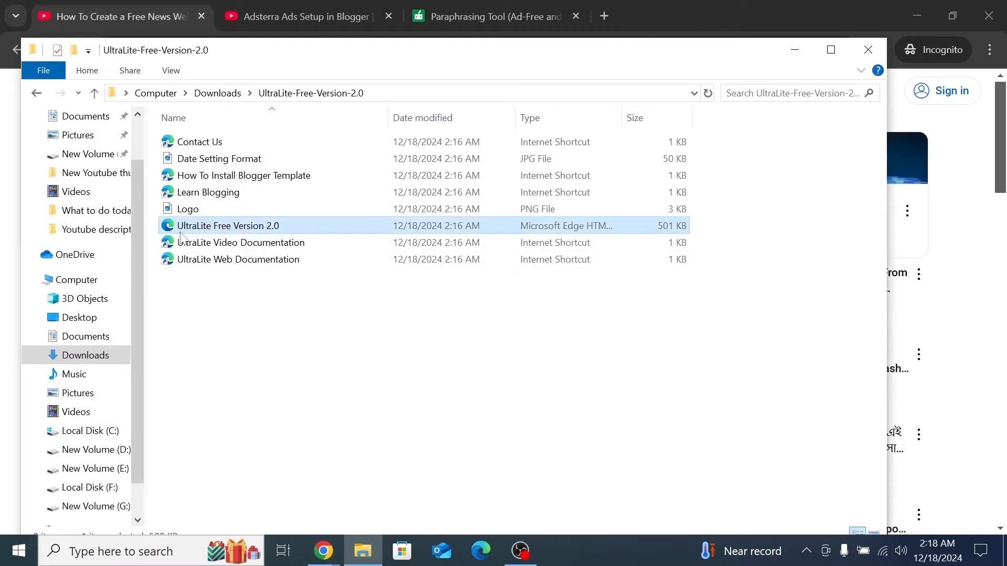
right_click(224, 230)
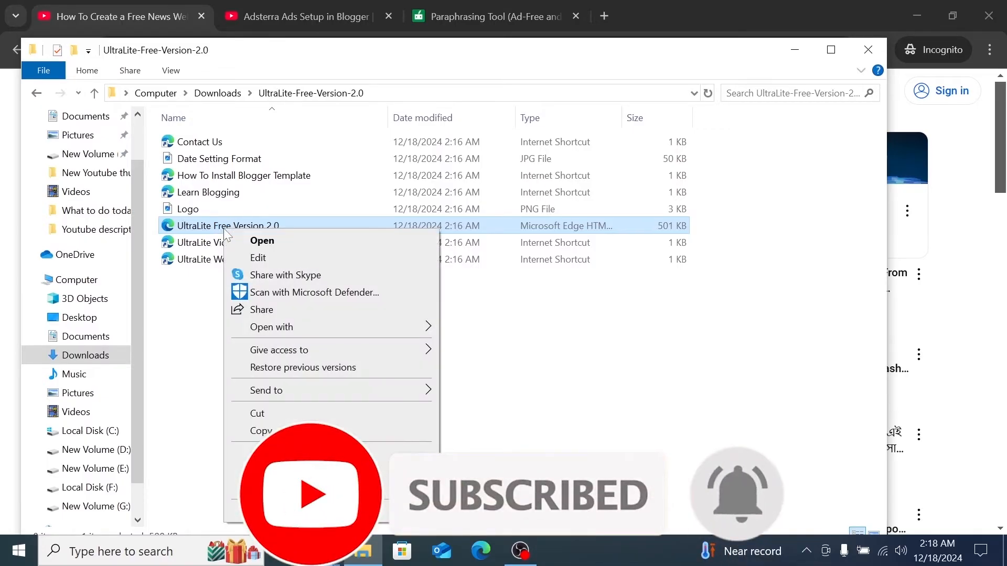
left_click(269, 259)
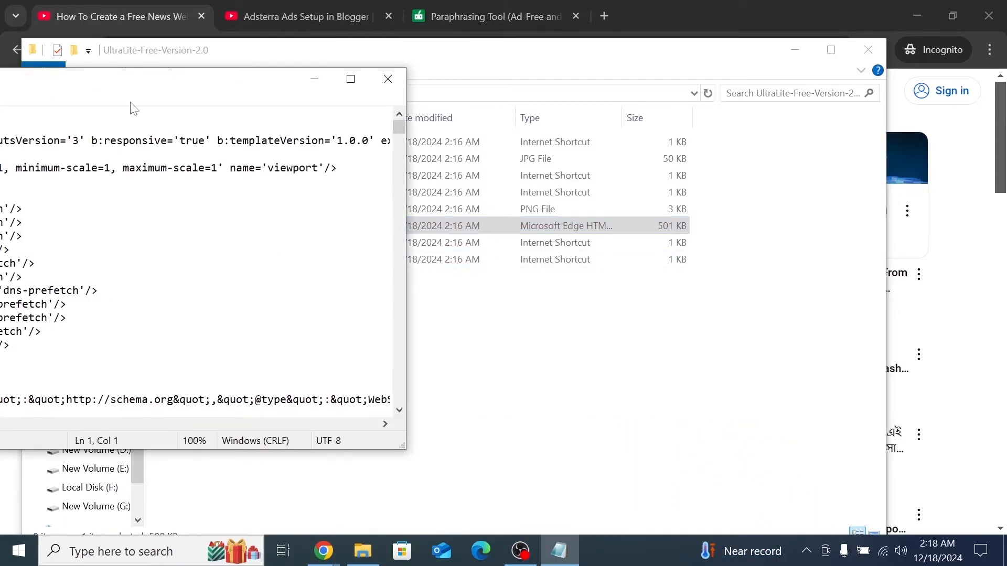
left_click_drag(122, 87, 331, 84)
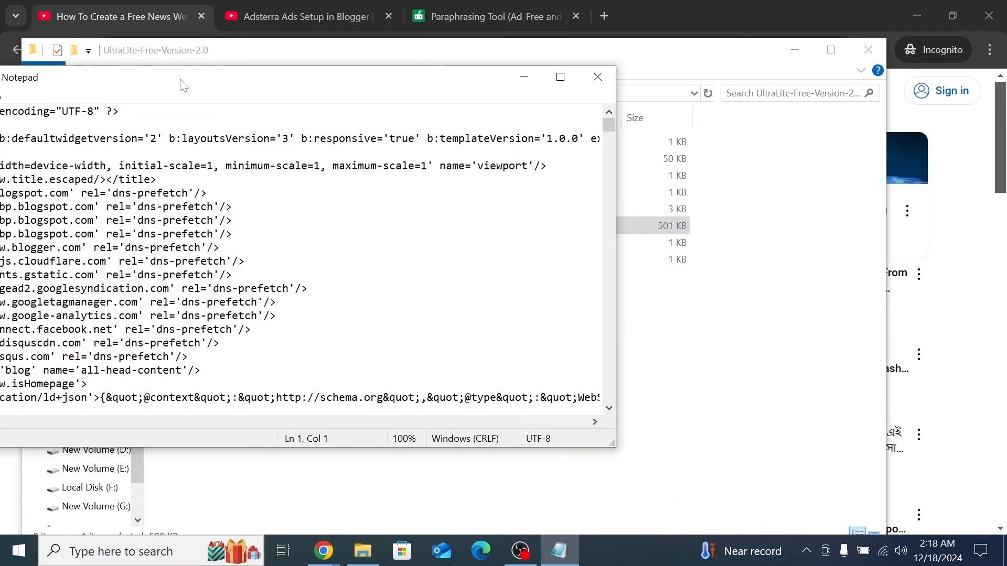
left_click_drag(180, 85, 308, 57)
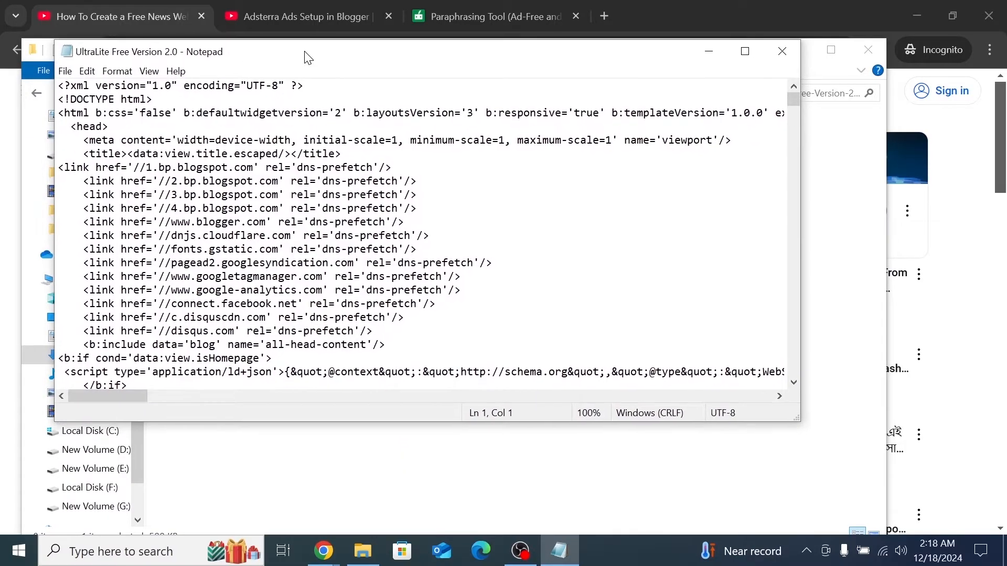
key("ctrl+a")
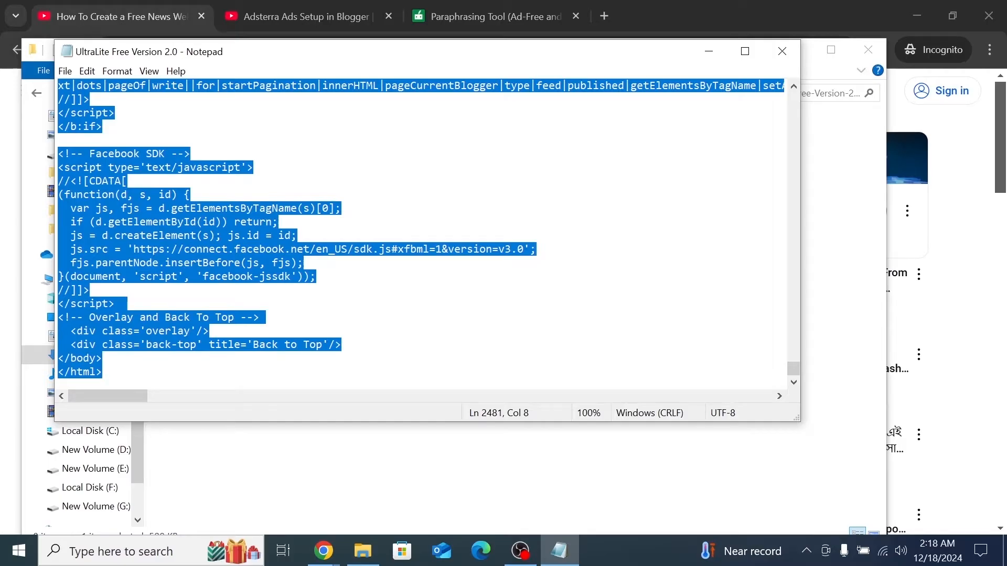
left_click(209, 331)
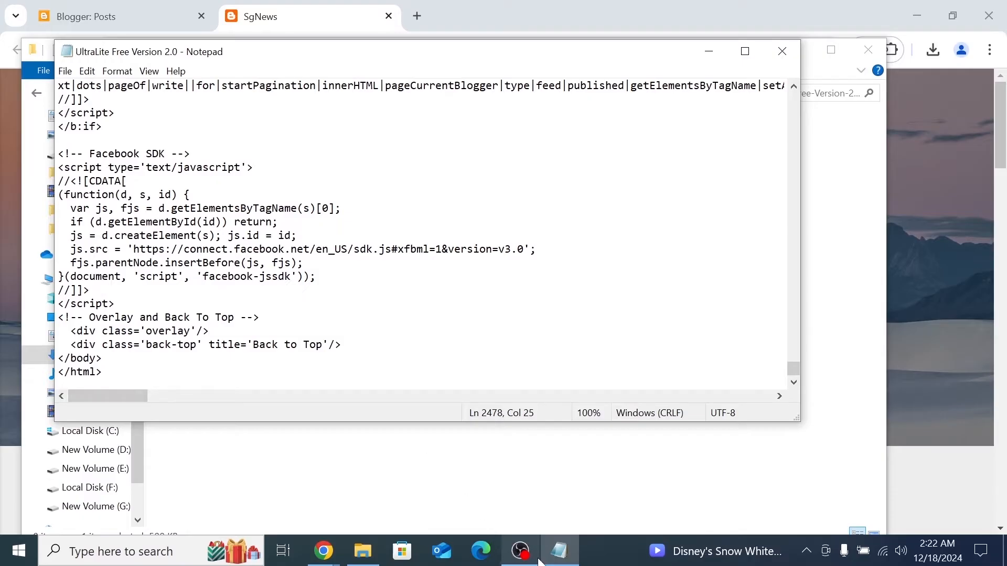
- Switch back to Blogger in Chrome and open the SgNews theme's HTML for editing
left_click(557, 555)
left_click(363, 555)
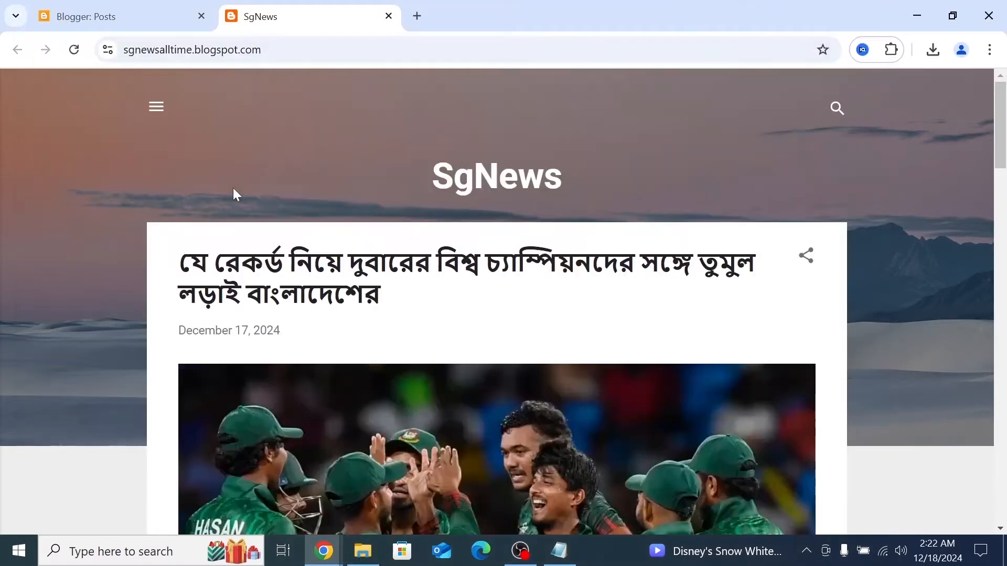
left_click(120, 16)
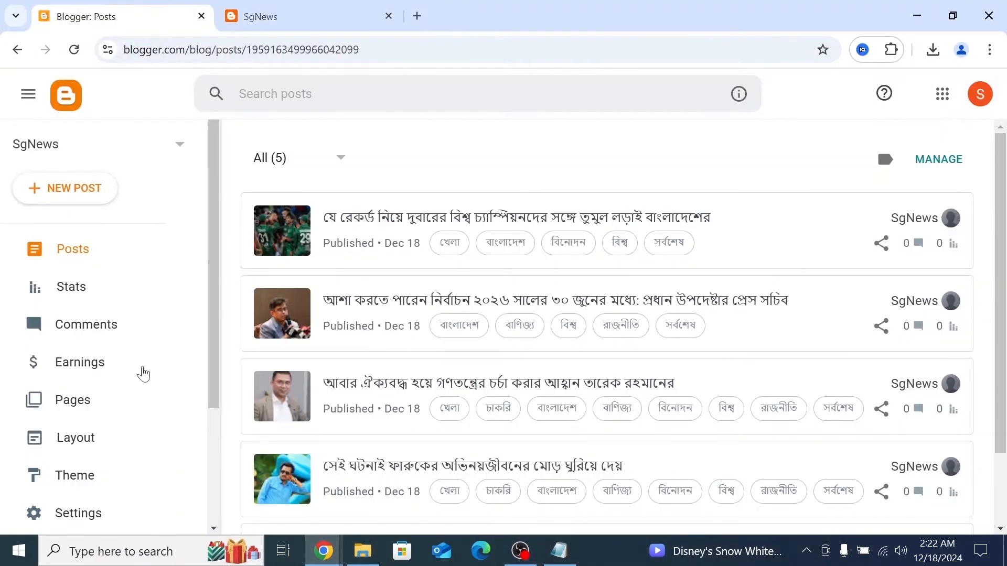
scroll(80, 404, "down", 2)
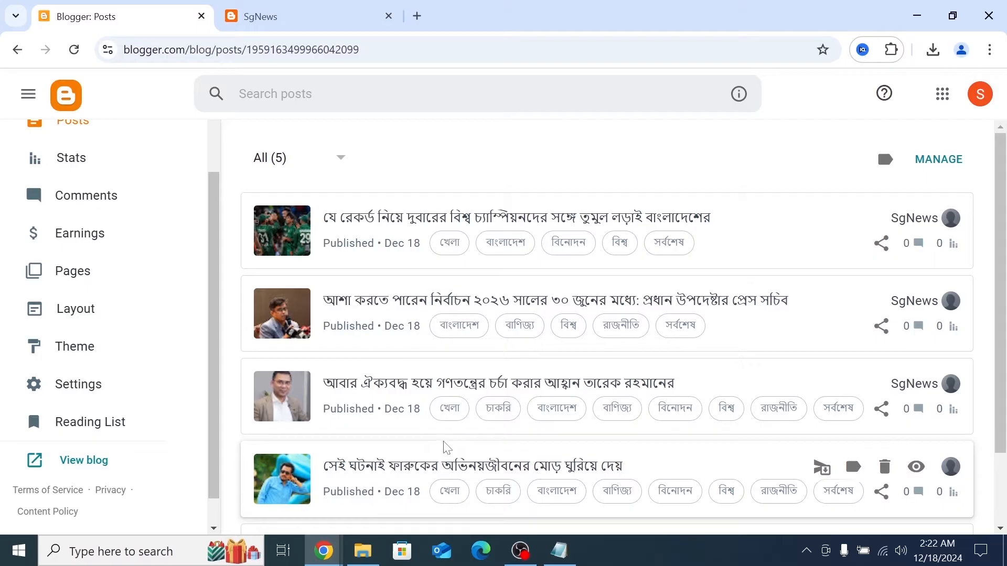
left_click(74, 347)
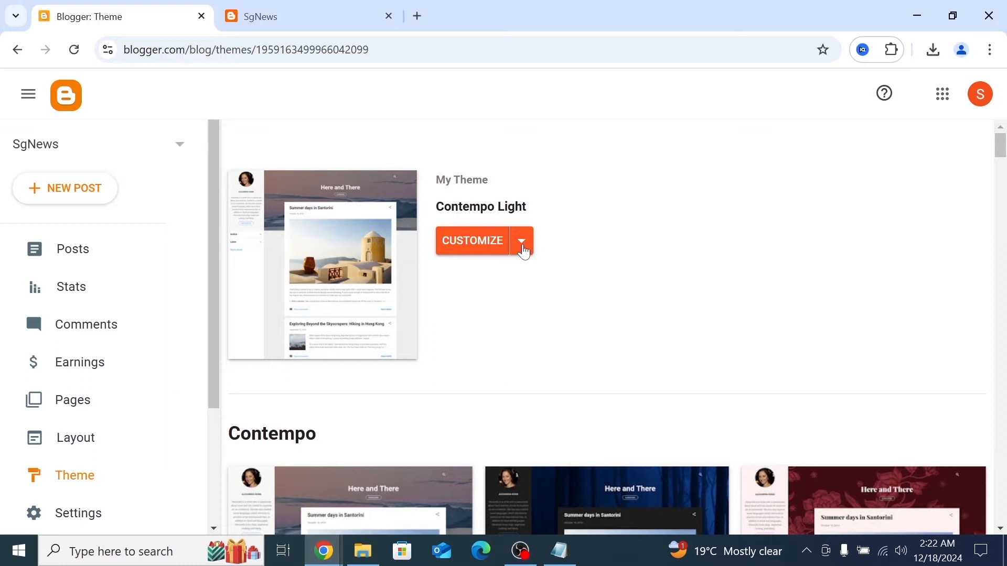
left_click(522, 242)
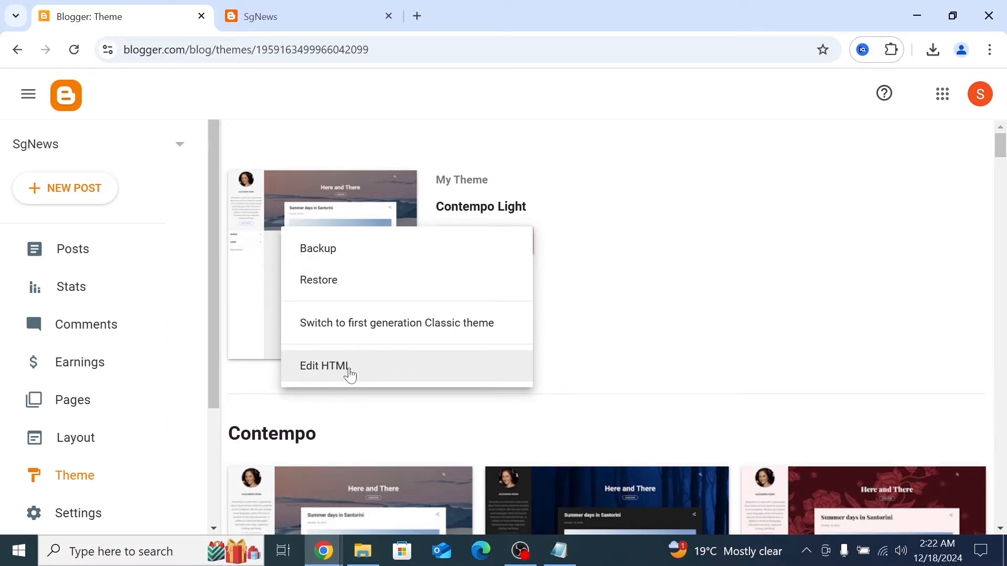
left_click(349, 374)
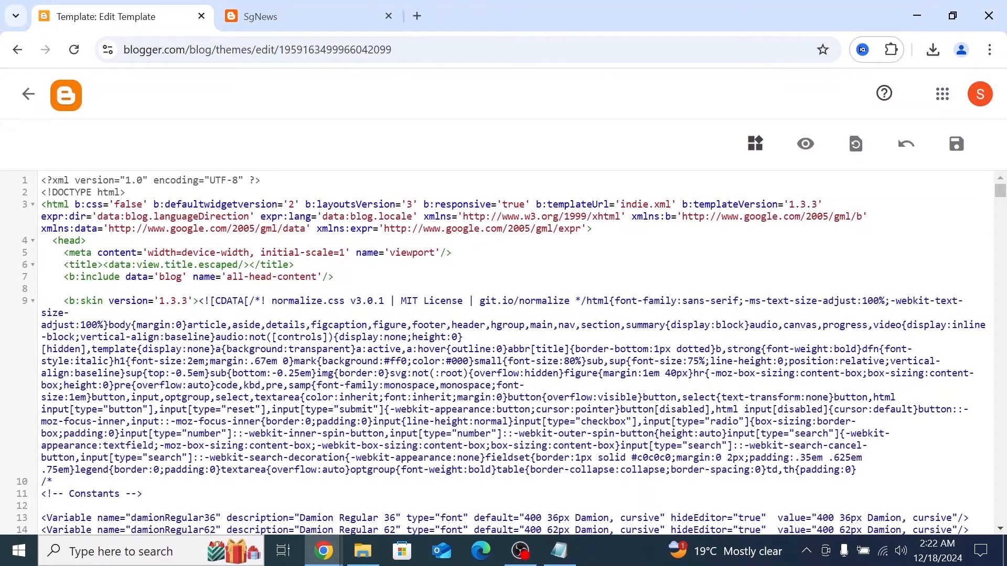
- Replace the theme's entire HTML code with the copied UltraLite template code
scroll(504, 352, "down", 1)
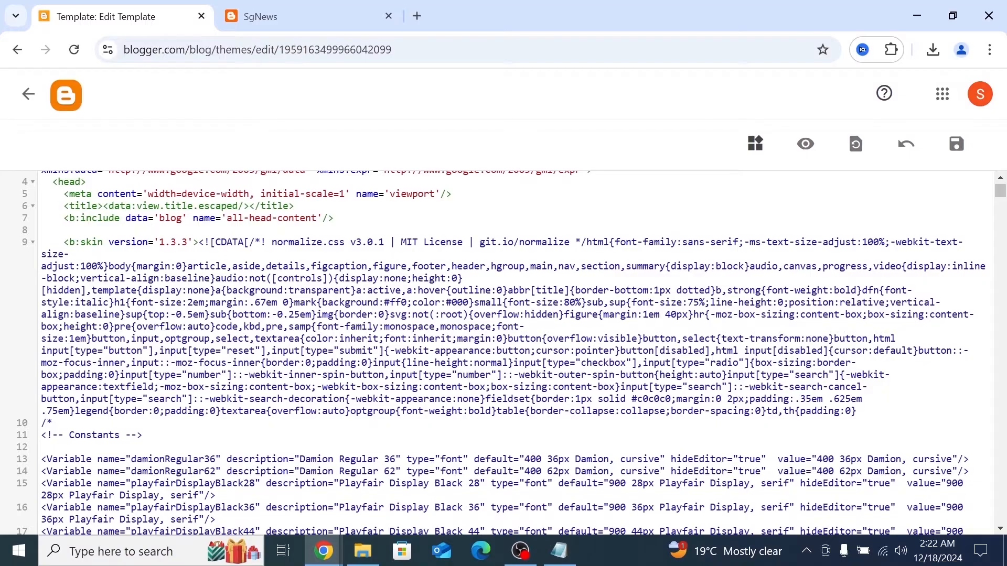
left_click(254, 303)
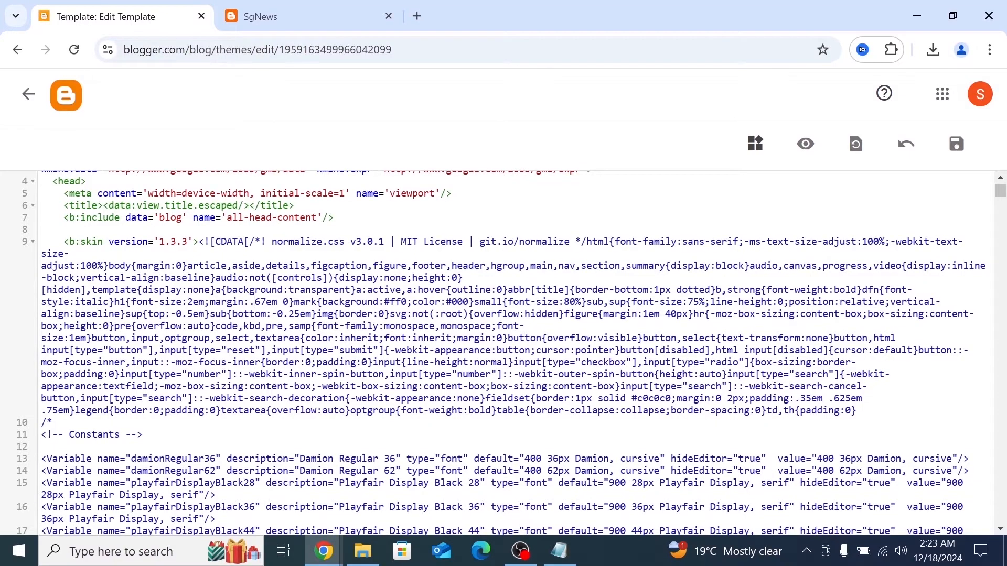
key("ctrl+a")
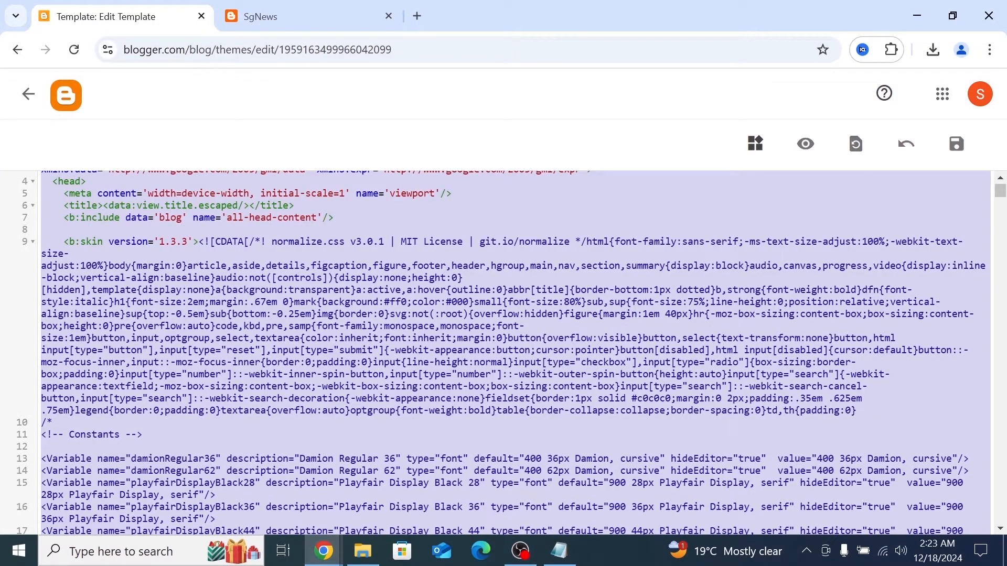
key("BackSpace")
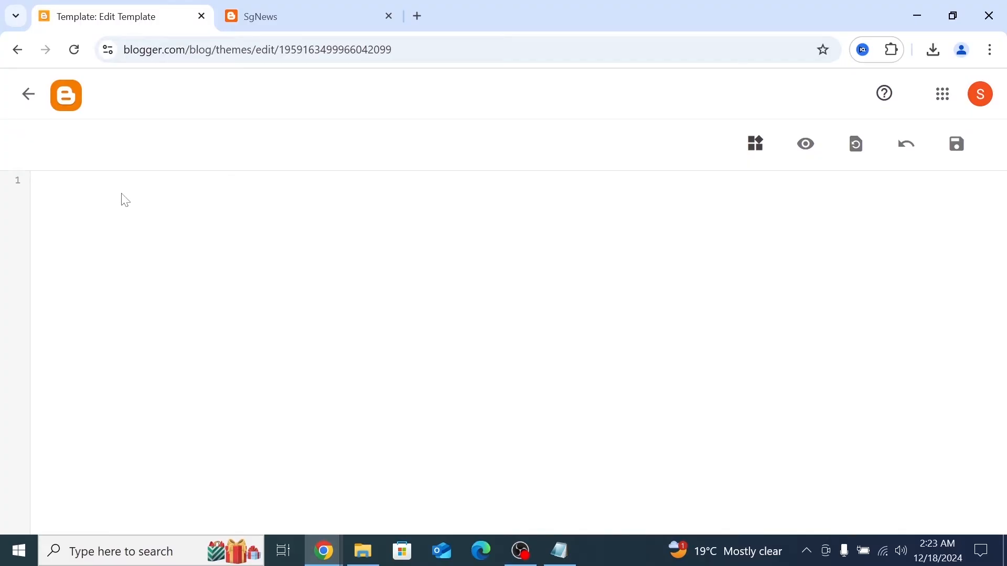
key("ctrl+v")
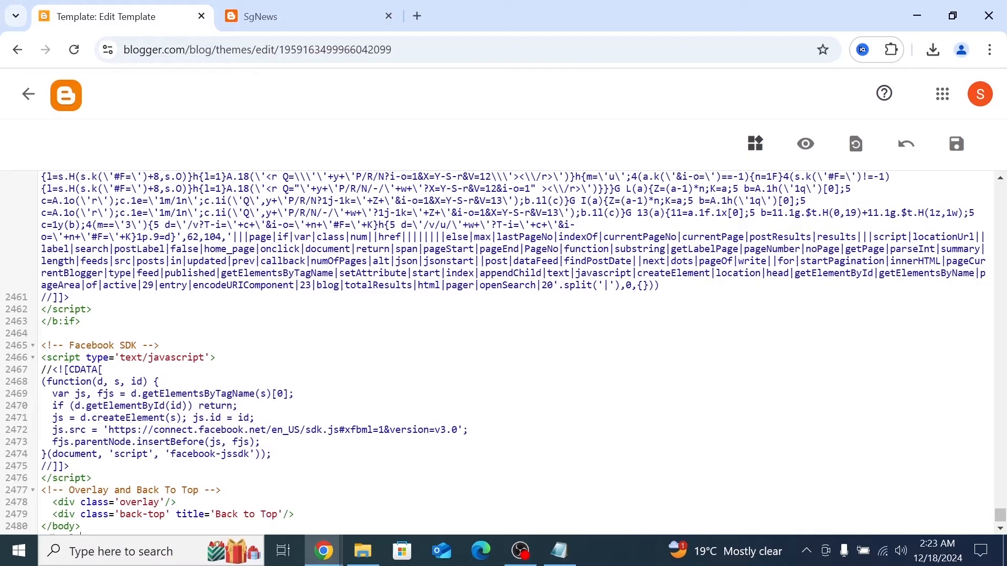
scroll(403, 351, "down", 1)
scroll(403, 351, "up", 4)
scroll(403, 352, "down", 1)
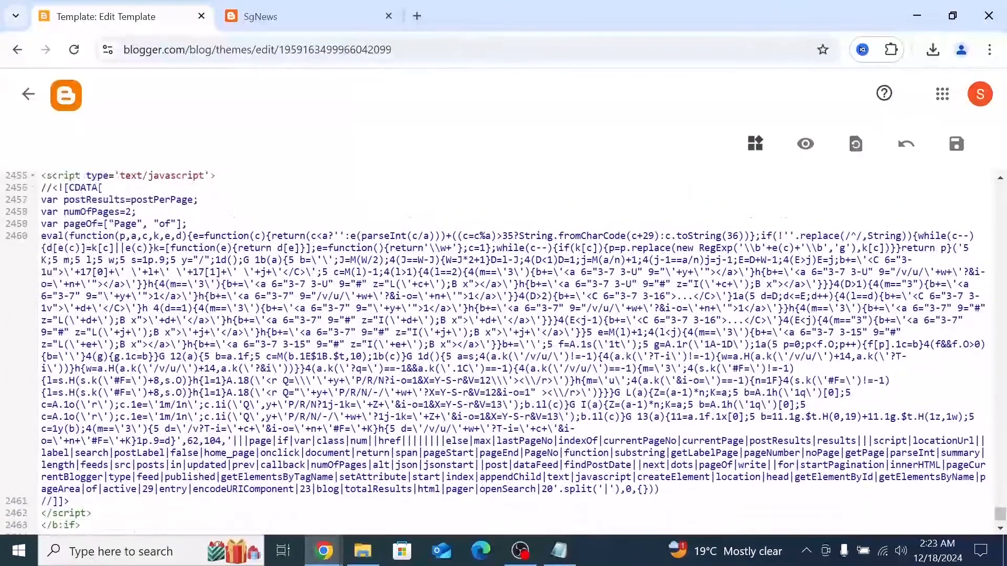
scroll(402, 351, "up", 1)
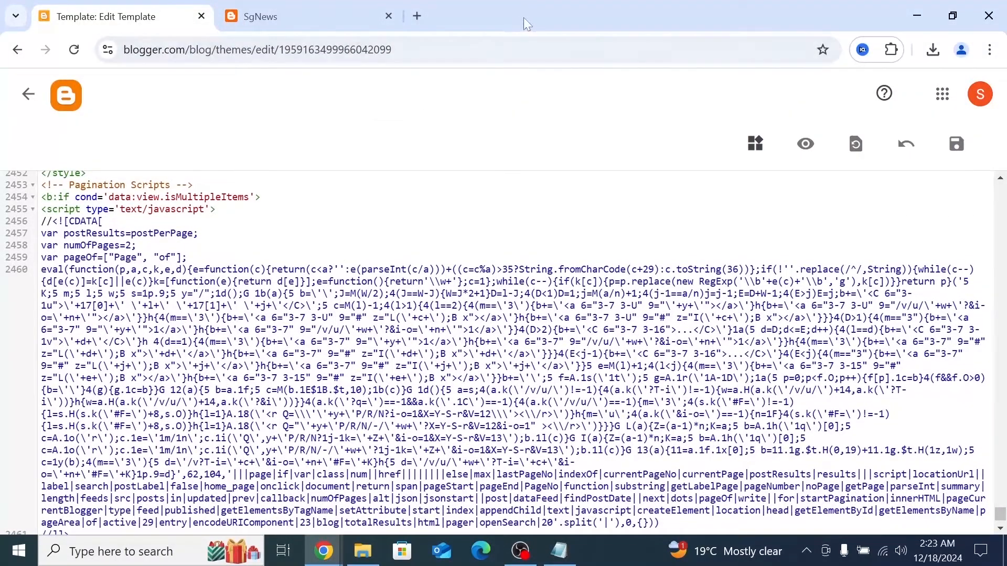
- Save the theme's edited HTML template
left_click_drag(479, 33, 295, 56)
left_click_drag(388, 53, 259, 79)
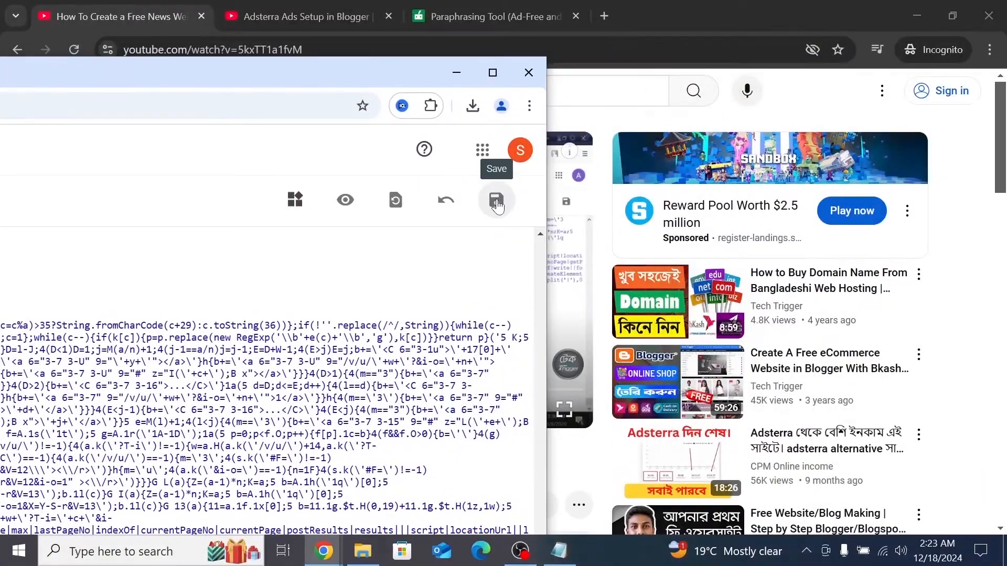
left_click(497, 205)
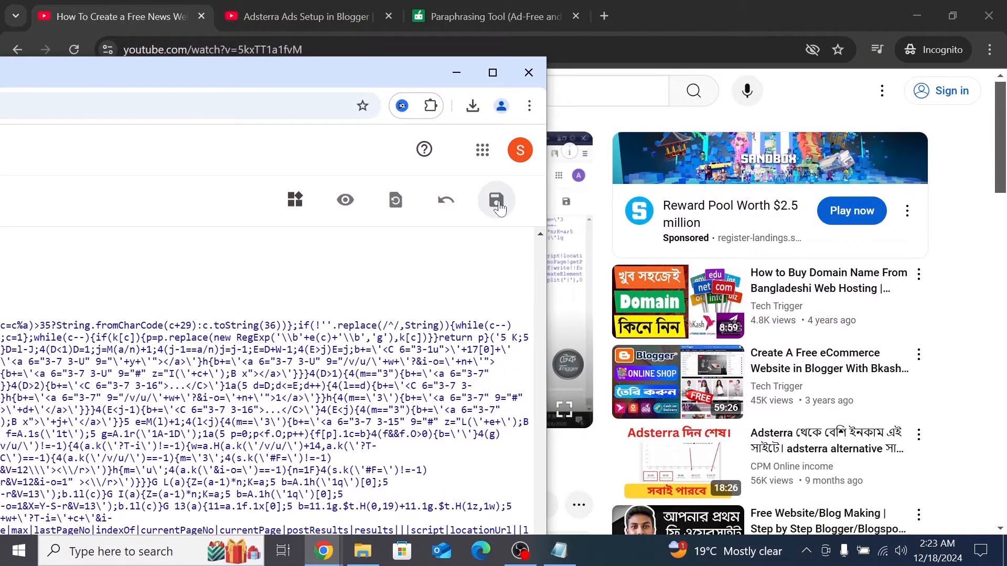
- Maximize the Blogger window, switch to the live SgNews blog and reload it with the new template
left_click(492, 73)
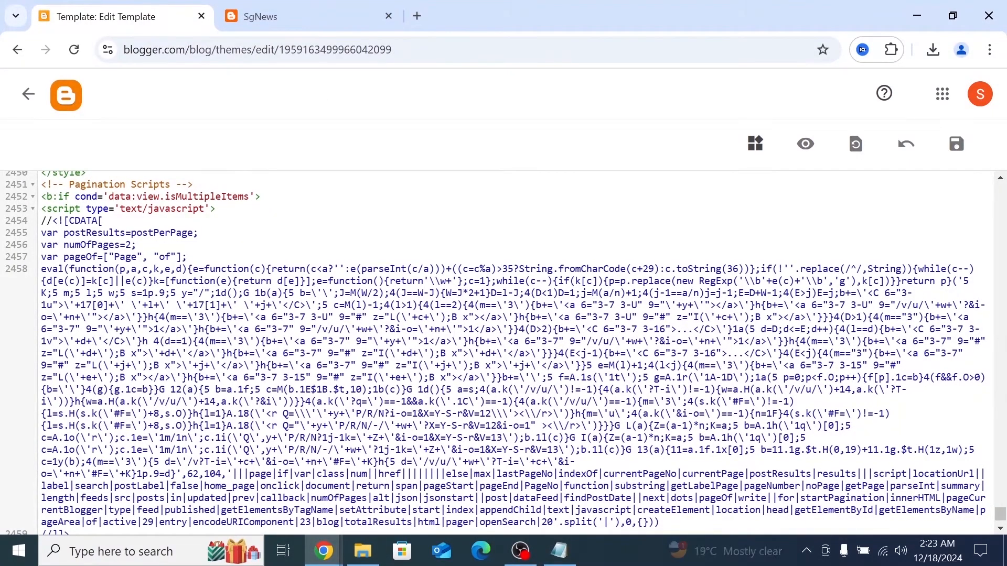
scroll(504, 351, "up", 14)
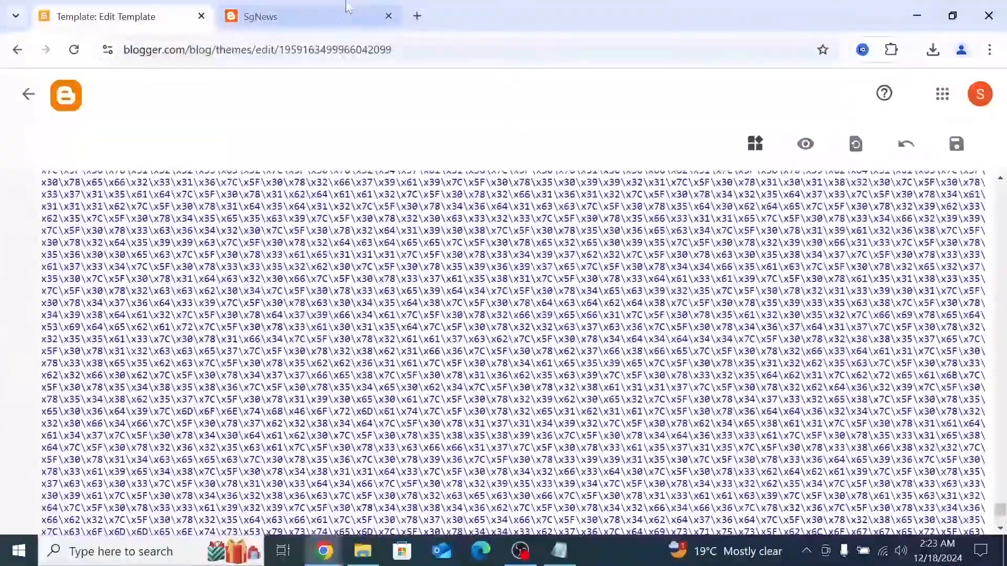
left_click(335, 13)
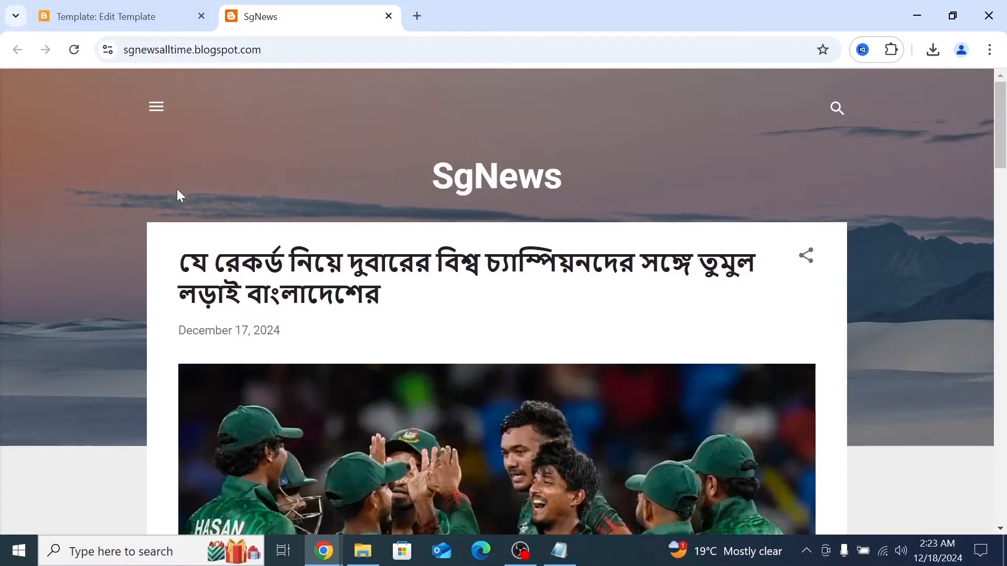
left_click(75, 51)
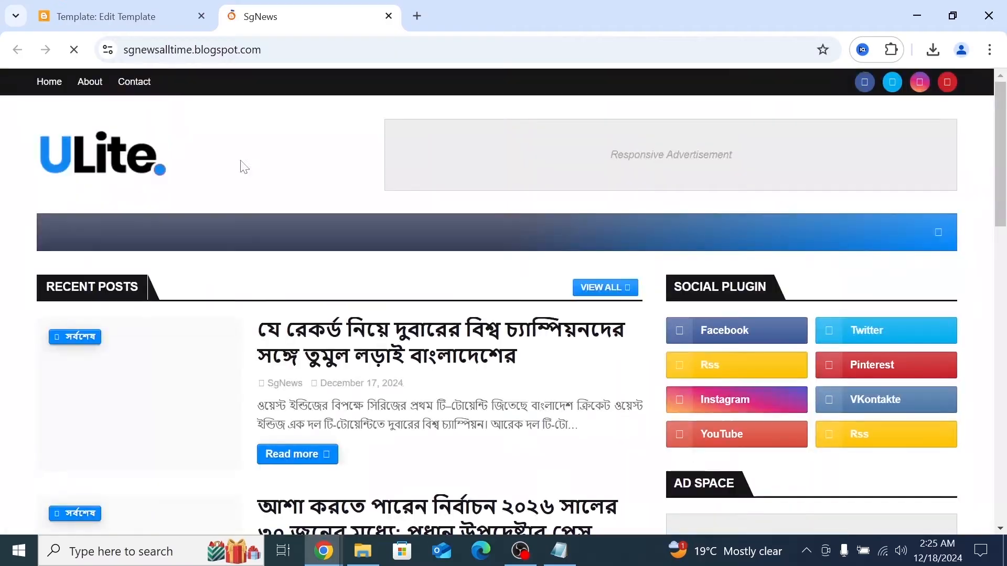
- Examine the reloaded SgNews homepage from header to footer, including the menus, recent posts, sidebar widgets and footer tags
scroll(297, 352, "down", 10)
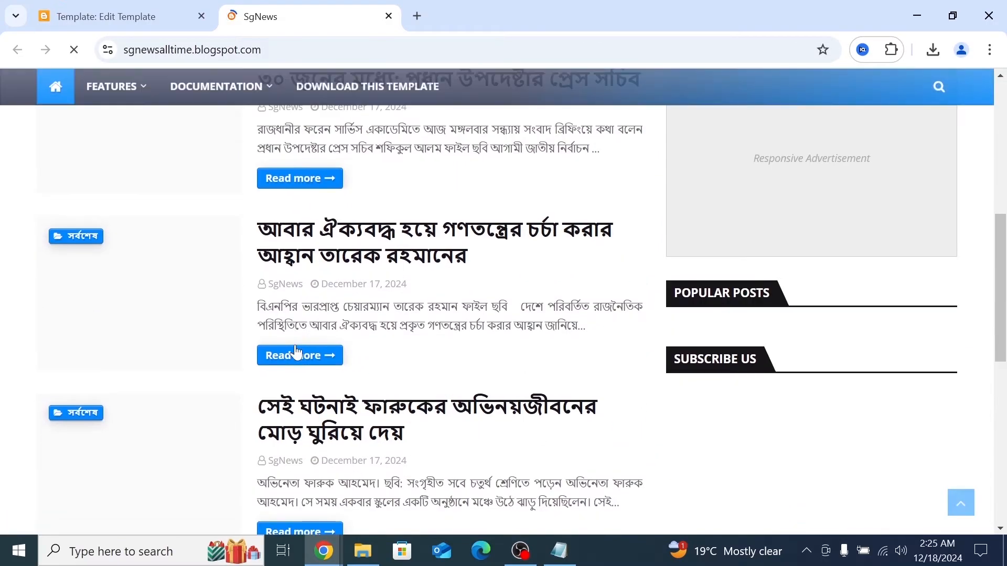
scroll(297, 353, "down", 5)
scroll(292, 351, "up", 15)
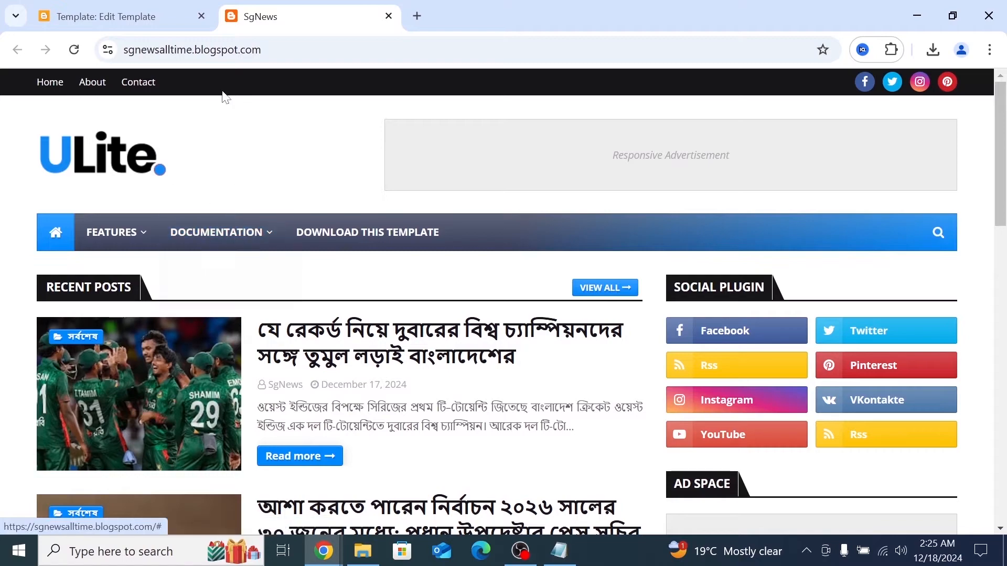
scroll(162, 169, "down", 6)
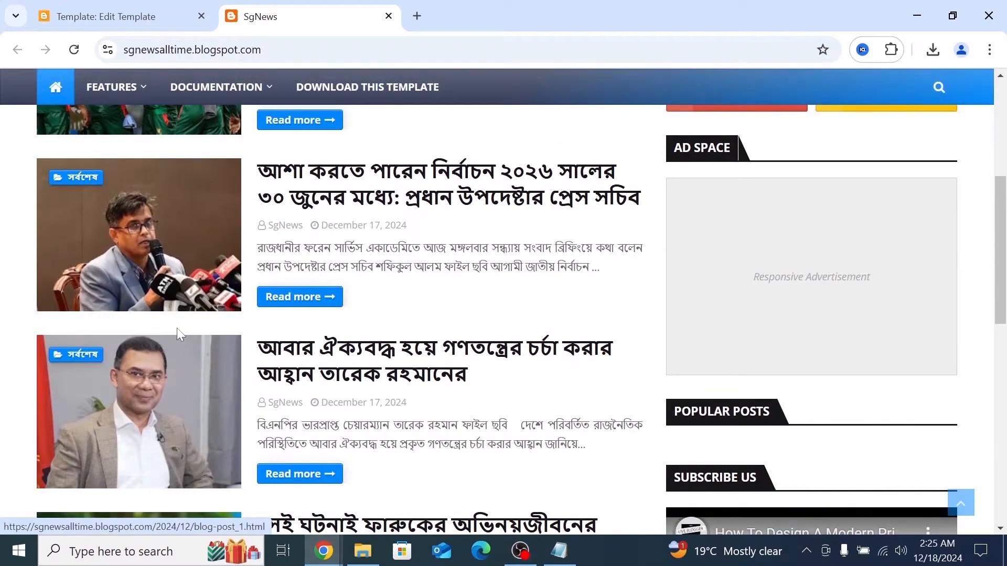
scroll(177, 330, "up", 5)
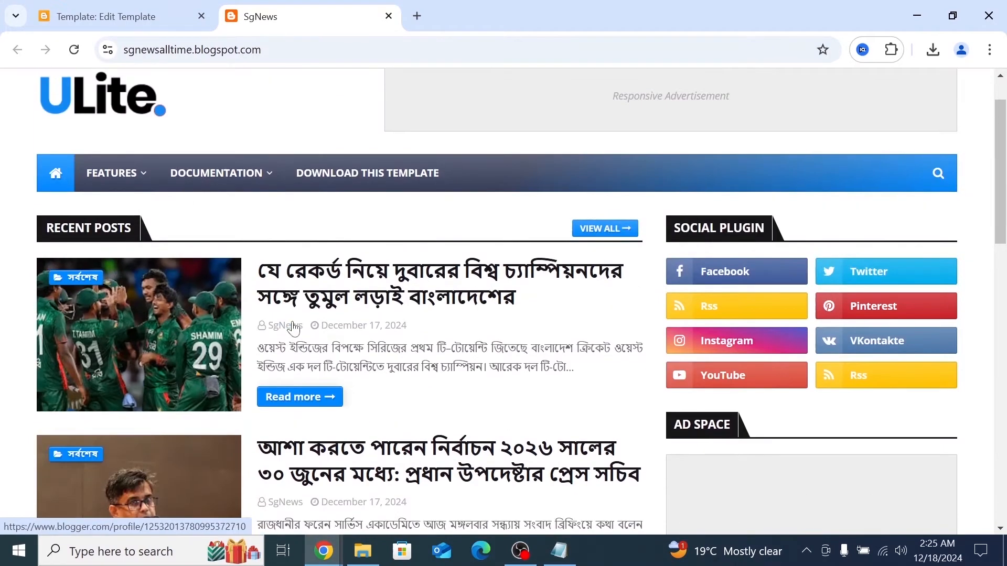
scroll(294, 329, "down", 6)
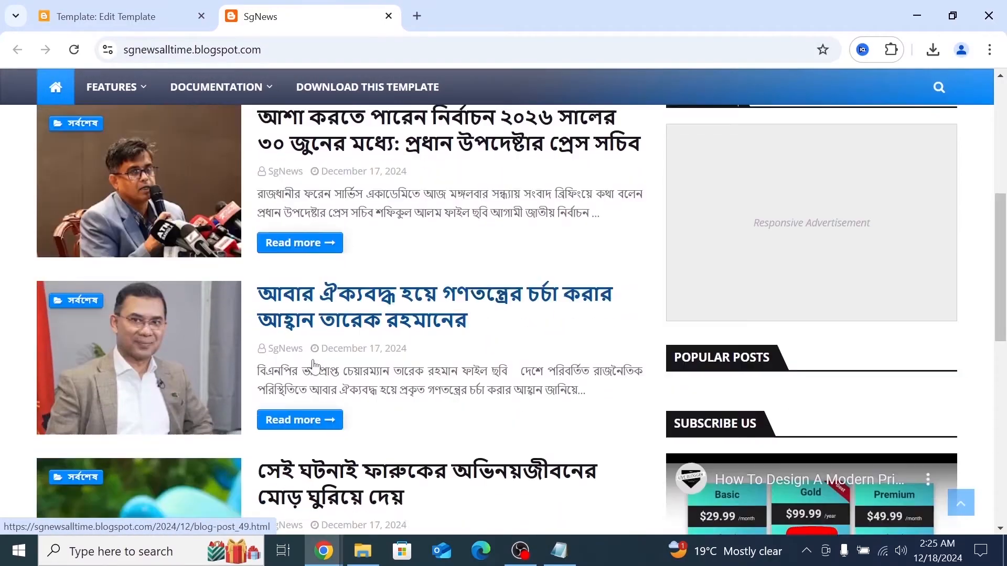
scroll(313, 365, "down", 2)
scroll(210, 212, "down", 4)
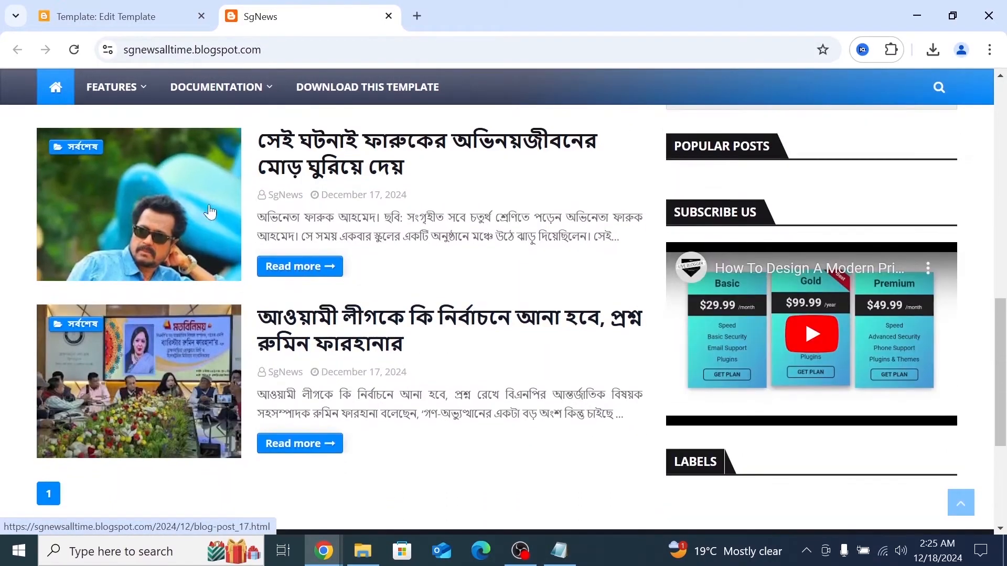
scroll(300, 328, "down", 4)
scroll(299, 328, "down", 7)
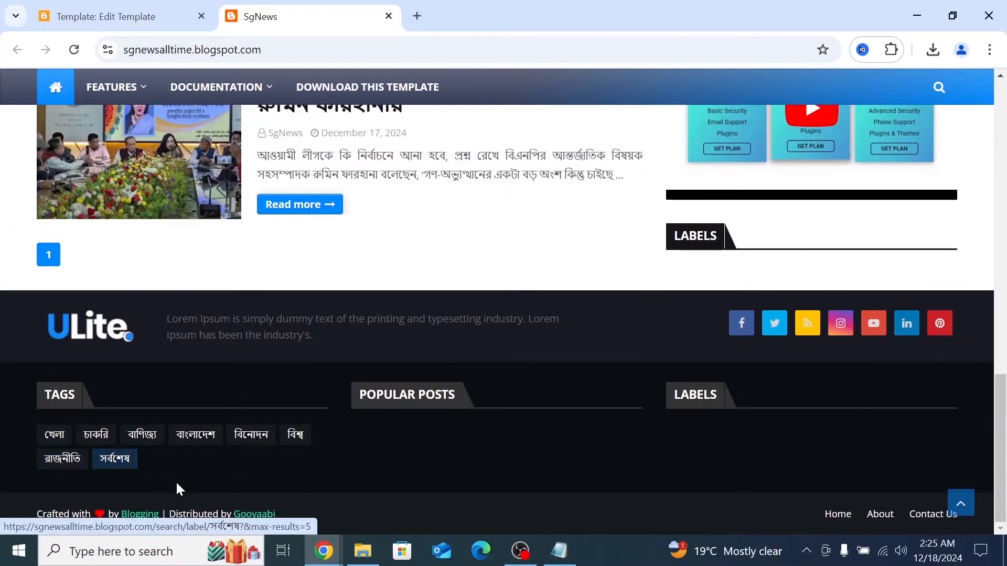
scroll(316, 434, "up", 10)
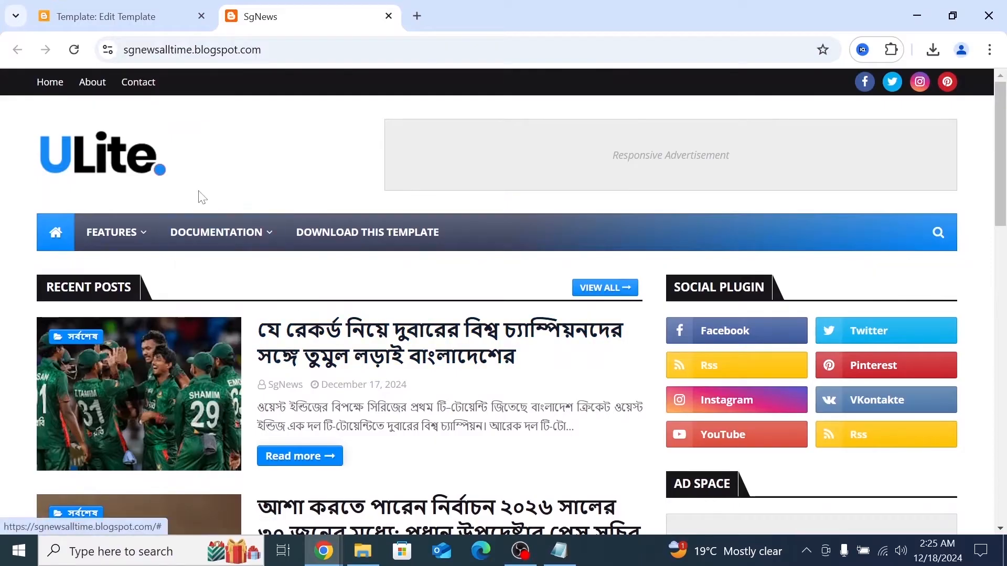
mouse_move(205, 273)
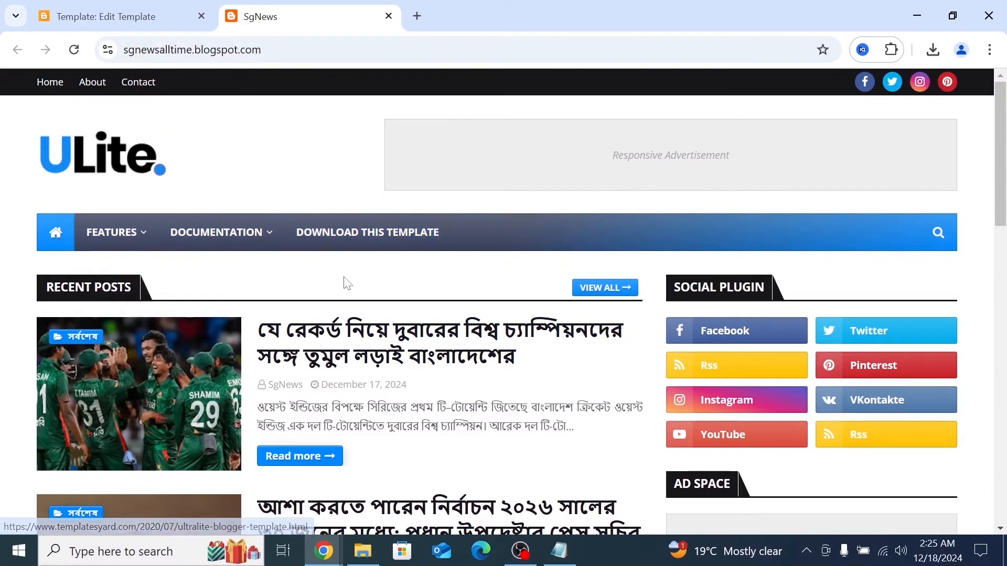
scroll(325, 275, "down", 2)
scroll(309, 268, "up", 2)
left_click_drag(508, 8, 429, 38)
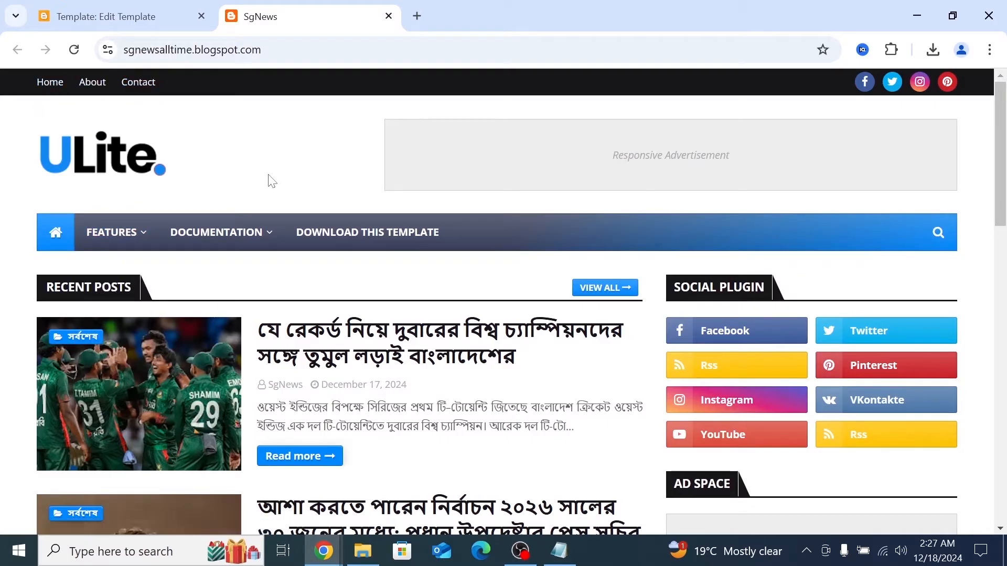
- Leave the template's HTML editor for the SgNews Theme page and reload that page
left_click(126, 17)
left_click(29, 96)
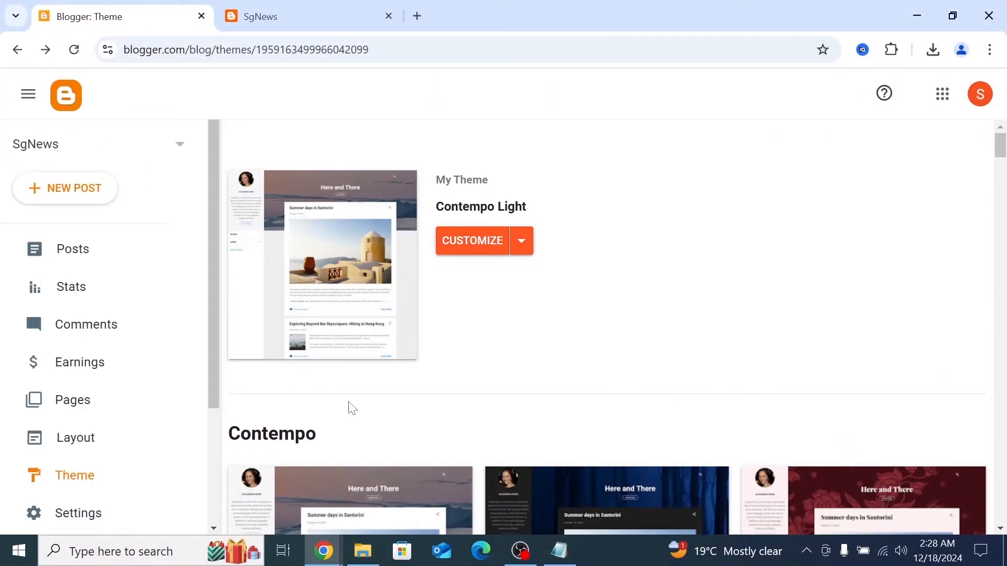
left_click(521, 240)
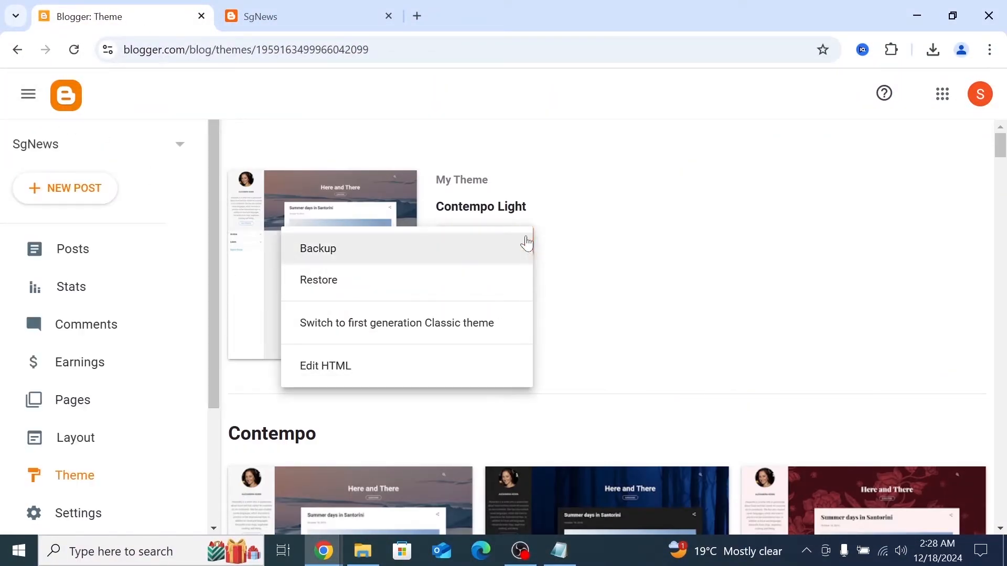
left_click(432, 418)
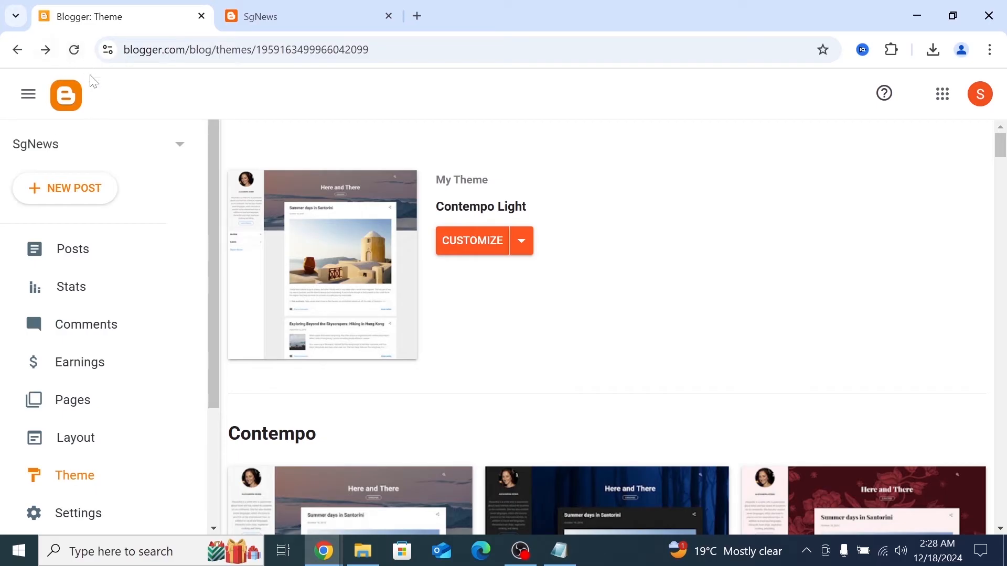
left_click(74, 50)
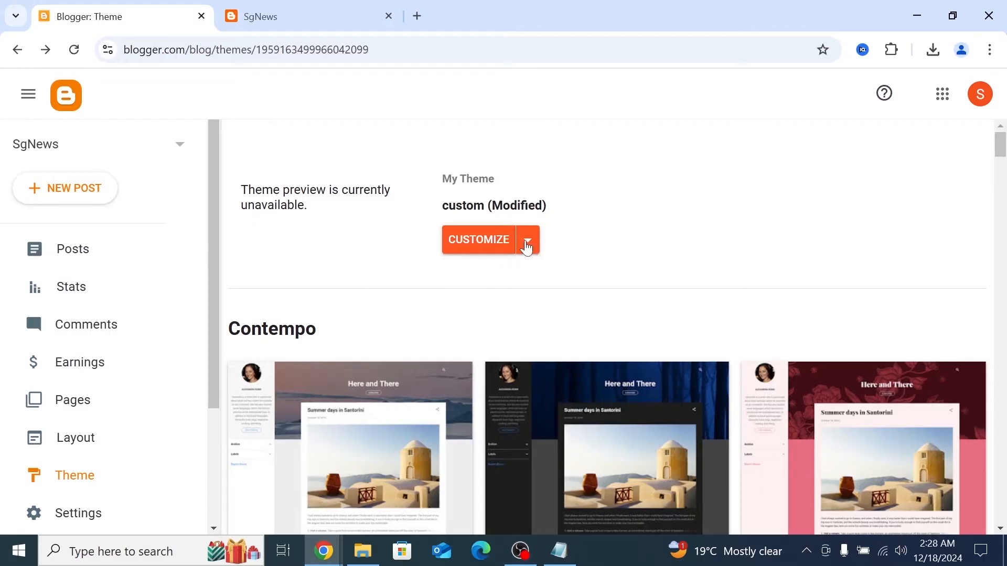
- Set the theme's mobile settings to show the Desktop theme on mobile devices and save them
left_click(527, 244)
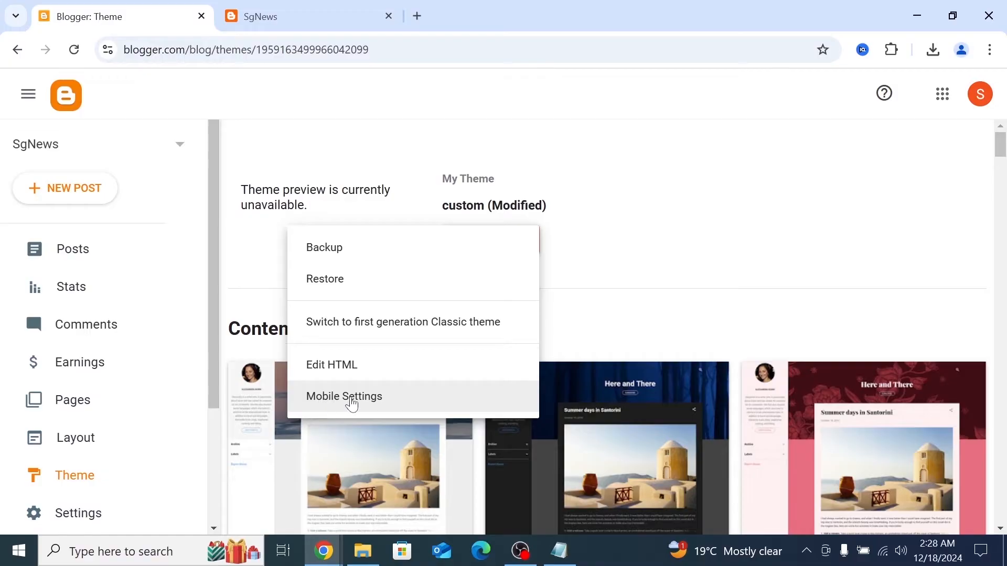
left_click(369, 396)
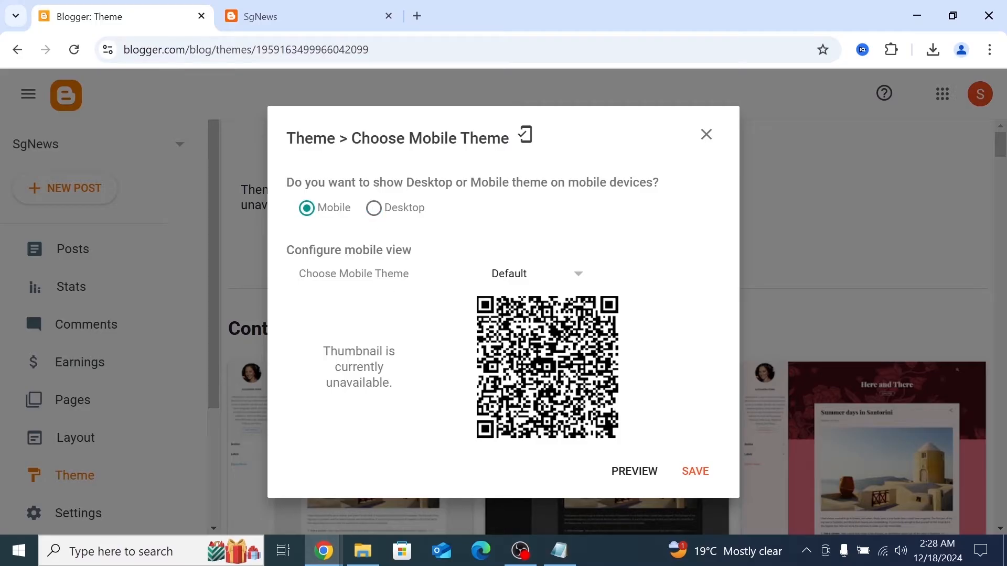
left_click(374, 209)
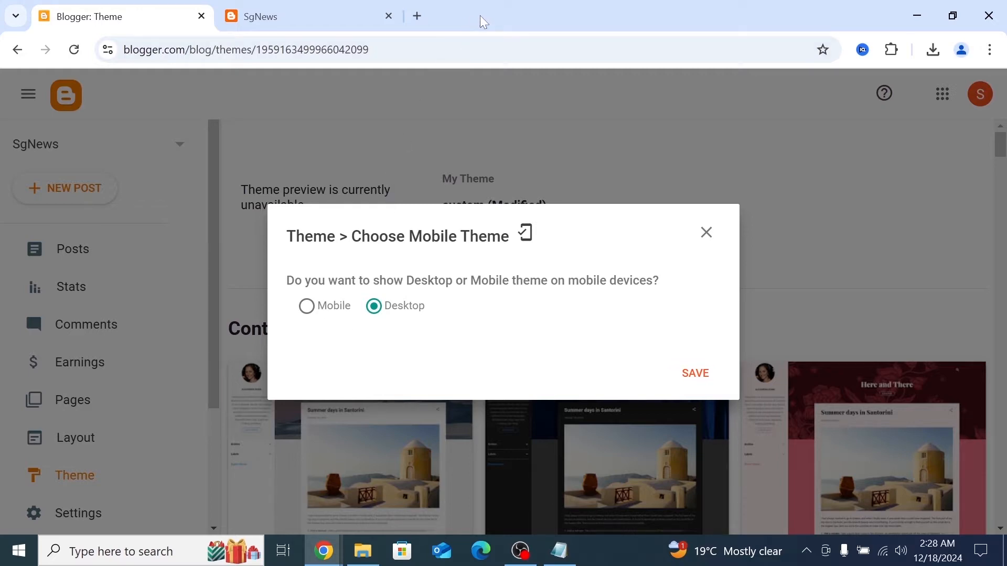
left_click_drag(484, 22, 213, 27)
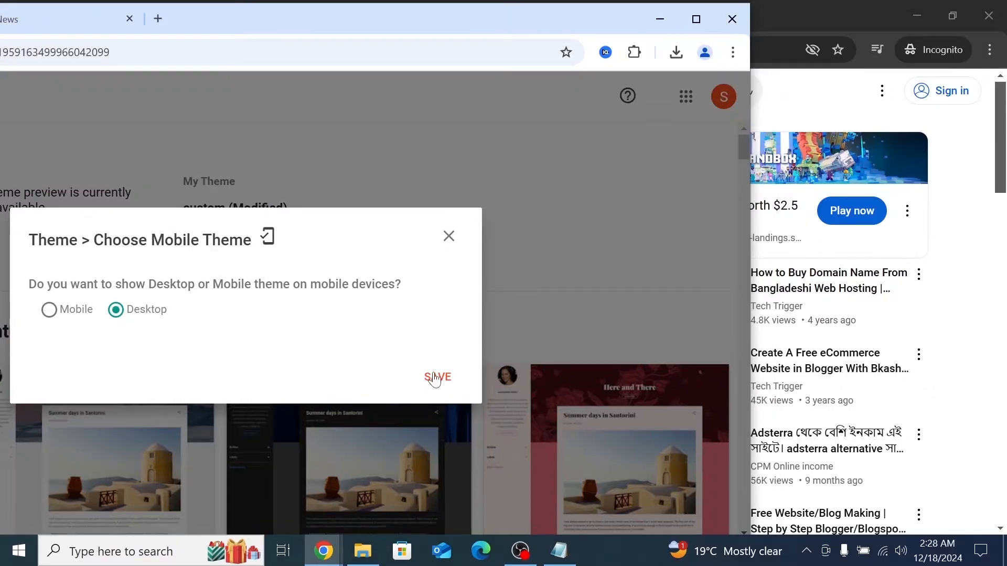
left_click(434, 378)
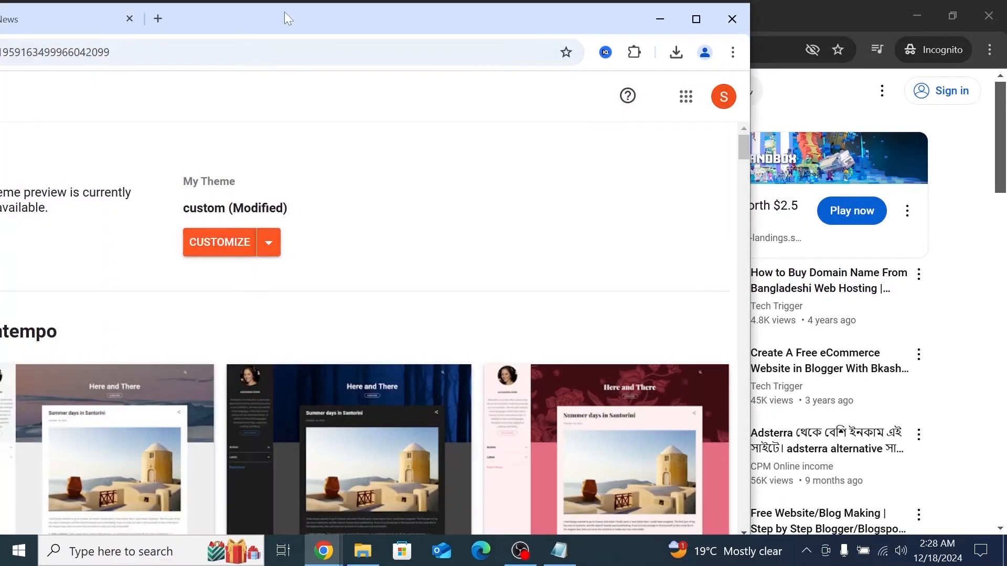
double_click(284, 12)
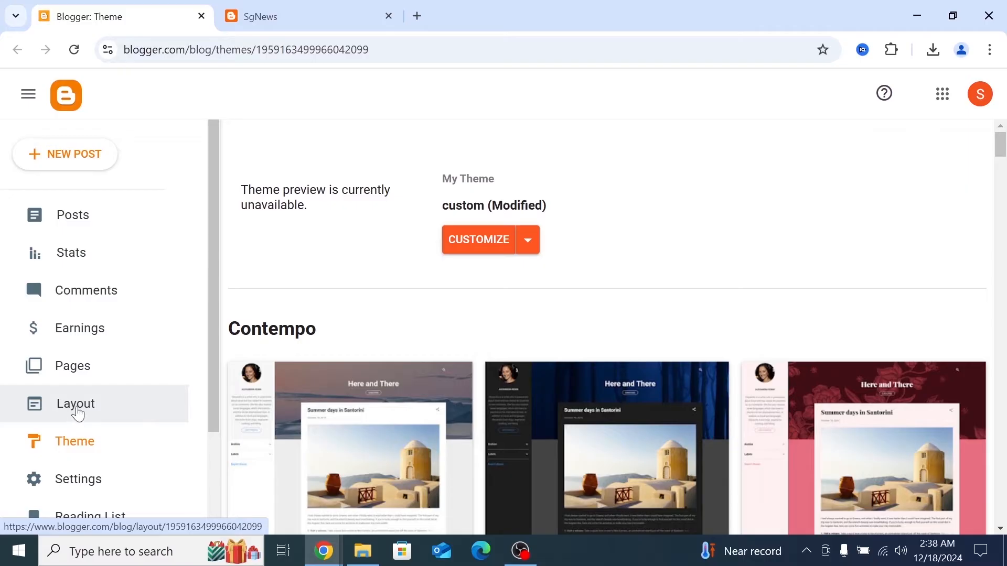
- Open the SgNews blog's Layout and compare its Top Navigation section with the header links on the live blog
left_click(77, 407)
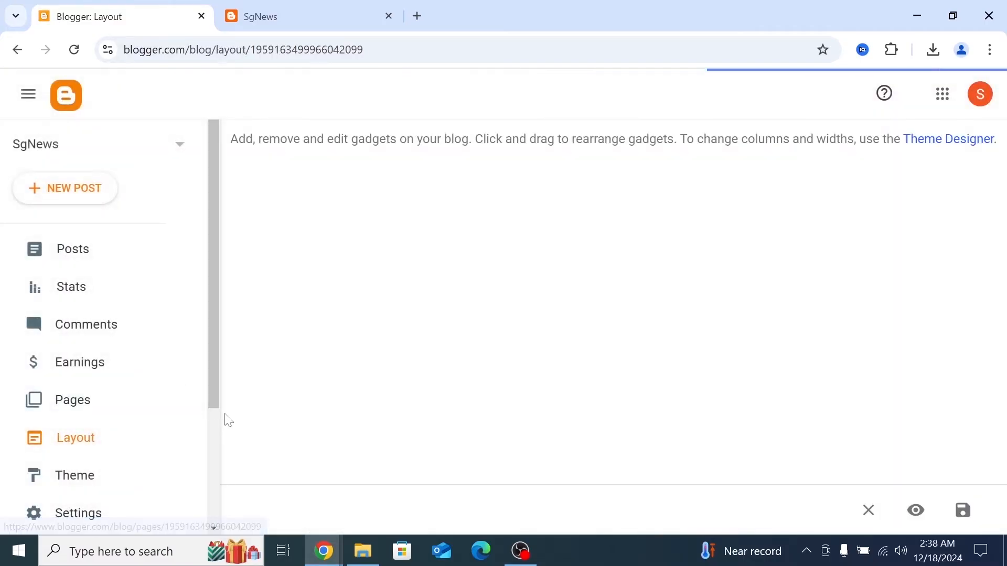
scroll(391, 370, "down", 2)
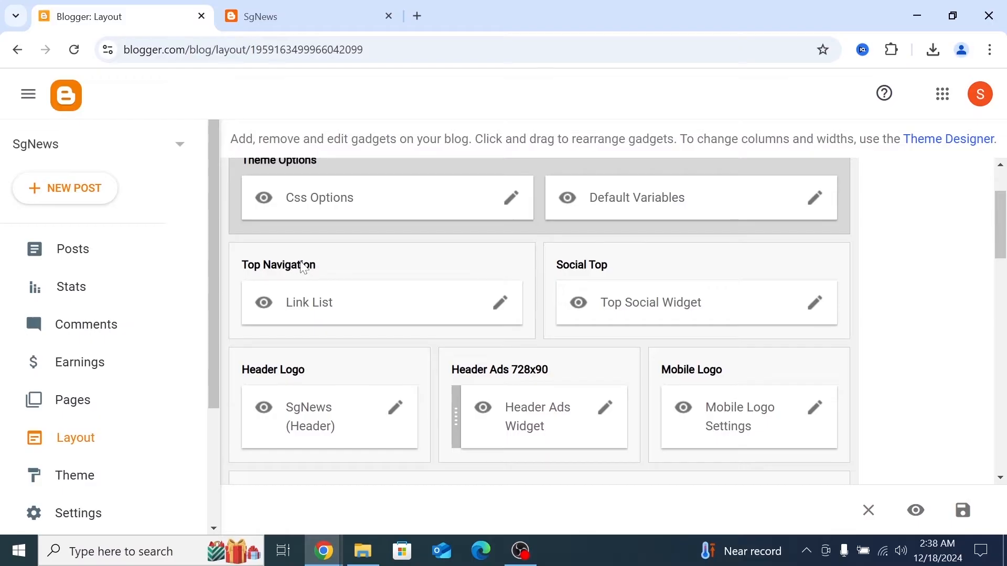
left_click(286, 9)
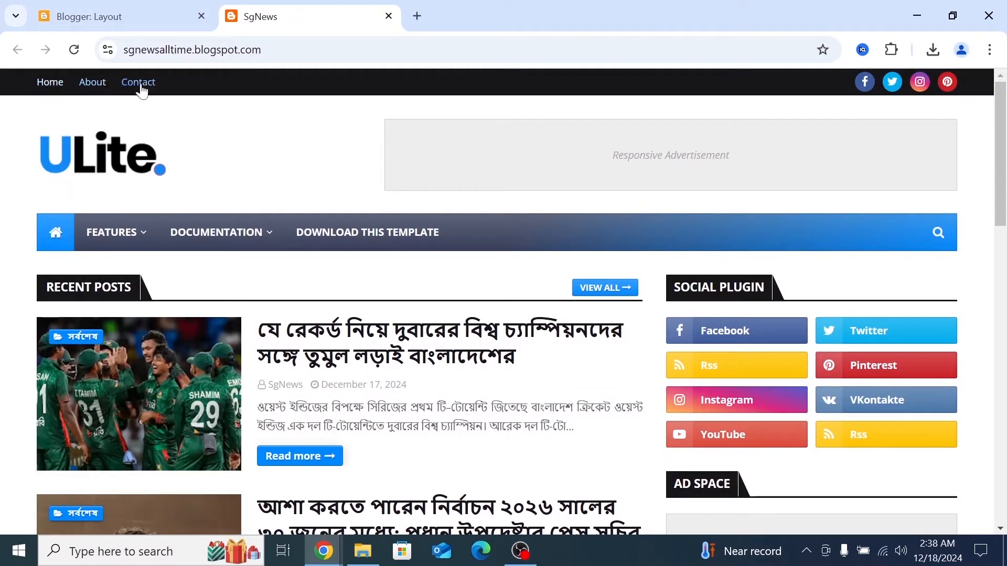
left_click(116, 10)
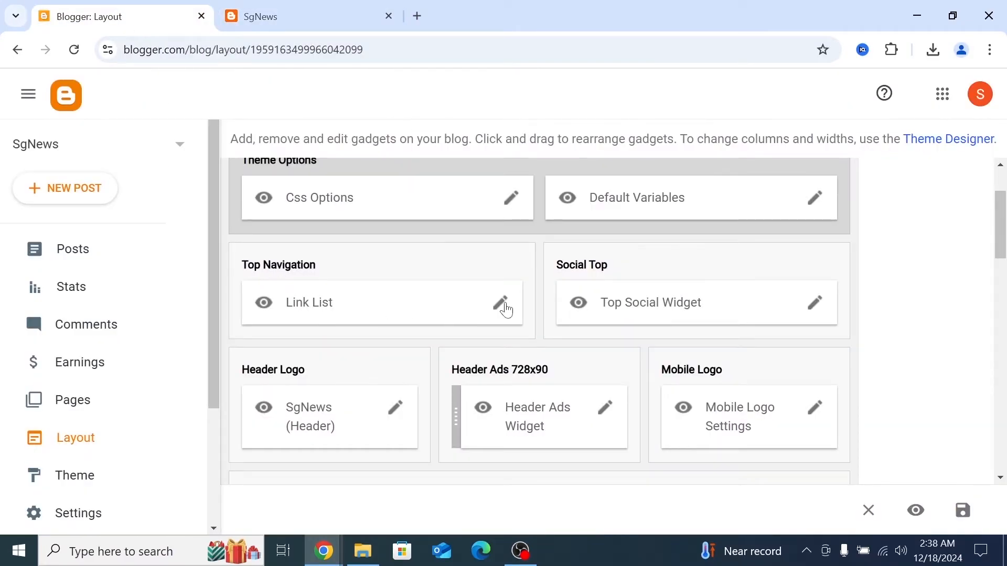
- Open the Top Navigation Link List gadget's configuration and review its Home, About and Contact links
left_click(502, 304)
scroll(430, 379, "down", 5)
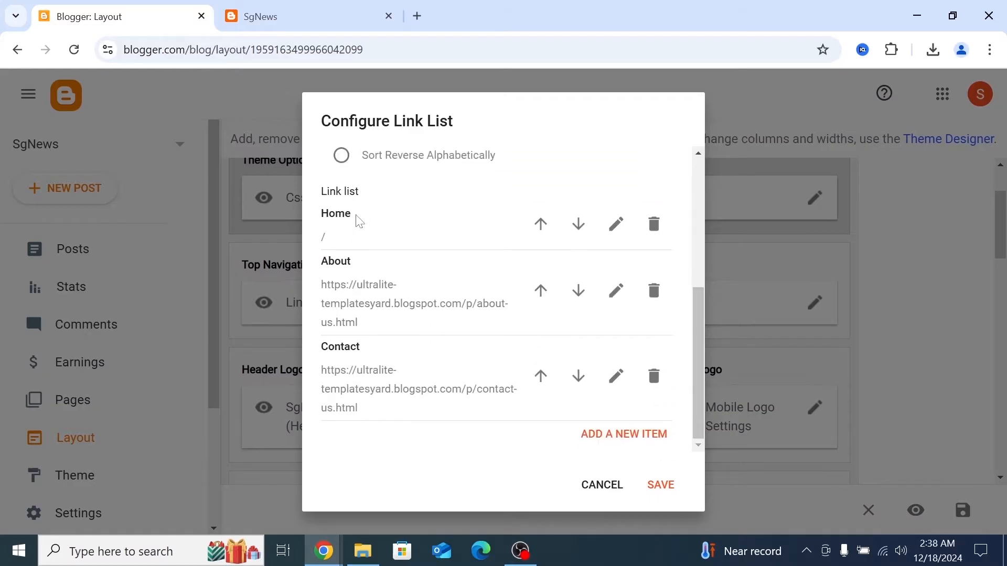
left_click_drag(358, 221, 322, 223)
left_click(359, 235)
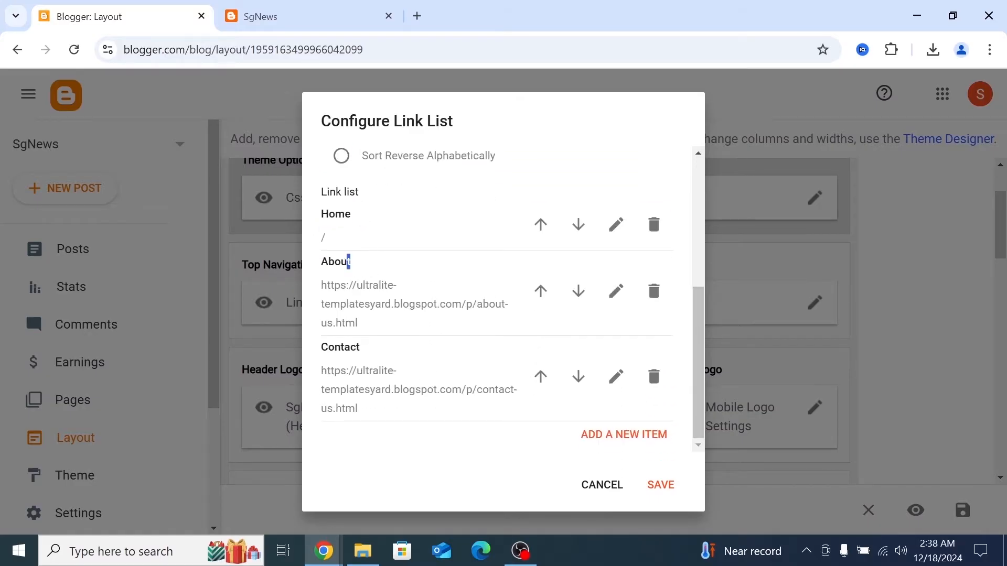
left_click_drag(349, 261, 315, 270)
left_click_drag(360, 348, 319, 348)
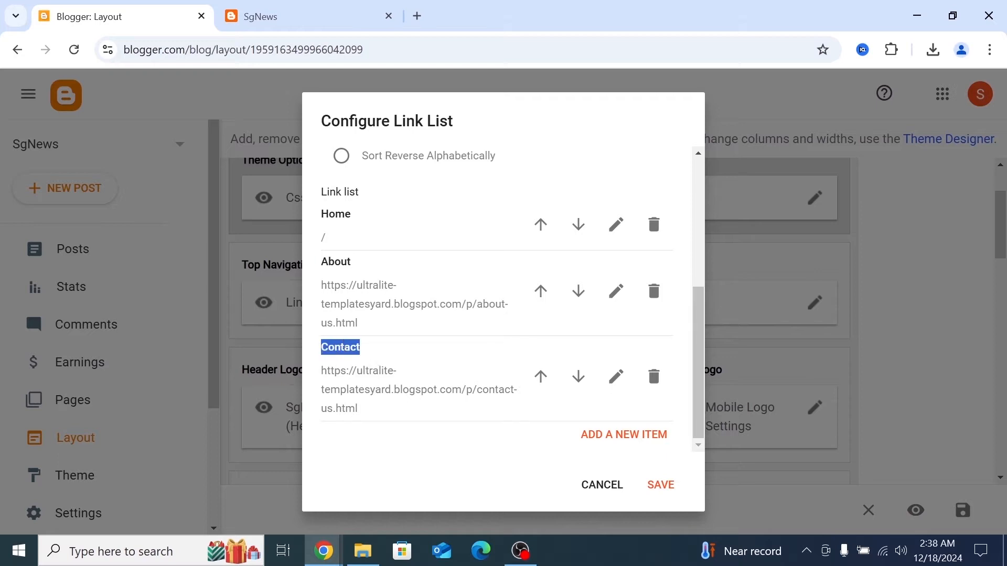
left_click(366, 344)
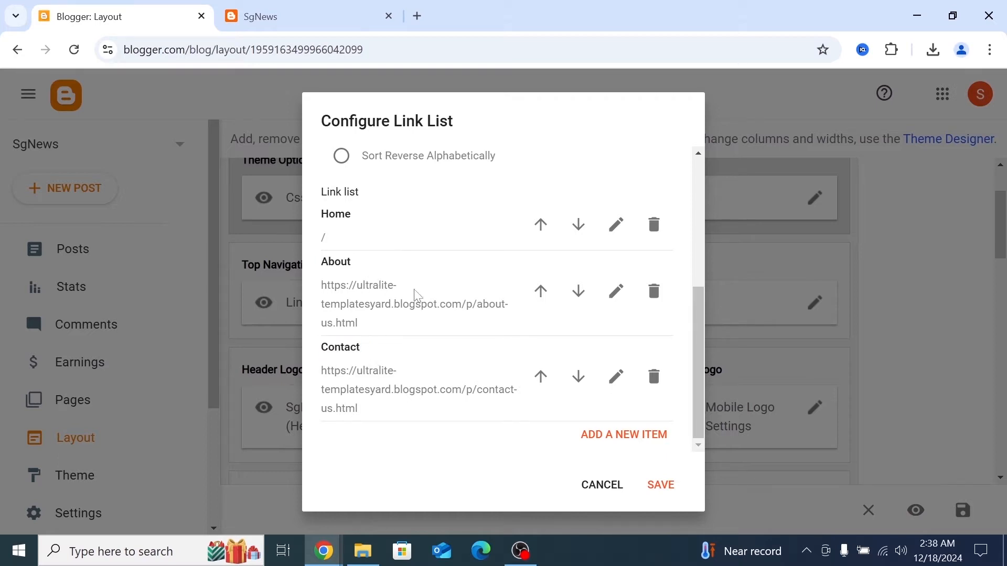
- Open the Home, About and Contact entries of the link list for editing and examine their site names and URLs
left_click_drag(499, 31, 370, 40)
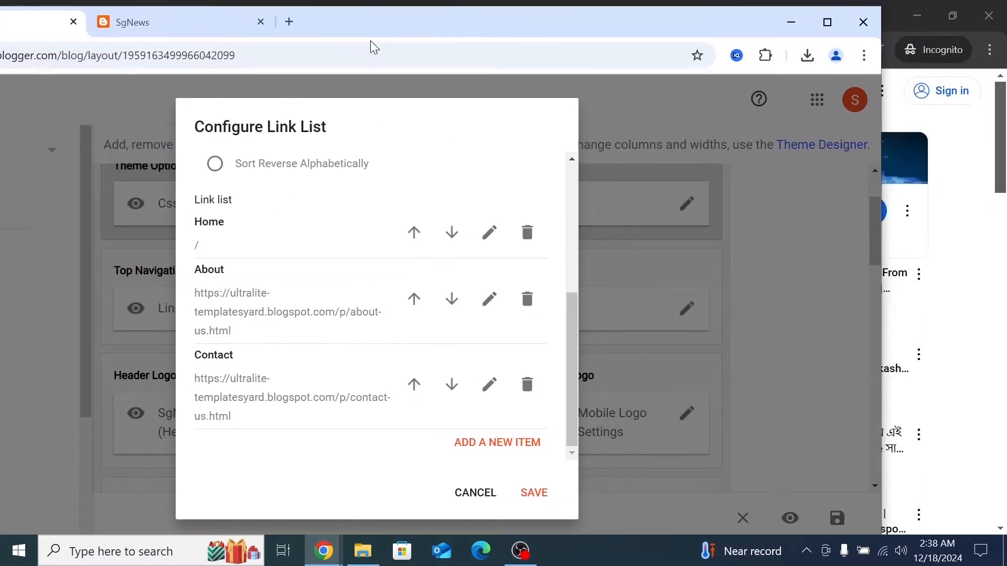
left_click(489, 233)
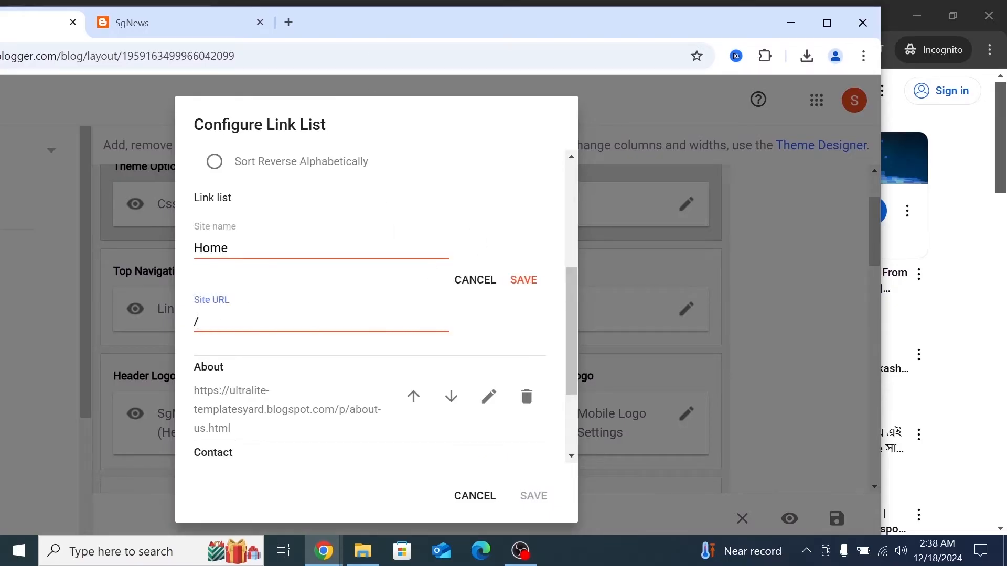
scroll(378, 357, "down", 2)
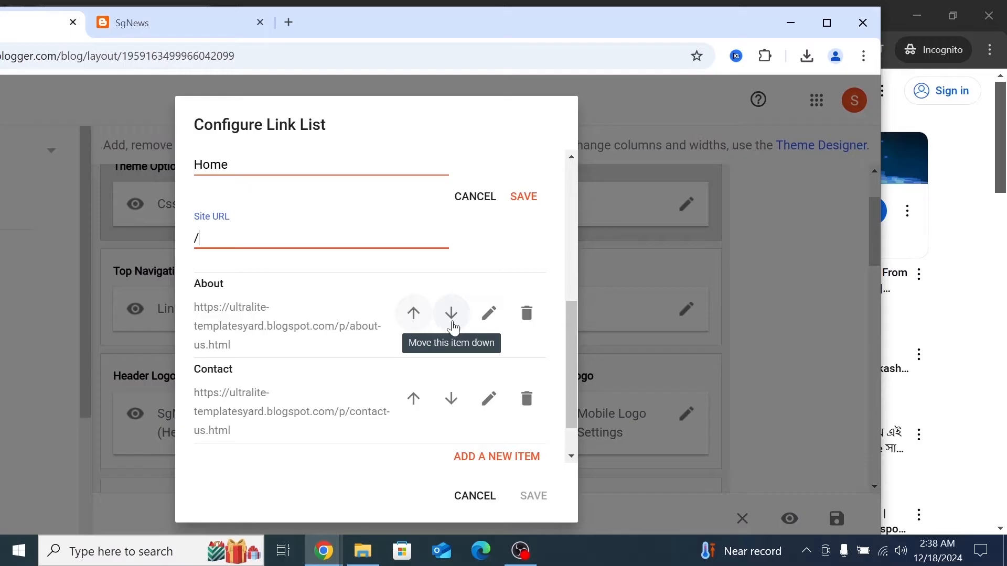
left_click(489, 313)
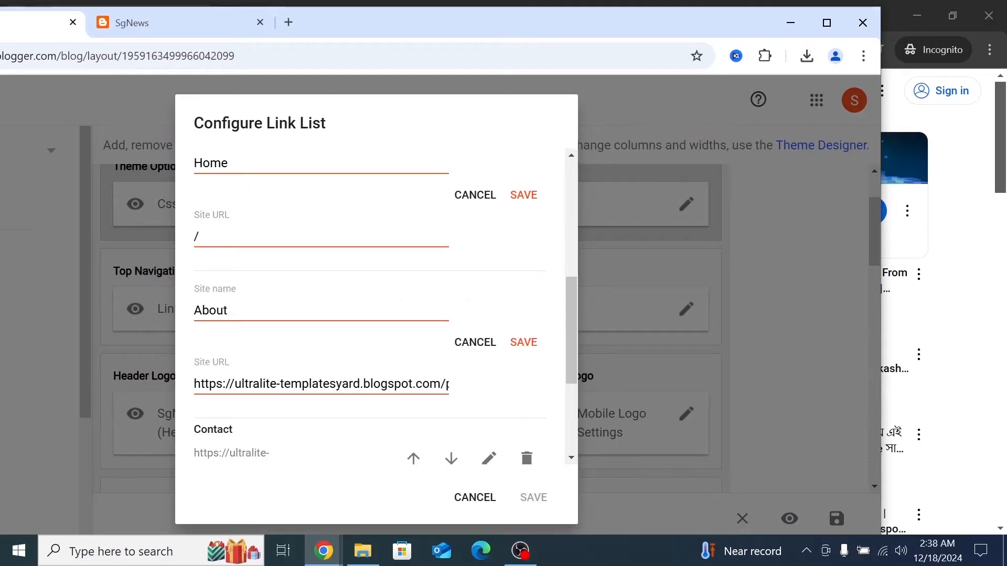
triple_click(320, 384)
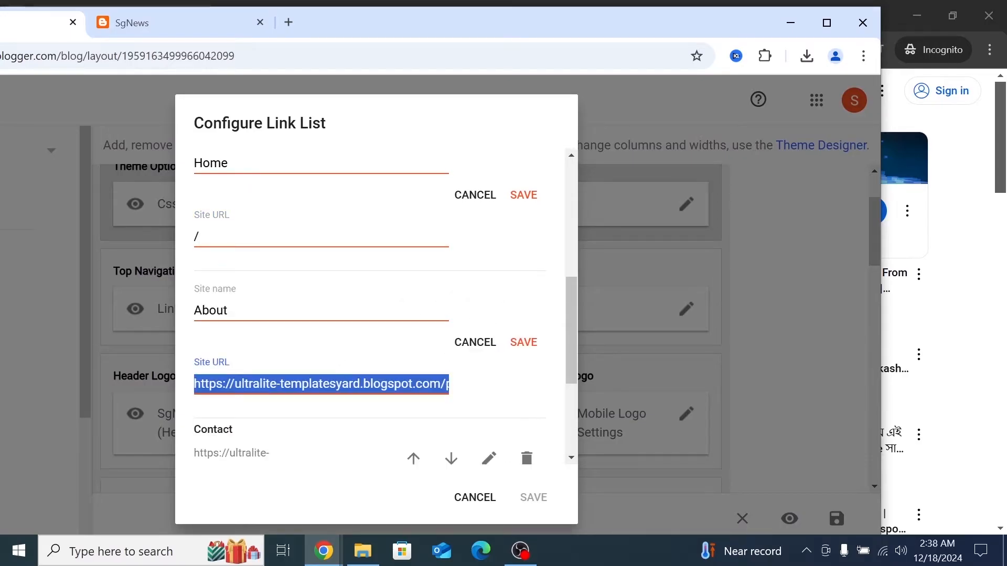
left_click(337, 384)
scroll(338, 398, "down", 2)
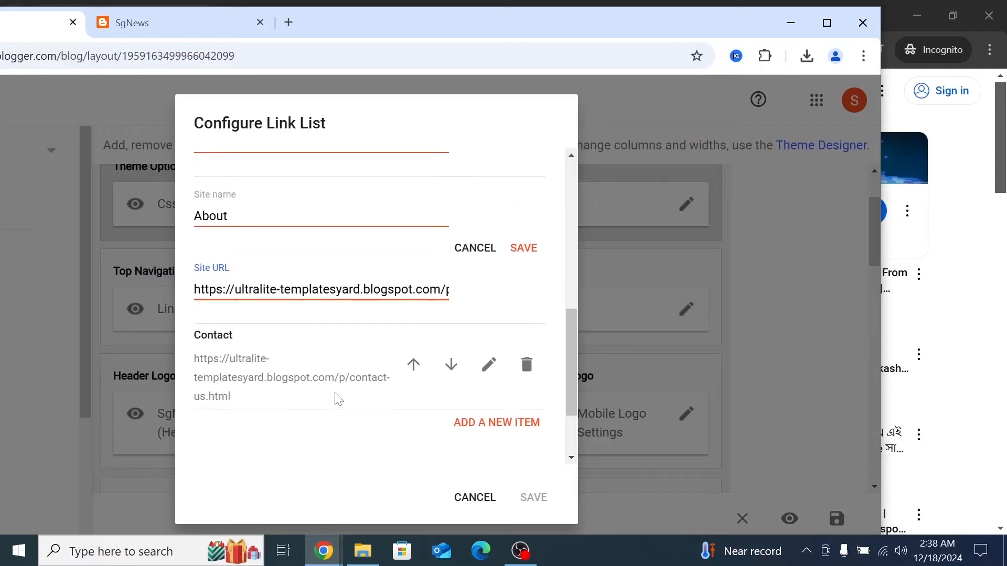
left_click(488, 365)
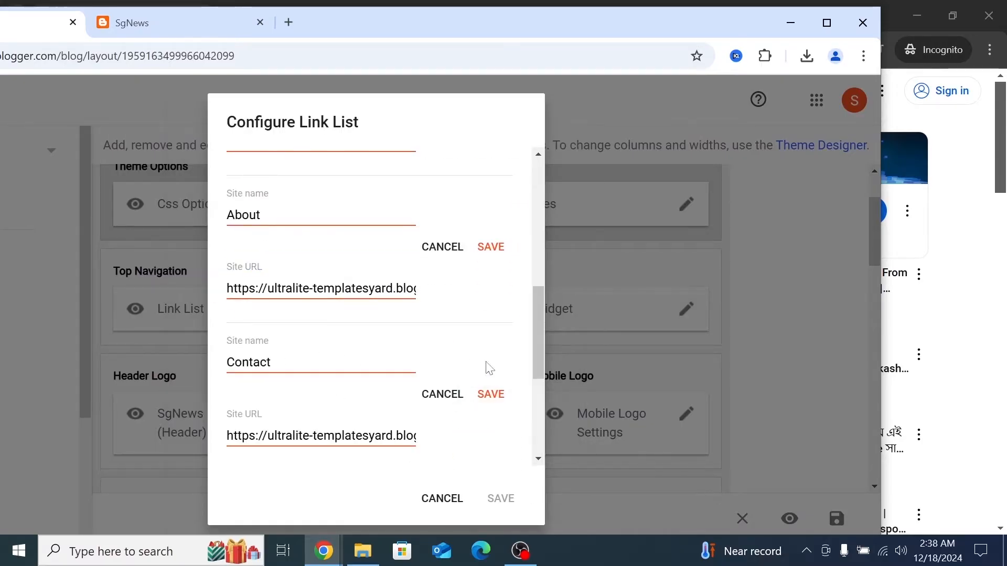
scroll(321, 397, "down", 2)
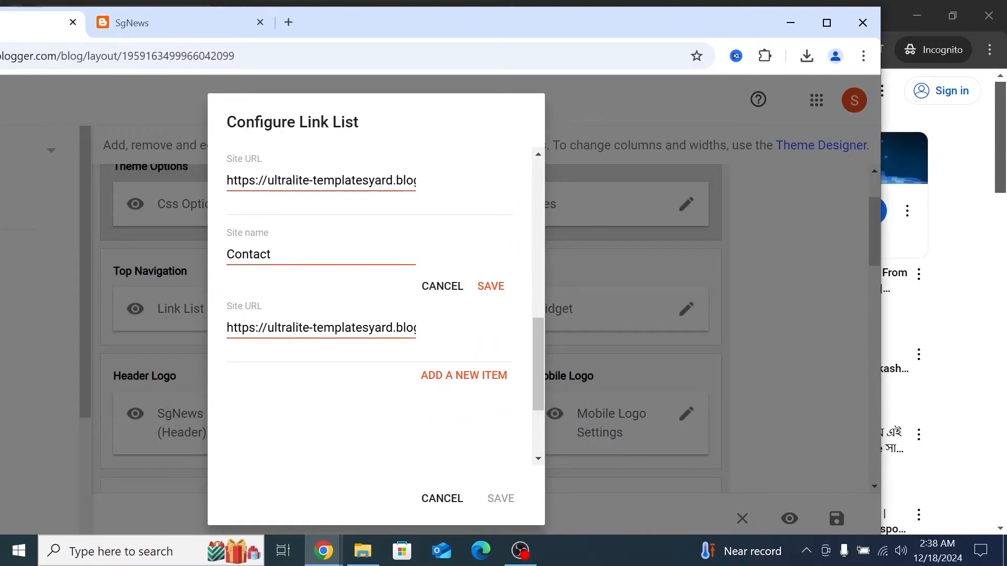
left_click(323, 330)
scroll(354, 421, "up", 1)
scroll(353, 423, "up", 3)
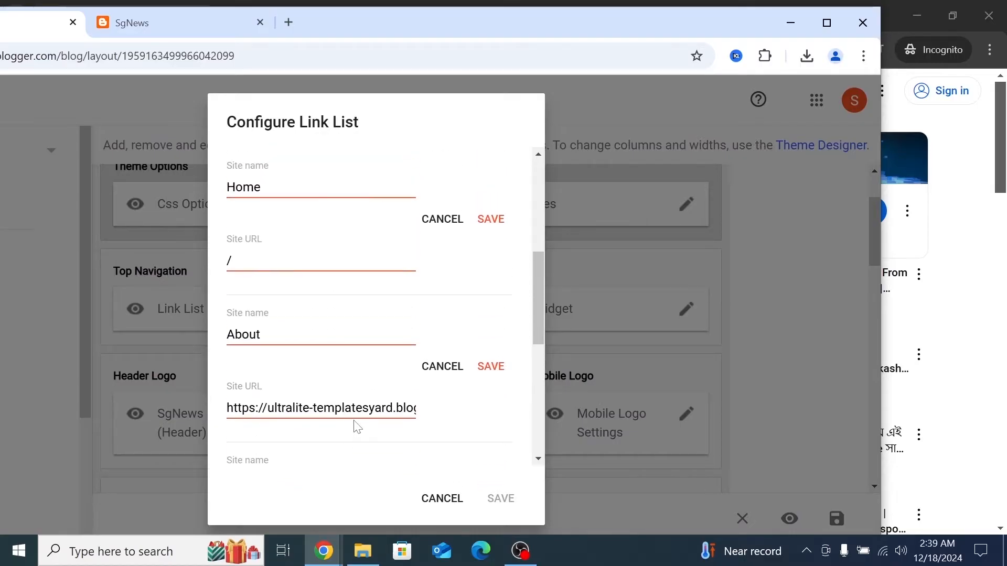
scroll(353, 422, "down", 1)
scroll(353, 423, "up", 1)
scroll(372, 388, "down", 3)
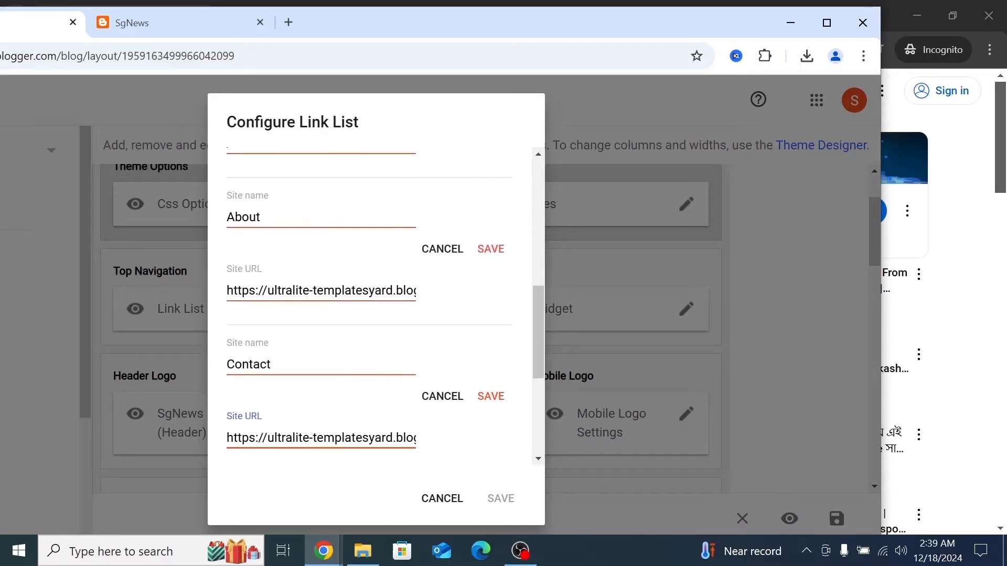
- Discard the open Contact, About and Home entry edits and close the Link List configuration without saving
left_click(425, 400)
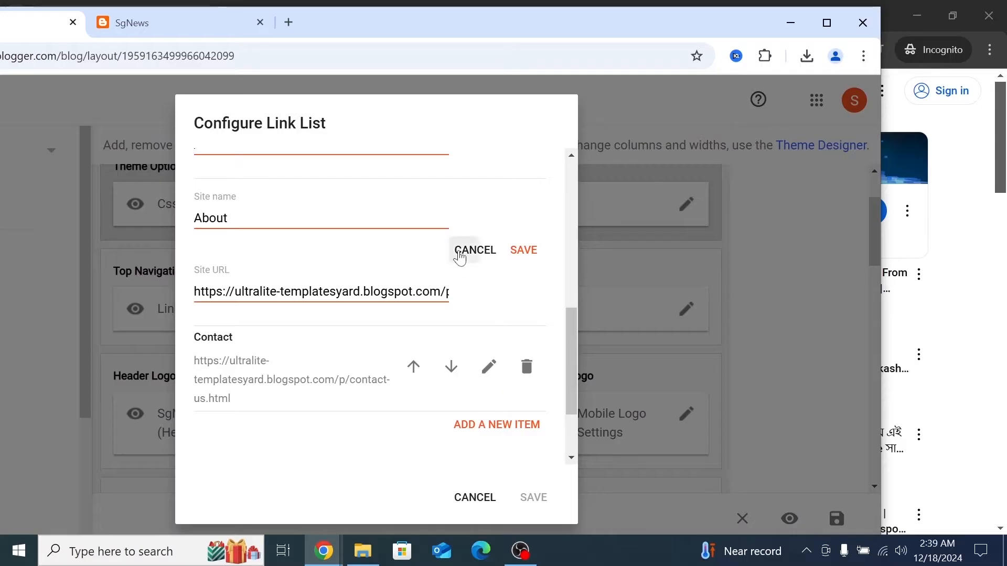
left_click(457, 252)
scroll(459, 328, "up", 3)
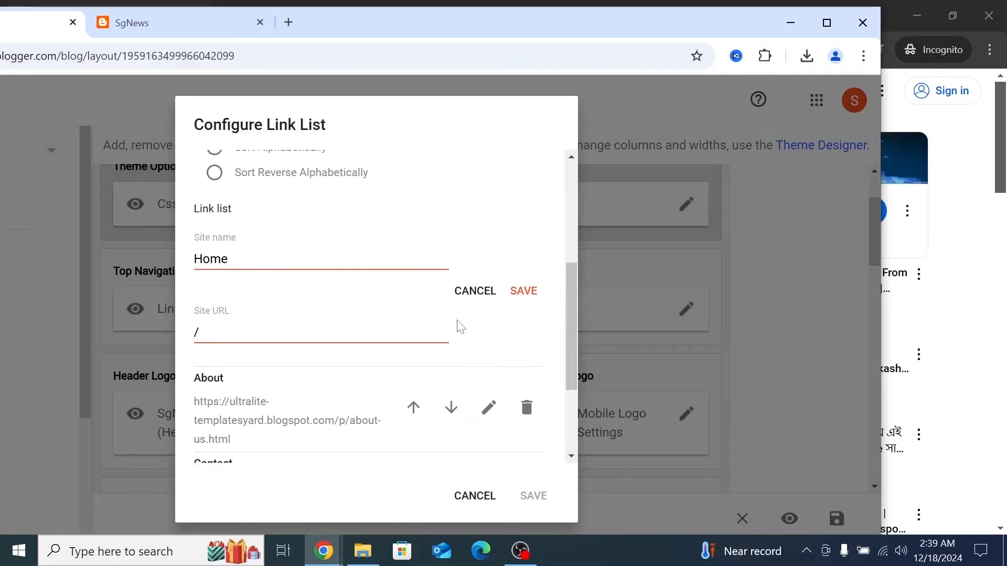
left_click(474, 292)
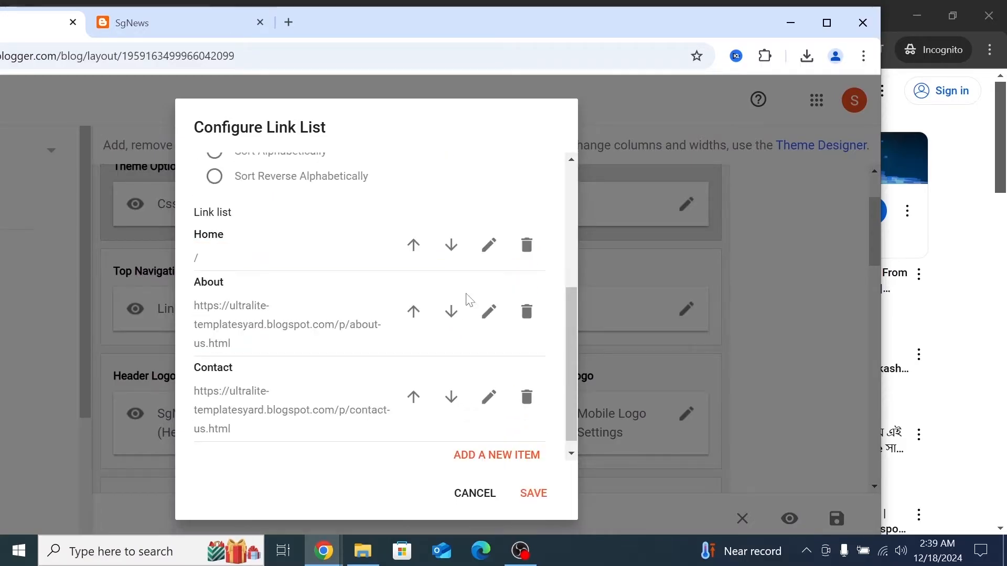
left_click(463, 496)
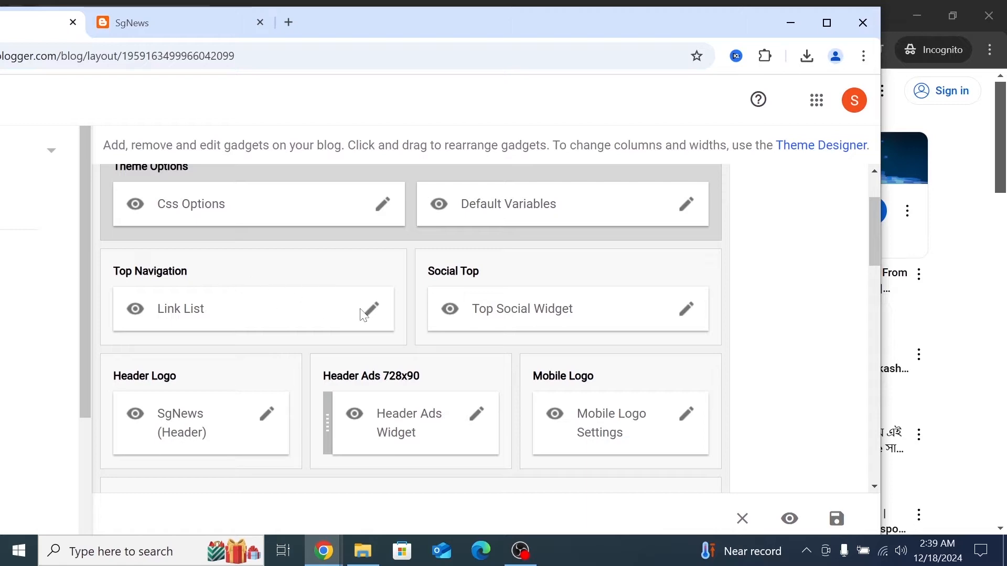
left_click_drag(452, 22, 461, 1)
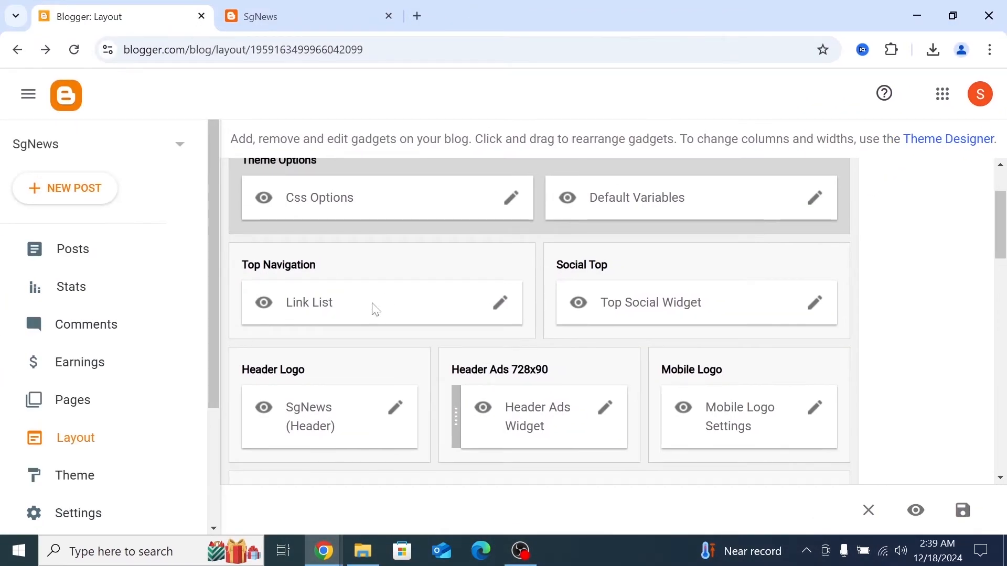
- Open the SgNews blog's Pages section in a separate browser tab and switch to it
scroll(360, 282, "up", 1)
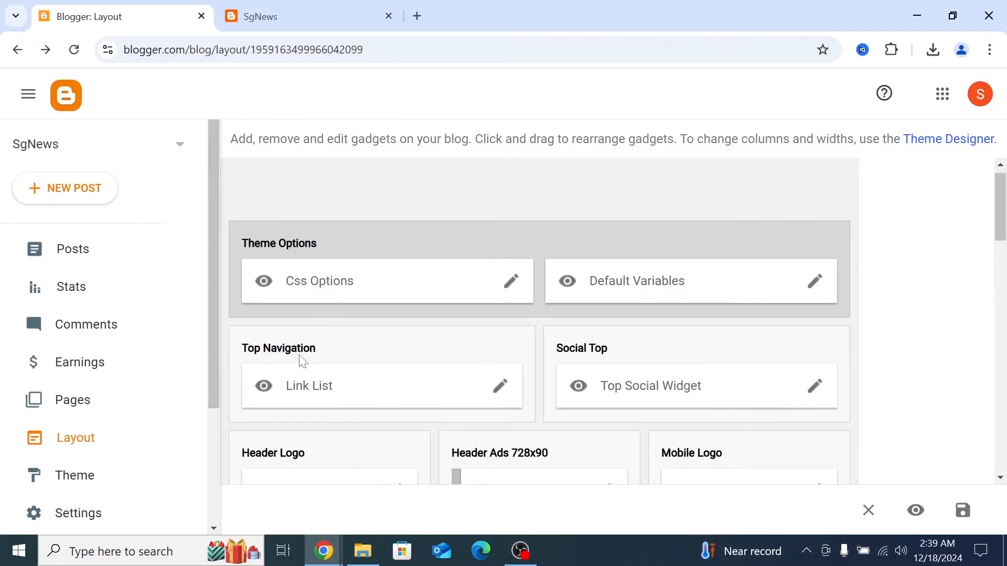
scroll(78, 393, "down", 2)
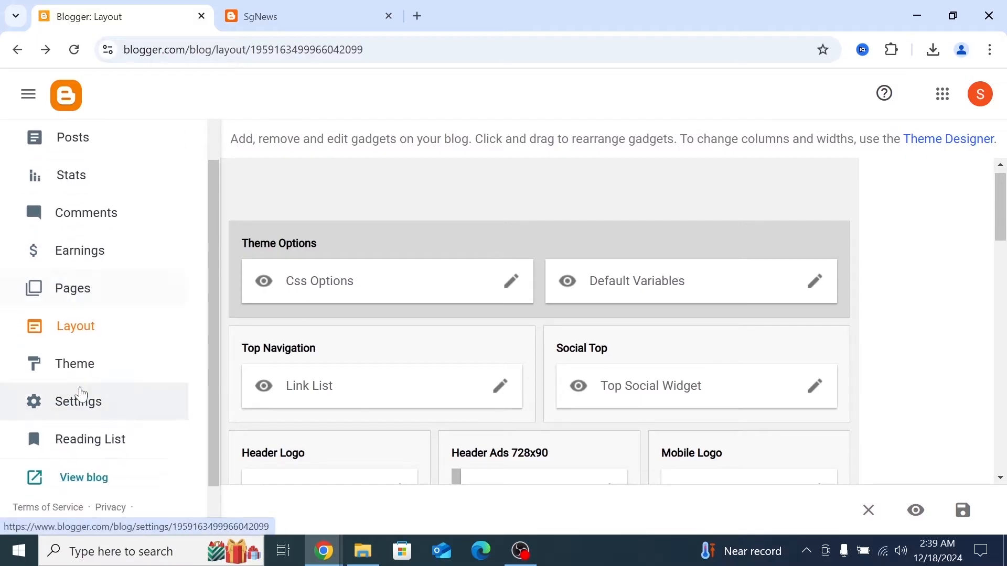
right_click(71, 298)
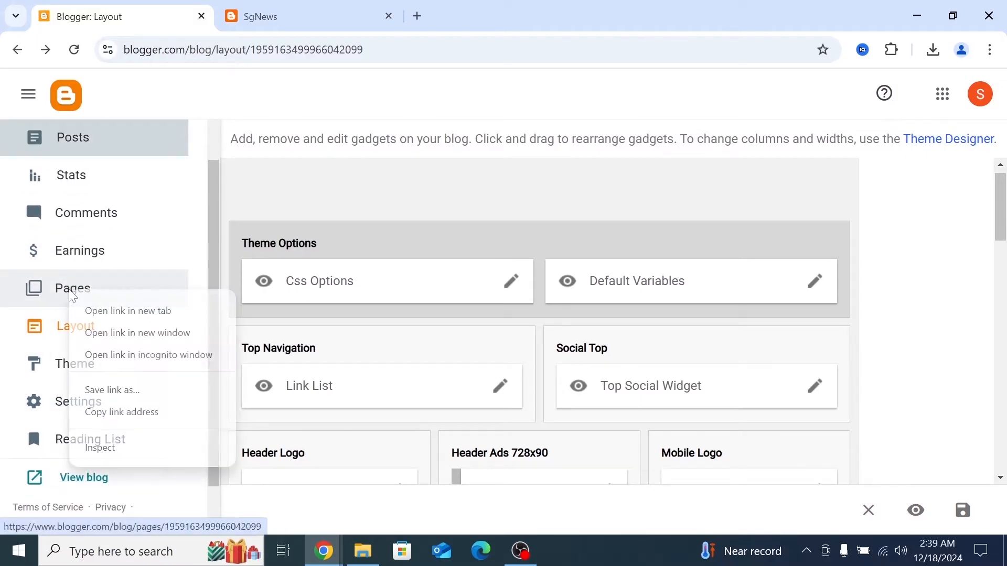
left_click(128, 310)
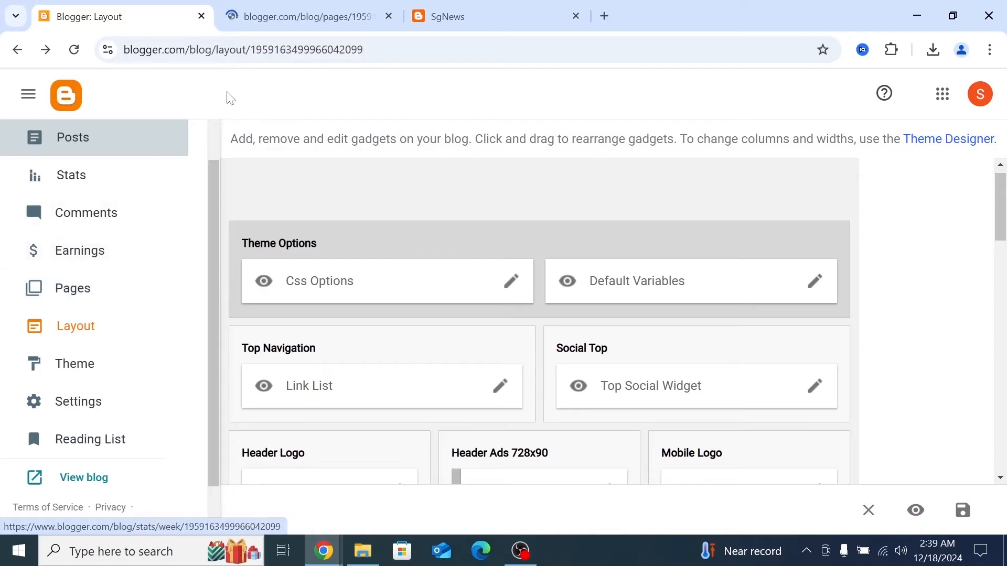
left_click(272, 17)
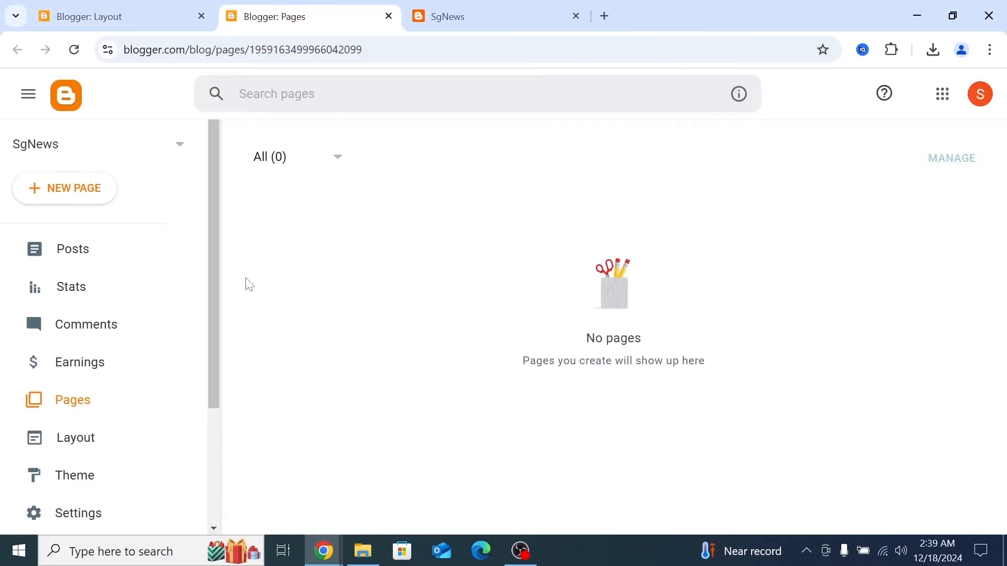
- Create a new page on the SgNews blog with the title About Us
left_click(69, 195)
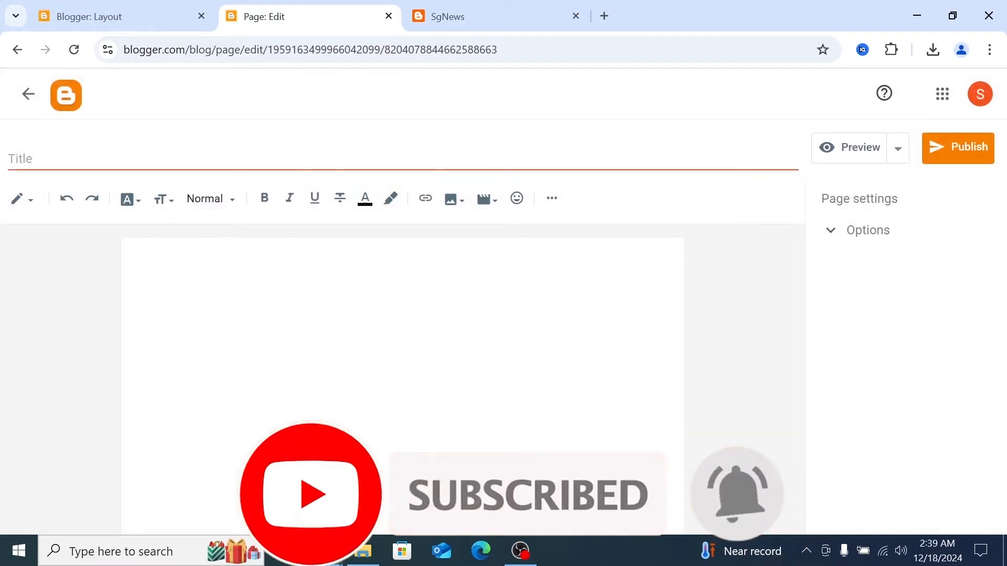
left_click(182, 160)
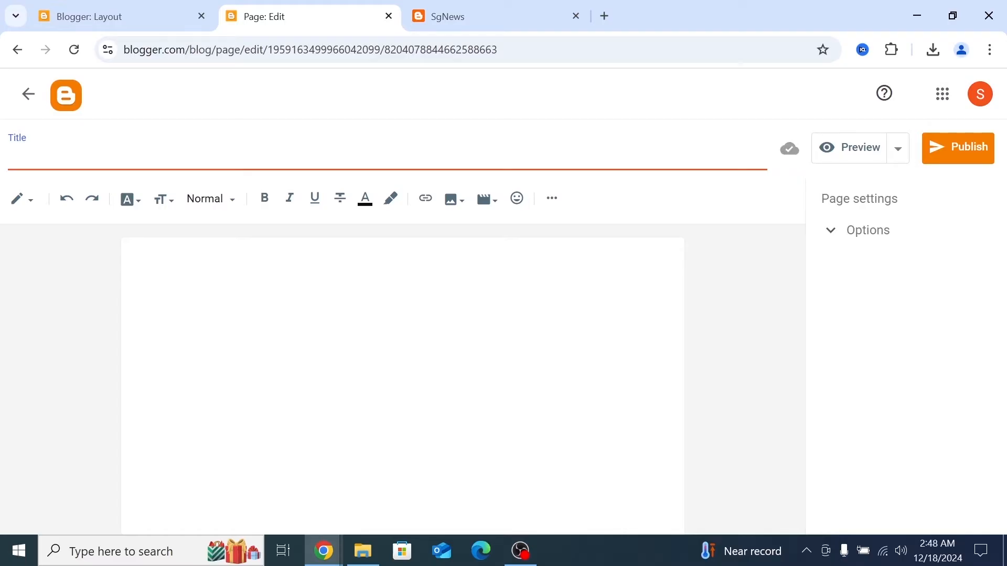
type("About Us")
- Fill the About Us page body with three lines of placeholder text and remove the empty line after the first
left_click(137, 257)
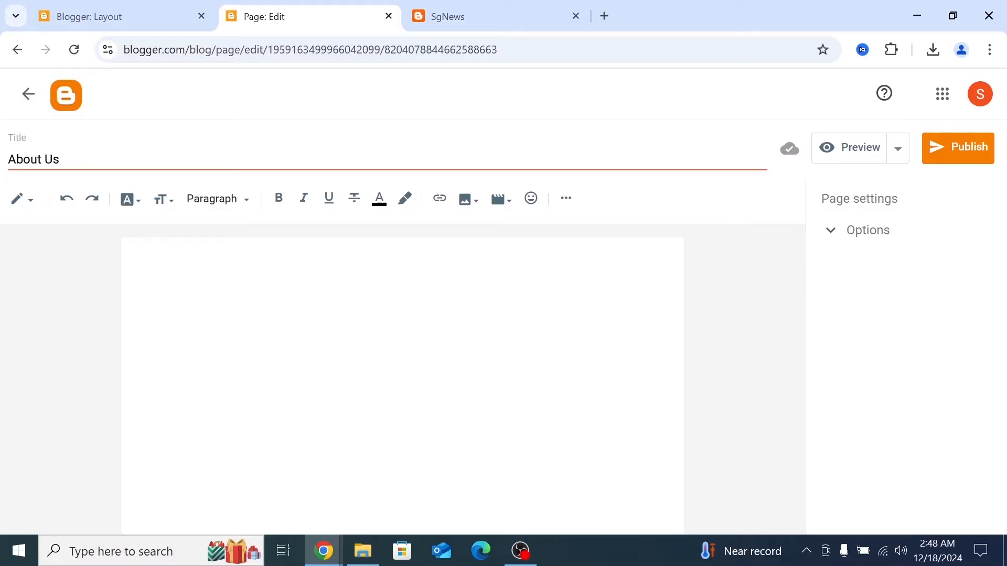
type("kjlhkjhlkn,mndmmmmmmmmmmmmmmmm")
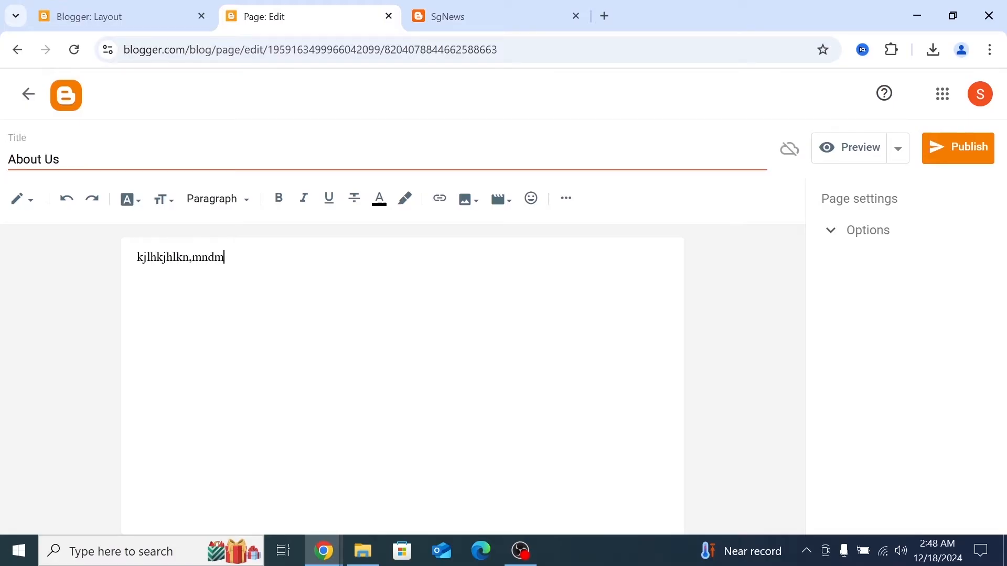
key("Return")
key("Return")
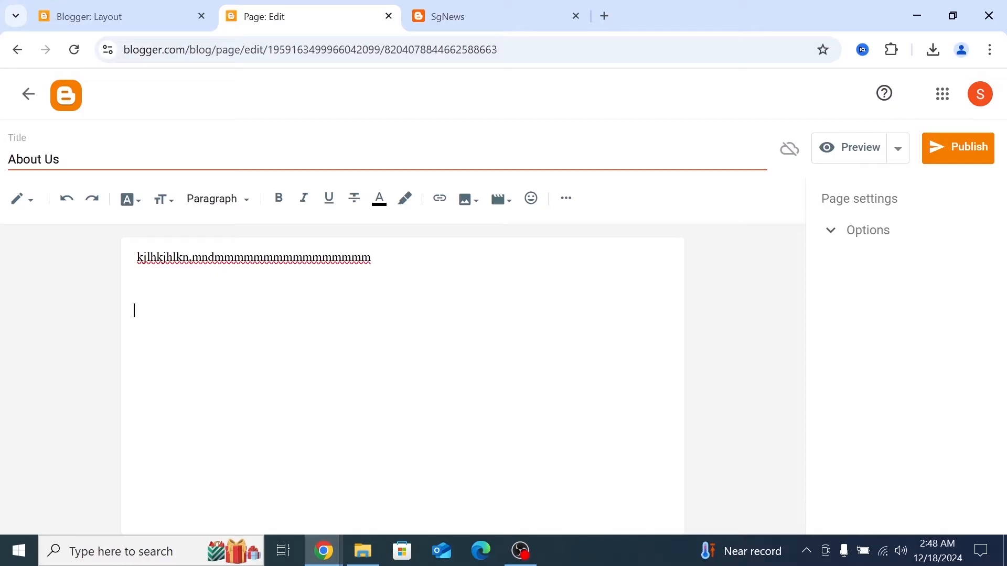
type("mmmmmmmmmmmmmmnlknk")
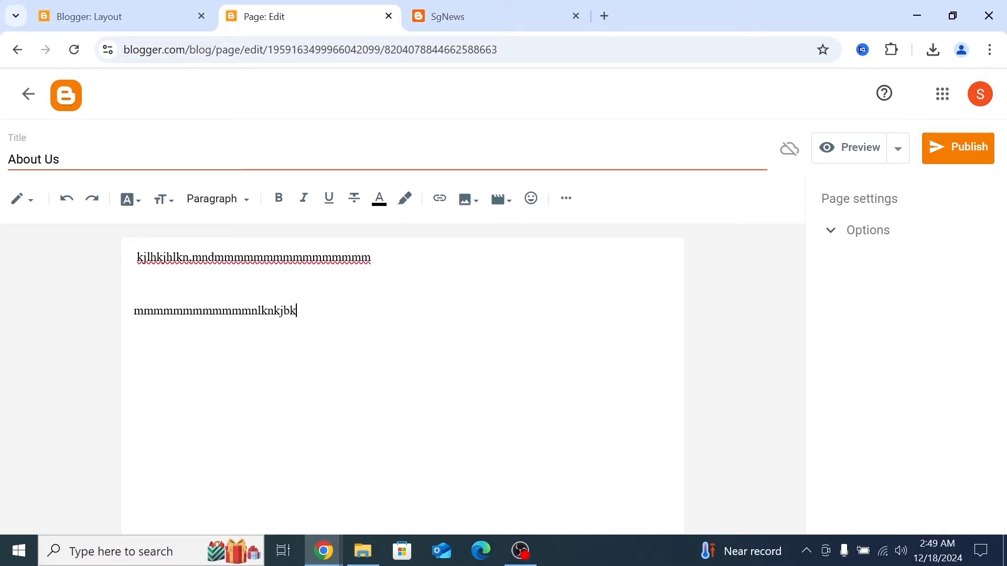
type("jbk")
key("Return")
type("mnmbn,m")
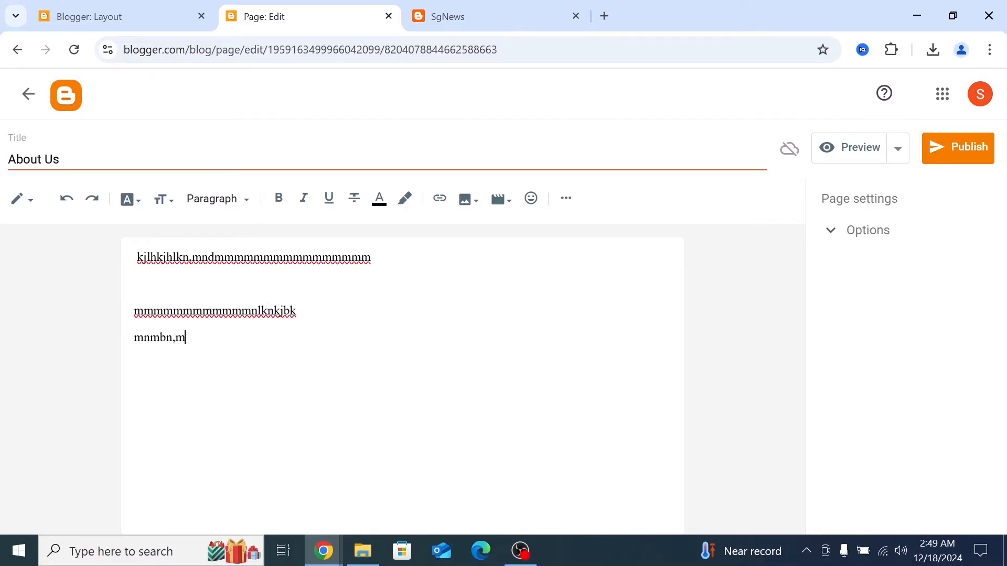
type("n,mn")
type("lkhg")
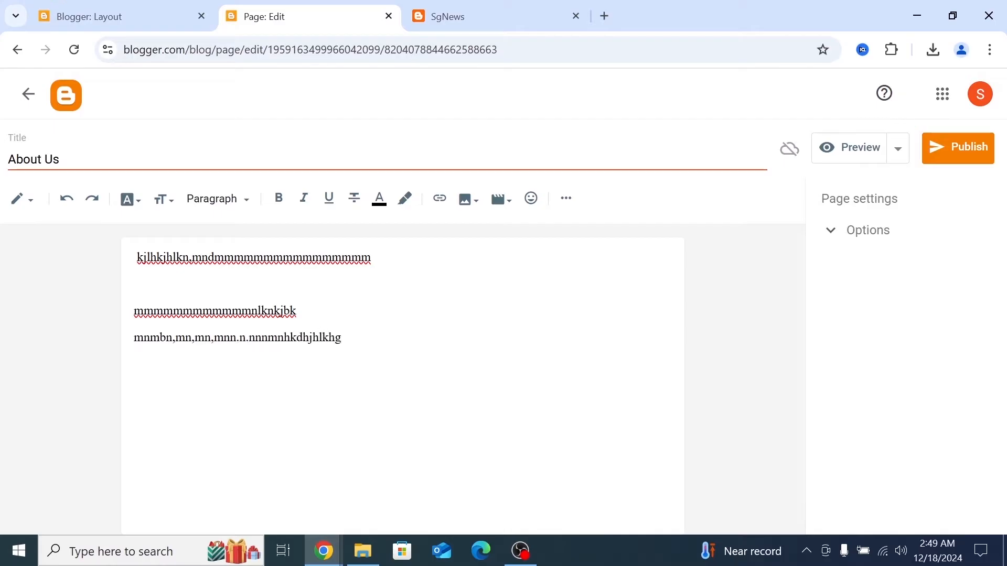
key("Up")
key("Up")
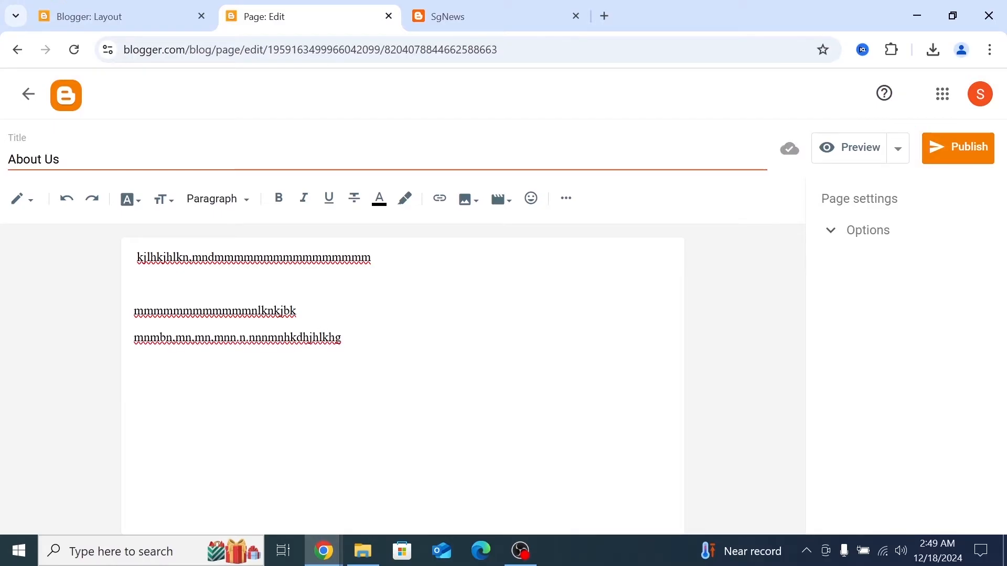
key("BackSpace")
- Publish the About Us page to the blog and confirm the publication
left_click_drag(620, 32, 257, 42)
left_click(525, 176)
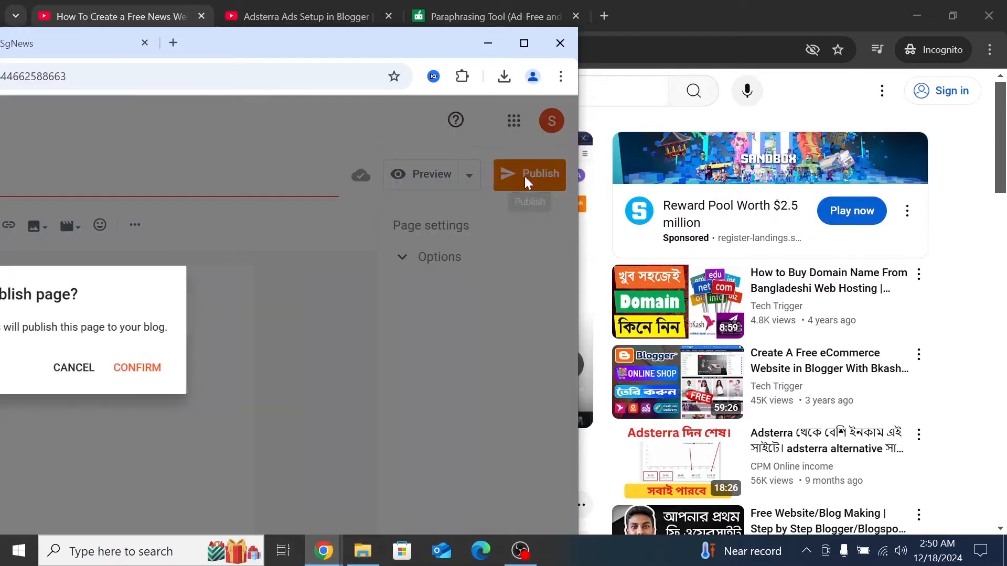
left_click(520, 46)
left_click(541, 342)
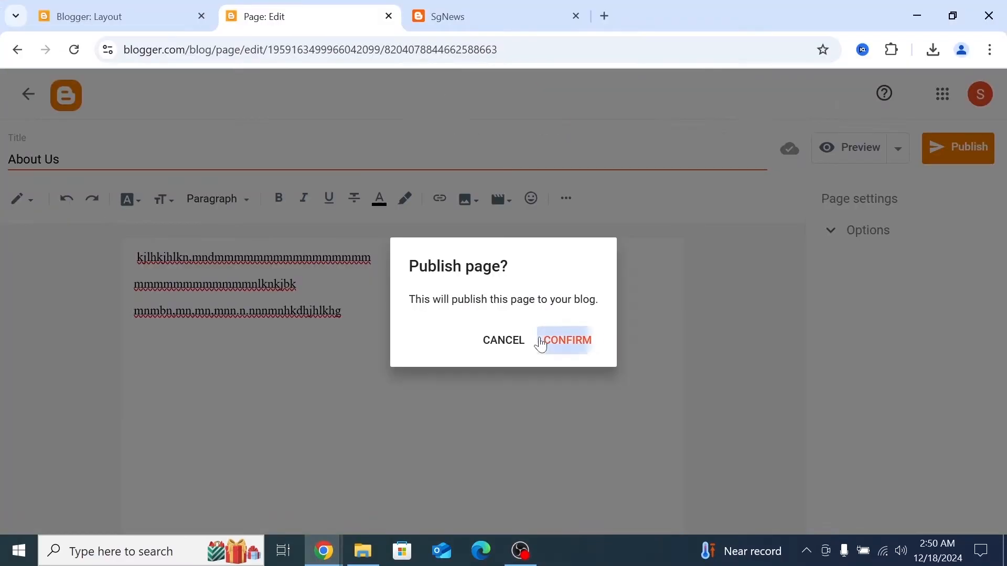
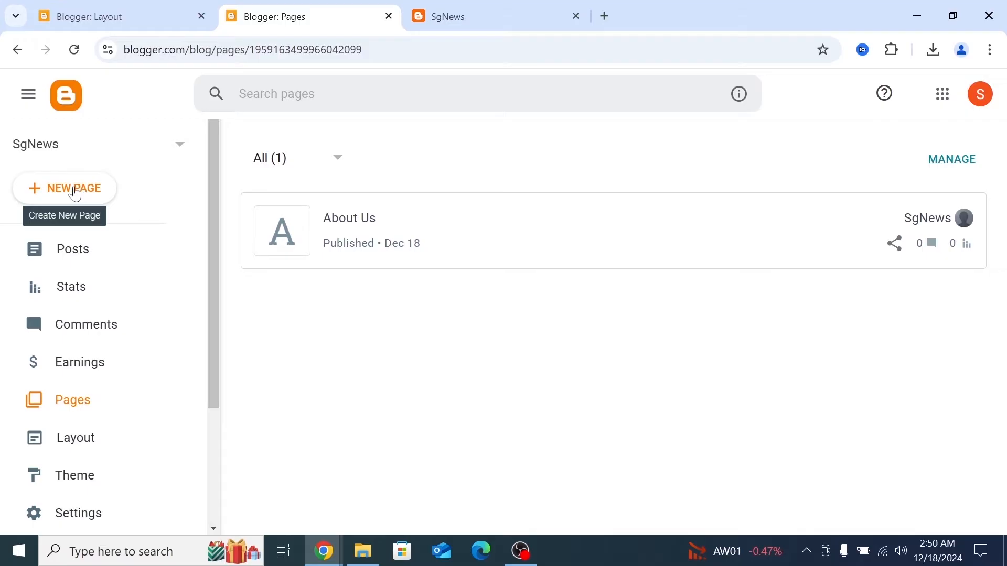
- Create a new page titled Contact Us with lines of placeholder text in the body and publish it to the blog
left_click(81, 195)
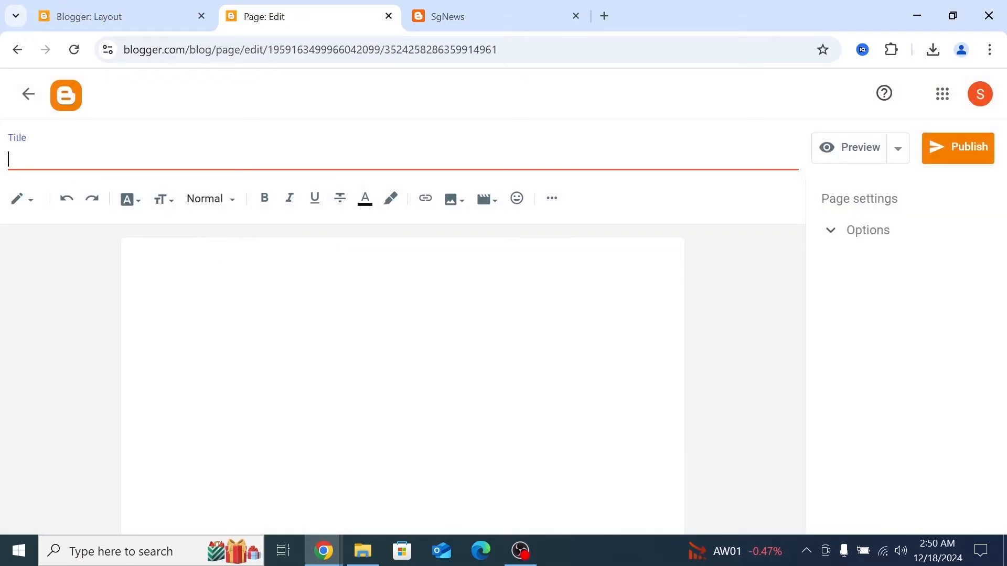
type("Contact Us")
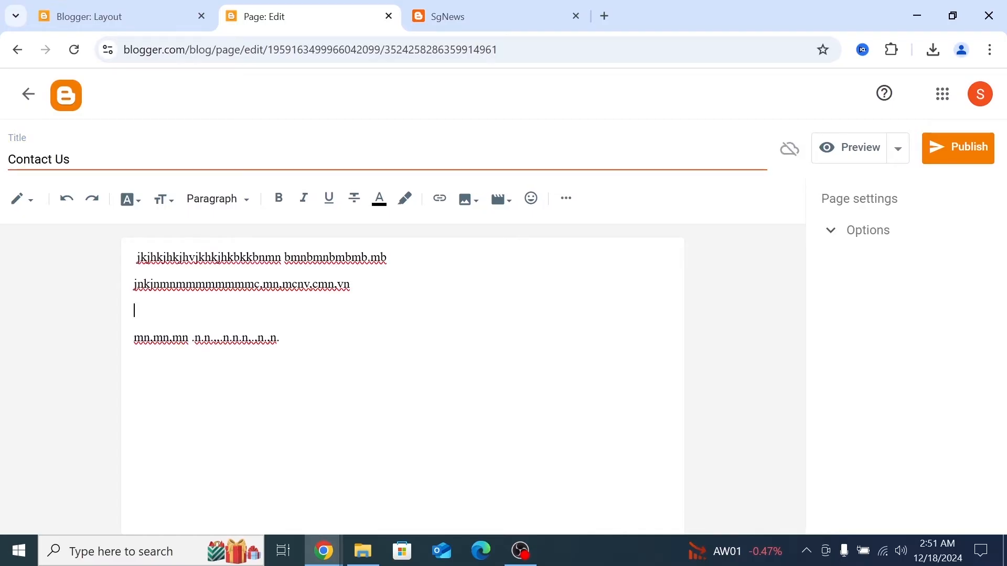
left_click_drag(658, 24, 332, 45)
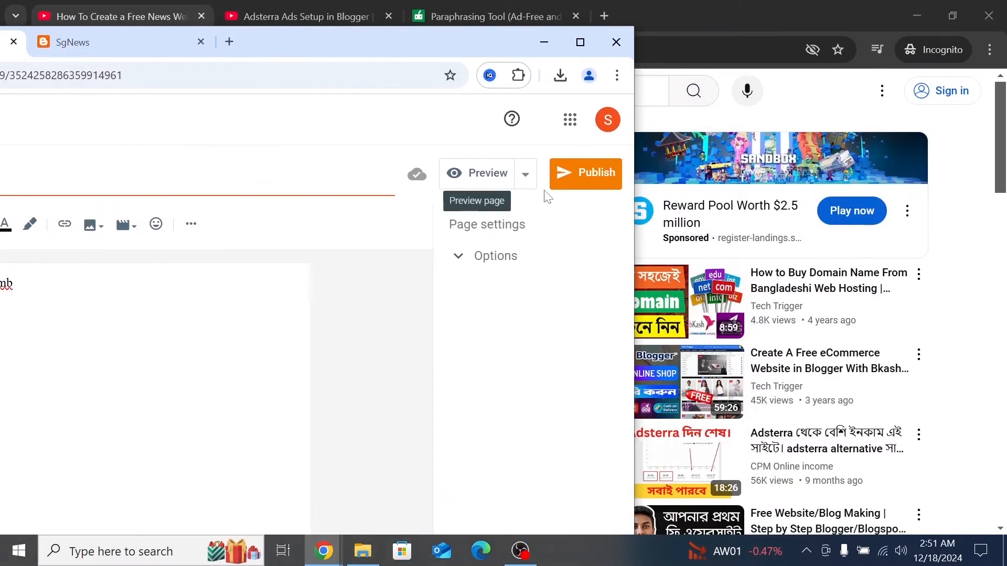
left_click(561, 194)
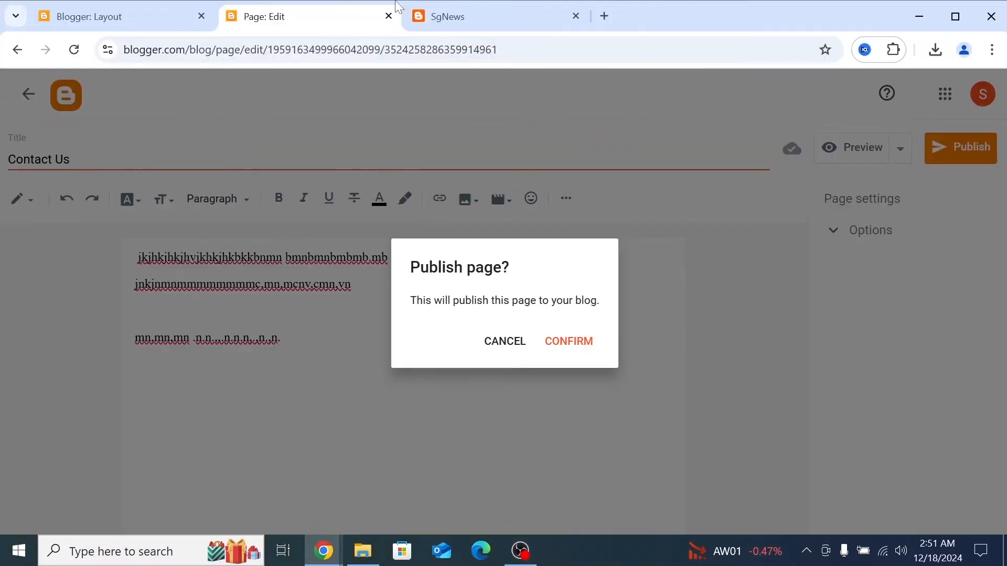
left_click(553, 348)
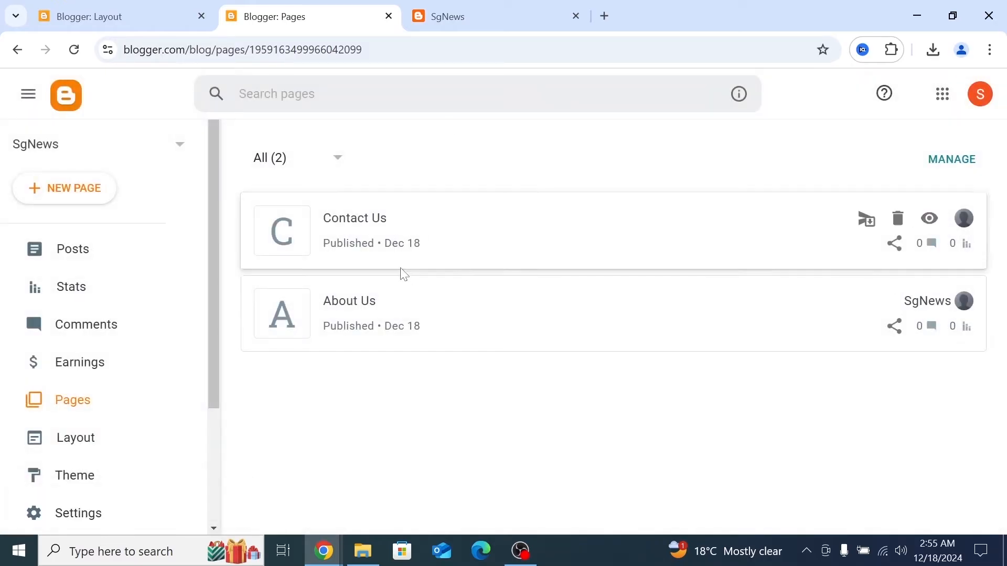
- Copy the link address of the published Contact Us page from the SgNews page list
left_click_drag(614, 24, 301, 40)
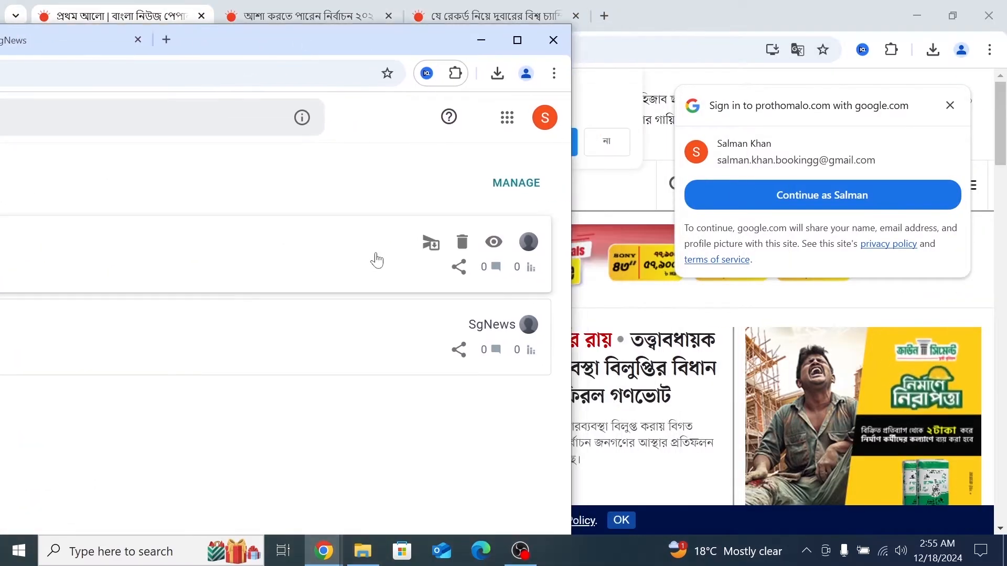
right_click(494, 244)
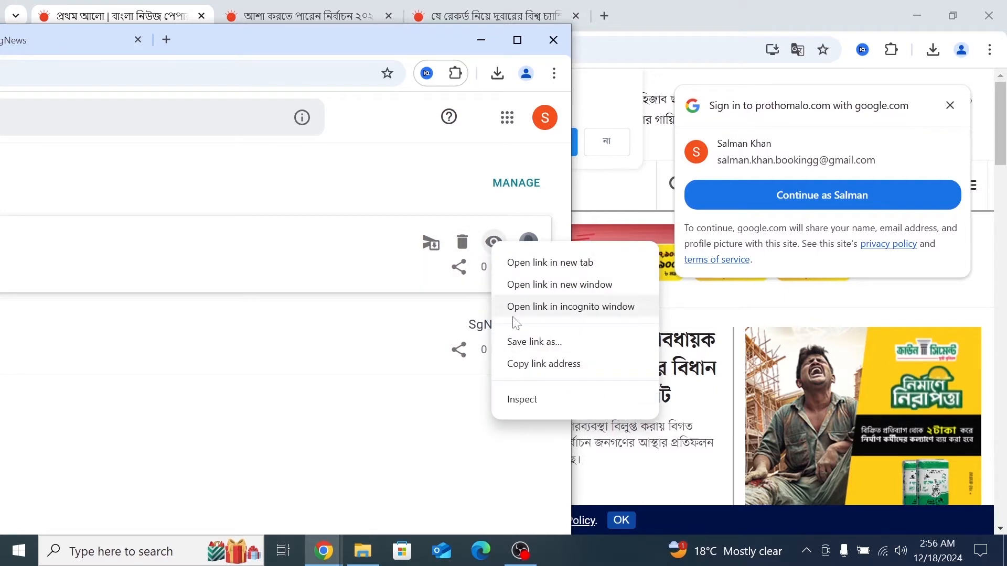
left_click(520, 364)
left_click_drag(320, 40, 315, 1)
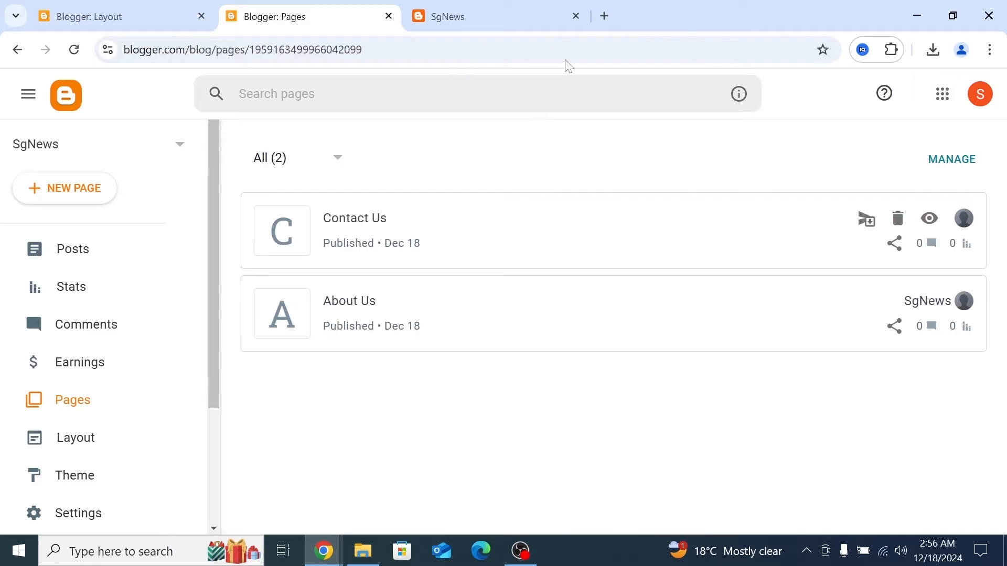
- Copy the link address of the published About Us page from the SgNews page list
double_click(625, 34)
right_click(466, 362)
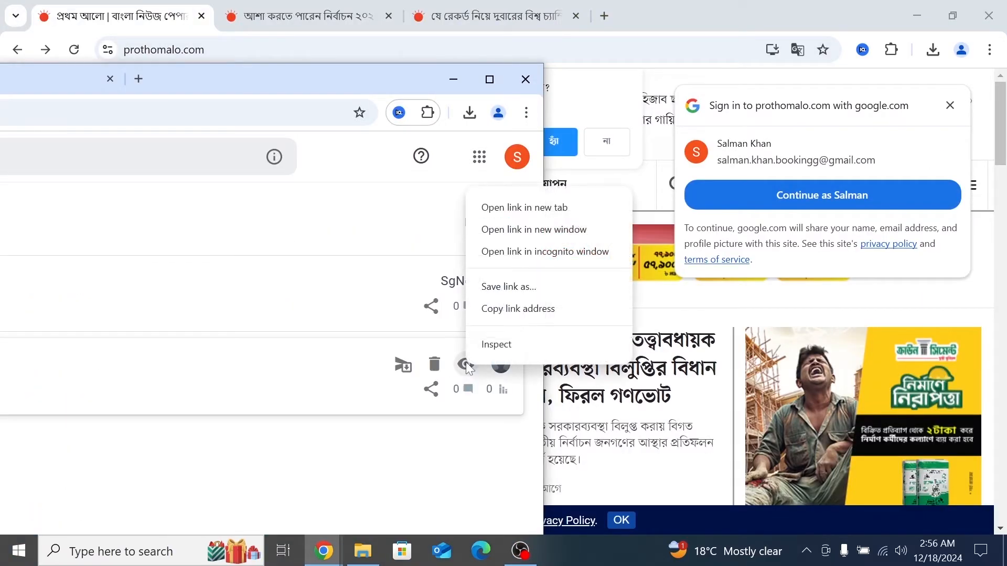
left_click(487, 309)
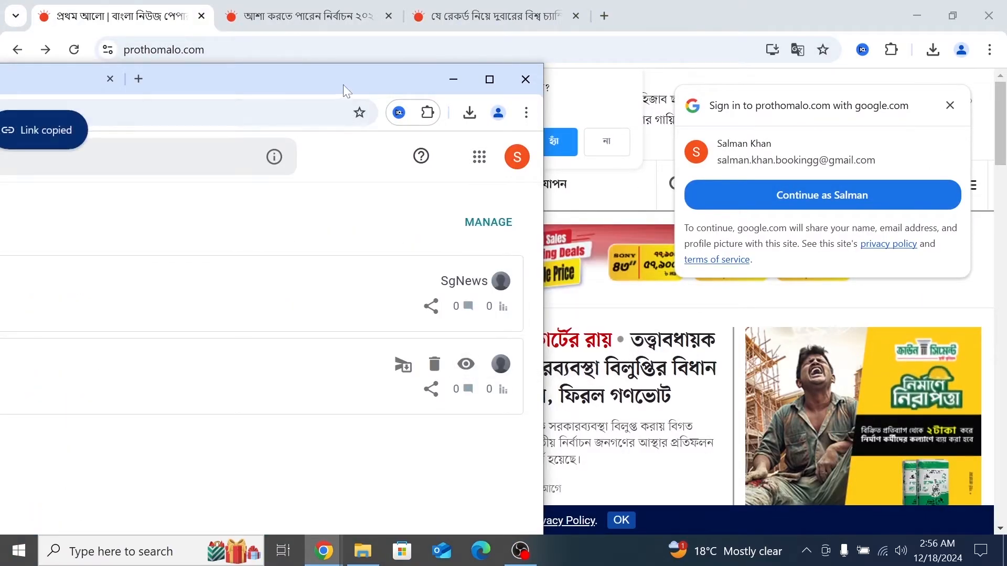
double_click(344, 87)
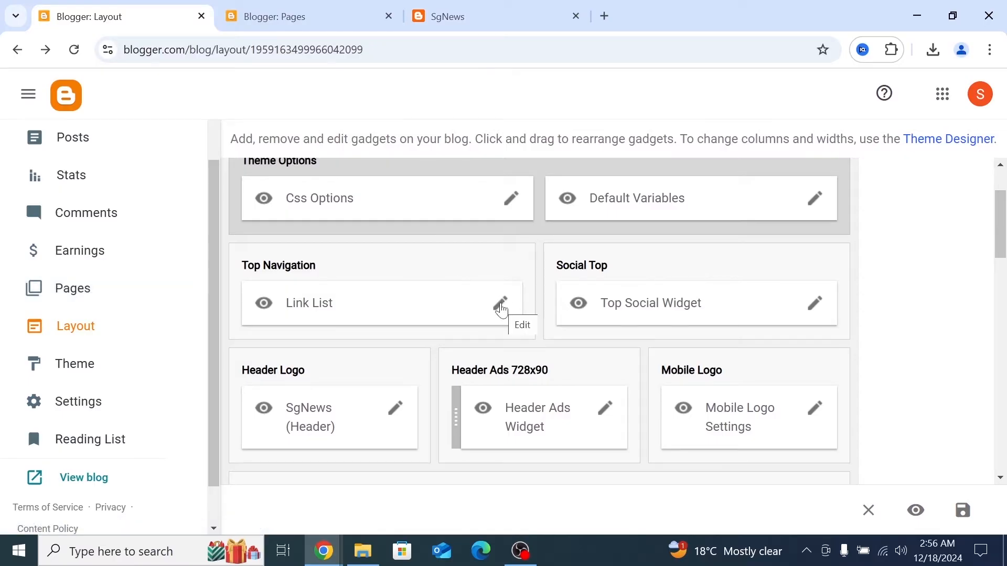
- Open the Top Navigation Link List gadget in the blog layout for editing and delete its Contact link
left_click(502, 311)
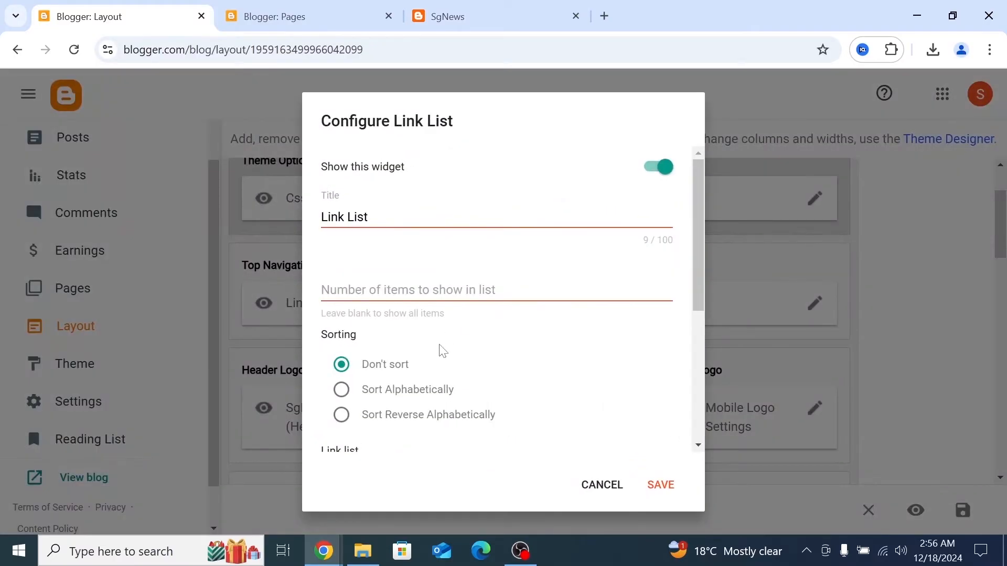
scroll(449, 361, "down", 5)
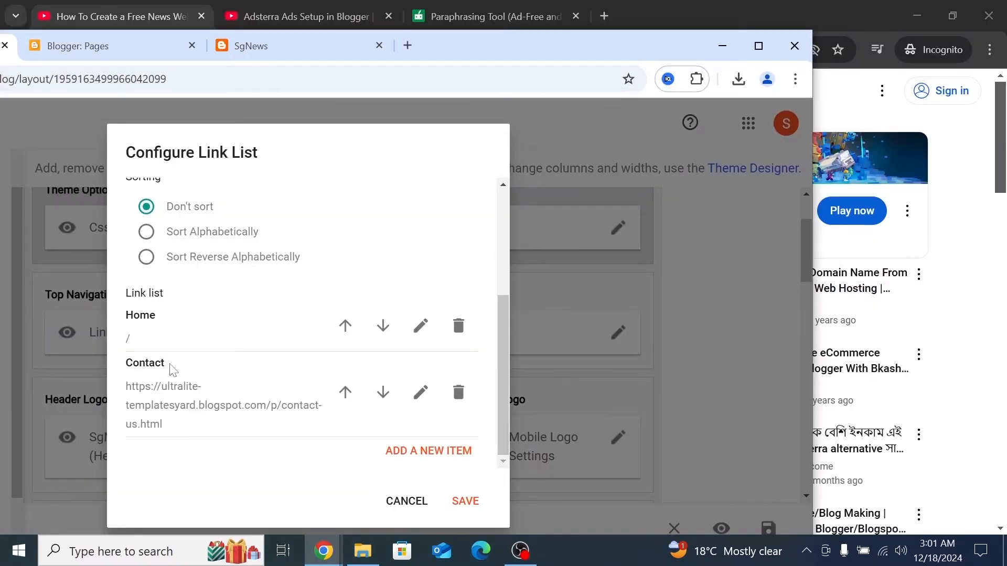
left_click_drag(170, 364, 125, 370)
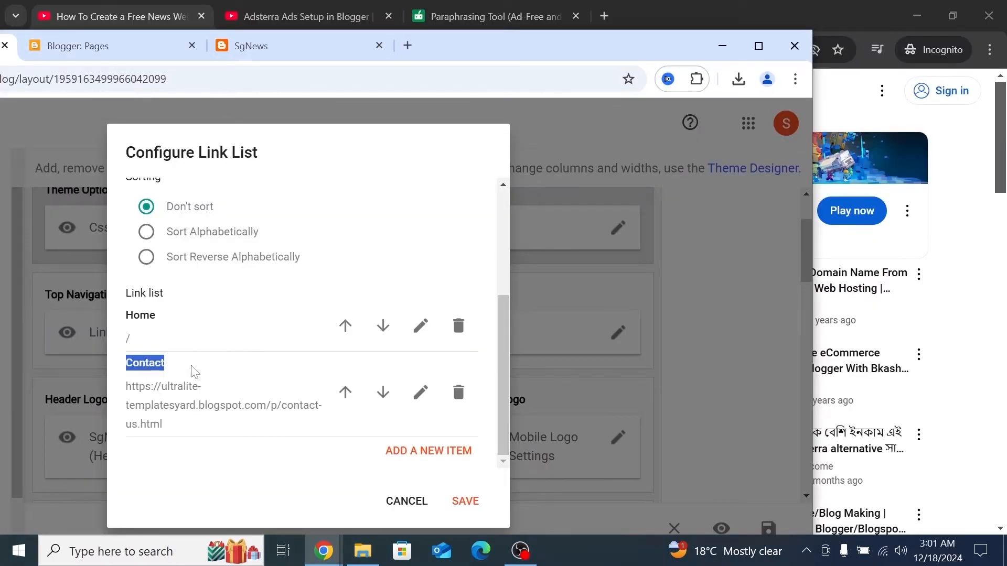
left_click(459, 393)
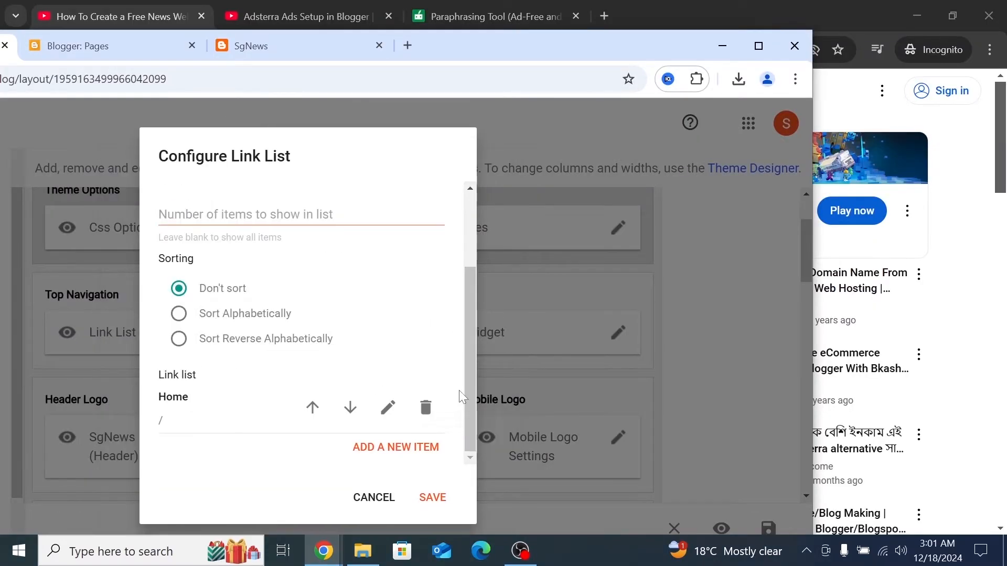
left_click_drag(448, 44, 435, 1)
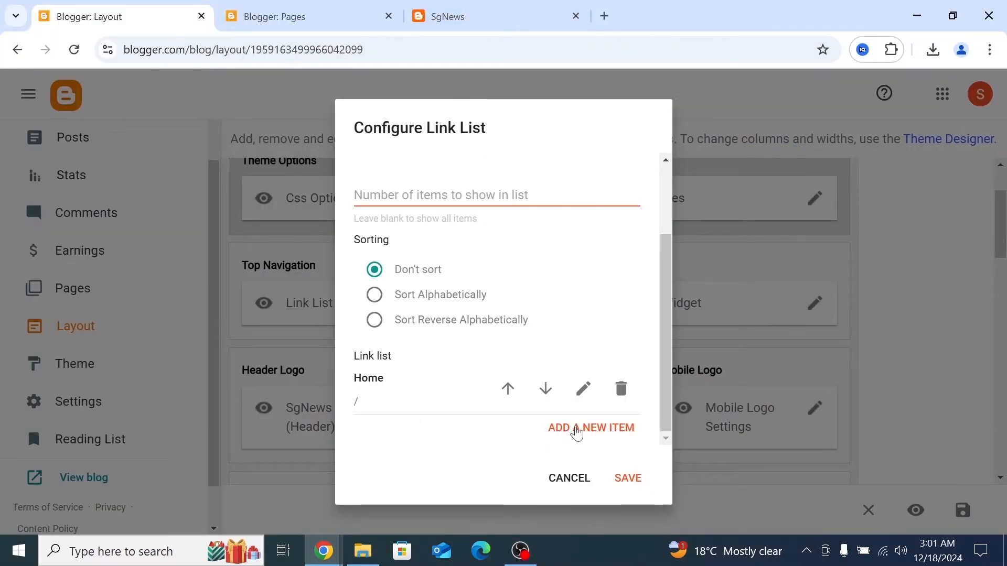
- Add a new item to the Top Navigation link list with the site name About Us
left_click(566, 428)
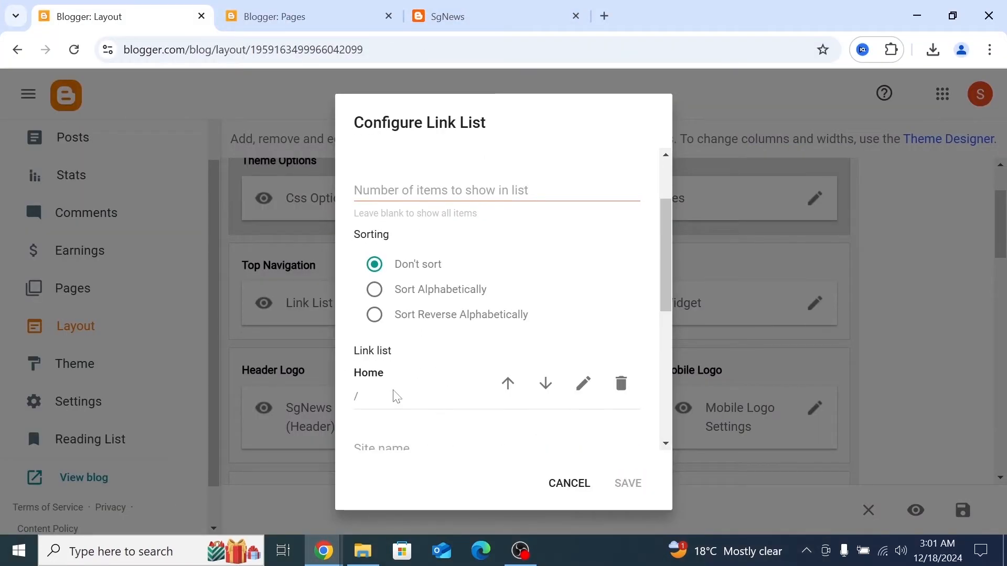
scroll(404, 420, "down", 1)
scroll(404, 419, "down", 2)
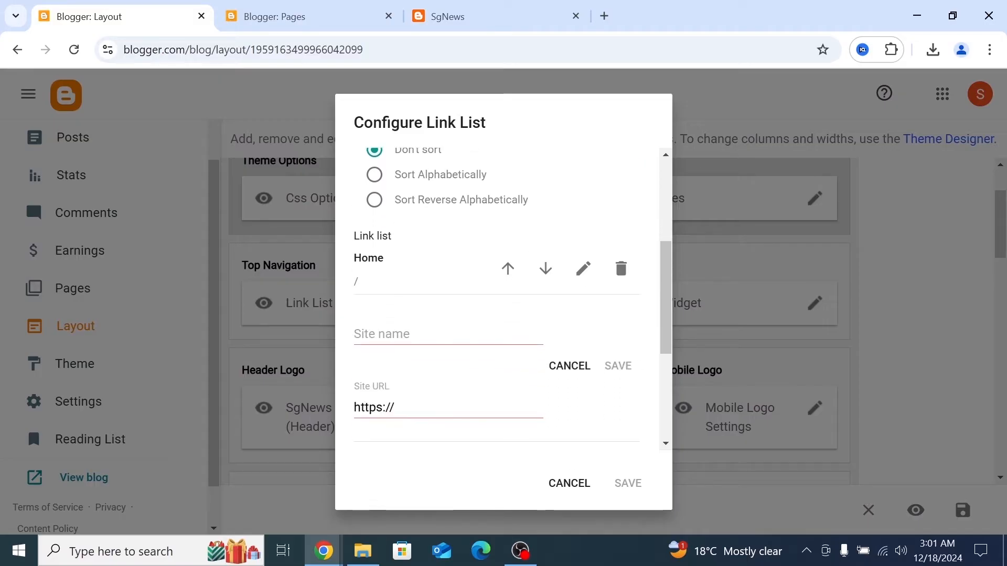
left_click(430, 334)
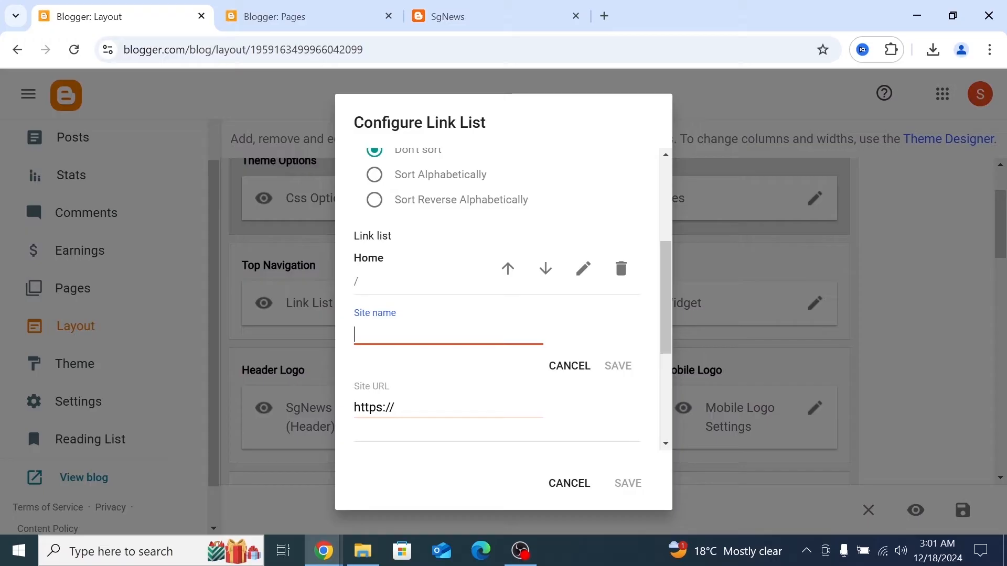
type("About")
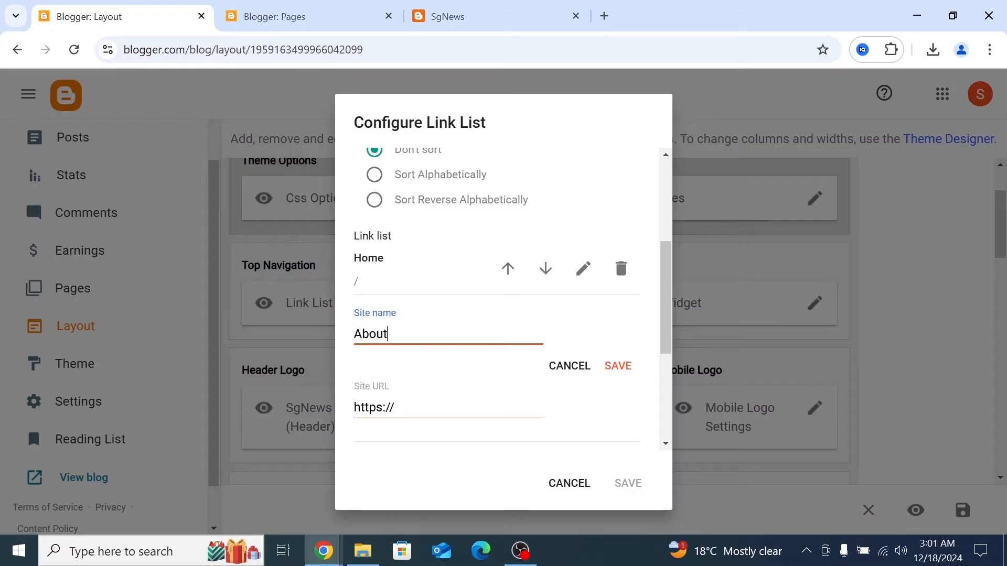
type(" Us")
scroll(450, 418, "down", 1)
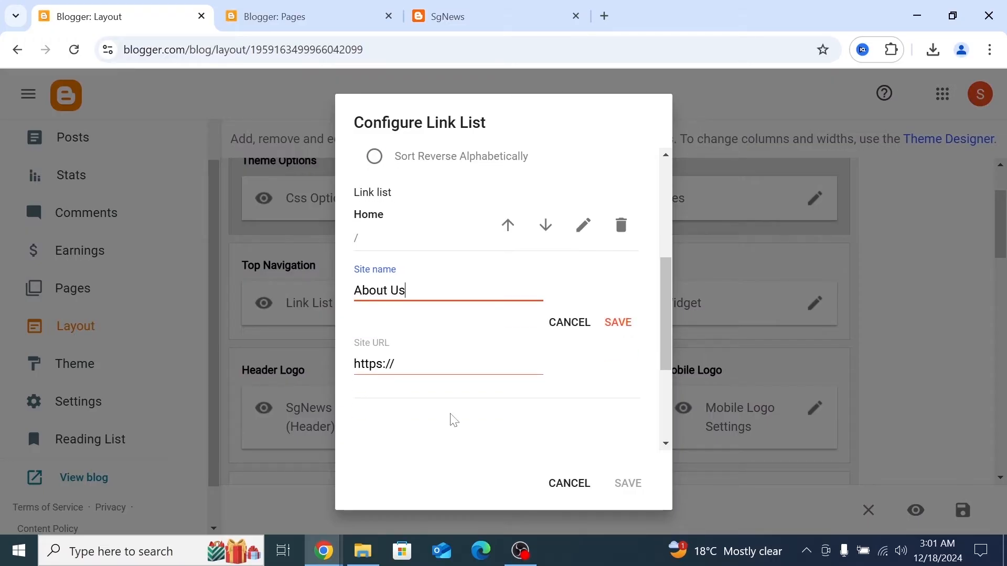
left_click_drag(432, 370, 352, 365)
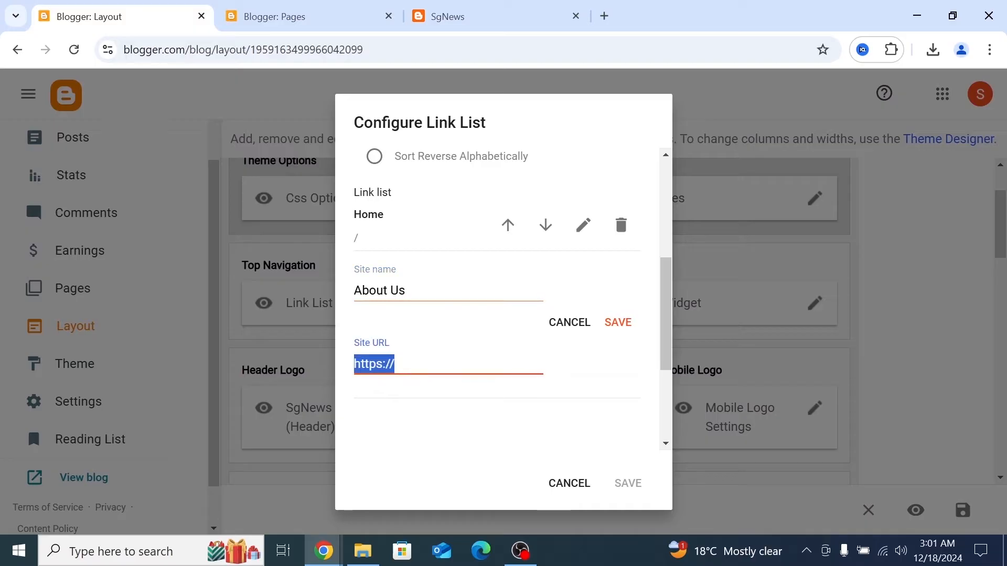
key("ctrl+v")
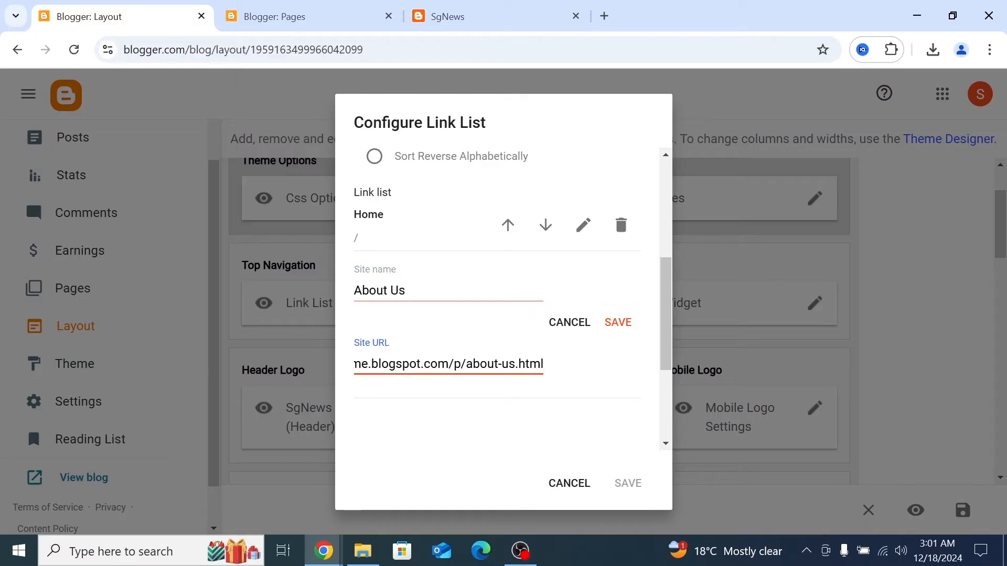
left_click_drag(650, 16, 522, 37)
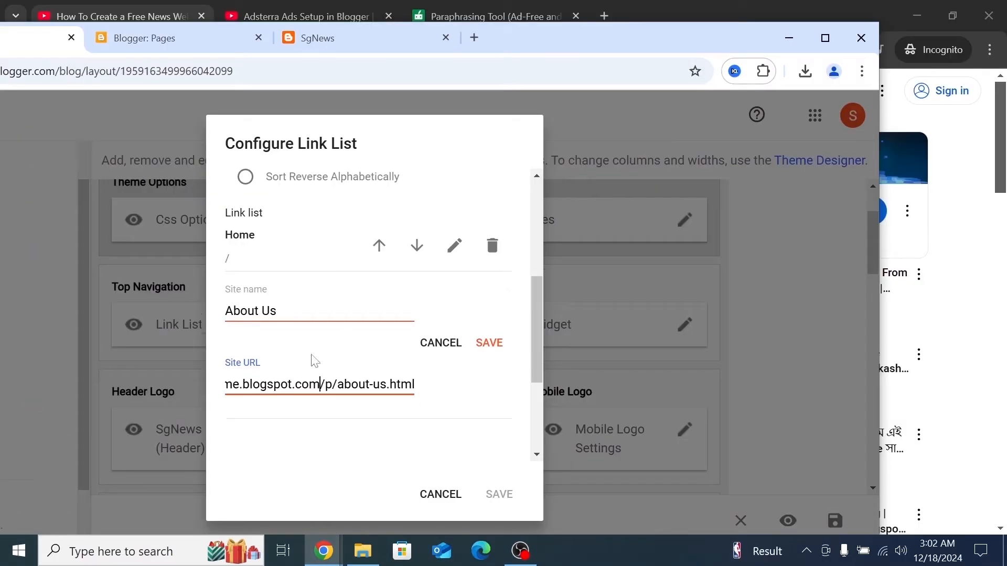
left_click(488, 343)
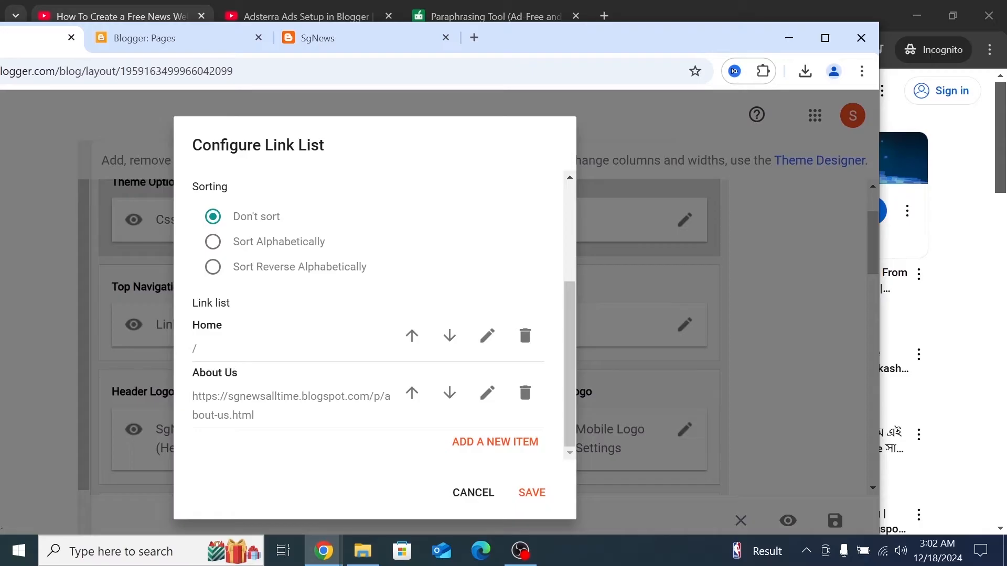
left_click_drag(243, 378, 182, 381)
left_click(250, 378)
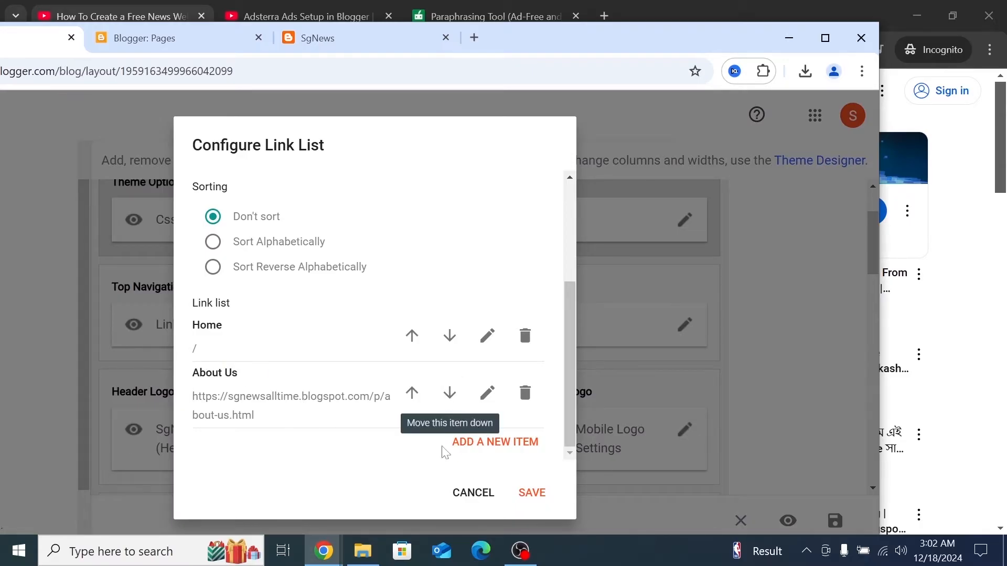
- Start another link list item and copy the Contact Us page's link address from the blog's Pages tab
left_click(493, 443)
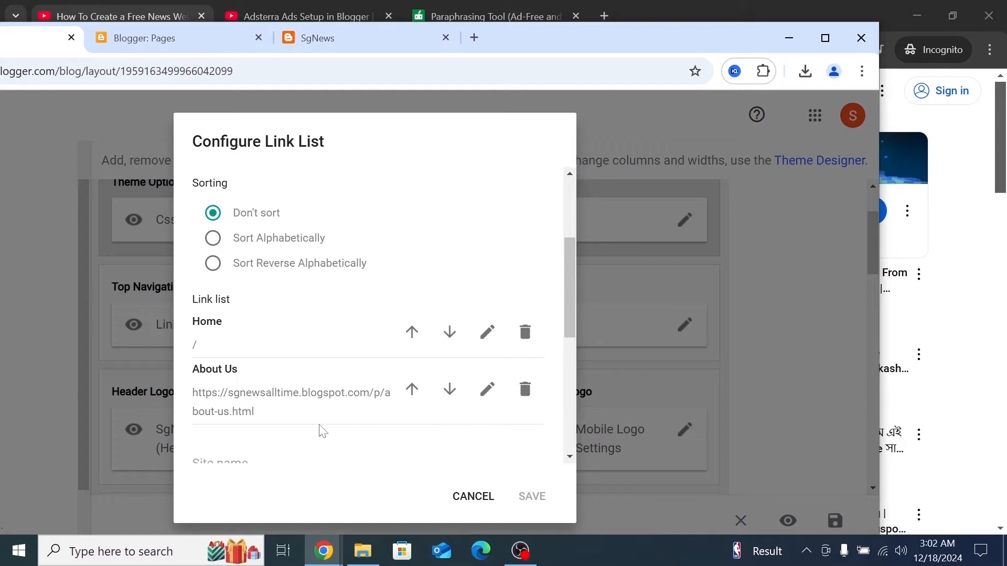
scroll(322, 431, "down", 3)
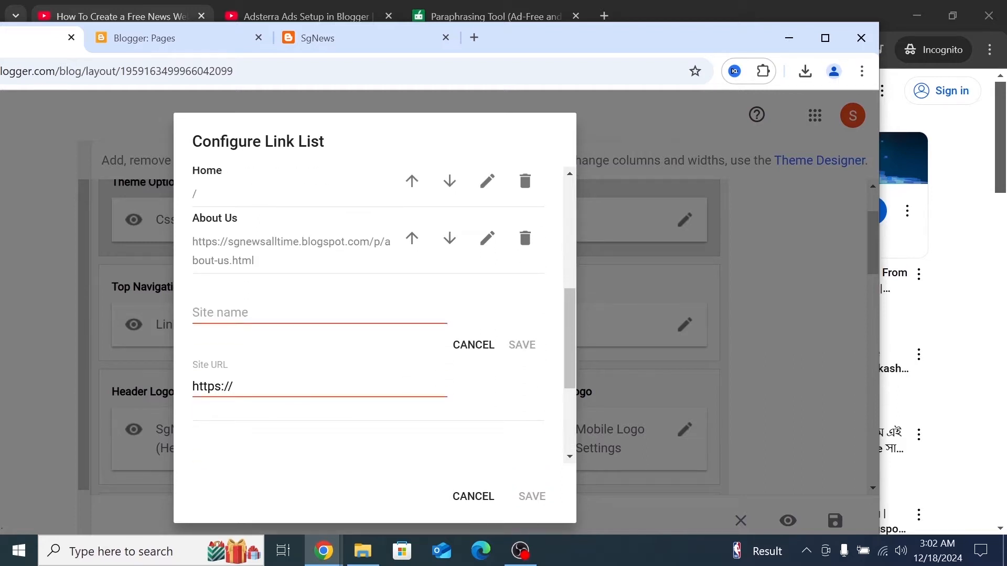
left_click(208, 46)
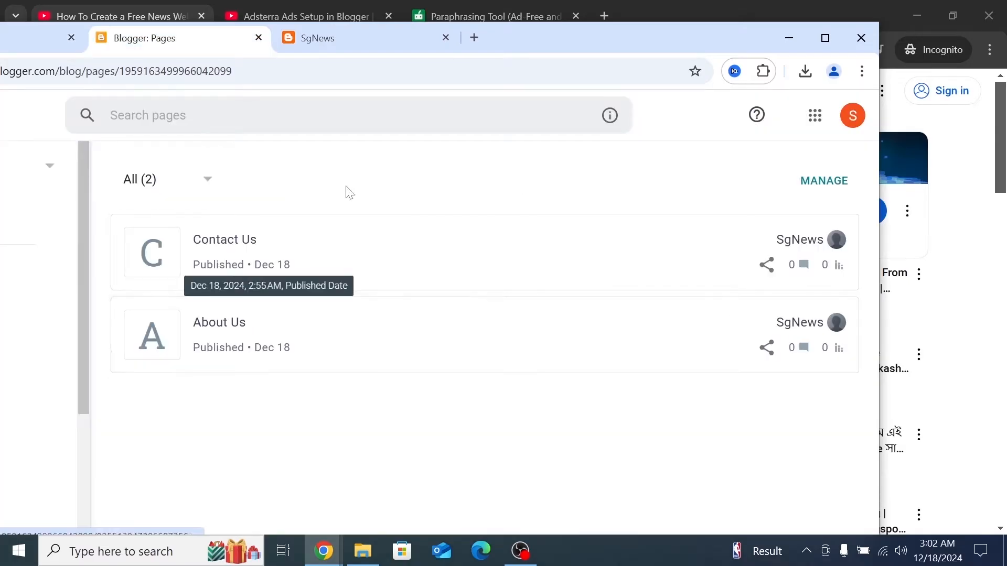
left_click_drag(517, 46, 282, 75)
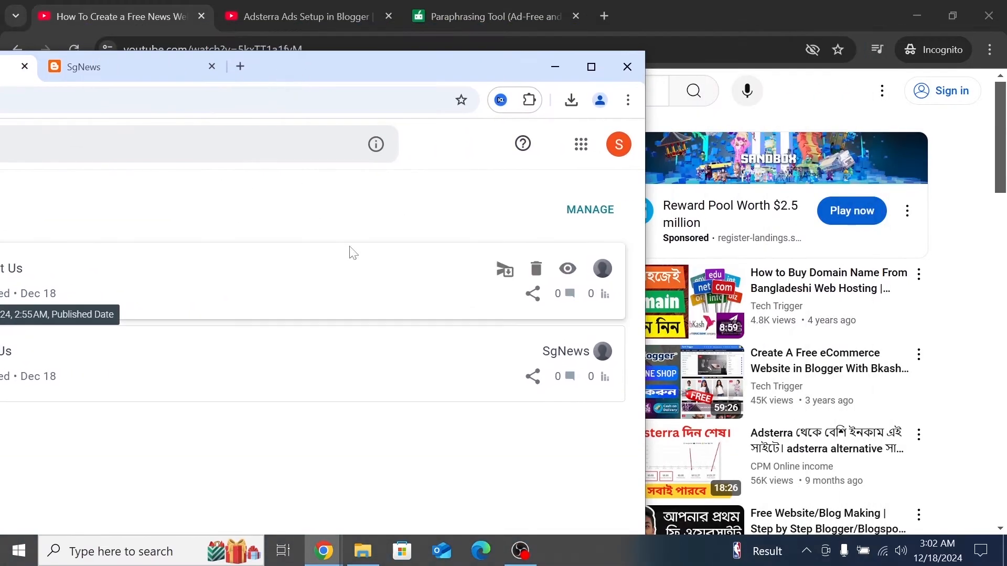
left_click(567, 269)
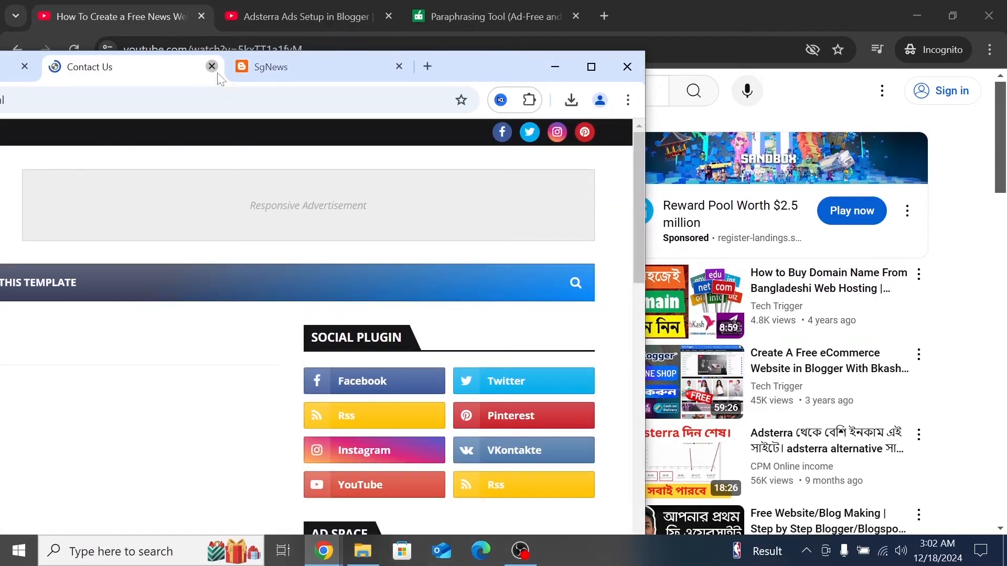
left_click(212, 67)
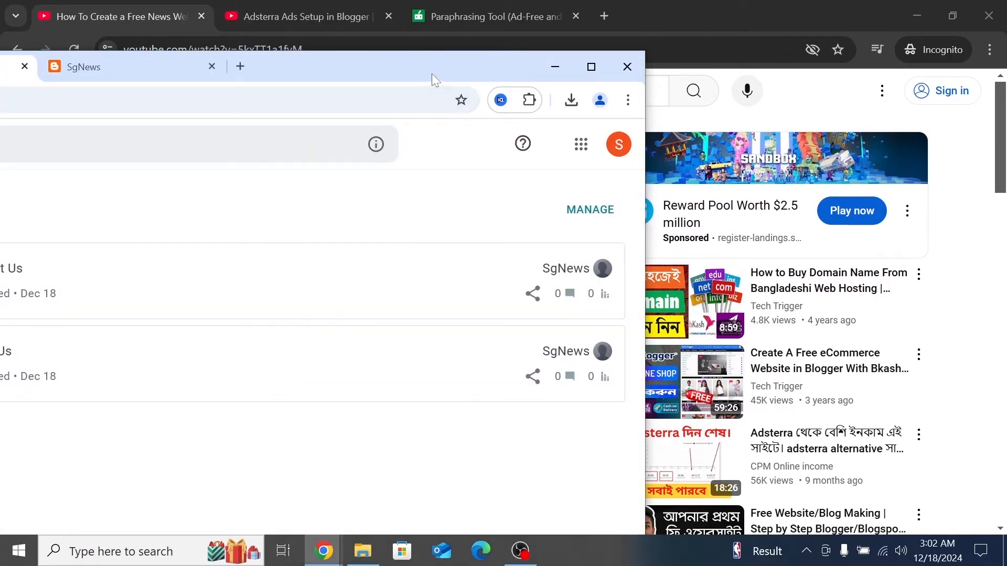
left_click_drag(433, 73, 331, 79)
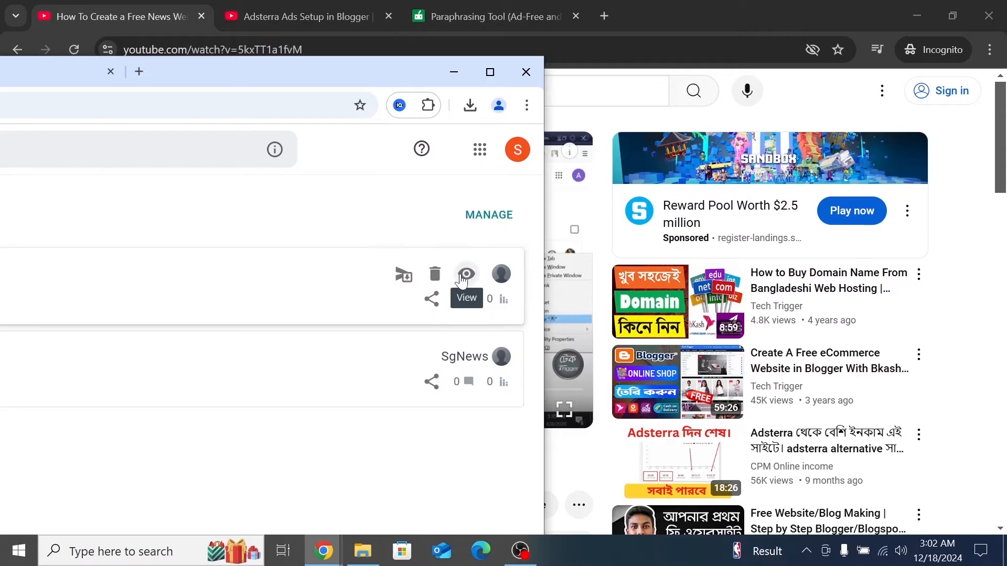
right_click(461, 275)
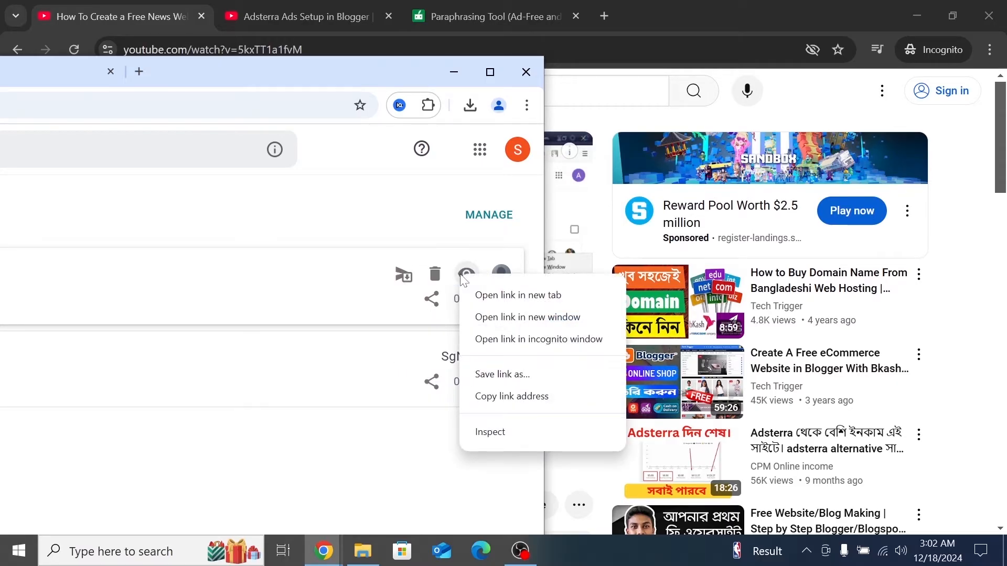
left_click(484, 397)
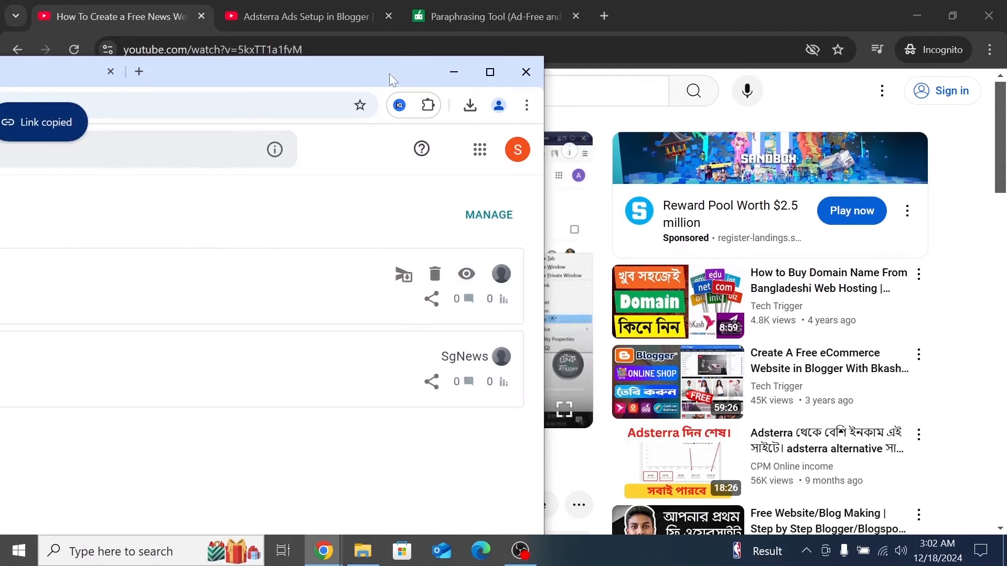
- Return to the blog layout's link list and give the new item the site name Contact Us
double_click(389, 73)
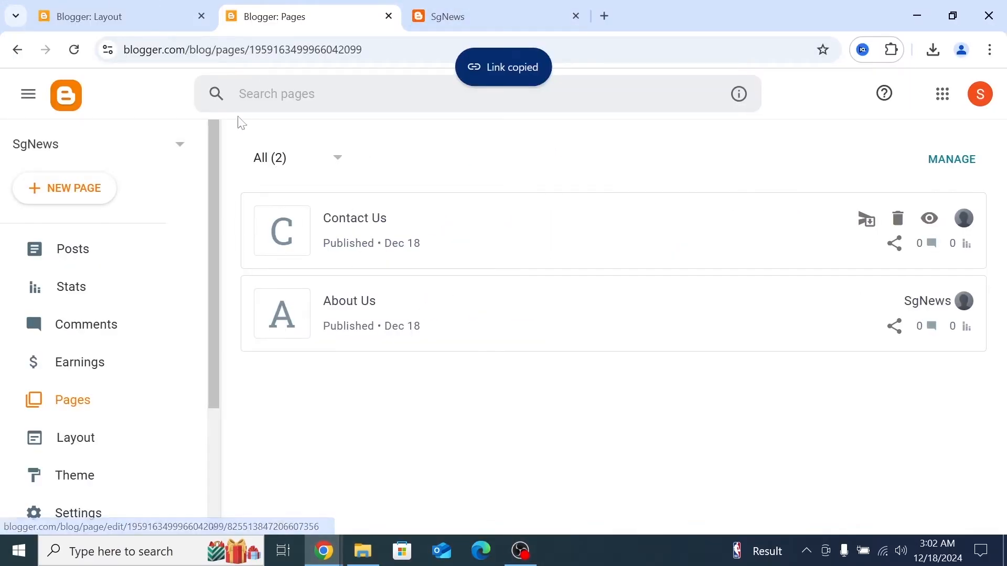
left_click(131, 16)
left_click(398, 281)
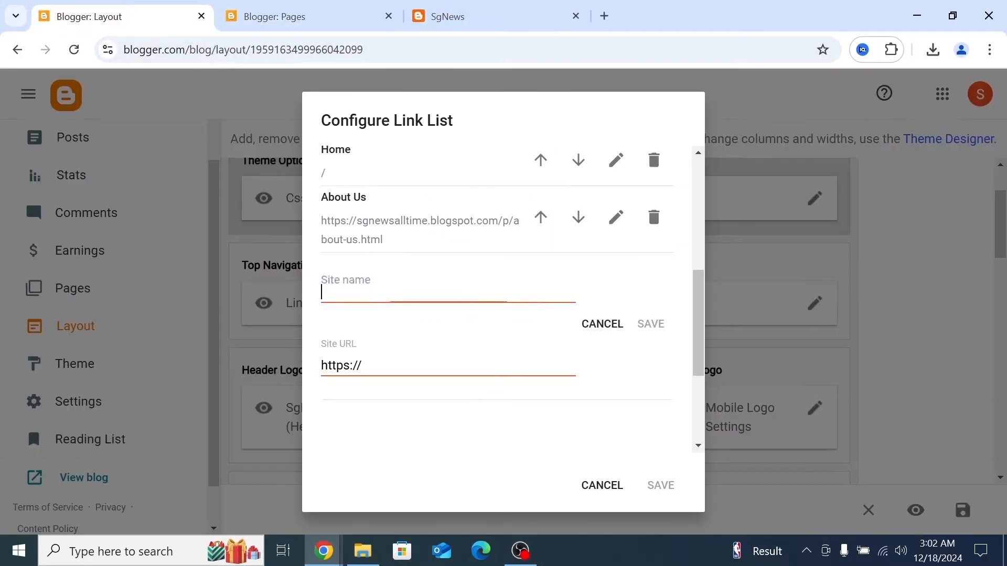
type("Contac")
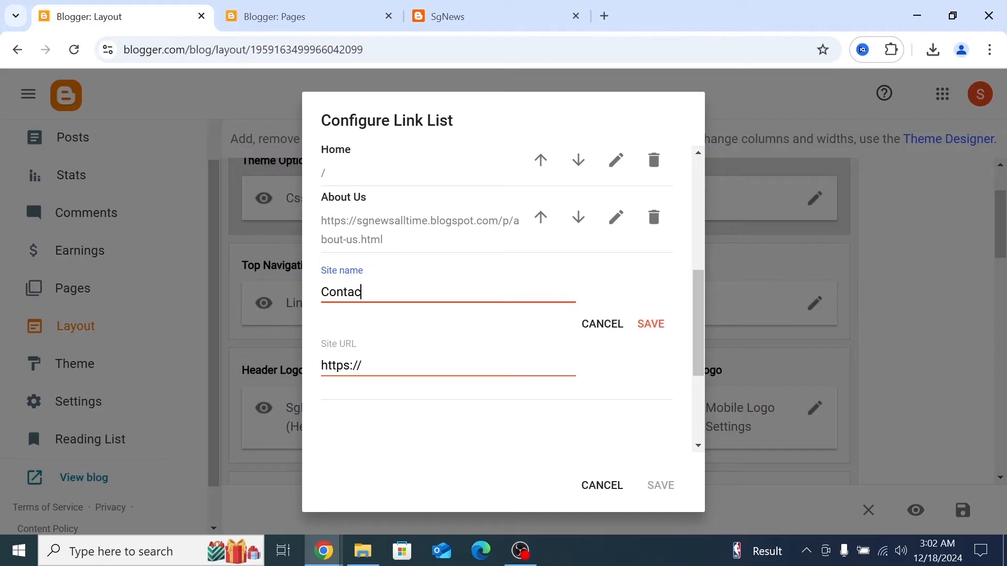
type("t Us")
key("Tab")
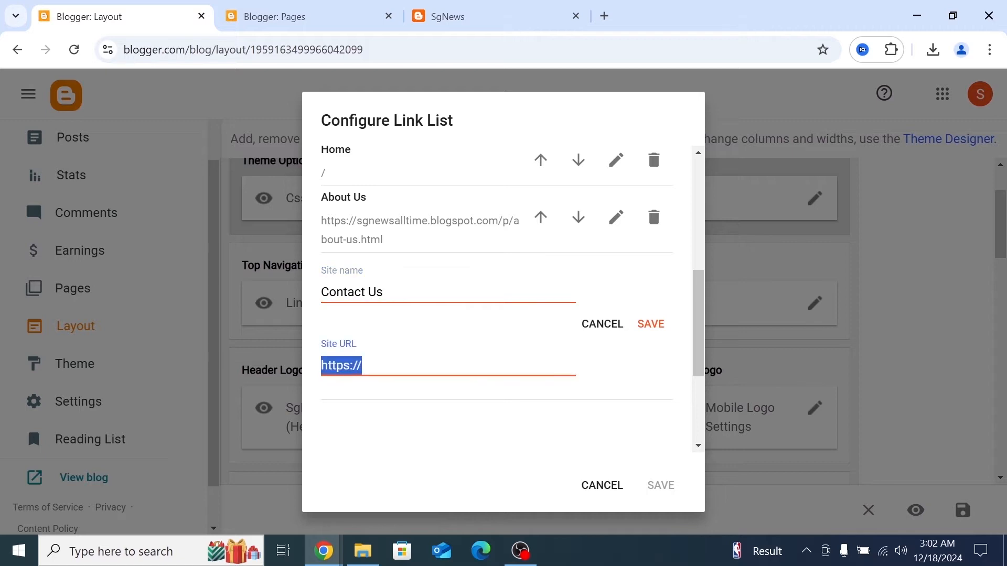
key("ctrl+v")
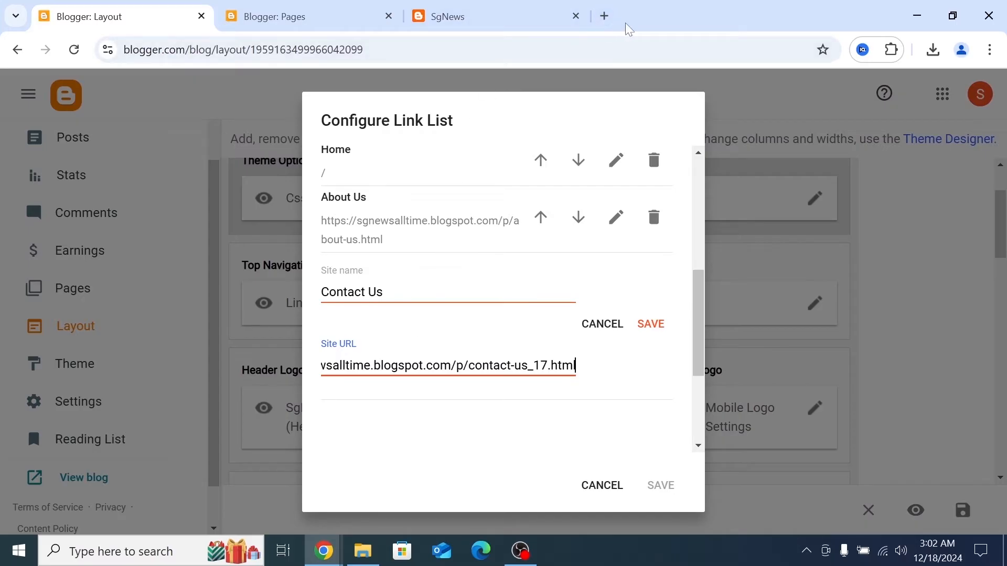
left_click_drag(622, 23, 409, 58)
left_click(437, 358)
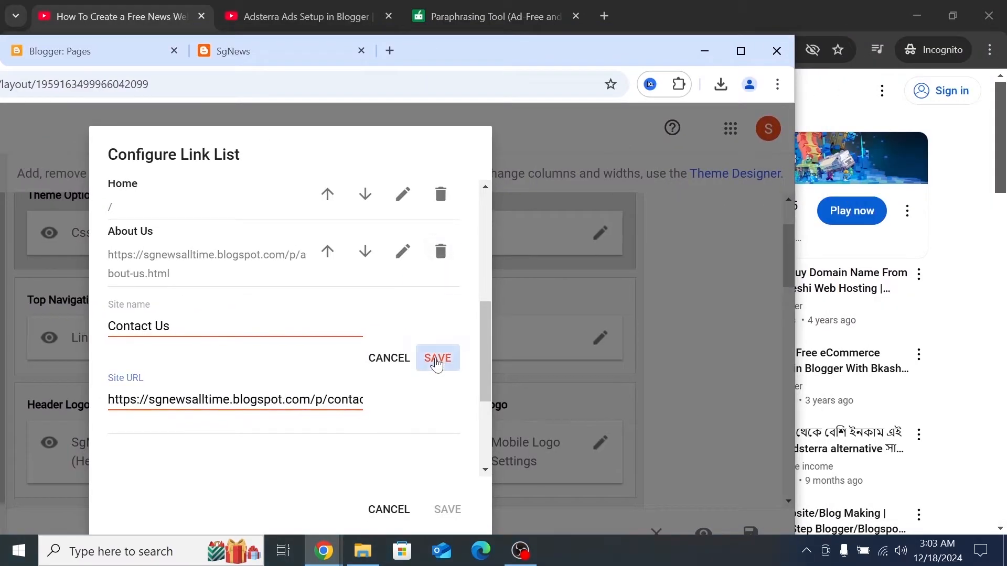
double_click(431, 52)
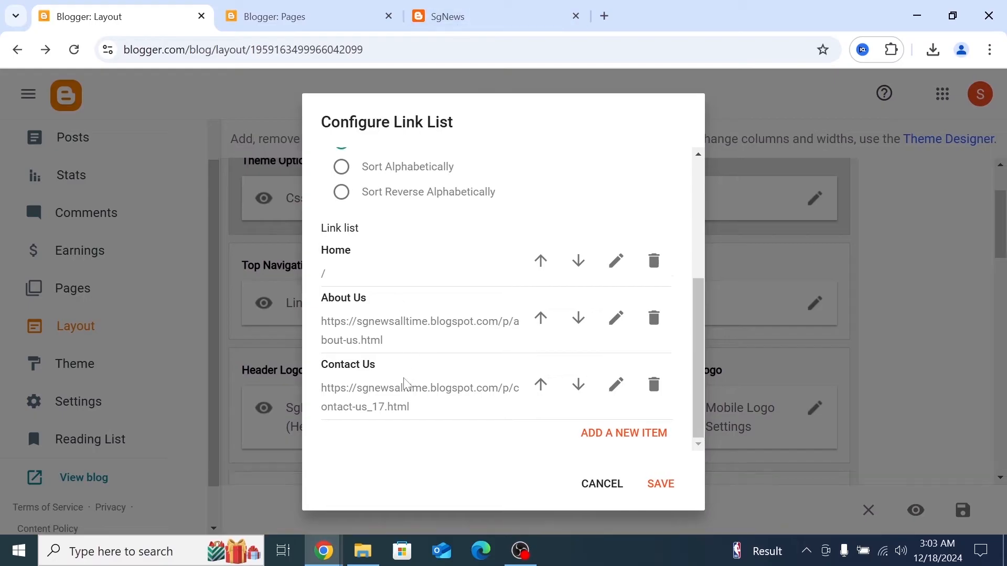
- Save the Top Navigation link list with its Home, About Us and Contact Us items
left_click_drag(382, 370, 306, 380)
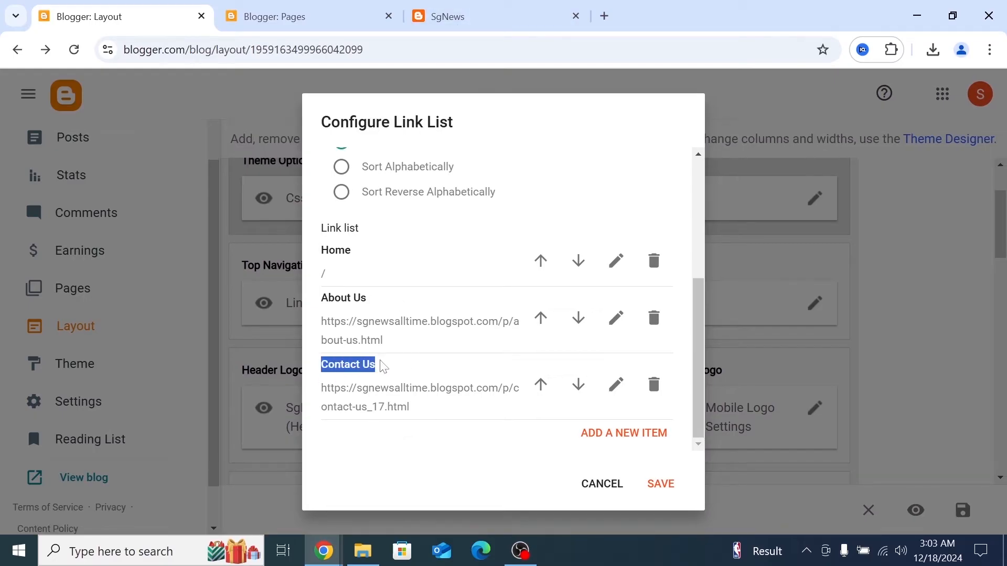
left_click(391, 371)
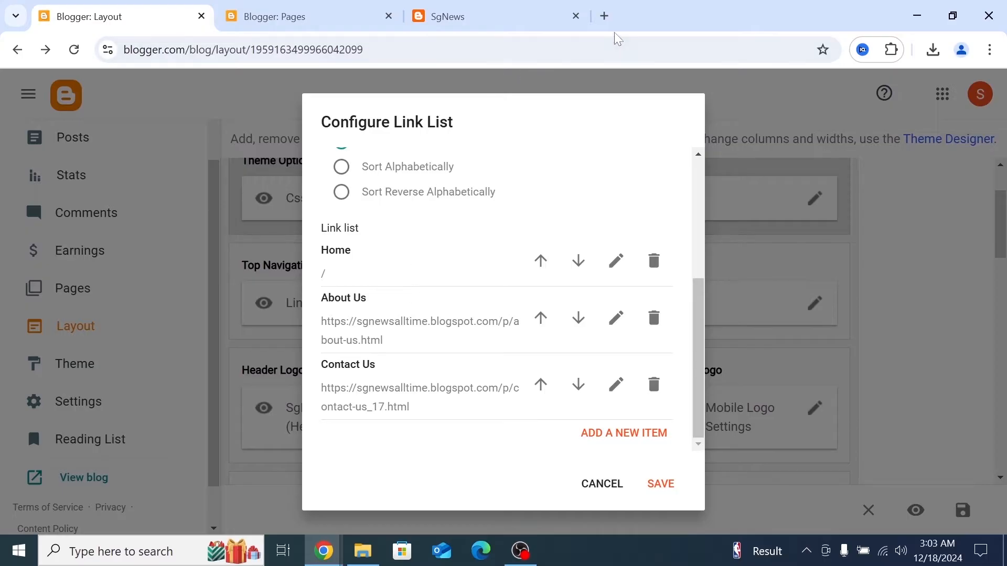
left_click_drag(622, 22, 485, 28)
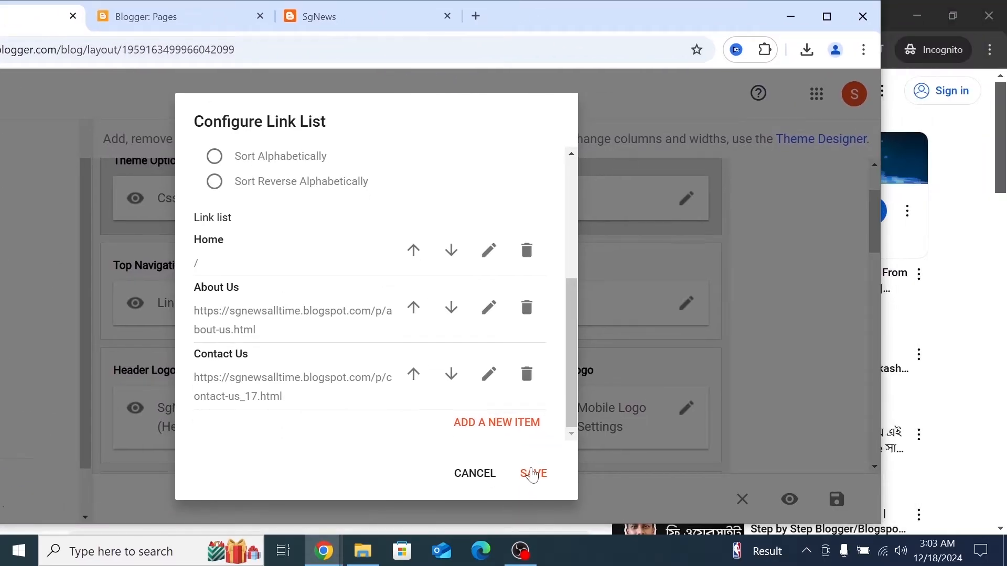
left_click(532, 474)
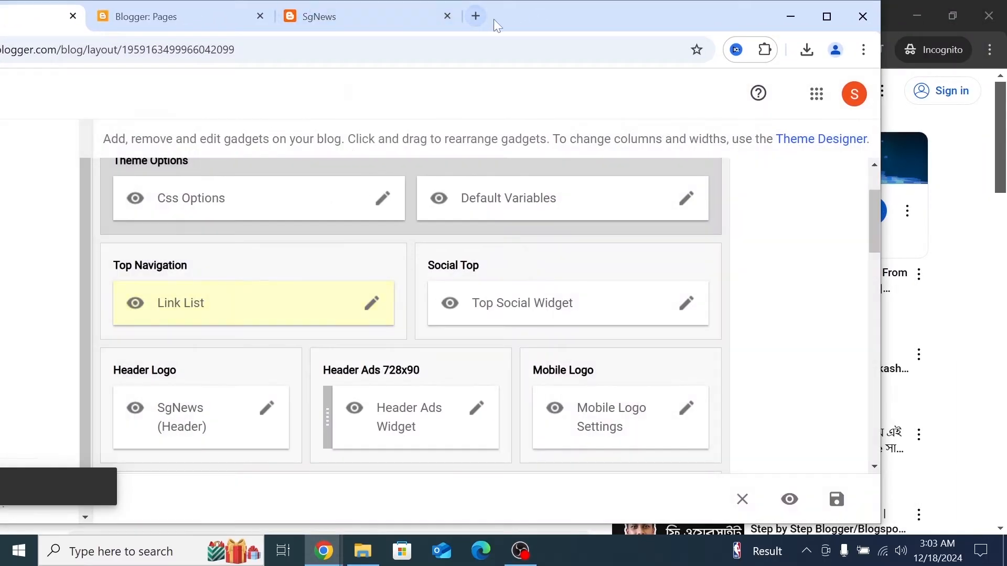
double_click(493, 19)
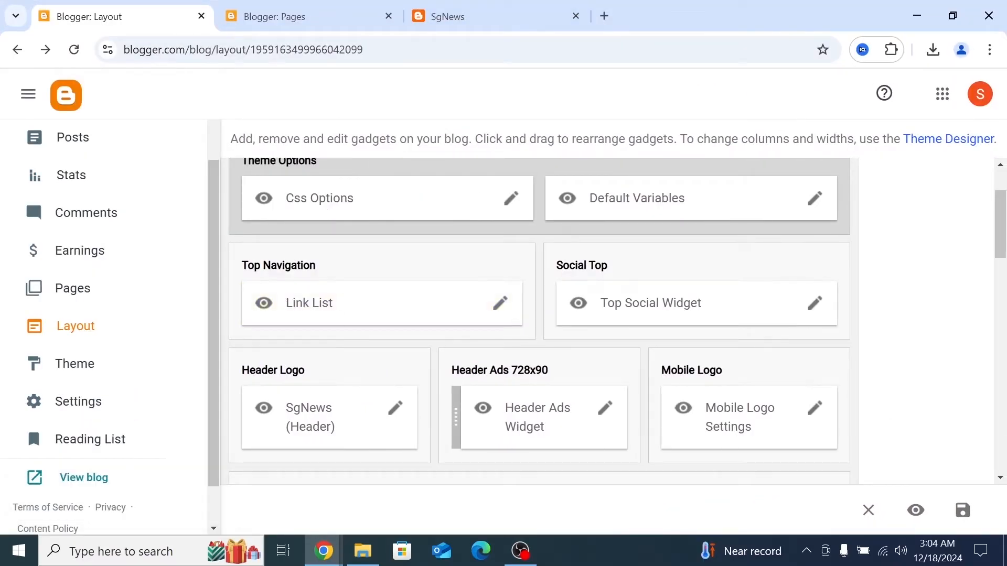
- Reload the SgNews blog's home page to check the links in its top navigation
left_click(270, 16)
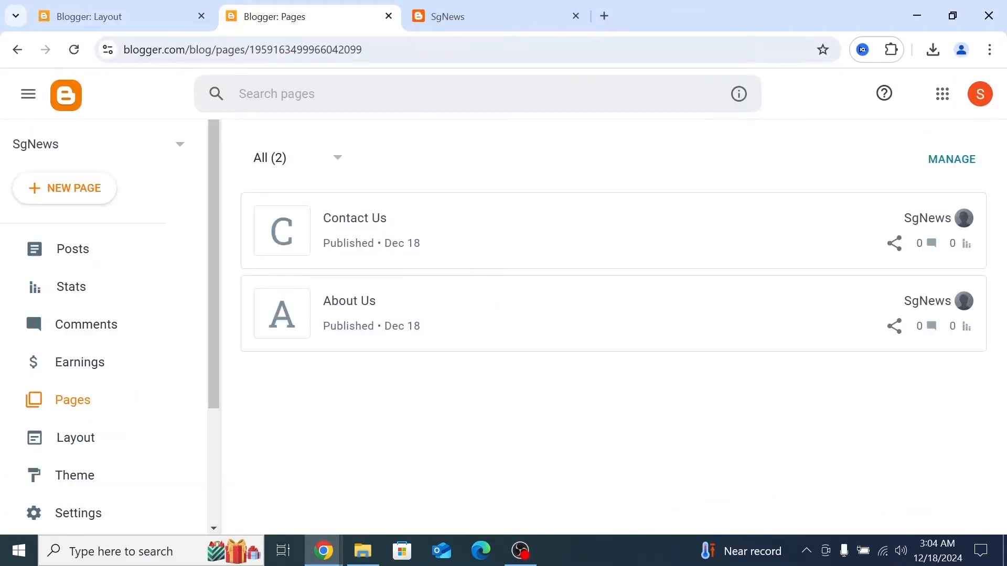
left_click(455, 15)
scroll(332, 281, "down", 1)
scroll(332, 282, "up", 1)
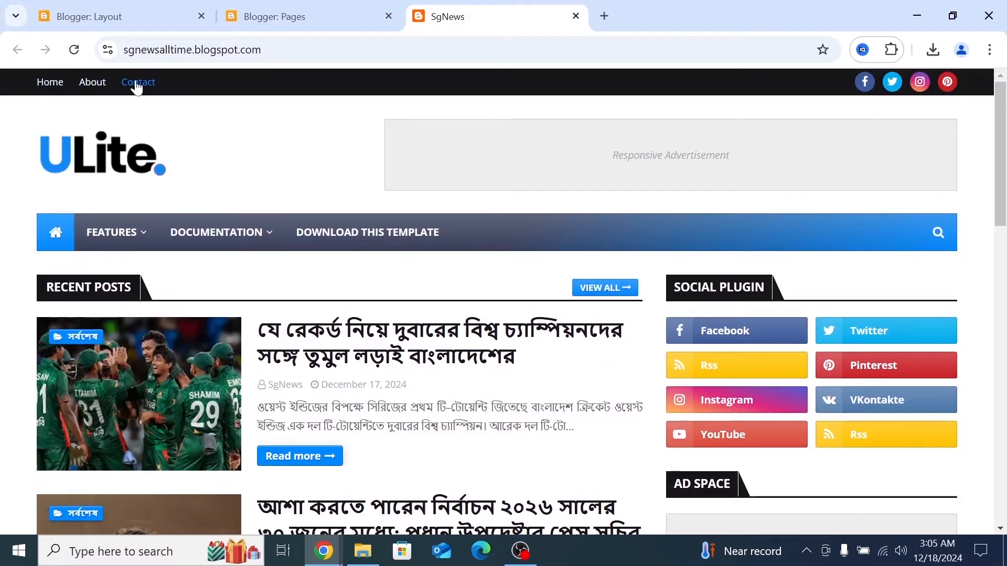
left_click(76, 51)
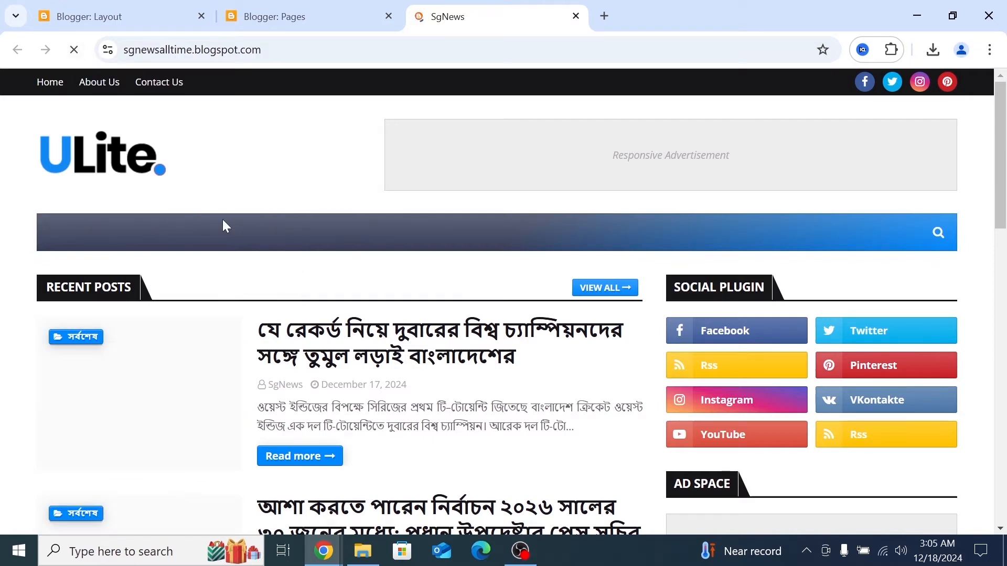
mouse_move(238, 250)
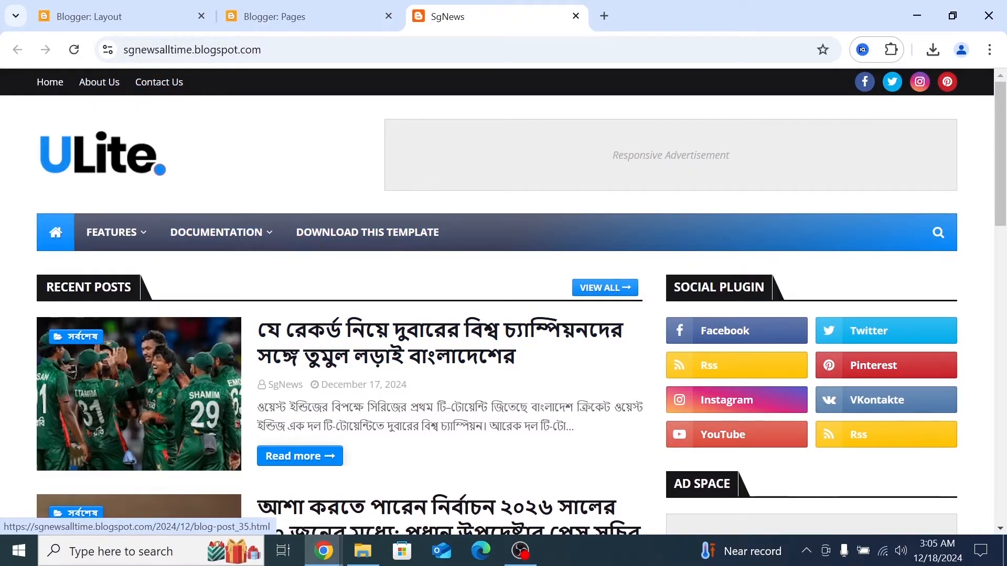
- Capture the blog's header area, circle the About Us and Contact Us links in red, and discard the capture
left_click(806, 552)
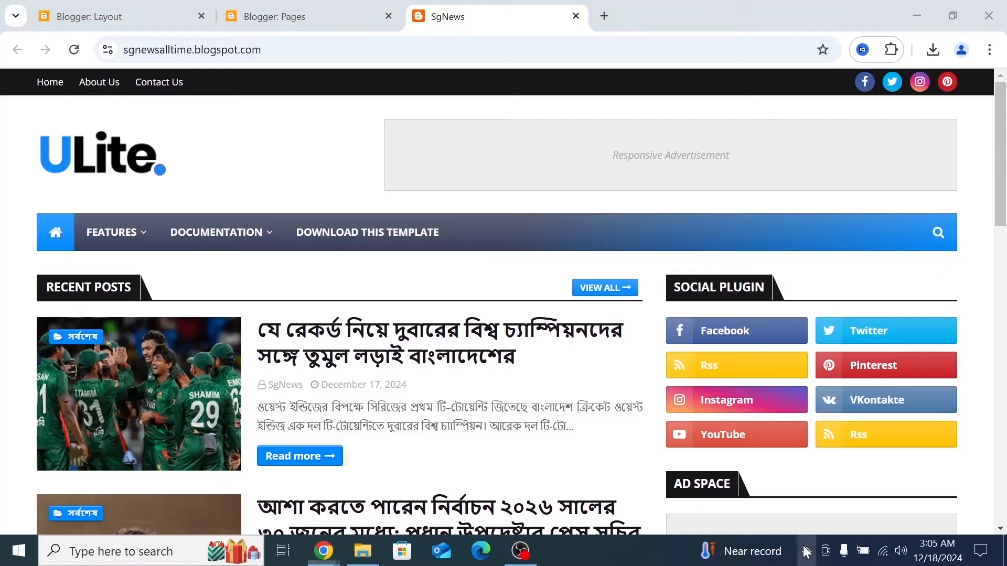
left_click(775, 519)
left_click_drag(17, 63, 336, 207)
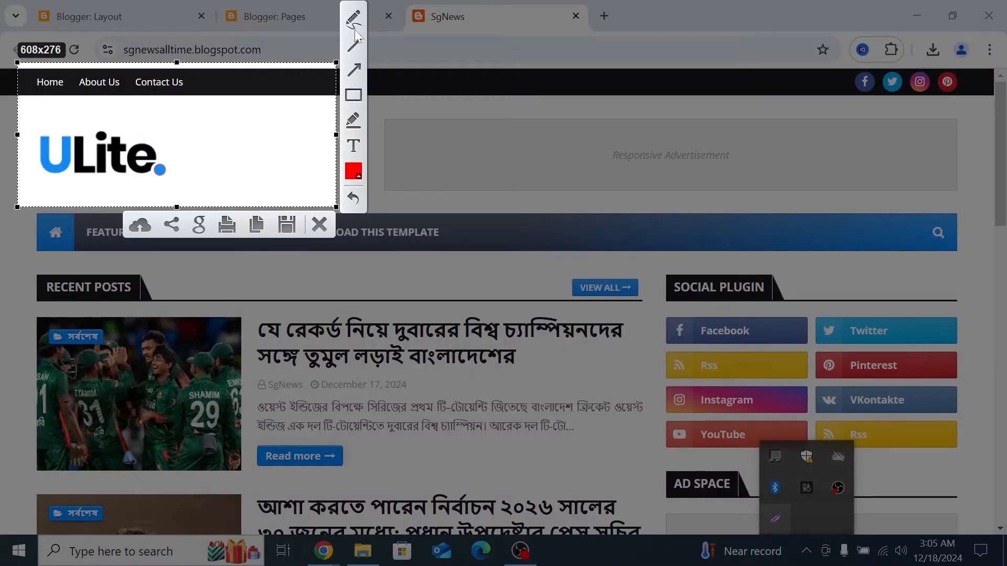
left_click(354, 24)
left_click_drag(149, 67, 76, 61)
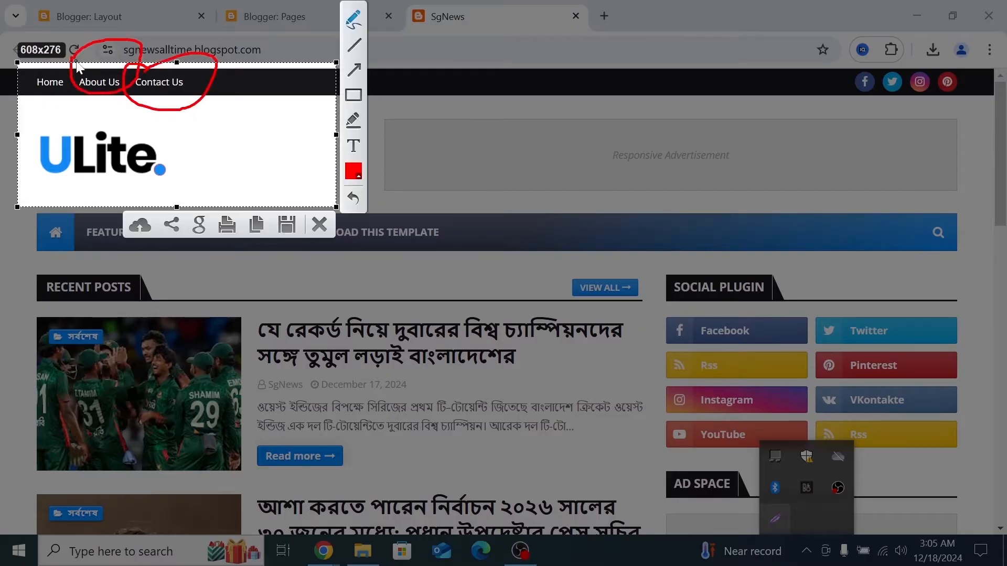
right_click(159, 153)
left_click(208, 255)
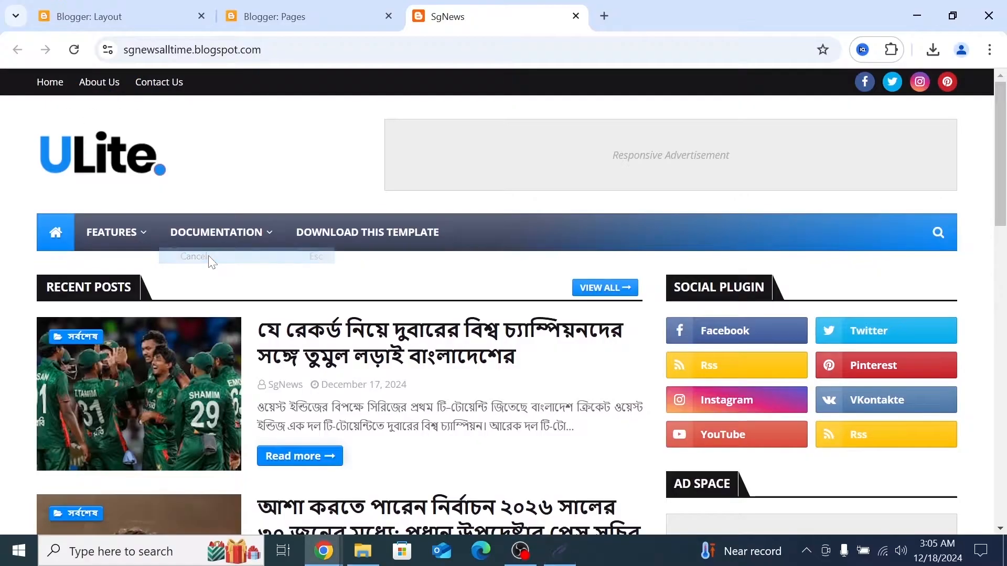
- View the Contact Us page from the top navigation, and reload the About Us page to check the navigation links
left_click(159, 82)
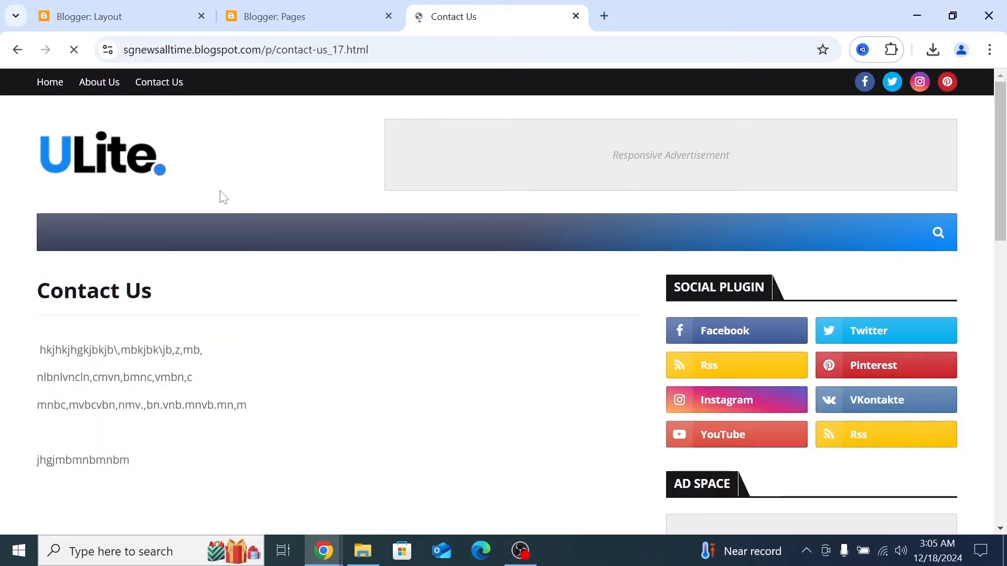
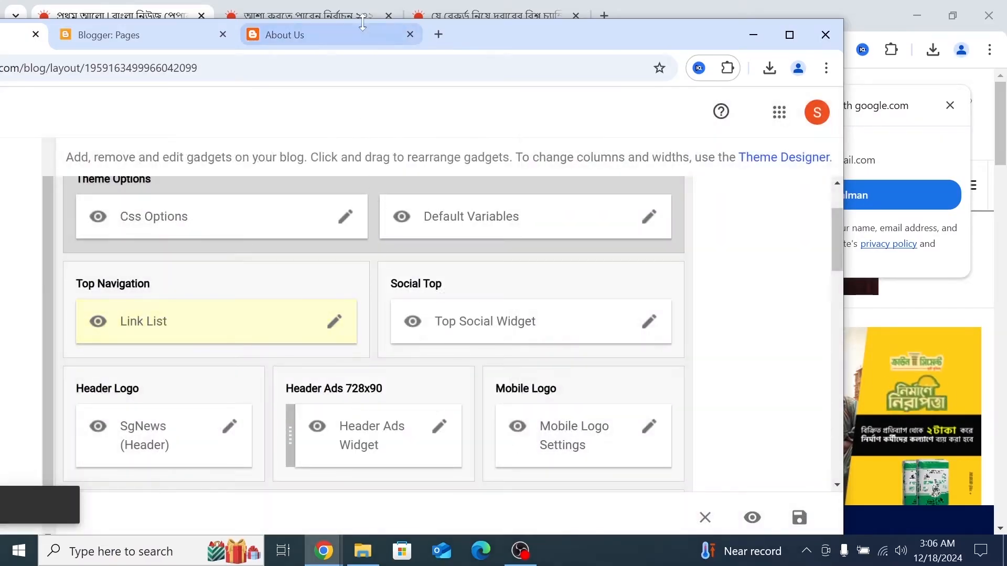
double_click(454, 44)
left_click(294, 15)
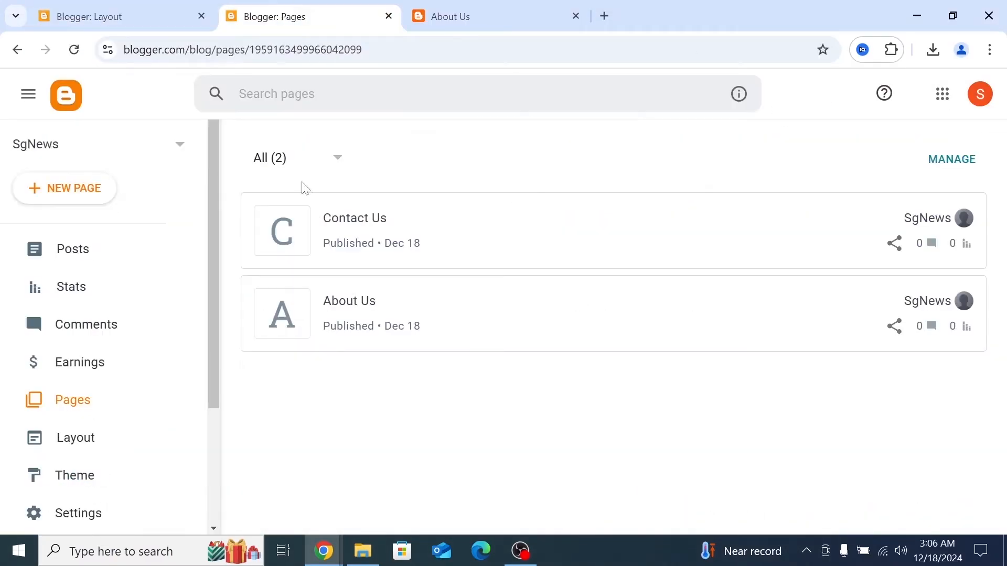
left_click(460, 17)
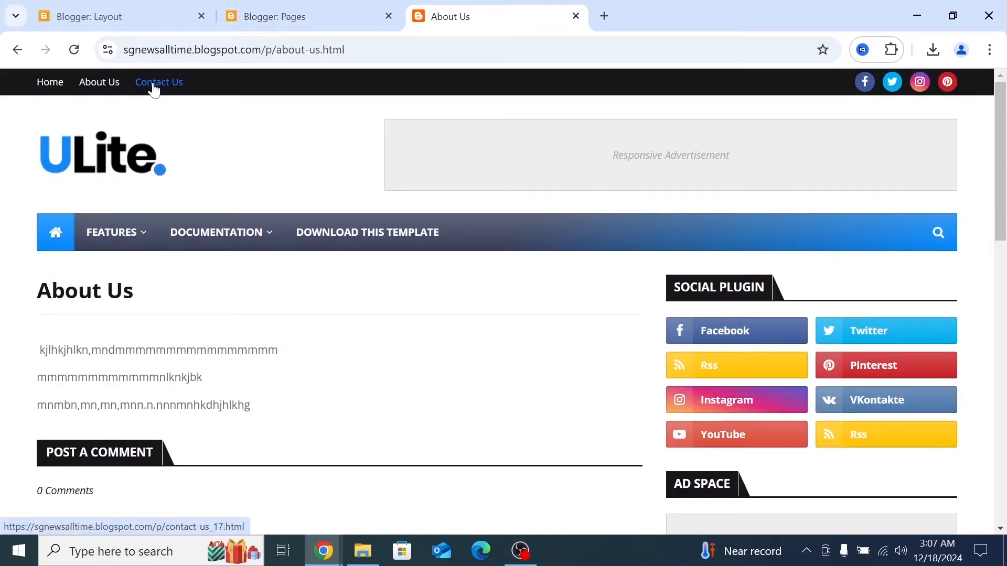
left_click(74, 49)
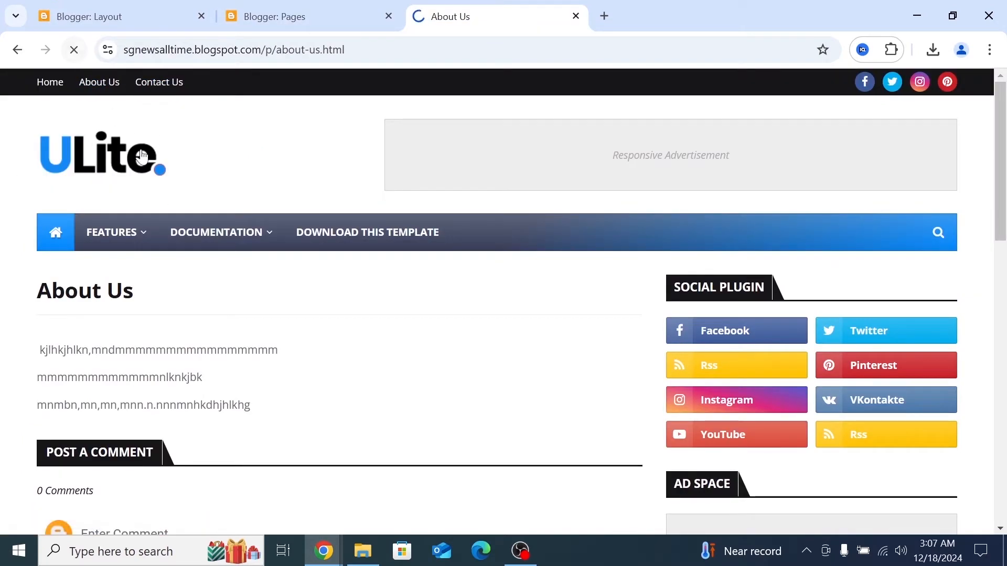
mouse_move(197, 239)
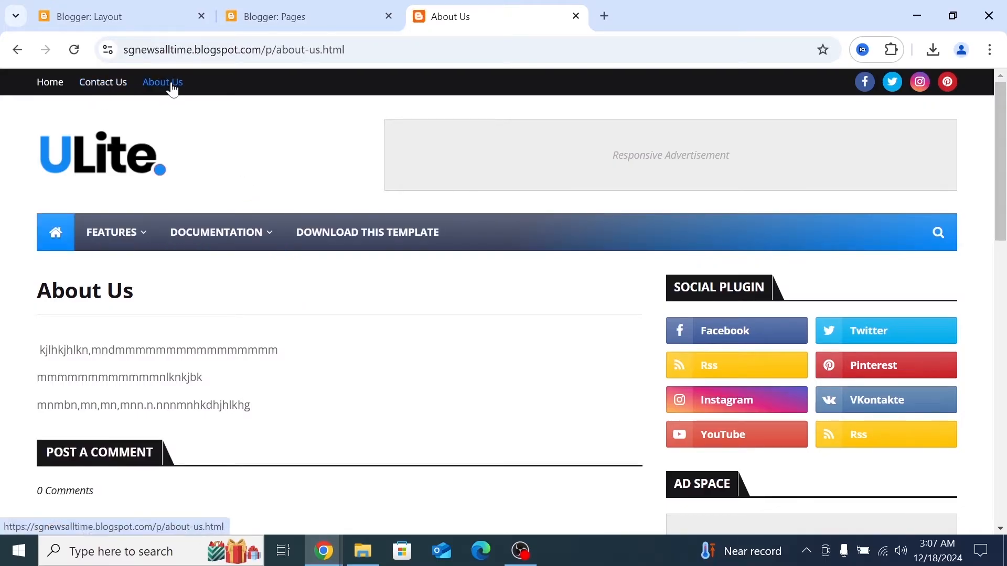
mouse_move(264, 232)
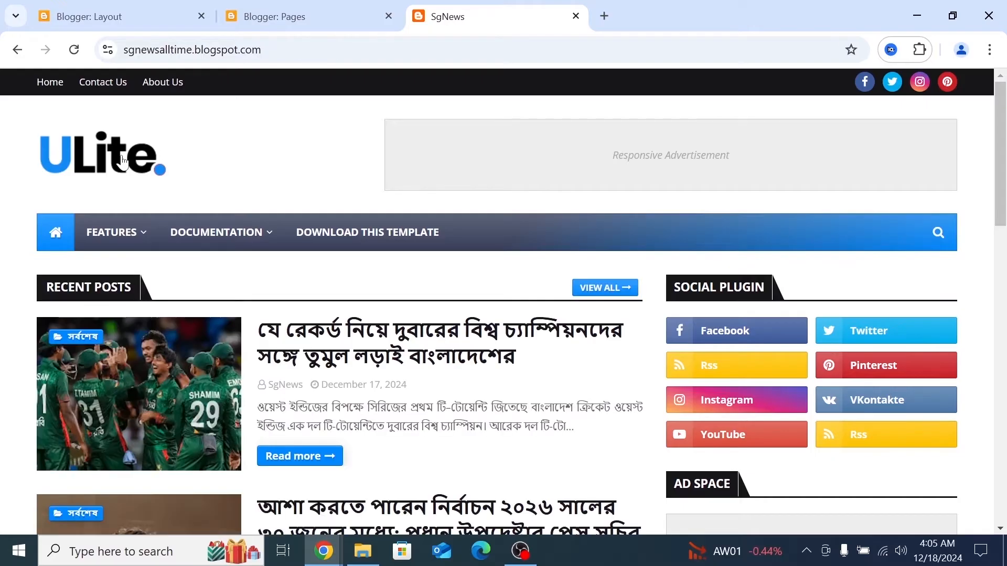
- Return to the blog layout and locate the Header Logo section
left_click(124, 21)
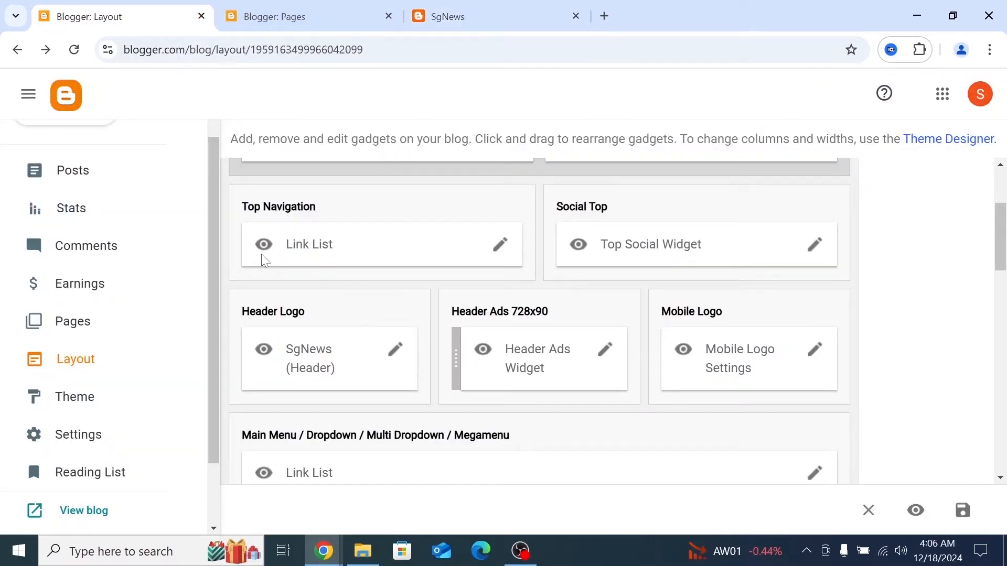
scroll(320, 331, "up", 1)
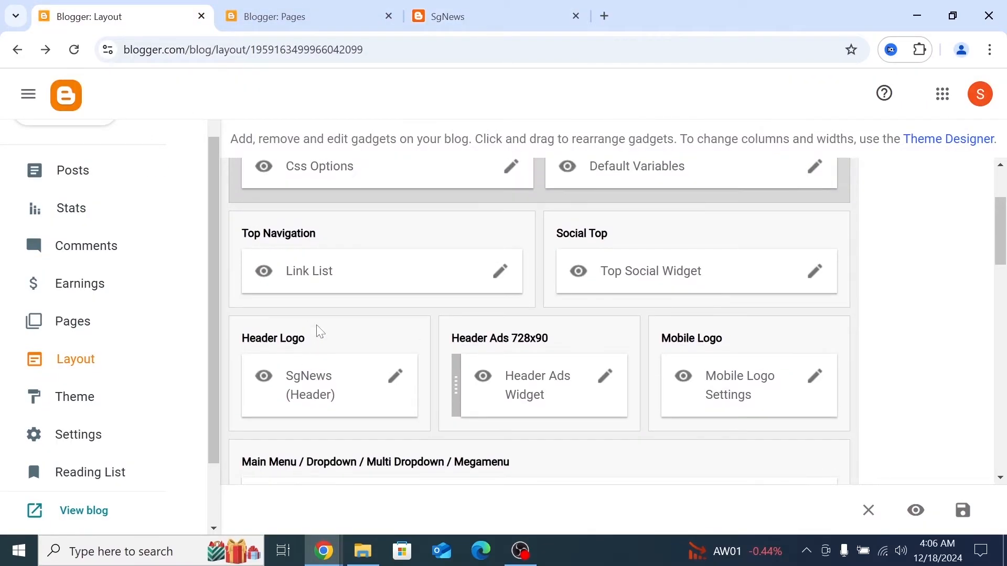
scroll(320, 332, "down", 2)
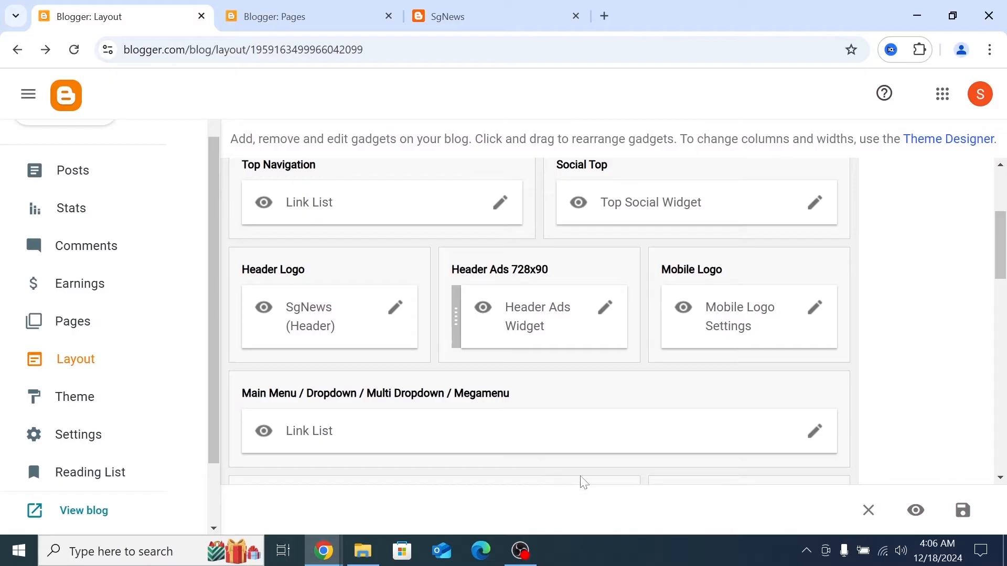
- Capture the Header Logo section of the layout, frame its title with a red rectangle, and discard the capture
left_click(806, 551)
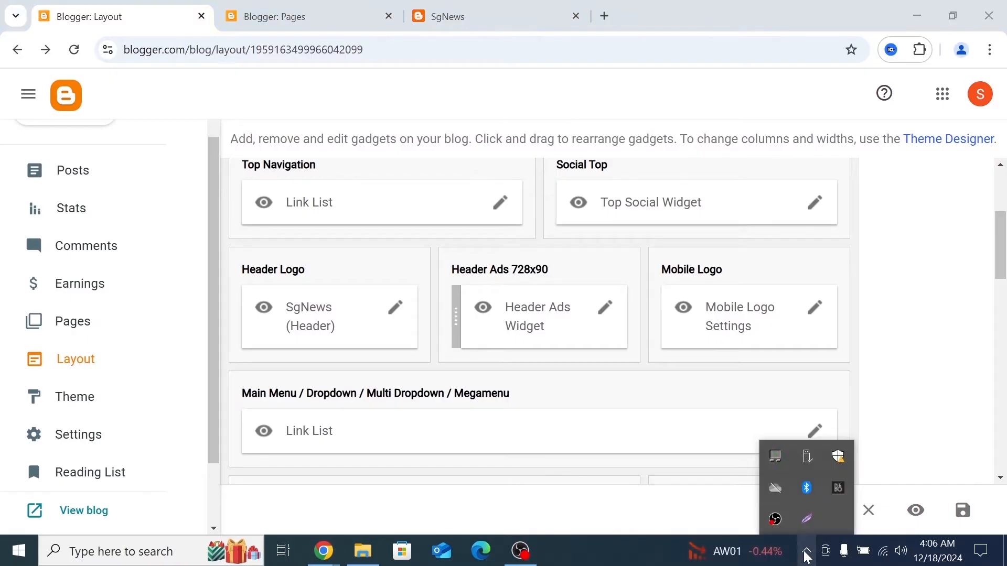
left_click(816, 525)
left_click_drag(222, 242, 394, 302)
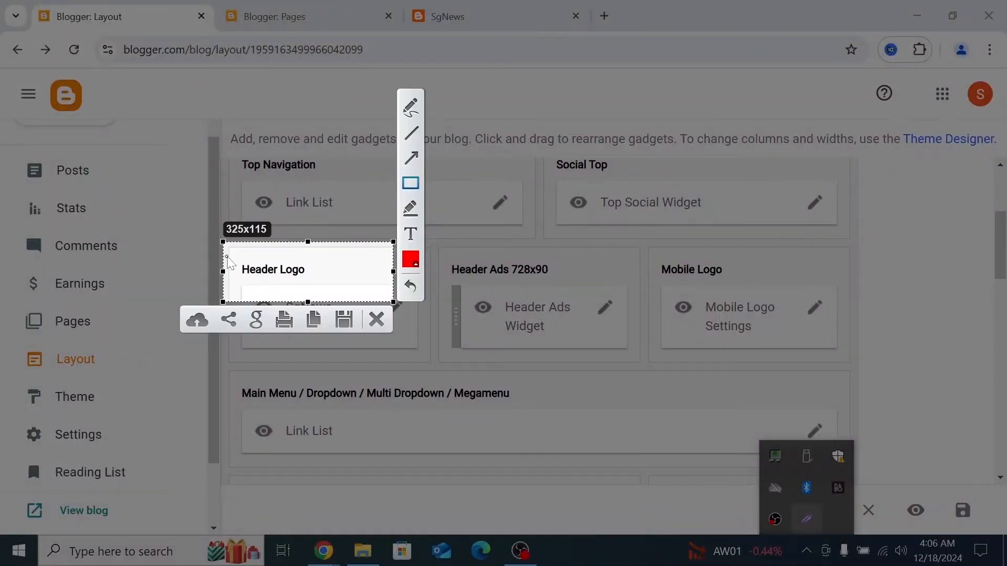
mouse_move(230, 255)
left_mouse_down()
mouse_move(309, 282)
mouse_move(349, 283)
left_mouse_up()
right_click(351, 261)
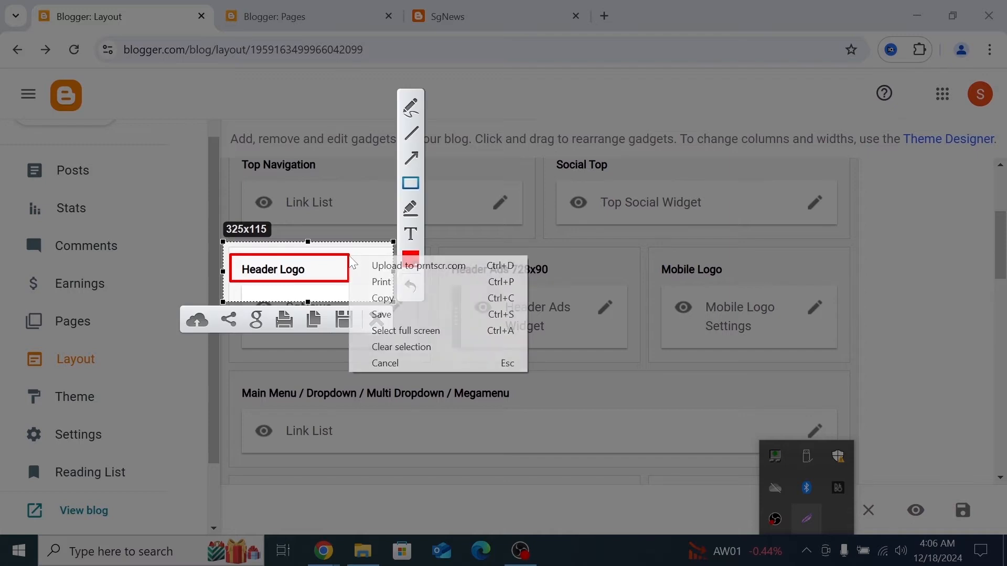
left_click(386, 363)
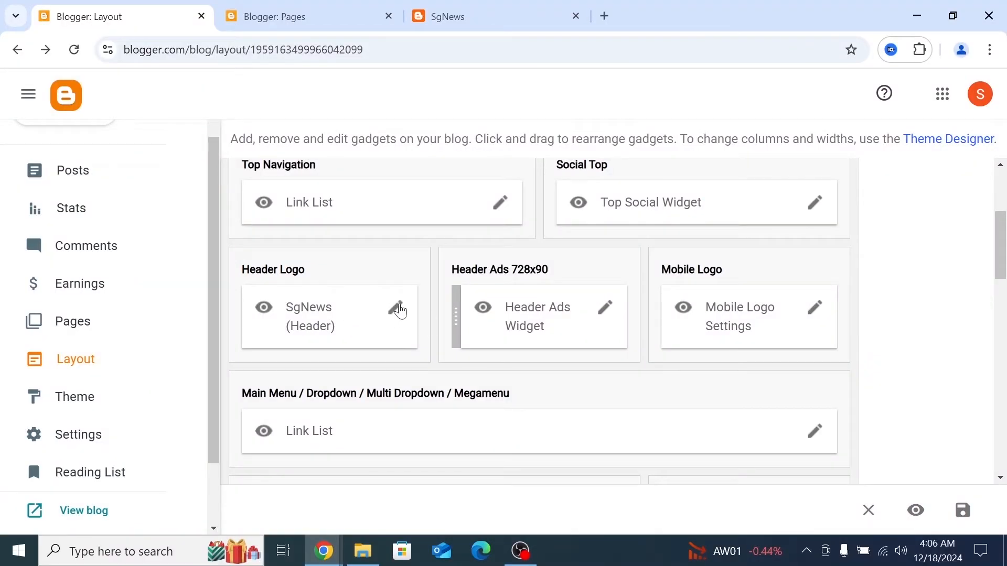
- Open the Header Logo gadget's configuration and switch its image source to uploading from the computer
left_click(399, 309)
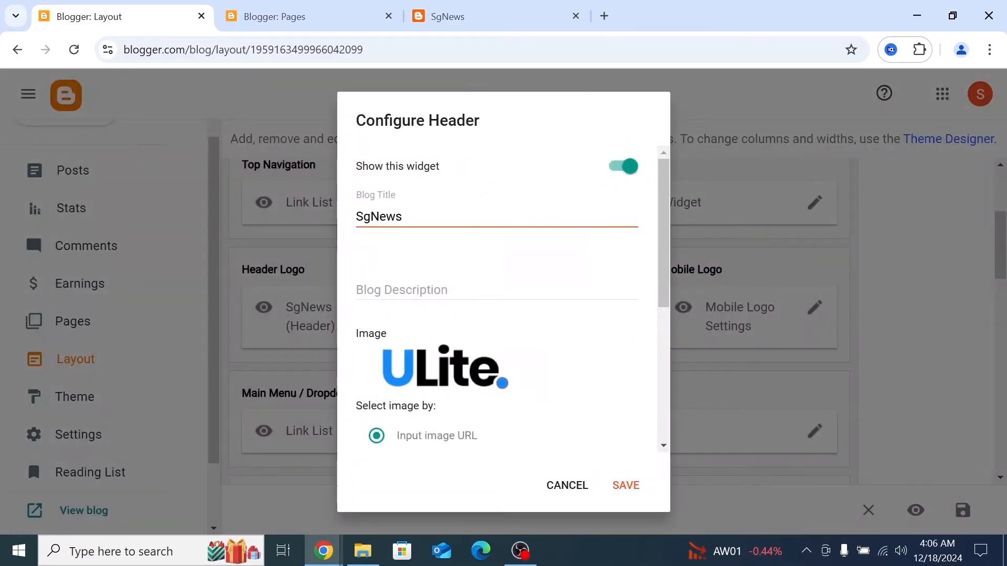
scroll(417, 291, "down", 3)
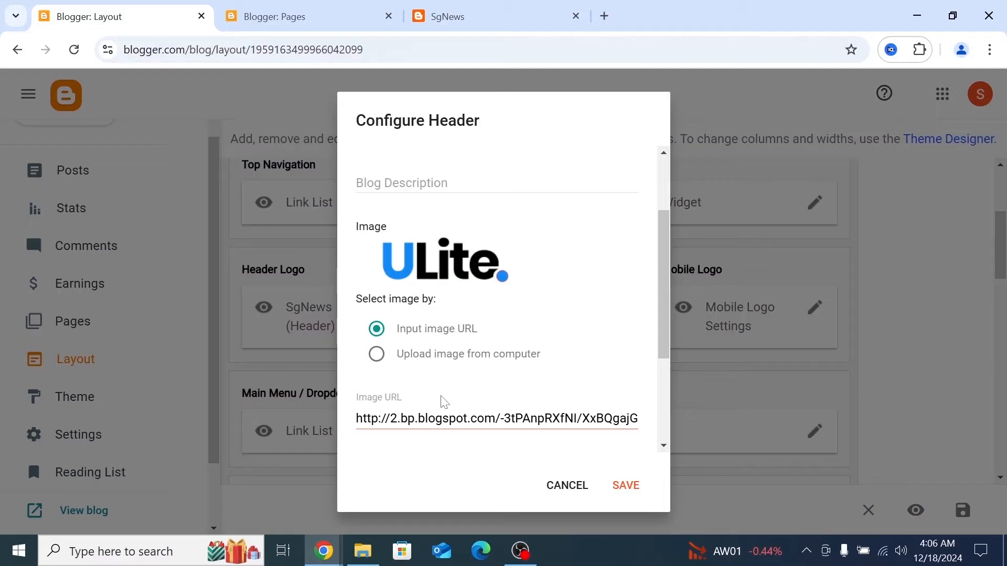
scroll(445, 402, "down", 3)
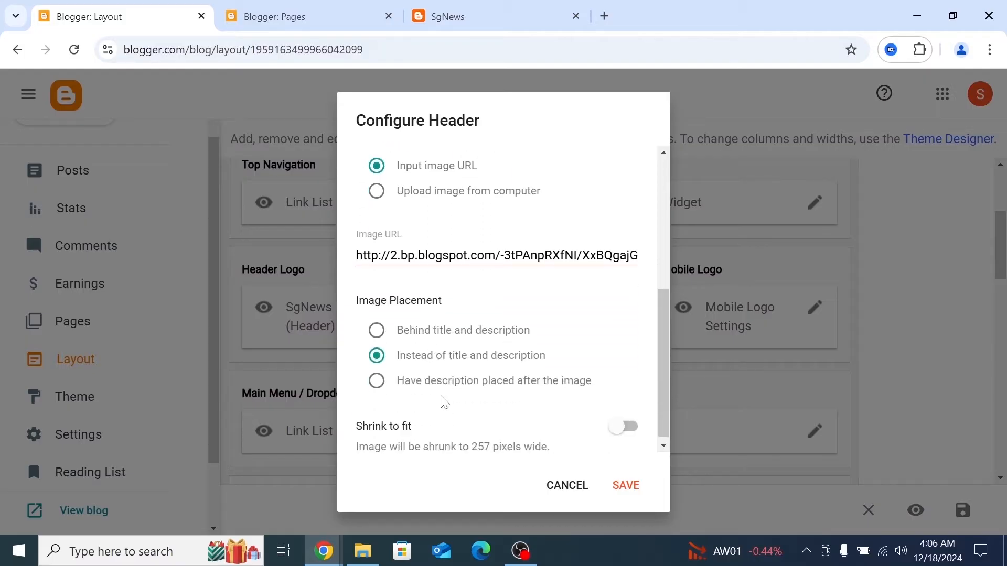
scroll(444, 403, "up", 5)
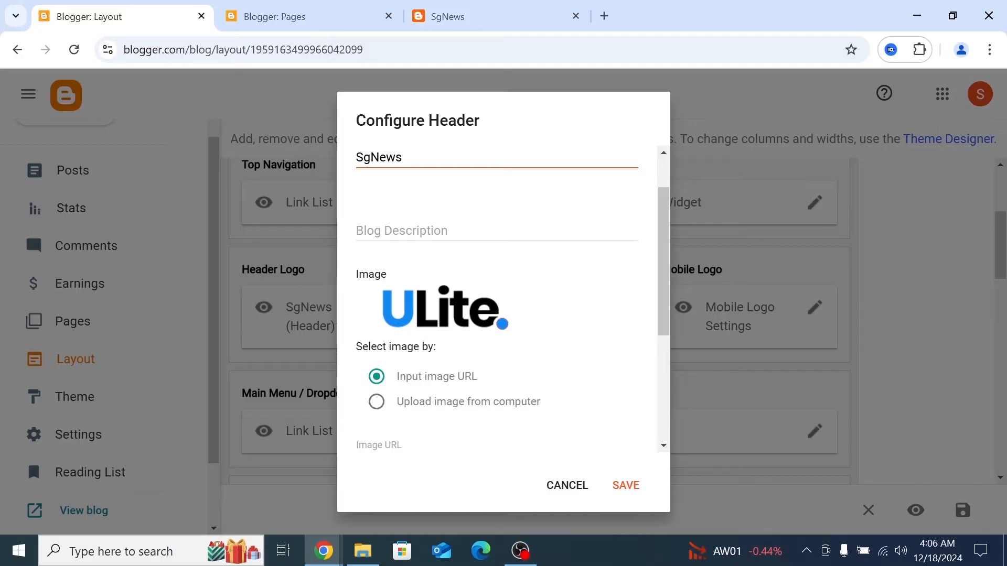
left_click_drag(434, 347, 327, 348)
left_click(444, 347)
left_click(377, 402)
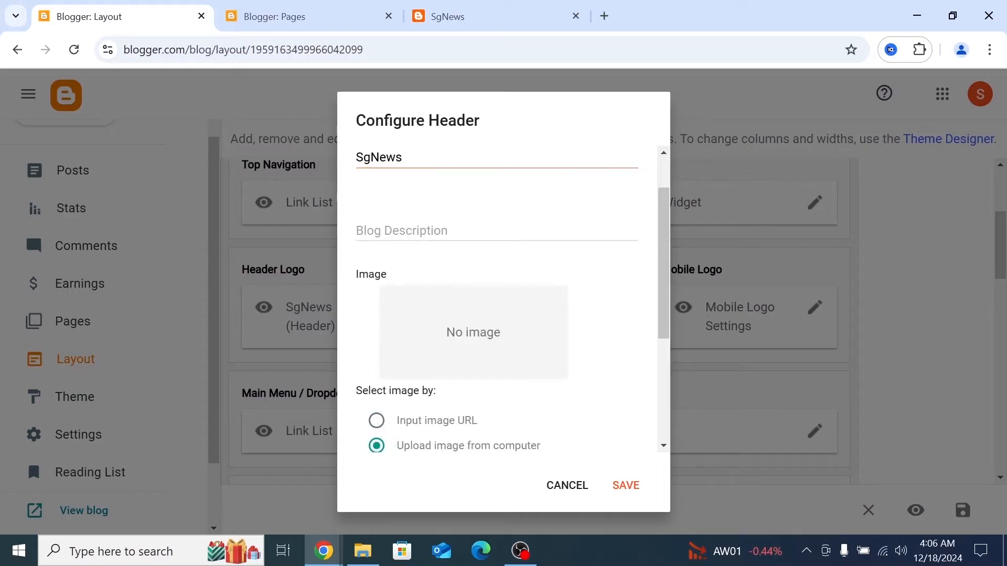
scroll(449, 338, "down", 2)
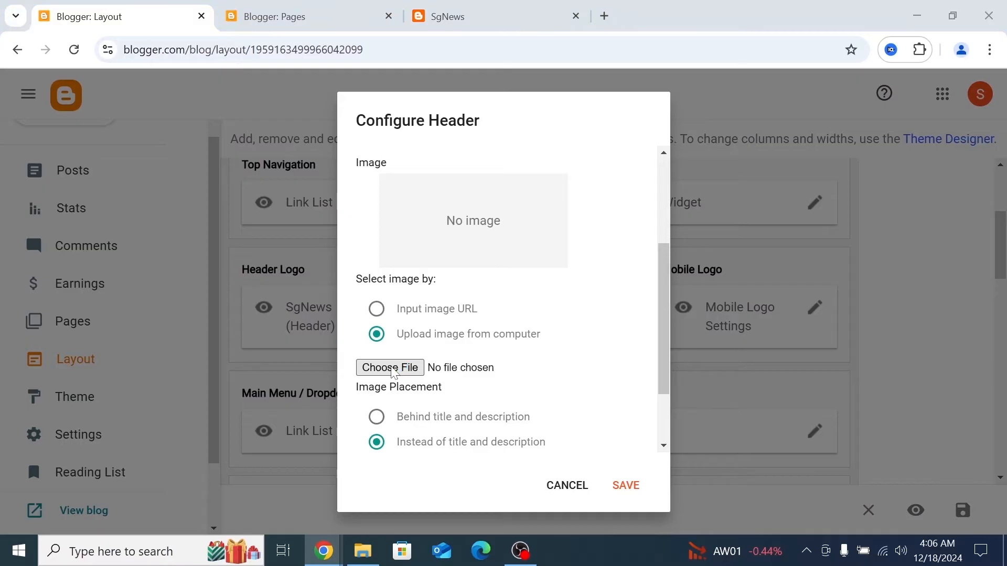
- Upload the SgNews image from the Channel Logo folder on New Volume (M:) as the header image
left_click(394, 368)
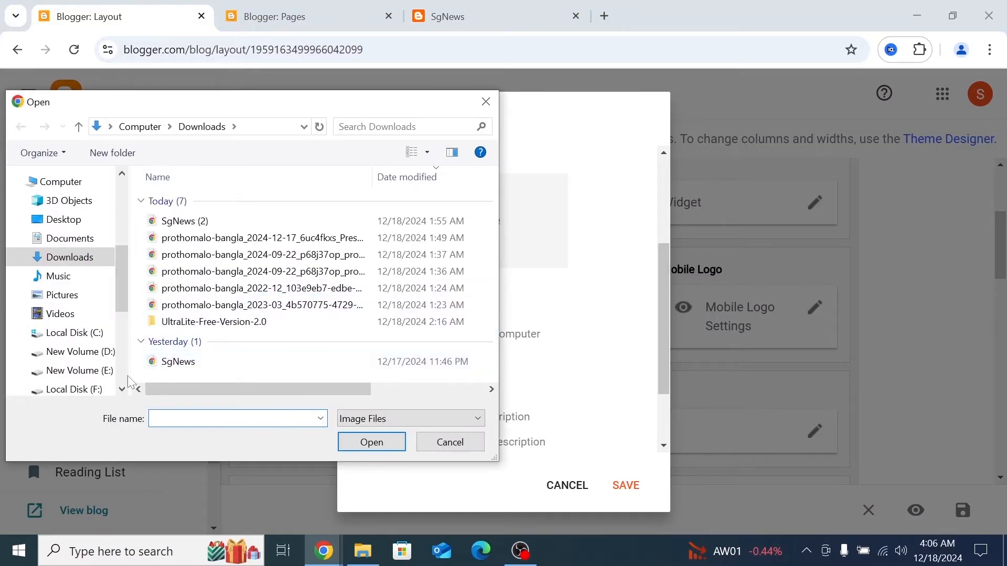
scroll(98, 375, "down", 1)
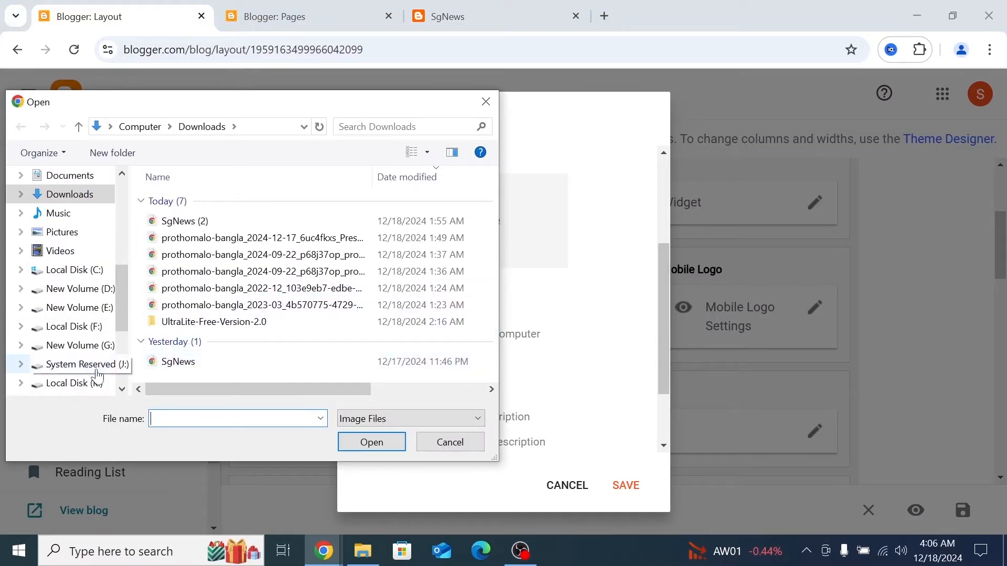
scroll(97, 372, "down", 2)
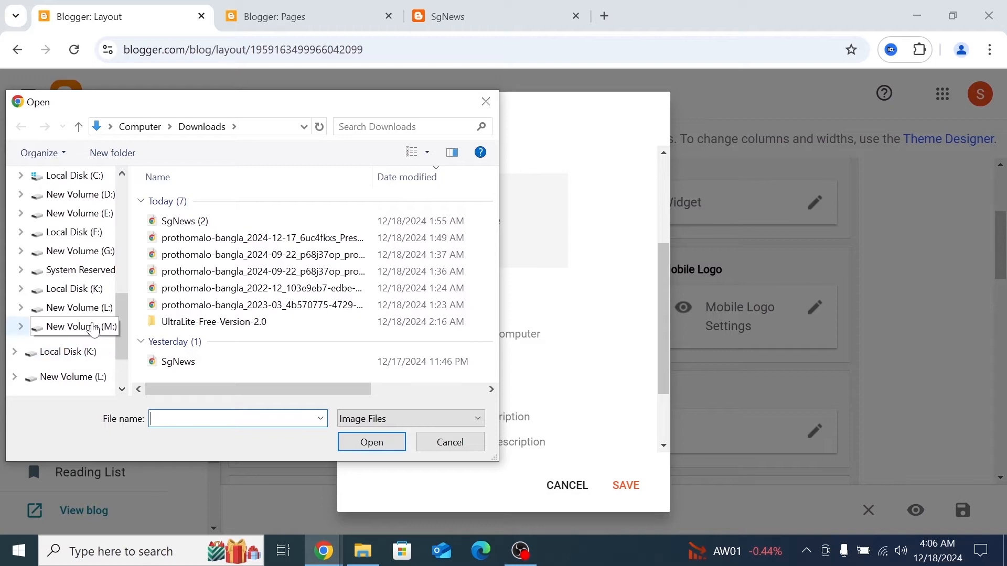
left_click(93, 327)
left_click(214, 237)
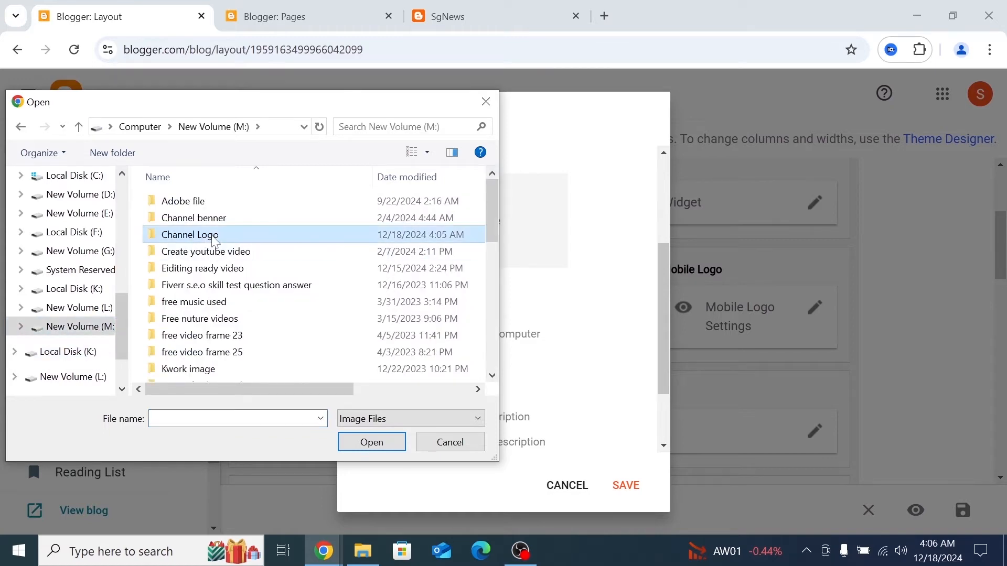
double_click(215, 238)
scroll(321, 266, "down", 1)
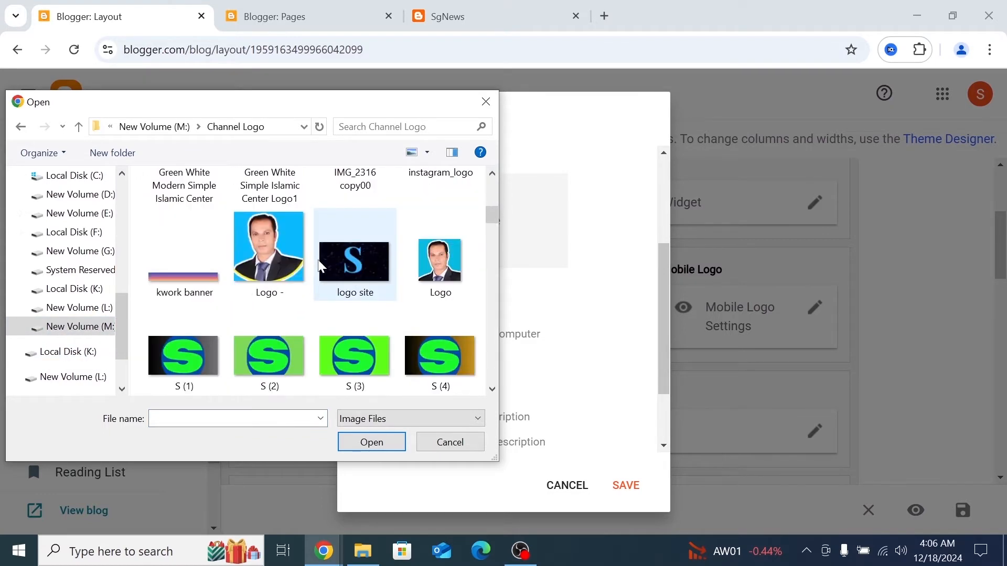
scroll(319, 262, "down", 10)
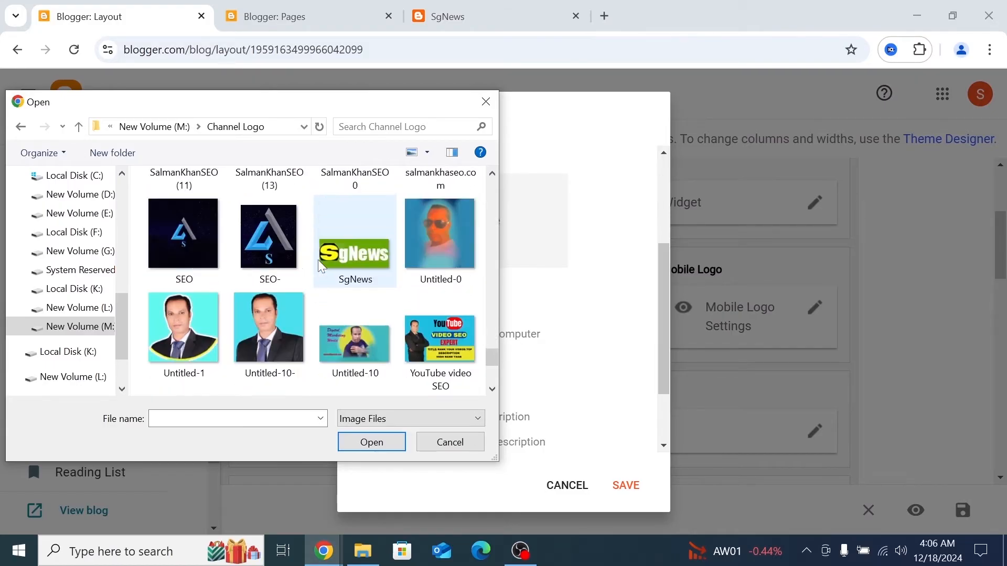
scroll(318, 260, "down", 2)
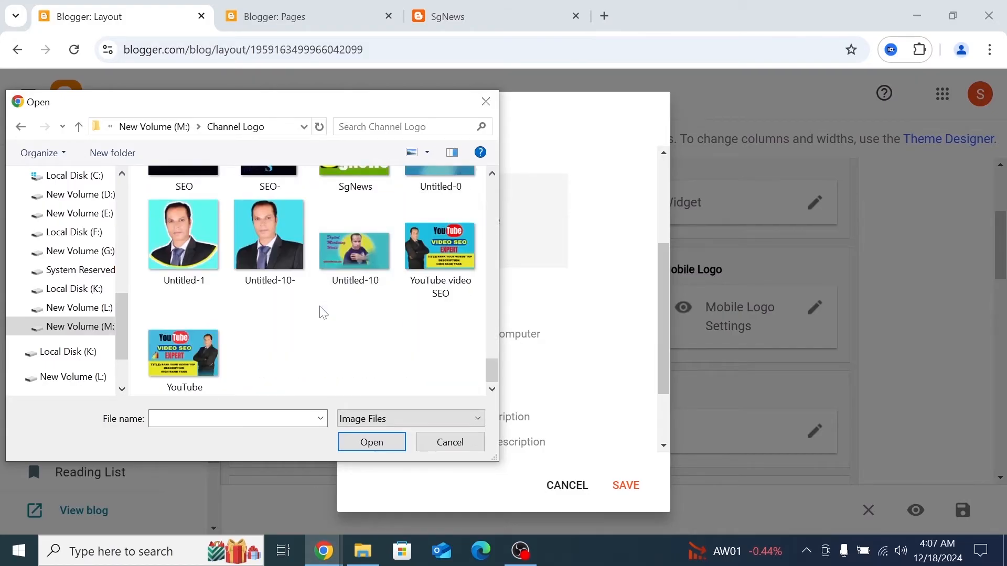
scroll(321, 310, "up", 1)
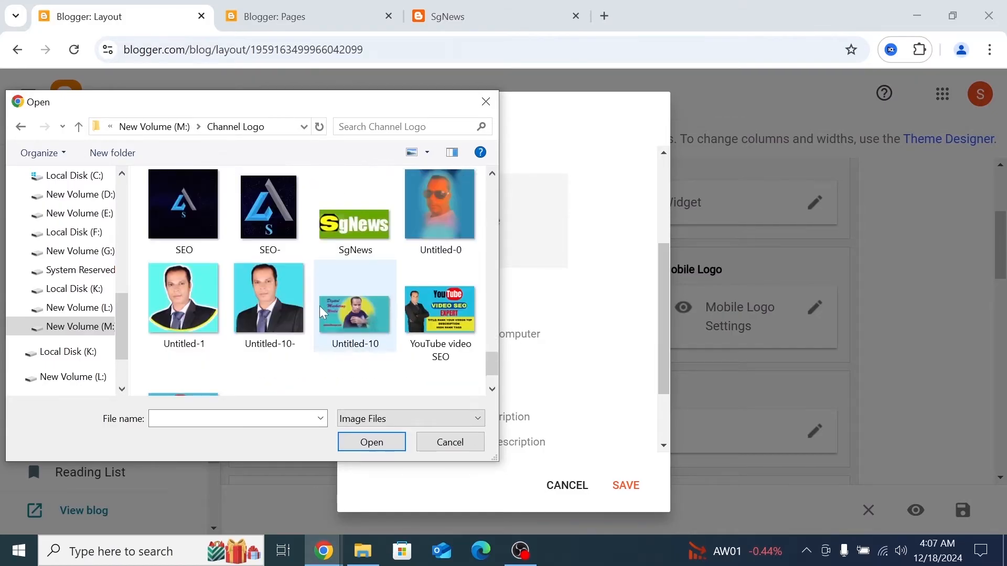
left_click(365, 230)
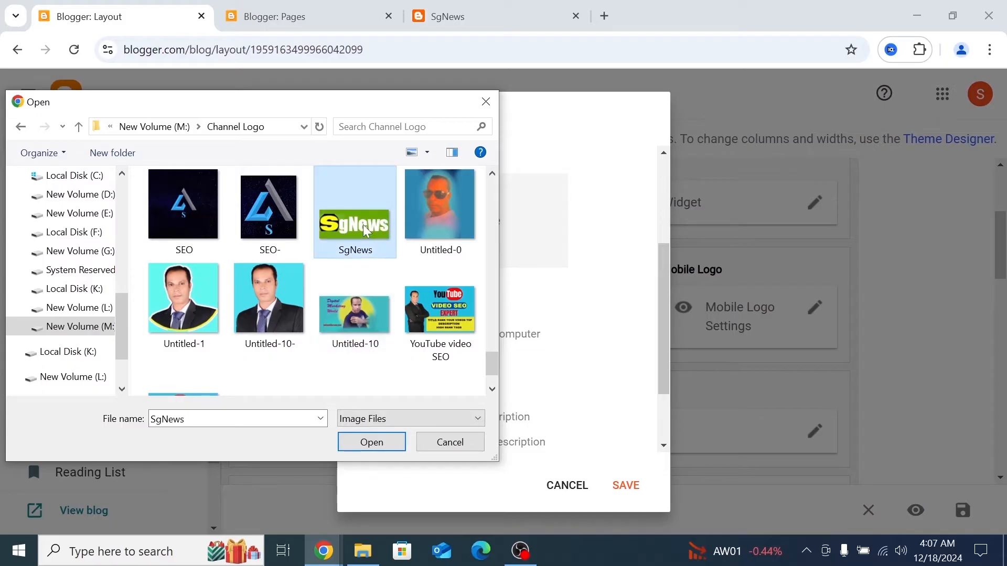
left_click(372, 444)
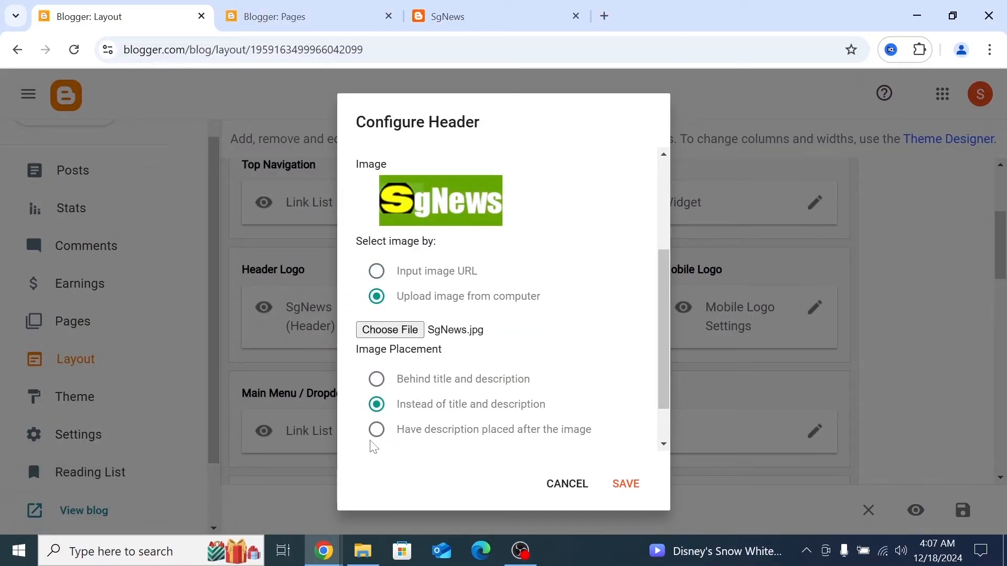
- Set the blog description in the header gadget to SgNews and save the header configuration
scroll(460, 295, "up", 3)
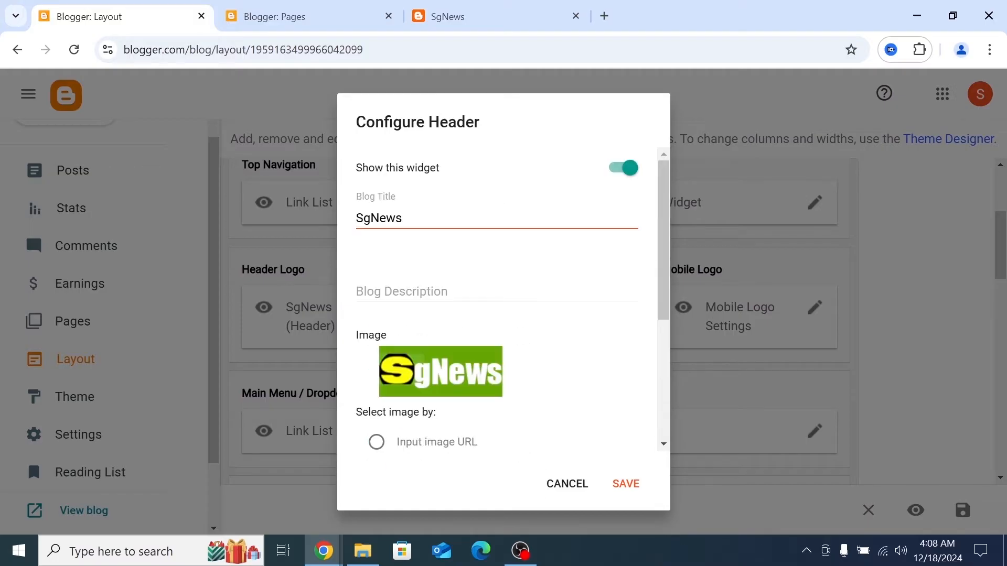
left_click(451, 291)
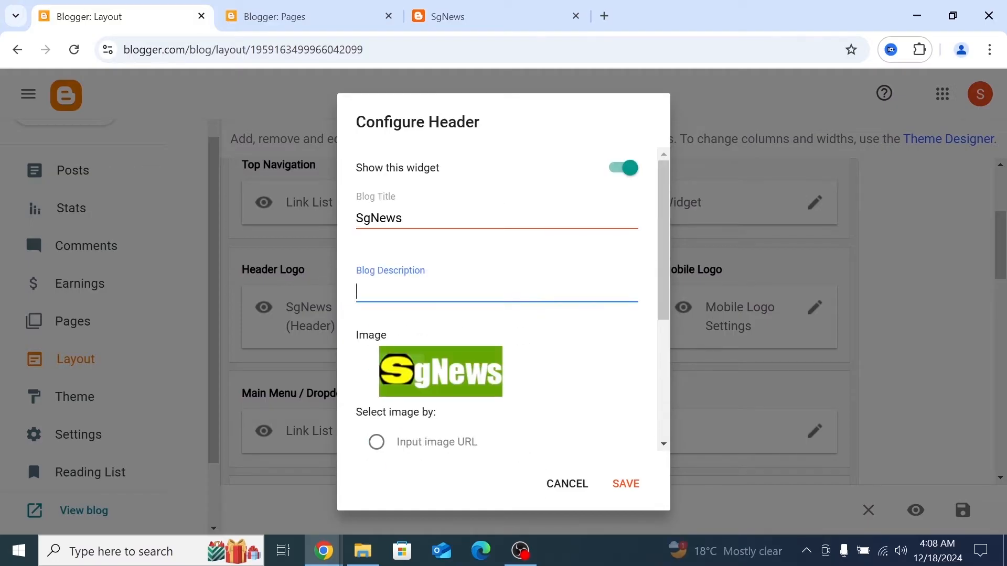
scroll(420, 278, "down", 1)
scroll(419, 278, "up", 1)
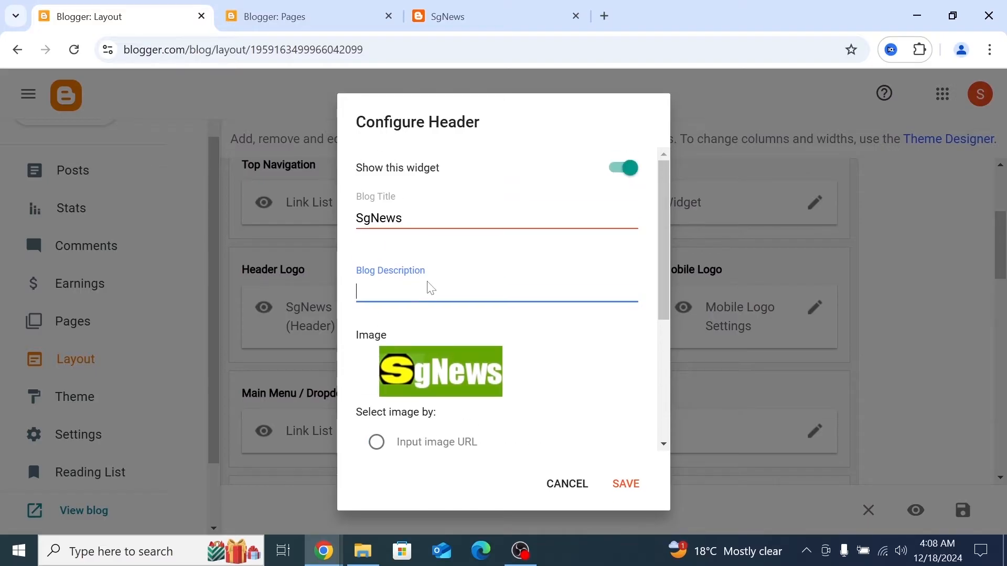
scroll(430, 289, "down", 2)
scroll(430, 289, "up", 2)
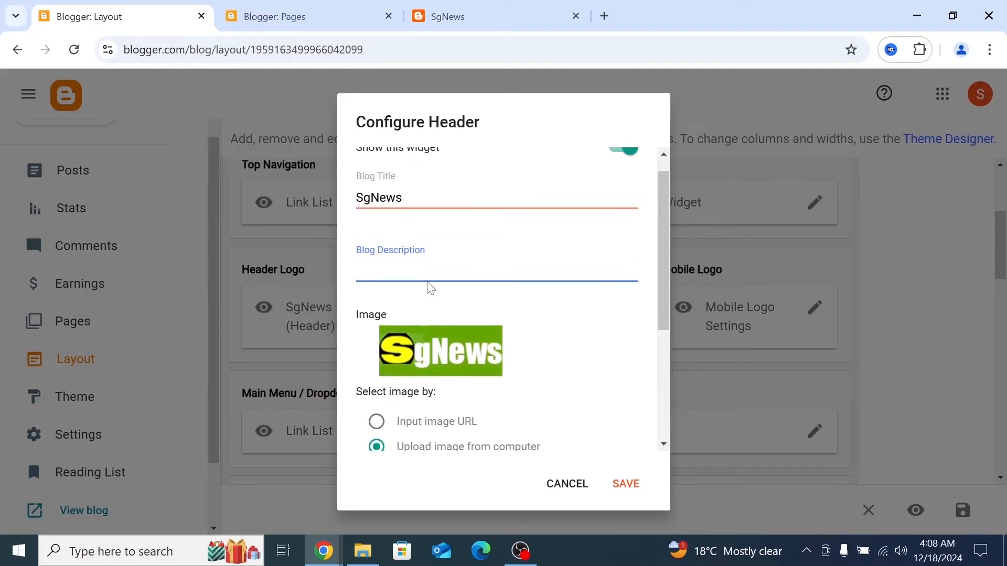
left_click_drag(415, 198, 335, 196)
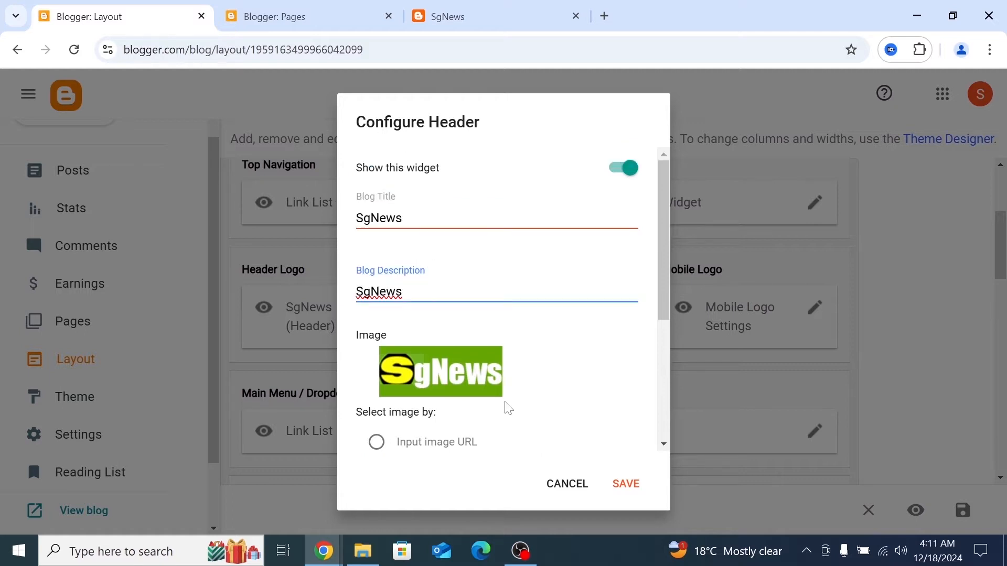
left_click(624, 486)
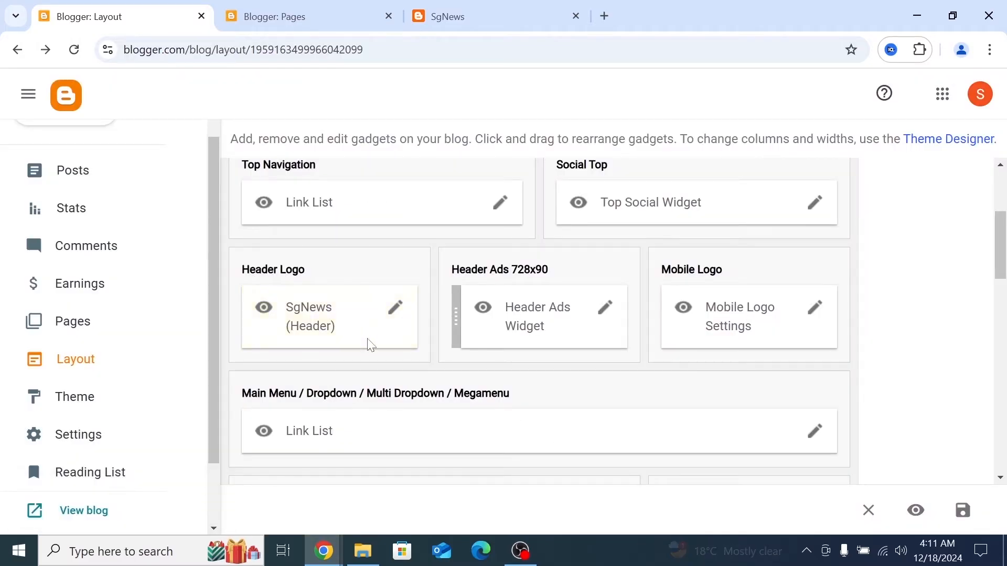
- Check the header logo on the live SgNews blog and return to the layout editor
scroll(369, 340, "up", 1)
left_click(427, 17)
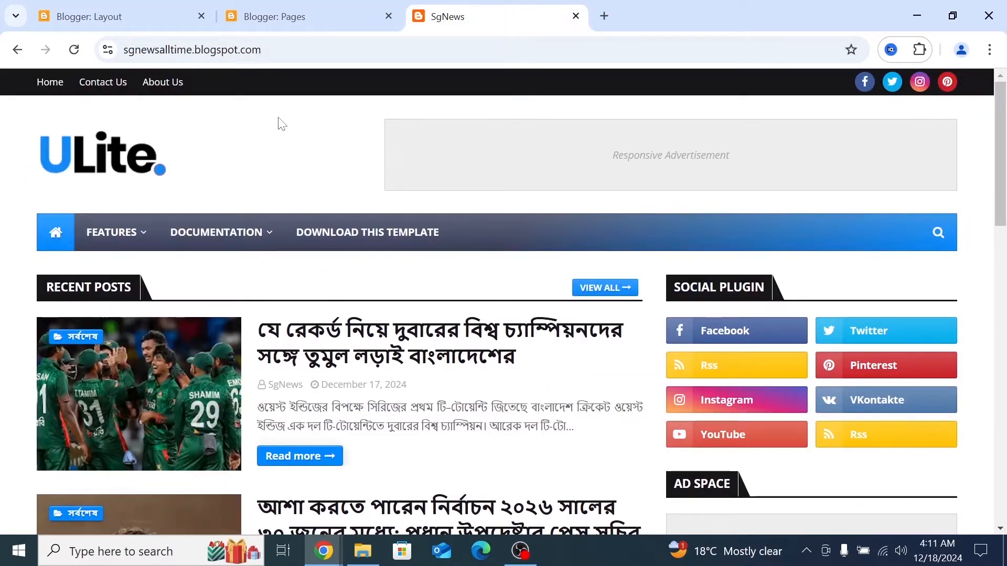
left_click(147, 15)
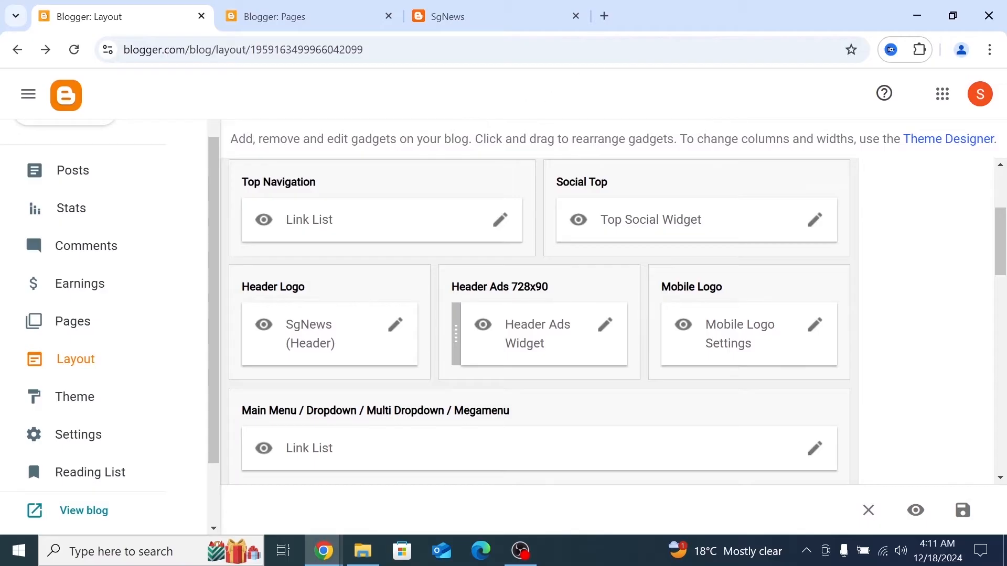
- Open the Mobile Logo gadget's configuration and set its image source to upload from computer
double_click(622, 30)
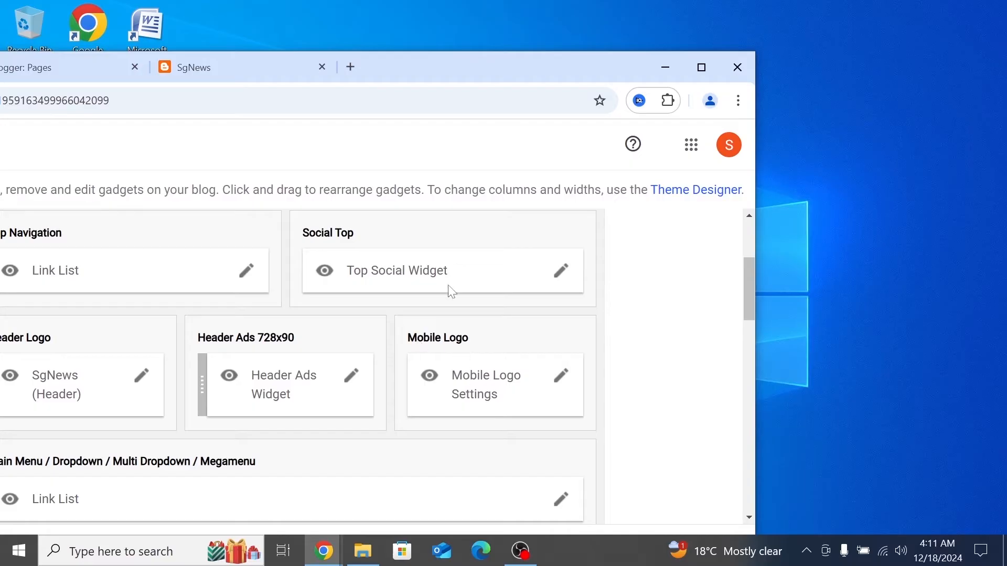
left_click_drag(414, 74, 373, 49)
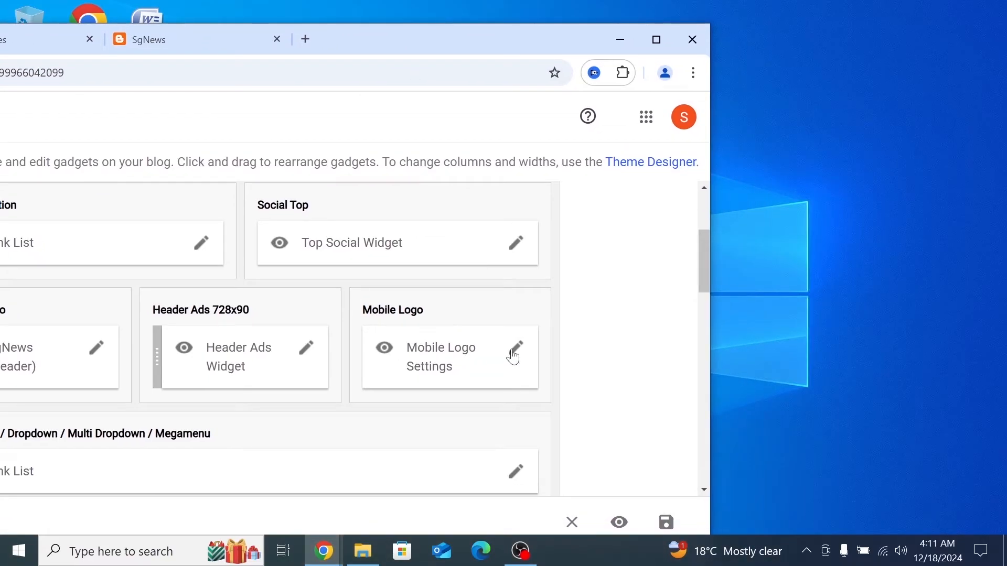
left_click(514, 352)
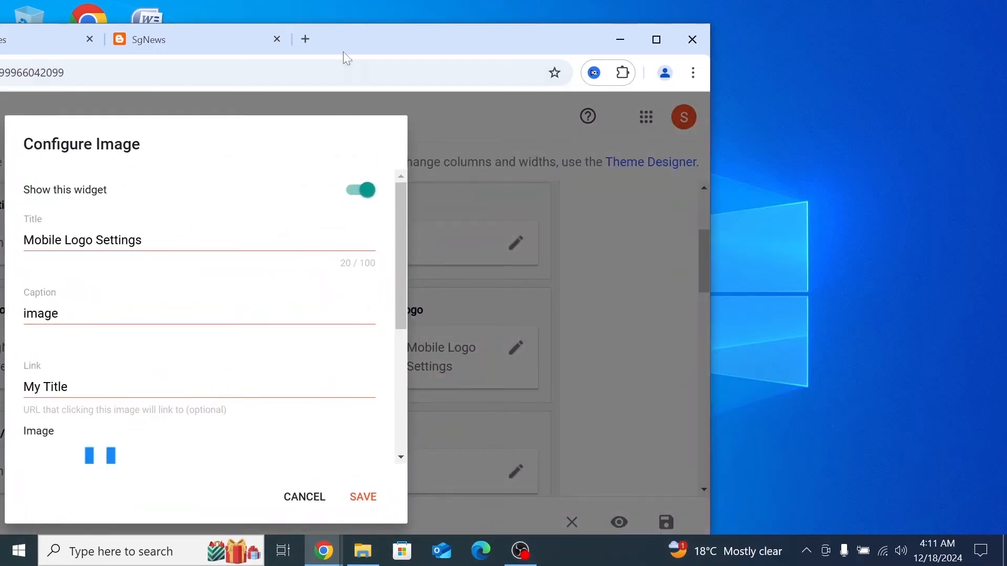
left_click_drag(343, 52, 347, 2)
scroll(342, 378, "down", 3)
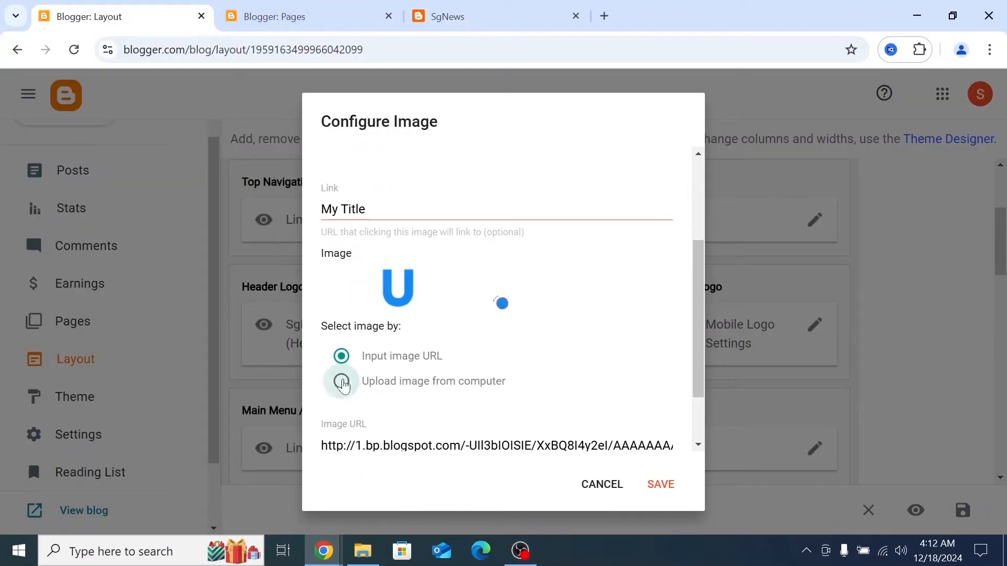
left_click(342, 382)
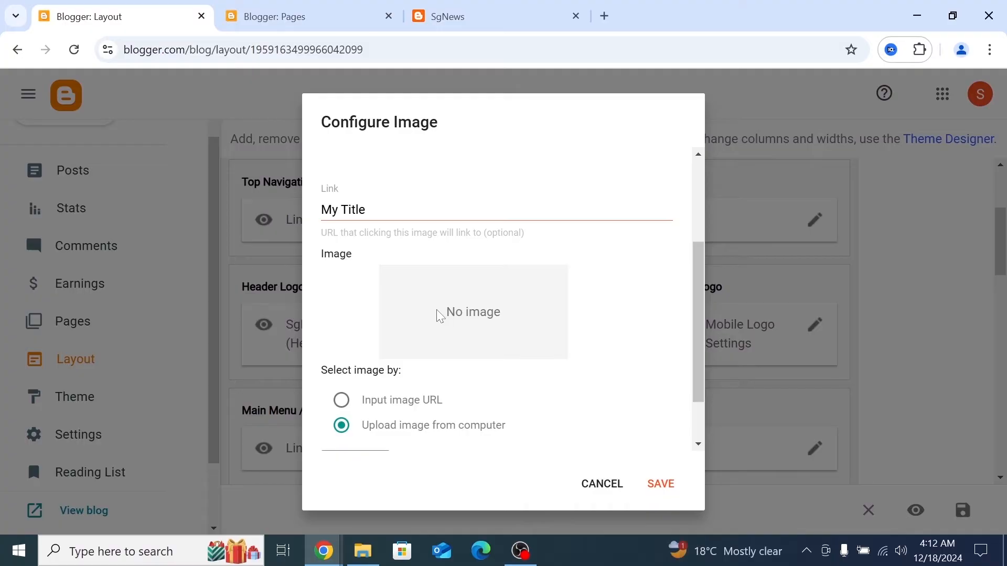
- Upload SgNews.jpg from the Channel Logo folder as the mobile logo image and save the gadget with the title SgNews
scroll(392, 401, "down", 2)
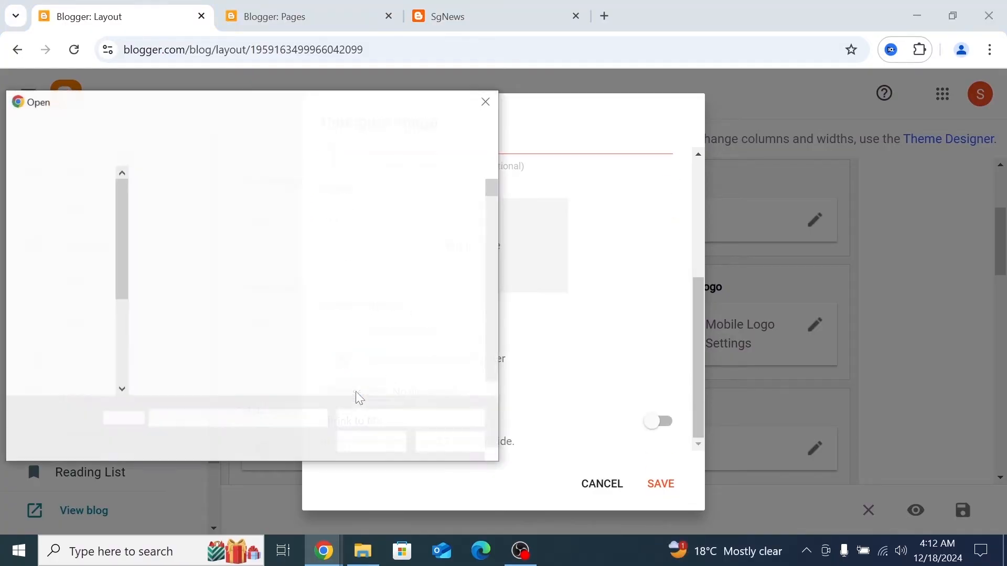
scroll(256, 296, "down", 15)
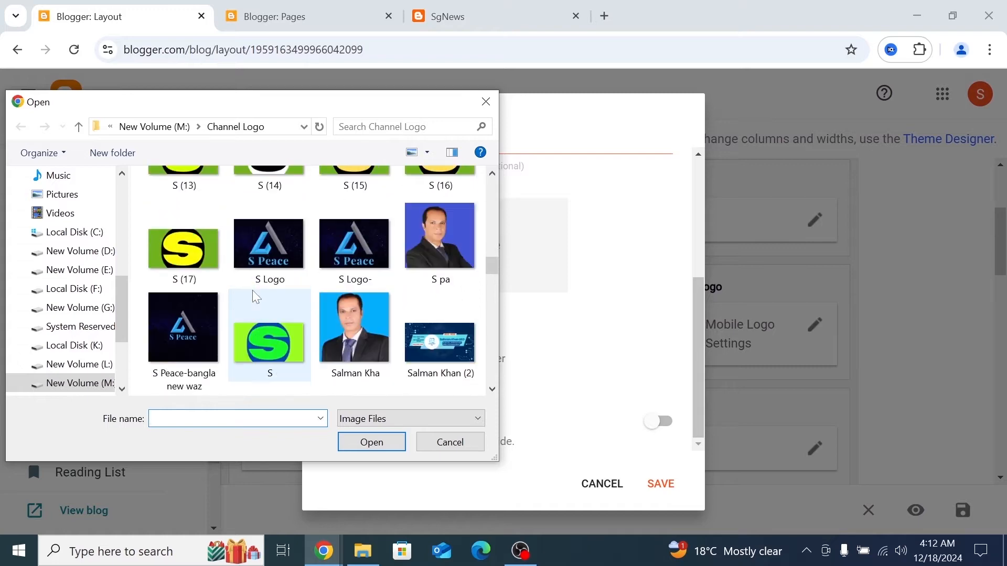
scroll(256, 294, "down", 4)
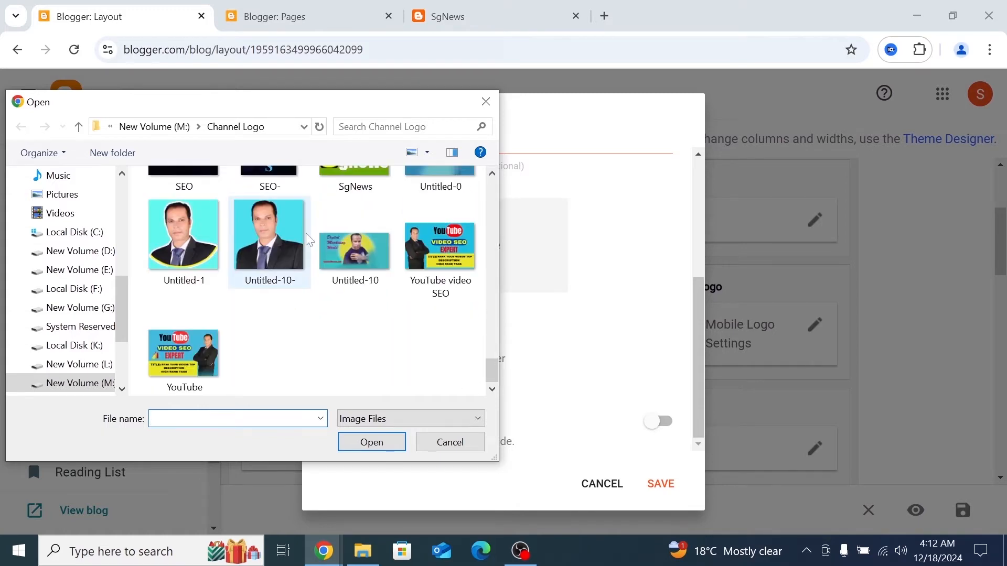
scroll(306, 233, "up", 1)
left_click(346, 226)
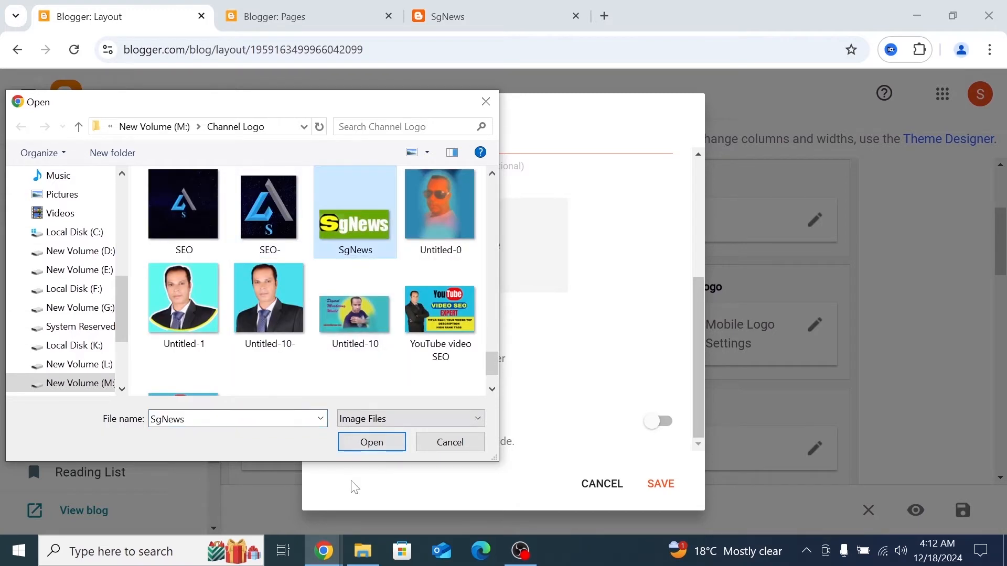
left_click(371, 442)
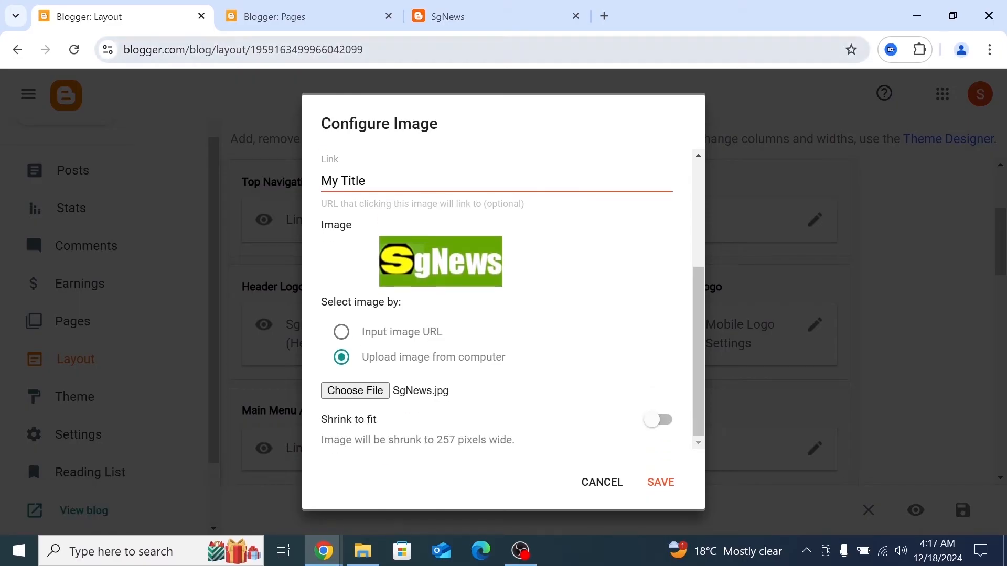
left_click_drag(623, 29, 438, 42)
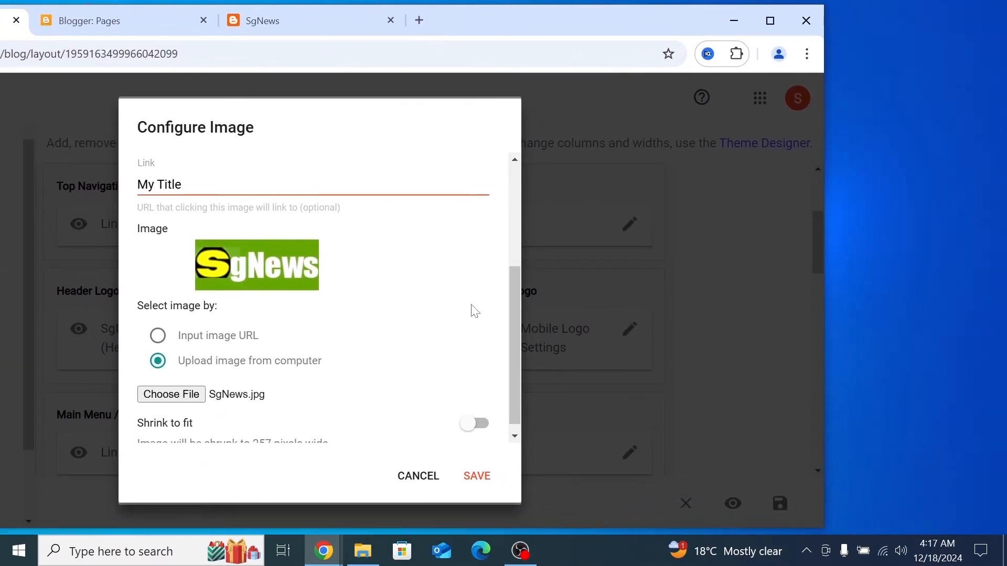
left_click(478, 477)
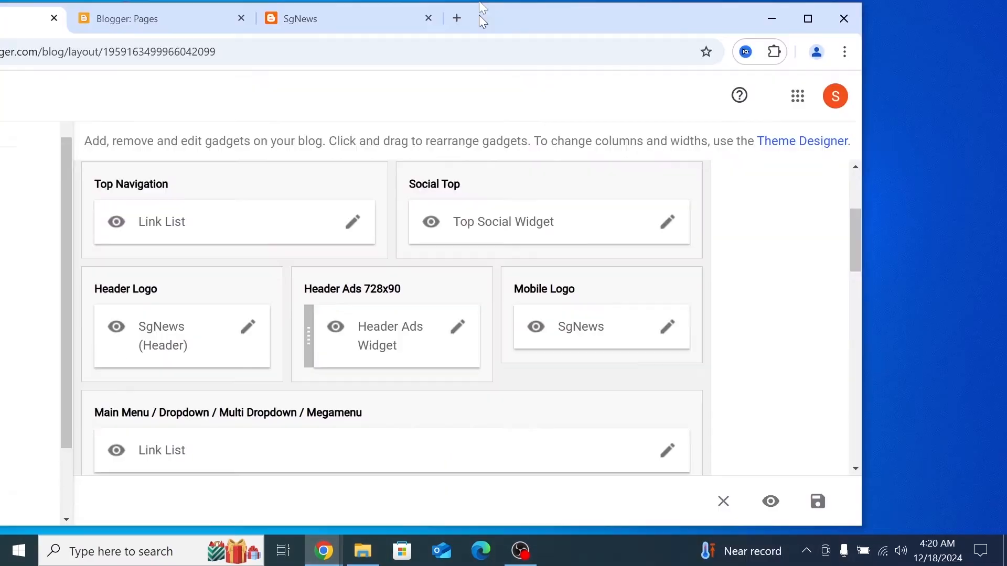
- Look over the live SgNews blog's home page and reload it to check the new logo
double_click(479, 15)
left_click(420, 6)
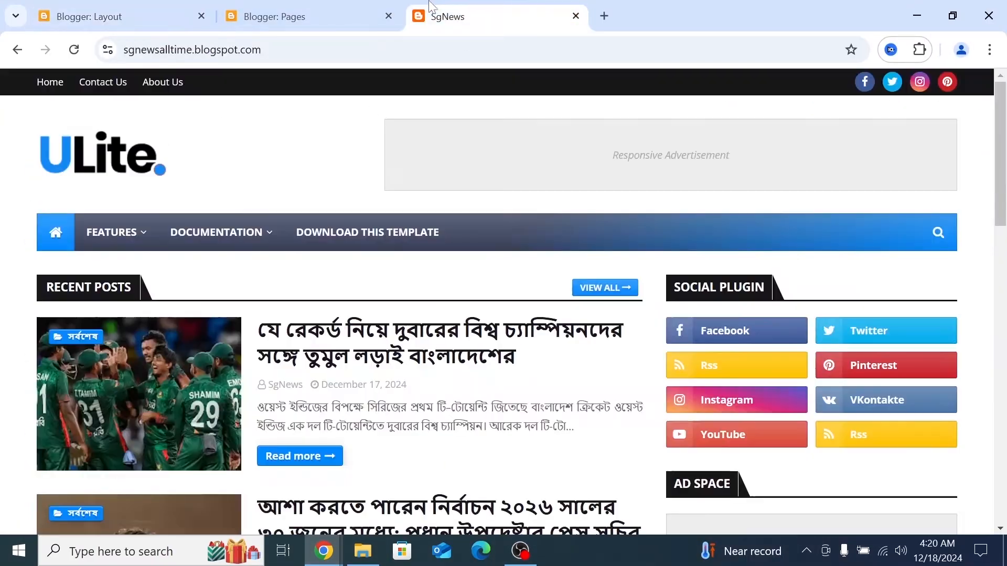
scroll(331, 243, "down", 3)
scroll(331, 243, "up", 3)
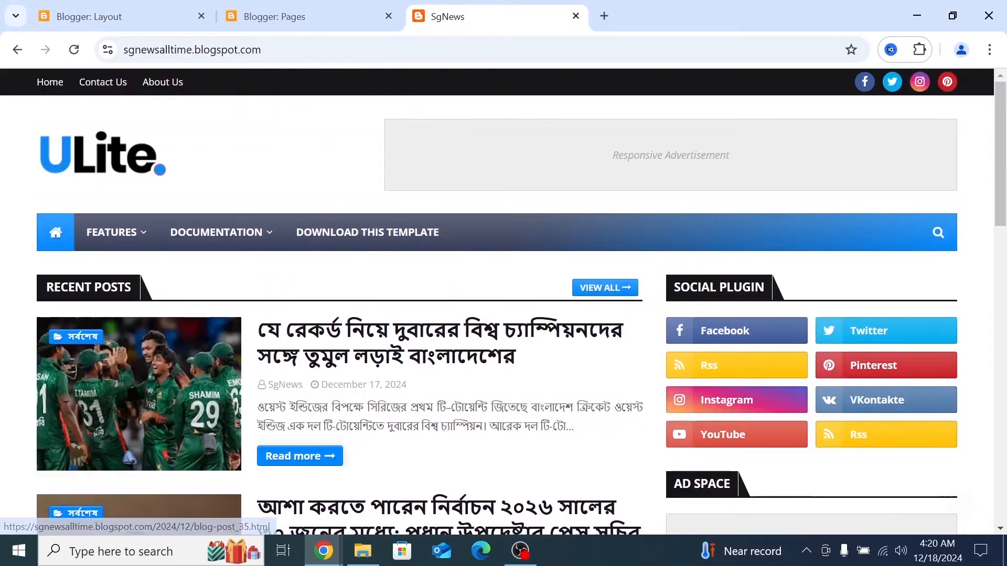
left_click(75, 52)
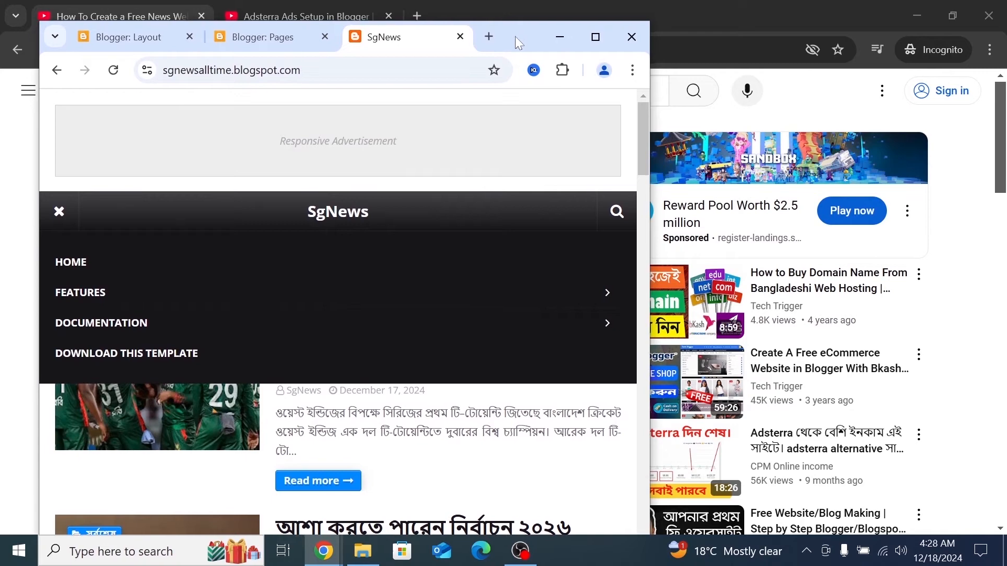
- Capture the mobile header area, circle the SgNews title in red, and cancel the capture
left_click_drag(515, 36, 529, 43)
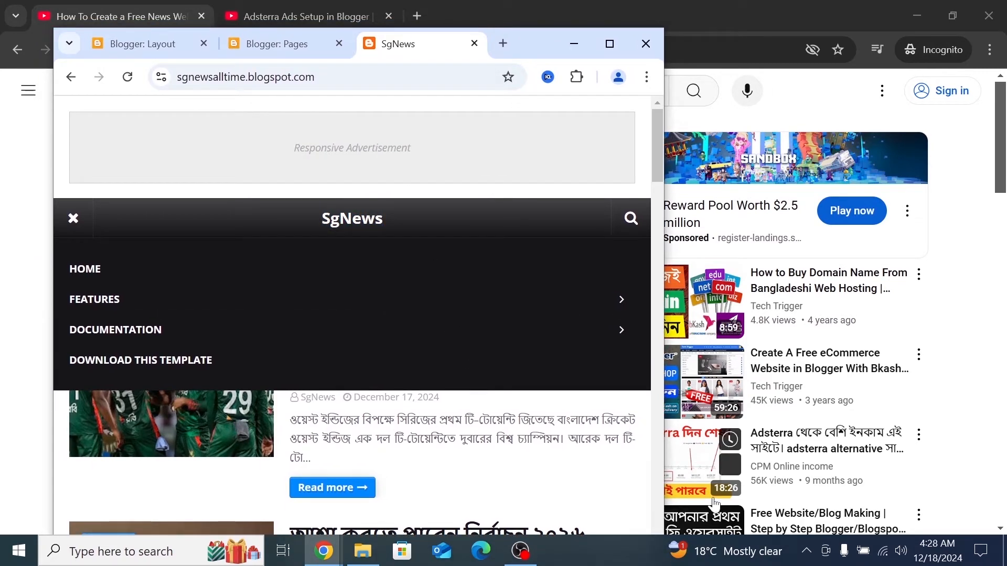
left_click(806, 551)
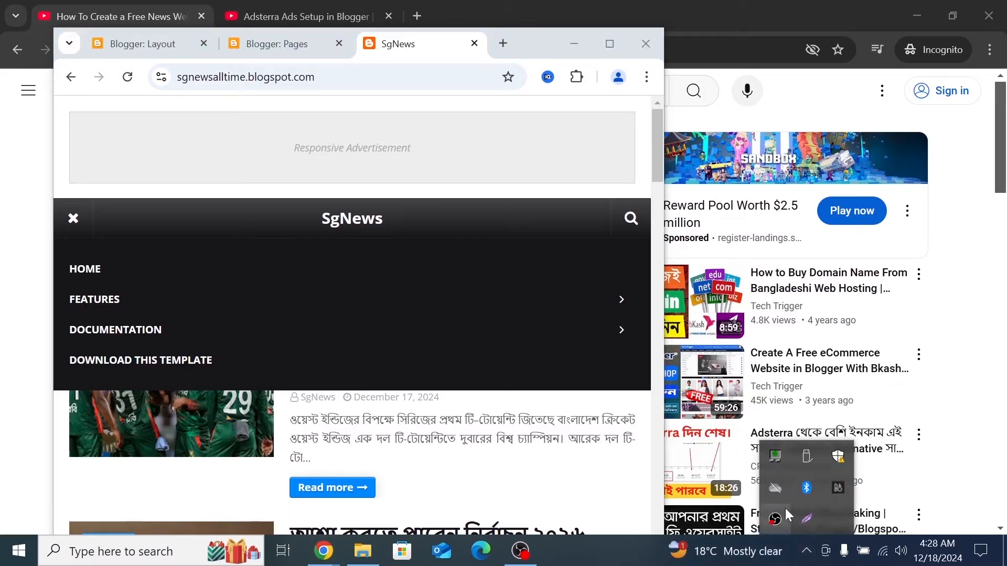
left_click(803, 519)
left_click_drag(255, 184, 430, 268)
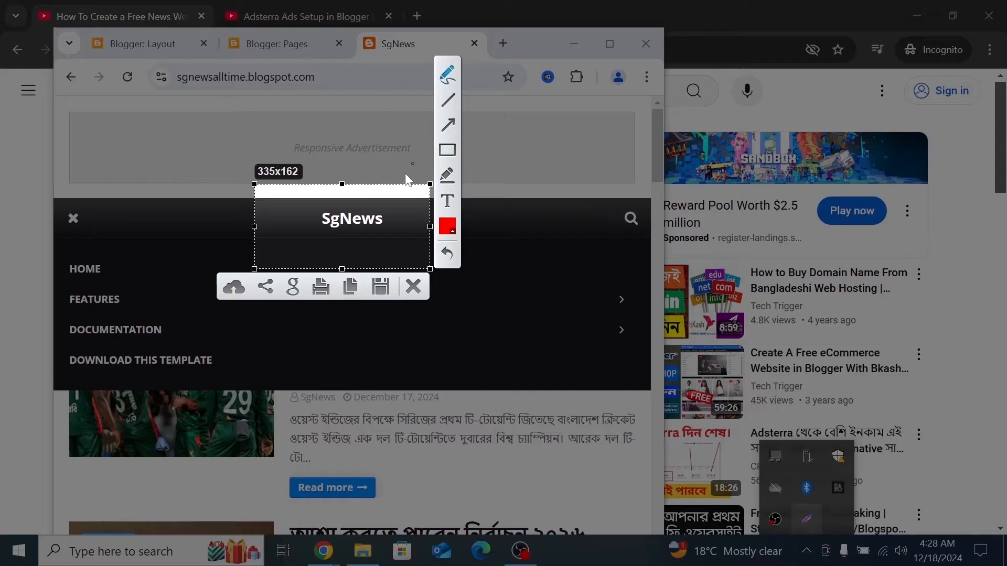
left_click_drag(331, 203, 291, 218)
left_click_drag(399, 203, 319, 200)
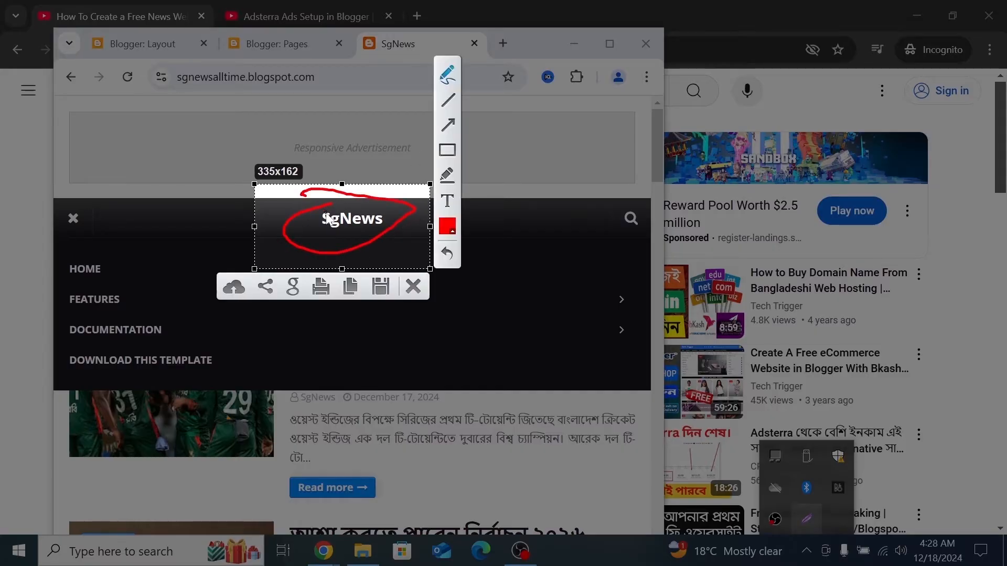
right_click(328, 219)
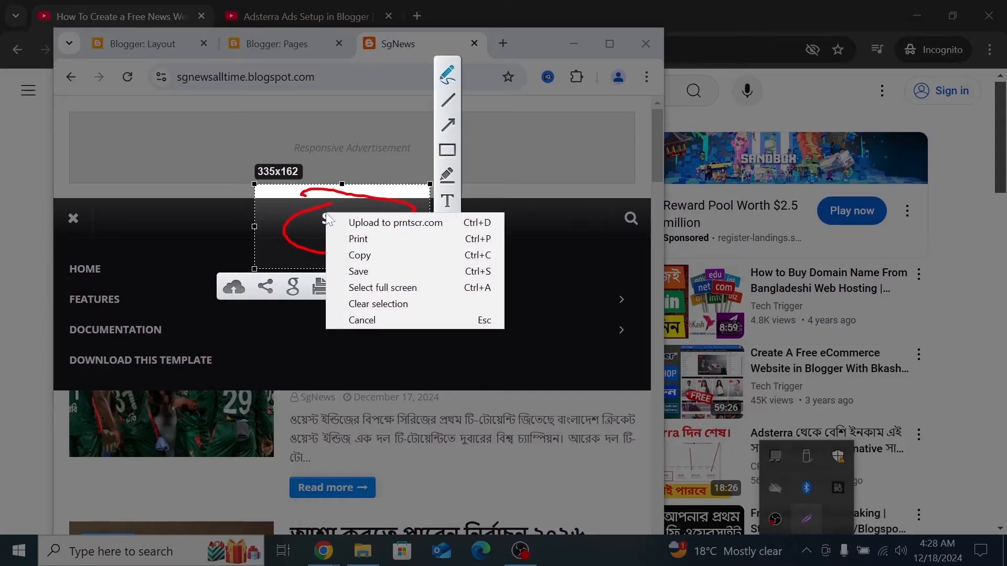
left_click(367, 320)
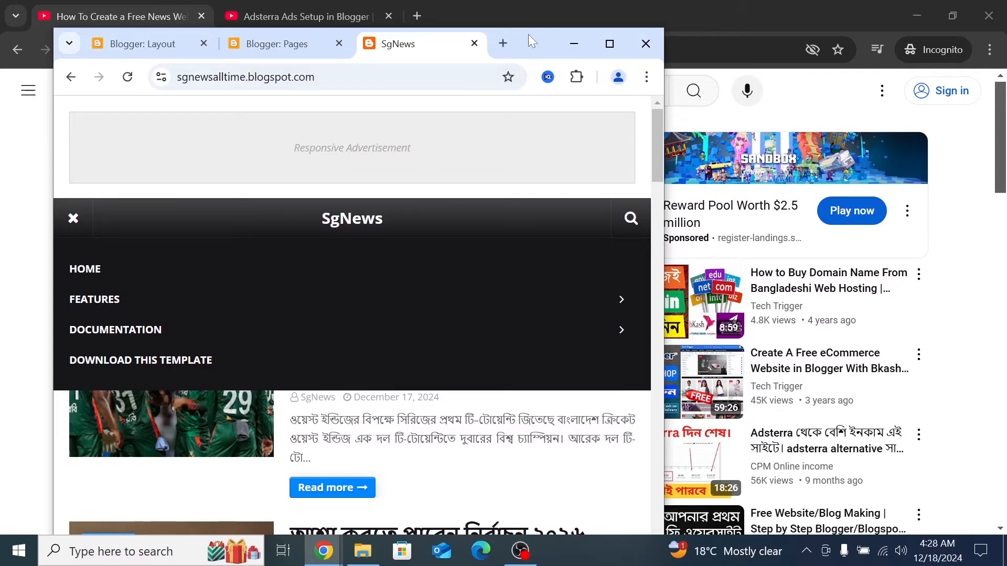
- Examine the header logo, main menu entries and page content in the blog's full-width desktop view
left_click_drag(527, 33, 436, 6)
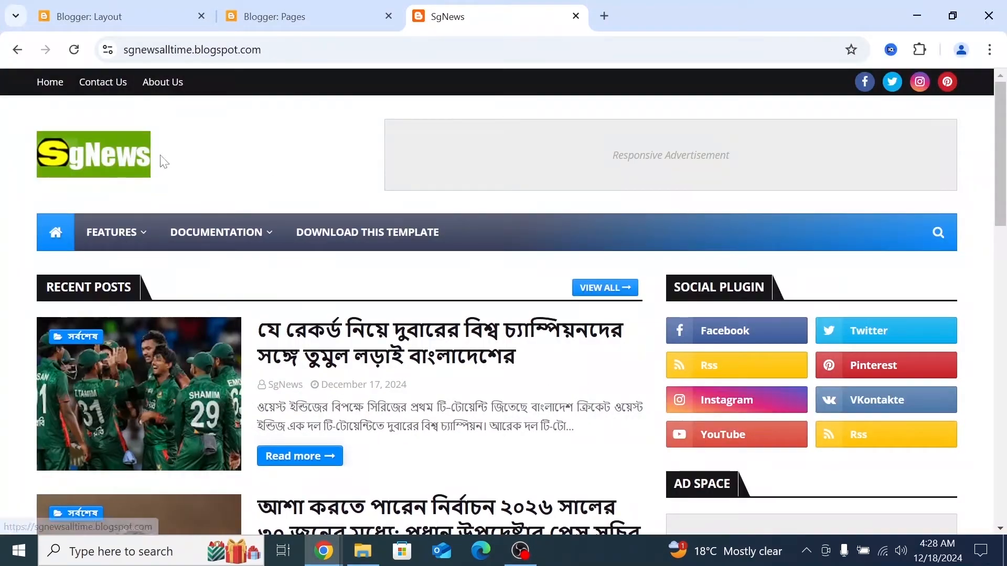
mouse_move(211, 243)
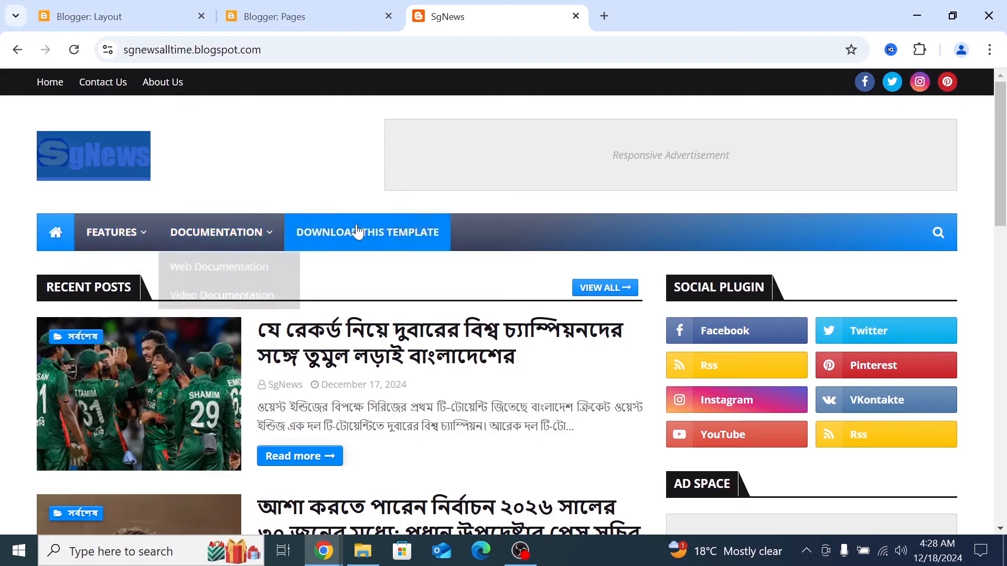
scroll(315, 315, "down", 5)
scroll(308, 231, "up", 5)
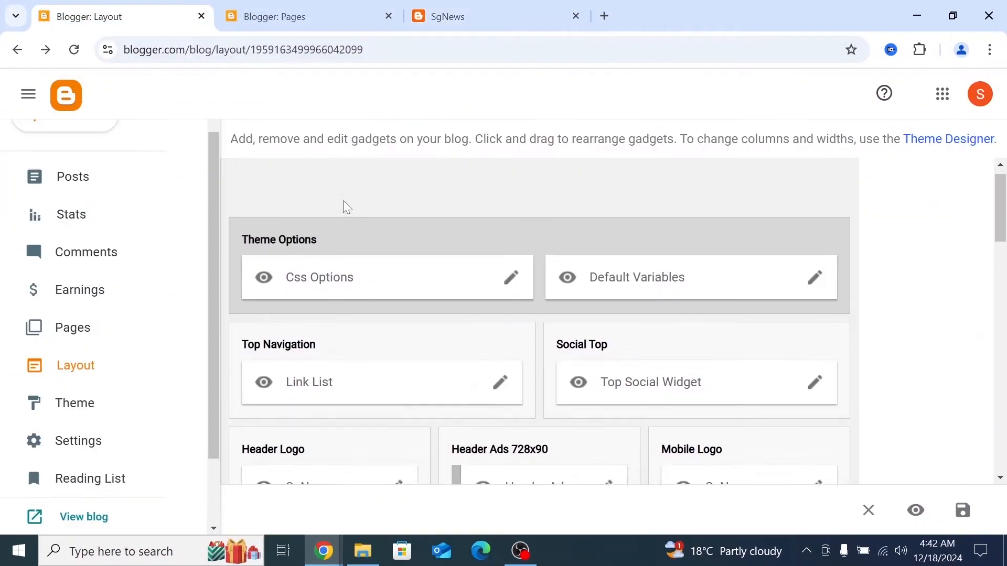
- Open the Link List gadget in the Main Menu section of the layout for editing
scroll(346, 207, "down", 4)
scroll(346, 207, "down", 2)
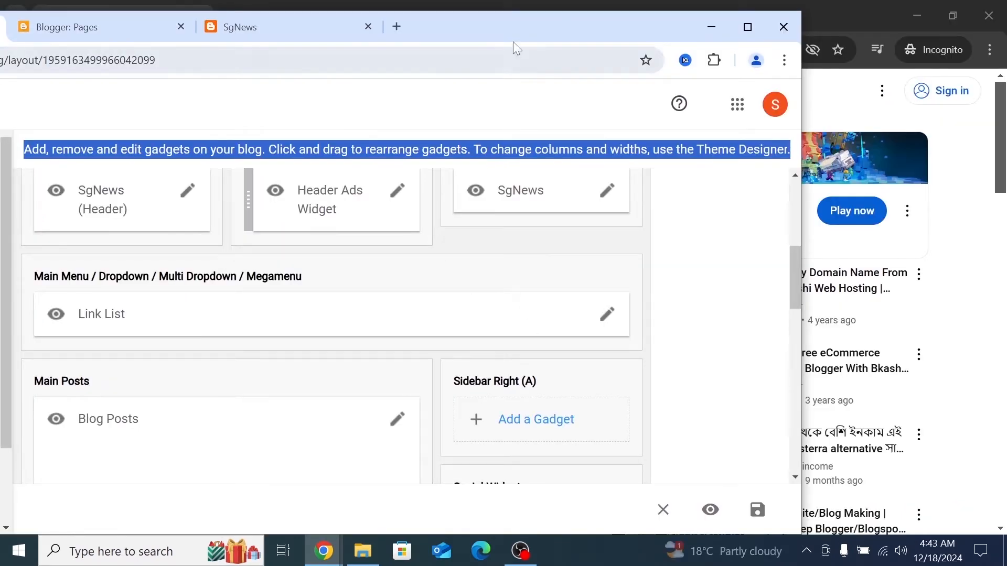
left_click_drag(513, 29, 460, 38)
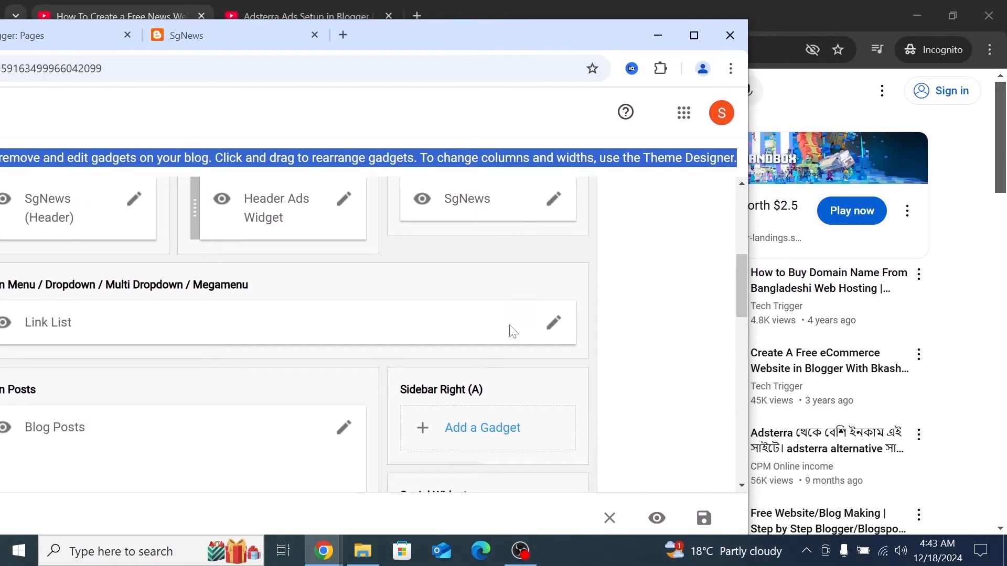
left_click(555, 325)
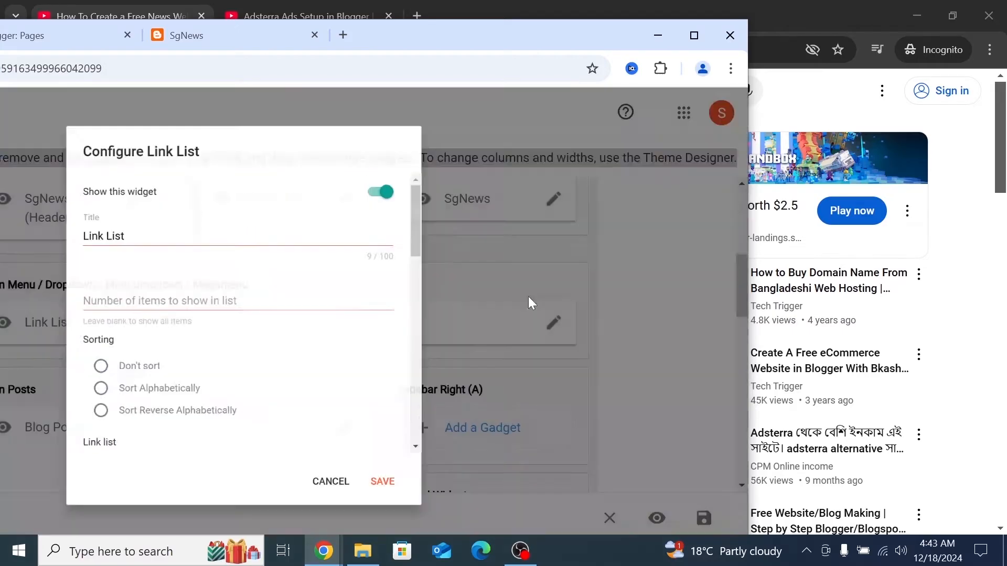
left_click_drag(390, 42, 464, 3)
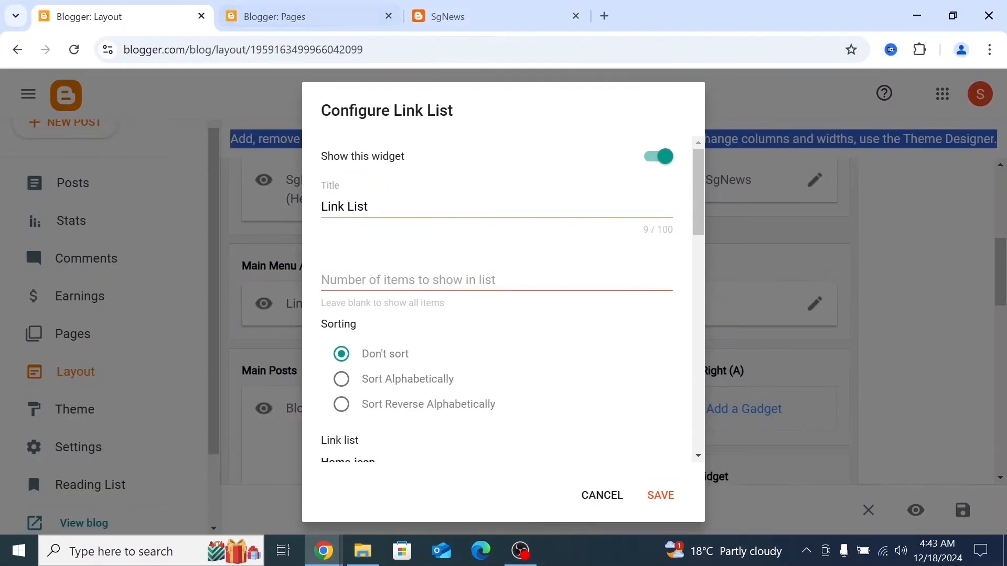
- Examine the main menu's sorting options and link entries, from Home-icon through the dropdown items to Documentation
scroll(391, 270, "down", 3)
left_click_drag(378, 305, 294, 307)
left_click(382, 304)
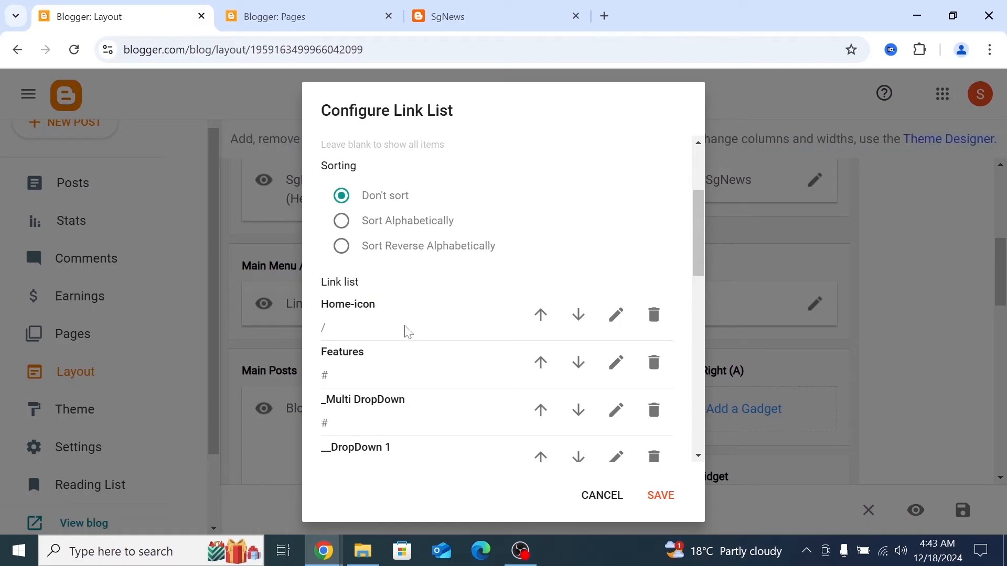
scroll(402, 353, "up", 3)
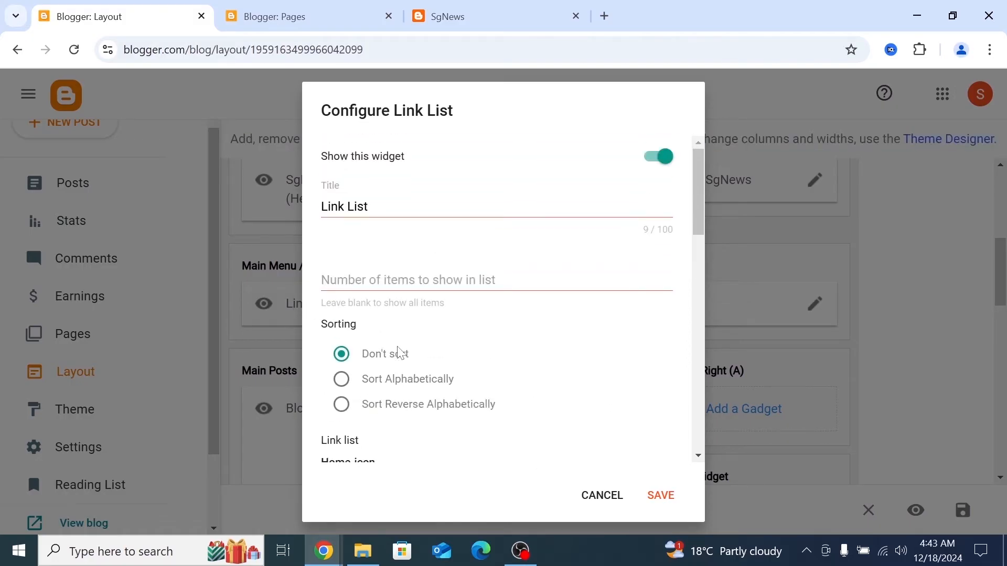
scroll(401, 353, "down", 1)
scroll(402, 353, "down", 5)
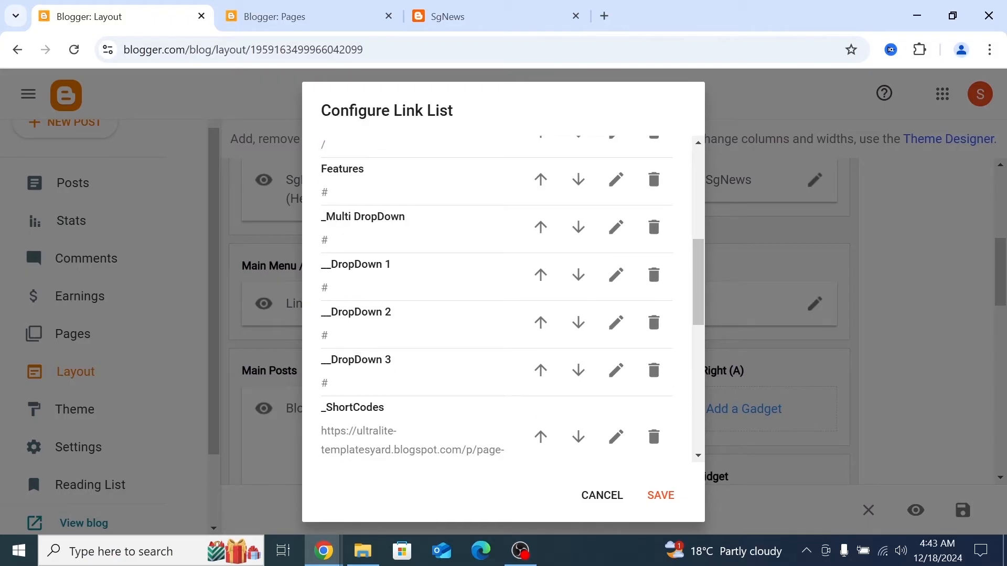
scroll(378, 346, "down", 6)
scroll(366, 383, "up", 2)
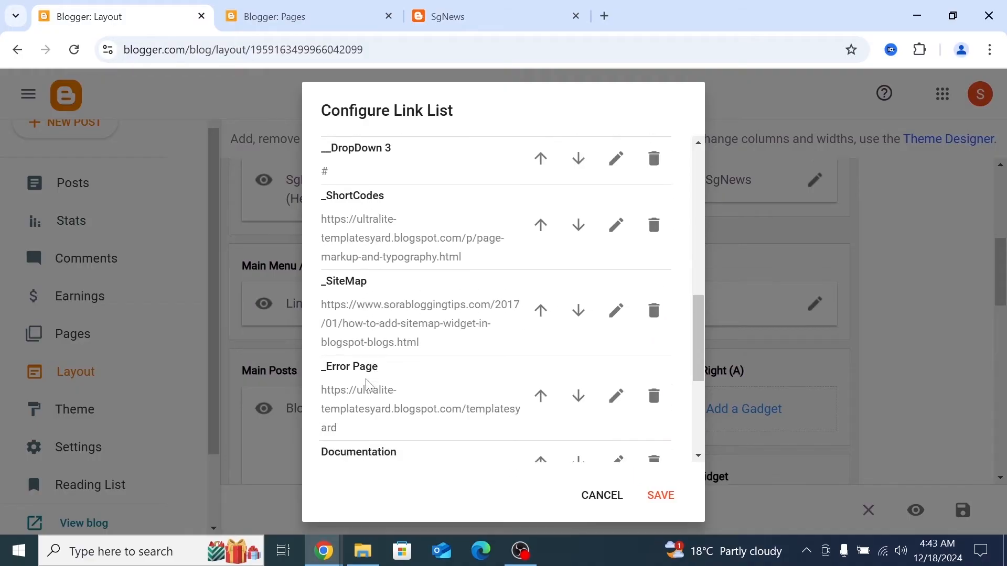
scroll(366, 381, "down", 4)
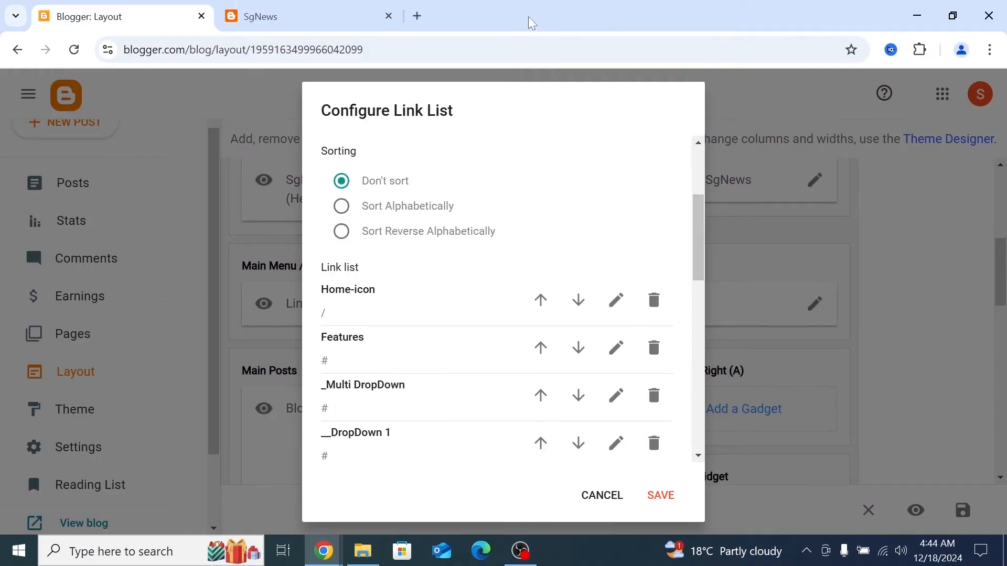
- Open the Features entry of the main menu's link list for editing, with its site name ready for replacement
left_click_drag(529, 17, 337, 14)
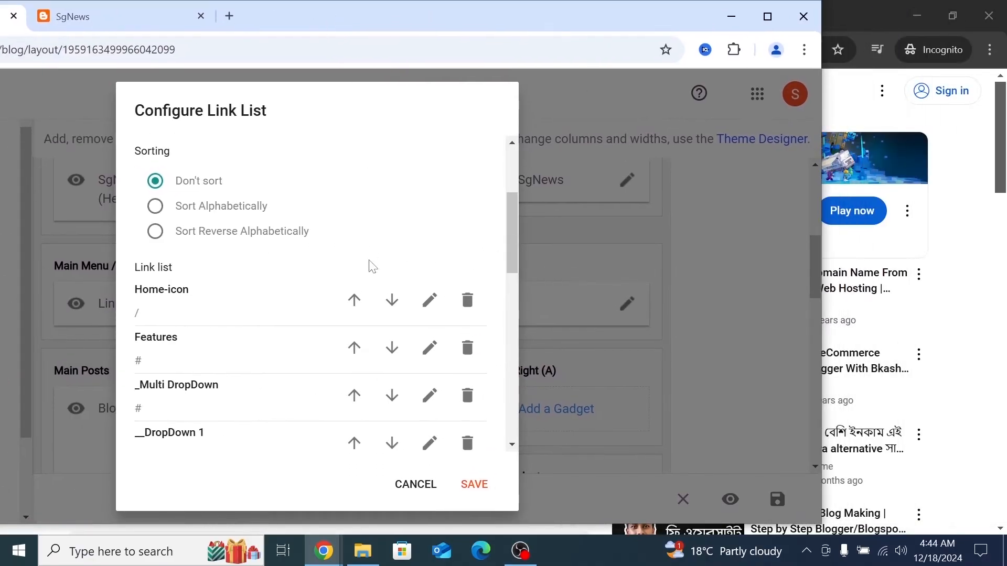
scroll(341, 347, "down", 1)
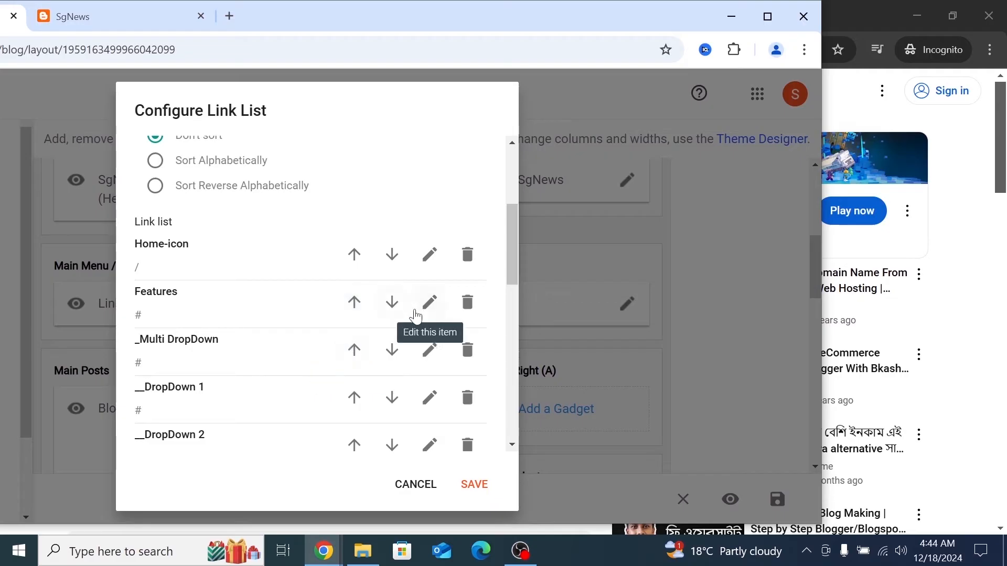
left_click(431, 307)
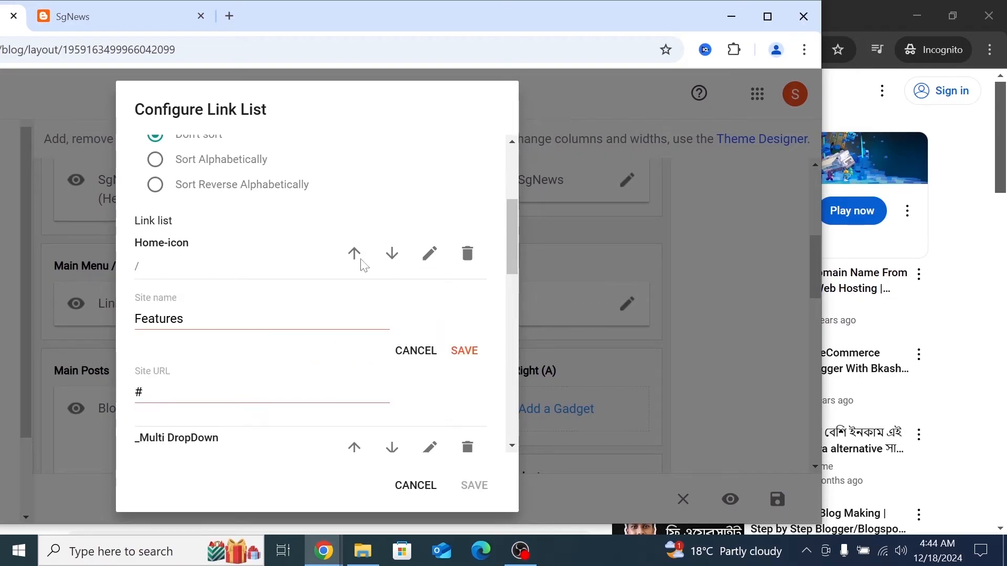
left_click_drag(323, 25, 391, 27)
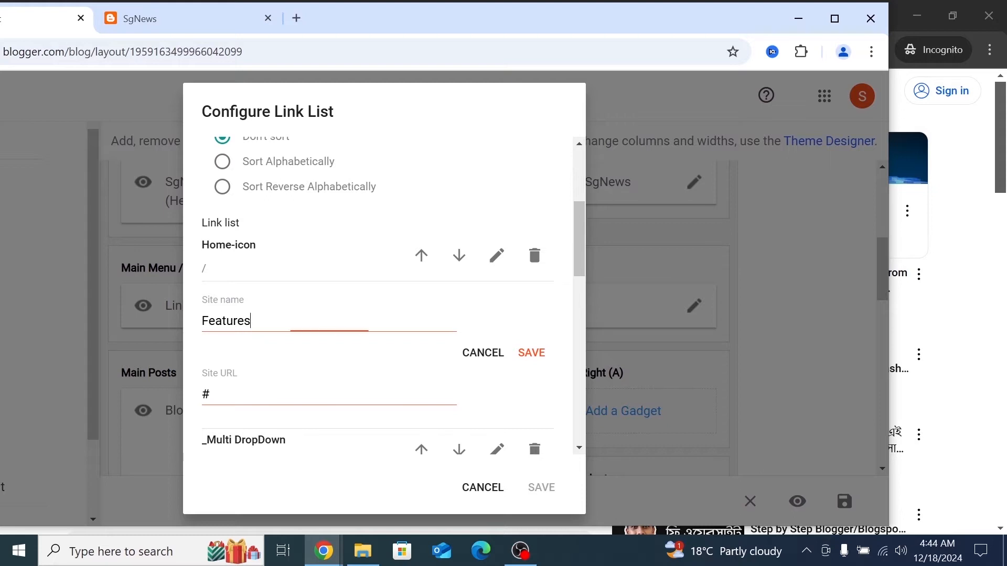
left_click_drag(329, 322, 179, 336)
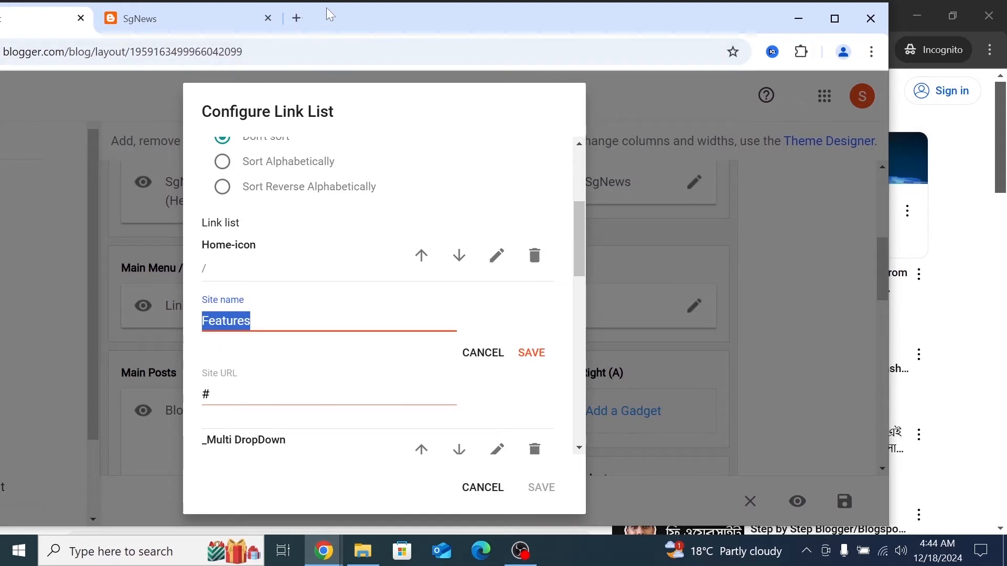
left_click_drag(326, 8, 411, 28)
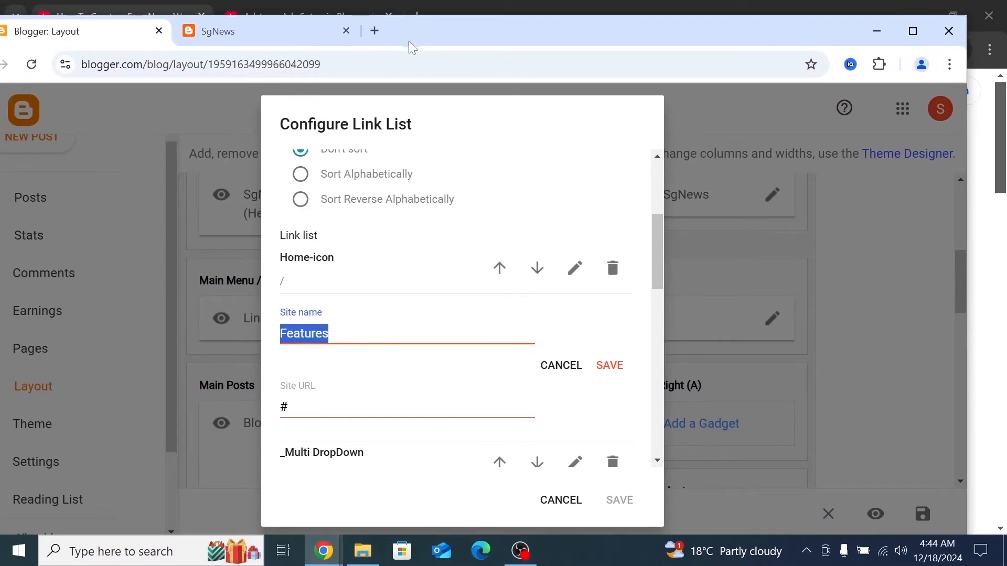
left_click(338, 334)
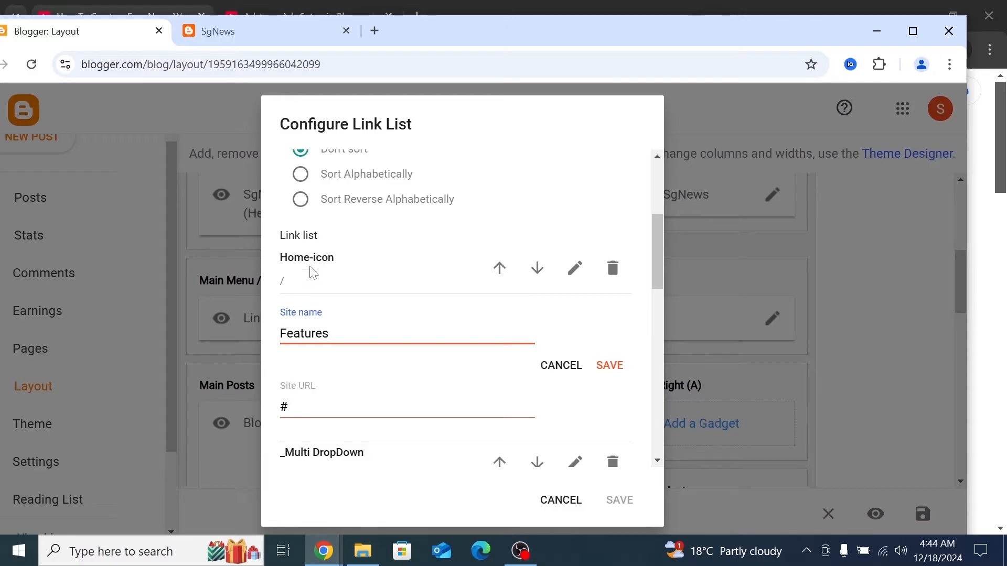
- Start the Bangla keyboard and replace the Features entry's site name with বাংলাদেশ
key("super")
left_click(104, 283)
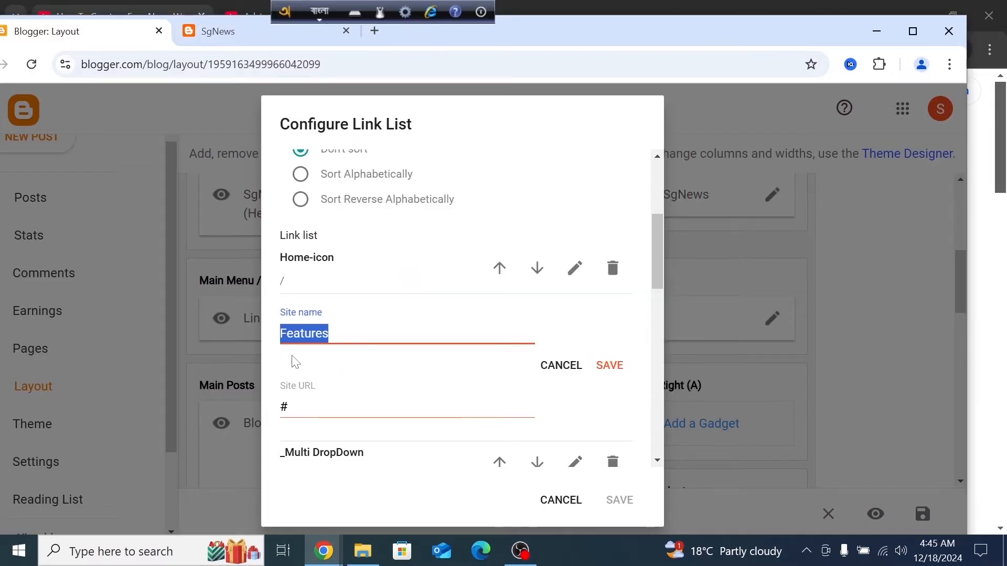
left_click(293, 356)
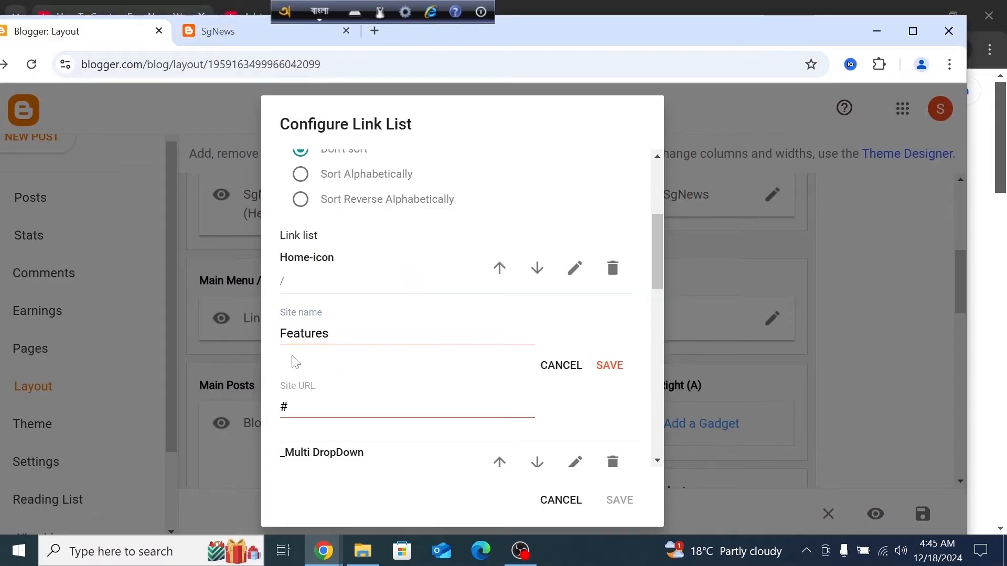
type("Bang")
double_click(304, 336)
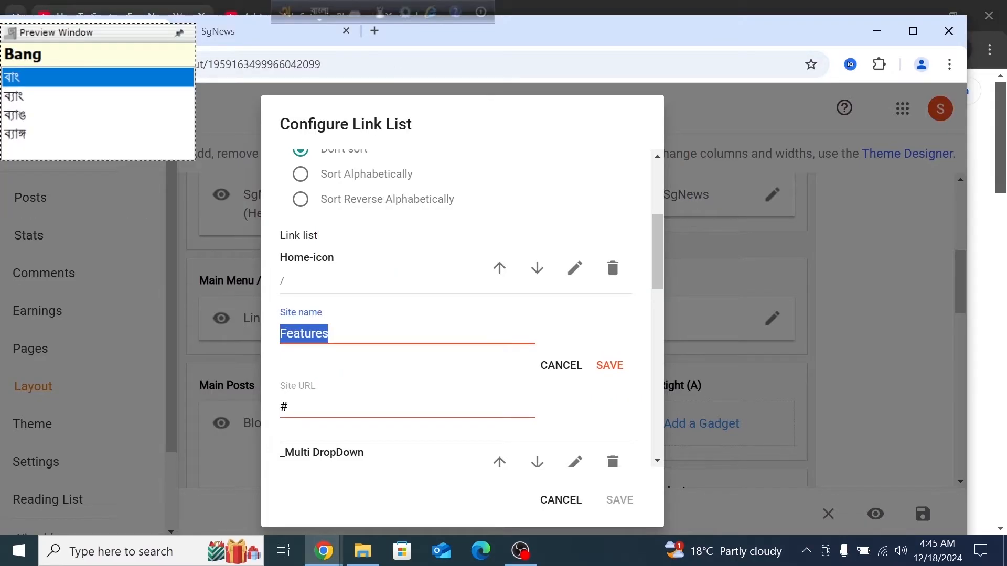
type("Bang")
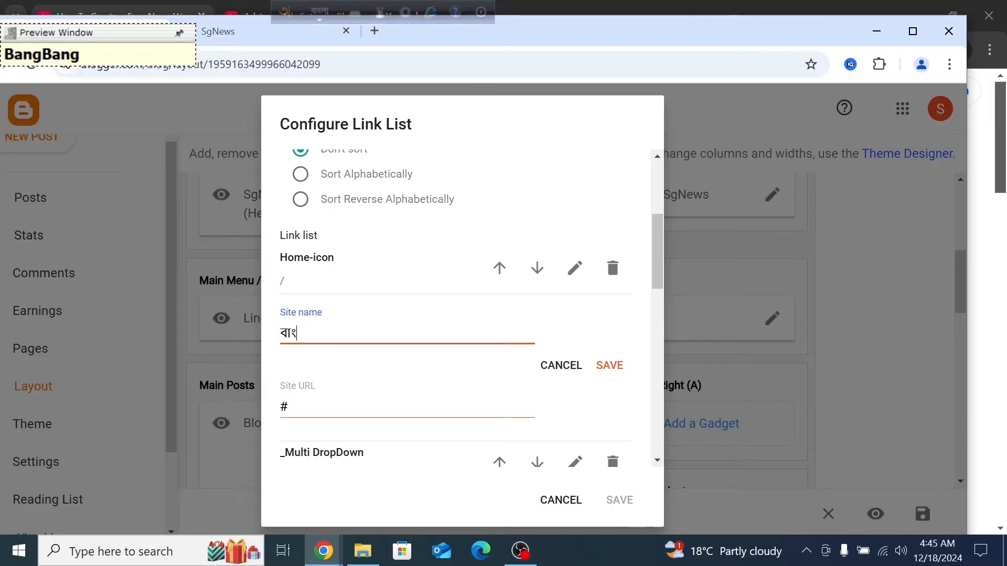
type("ladesh")
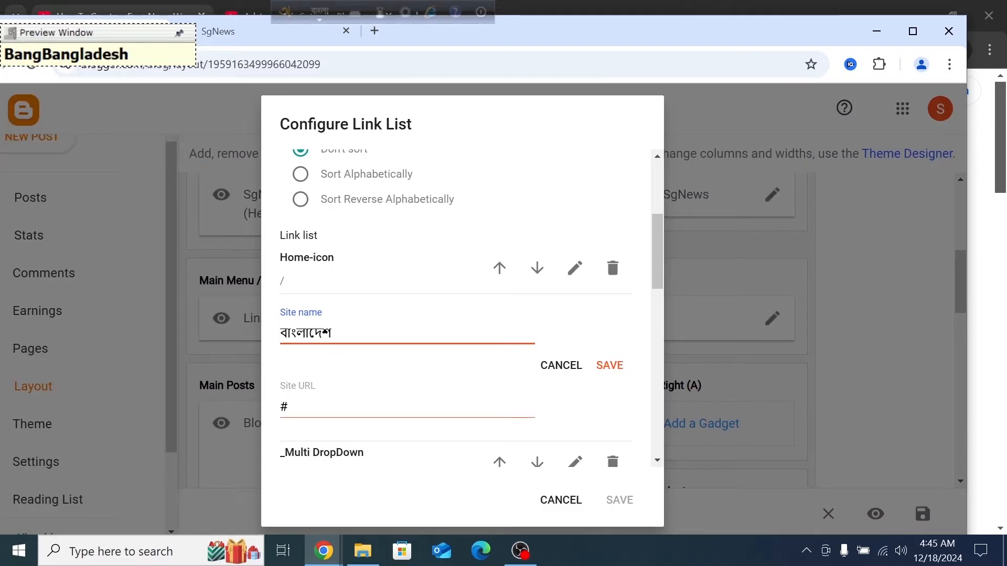
- Activate the বাংলাদেশ entry's Site URL field, switch the keyboard tool back to English and move its toolbar clear of the browser tabs
scroll(366, 400, "down", 1)
left_click(408, 344)
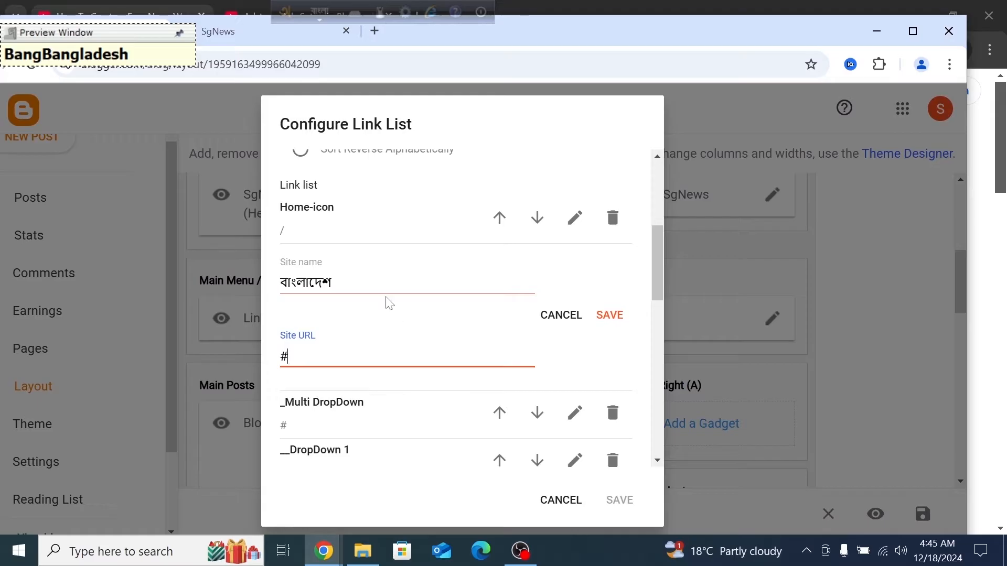
scroll(386, 302, "up", 1)
scroll(386, 302, "down", 1)
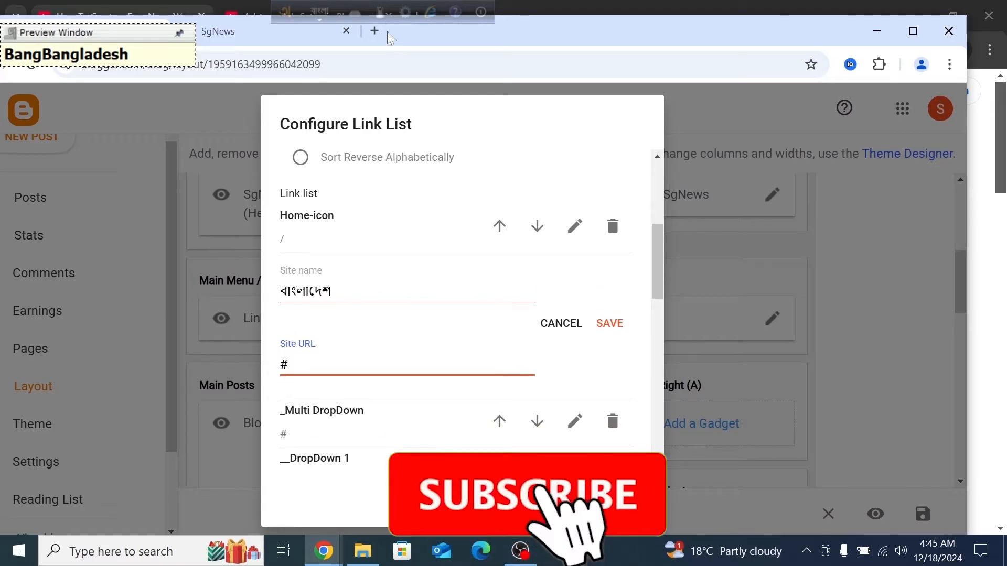
left_click(317, 11)
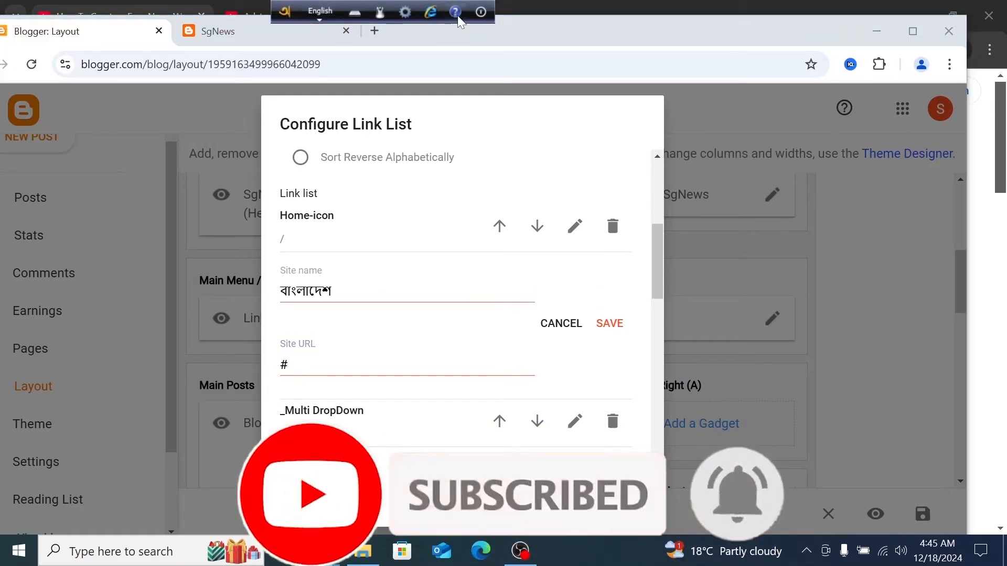
left_click_drag(282, 18, 12, 496)
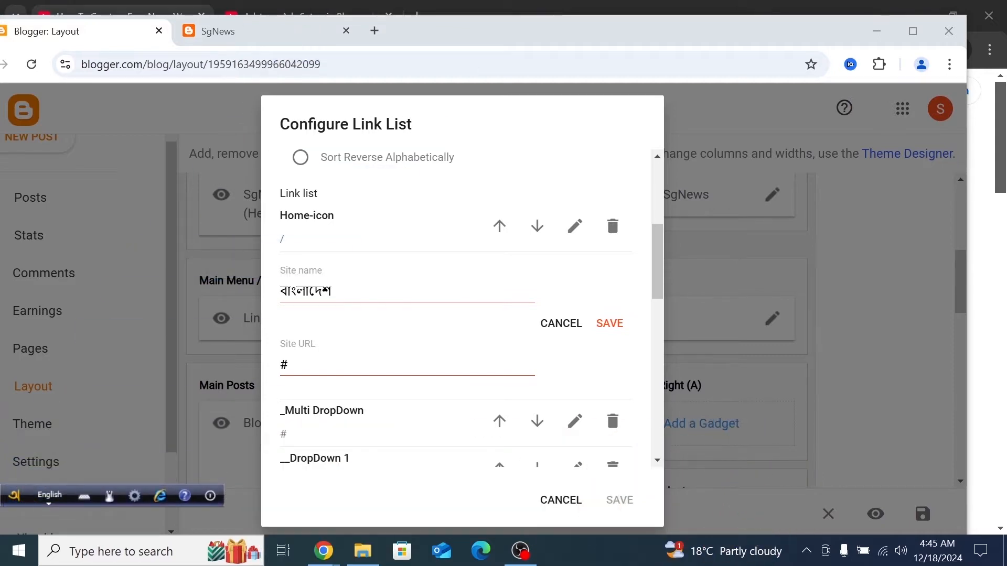
- Maximize the browser window and look over the live SgNews blog's home page, including the tags in its footer
double_click(426, 31)
left_click(293, 19)
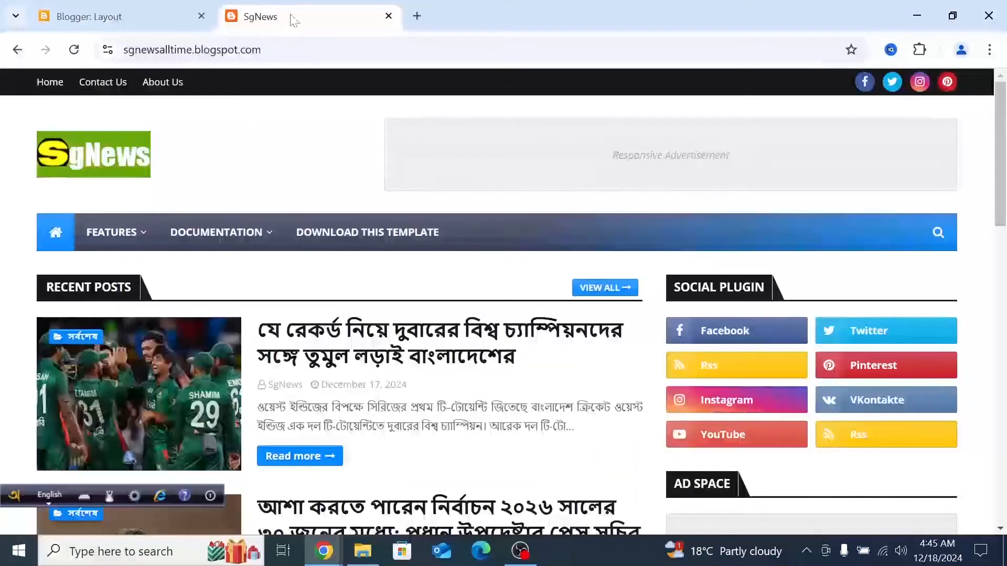
scroll(317, 297, "down", 15)
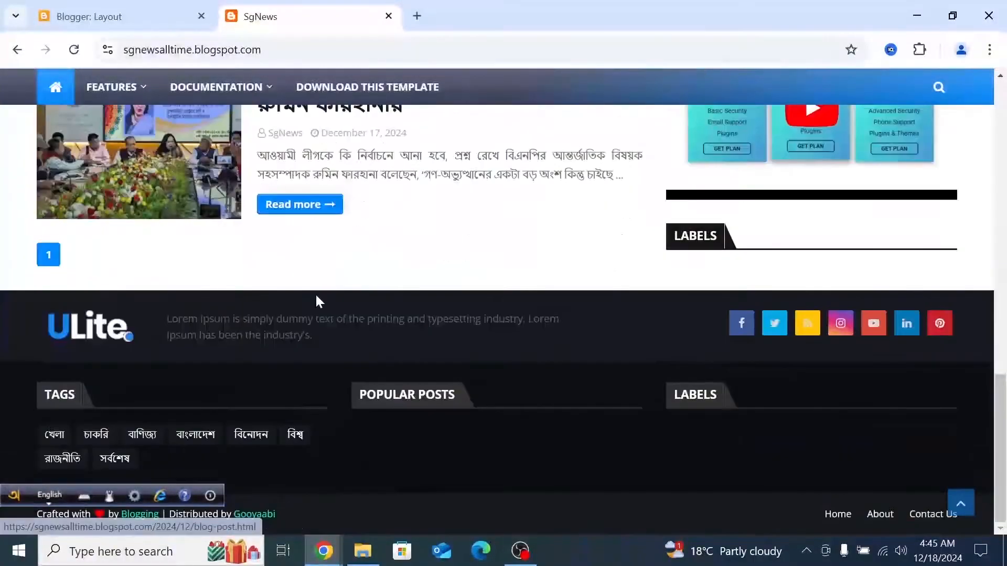
scroll(316, 294, "up", 15)
scroll(253, 273, "down", 2)
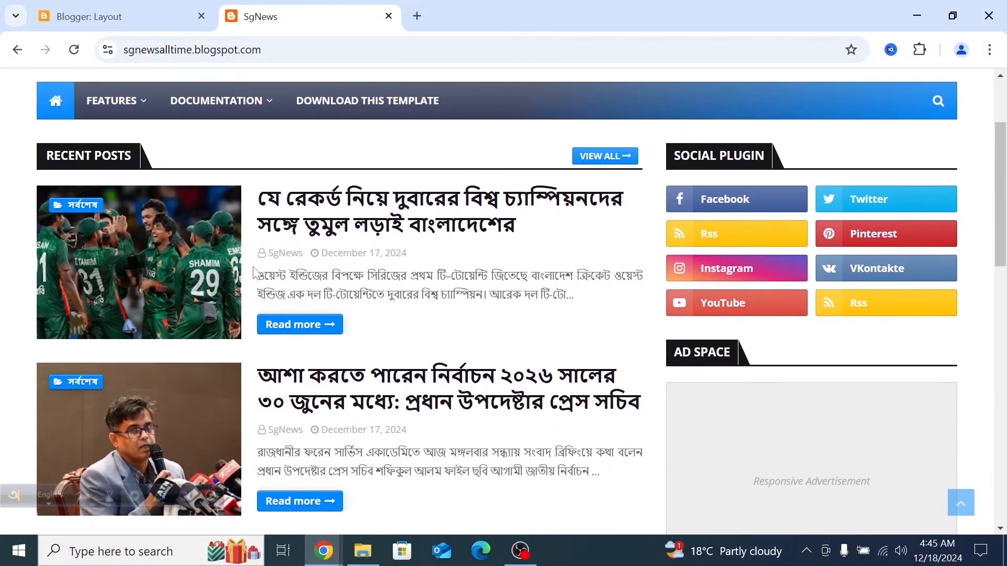
- Open the first recent post in a new tab and examine the label tags listed below its content
right_click(295, 226)
left_click(325, 238)
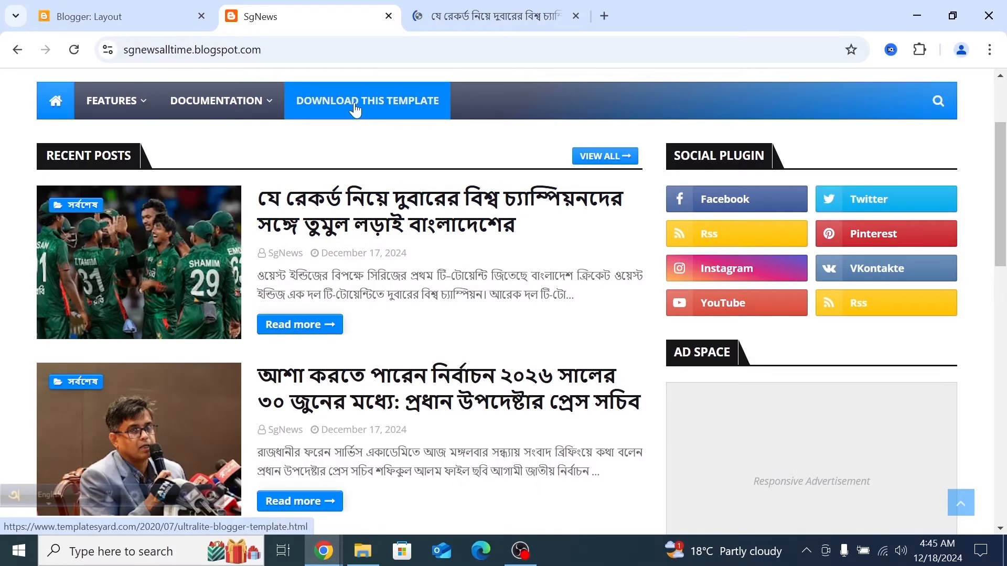
left_click(444, 17)
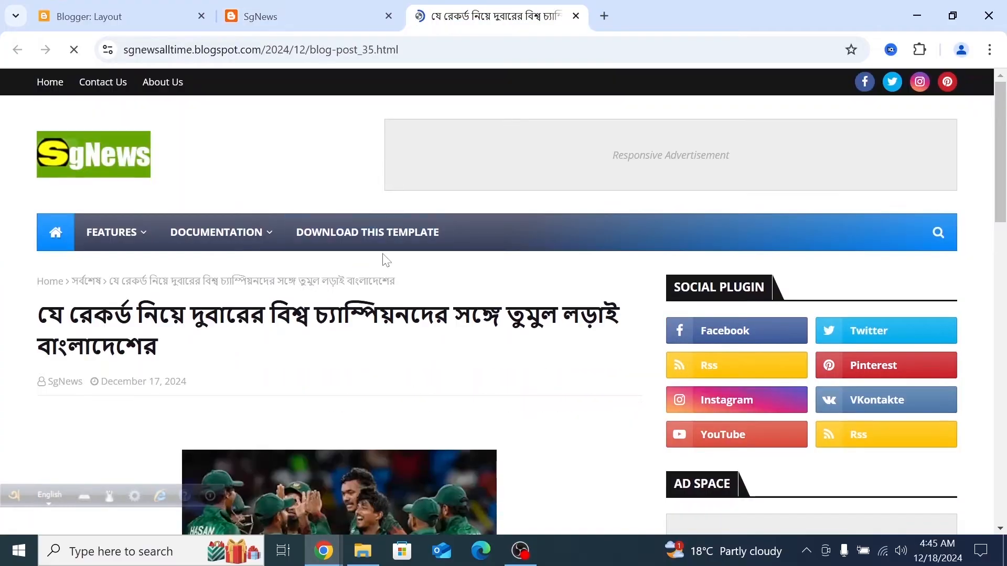
scroll(241, 364, "down", 15)
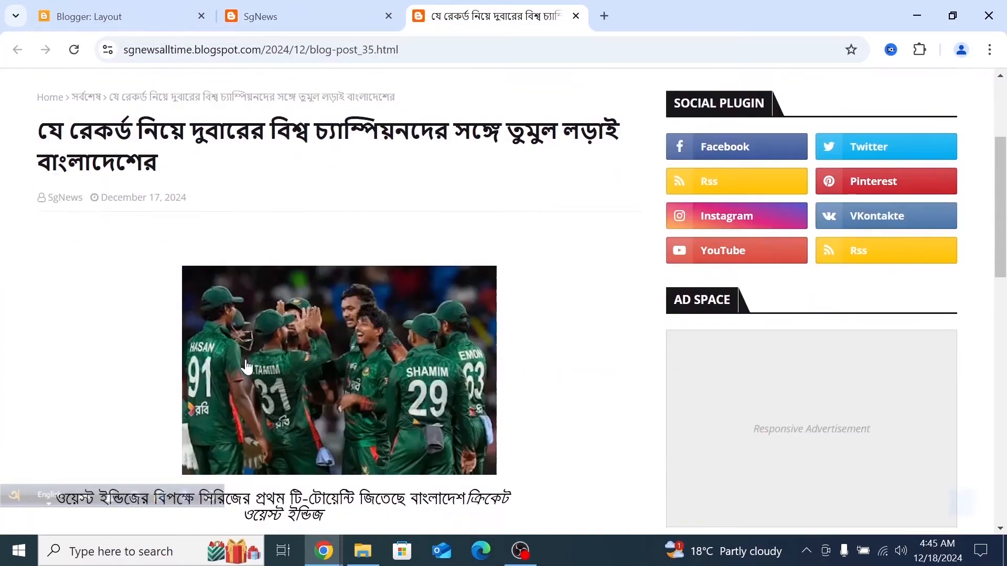
scroll(247, 364, "down", 3)
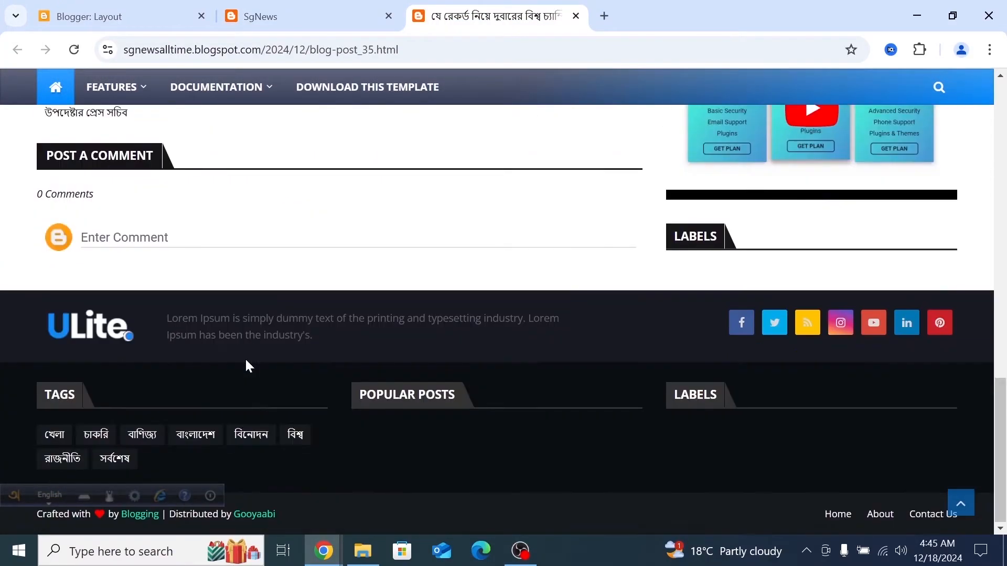
scroll(247, 364, "up", 4)
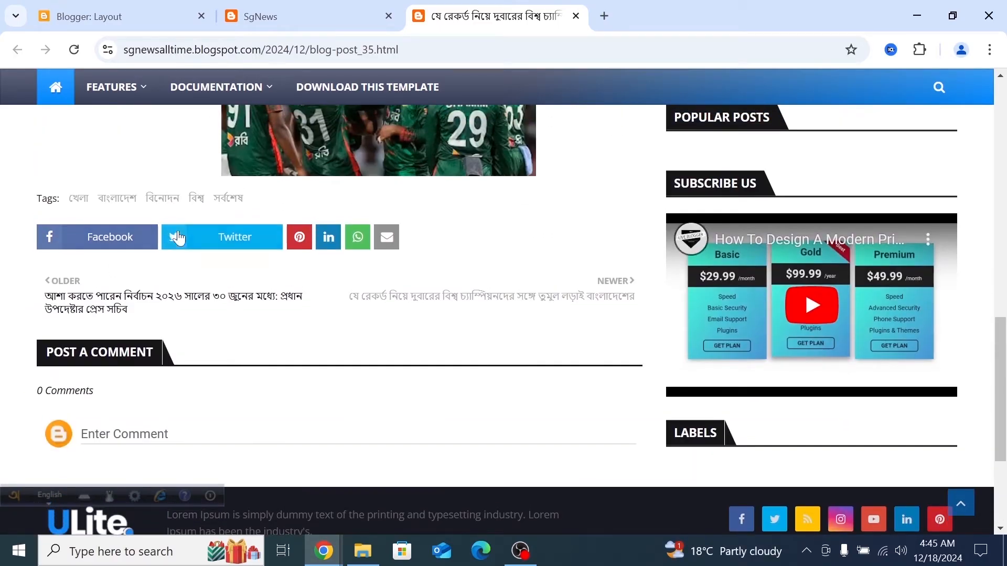
scroll(74, 259, "up", 1)
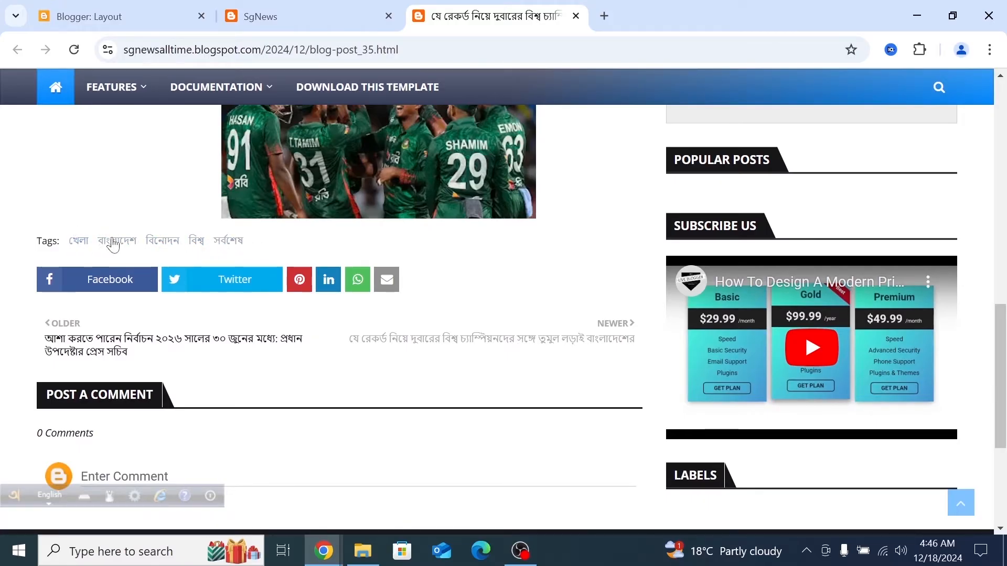
left_click_drag(256, 246, 122, 258)
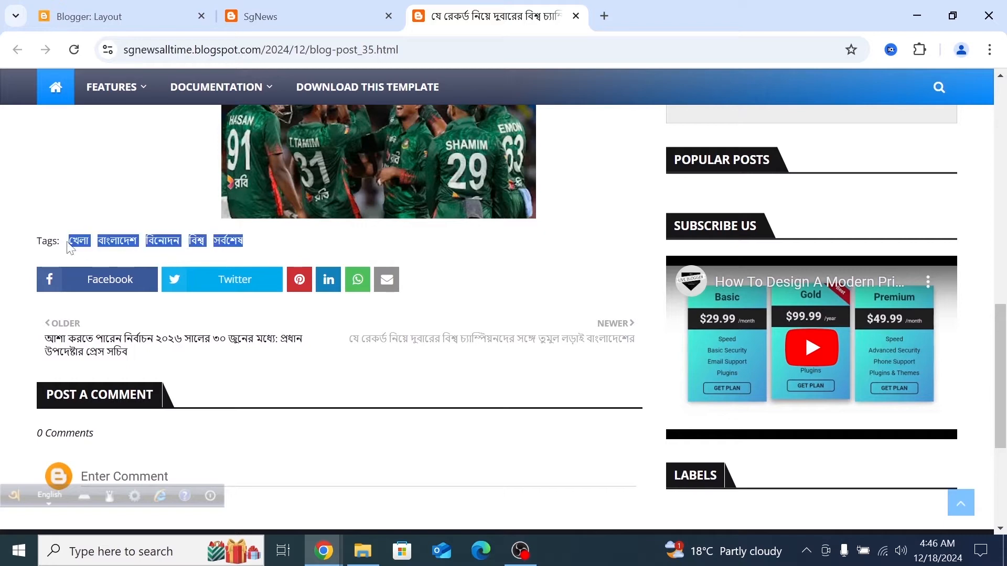
- Open the বাংলাদেশ label page from the post's tags and examine the label part of its address
left_click(135, 205)
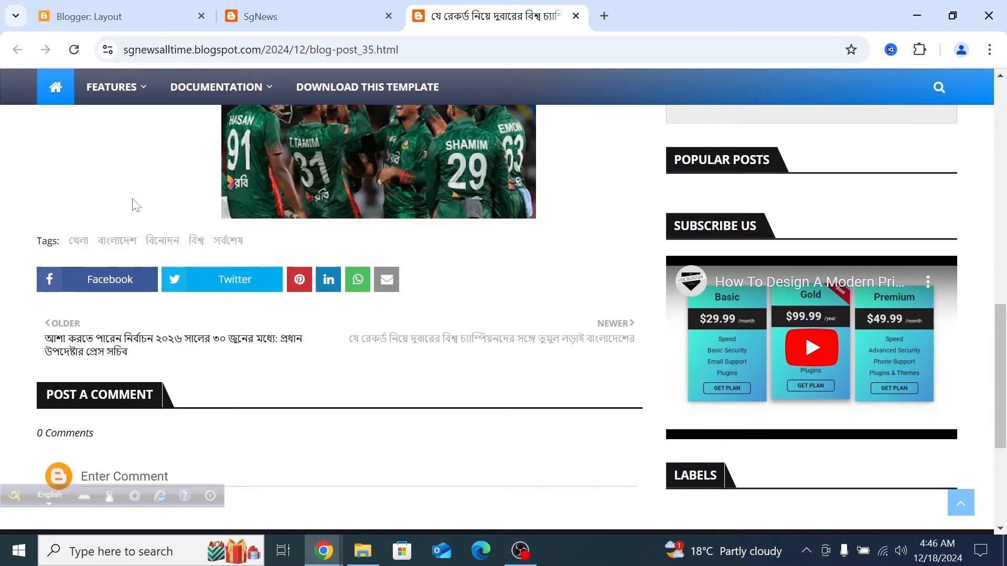
left_click(120, 244)
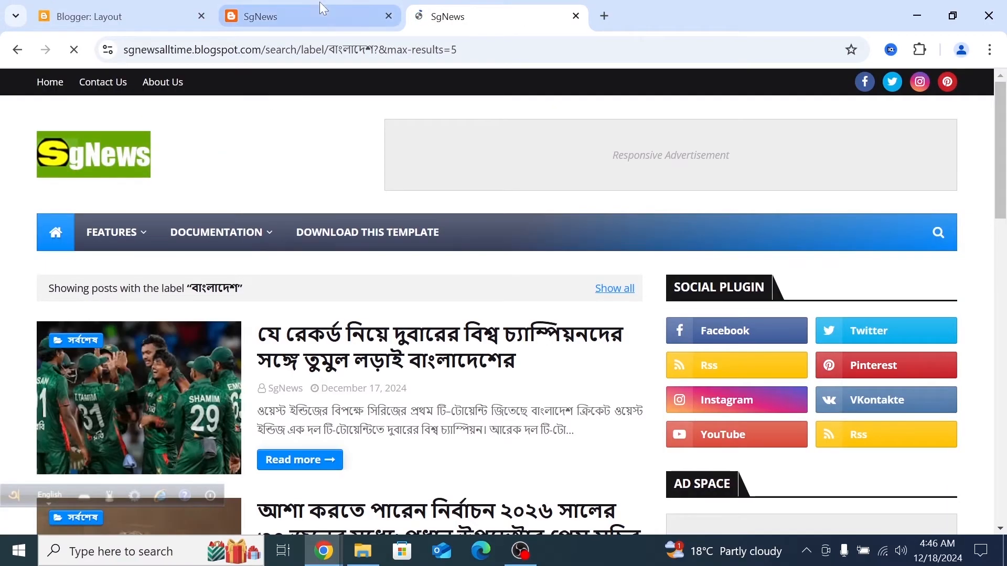
left_click(402, 49)
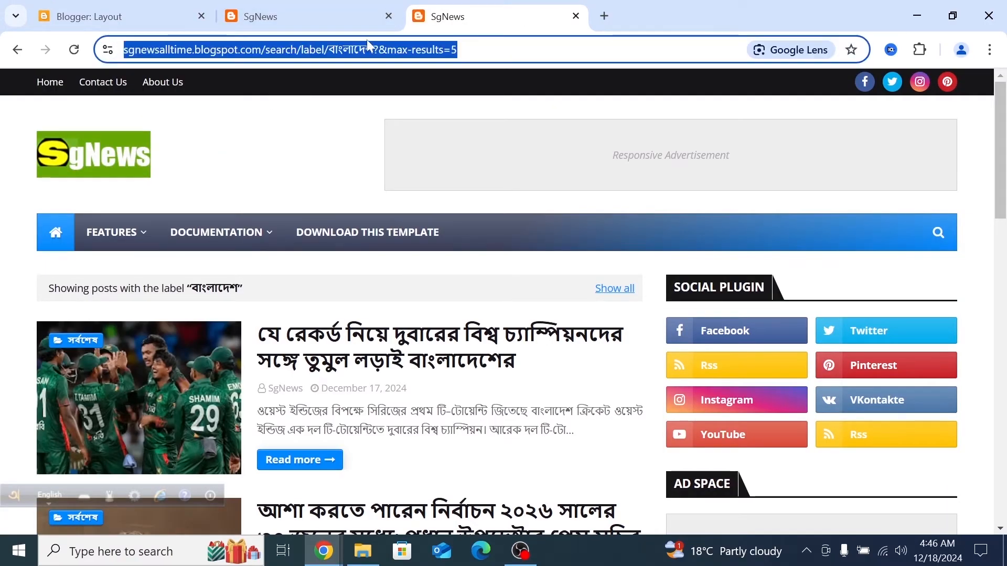
left_click(402, 49)
left_click(364, 49)
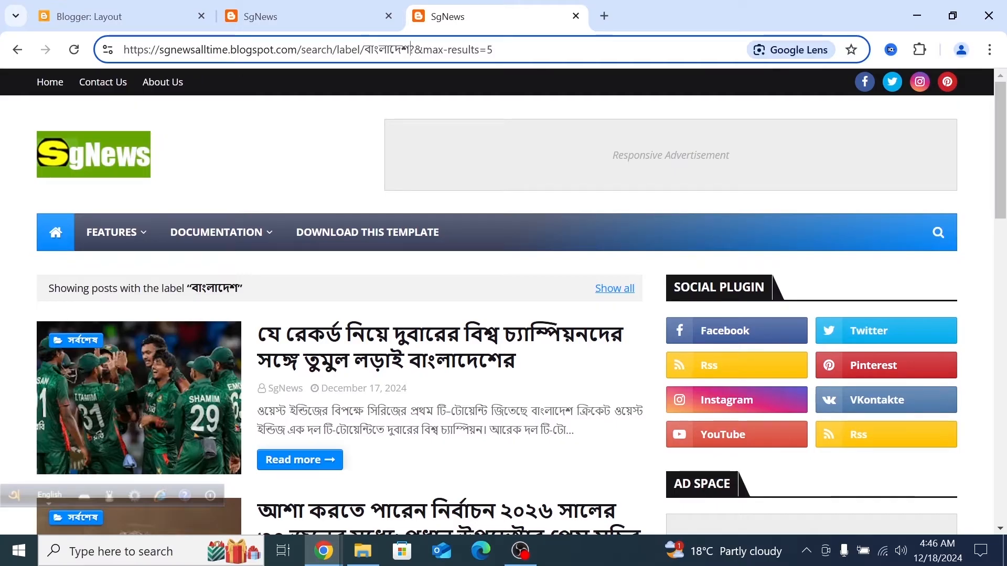
left_click_drag(409, 50, 487, 49)
key("Right")
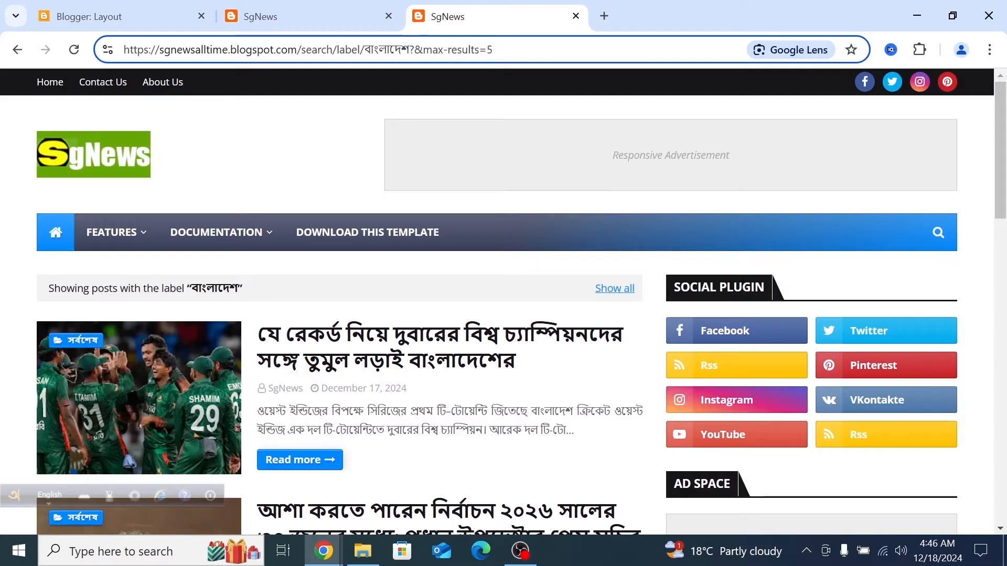
left_click_drag(409, 50, 124, 50)
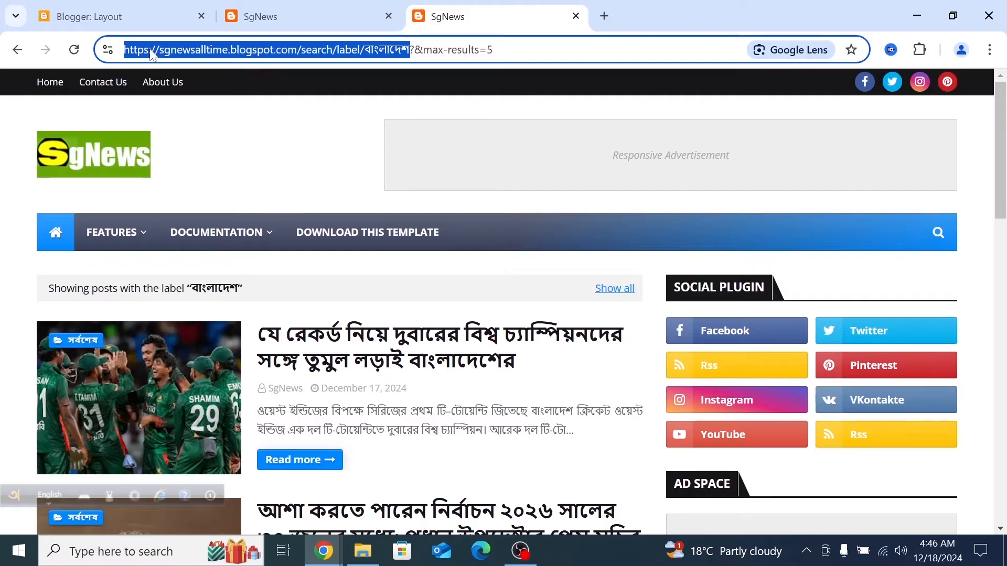
left_click(221, 55)
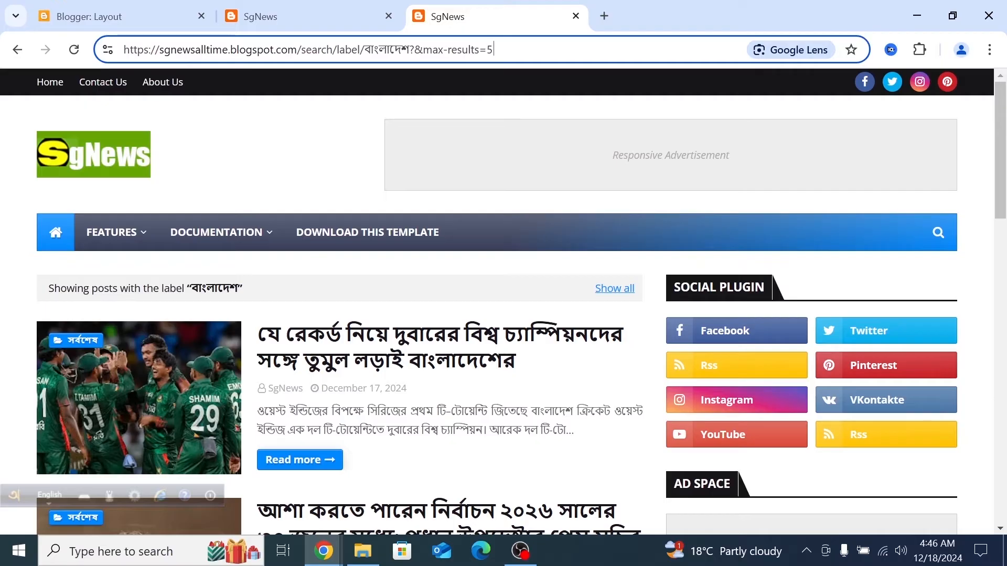
- Remove ?&max-results=5 from the বাংলাদেশ label page's address and load the shortened URL
left_click_drag(494, 49, 423, 50)
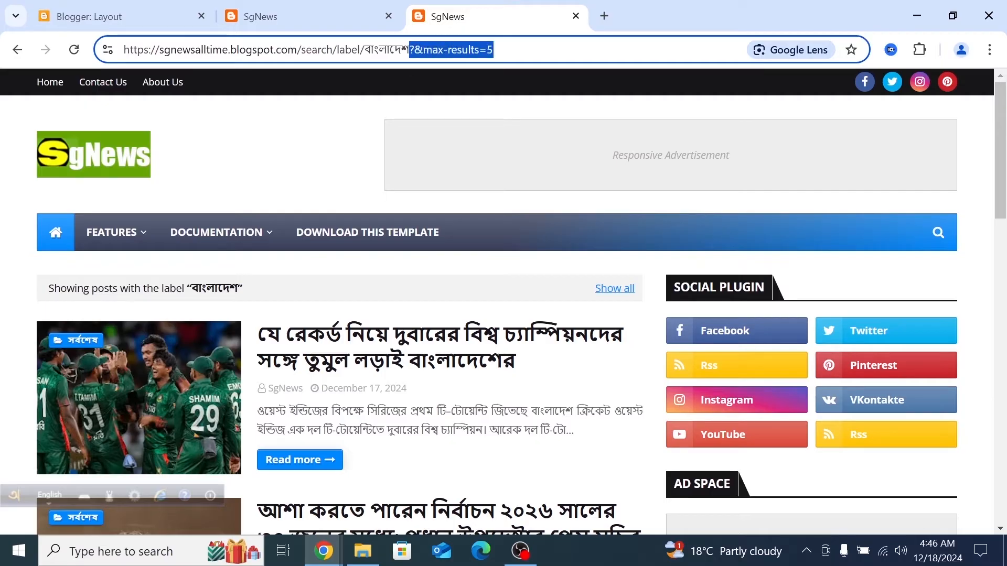
key("BackSpace")
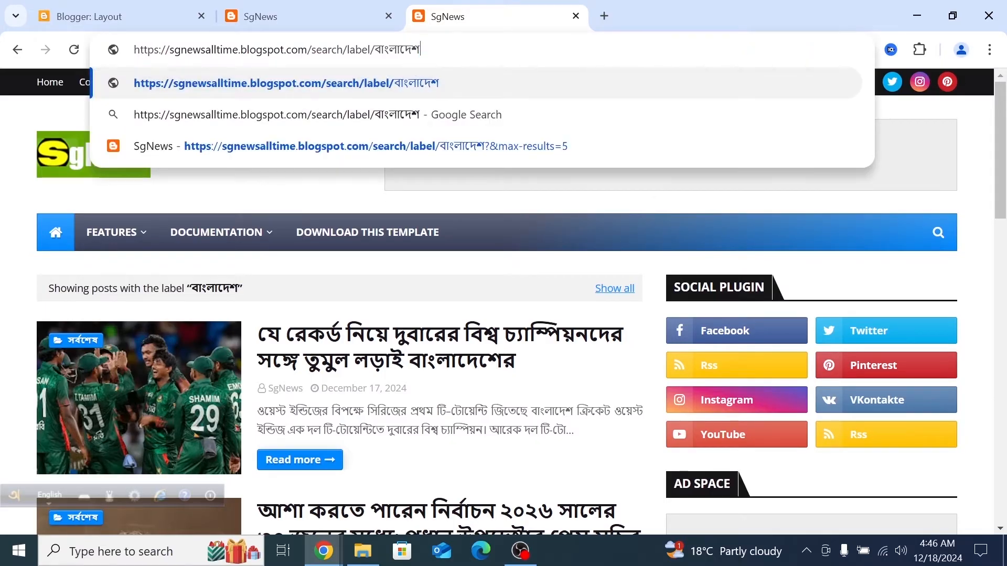
key("shift+Left")
key("shift+Left")
key("shift+Left")
key("shift+Left")
key("shift+Left")
key("shift+Left")
key("shift+Left")
key("shift+Left")
key("shift+Left")
key("shift+Left")
key("shift+Left")
key("shift+Left")
key("shift+Left")
key("shift+Left")
key("shift+Left")
key("shift+Left")
key("shift+Left")
key("shift+Left")
key("shift+Left")
key("shift+Left")
key("shift+Right")
key("shift+Right")
key("shift+Right")
key("shift+Right")
key("shift+Right")
key("shift+Right")
key("shift+Right")
key("shift+Right")
key("shift+Right")
key("shift+Right")
key("shift+Right")
key("shift+Right")
key("shift+Right")
key("shift+Right")
key("shift+Right")
key("shift+Right")
key("shift+Right")
key("shift+Right")
key("shift+Right")
key("shift+Right")
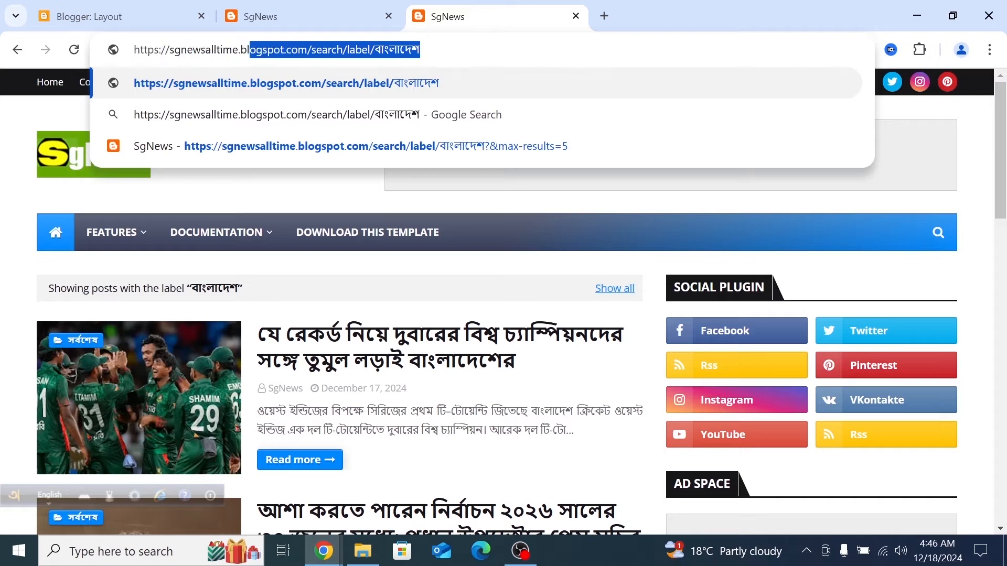
key("shift+Right")
key("shift+Right")
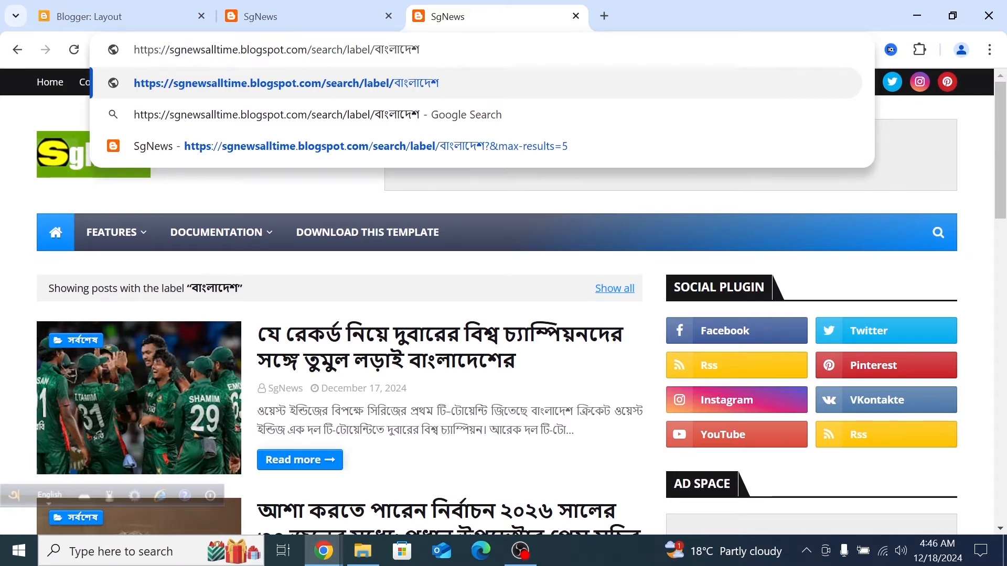
key("Return")
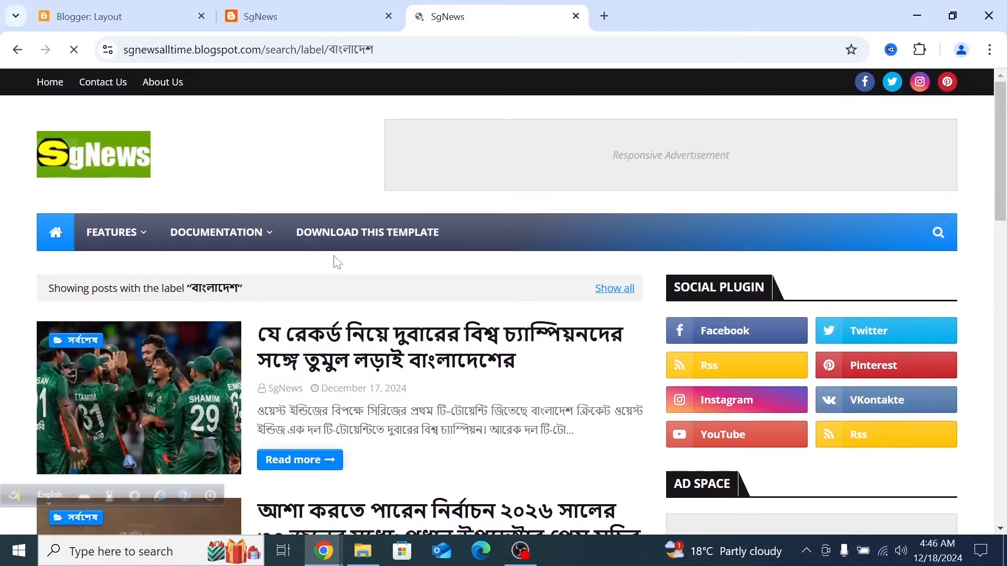
- Look over the posts on the বাংলাদেশ label page and copy its full address
scroll(335, 249, "down", 15)
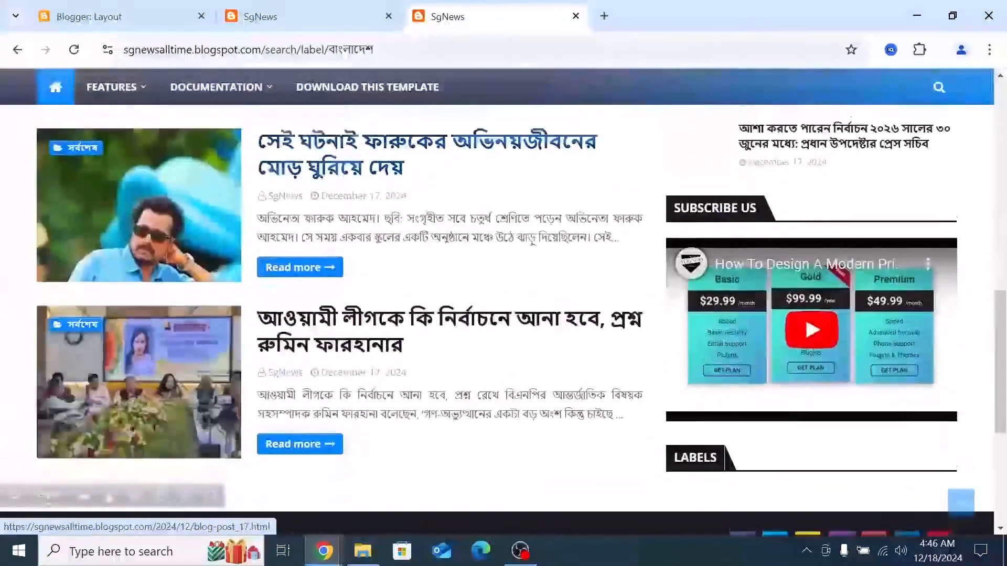
scroll(334, 236, "up", 15)
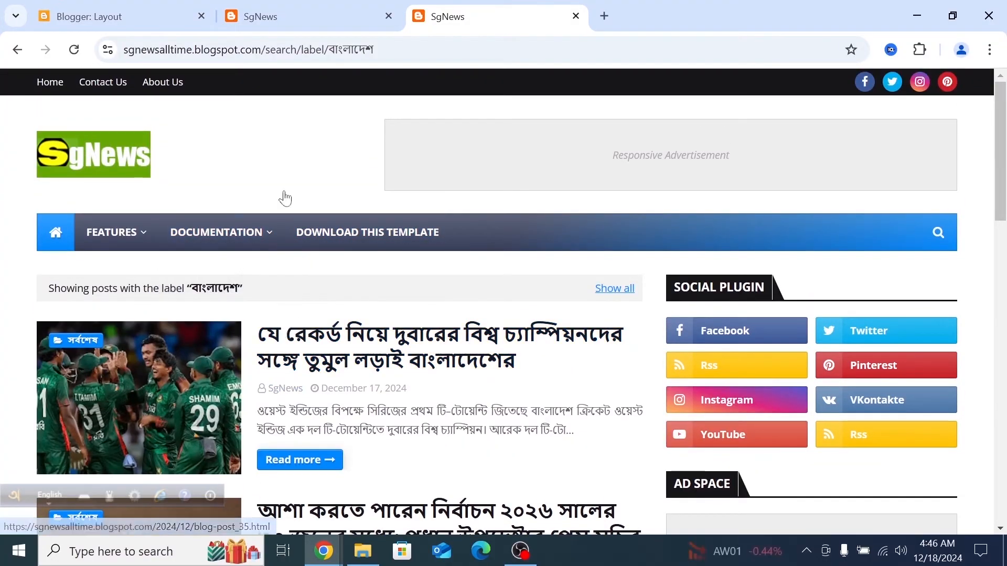
left_click(364, 51)
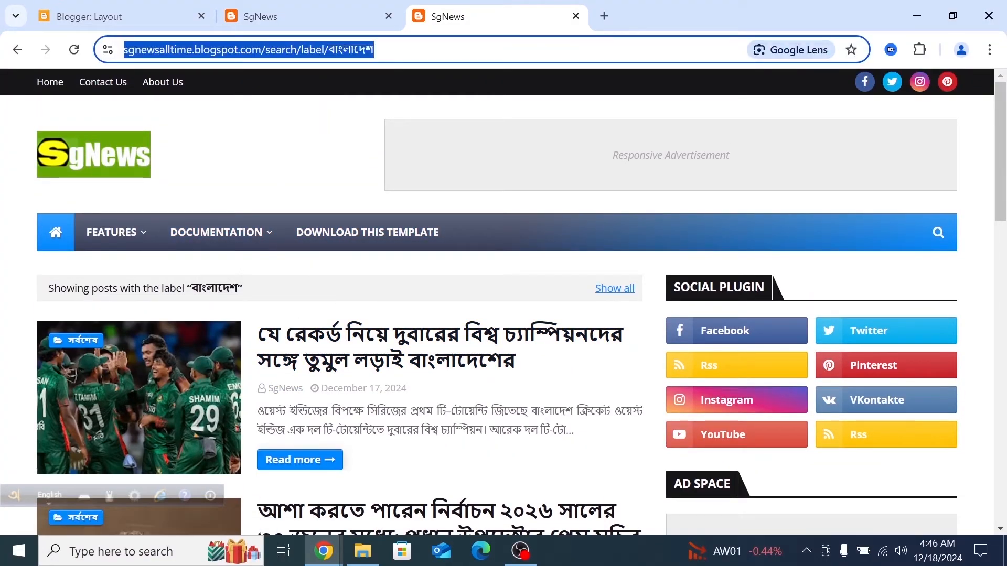
double_click(404, 53)
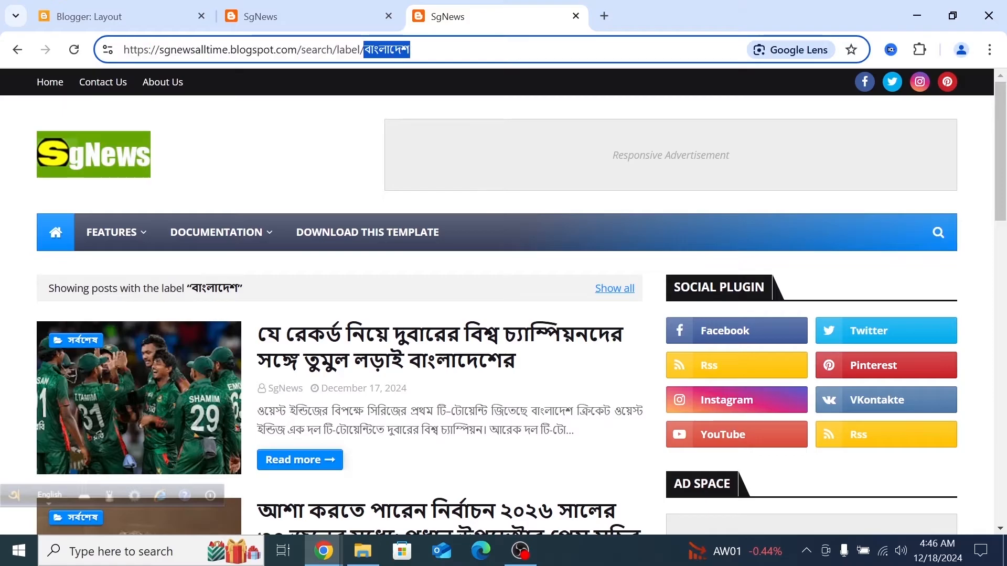
left_click(411, 51)
key("ctrl+a")
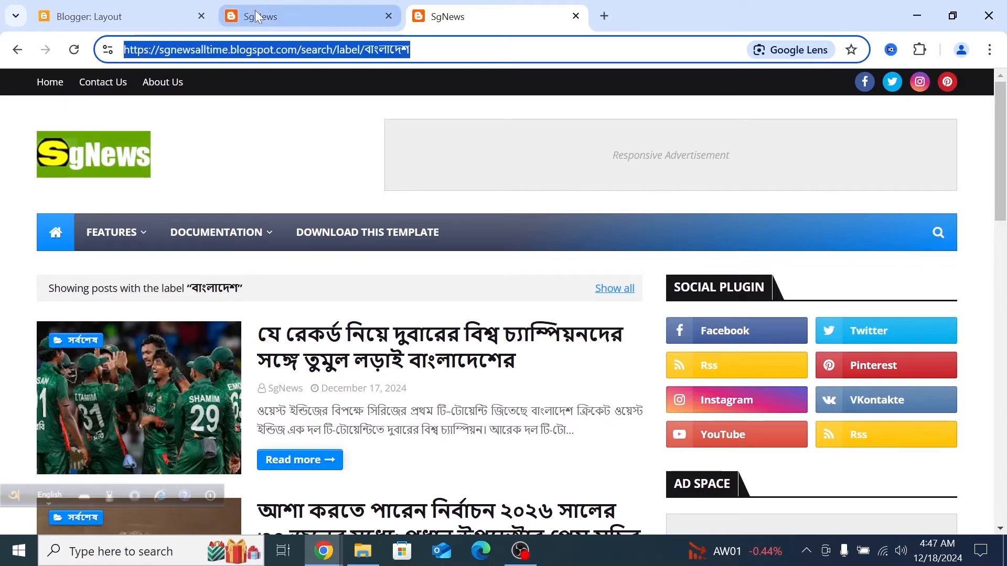
- In the Blogger layout, replace the # in the বাংলাদেশ entry's Site URL with the copied label page address and save the entry
left_click(121, 16)
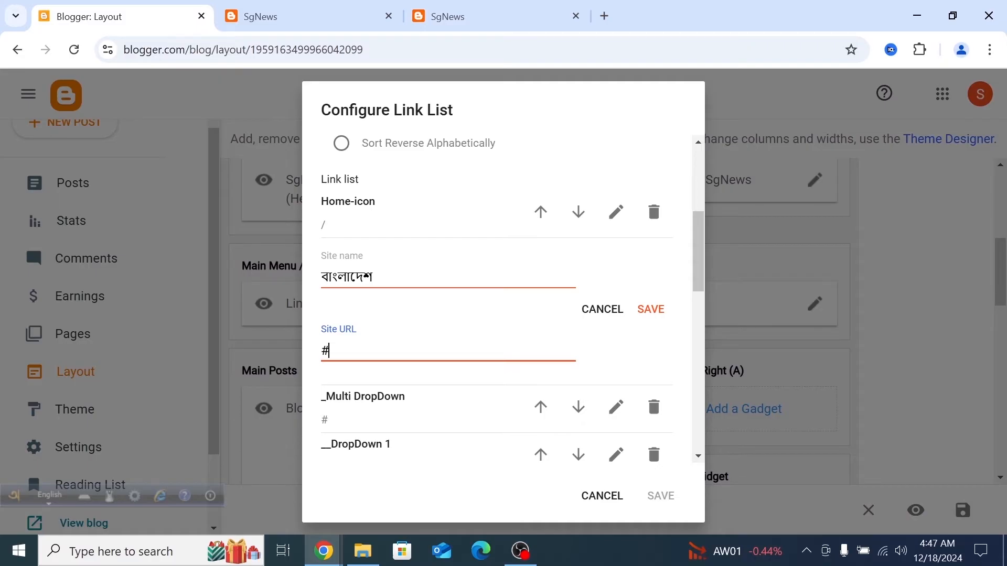
key("ctrl+v")
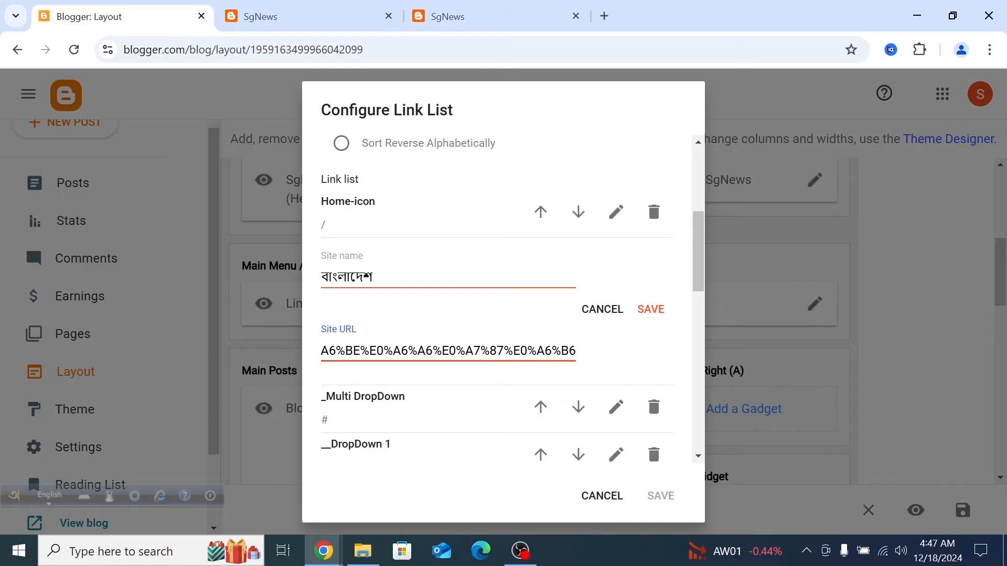
left_click_drag(329, 351, 285, 348)
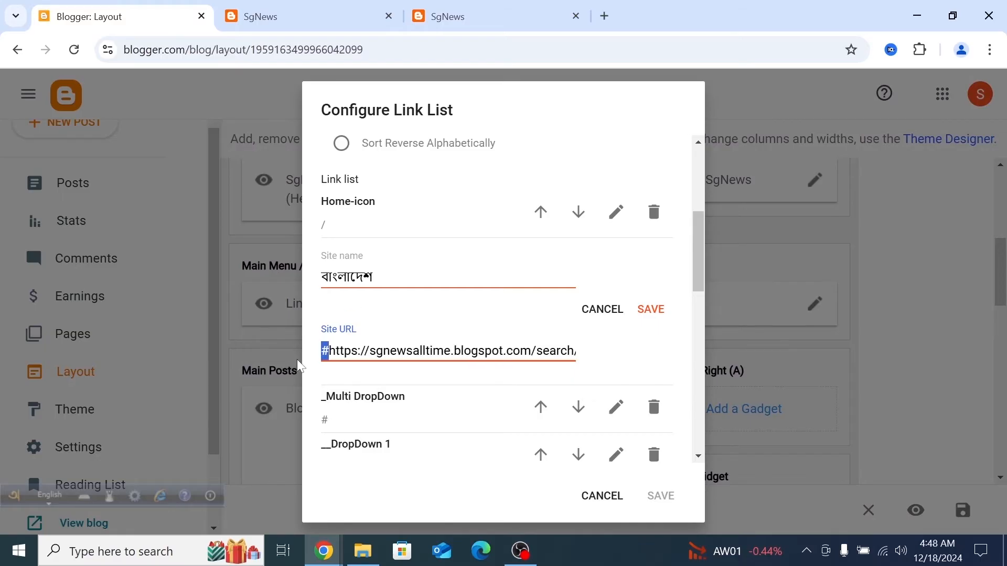
key("BackSpace")
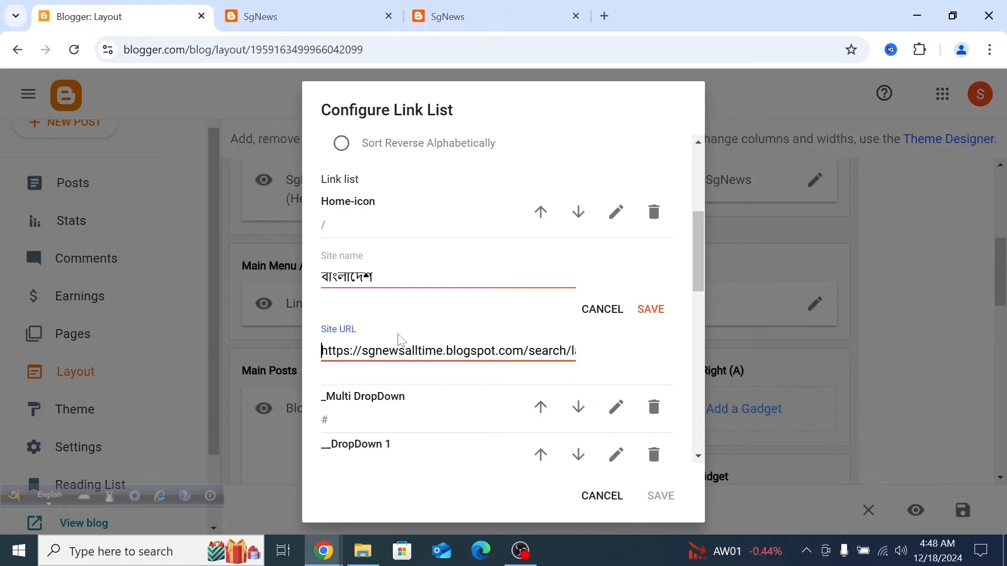
scroll(404, 338, "down", 3)
scroll(415, 336, "up", 3)
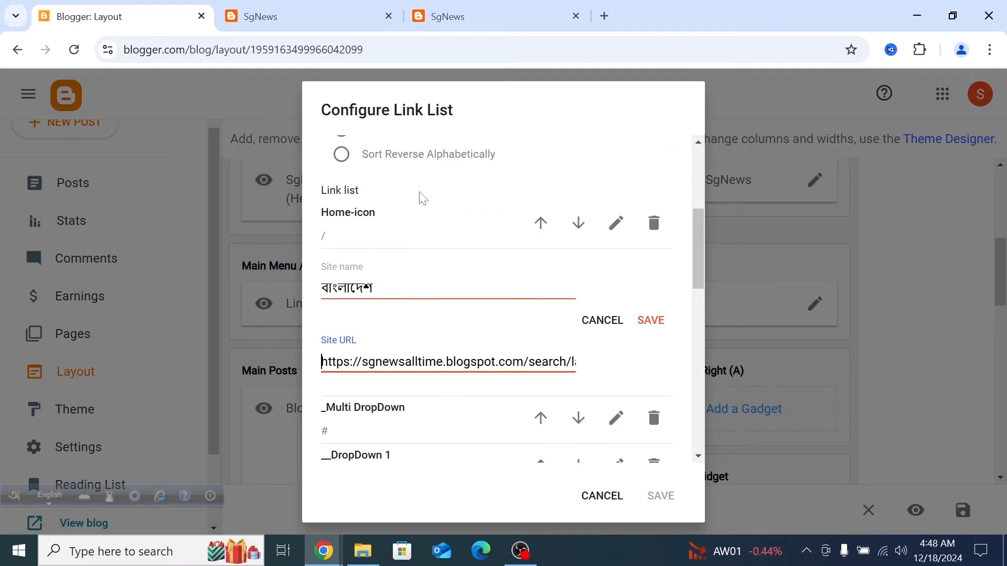
double_click(596, 27)
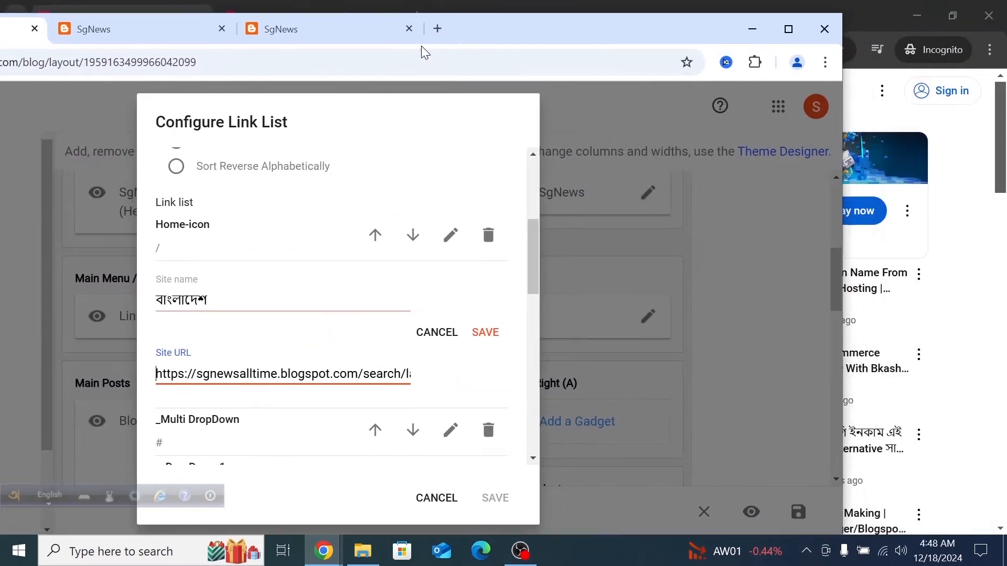
left_click(475, 333)
double_click(468, 32)
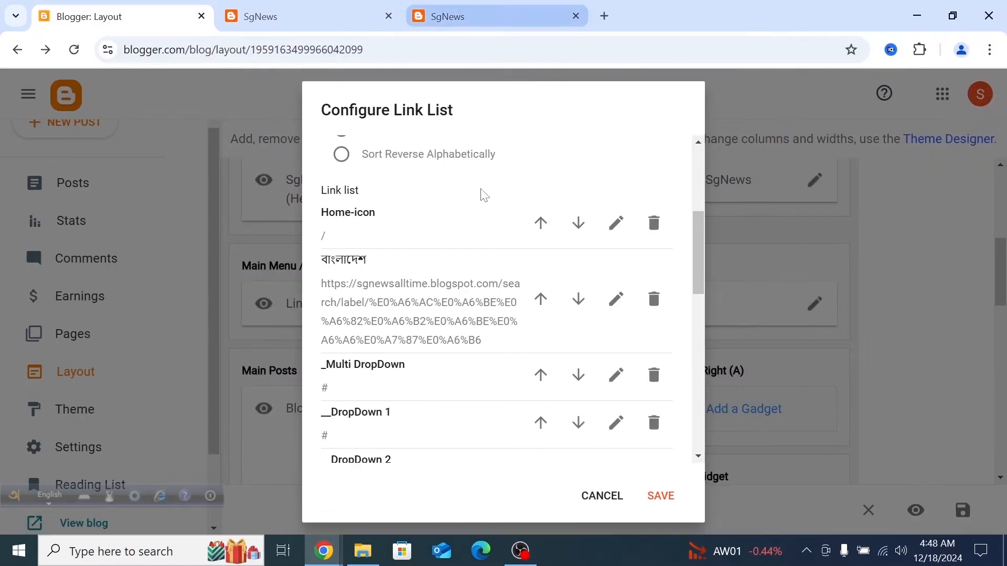
- Review the entries around বাংলাদেশ in the main menu's link list and save the list configuration
scroll(504, 299, "down", 2)
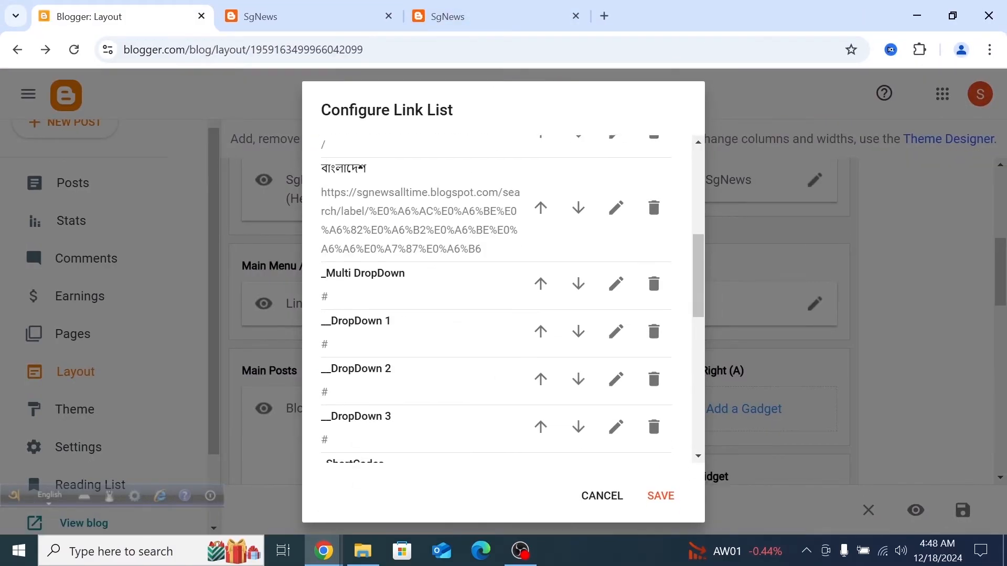
scroll(504, 299, "up", 5)
scroll(504, 299, "down", 3)
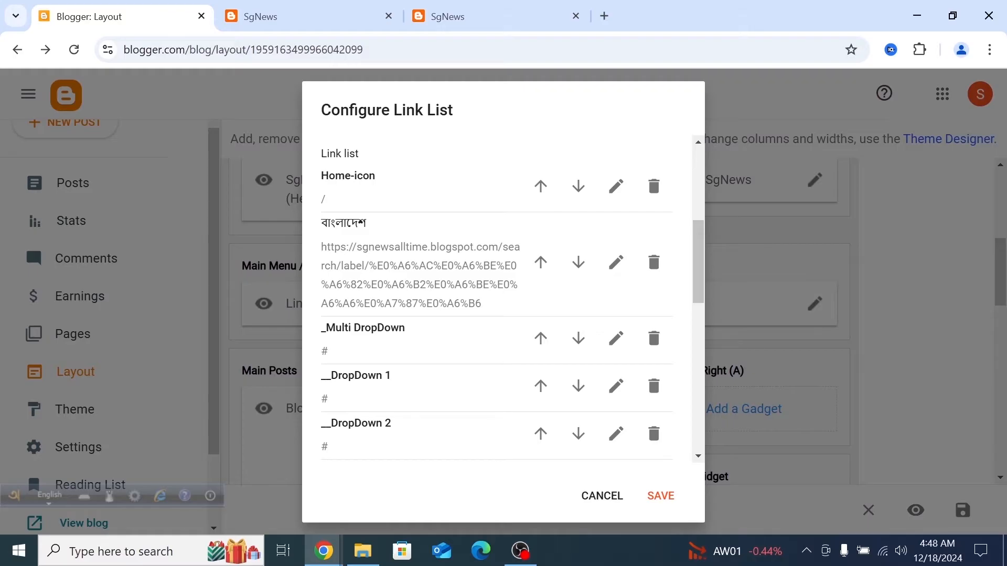
scroll(503, 299, "down", 1)
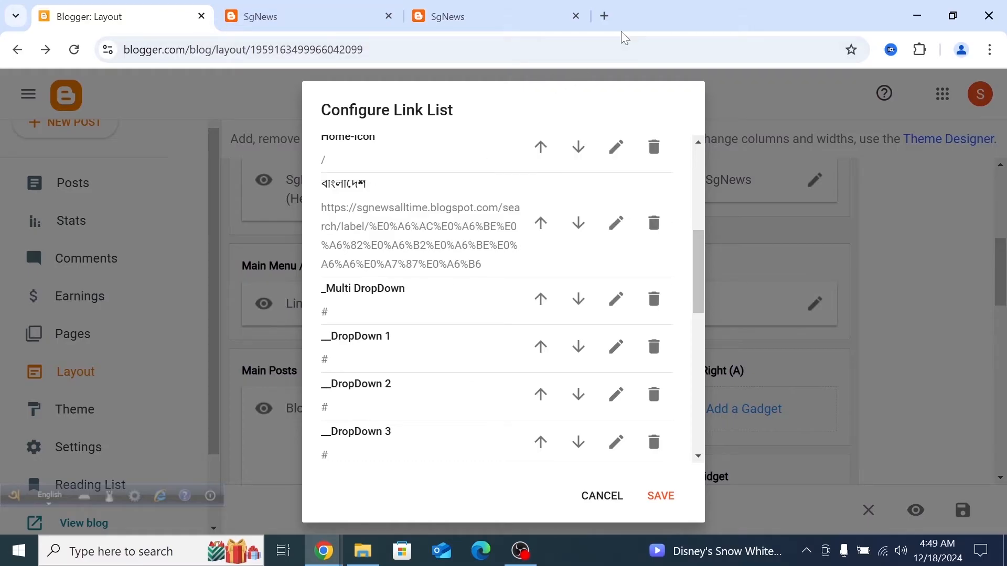
left_click_drag(624, 38, 471, 53)
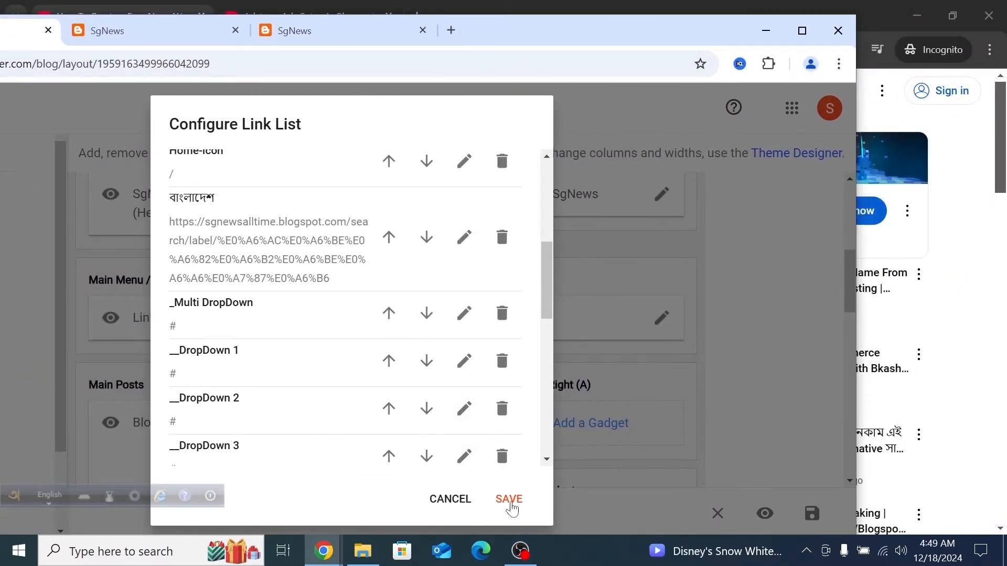
left_click(509, 501)
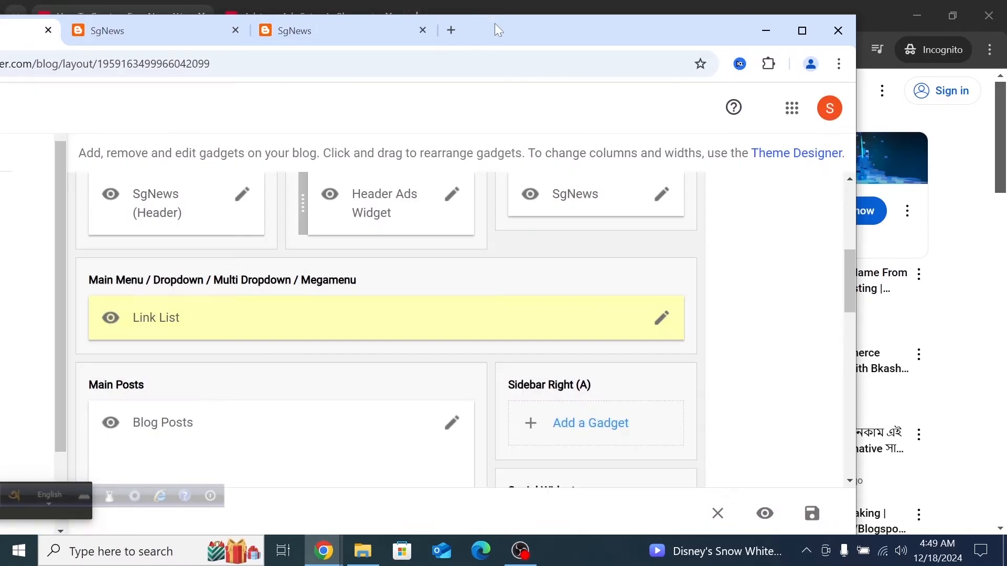
- Maximize the browser window, reload the live blog's home page and examine the main menu's বাংলাদেশ entry and dropdowns
double_click(495, 24)
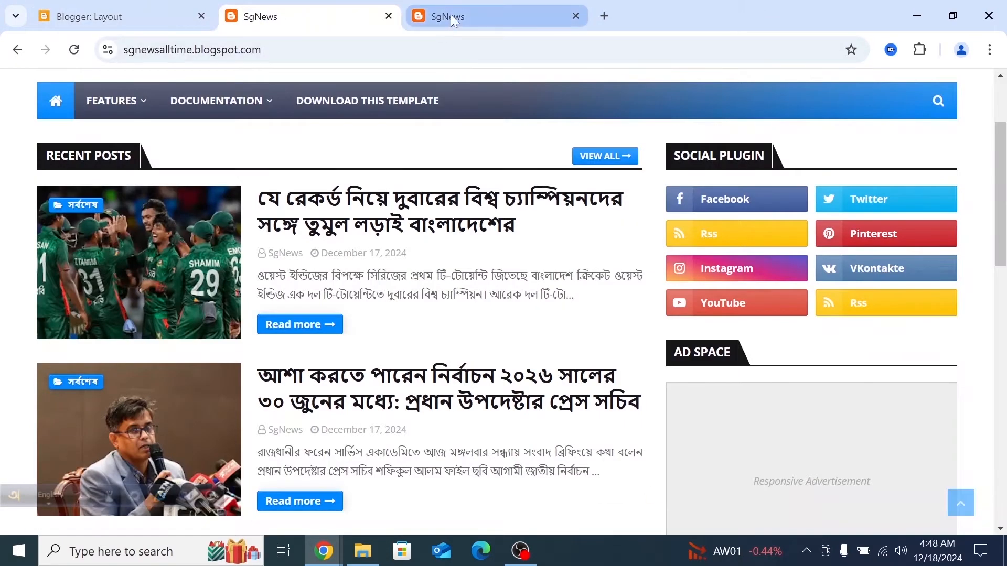
left_click(451, 14)
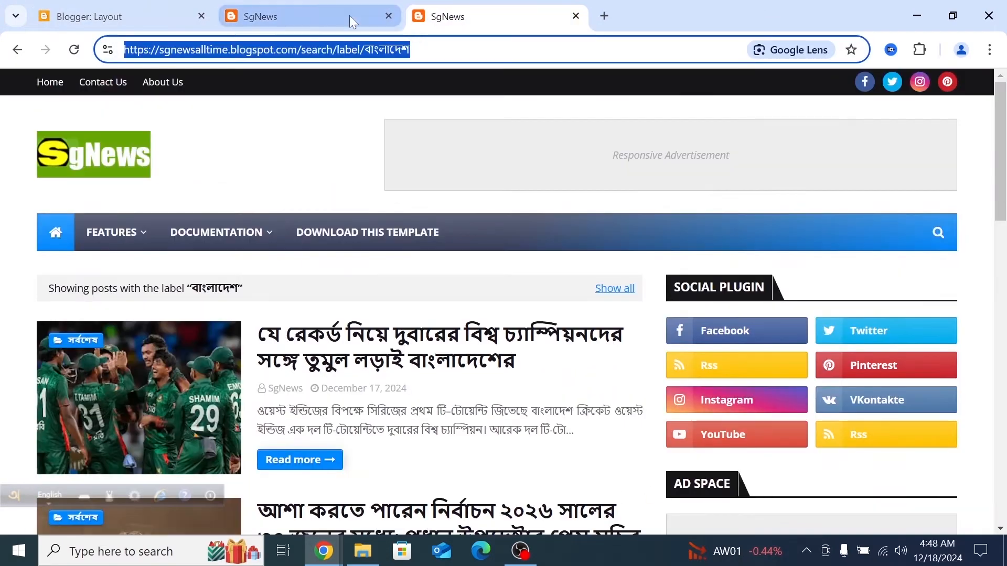
left_click(349, 15)
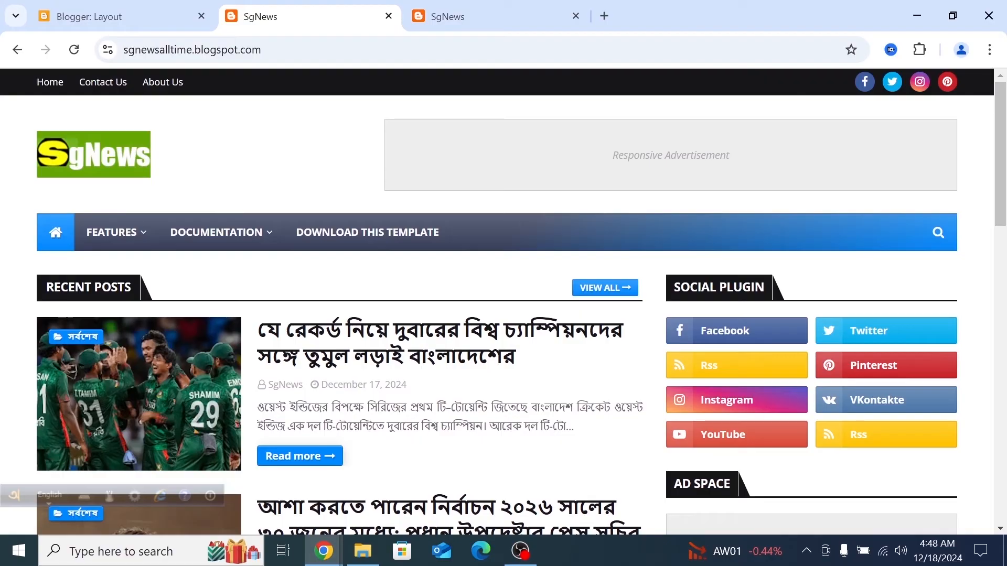
left_click(74, 49)
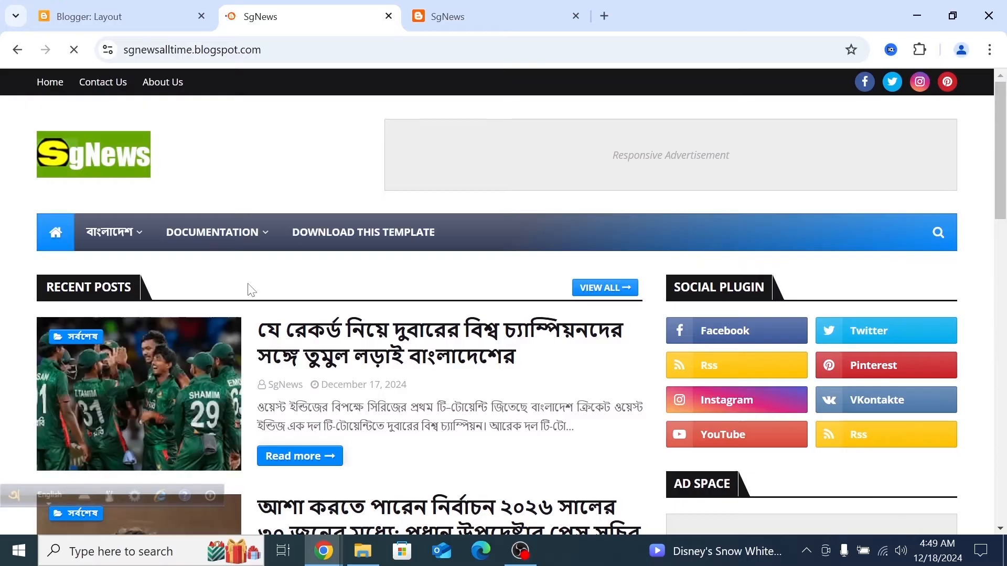
mouse_move(135, 234)
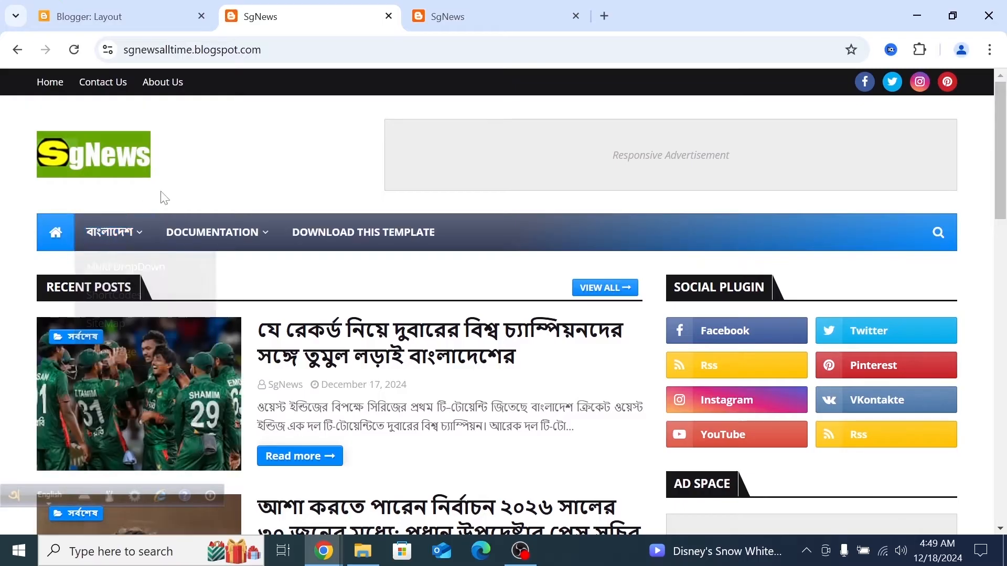
scroll(162, 196, "down", 2)
mouse_move(121, 127)
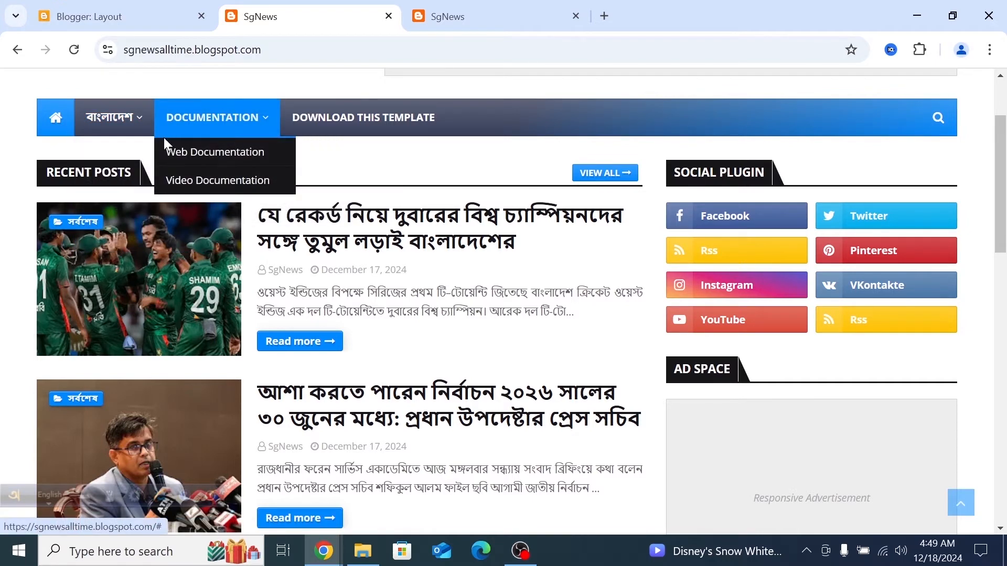
- Open the main menu's Link List configuration in the Blogger layout and examine the Documentation dropdown on the live blog's home page
left_click(146, 10)
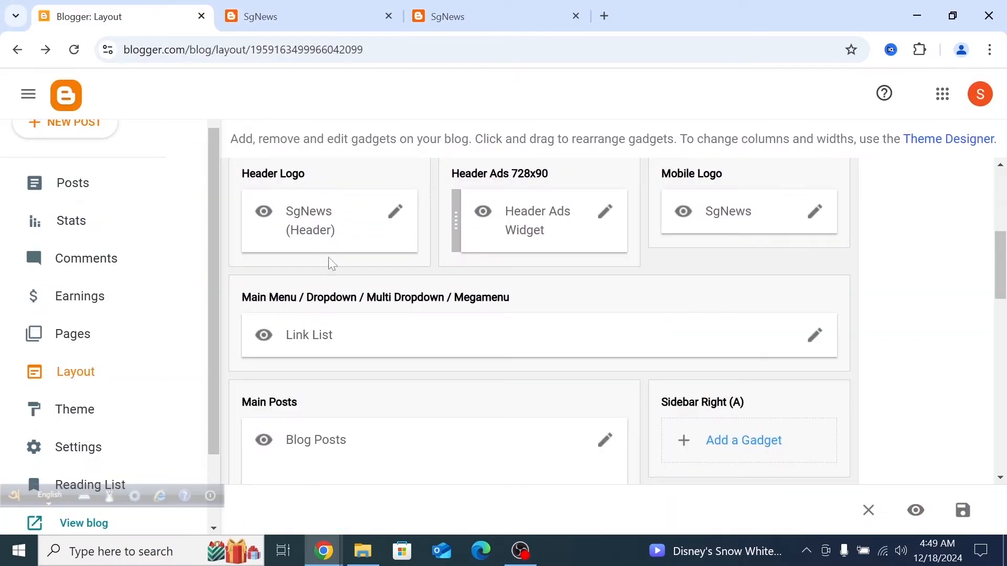
scroll(354, 306, "down", 1)
scroll(353, 305, "up", 1)
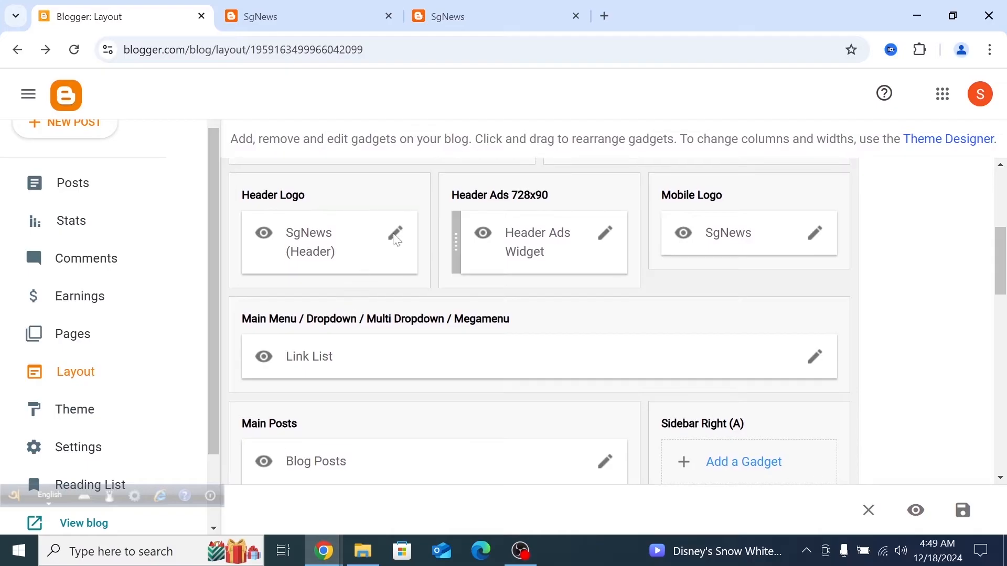
left_click_drag(614, 26, 278, 26)
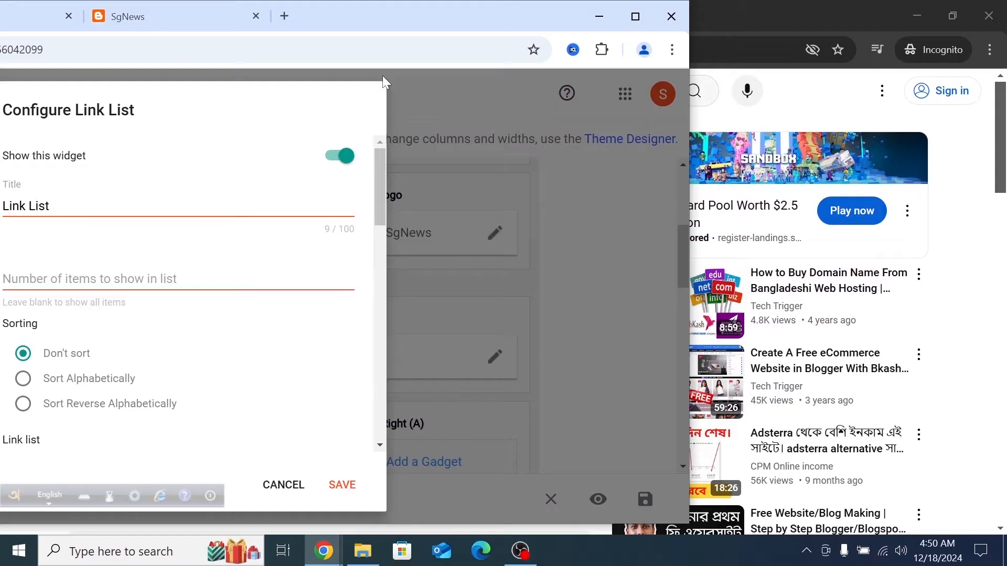
double_click(373, 20)
scroll(395, 283, "down", 4)
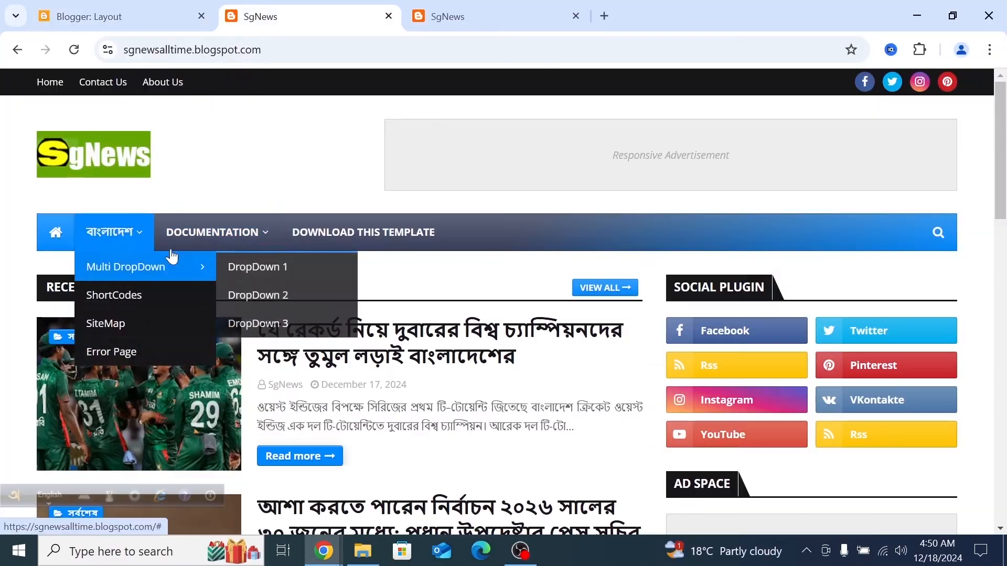
mouse_move(181, 235)
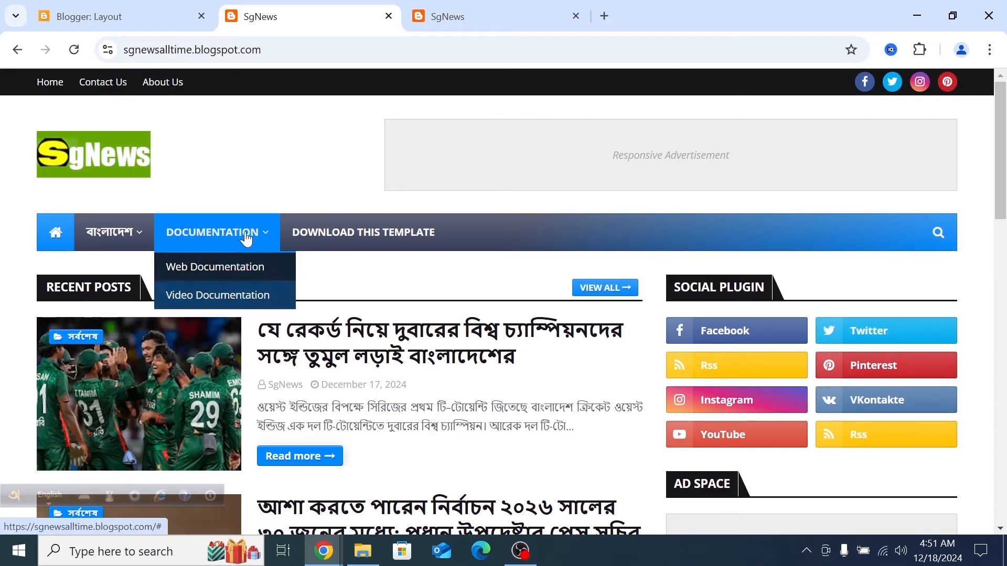
mouse_move(218, 245)
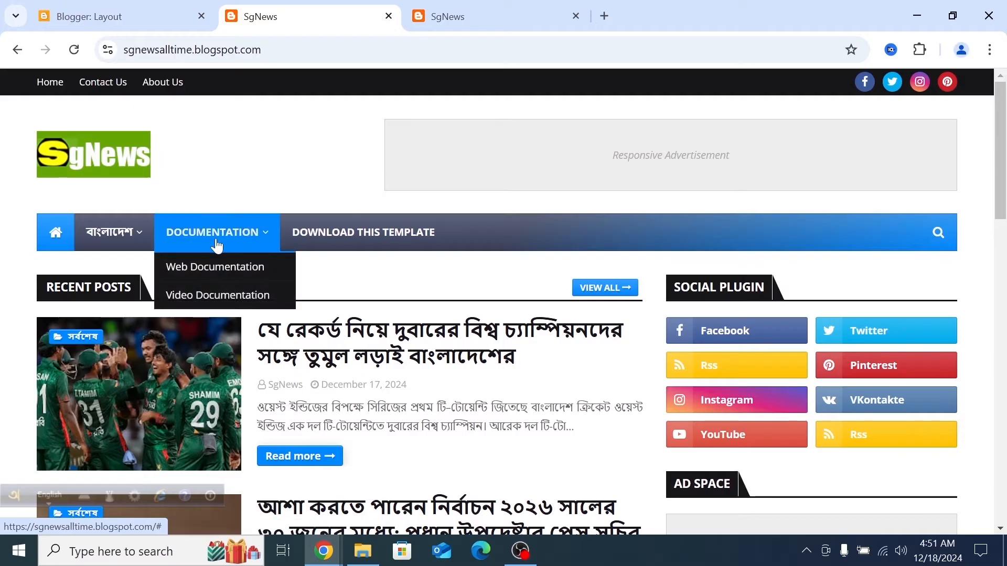
- In the Blogger layout's link list, edit the _Web Documentation entry and replace its site name with খেলা
left_click(146, 16)
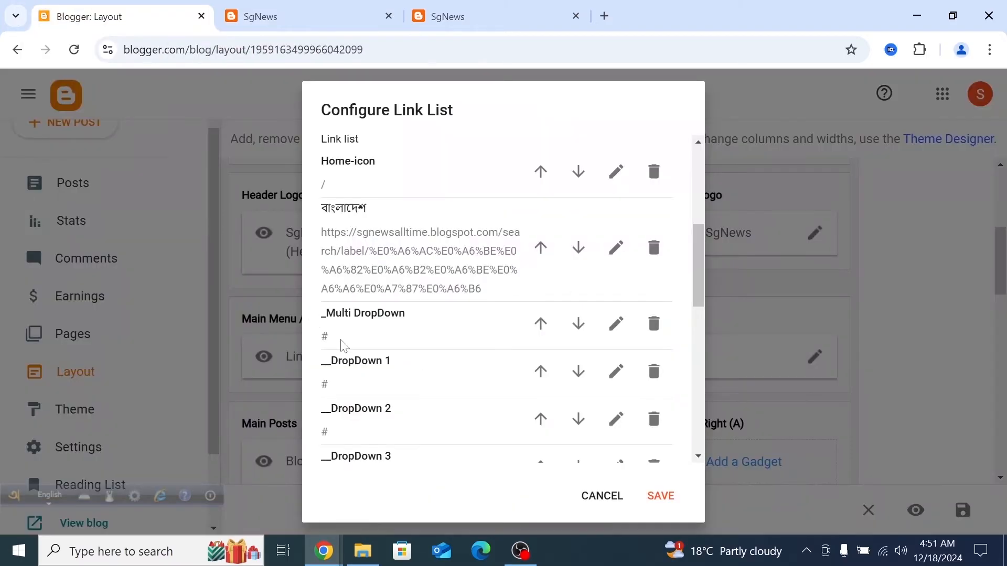
scroll(343, 347, "down", 10)
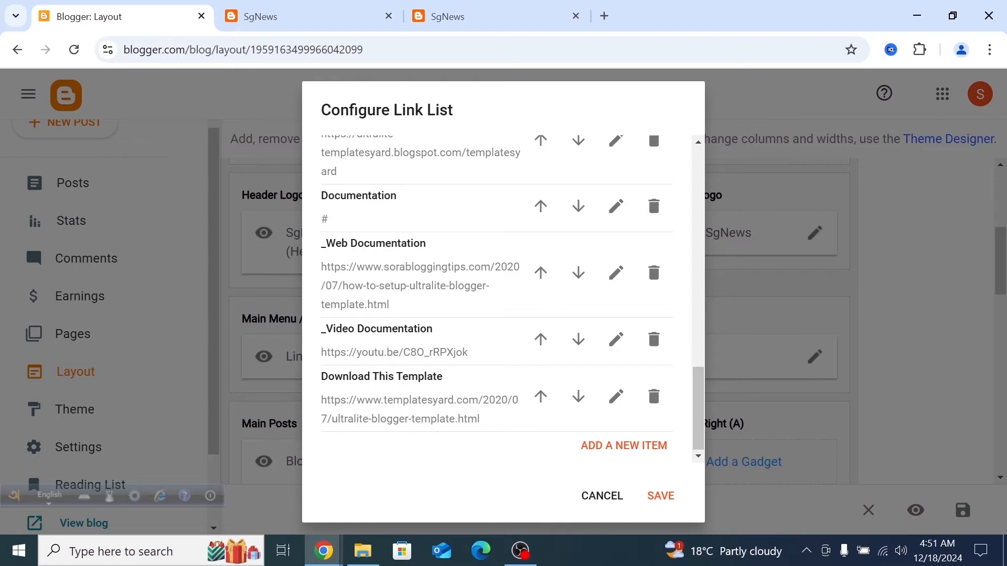
scroll(513, 298, "up", 1)
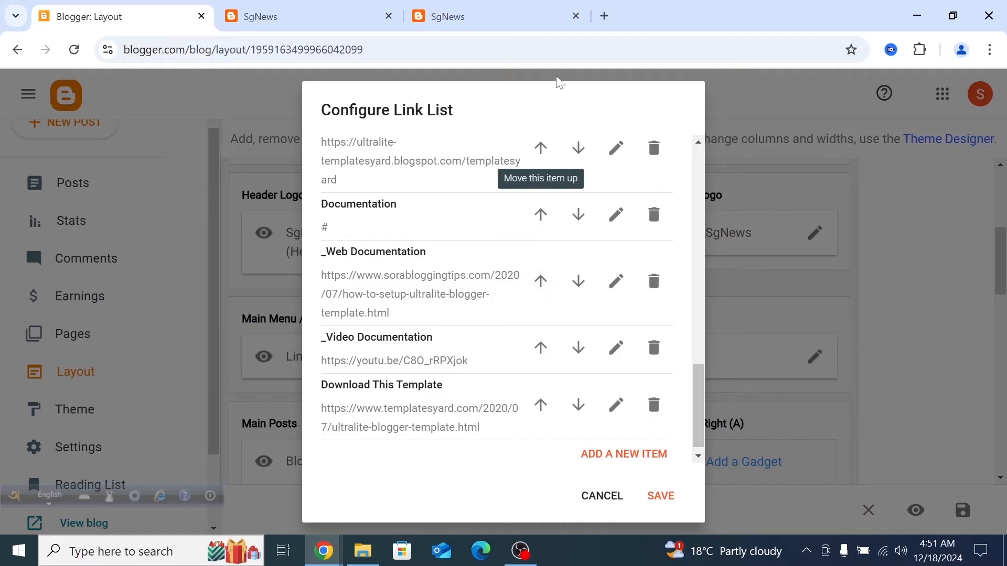
mouse_move(598, 30)
left_mouse_down()
mouse_move(550, 45)
mouse_move(442, 48)
mouse_move(509, 6)
left_mouse_up()
left_click(459, 301)
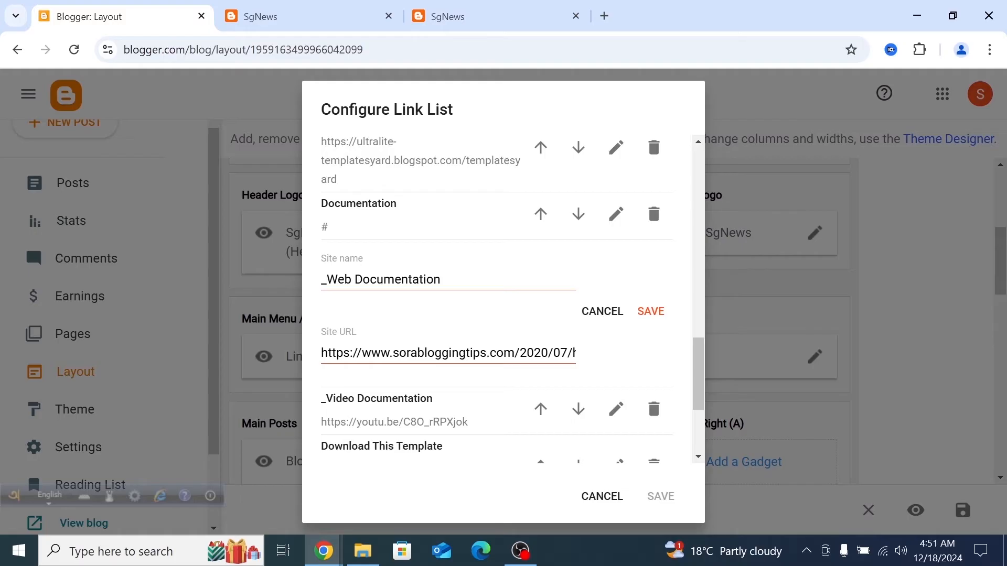
left_click_drag(446, 282, 322, 296)
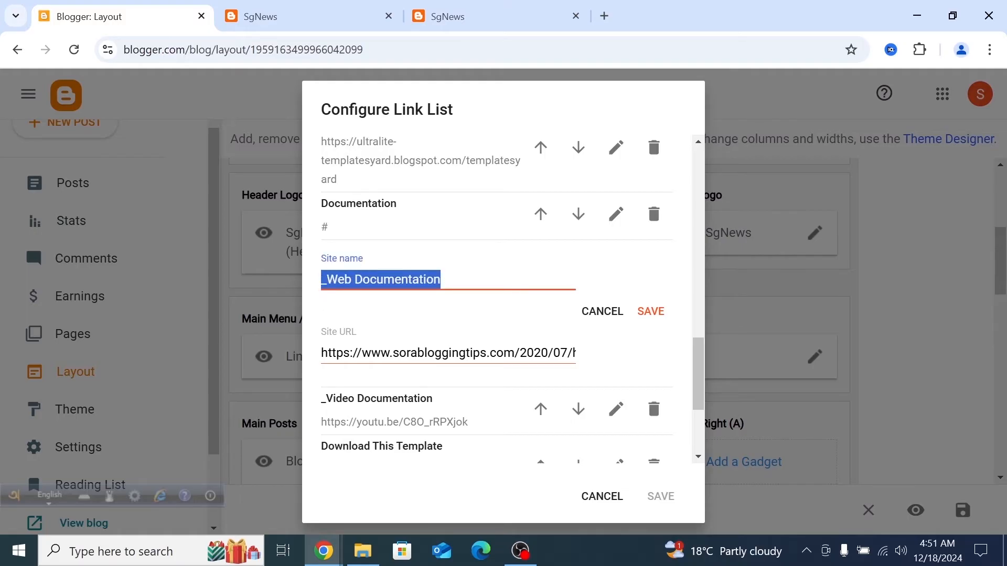
key("Right")
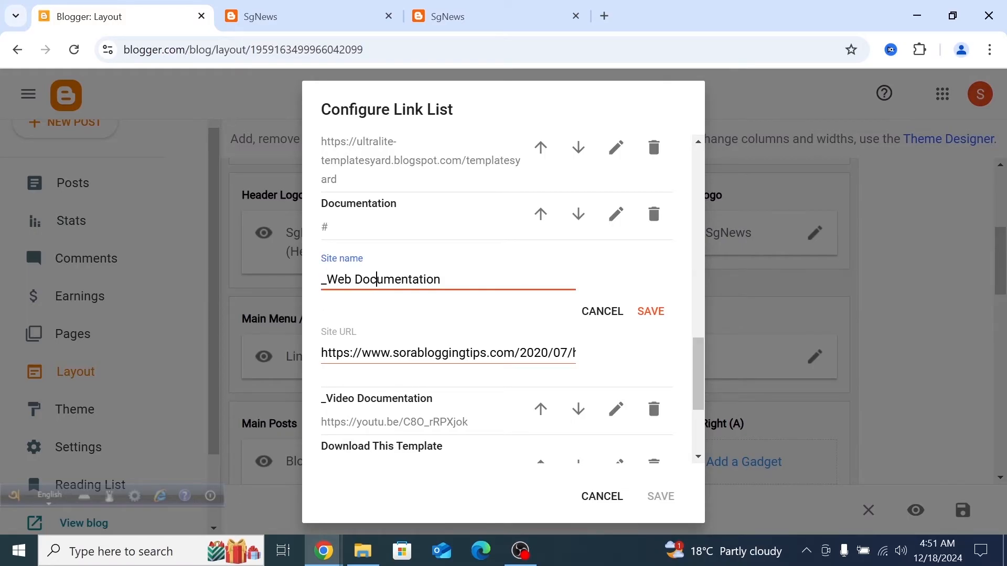
key("shift+Left")
key("shift+Left")
key("shift+Left")
key("shift+Left")
key("shift+Left")
key("shift+Left")
key("shift+Left")
key("shift+Left")
key("shift+Left")
key("shift+Left")
key("shift+Left")
key("shift+Left")
key("shift+Left")
key("shift+Left")
key("shift+Left")
key("shift+Left")
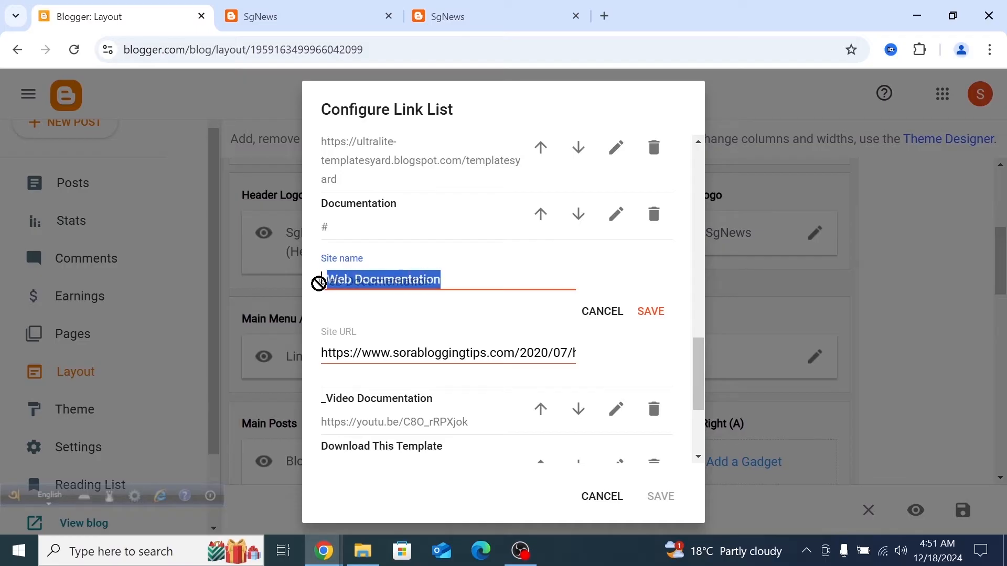
left_click(338, 279)
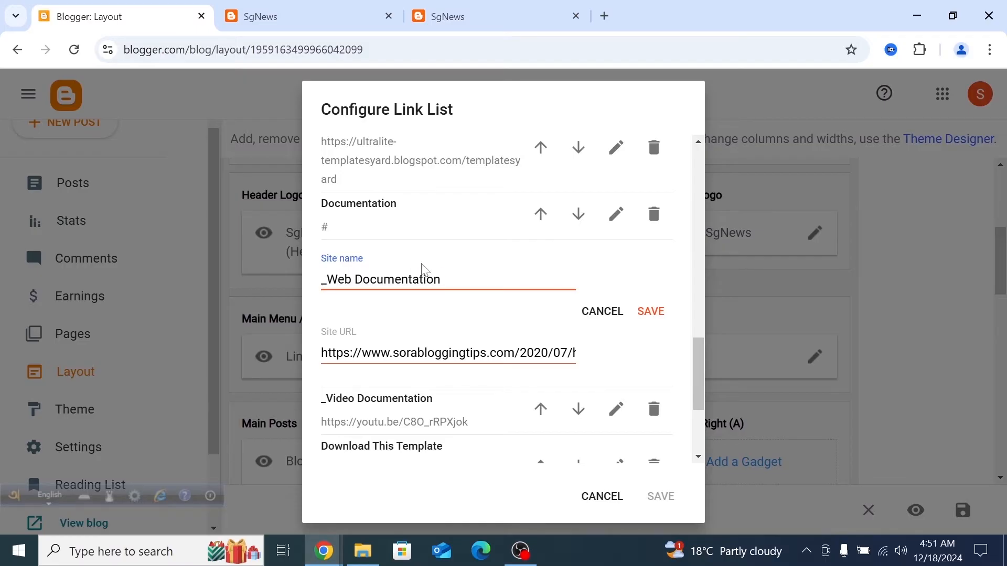
left_click_drag(441, 280, 316, 286)
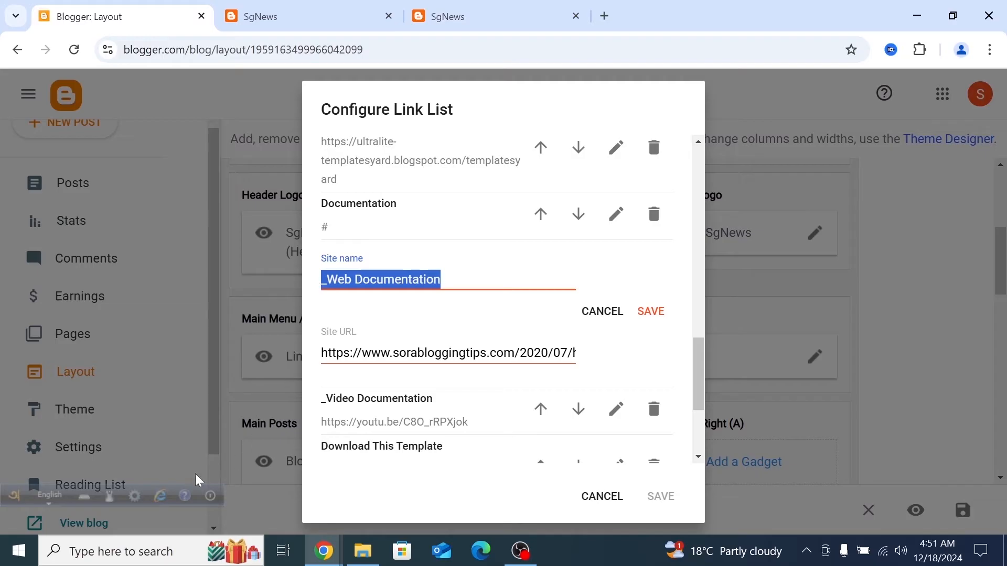
left_click(49, 496)
type("khela")
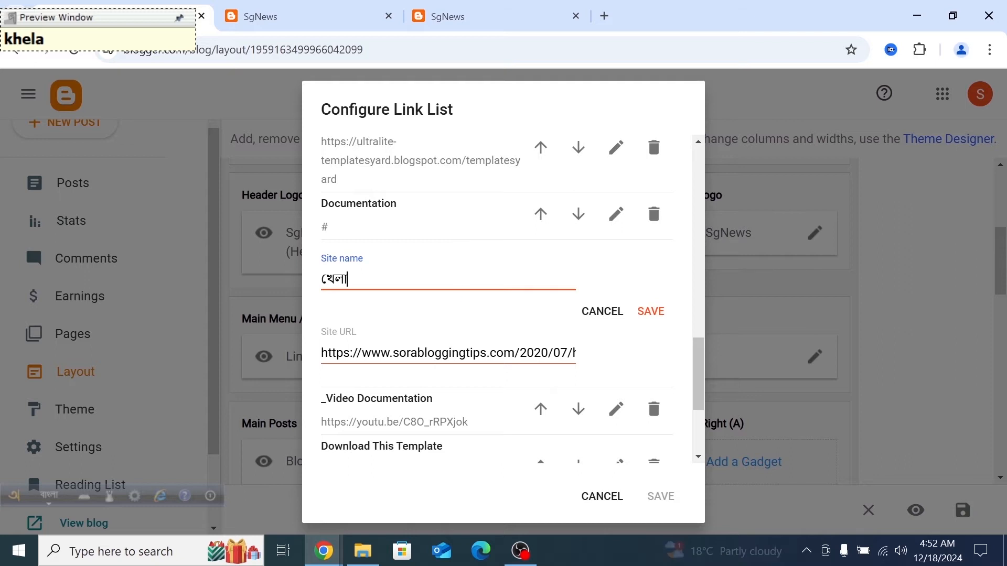
- Clear the খেলা entry's Site URL and copy the full address of the বাংলাদেশ label page
key("Tab")
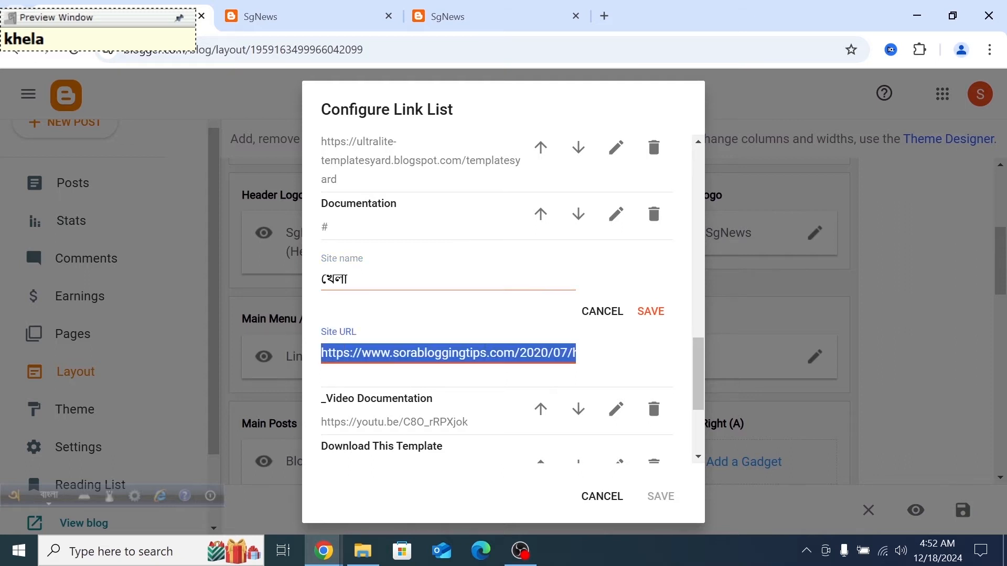
key("BackSpace")
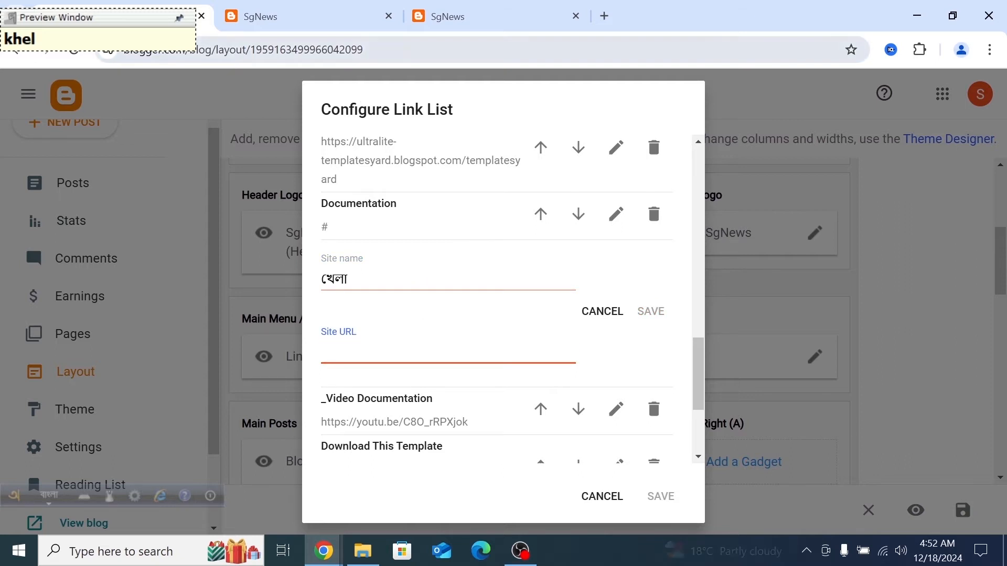
left_click(325, 15)
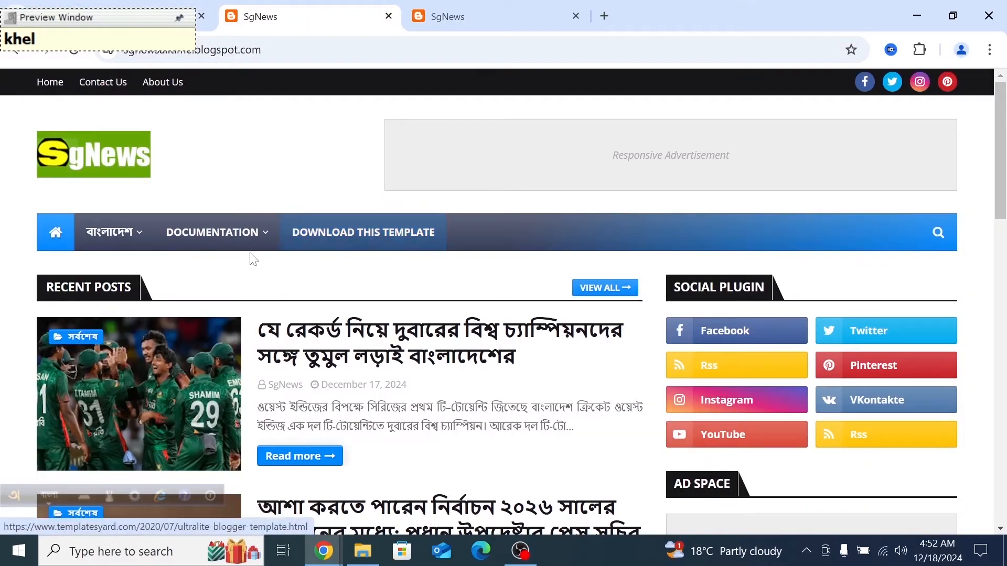
scroll(349, 346, "down", 16)
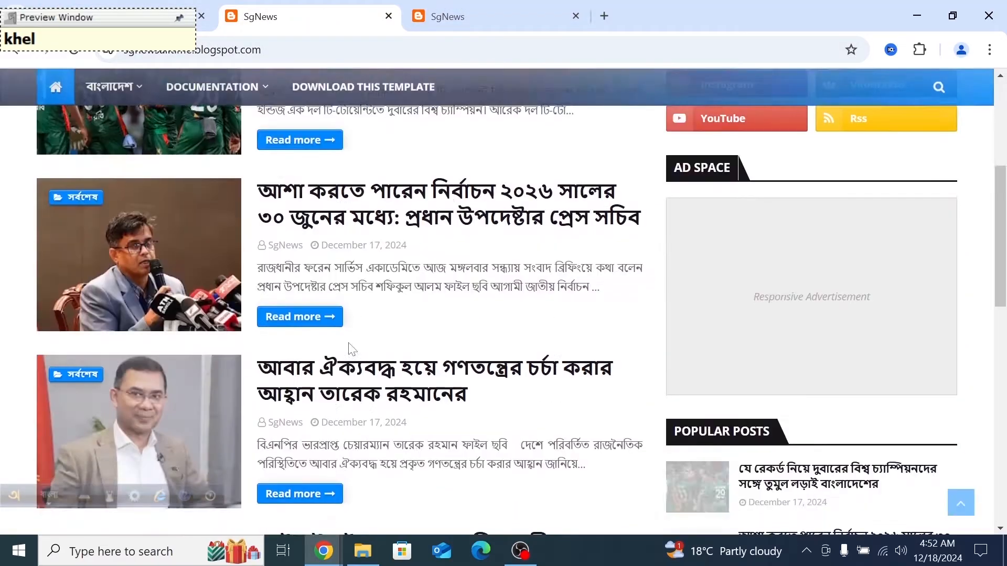
scroll(349, 345, "up", 16)
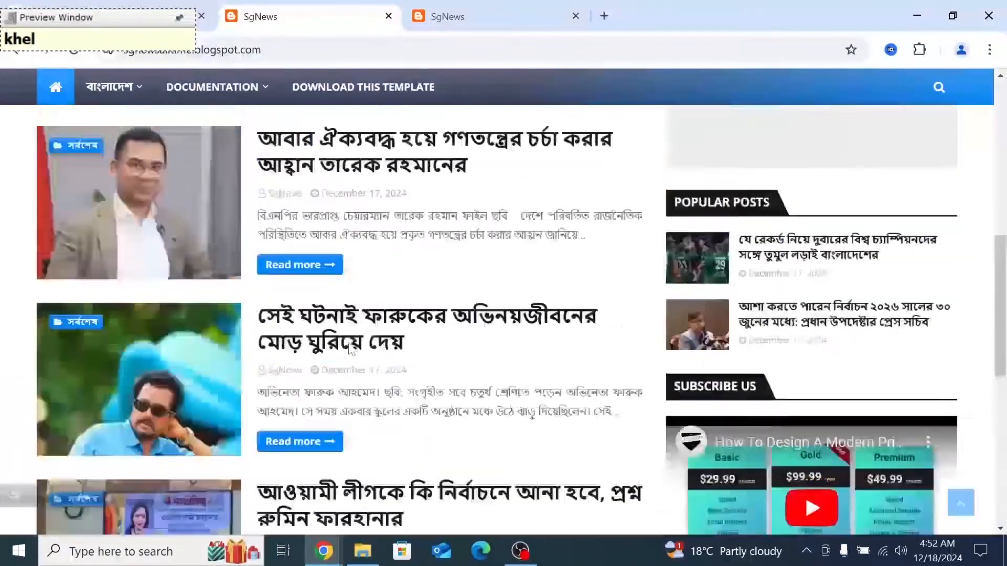
scroll(299, 375, "down", 1)
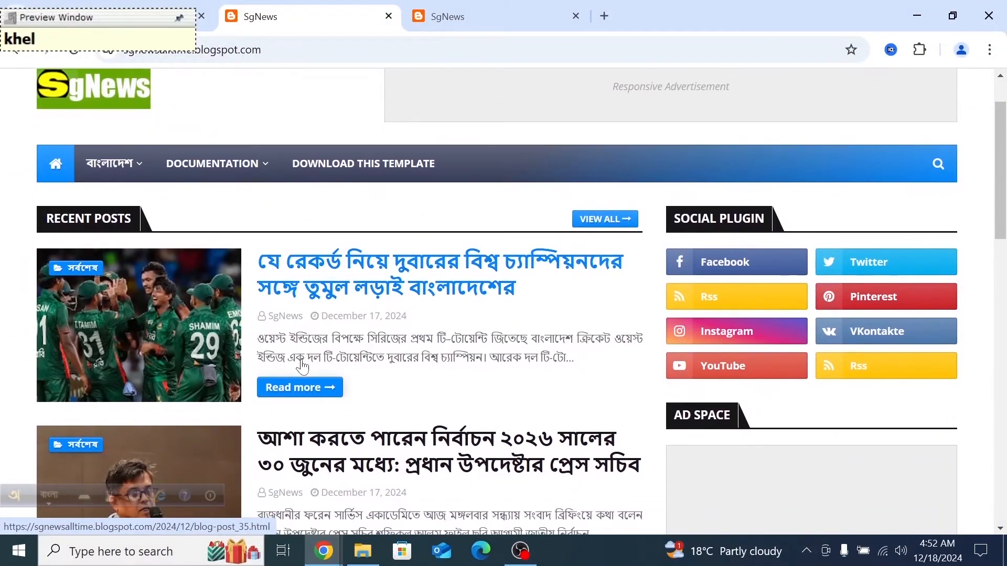
left_click(456, 14)
scroll(367, 271, "down", 1)
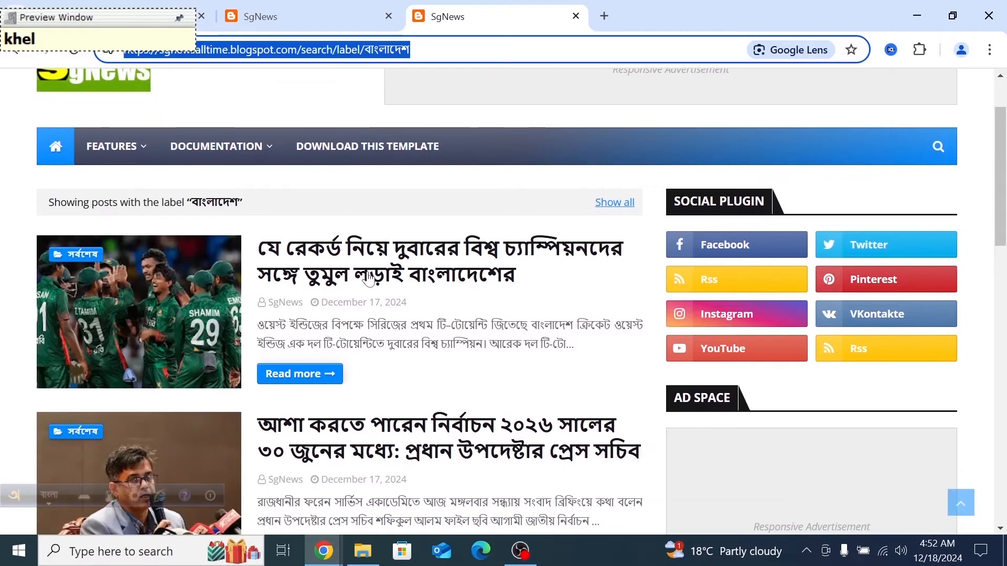
key("ctrl+a")
right_click(395, 53)
left_click(434, 193)
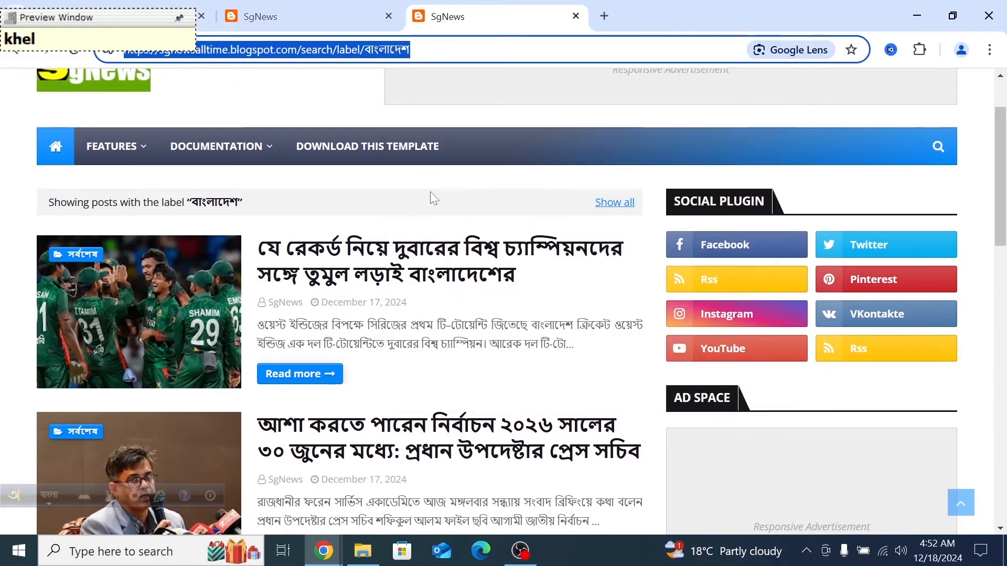
- Paste the copied বাংলাদেশ label page address as the খেলা entry's Site URL in the Blogger layout and save the entry
scroll(344, 282, "down", 5)
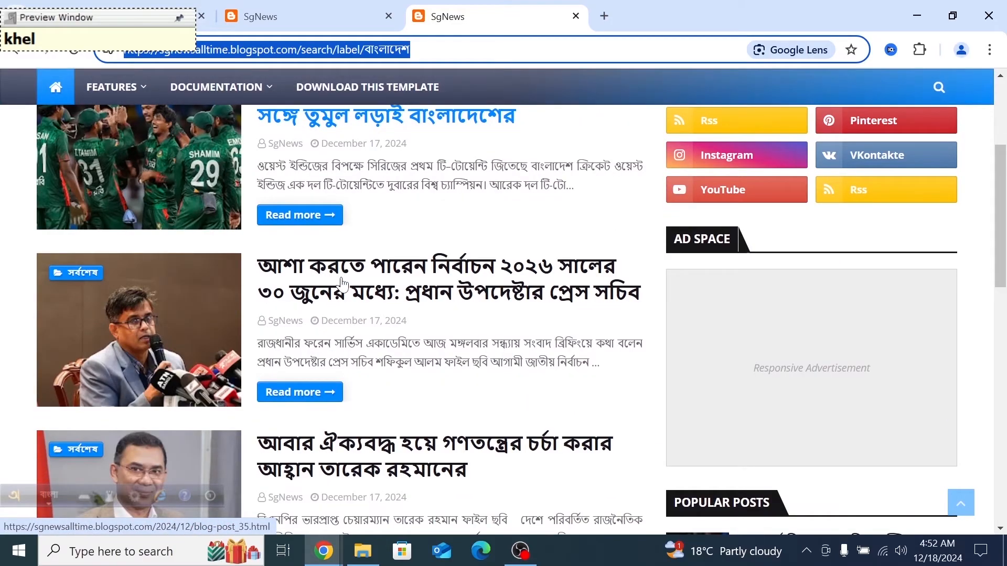
scroll(342, 285, "down", 5)
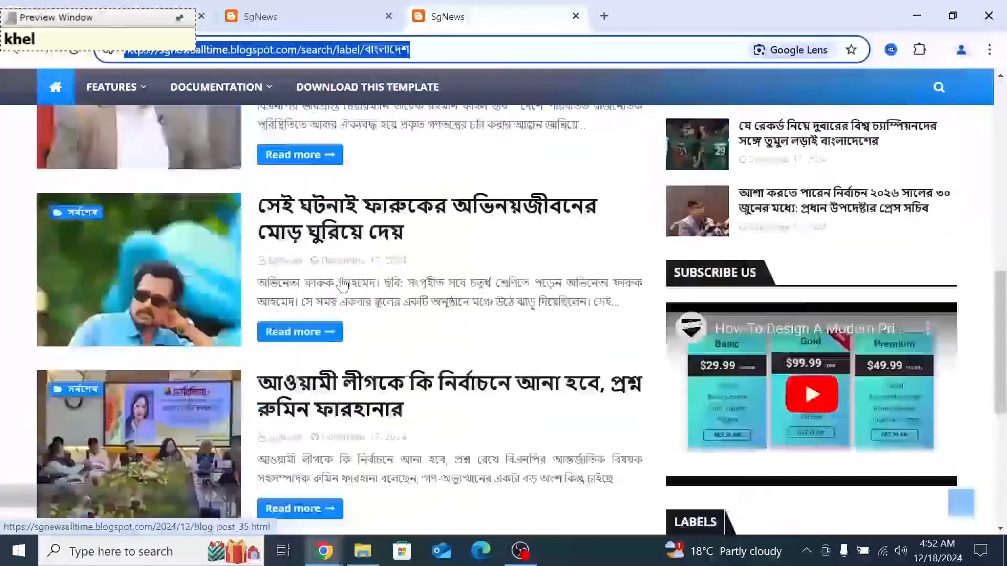
scroll(342, 285, "up", 7)
scroll(342, 285, "up", 5)
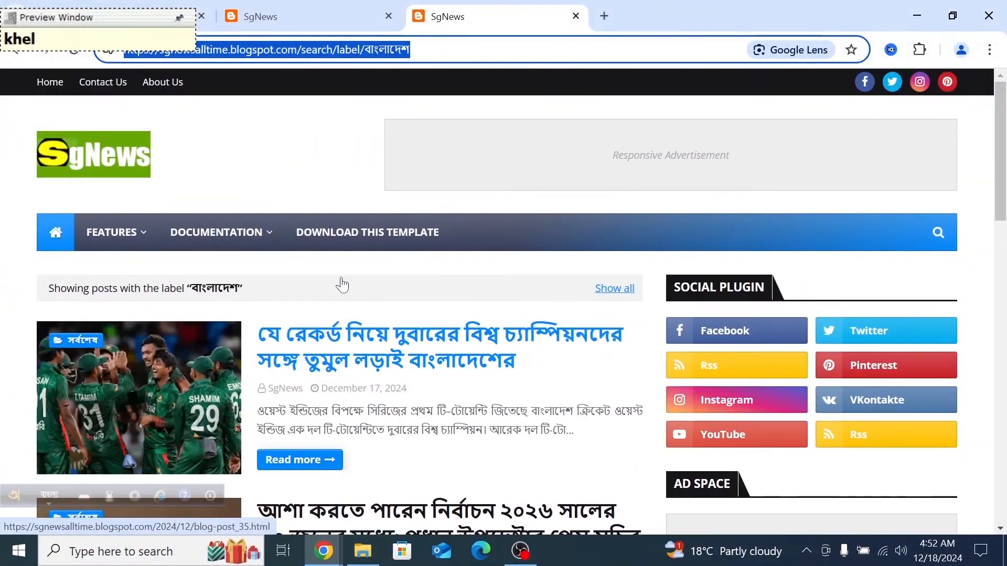
left_click(326, 16)
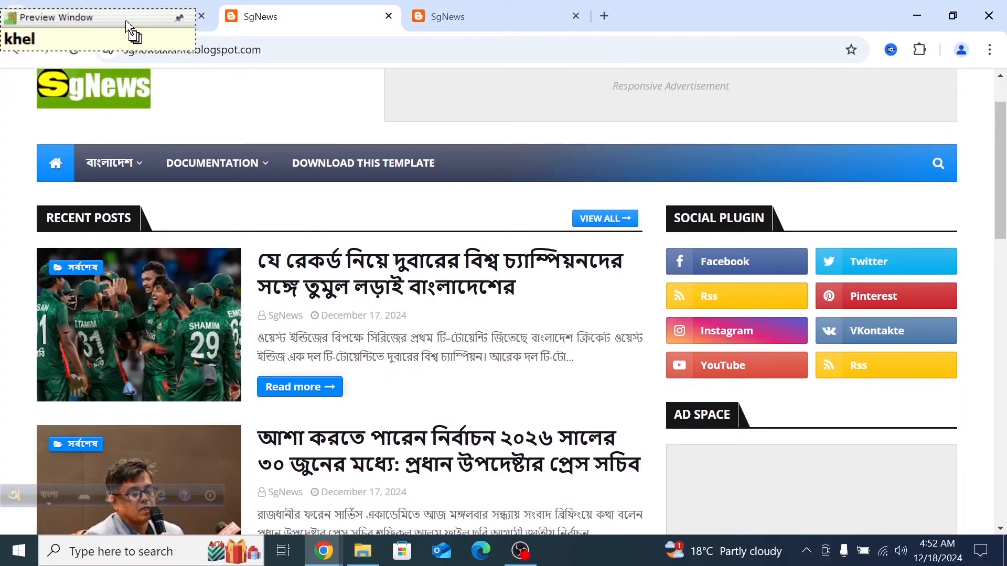
left_click(147, 14)
key("ctrl+v")
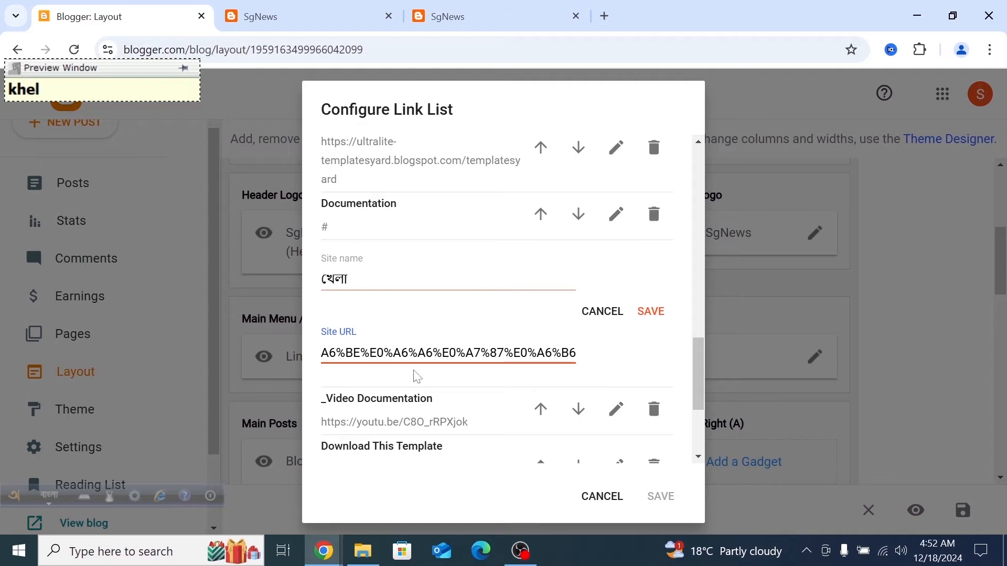
scroll(417, 377, "down", 2)
scroll(417, 377, "up", 2)
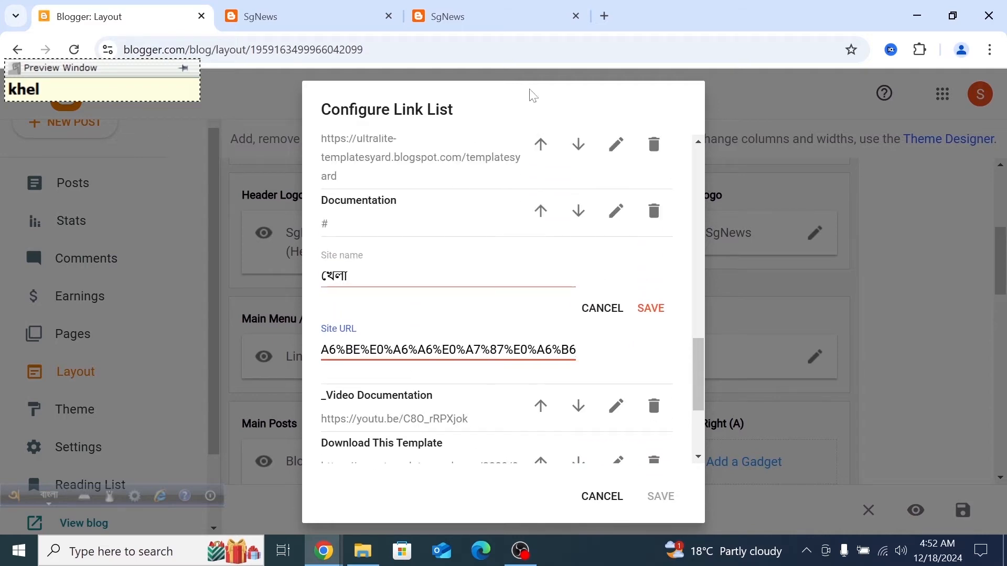
left_click_drag(619, 31, 451, 52)
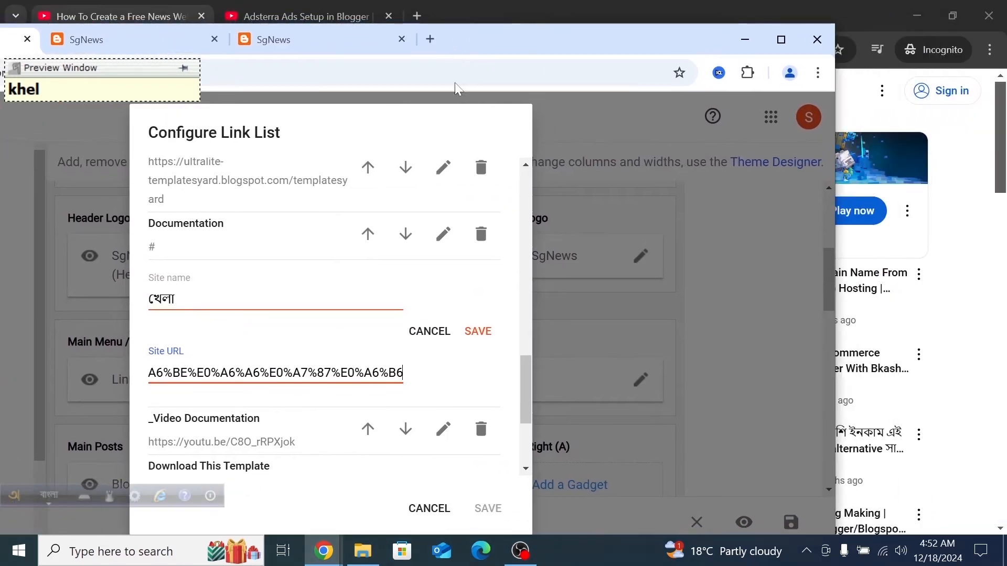
left_click(474, 332)
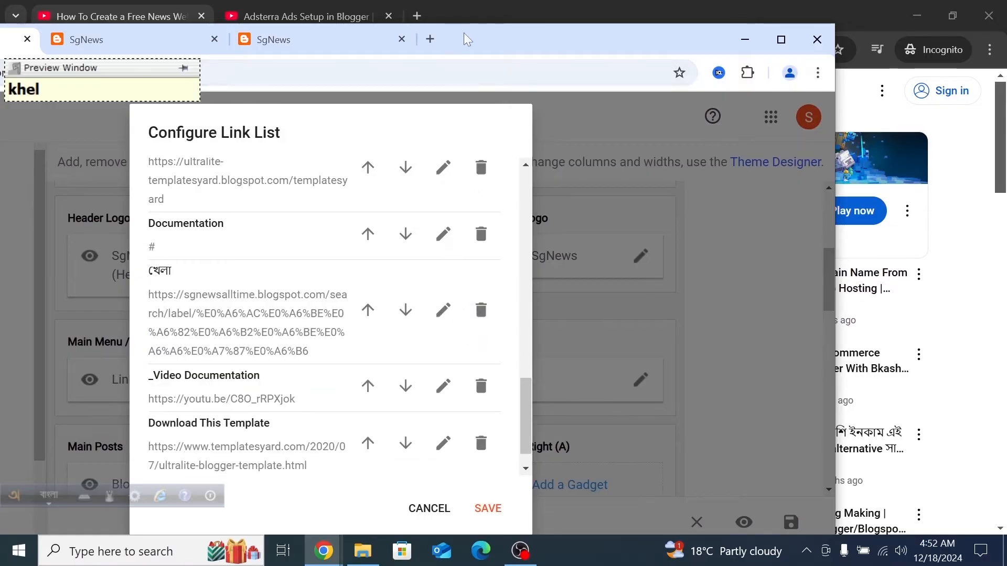
- Save the main menu's link list configuration and maximize the browser window
left_click_drag(463, 32, 481, 2)
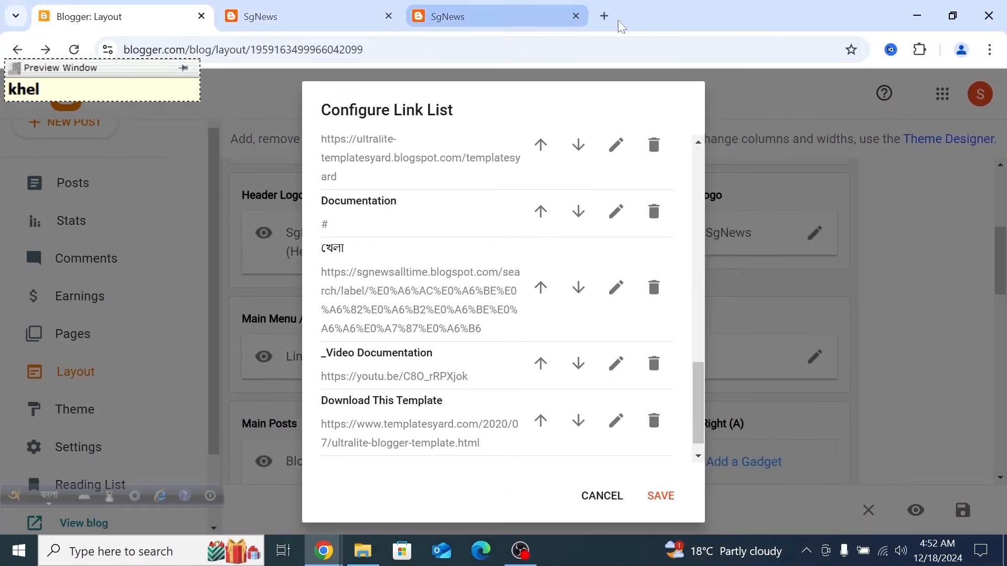
double_click(622, 26)
left_click(466, 495)
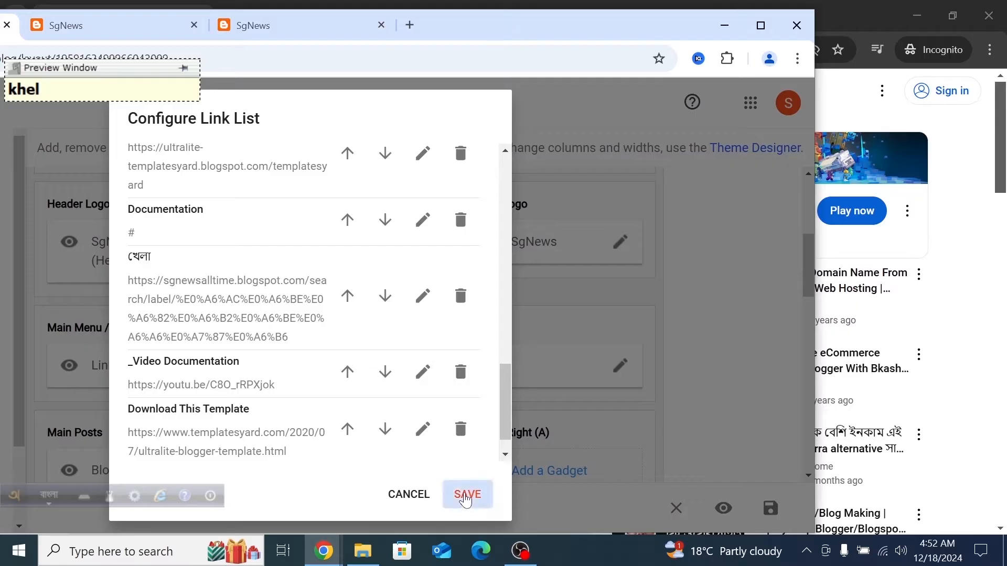
key("super+Up")
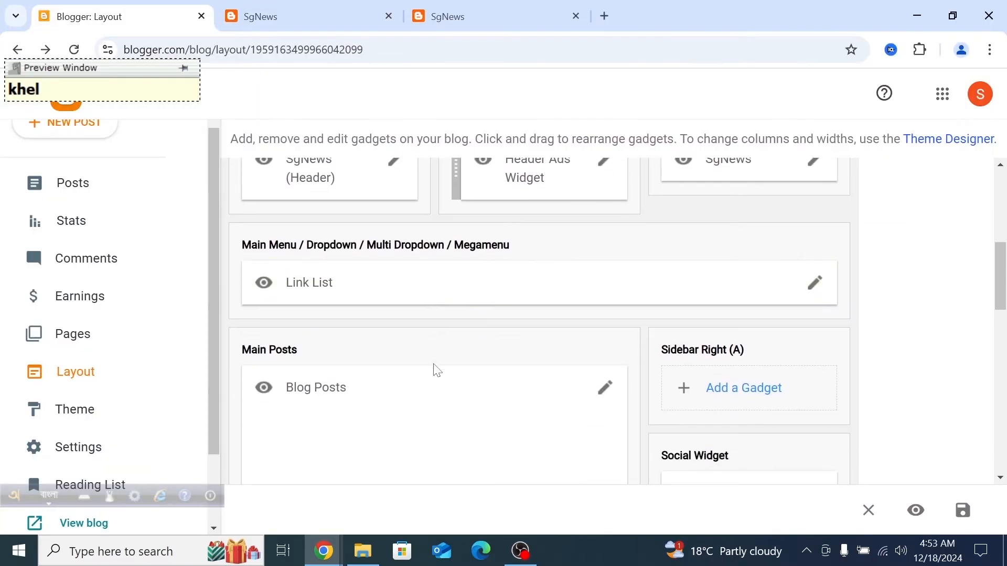
- Reload the live SgNews site and check how the খেলা and Documentation entries are arranged in the main menu
scroll(373, 270, "up", 5)
key("ctrl+Tab")
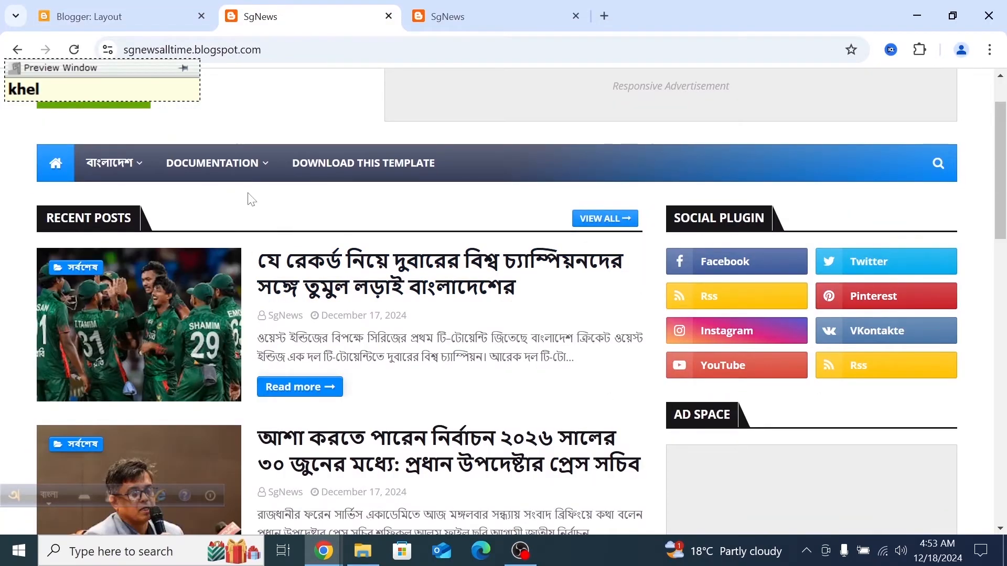
key("F12")
left_click(75, 52)
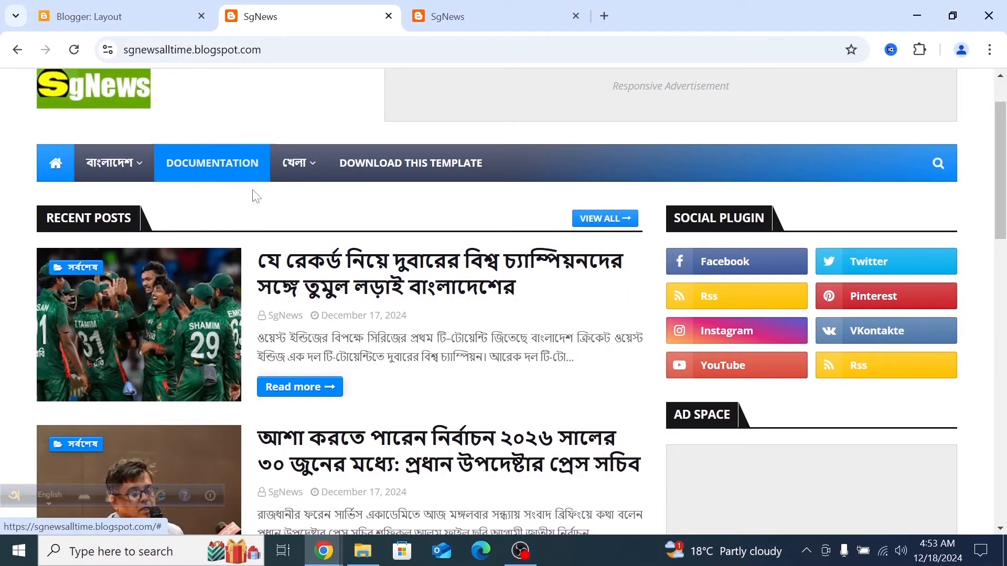
mouse_move(312, 169)
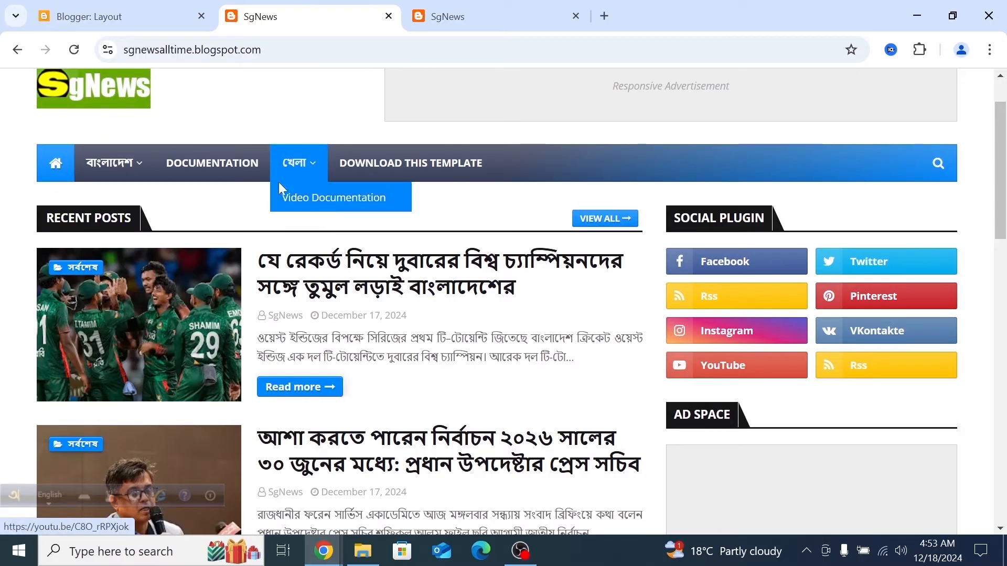
left_click(243, 169)
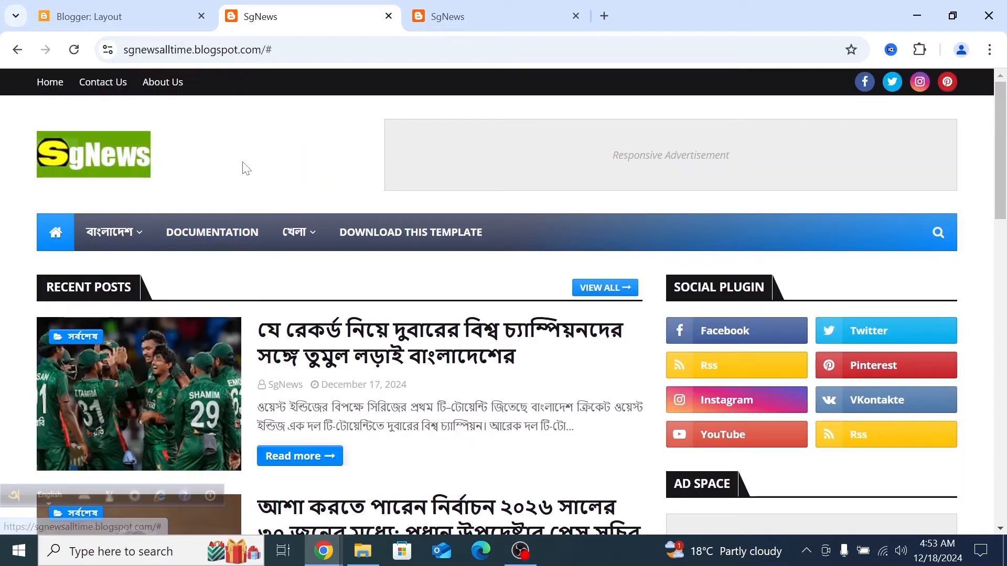
mouse_move(295, 231)
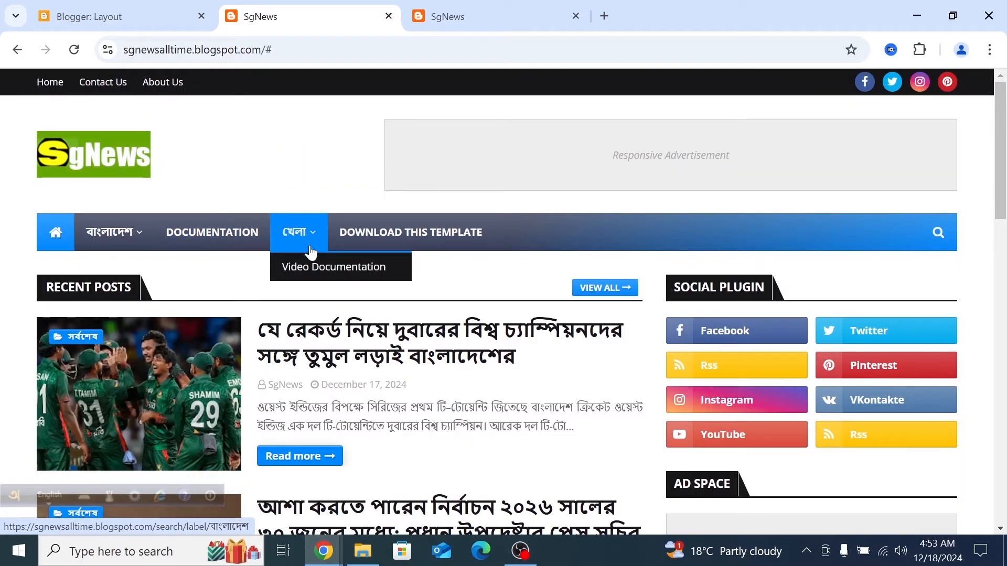
scroll(311, 252, "down", 1)
- In the Blogger layout's main menu Link List, change the খেলা entry's site name to _খেলা and save the entry
left_click(120, 13)
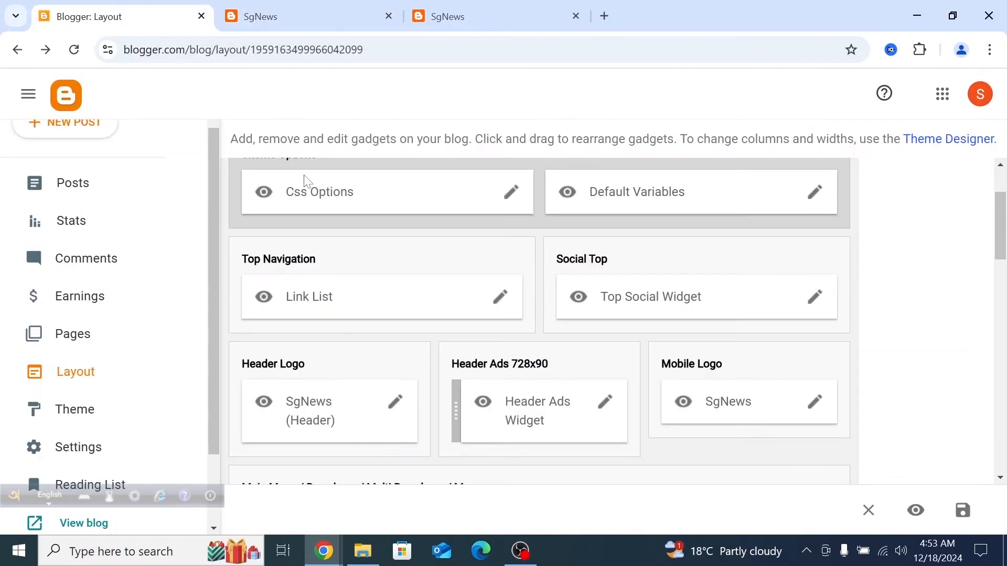
scroll(413, 350, "down", 1)
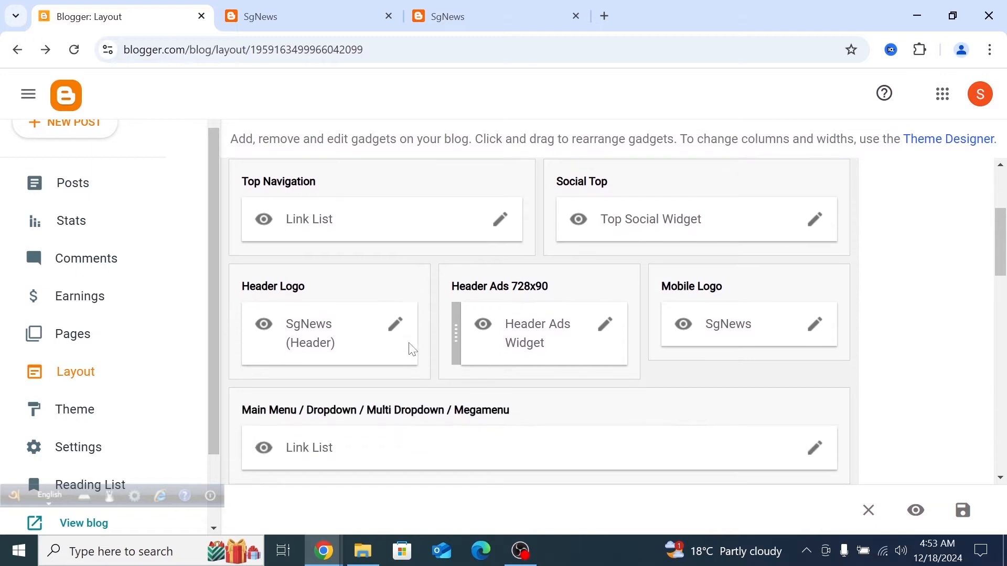
scroll(413, 350, "down", 3)
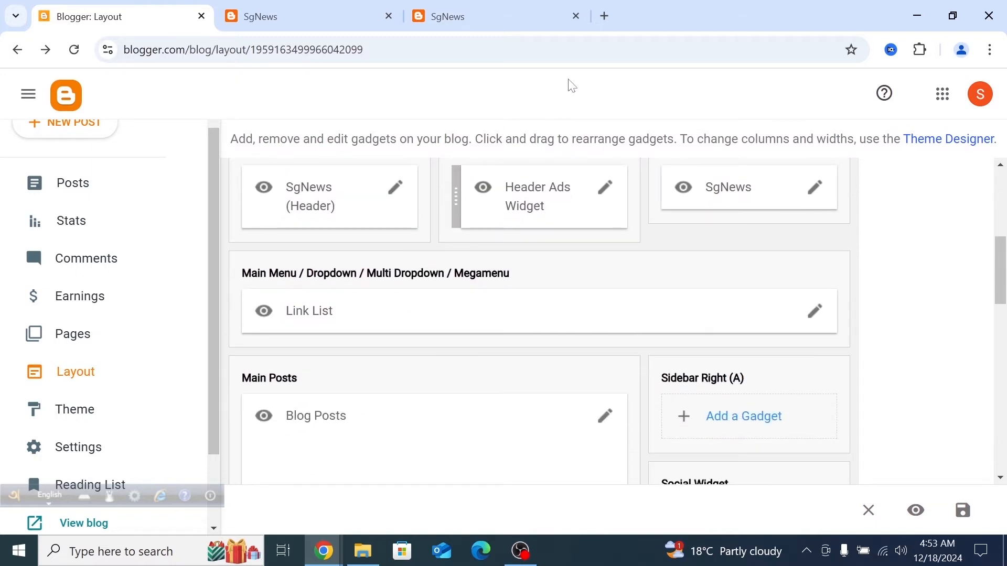
left_click_drag(631, 30, 399, 56)
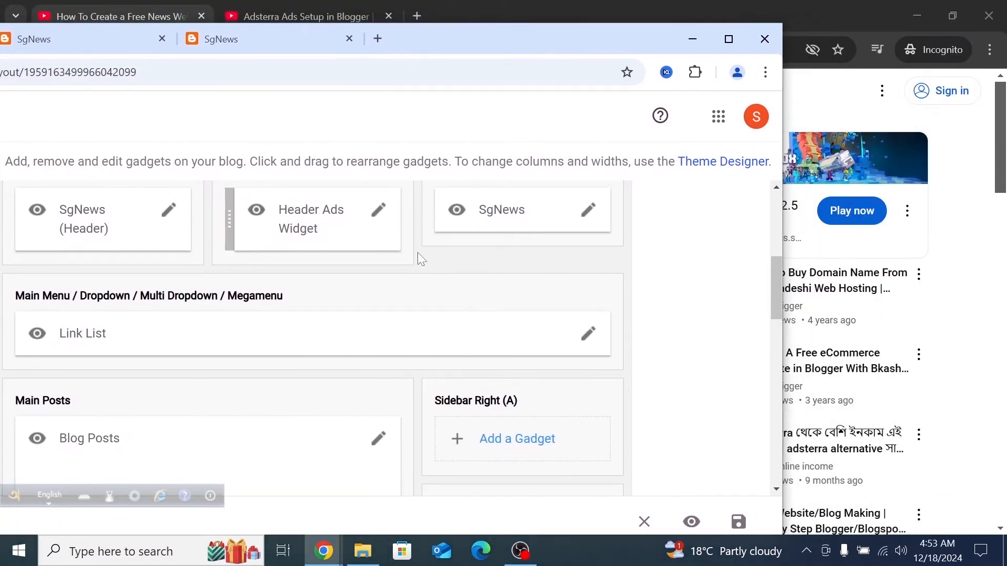
mouse_move(475, 37)
left_mouse_down()
mouse_move(359, 18)
mouse_move(369, 65)
mouse_move(433, 1)
left_mouse_up()
left_click(476, 318)
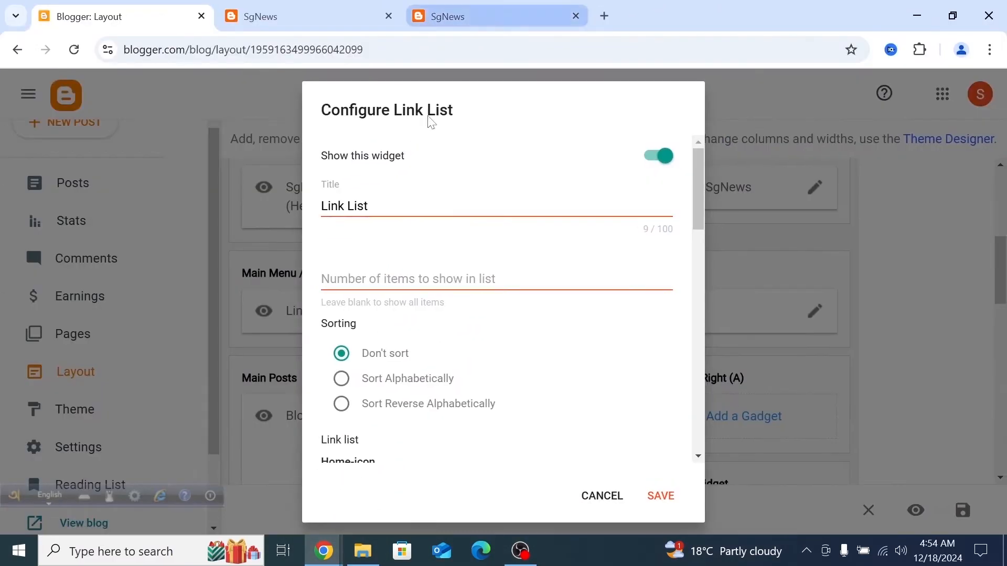
scroll(431, 247, "down", 15)
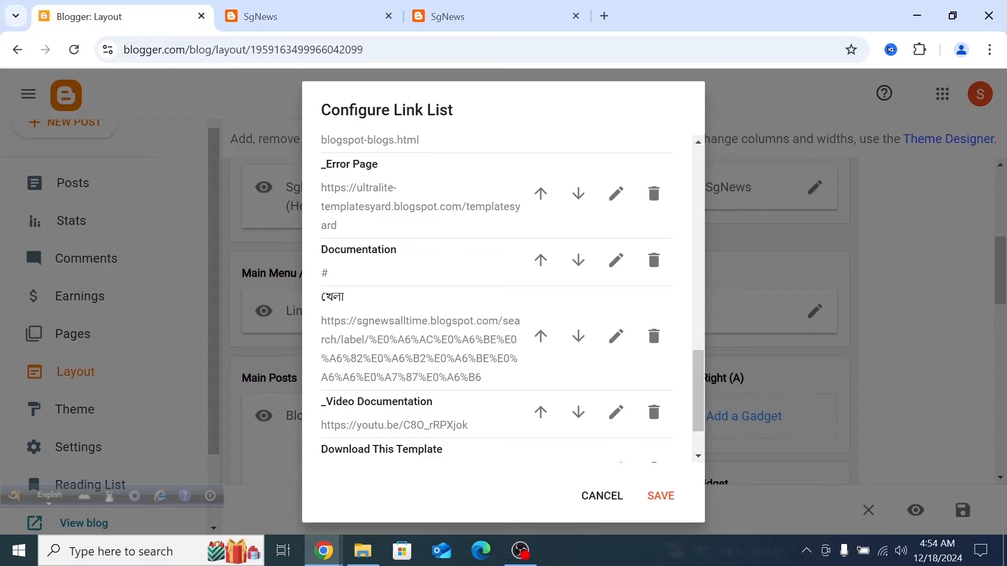
left_click_drag(632, 21, 473, 53)
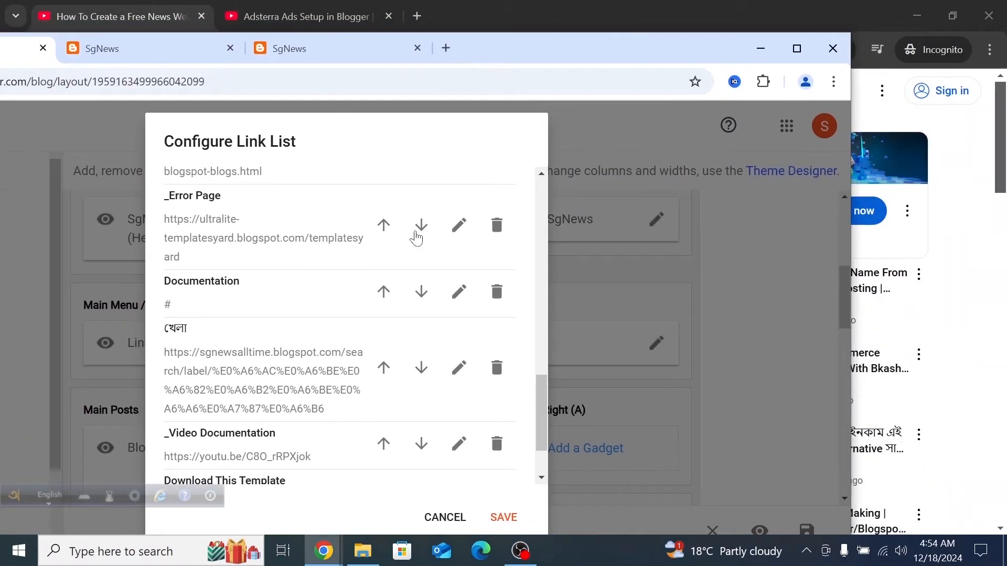
left_click(459, 371)
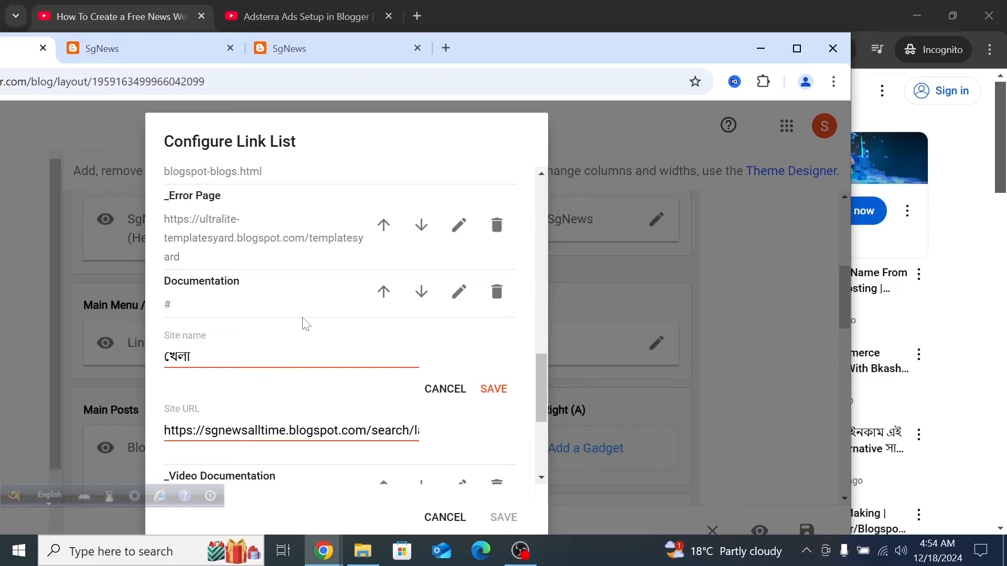
scroll(305, 323, "down", 1)
left_click(192, 303)
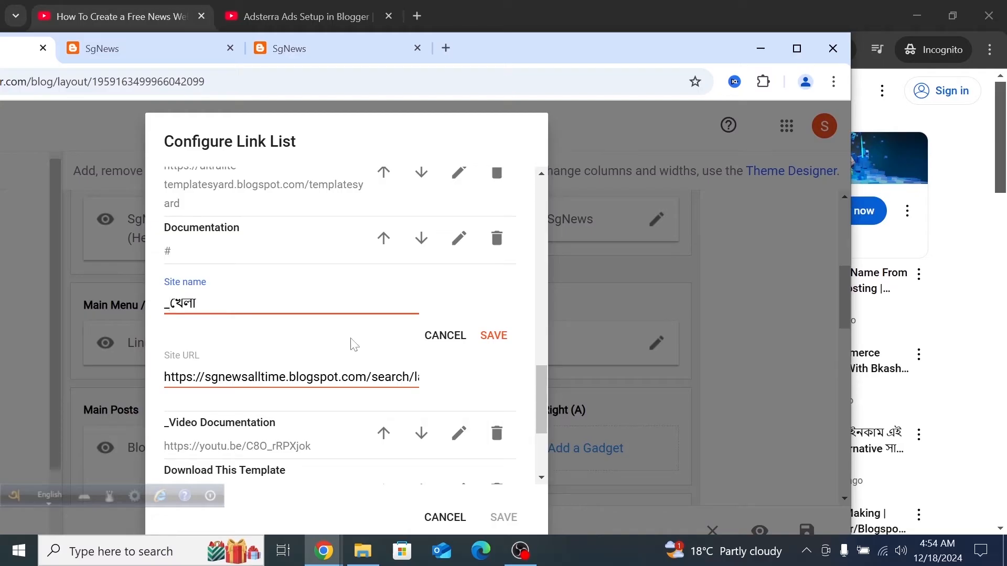
left_click(493, 337)
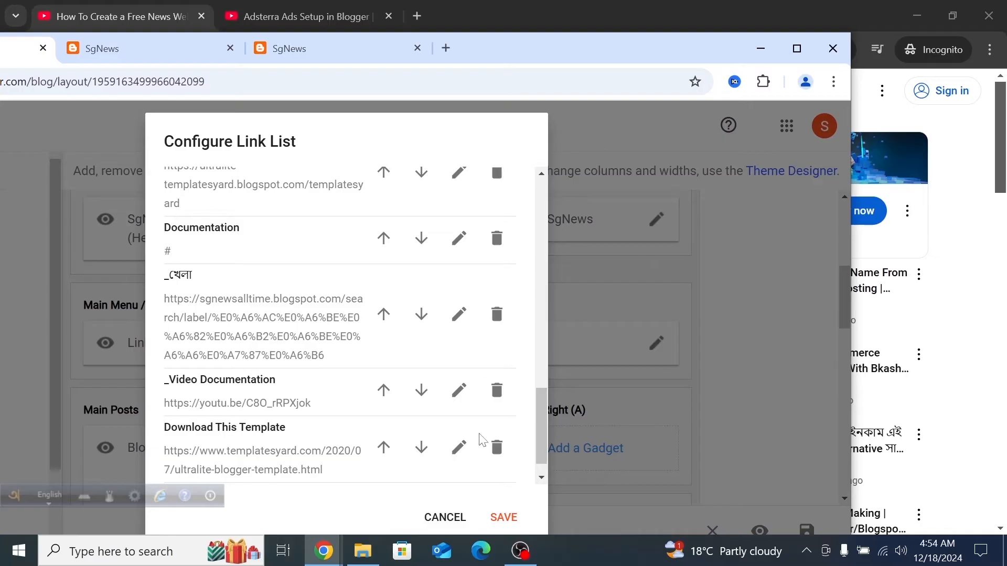
- Save the main menu's Link List configuration with the _খেলা entry and maximize the browser window
scroll(482, 440, "down", 1)
left_click(499, 523)
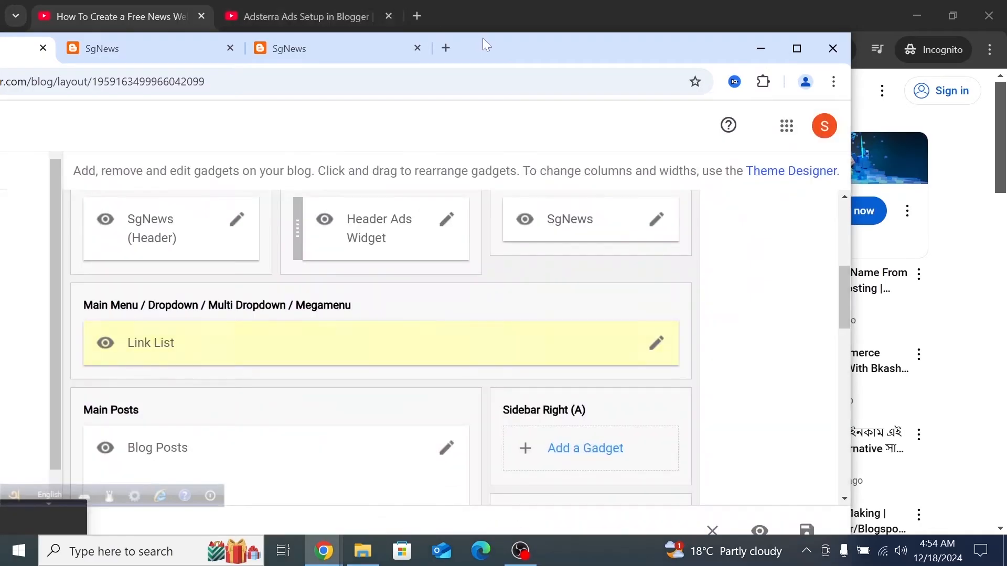
double_click(485, 42)
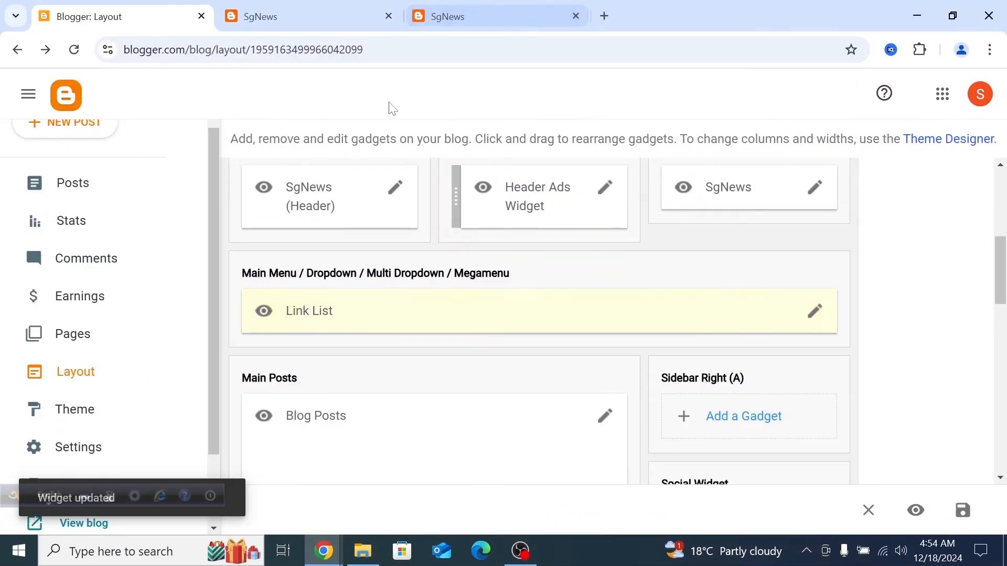
- Reload the live SgNews site and examine the main menu around the Documentation entry
left_click(341, 8)
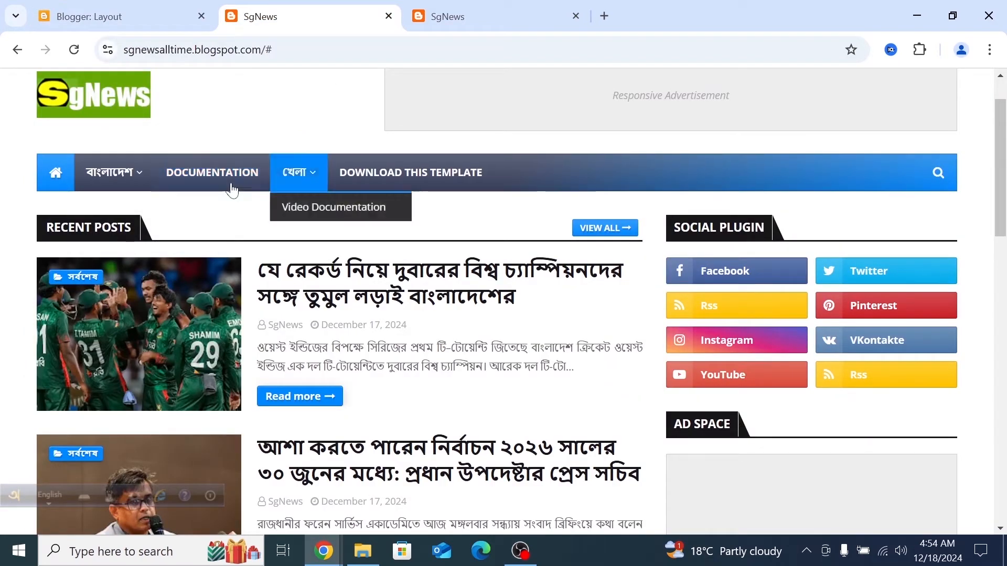
left_click(75, 52)
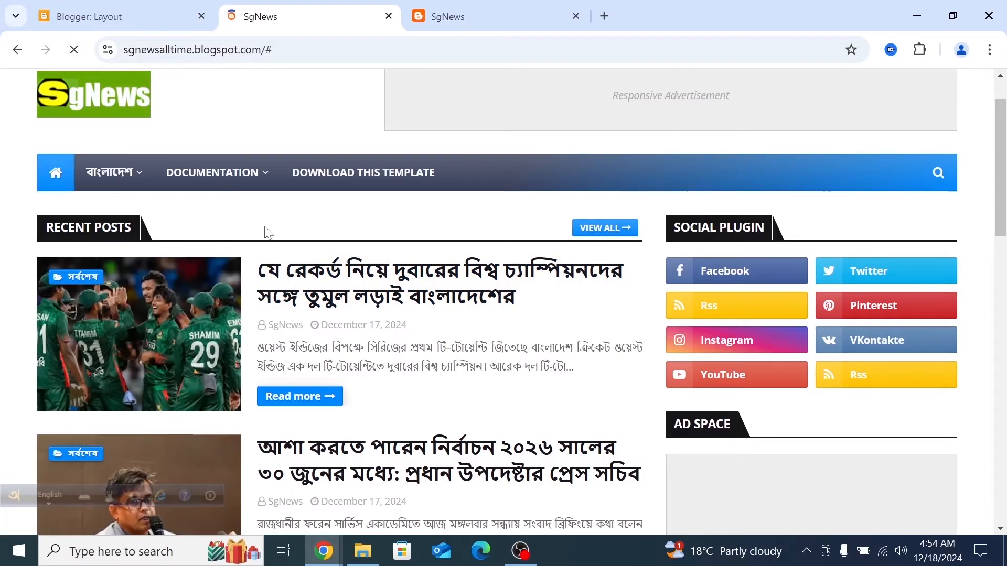
mouse_move(225, 178)
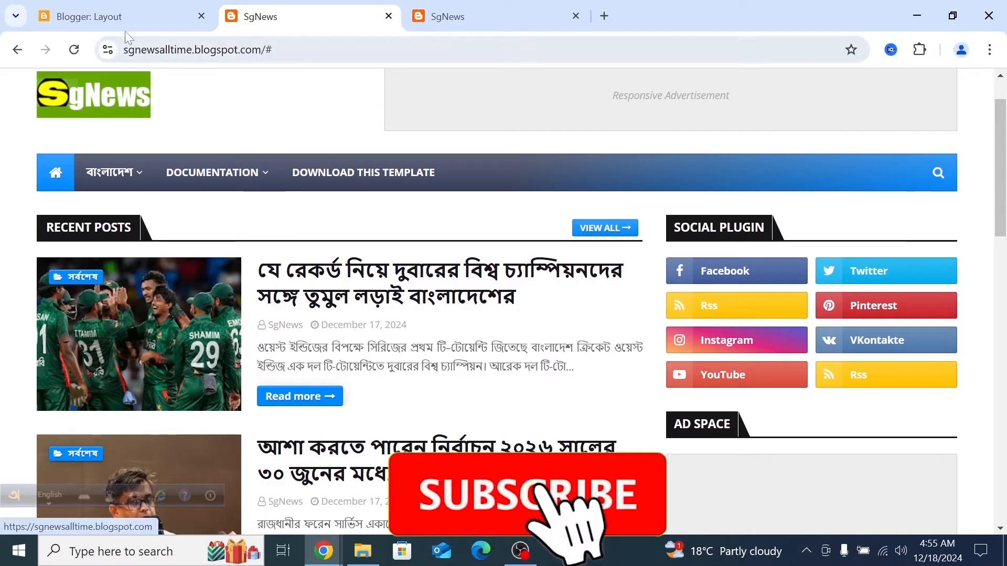
- In the main menu's Link List, remove the underscore from the _খেলা entry's site name and save both the entry and the list
left_click(115, 20)
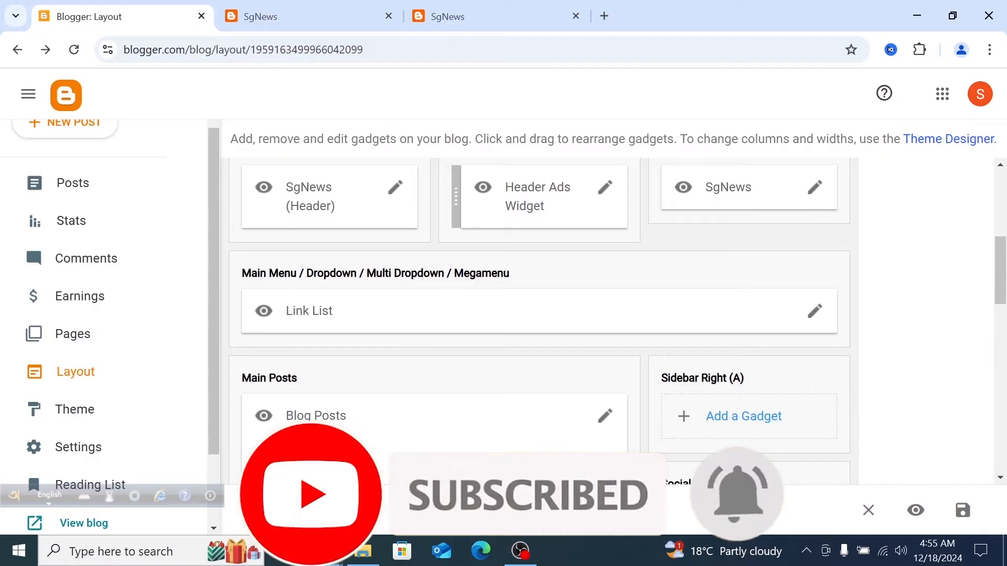
double_click(637, 16)
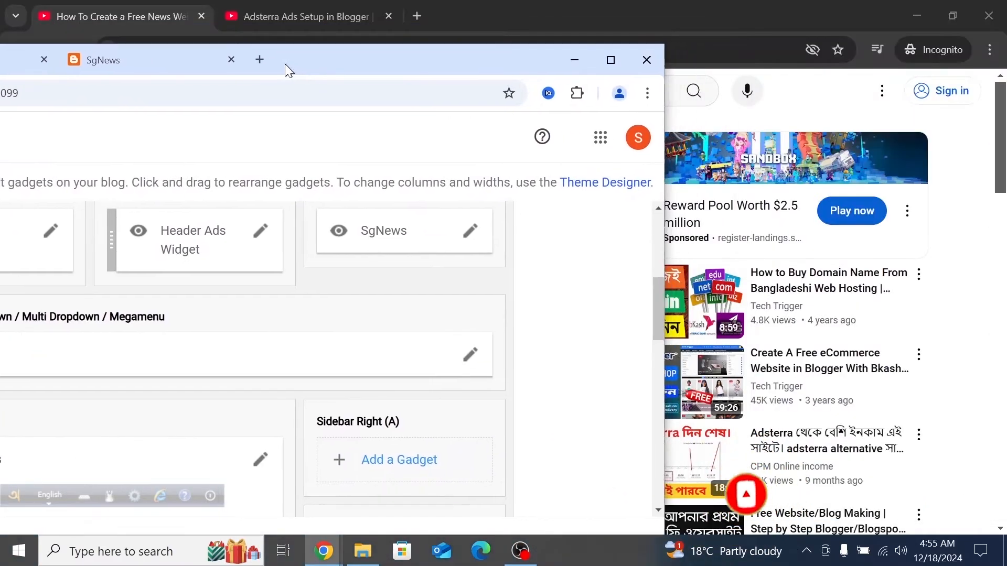
left_click(470, 357)
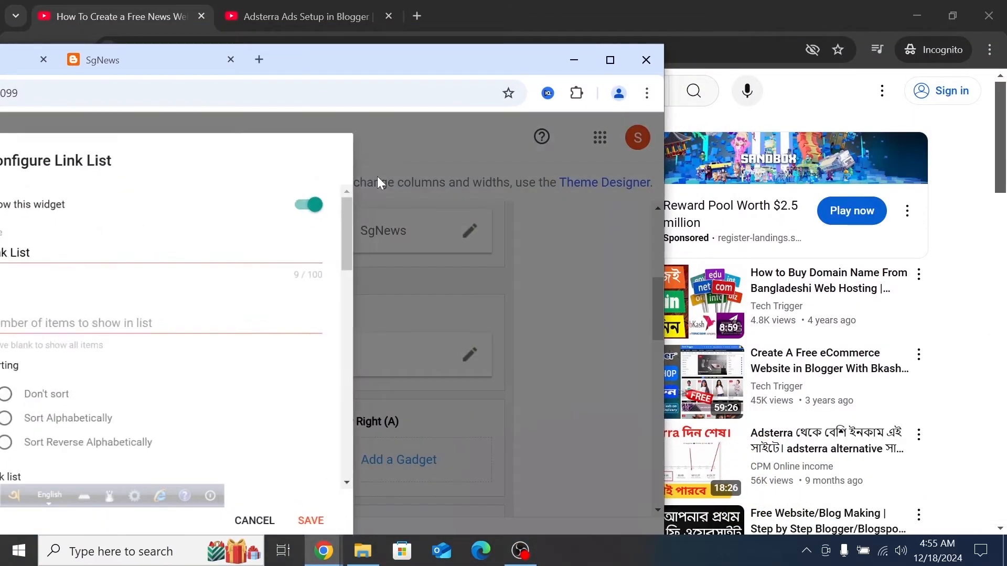
double_click(297, 58)
scroll(386, 279, "down", 6)
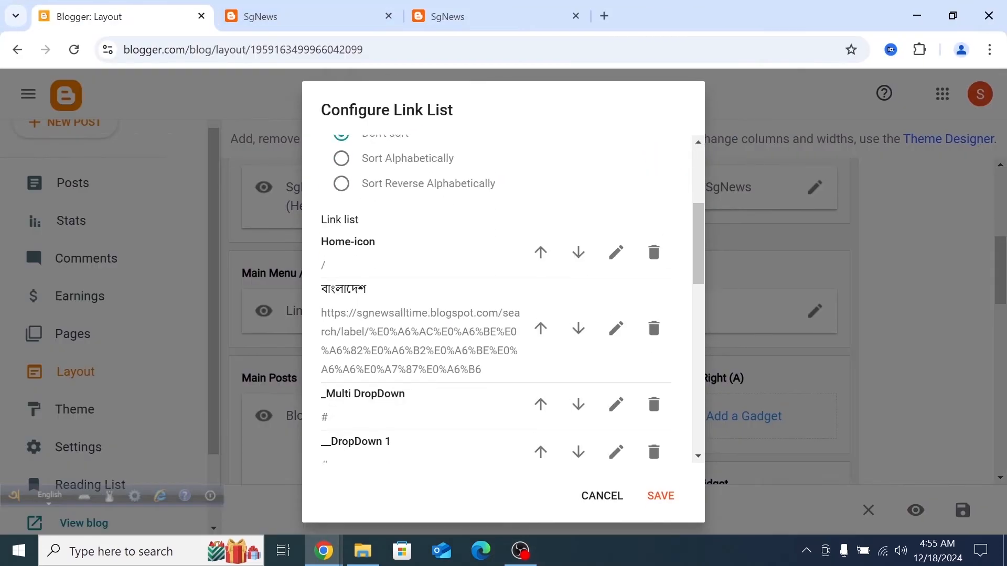
scroll(387, 279, "down", 10)
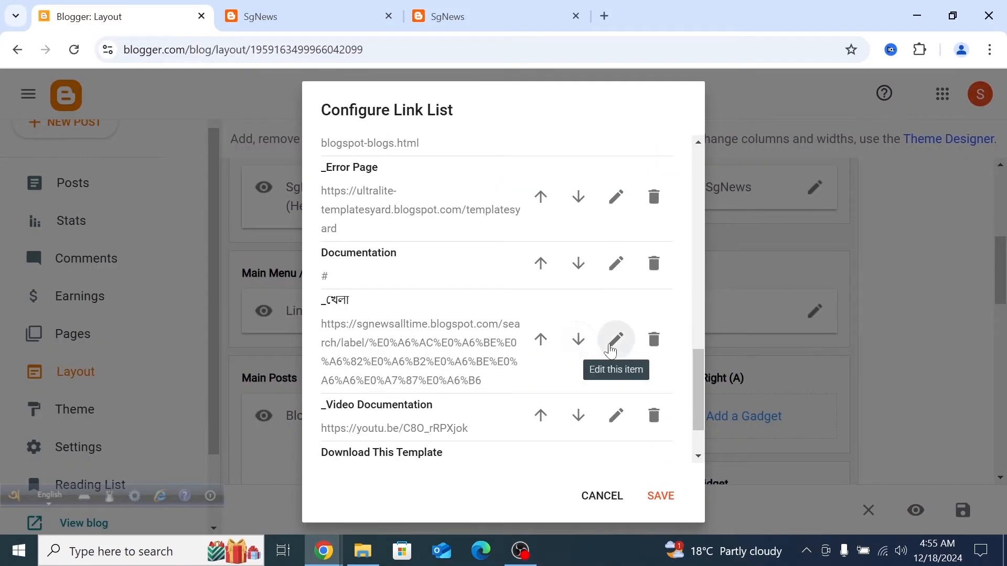
left_click(616, 339)
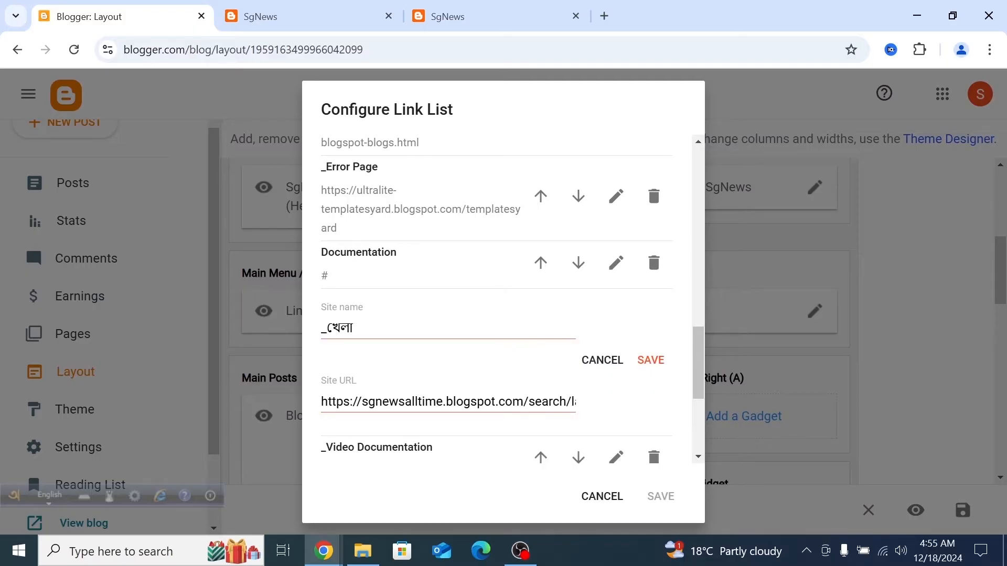
left_click_drag(327, 328, 310, 342)
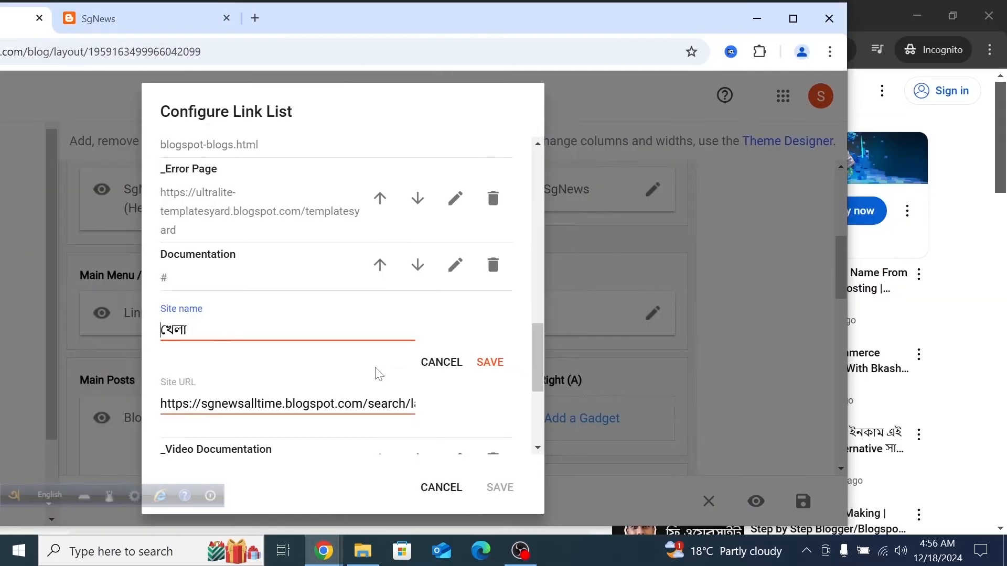
left_click(489, 362)
left_click(497, 490)
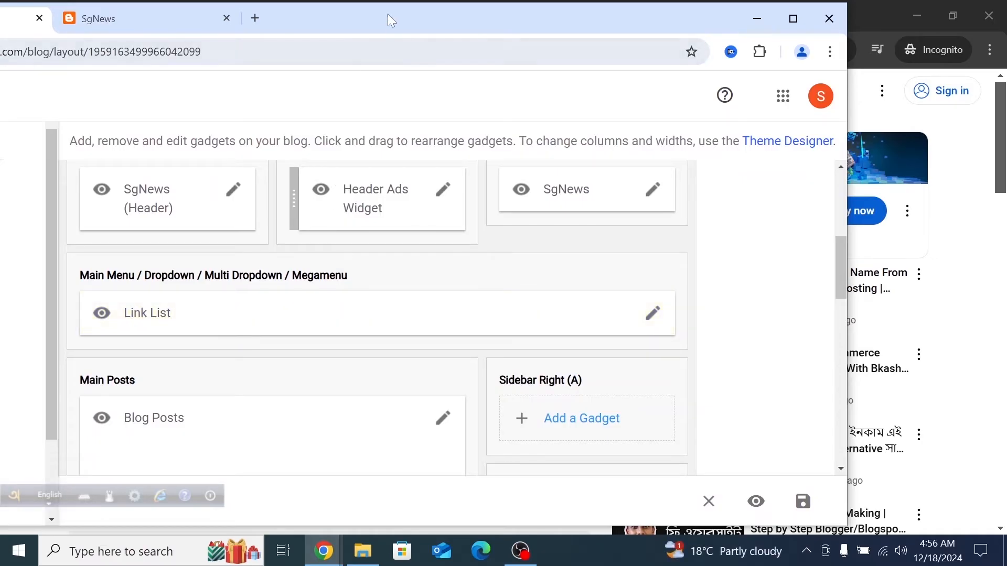
- Delete the Documentation entry from the main menu's Link List and save the list
left_click_drag(387, 16, 261, 15)
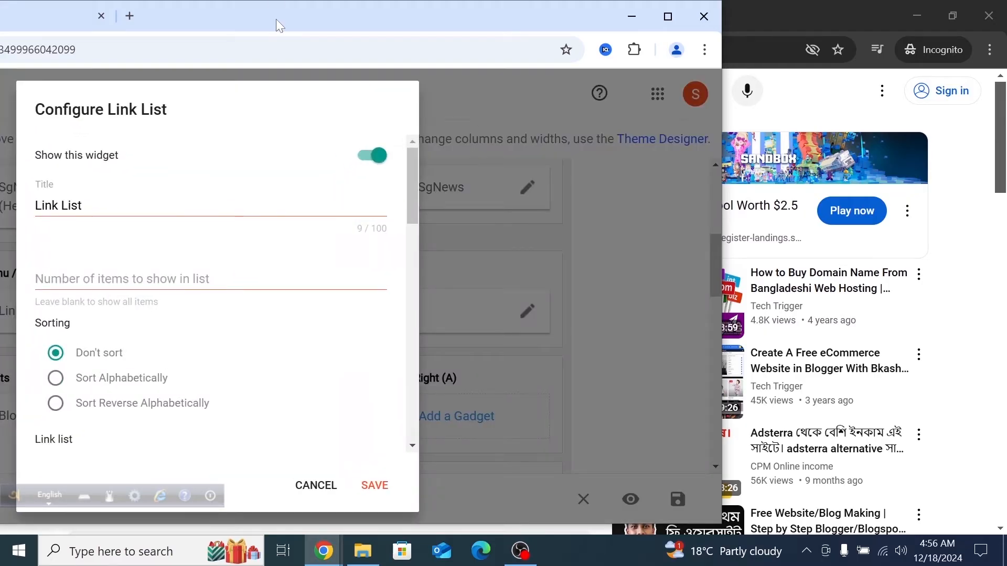
left_click_drag(276, 19, 445, 58)
double_click(445, 59)
scroll(406, 294, "down", 5)
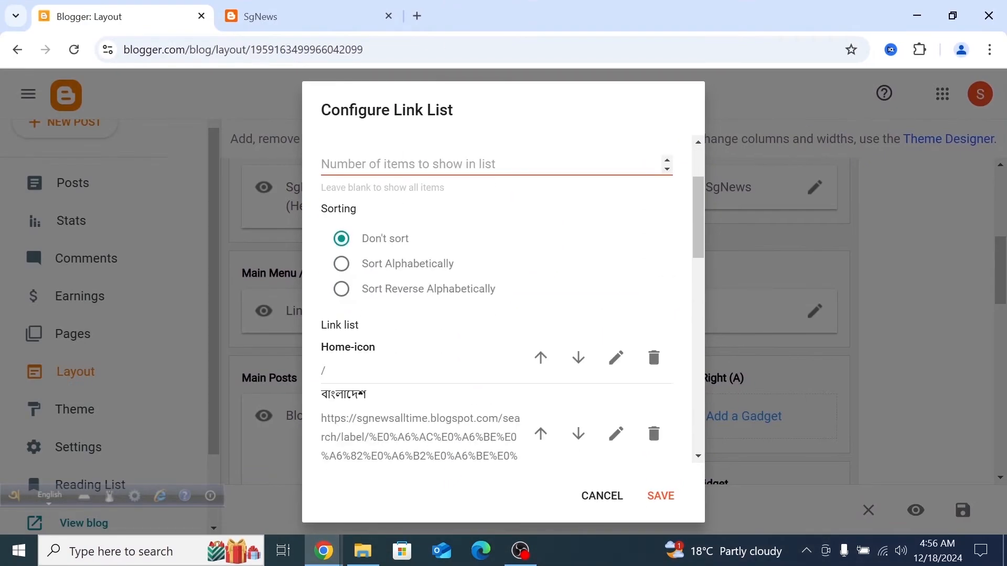
scroll(406, 294, "down", 4)
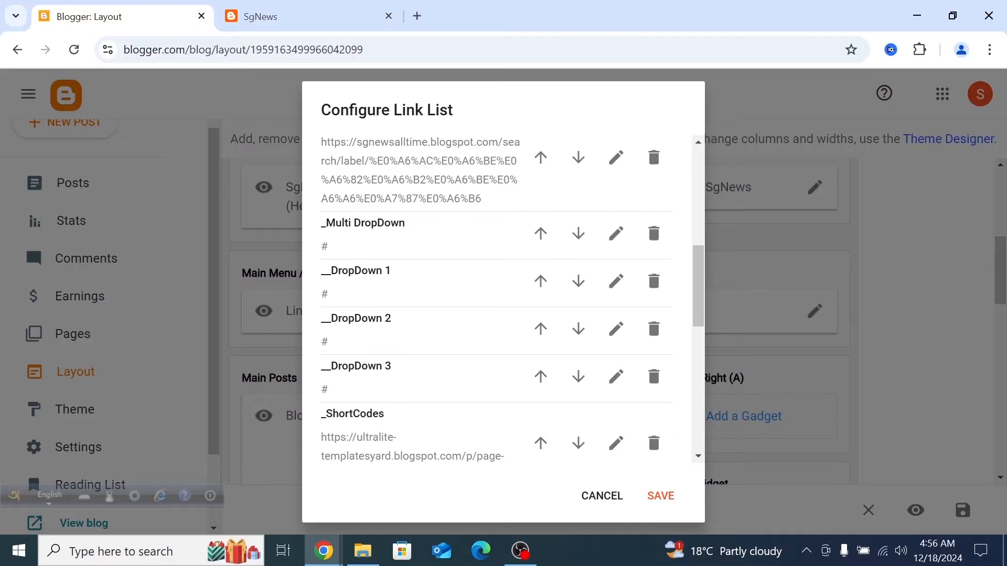
scroll(409, 295, "up", 4)
scroll(408, 295, "up", 2)
scroll(409, 295, "down", 6)
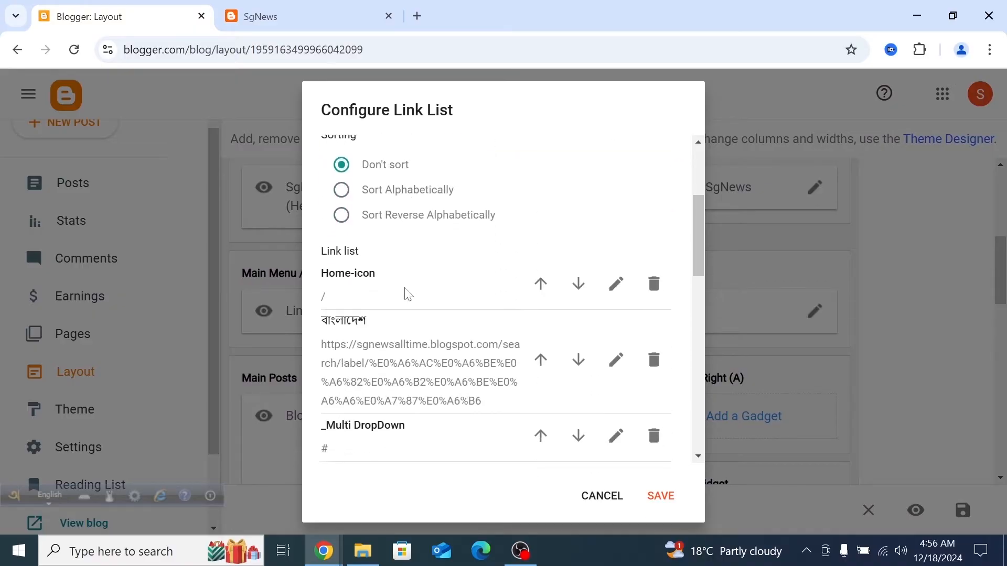
scroll(408, 295, "down", 7)
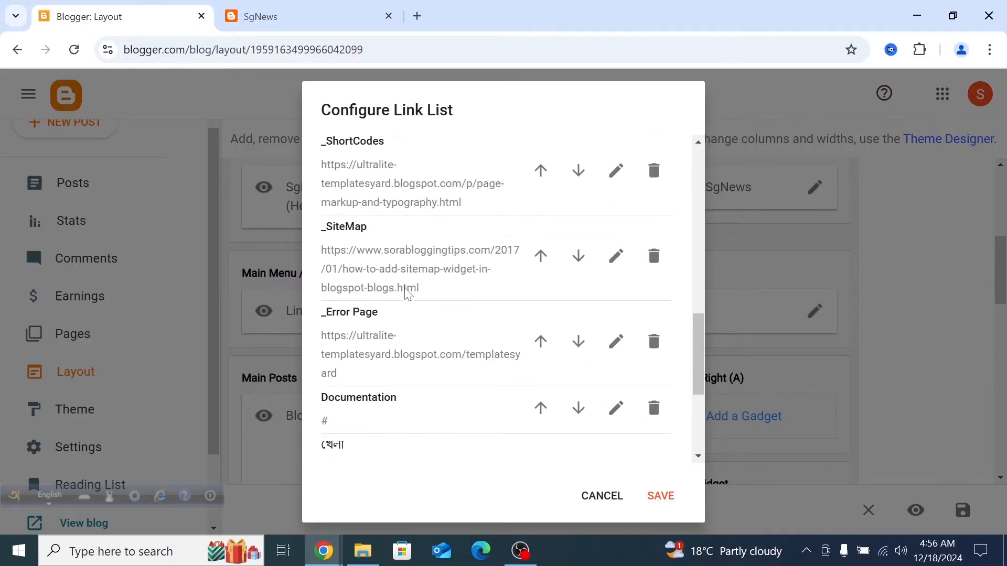
scroll(409, 295, "down", 1)
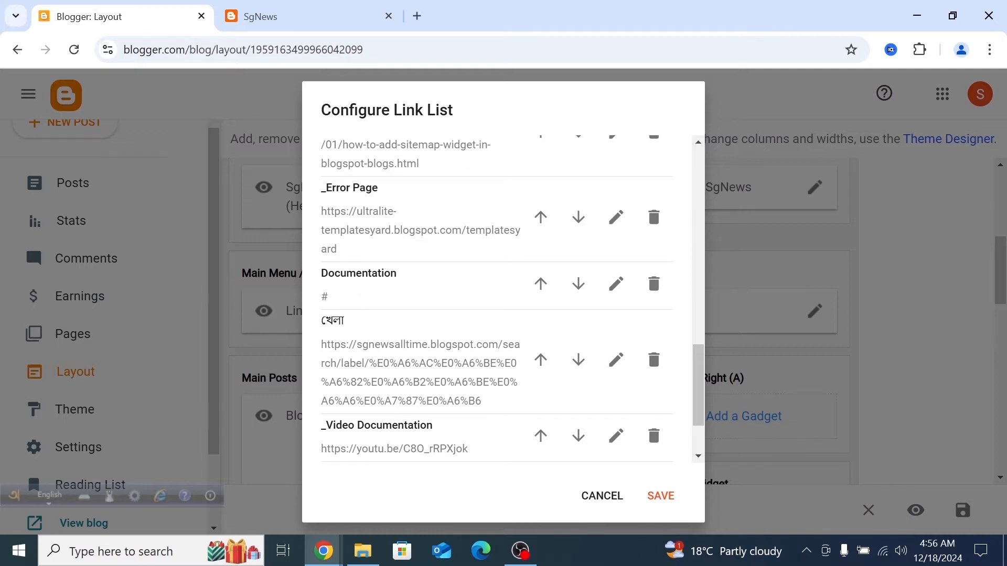
left_click_drag(528, 13, 386, 20)
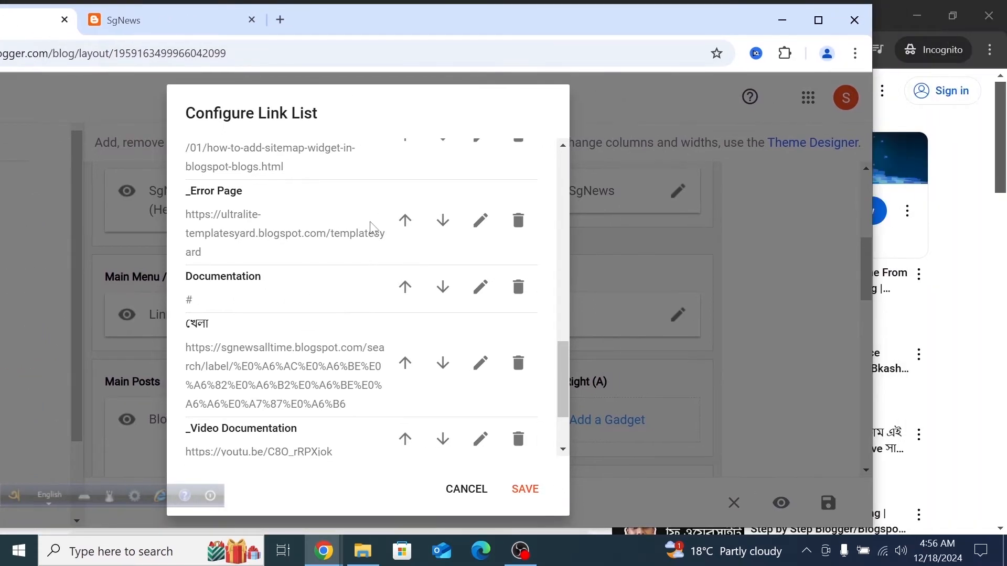
left_click(518, 287)
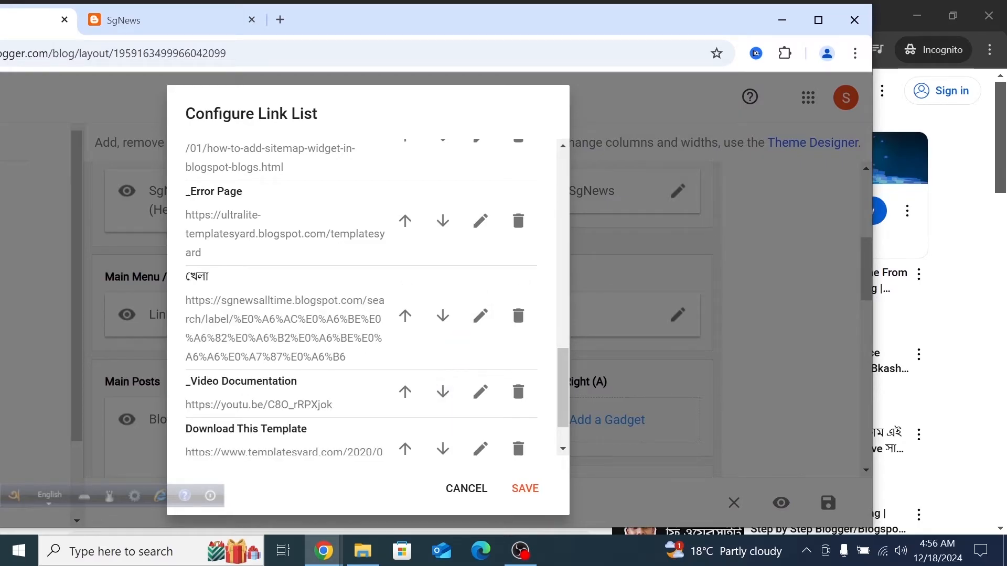
scroll(362, 296, "down", 1)
left_click(524, 488)
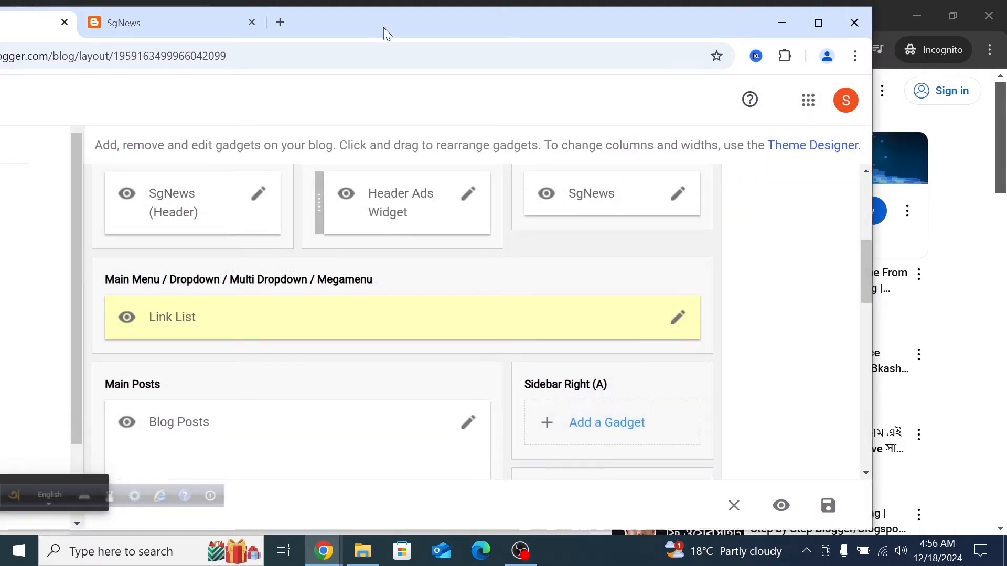
- Reload the live SgNews site in the maximized browser window and check the main menu entries
double_click(382, 14)
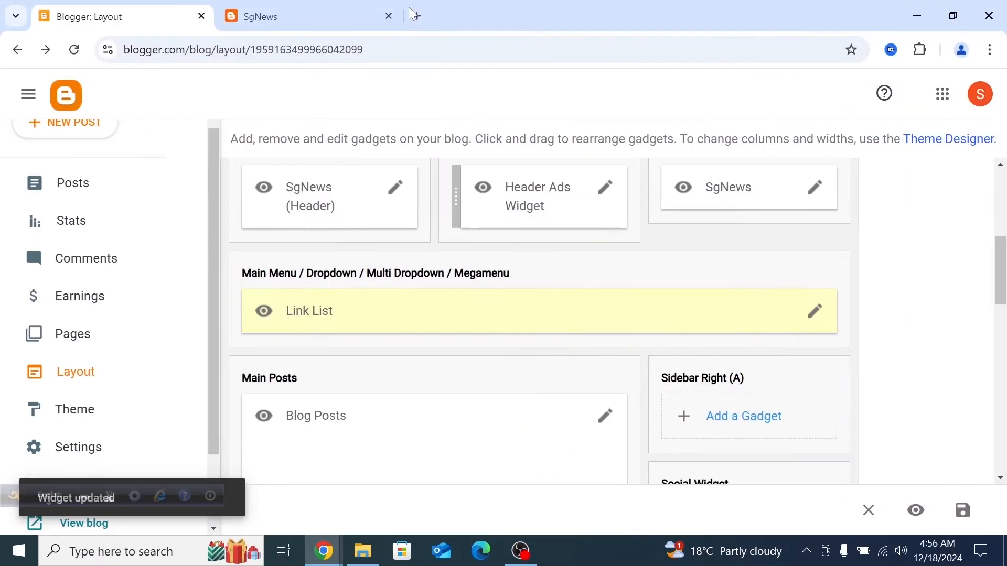
left_click(309, 11)
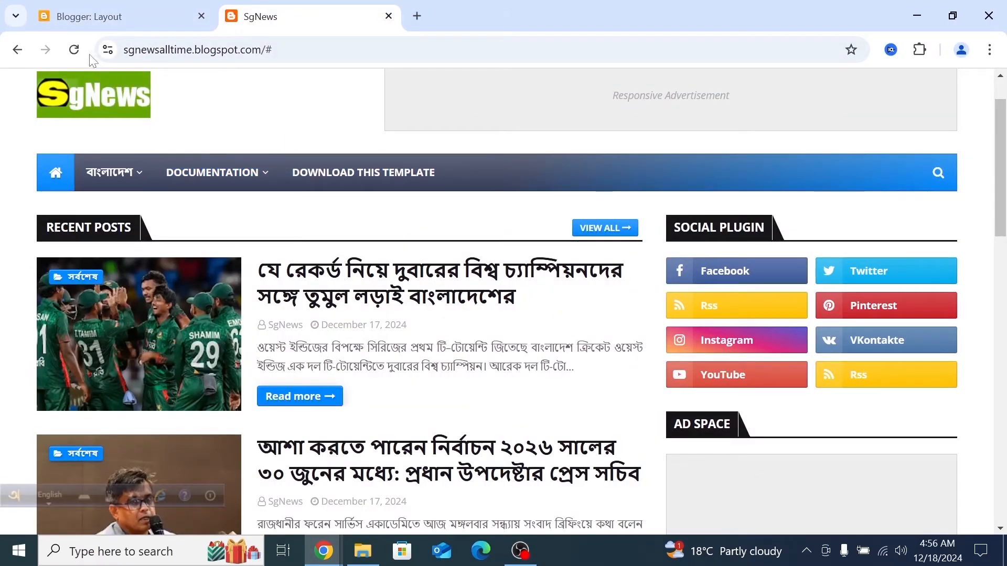
left_click(75, 50)
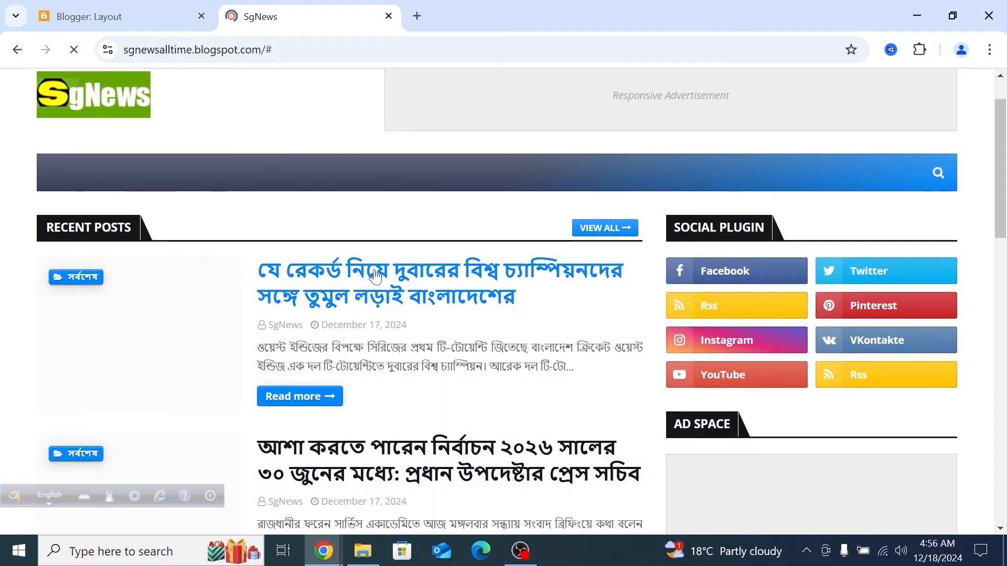
mouse_move(160, 175)
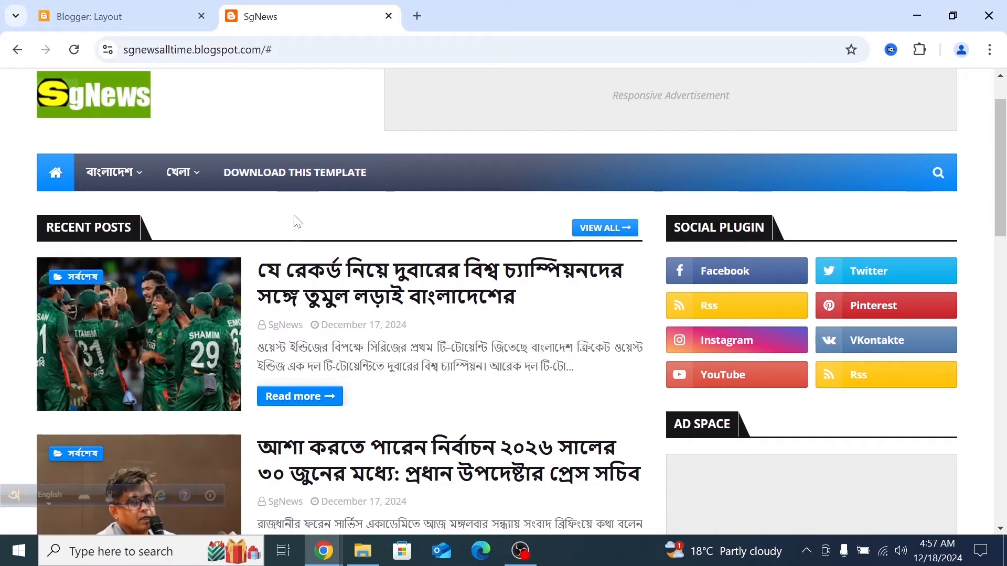
- Return to the Blogger layout and open the main menu Link List's _Multi DropDown entry for editing
left_click(110, 20)
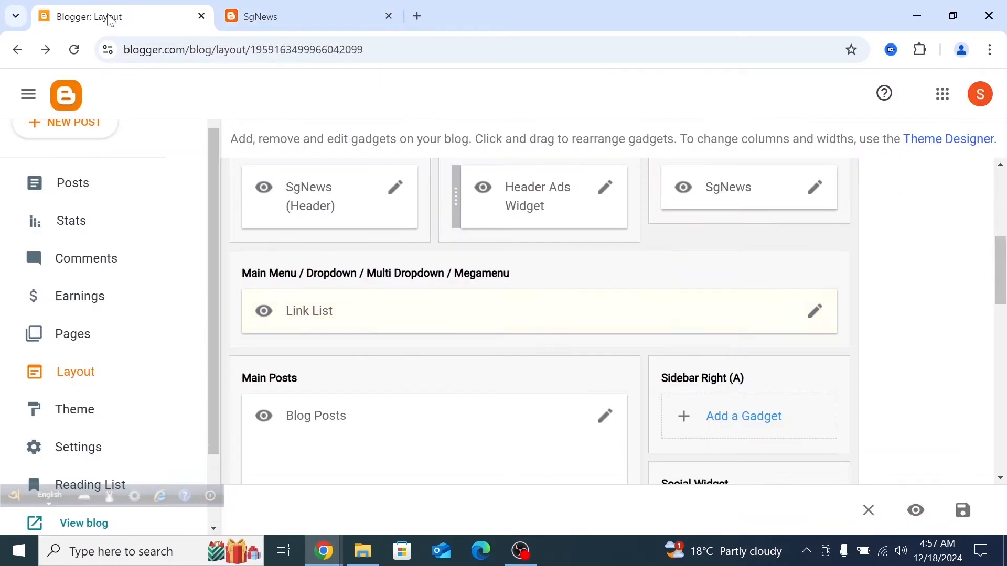
scroll(371, 302, "up", 1)
left_click_drag(465, 9, 215, 16)
left_click_drag(308, 32, 229, 35)
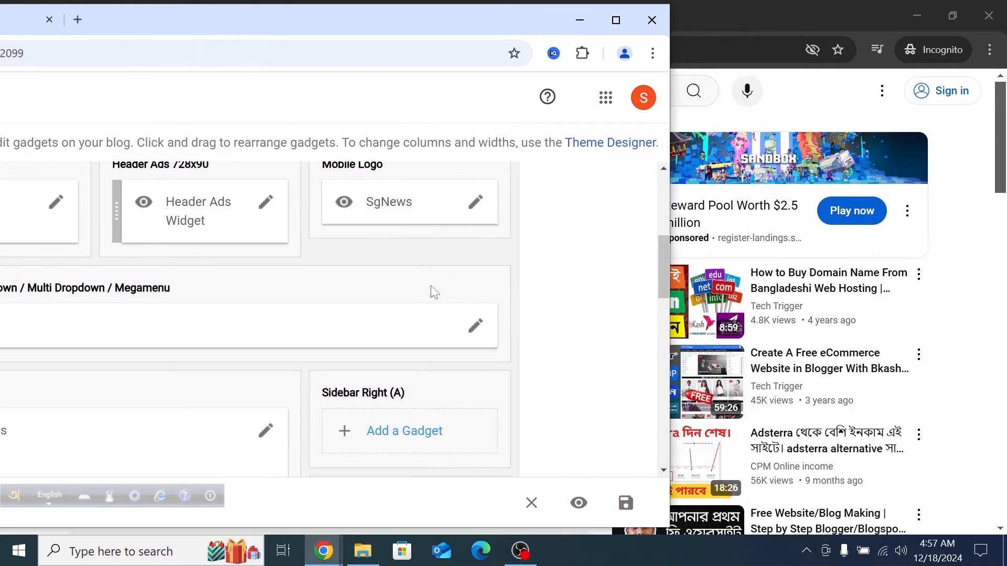
left_click(474, 325)
left_click_drag(321, 31, 366, 1)
scroll(422, 248, "down", 8)
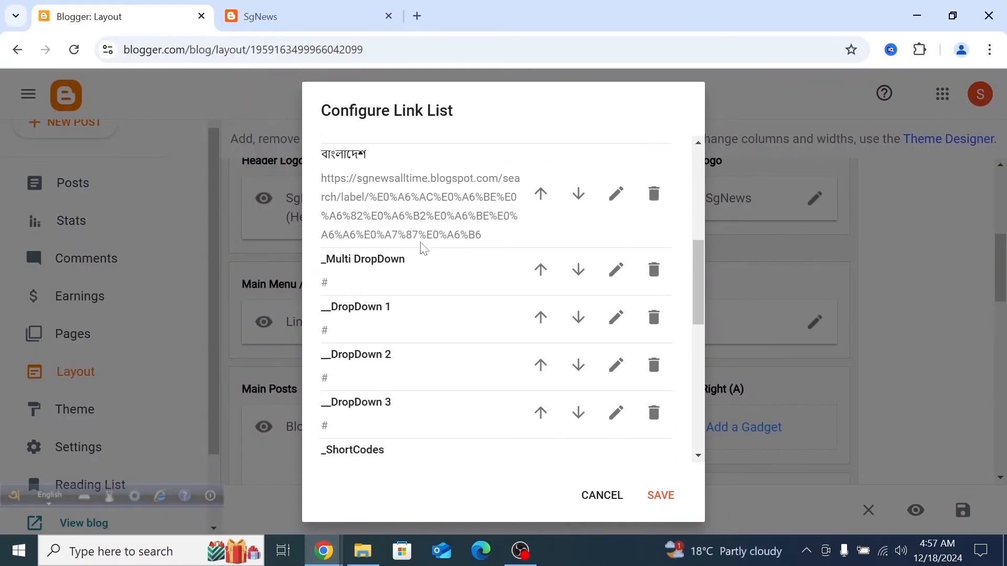
left_click_drag(494, 16, 388, 32)
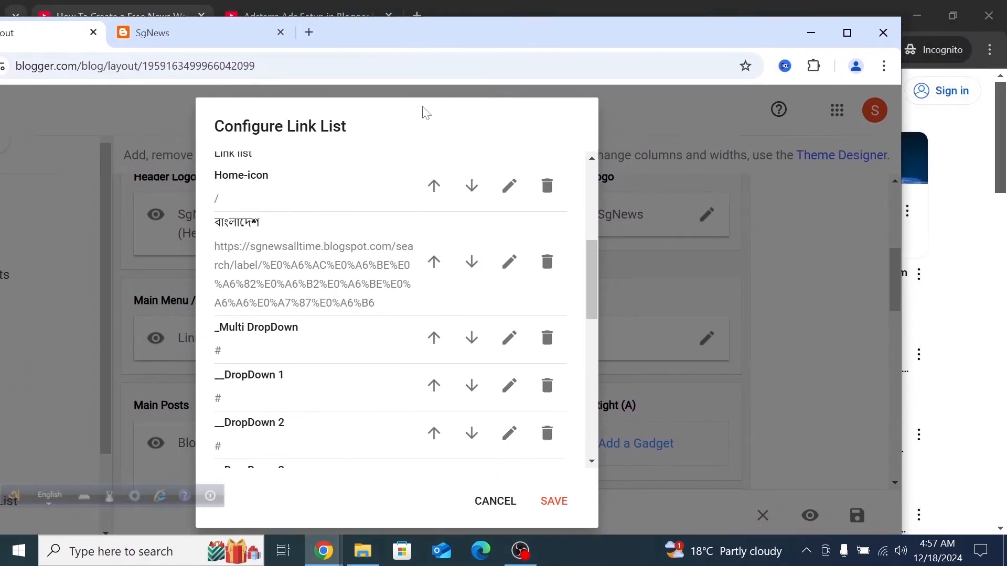
left_click(508, 343)
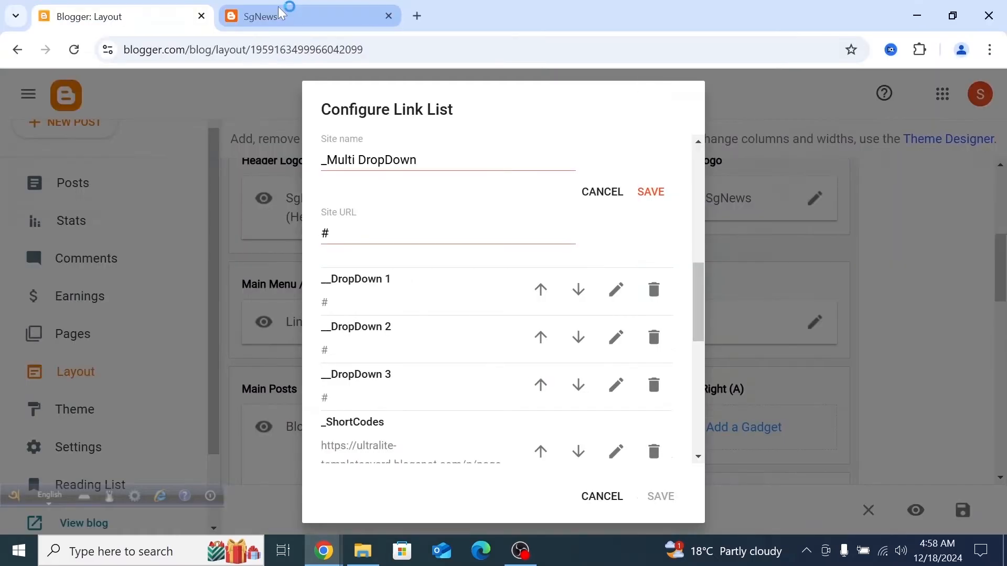
- On the live SgNews site, open the 2026 election post in a new tab and go to its রাজনীতি label page
left_click(281, 13)
scroll(326, 245, "down", 4)
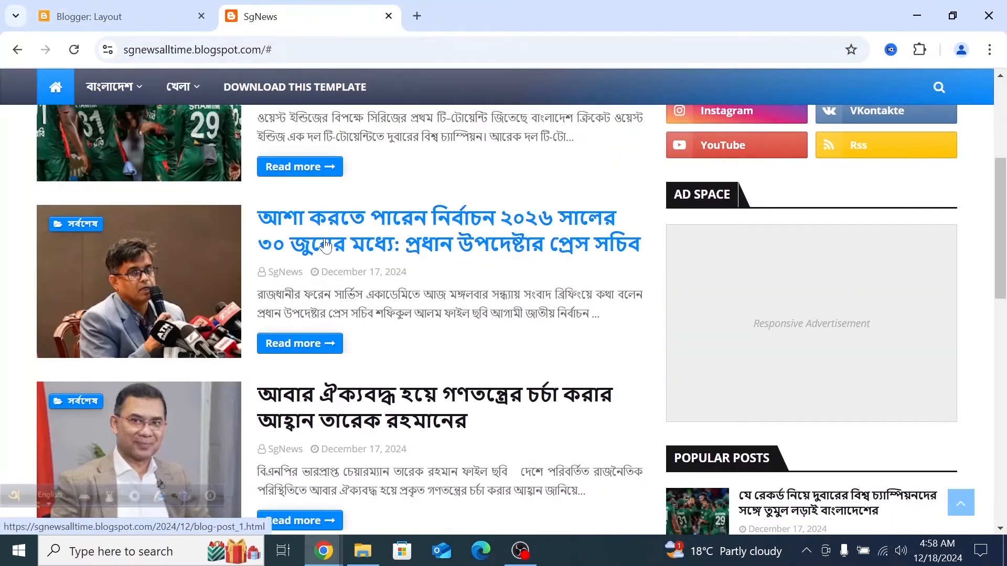
right_click(324, 252)
left_click(343, 267)
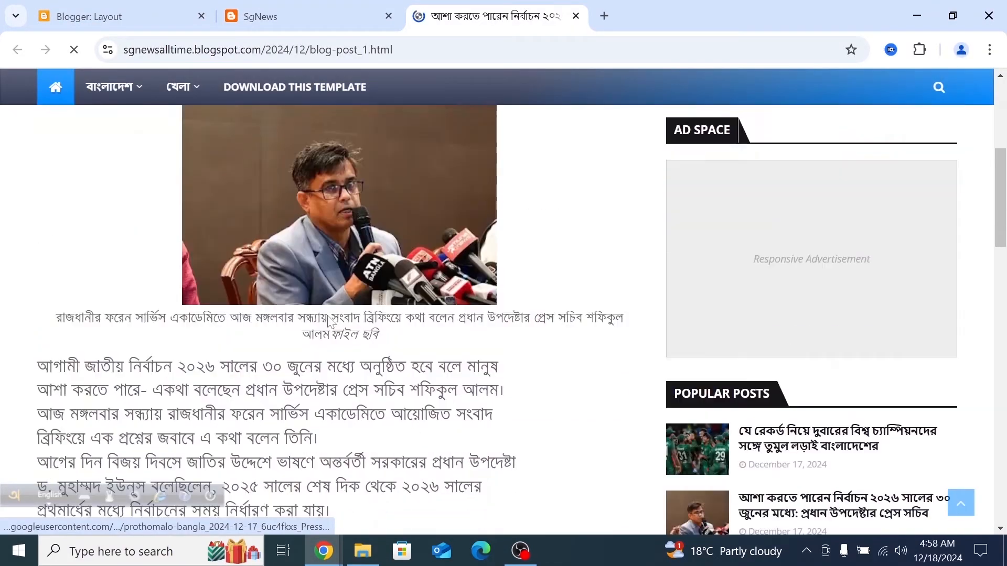
scroll(325, 294, "down", 6)
scroll(317, 244, "down", 10)
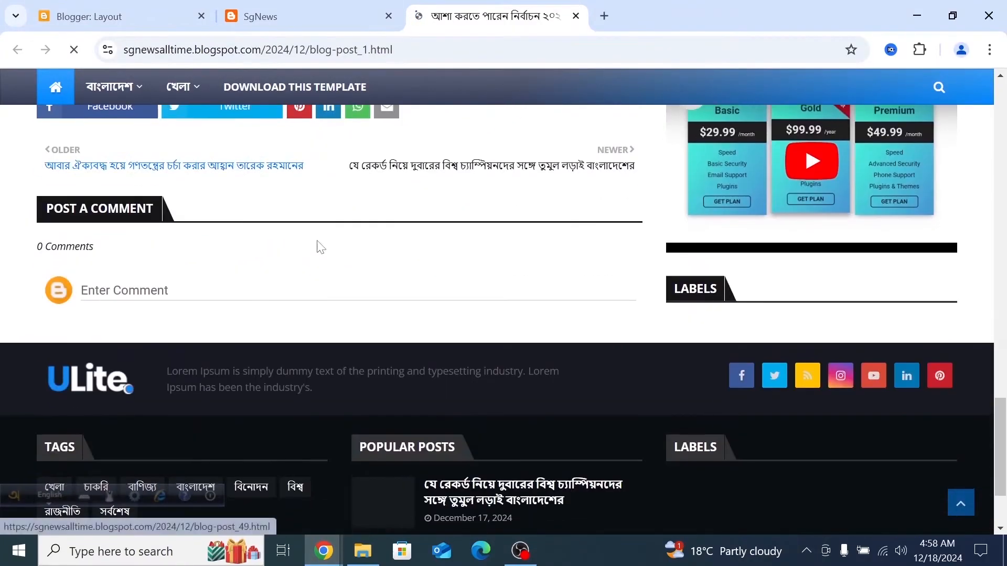
scroll(320, 246, "up", 2)
scroll(117, 240, "up", 3)
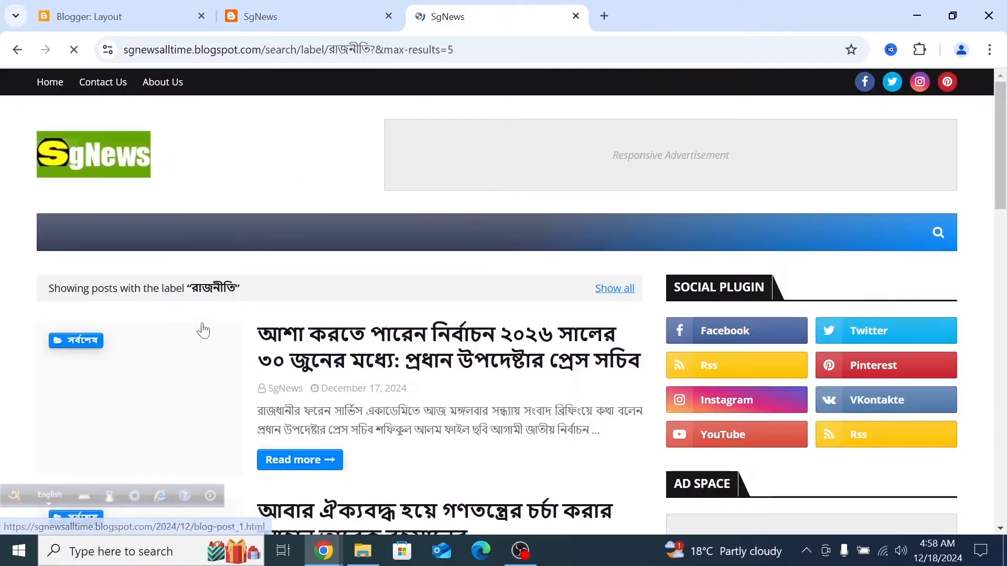
scroll(371, 251, "up", 3)
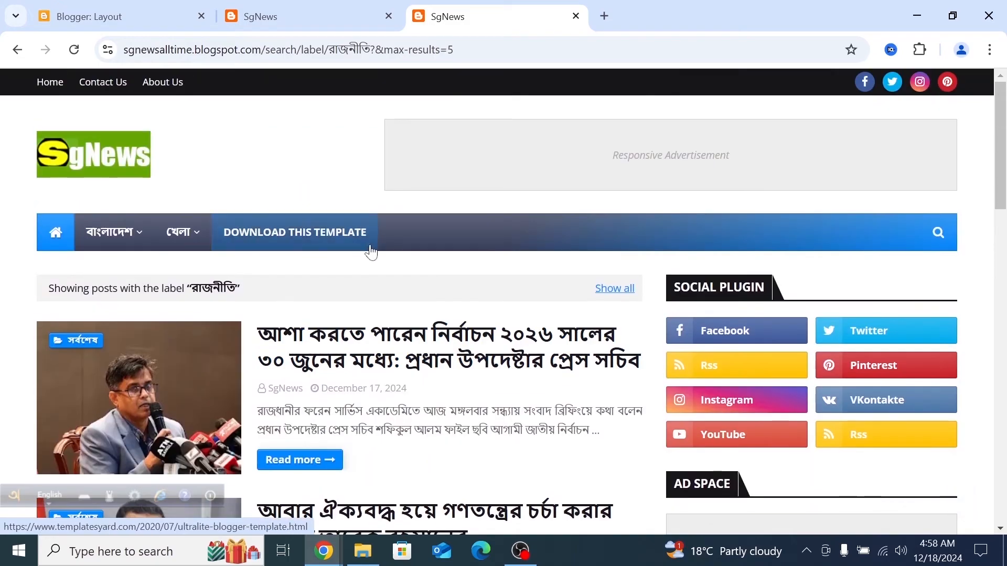
- Remove the ?&max-results=5 suffix from the রাজনীতি label page's address and load the shortened URL
left_click(373, 49)
double_click(374, 50)
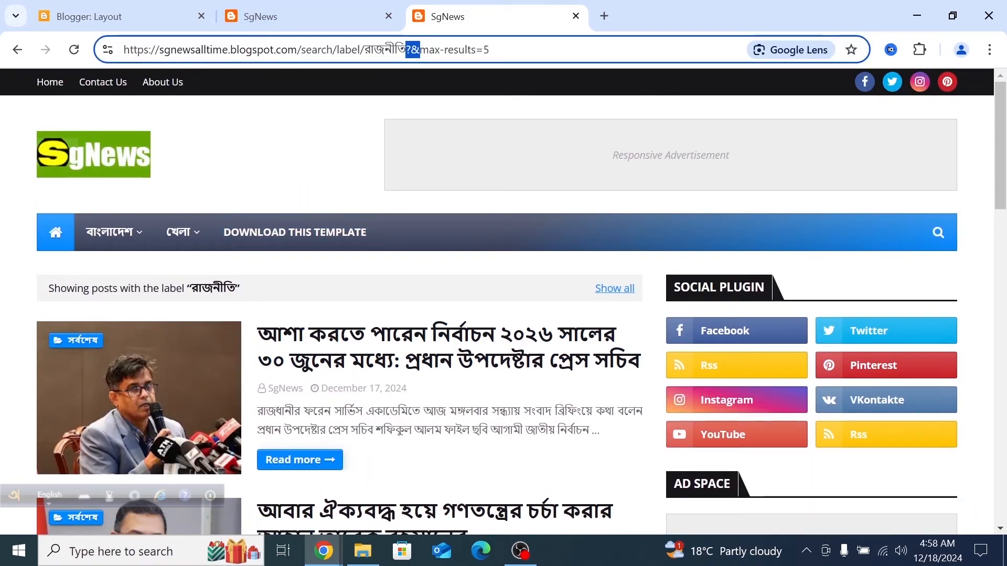
left_click_drag(493, 50, 420, 50)
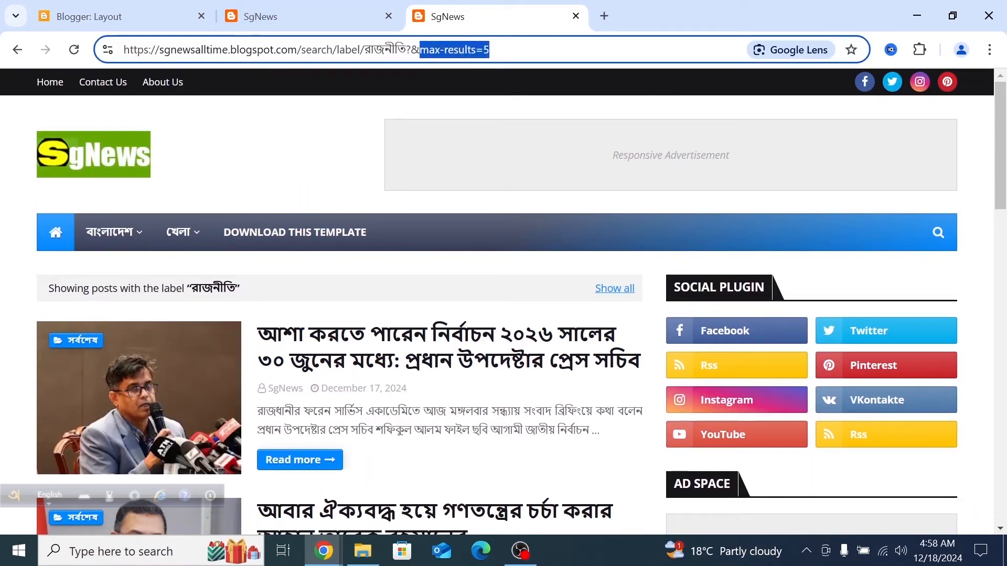
key("BackSpace")
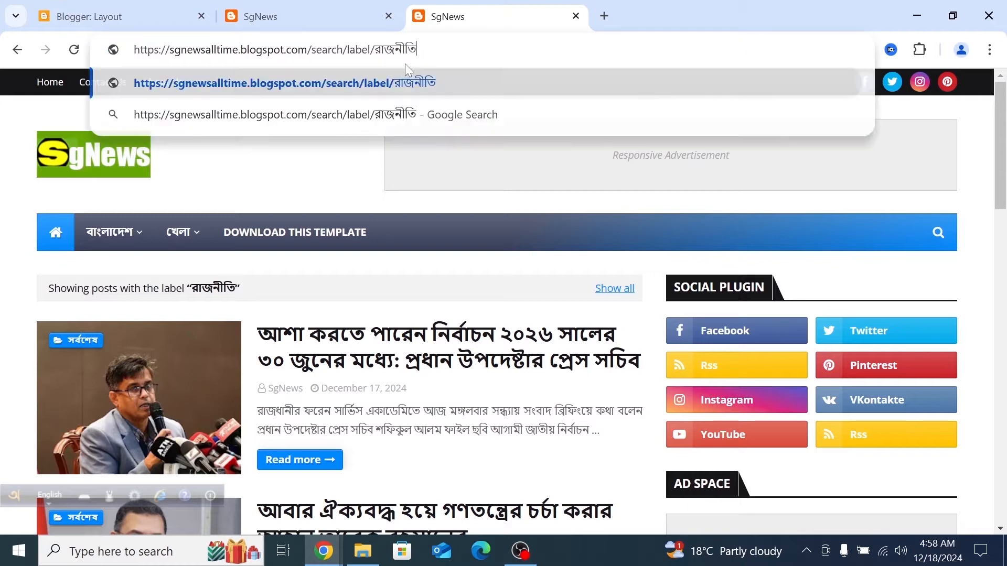
key("Return")
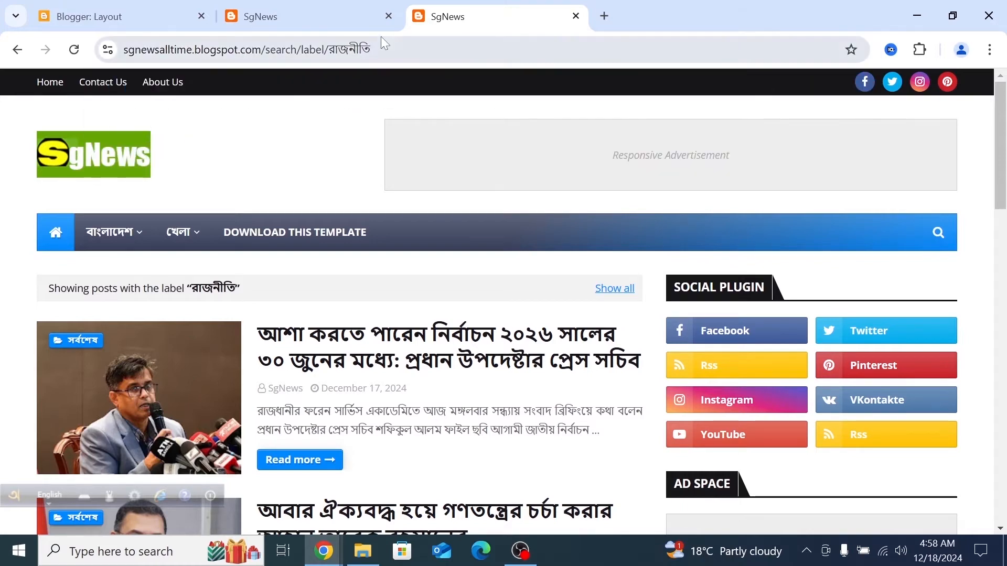
- Copy the রাজনীতি label page's full address and set it as the _Multi DropDown entry's site URL
double_click(350, 50)
key("ctrl+c")
left_click_drag(396, 50, 124, 49)
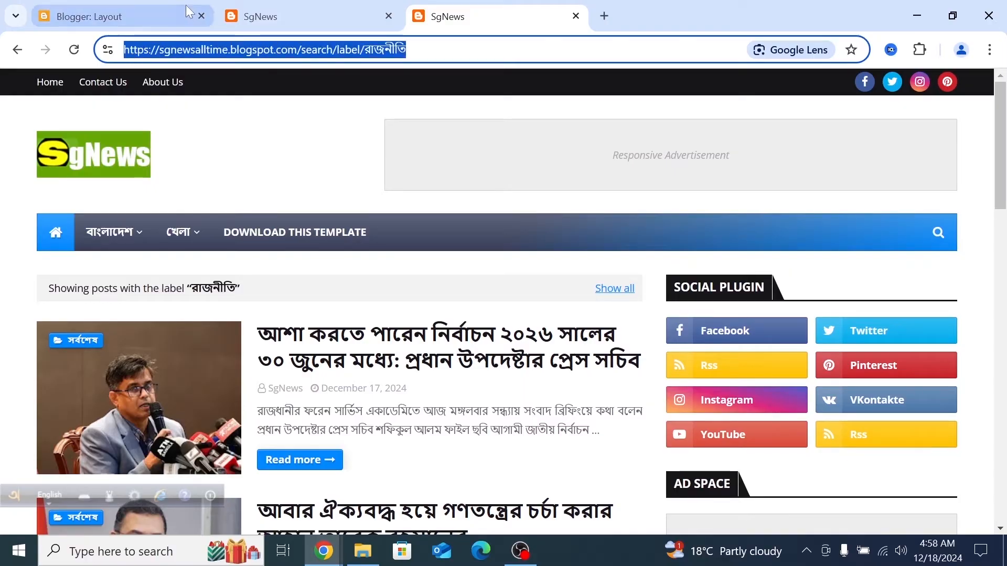
left_click(156, 11)
left_click(340, 233)
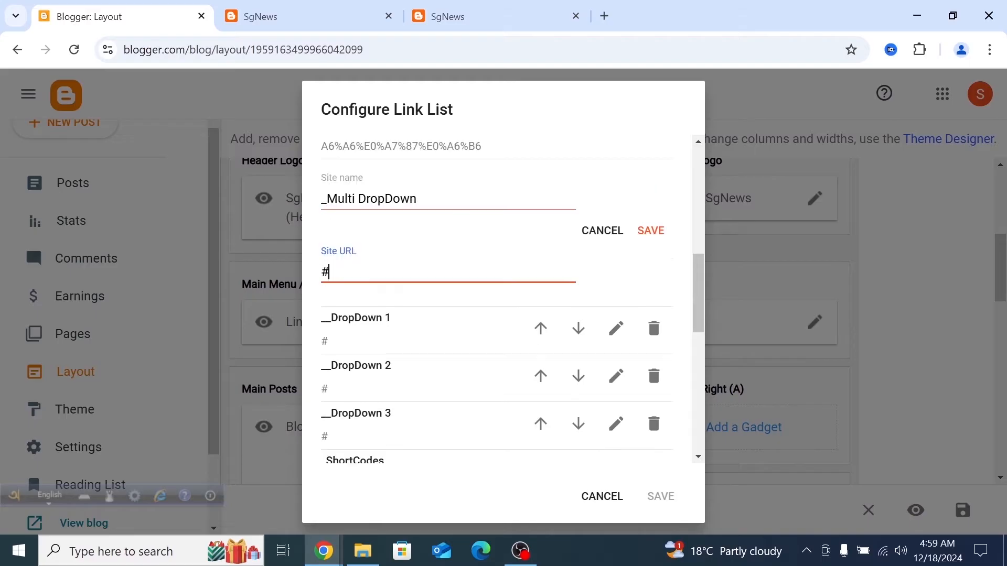
key("ctrl+v")
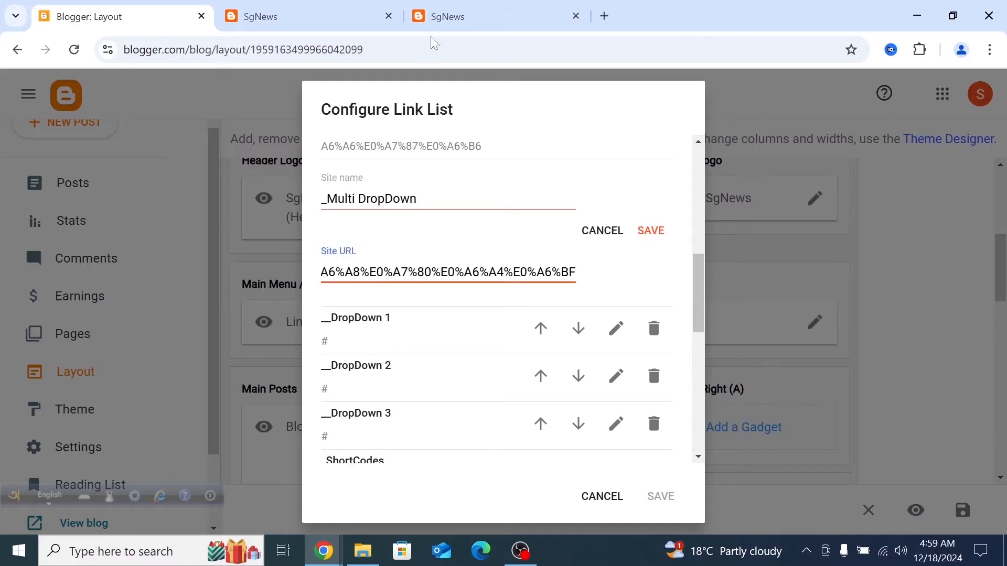
- Copy the label name from the label page's address and replace the _Multi DropDown entry's site name with রাজনীতি
left_click(436, 16)
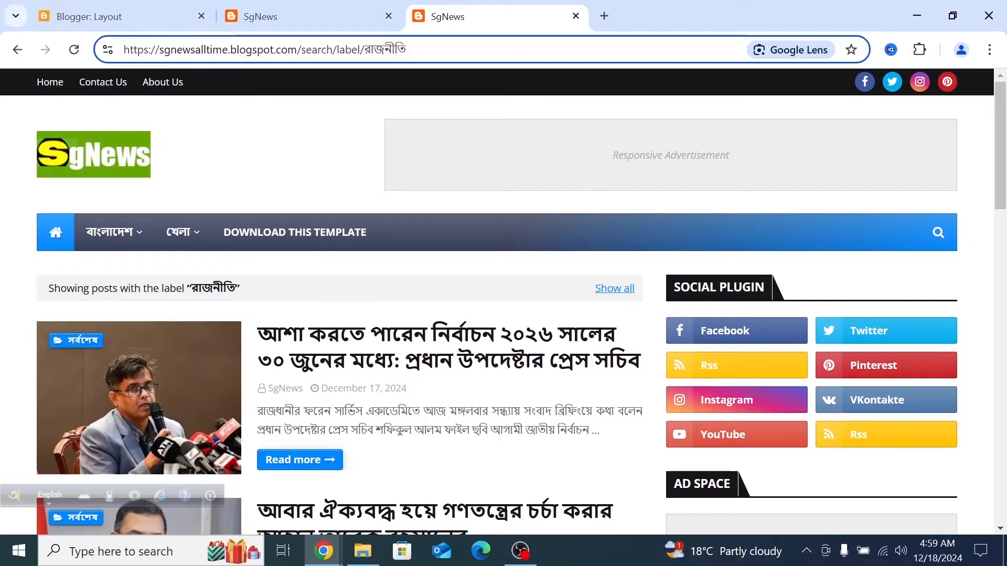
left_click_drag(408, 50, 385, 50)
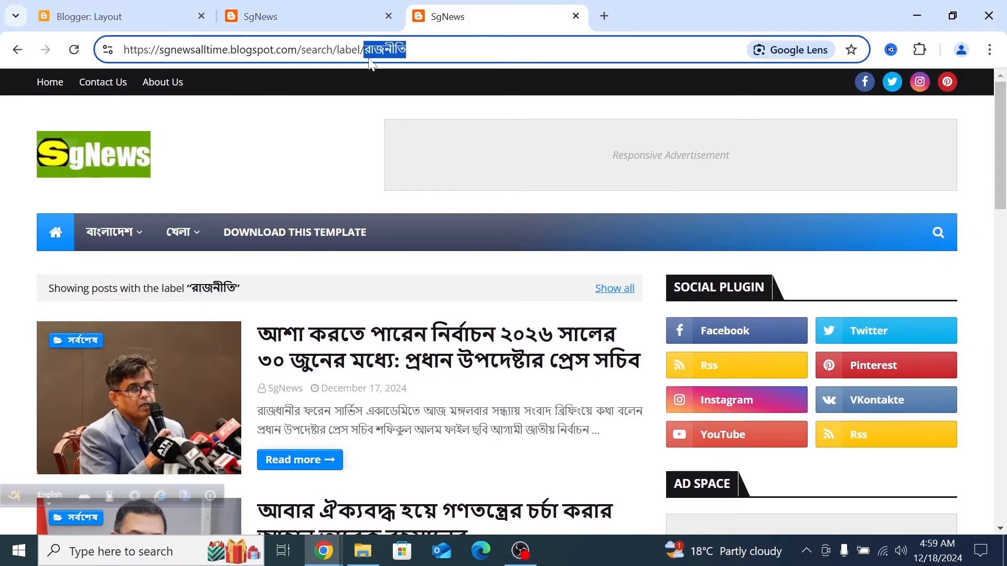
left_click(112, 18)
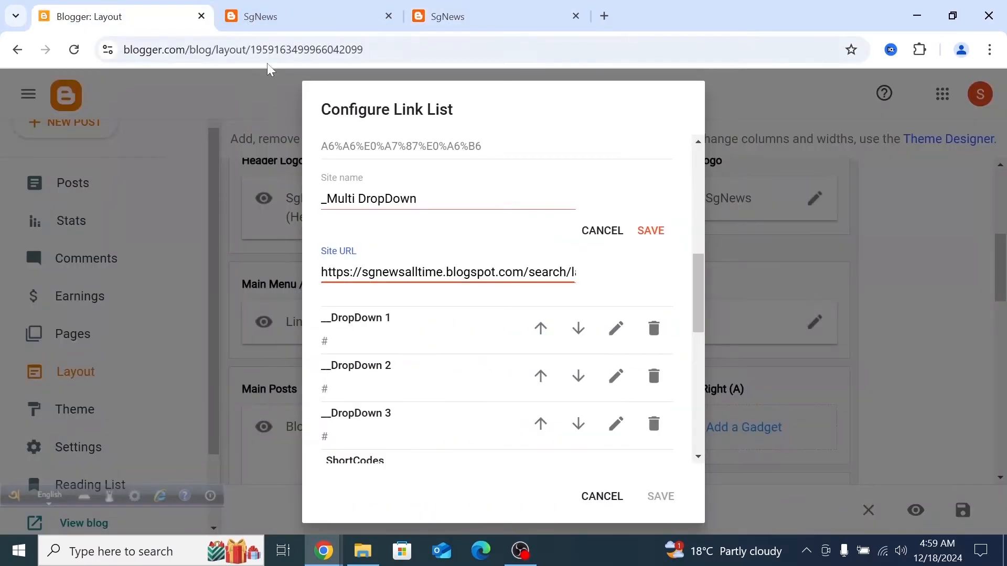
left_click_drag(417, 199, 313, 208)
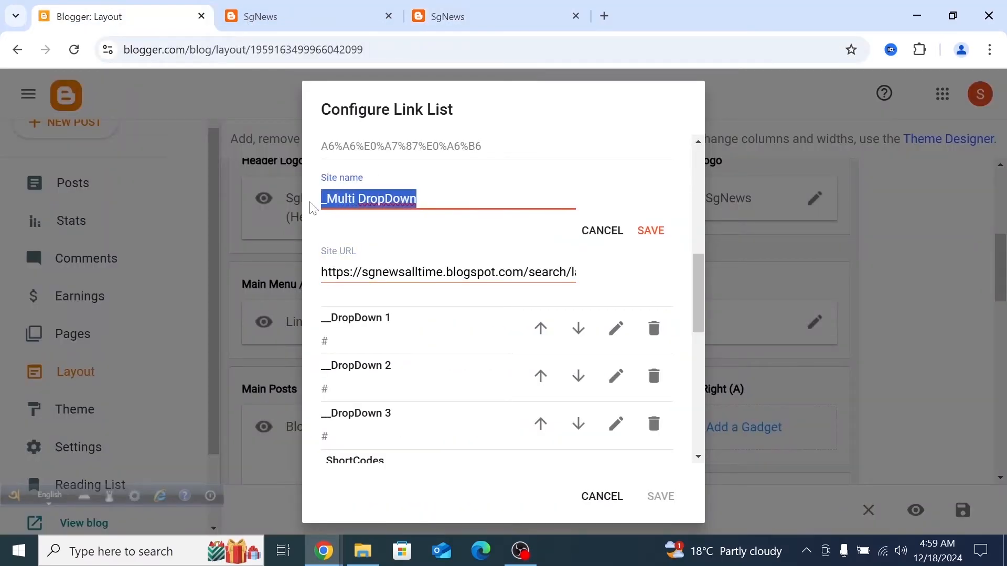
key("ctrl+v")
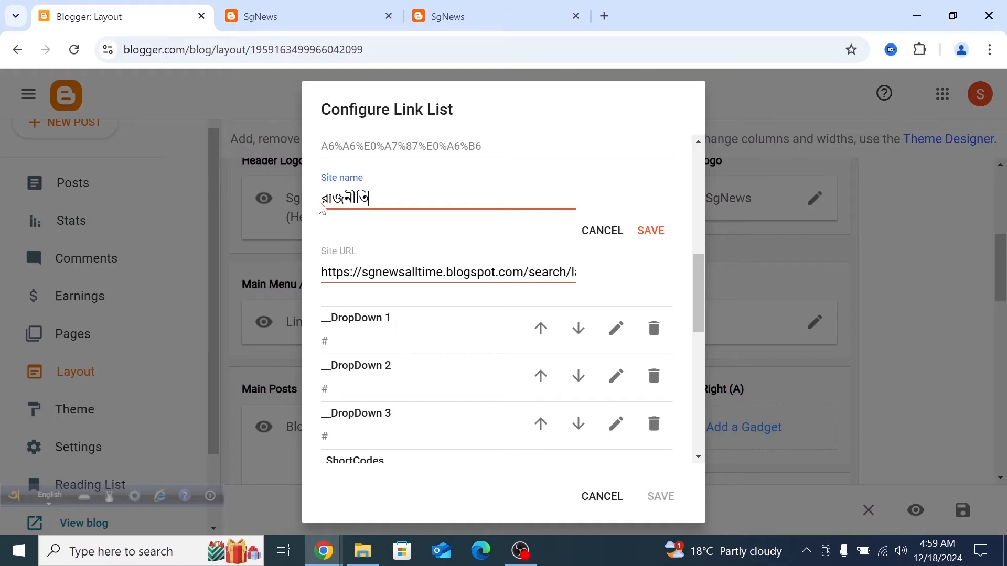
- Save the রাজনীতি entry and the updated Link List of the main menu
left_click_drag(631, 19, 460, 46)
left_click(483, 259)
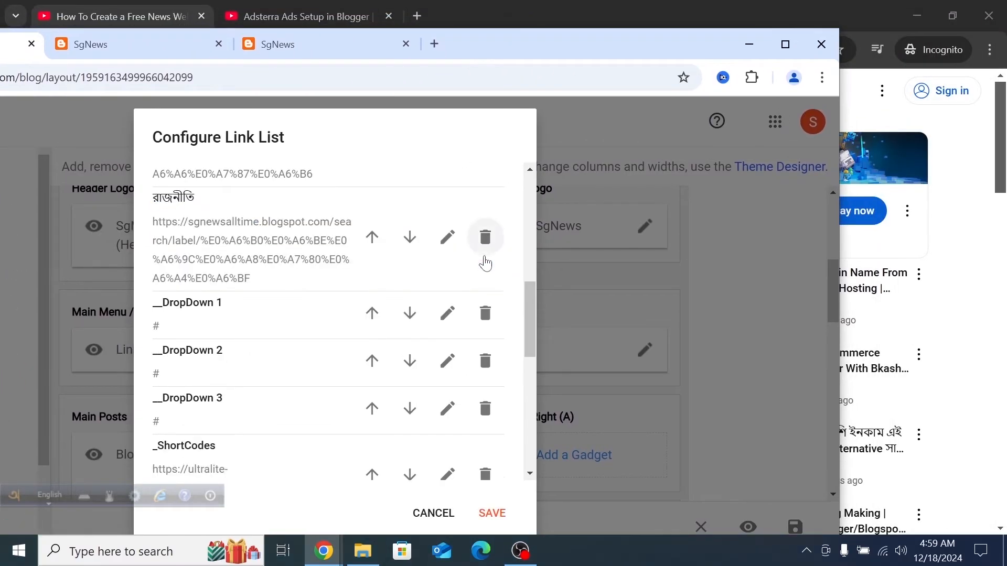
double_click(471, 51)
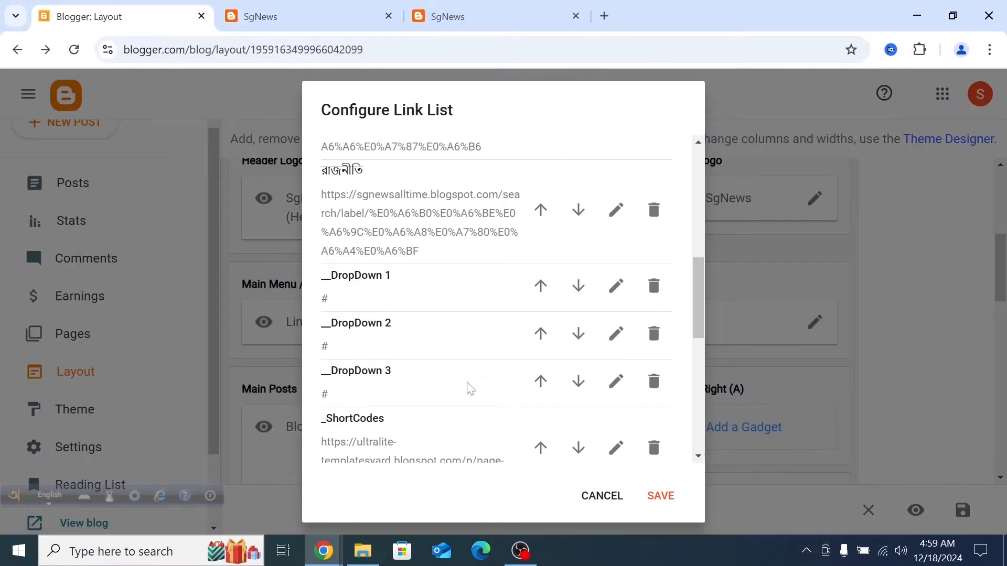
left_click_drag(631, 19, 436, 20)
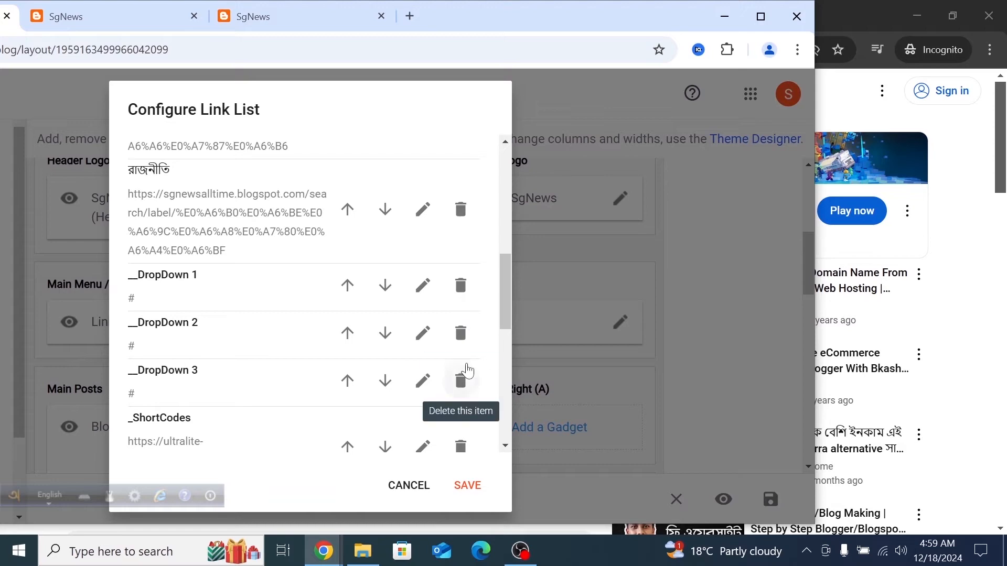
left_click(468, 488)
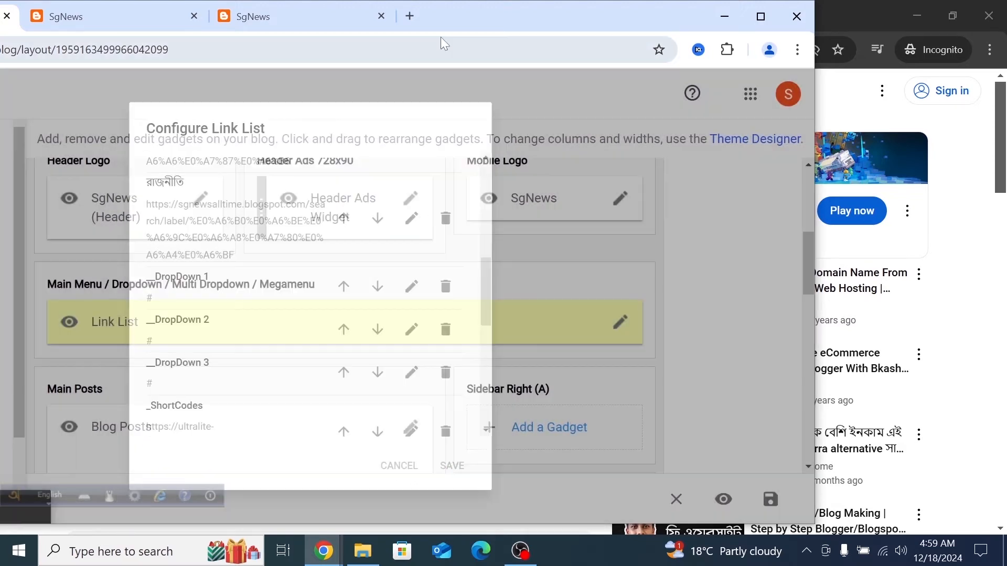
double_click(439, 22)
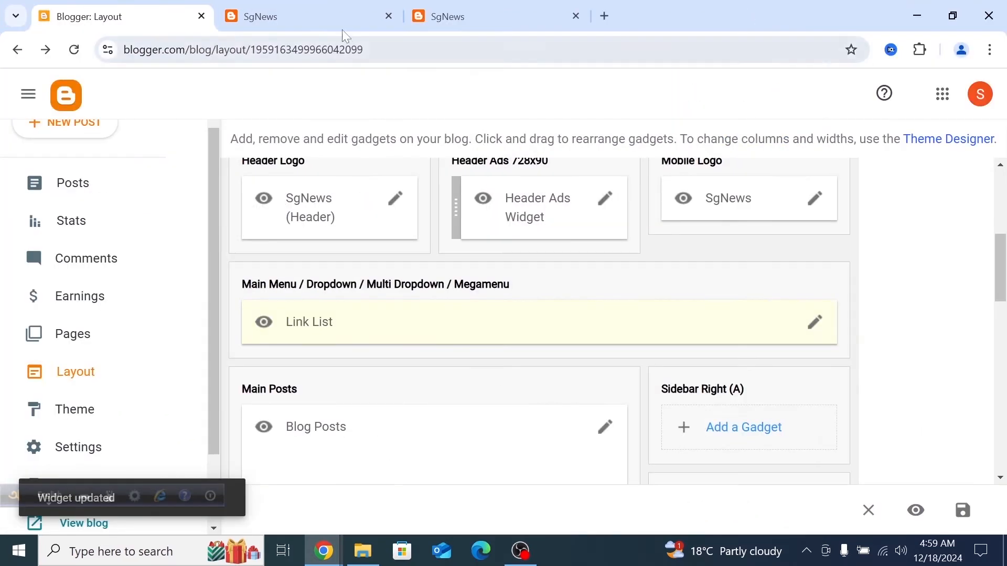
- On the live SgNews site, find the post about the actor's career turning point and open it in a new tab
left_click(326, 22)
scroll(327, 314, "down", 5)
scroll(327, 325, "down", 1)
scroll(327, 326, "up", 2)
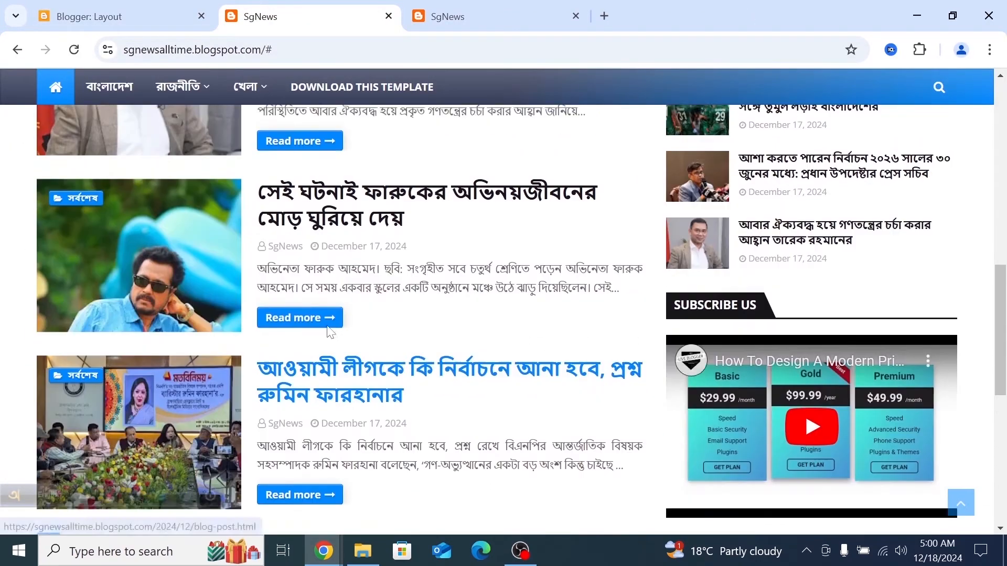
scroll(327, 326, "down", 2)
scroll(327, 326, "up", 1)
scroll(328, 331, "up", 1)
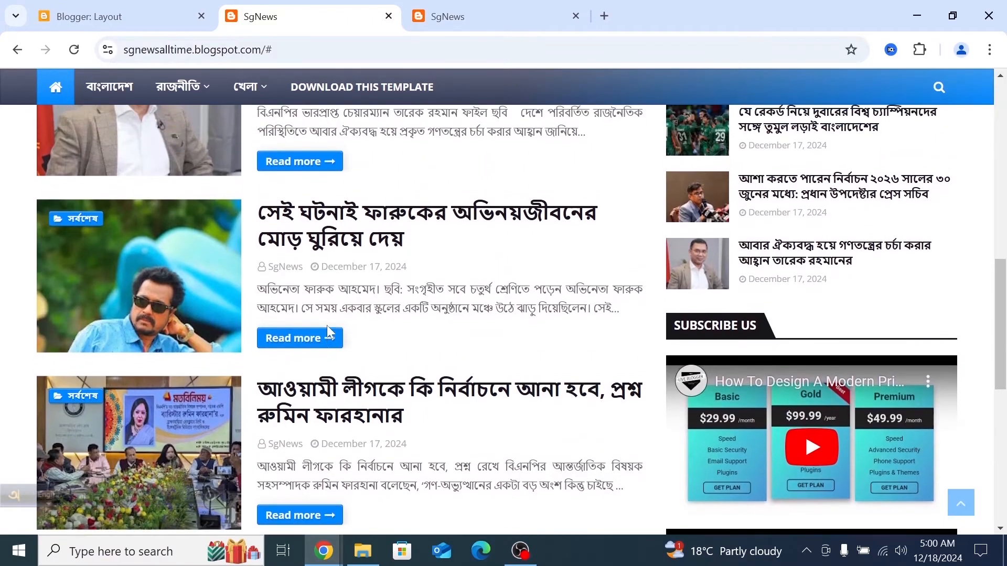
right_click(317, 230)
left_click(346, 247)
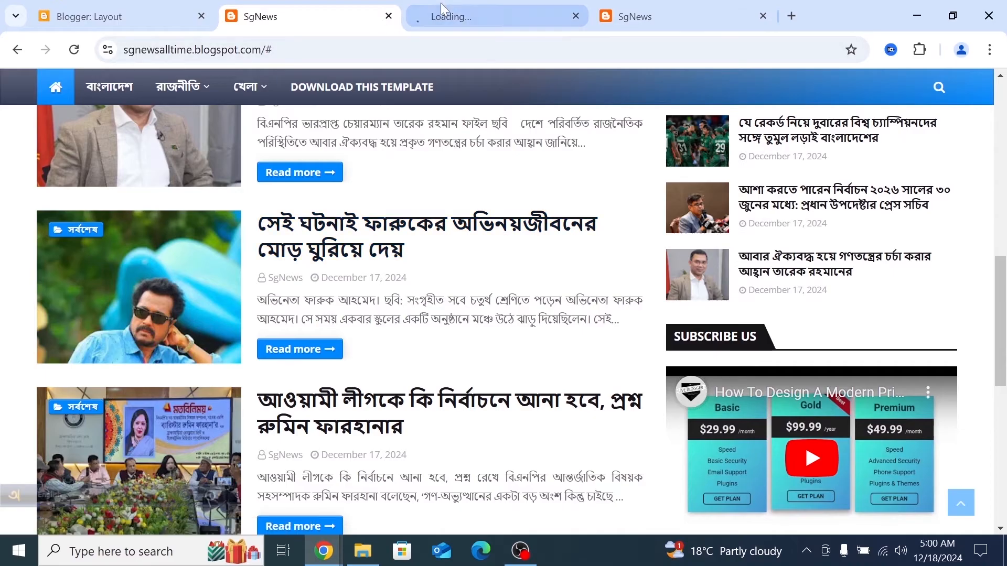
left_click(454, 2)
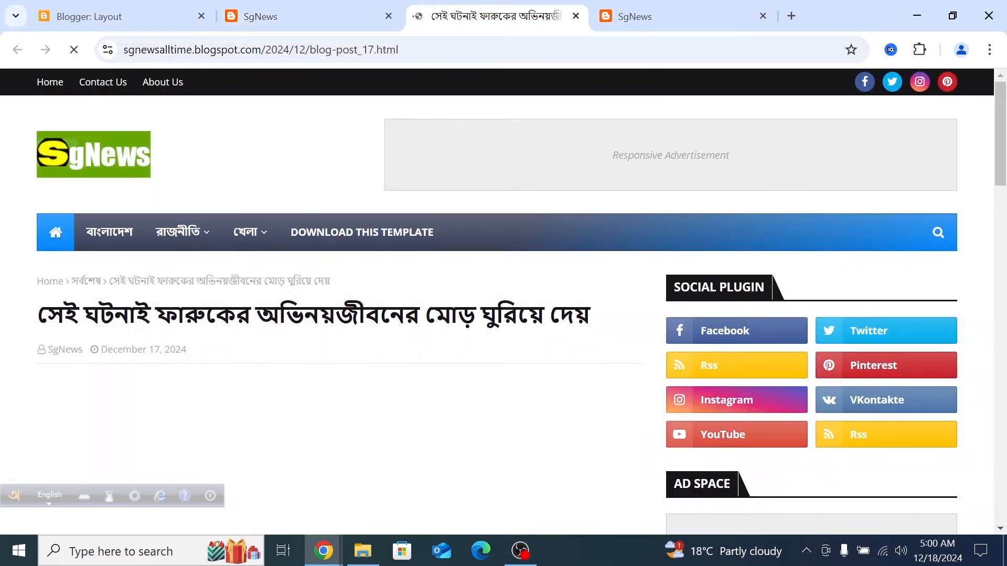
- Go to the বিনোদন label page from the tags beneath the post
scroll(283, 328, "down", 15)
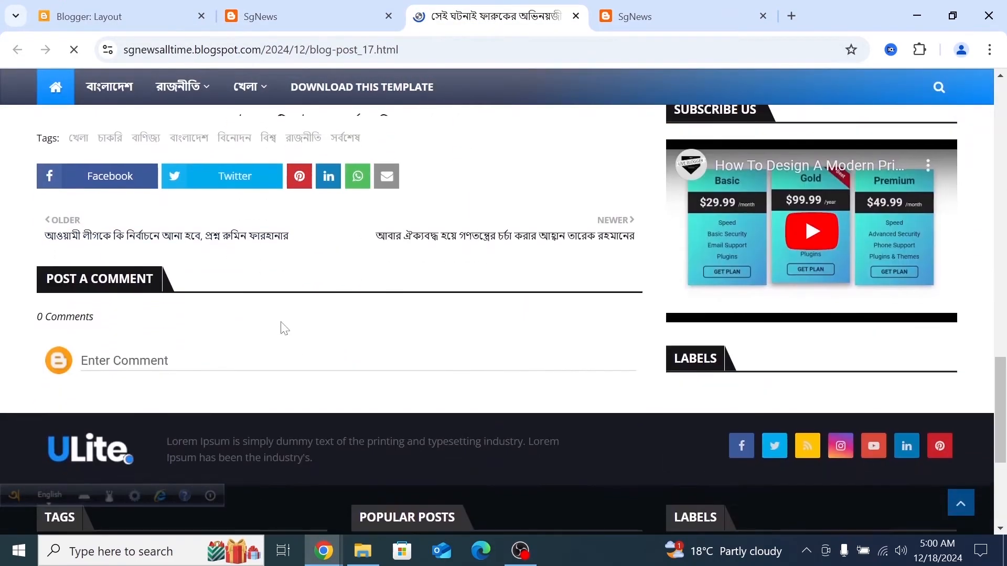
scroll(281, 328, "up", 2)
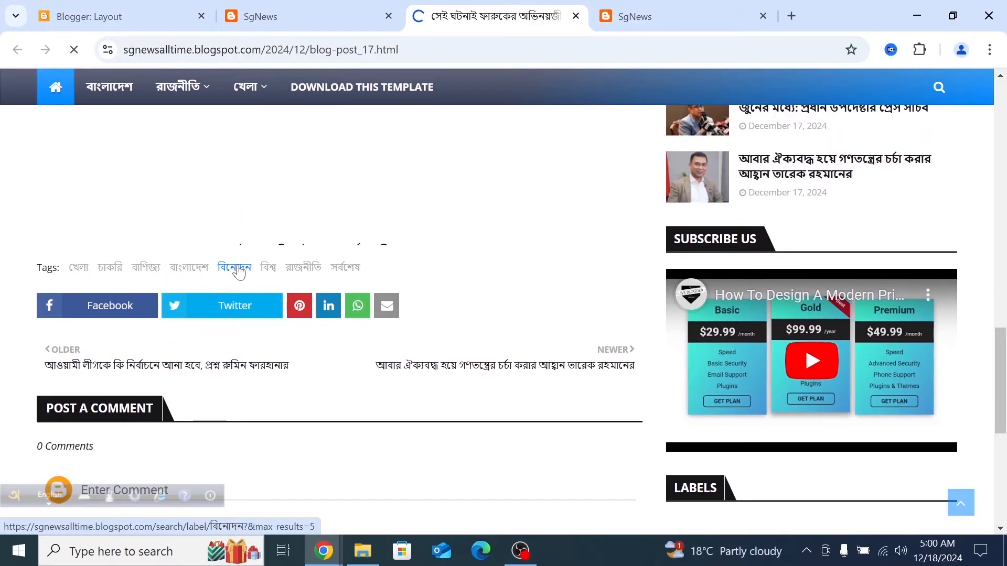
left_click(239, 271)
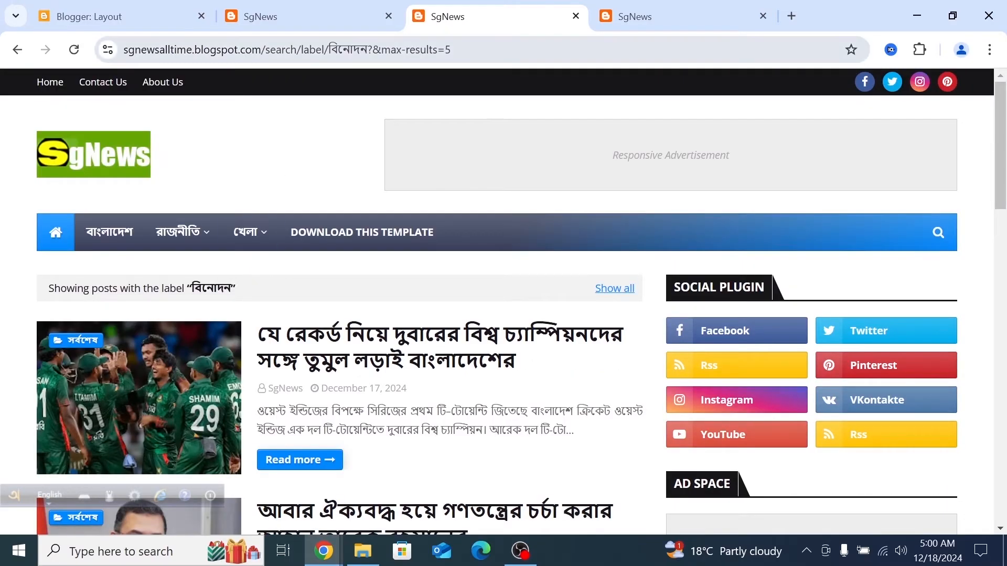
- Remove the ?&max-results=5 suffix from the বিনোদন label page's address
left_click(438, 50)
key("End")
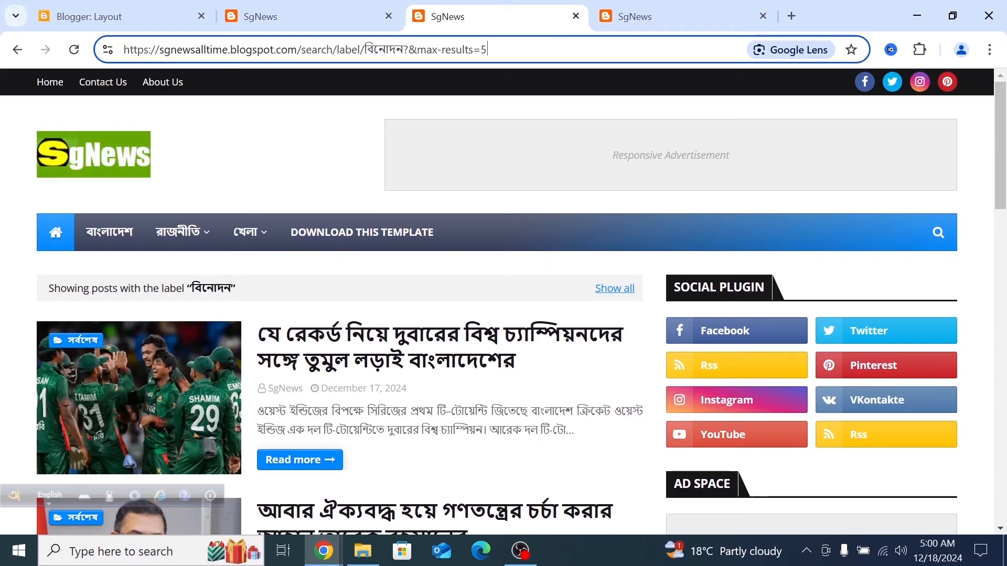
key("shift+Left")
key("shift+Left")
key("shift+Left")
key("shift+Left")
key("shift+Left")
key("shift+Left")
key("shift+Left")
key("shift+Left")
key("shift+Left")
key("shift+Left")
key("shift+Left")
key("shift+Left")
key("shift+Left")
key("shift+Left")
key("shift+Left")
key("BackSpace")
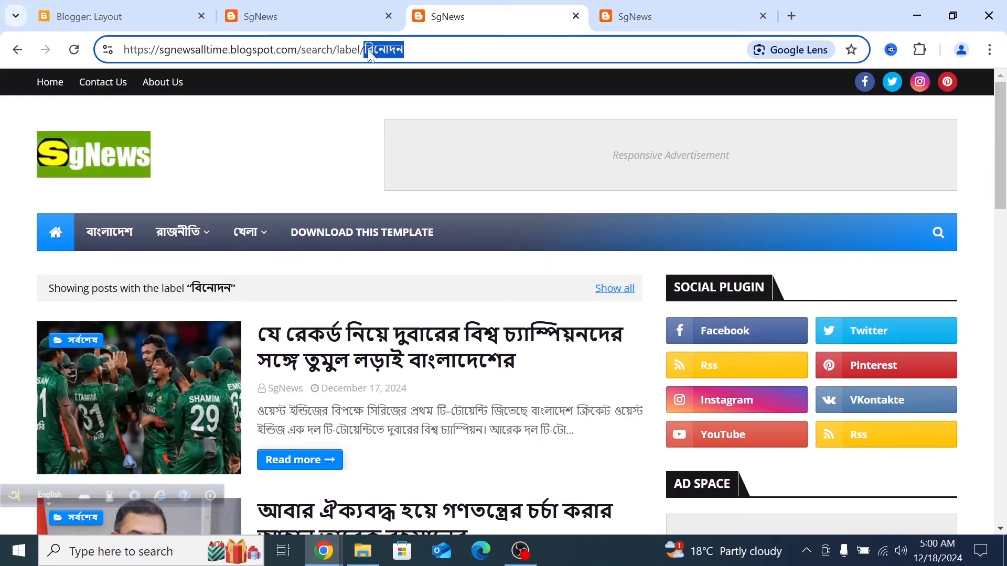
- Reopen the main menu's Link List in the Blogger layout and replace the __DropDown 1 entry's site name with বিনোদন
left_click(147, 26)
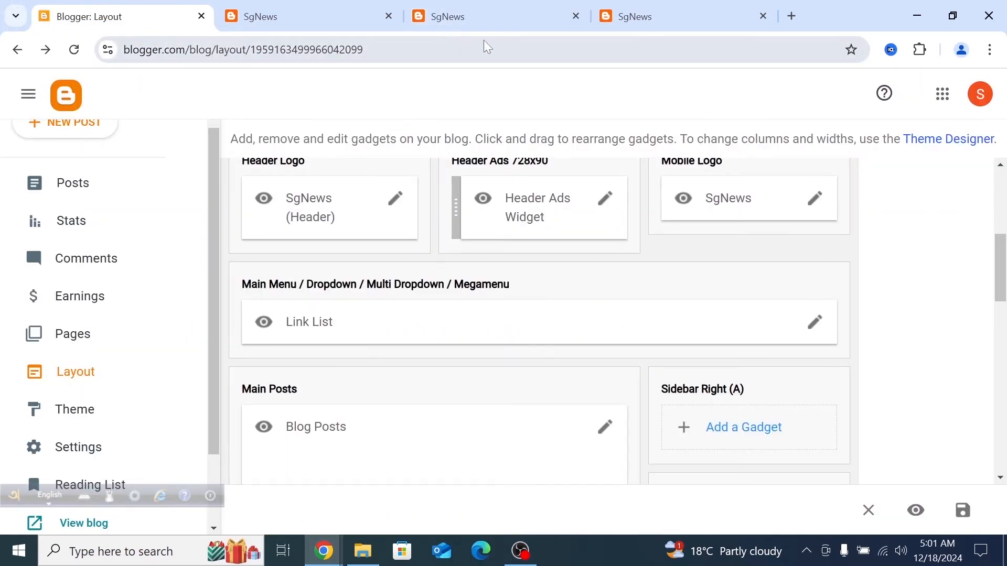
left_click(367, 16)
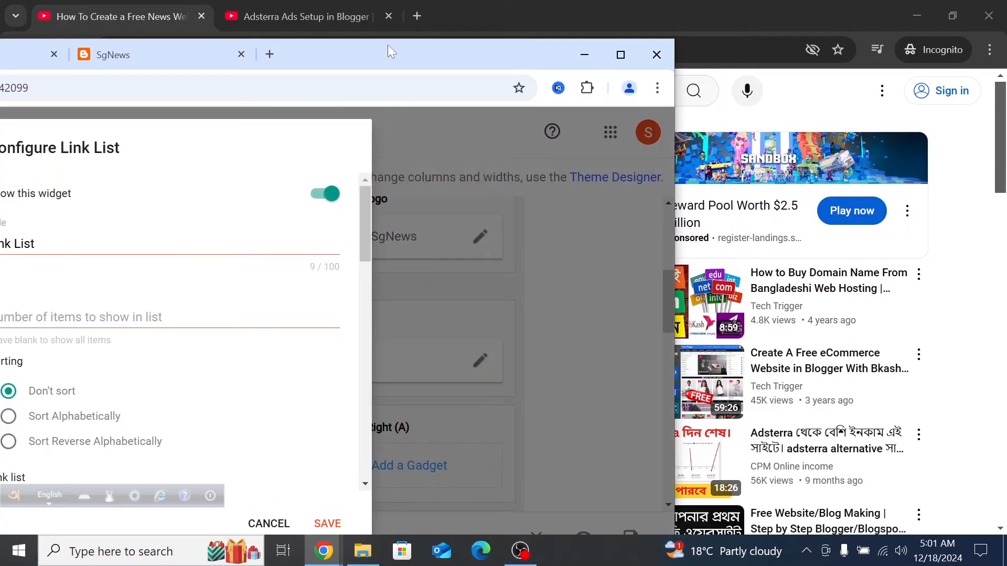
left_click_drag(388, 45, 510, 38)
left_click(502, 270)
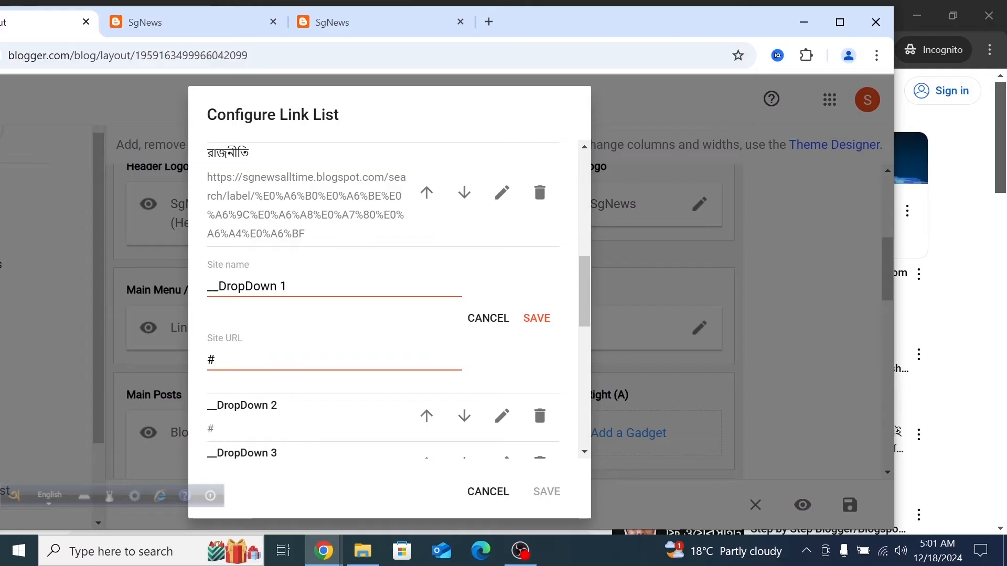
key("ctrl+a")
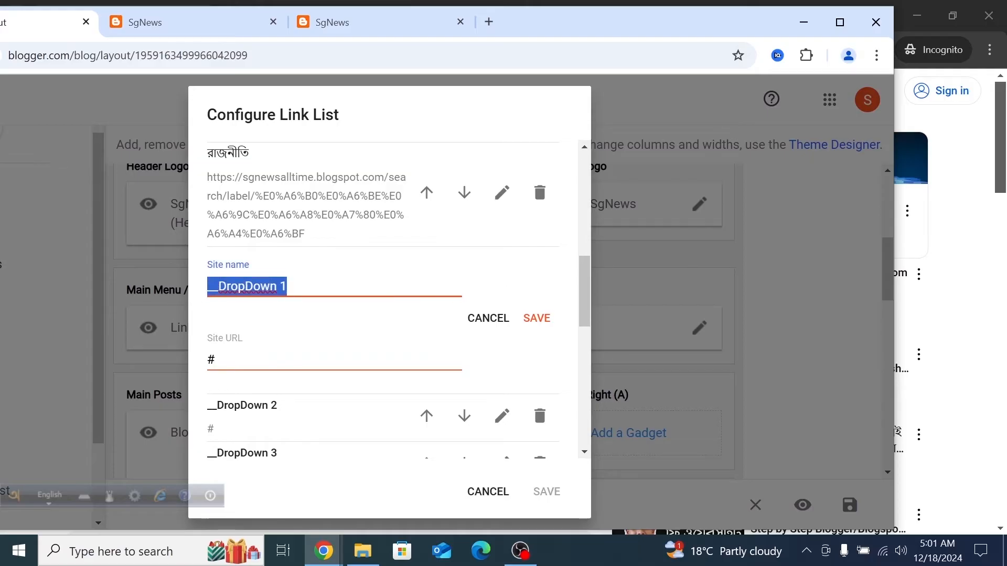
type("বিনোদন")
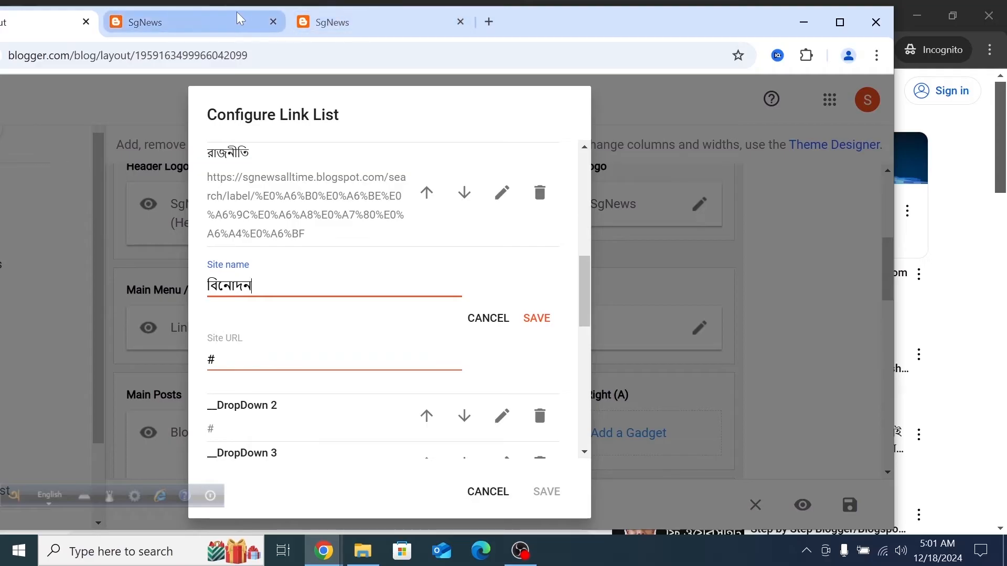
- Copy the full address of the বিনোদন label page and set it as the বিনোদন entry's site URL
left_click(342, 21)
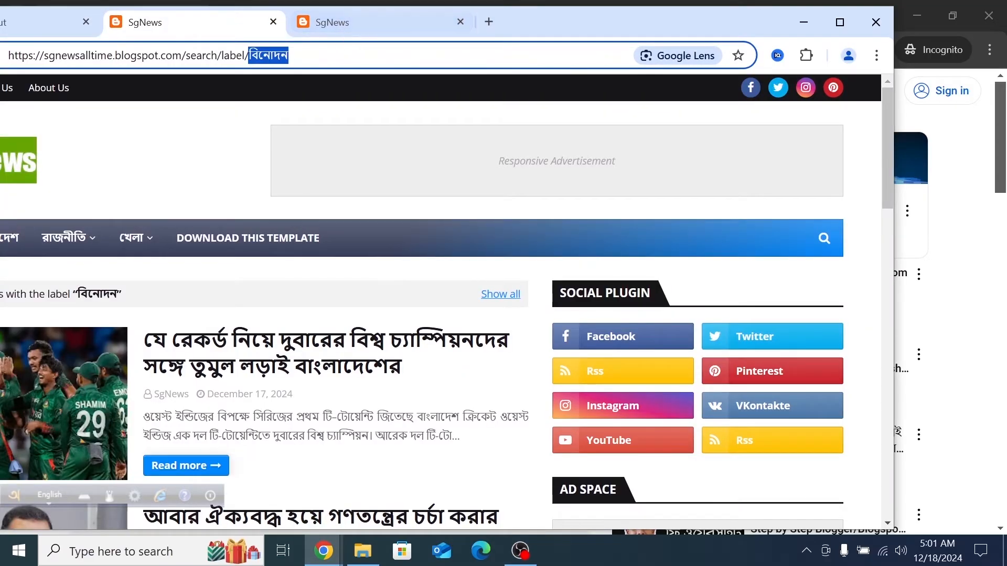
key("Right")
triple_click(296, 56)
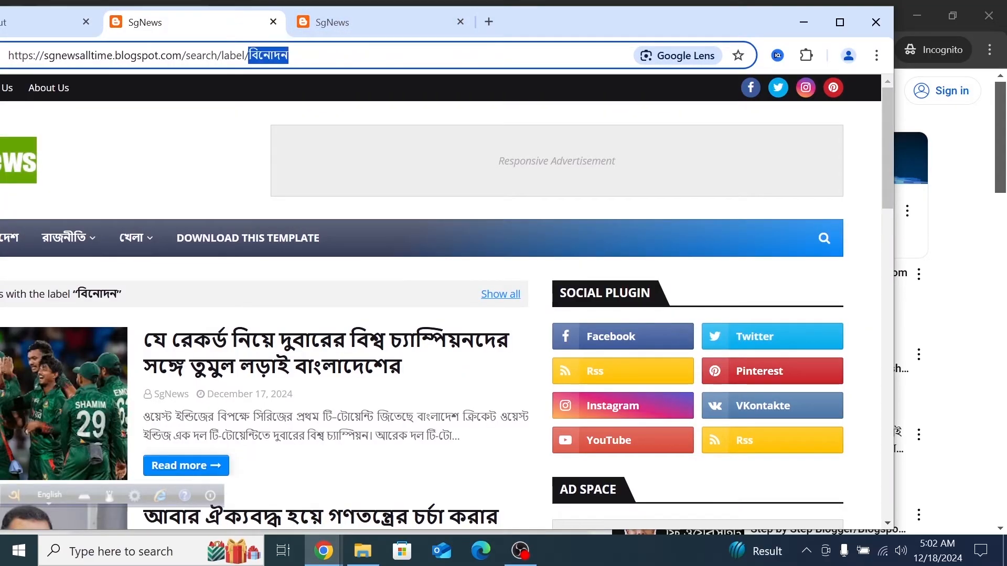
double_click(297, 56)
triple_click(296, 55)
left_click(297, 55)
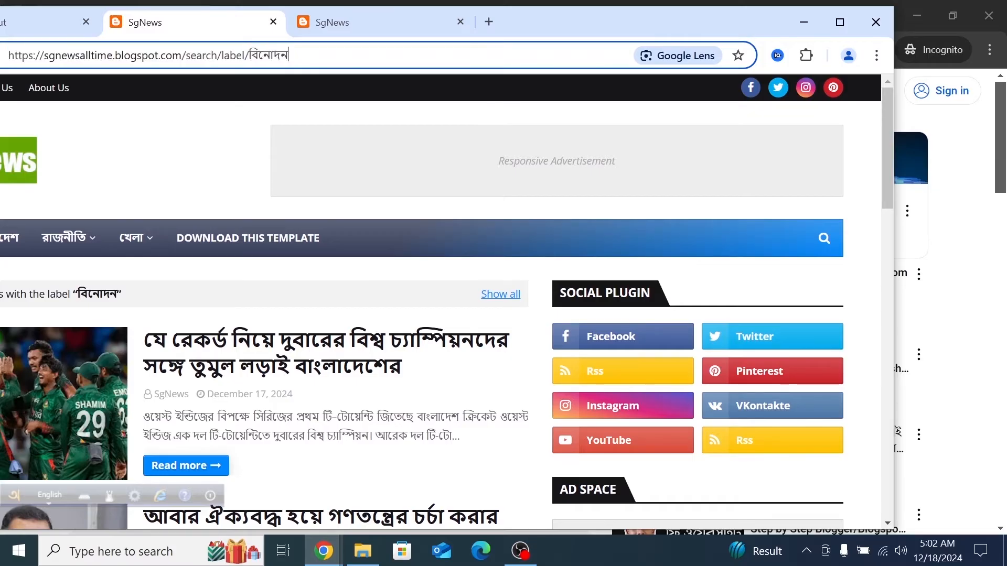
triple_click(296, 55)
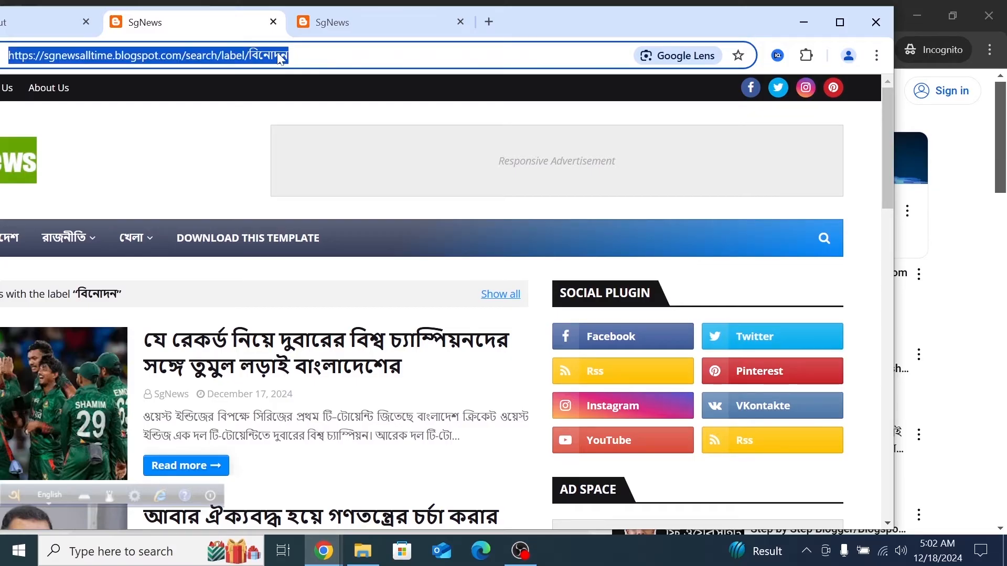
left_click(63, 21)
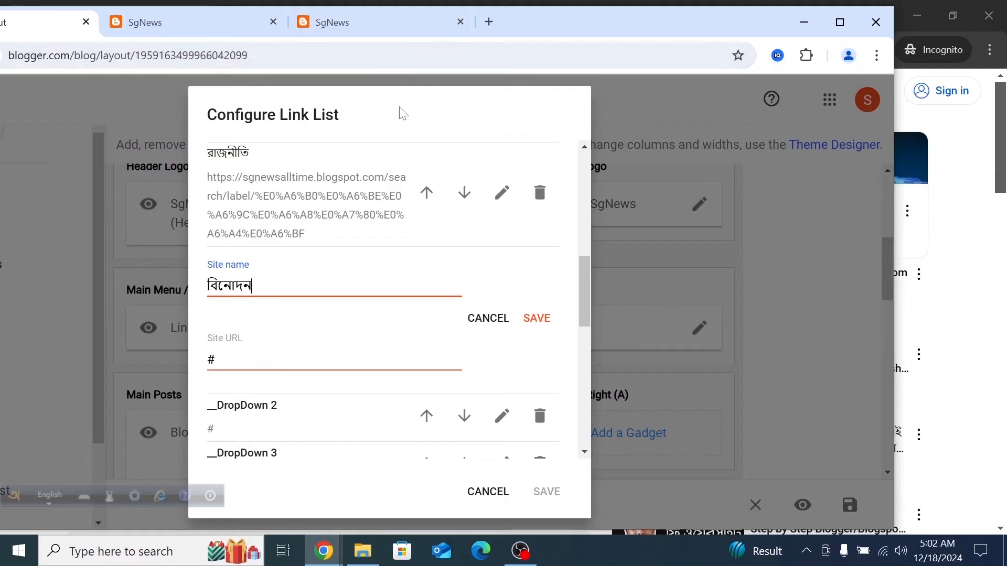
left_click(240, 362)
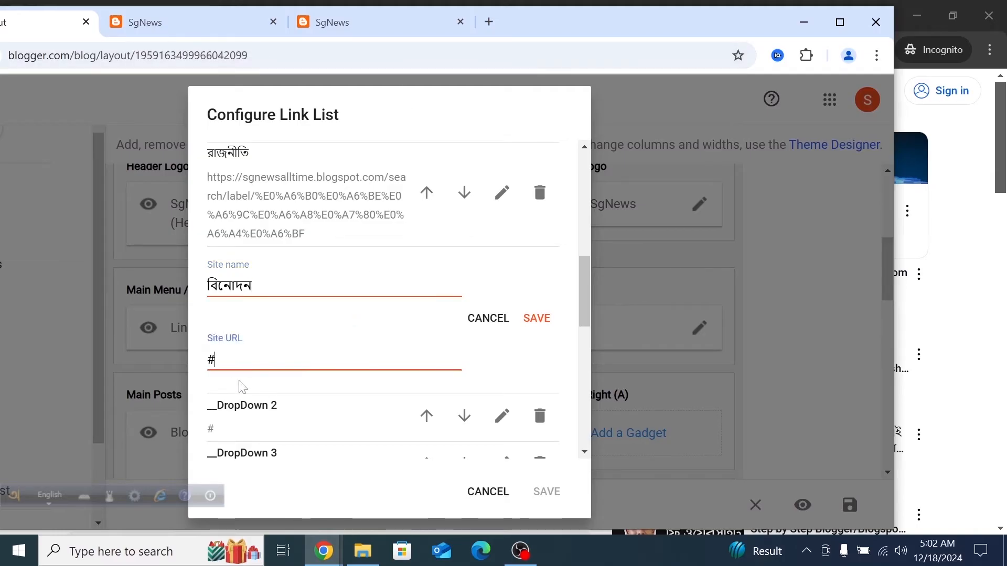
key("ctrl+v")
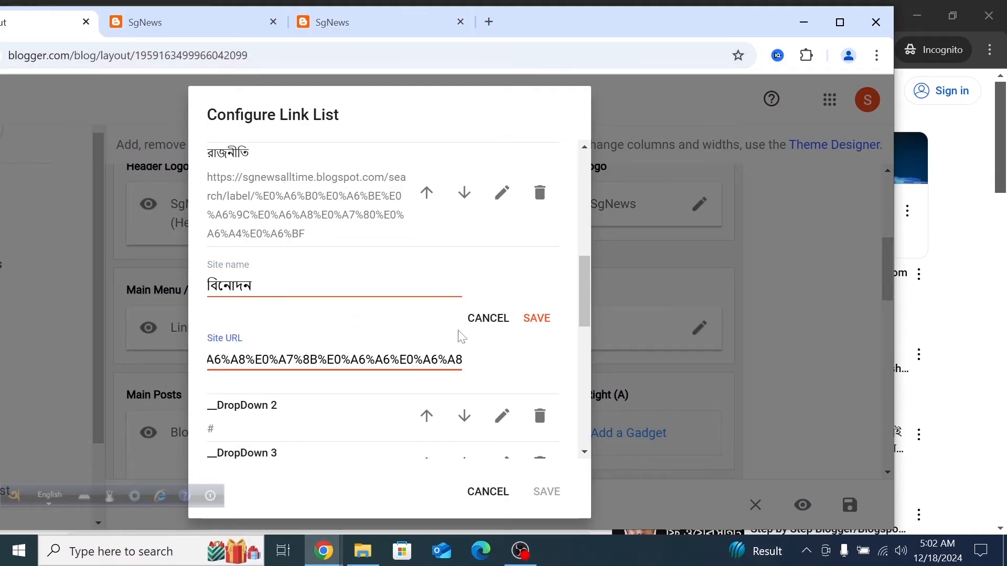
- Save the বিনোদন entry and the updated Link List
left_click(527, 329)
scroll(441, 403, "down", 2)
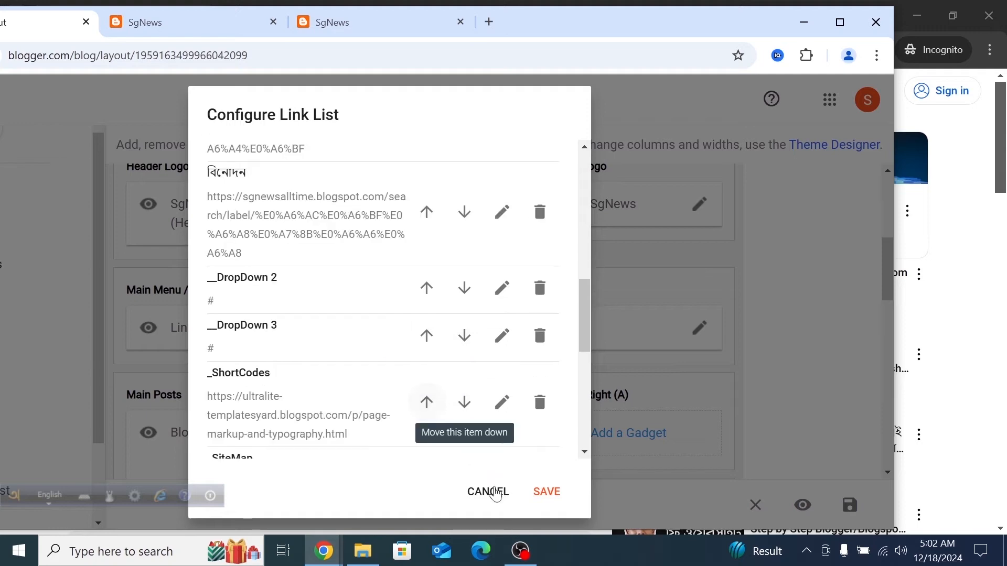
left_click(539, 492)
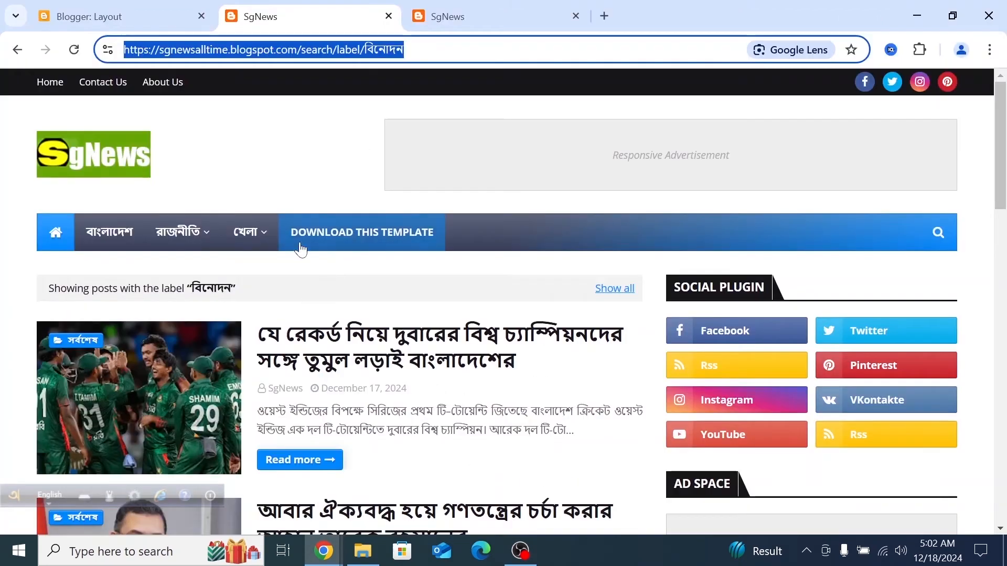
- Reload the live বিনোদন label page and check the main menu entries and their dropdowns
left_click(74, 49)
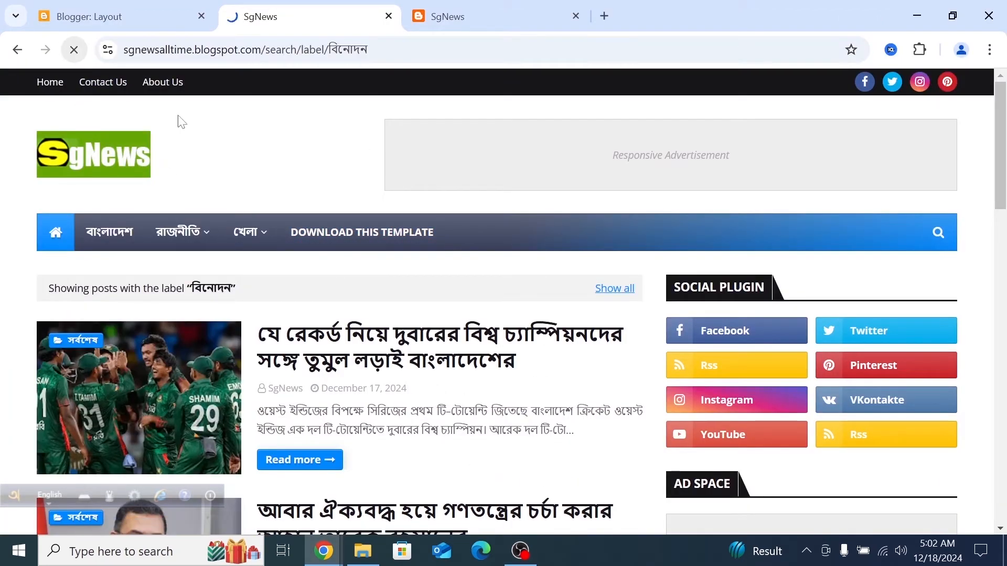
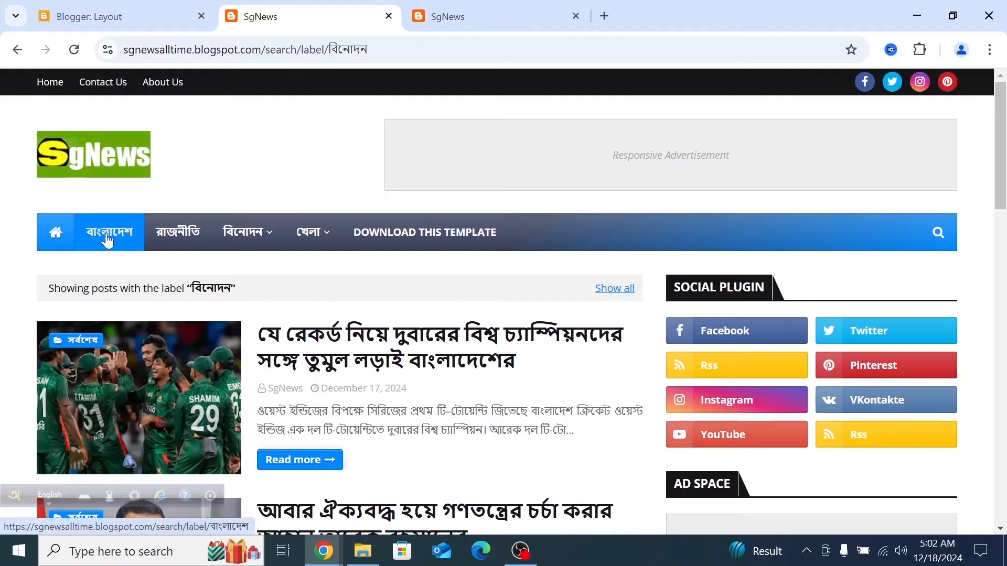
mouse_move(314, 241)
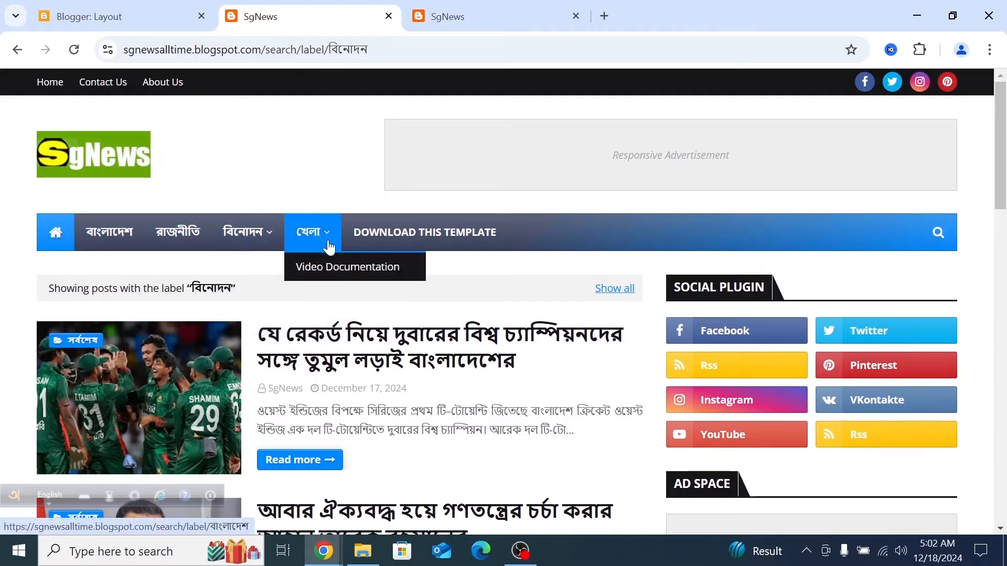
mouse_move(275, 239)
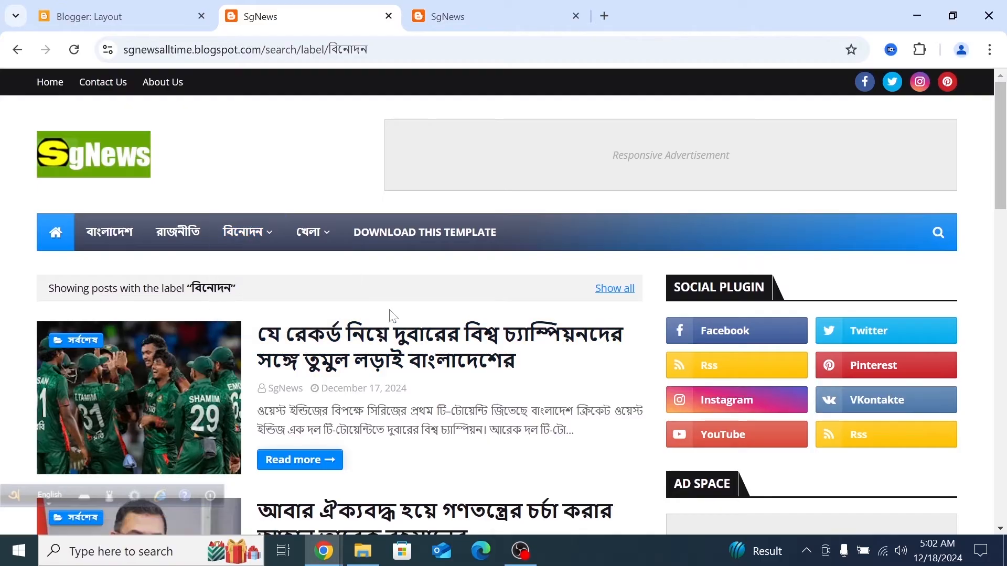
- Remove the ?&max-results=5 suffix from the address of the সর্বশেষ label page in the other SgNews tab
left_click(483, 49)
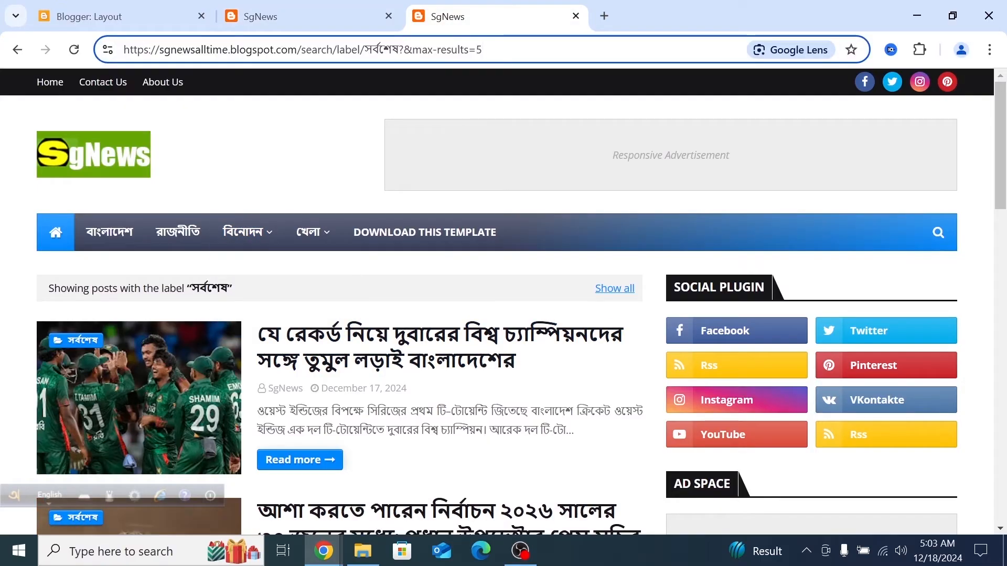
left_click_drag(483, 50, 413, 50)
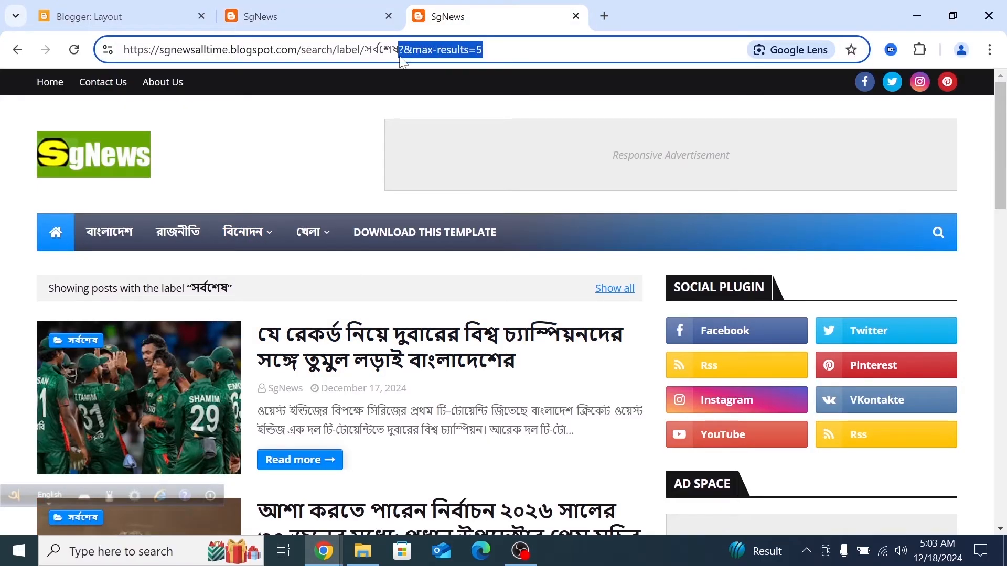
key("BackSpace")
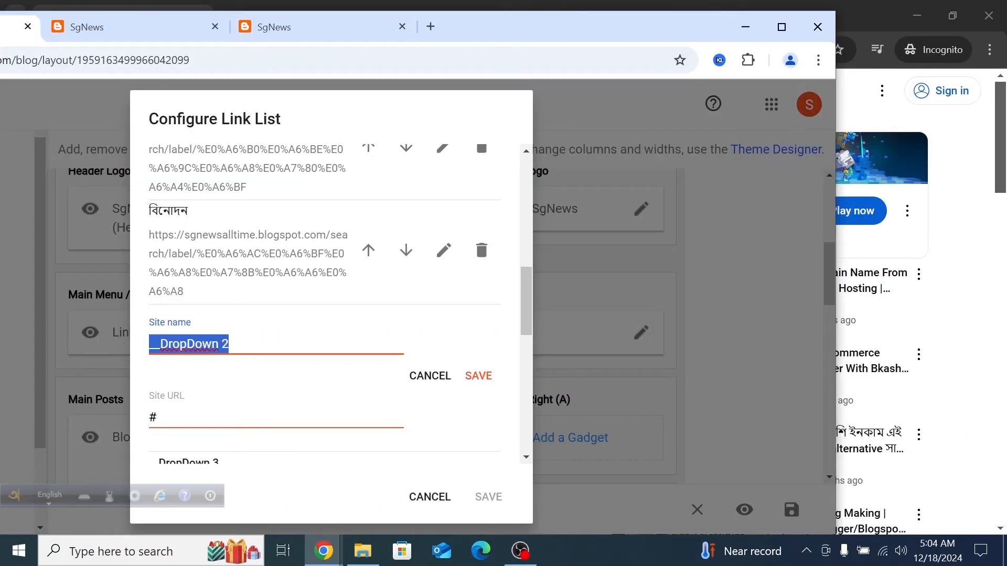
- Rename the __DropDown 2 entry as সর্বশেষ, set its site URL to the সর্বশেষ label page's full address, and save the entry
type("সর্বশেষ")
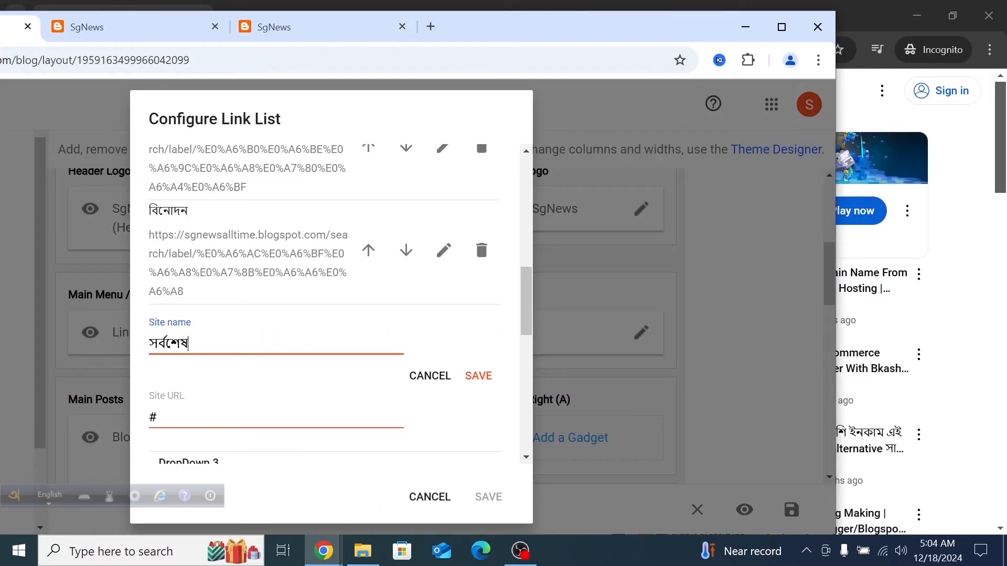
key("Tab")
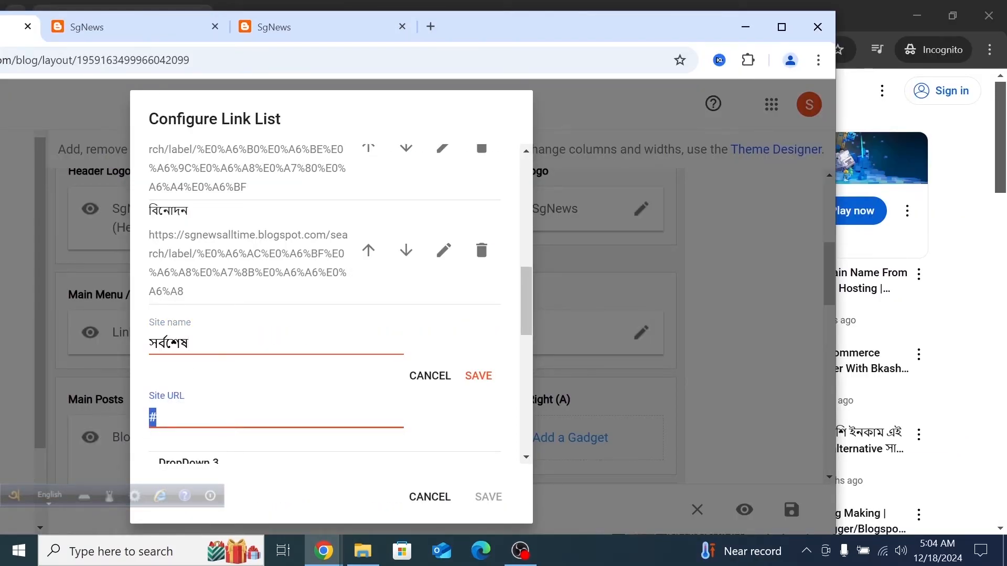
key("BackSpace")
left_click(284, 27)
left_click(321, 76)
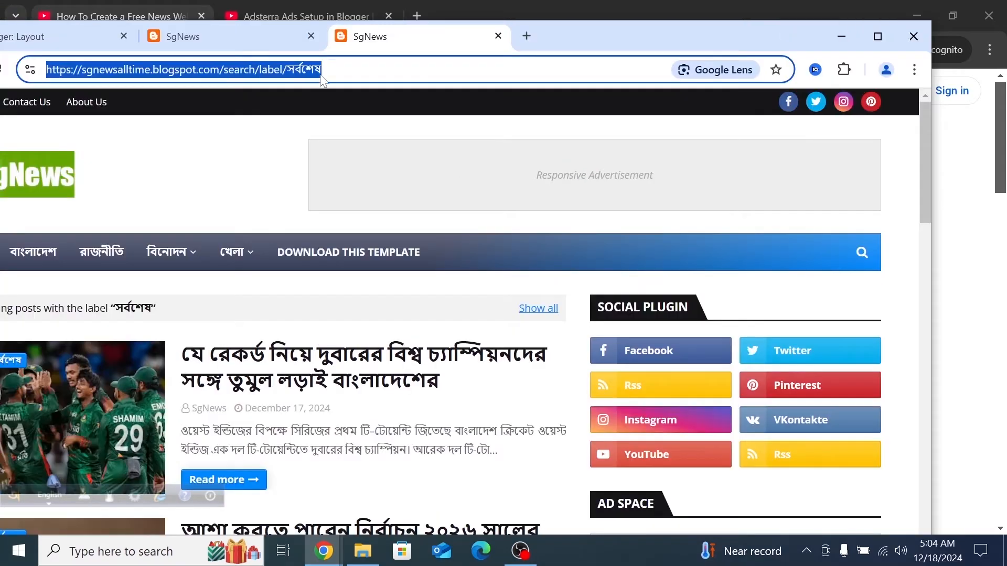
left_click(73, 37)
left_click(878, 37)
type("https://sgnewsalltime.blogspot.com/search/label/%E0%A6%B8%E0%A6%B0%E0%A7%8D%E0%A6%AC%E0%A6%B6%E0%A7%87%E0%A6%B7")
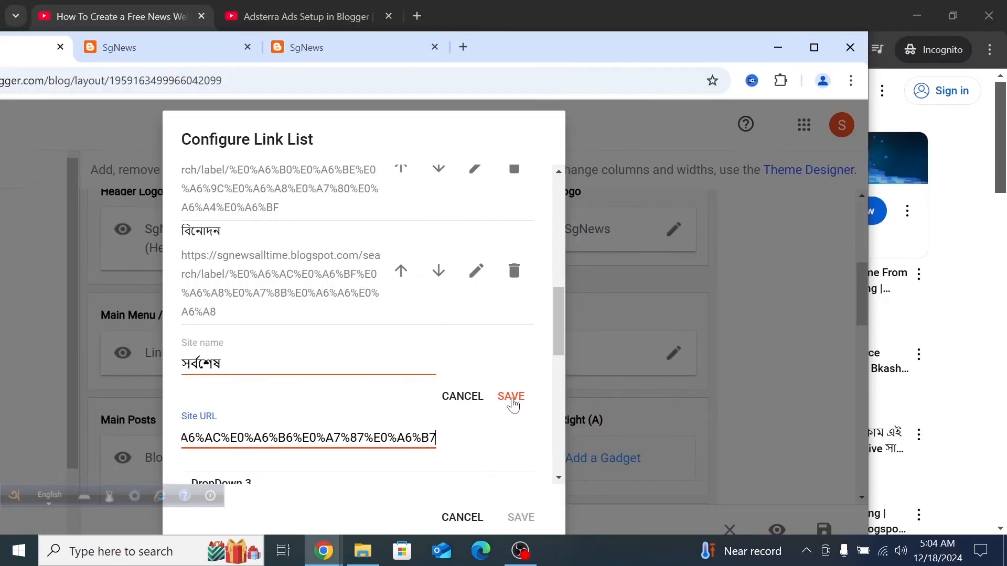
left_click(512, 396)
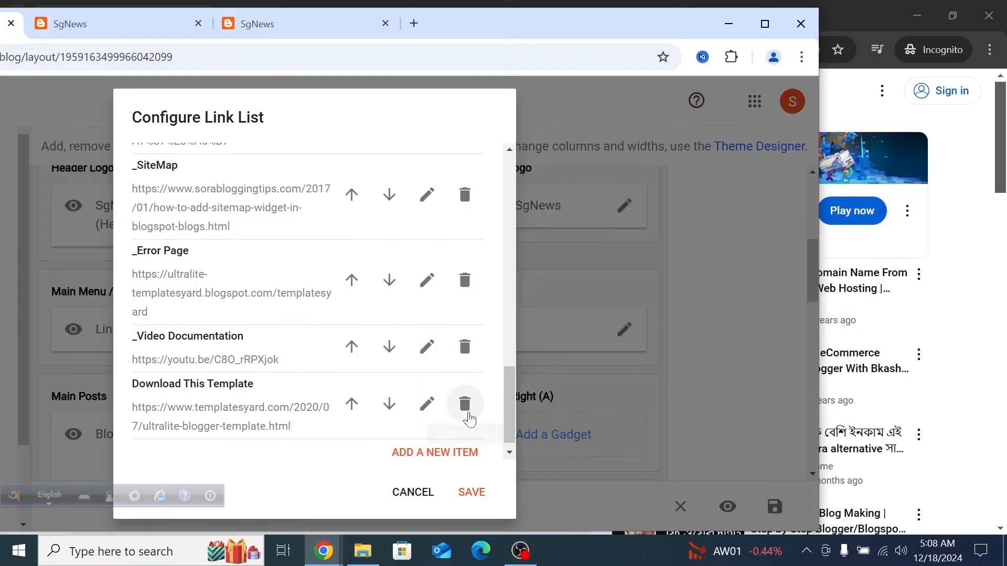
- Delete the Download This Template, _Video Documentation, _Error Page and _SiteMap entries and save the Link List
left_click(464, 408)
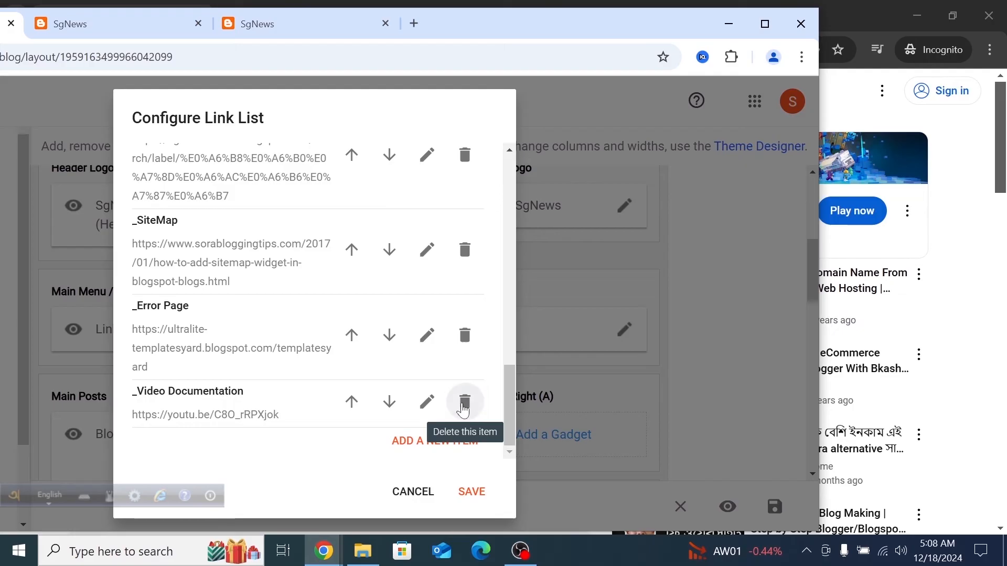
left_click(464, 404)
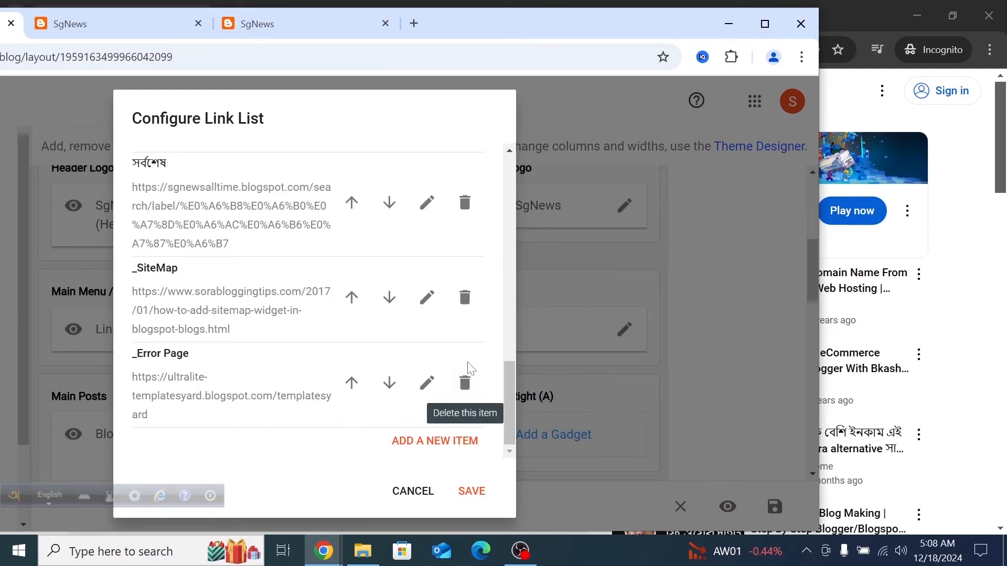
left_click(465, 383)
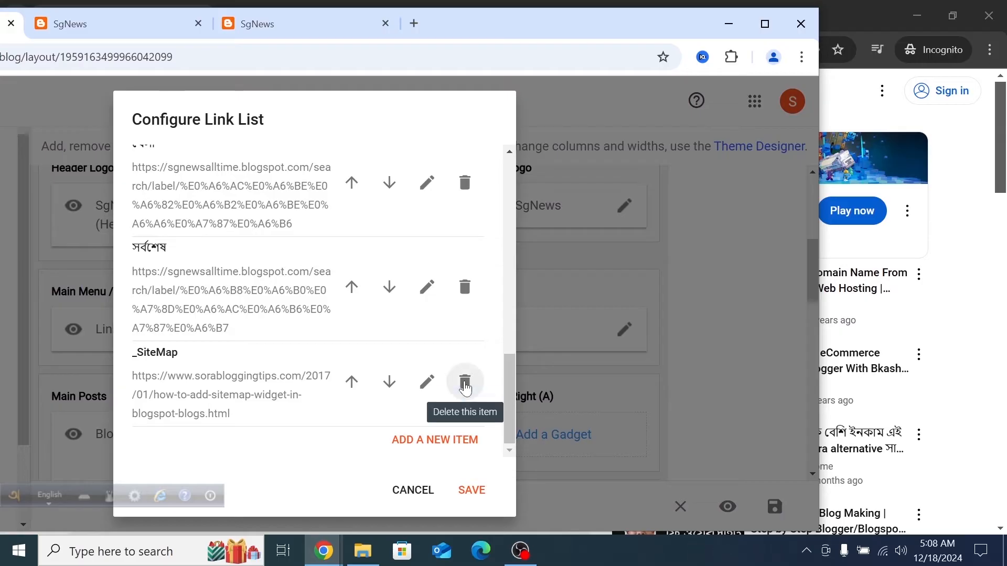
left_click(464, 383)
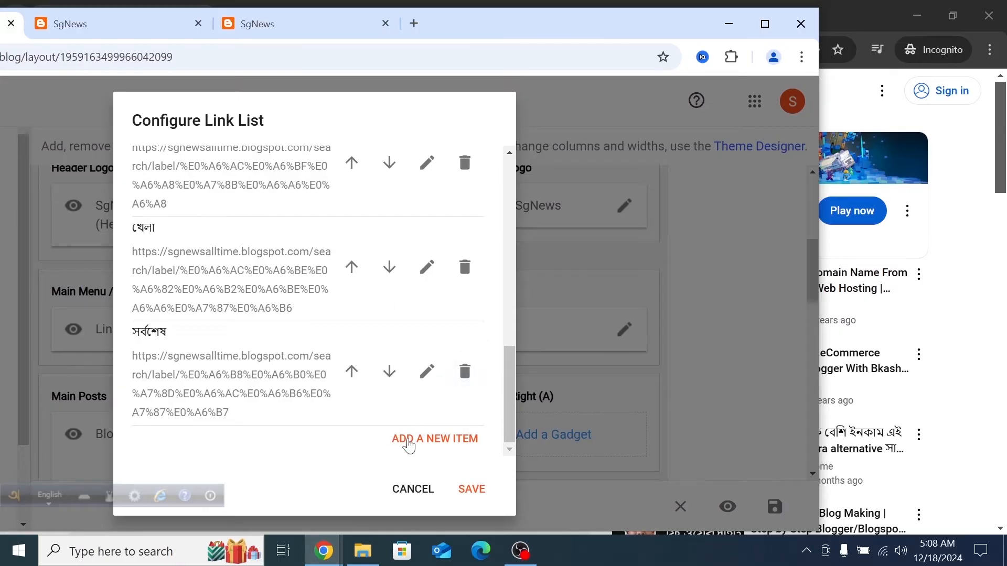
left_click(470, 489)
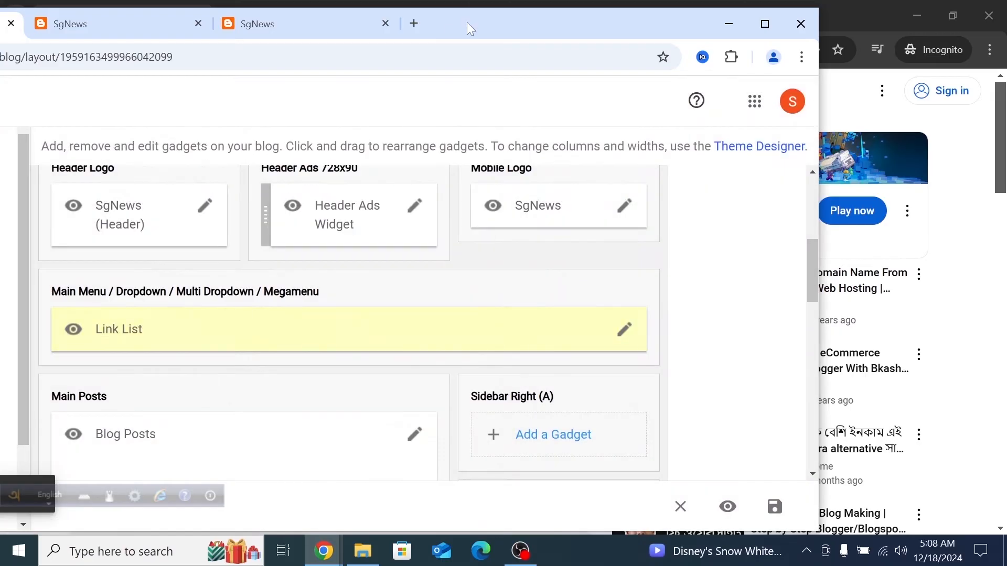
- Reload the live বিনোদন label page and check the entries of the main menu
double_click(467, 22)
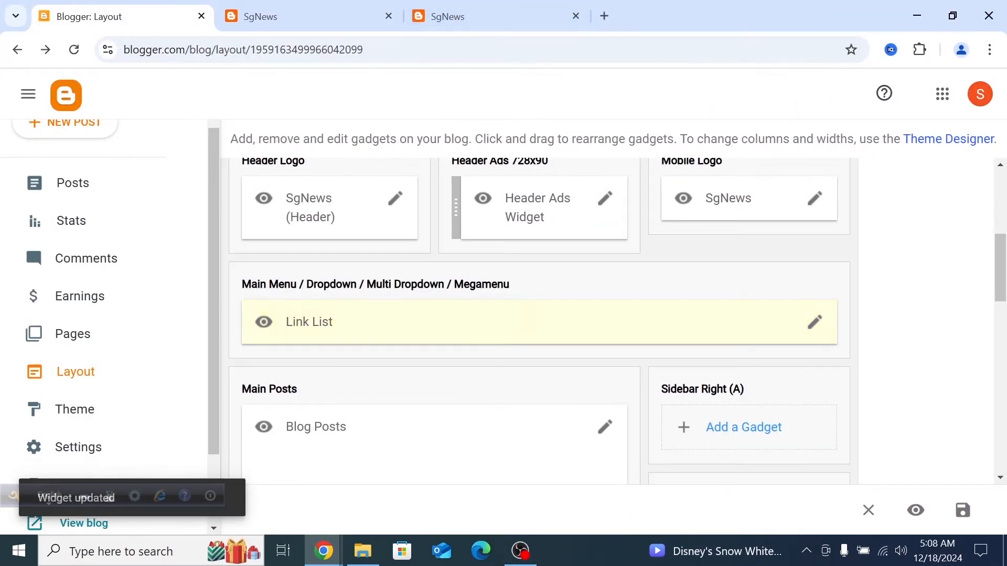
left_click(304, 21)
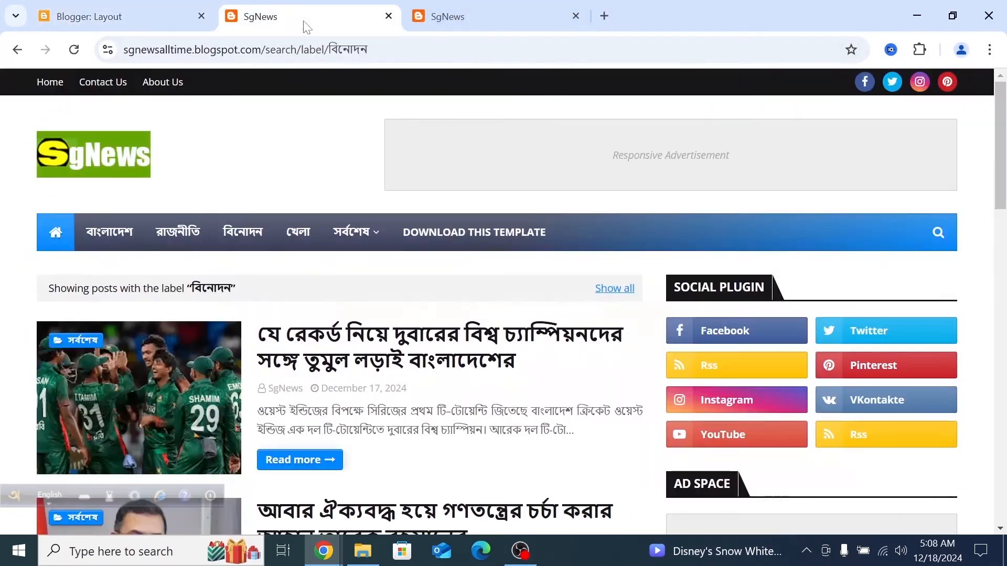
left_click(107, 83)
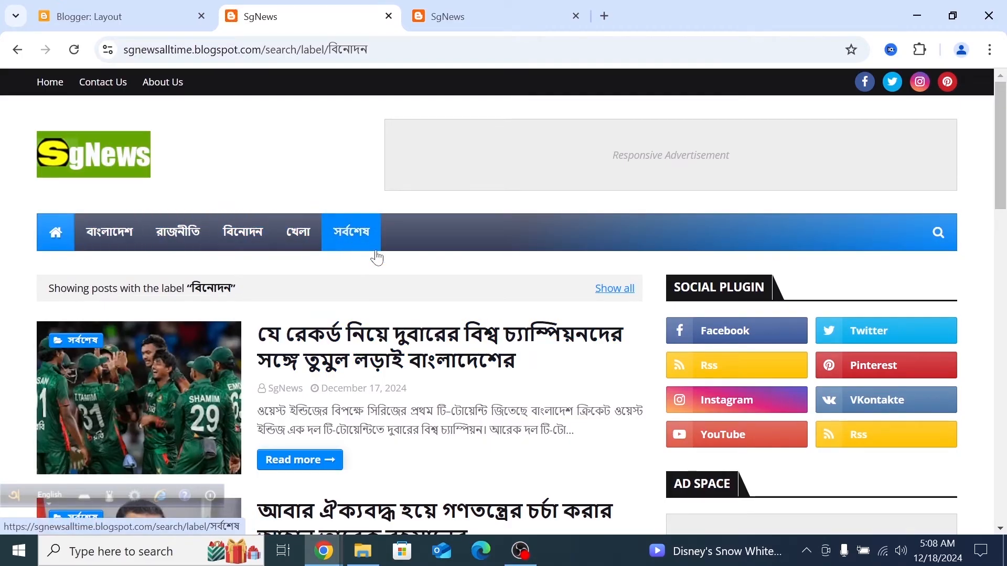
- Reopen the main menu's Link List and start a new blank item below the সর্বশেষ entry
left_click(124, 17)
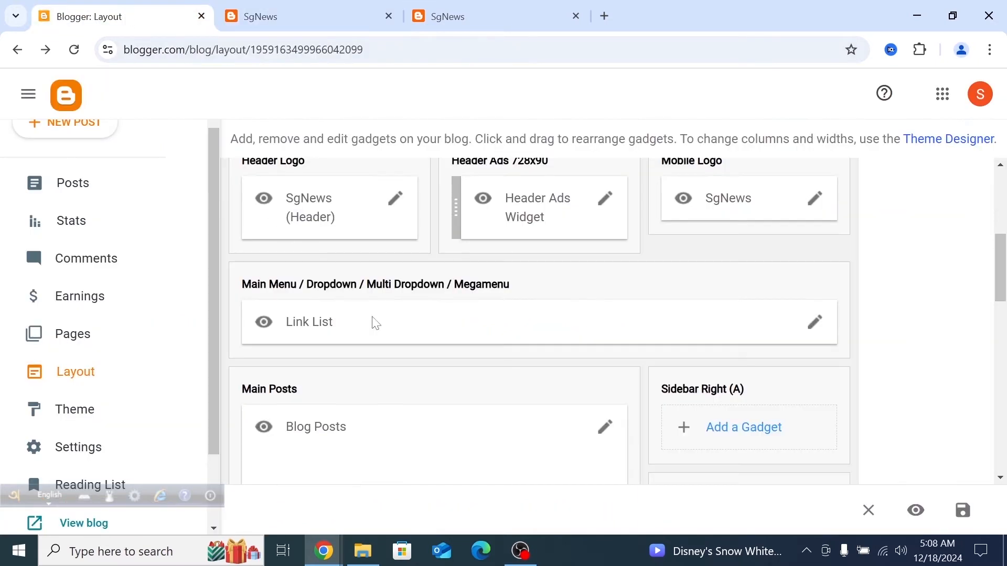
double_click(618, 21)
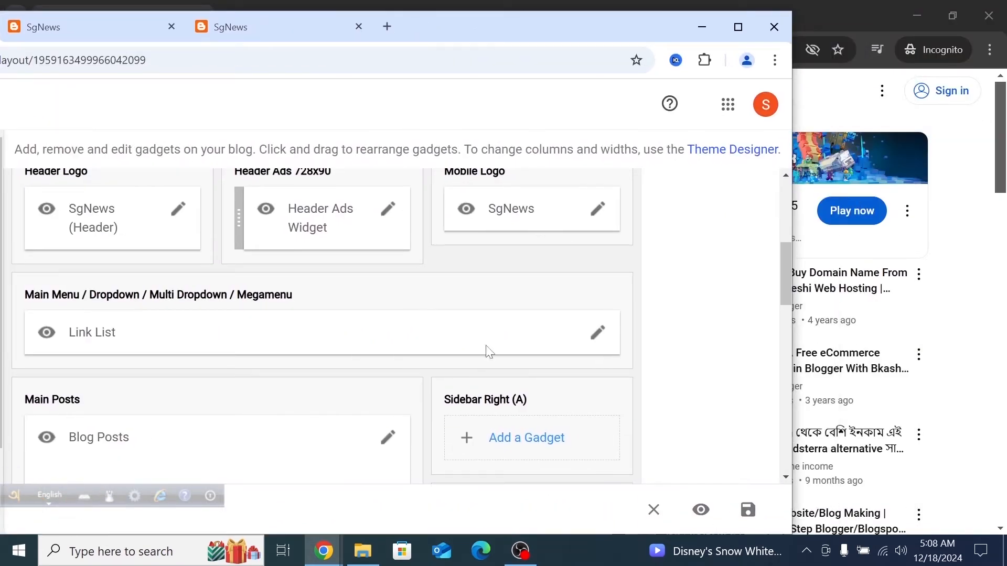
left_click(596, 333)
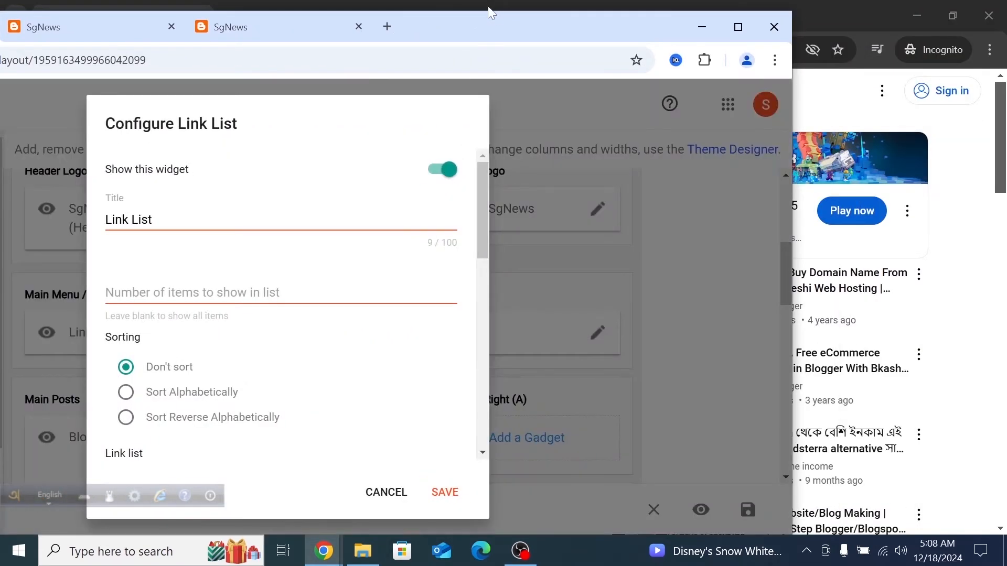
double_click(468, 30)
scroll(479, 400, "down", 5)
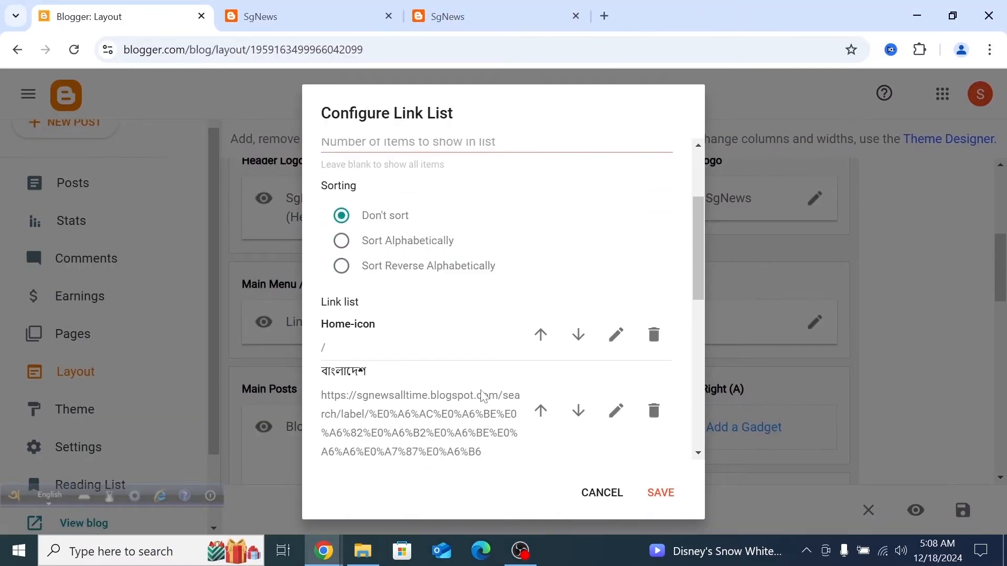
scroll(483, 397, "down", 5)
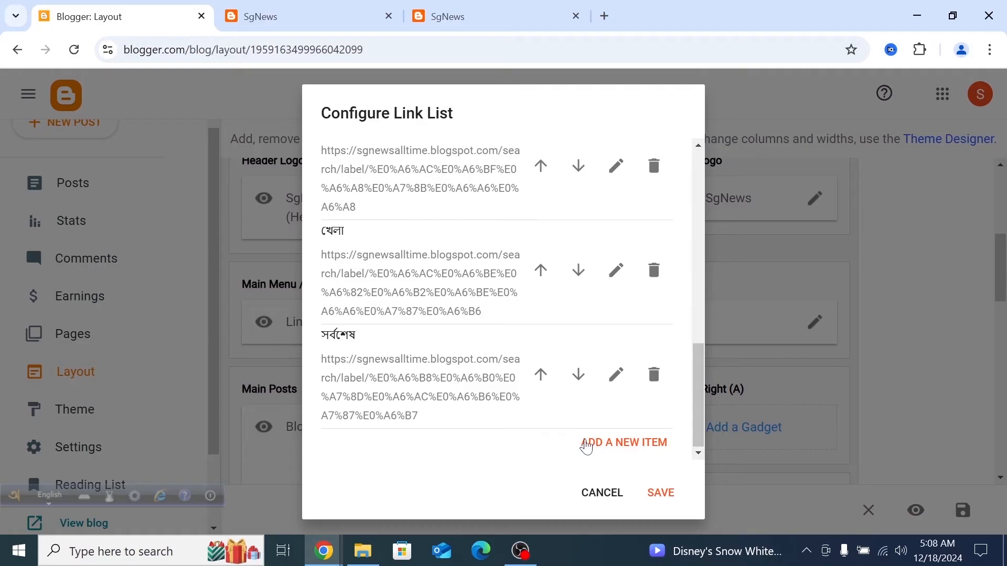
left_click(599, 447)
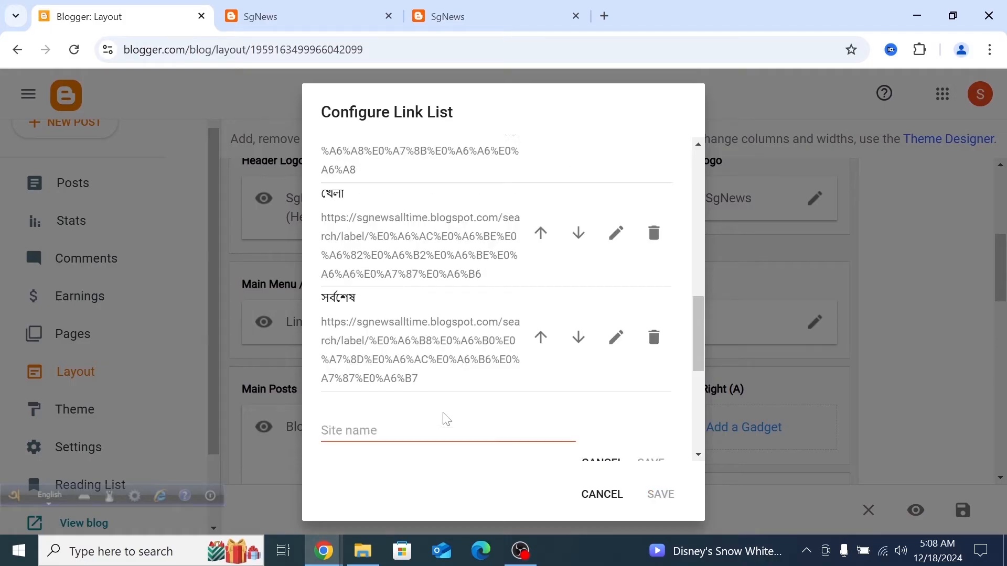
left_click(370, 261)
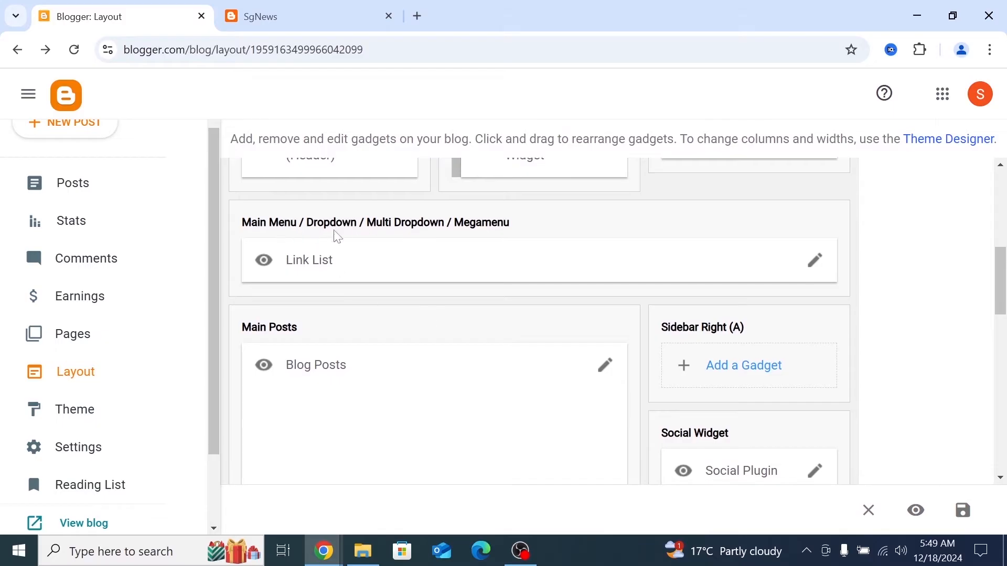
- Open the settings of the Blog Posts gadget under Main Posts and select the number of posts on the main page for editing
scroll(409, 314, "down", 2)
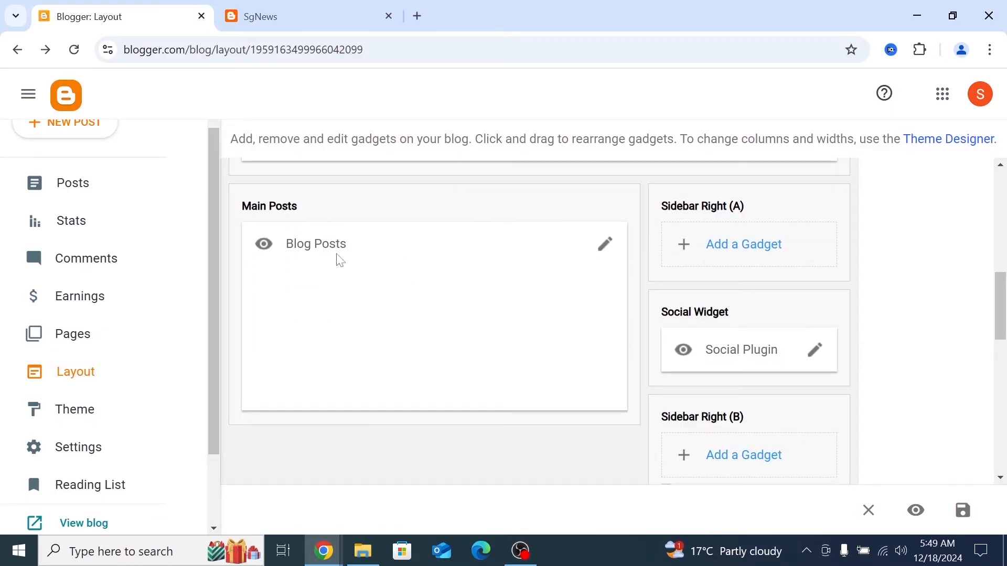
scroll(341, 261, "up", 1)
mouse_move(515, 20)
left_mouse_down()
mouse_move(346, 8)
mouse_move(372, 23)
mouse_move(393, 13)
left_mouse_up()
left_click(435, 283)
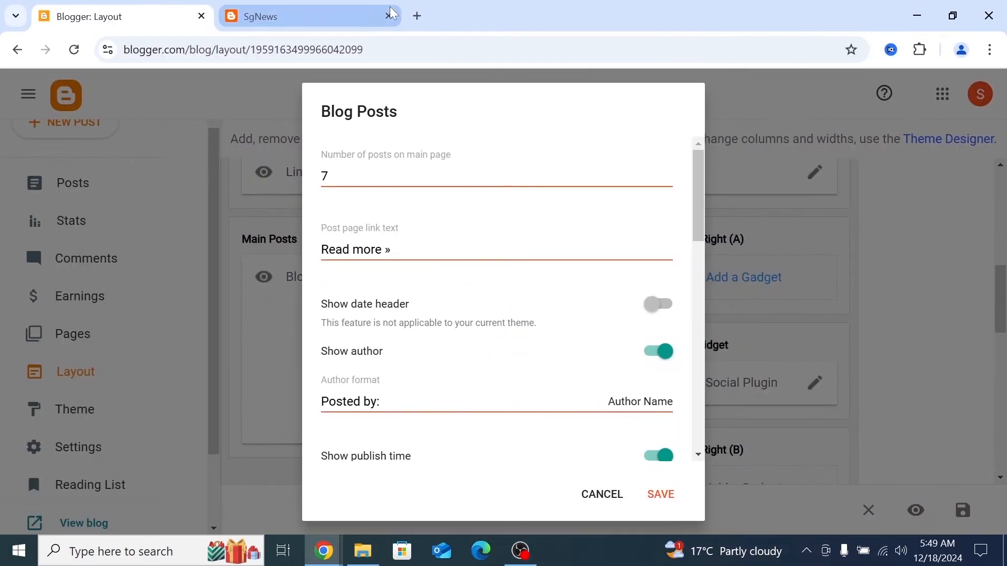
left_click(336, 177)
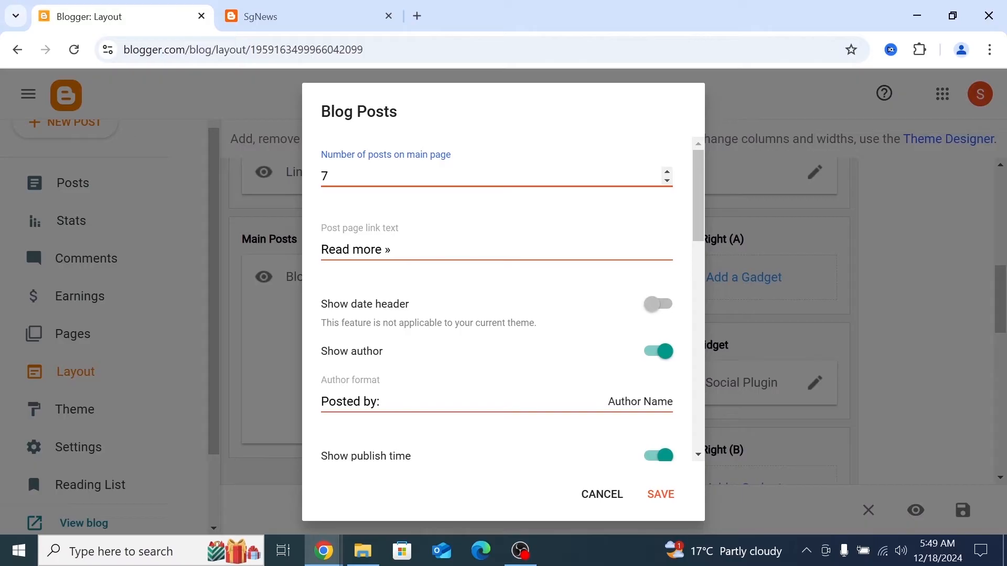
- Examine the post list on the live home page and the header details of the post opened in its own tab
left_click(295, 11)
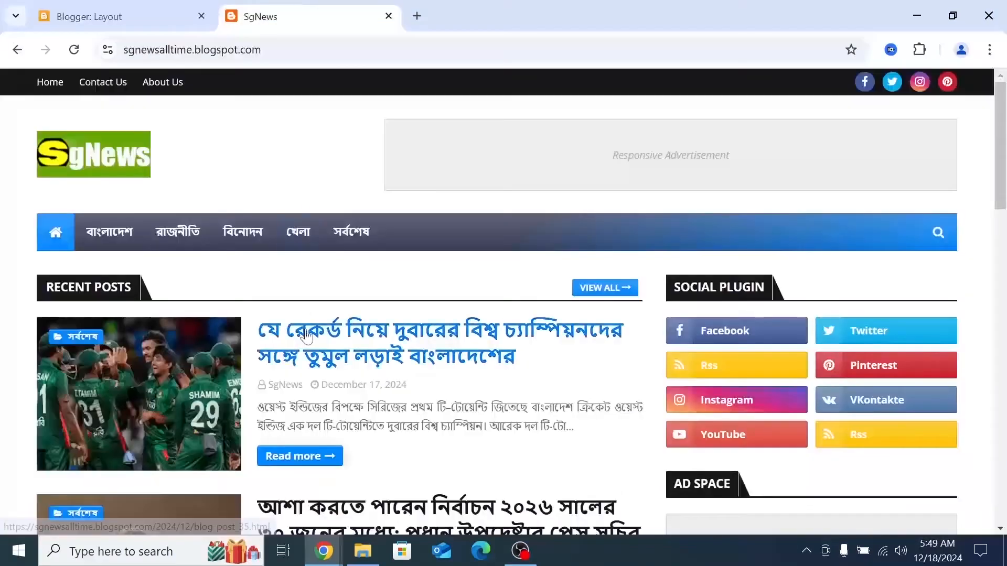
scroll(307, 334, "down", 3)
scroll(308, 334, "down", 10)
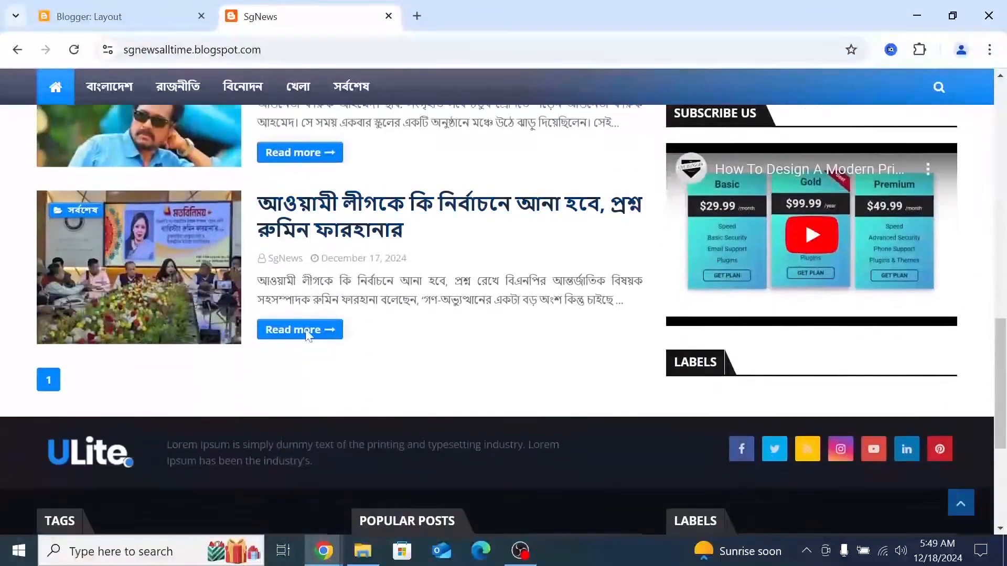
scroll(307, 334, "up", 6)
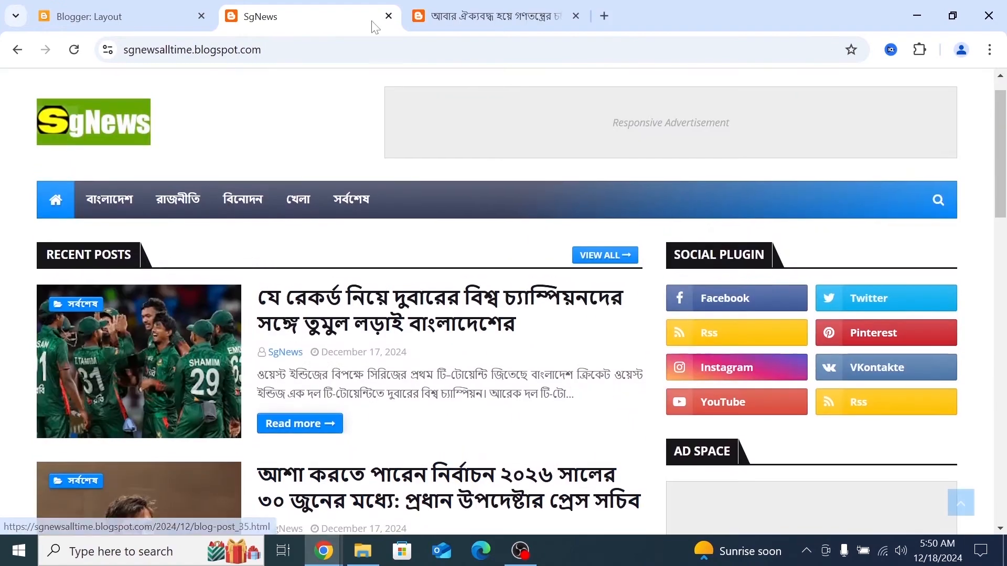
left_click(429, 17)
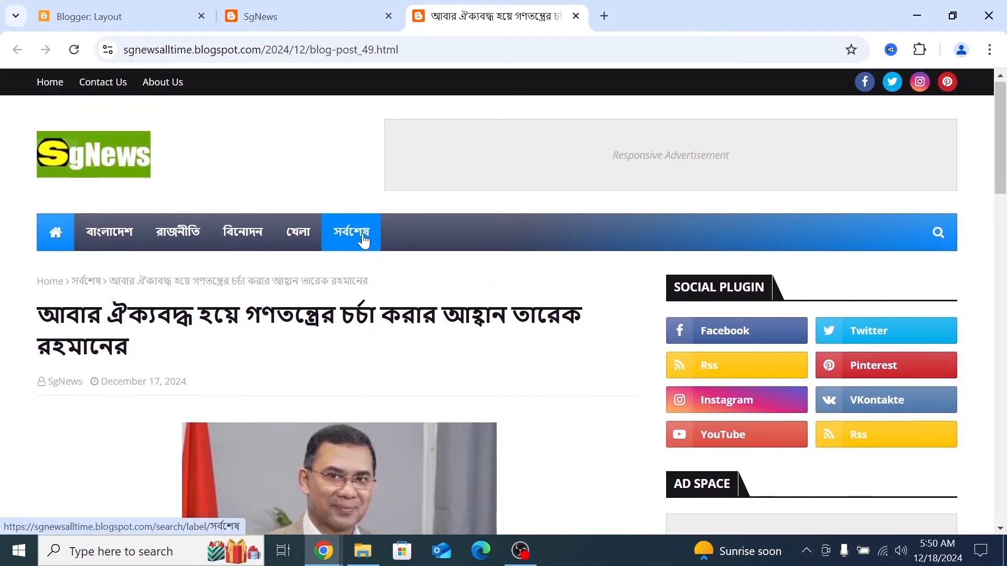
- Save the Blog Posts gadget with author format SgNews, an empty publish time prefix, and comment count and labels shown
left_click(126, 15)
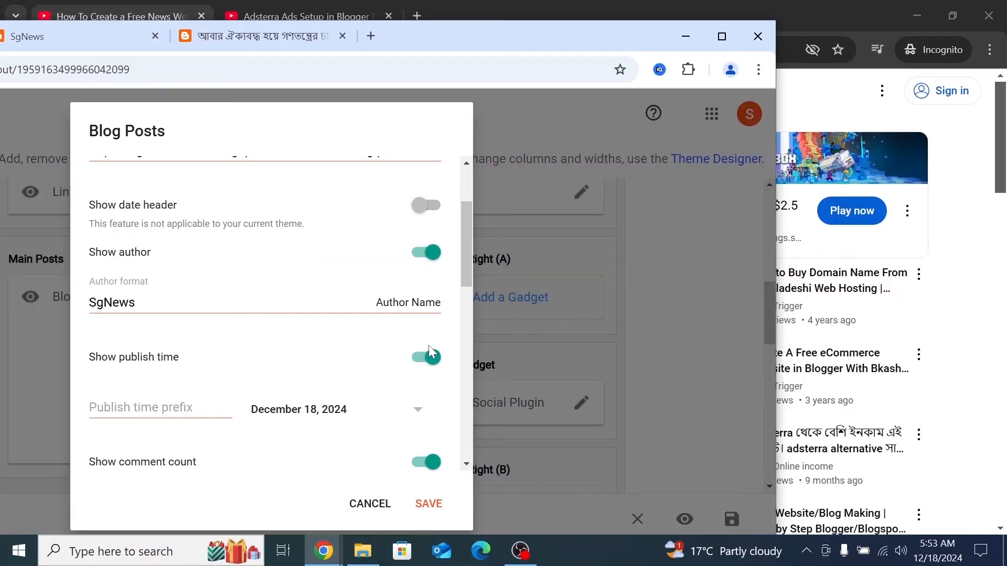
scroll(403, 473, "down", 3)
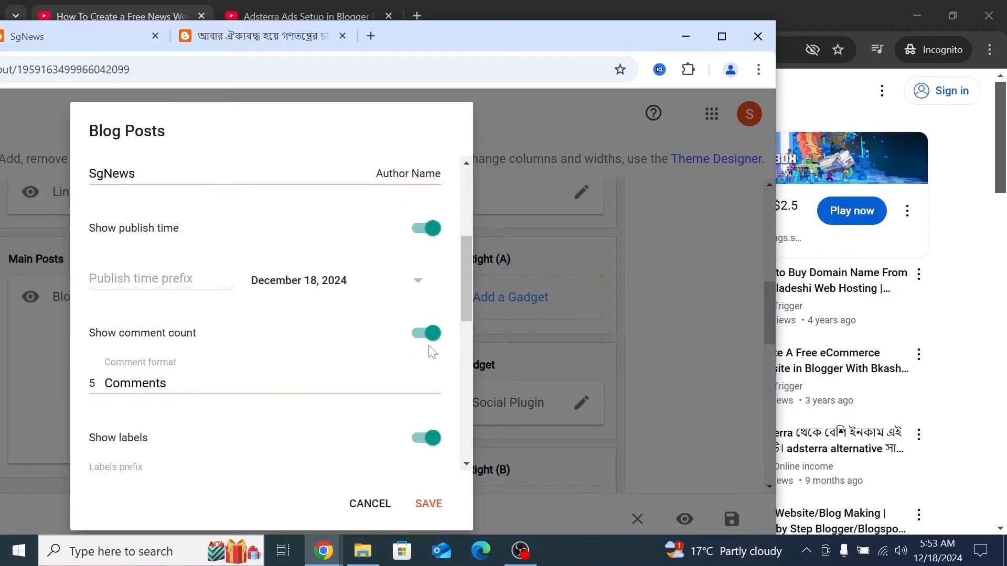
left_click(423, 502)
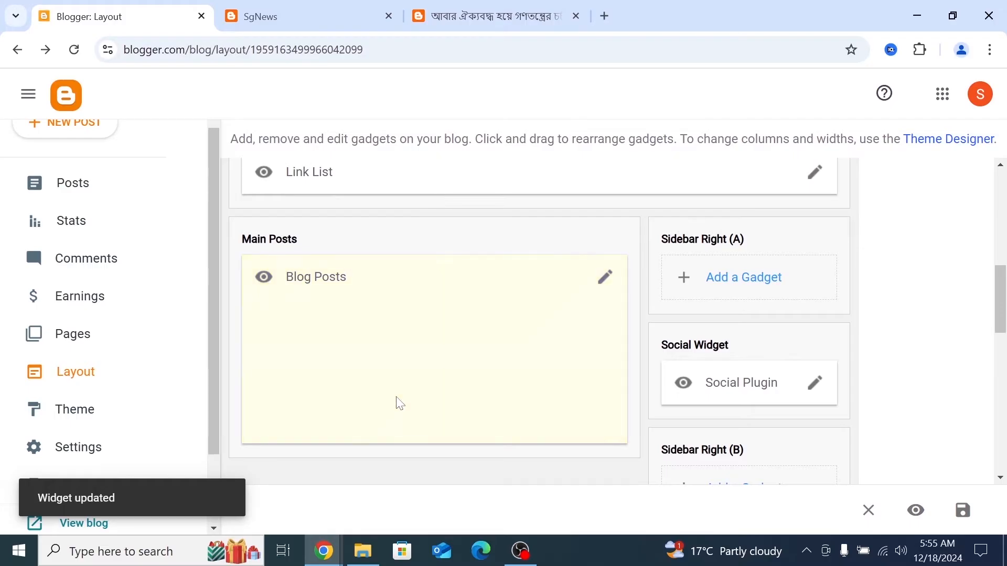
- Reload the live home page and check the author lines and read-more link text in the recent posts
left_click(275, 16)
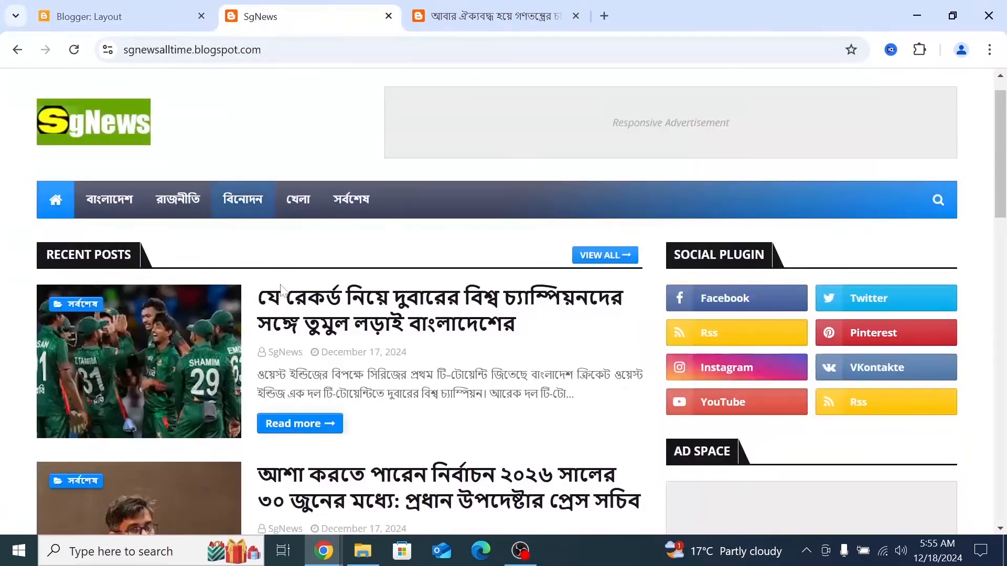
scroll(336, 299, "down", 6)
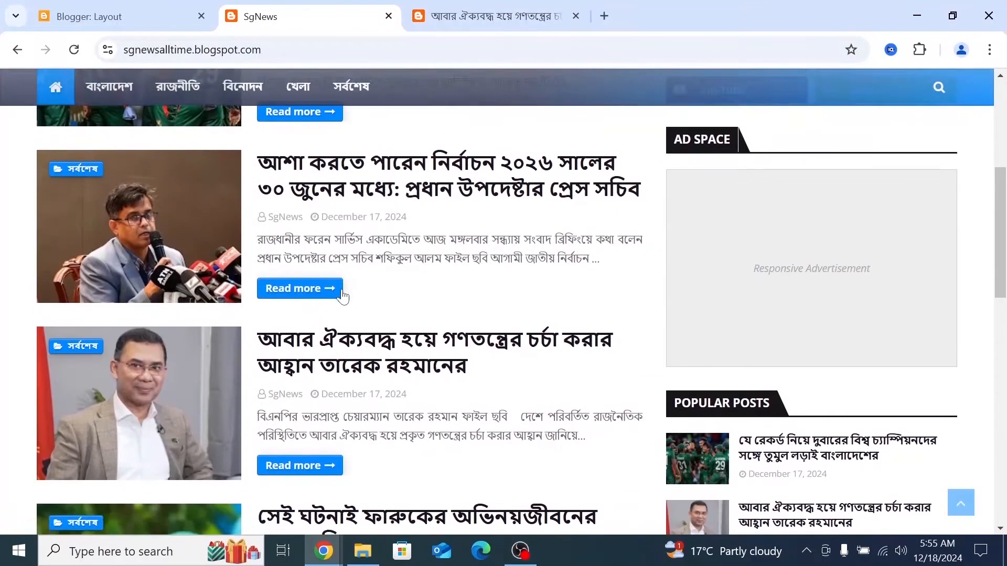
scroll(342, 296, "up", 6)
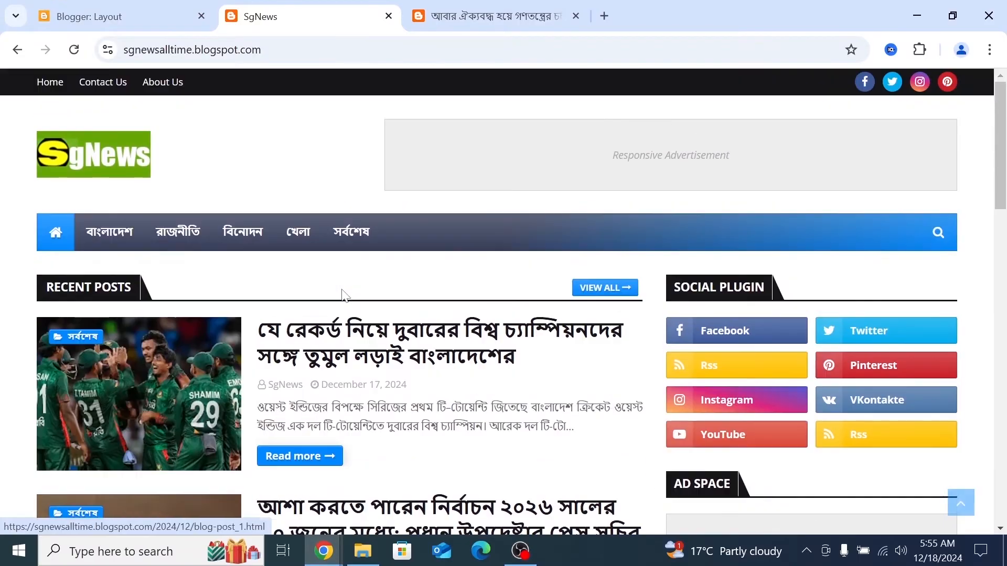
left_click(75, 49)
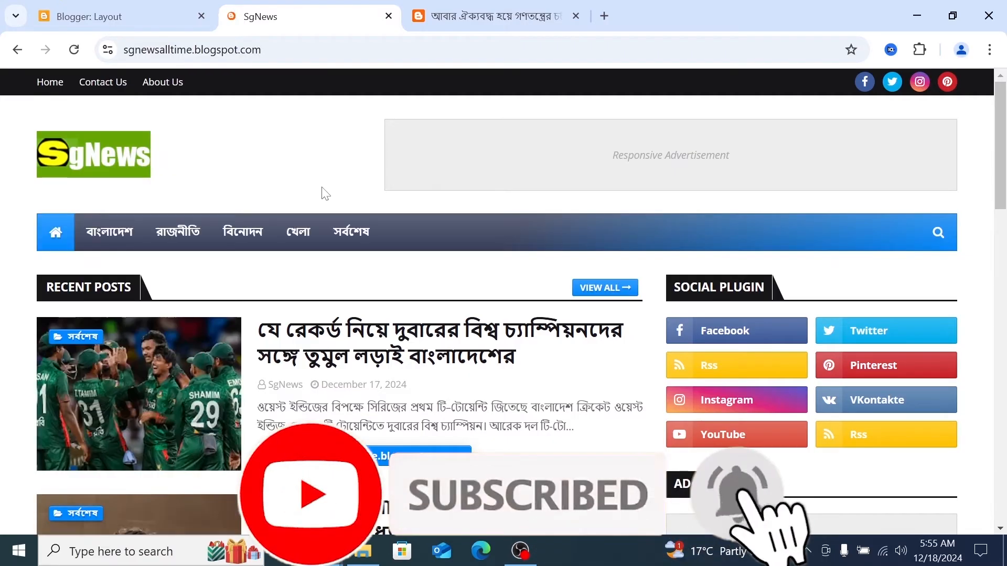
scroll(342, 291, "down", 5)
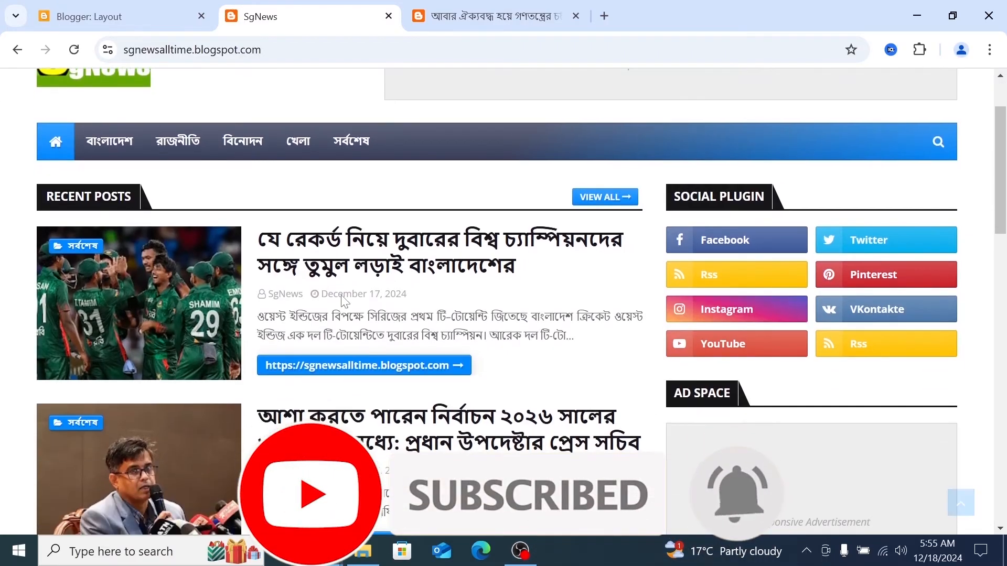
- Look through the recent posts on the live home page and the full post listing, and return to the home page
scroll(342, 302, "down", 3)
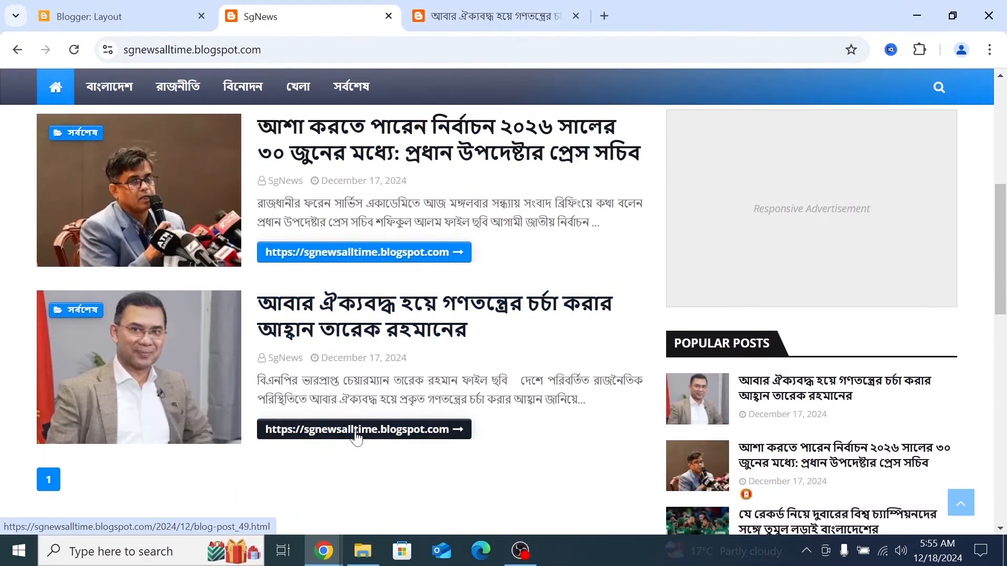
scroll(351, 416, "up", 8)
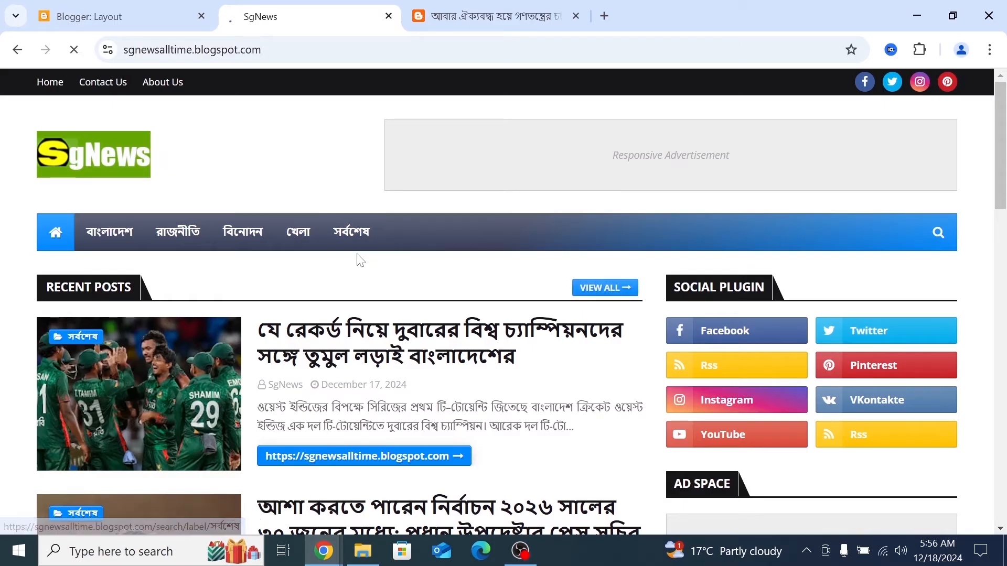
scroll(273, 252, "down", 8)
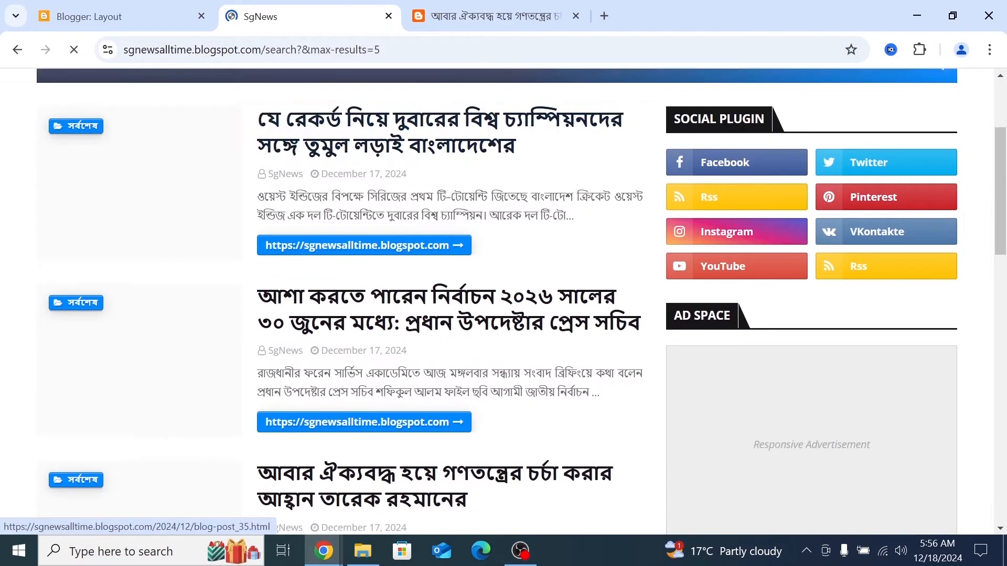
scroll(311, 309, "down", 5)
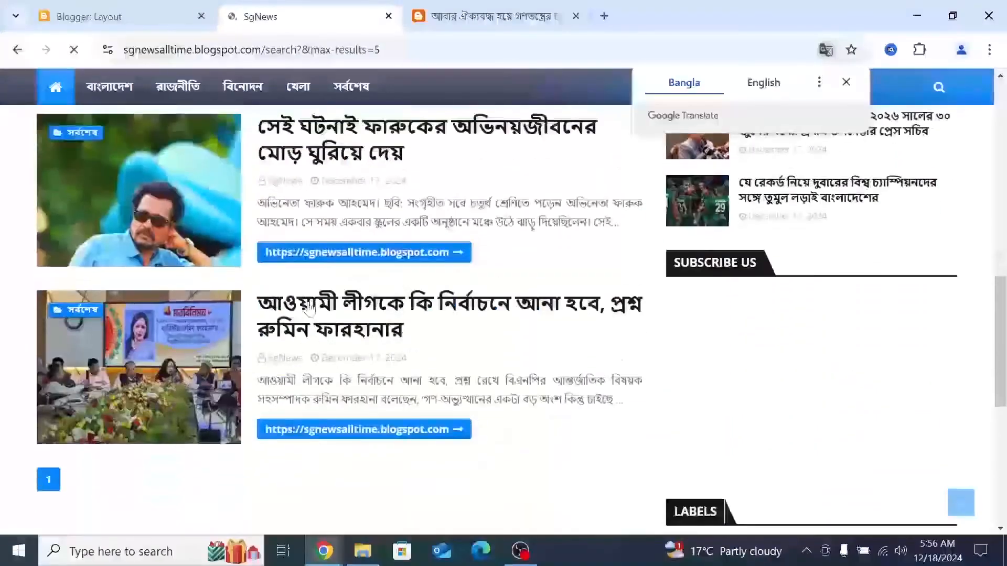
scroll(310, 308, "up", 12)
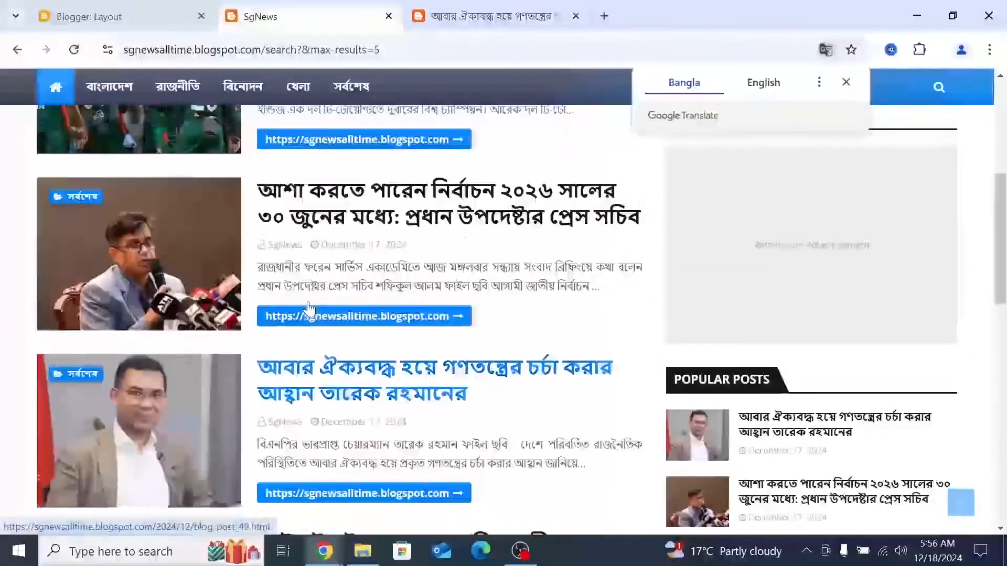
key("alt+Left")
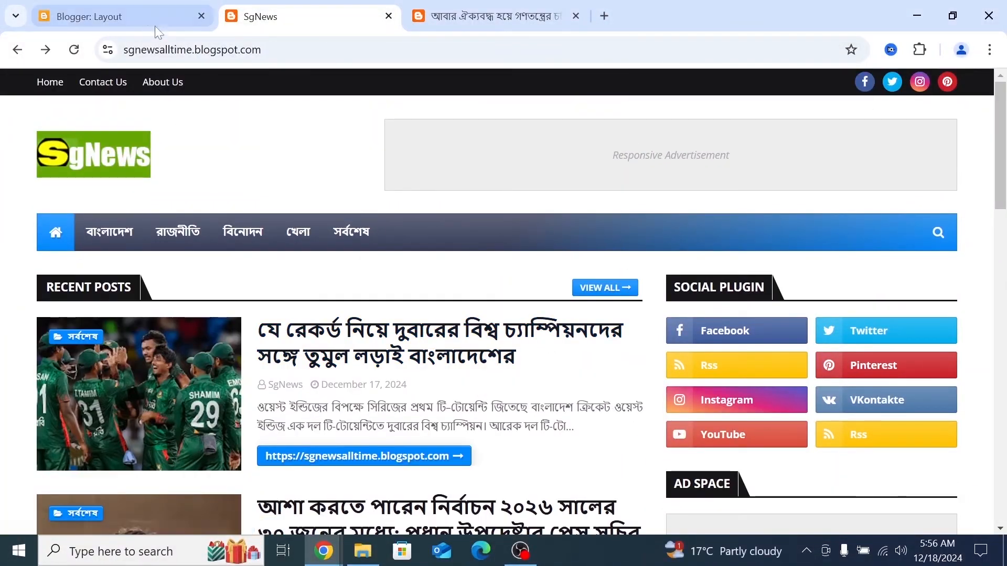
- Set the number of posts on the main page to 7 in the Blog Posts gadget and save it
left_click(142, 16)
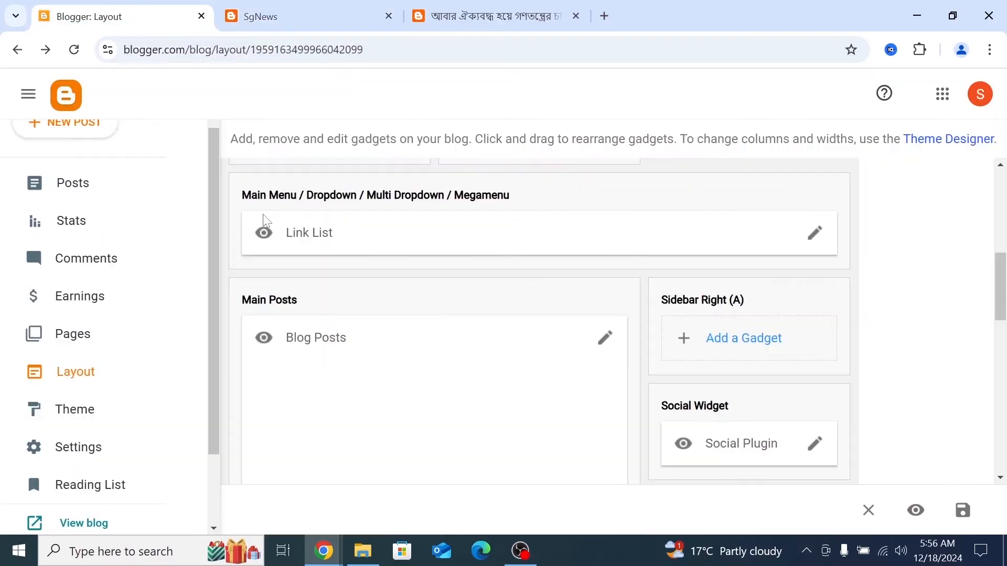
left_click_drag(613, 23, 414, 63)
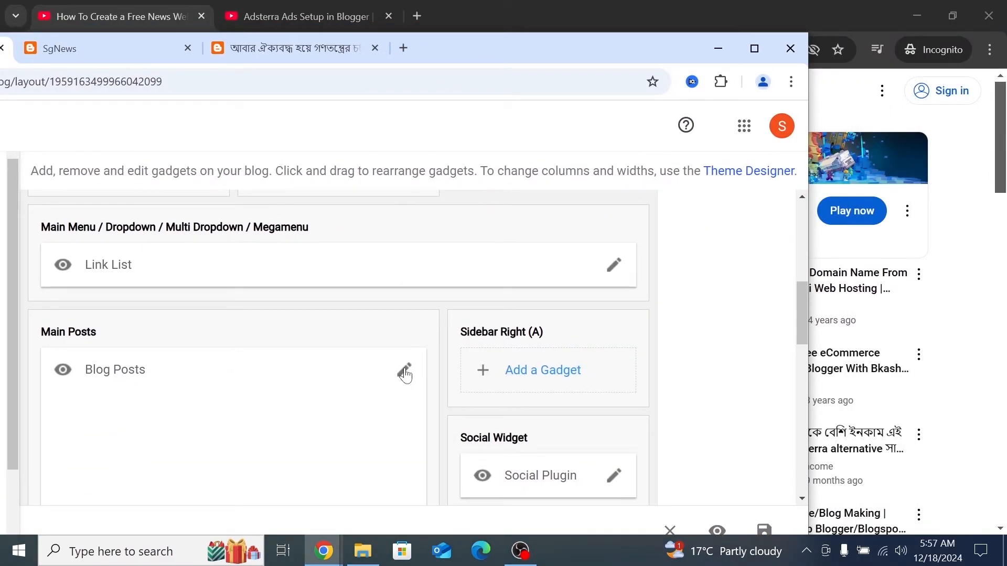
left_click(404, 372)
double_click(439, 55)
double_click(322, 175)
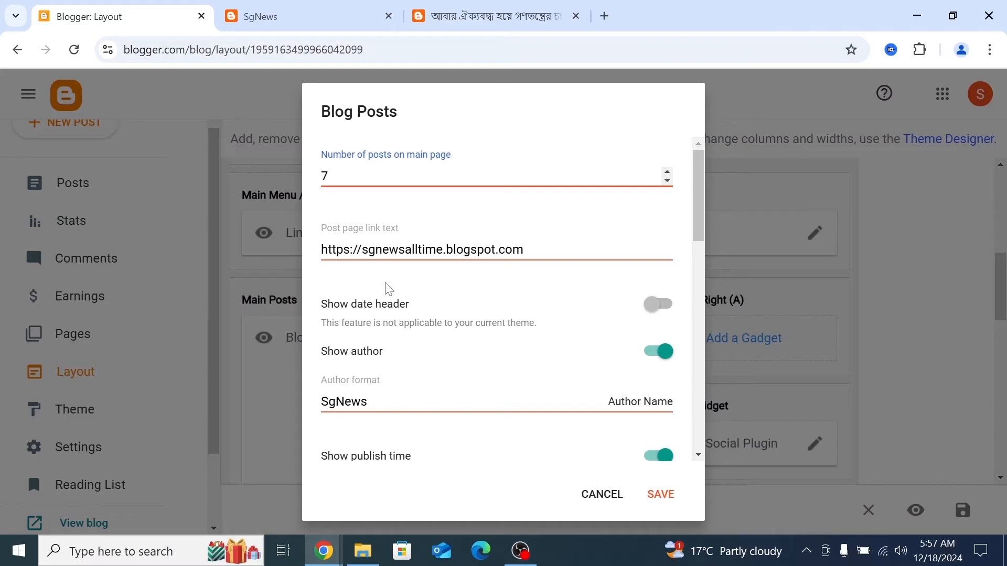
left_click_drag(618, 24, 334, 48)
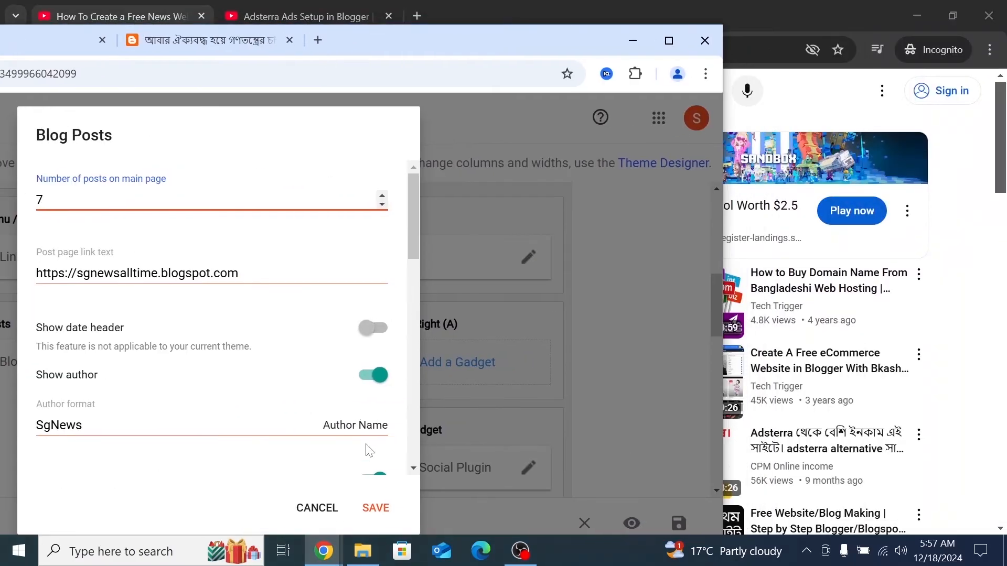
left_click(370, 513)
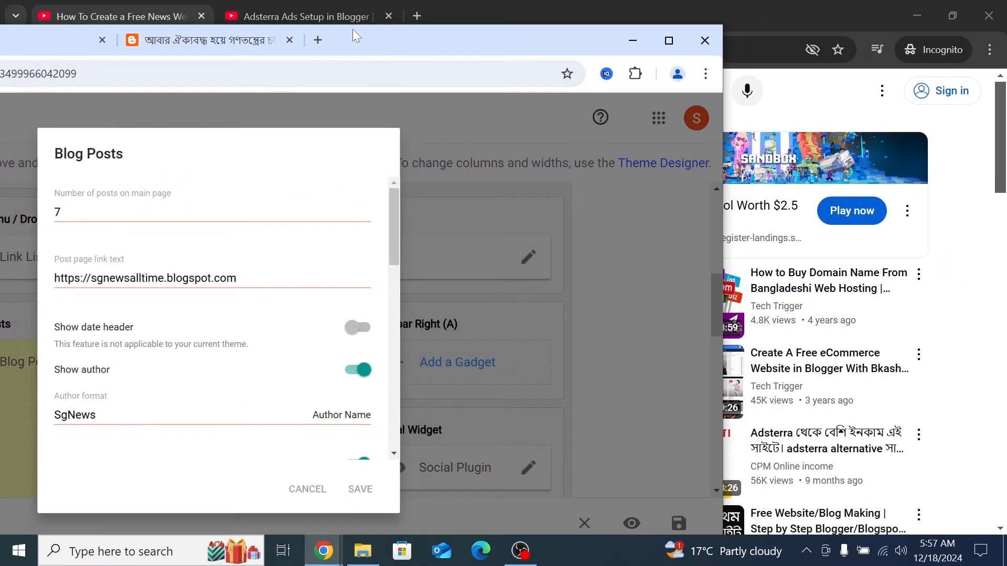
left_click_drag(352, 29, 360, 1)
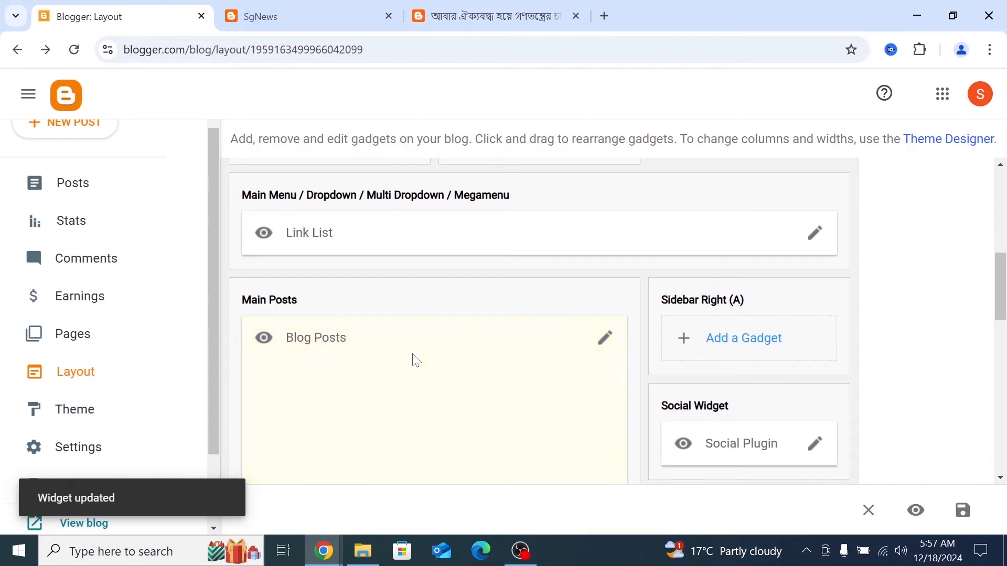
- Reload the live home page and check how many recent posts it lists
left_click(329, 9)
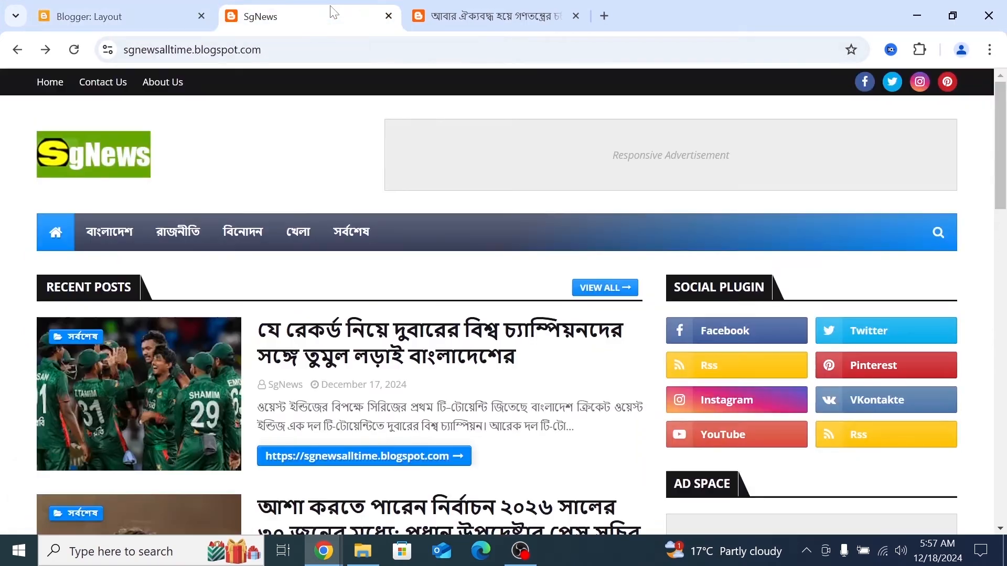
left_click(75, 48)
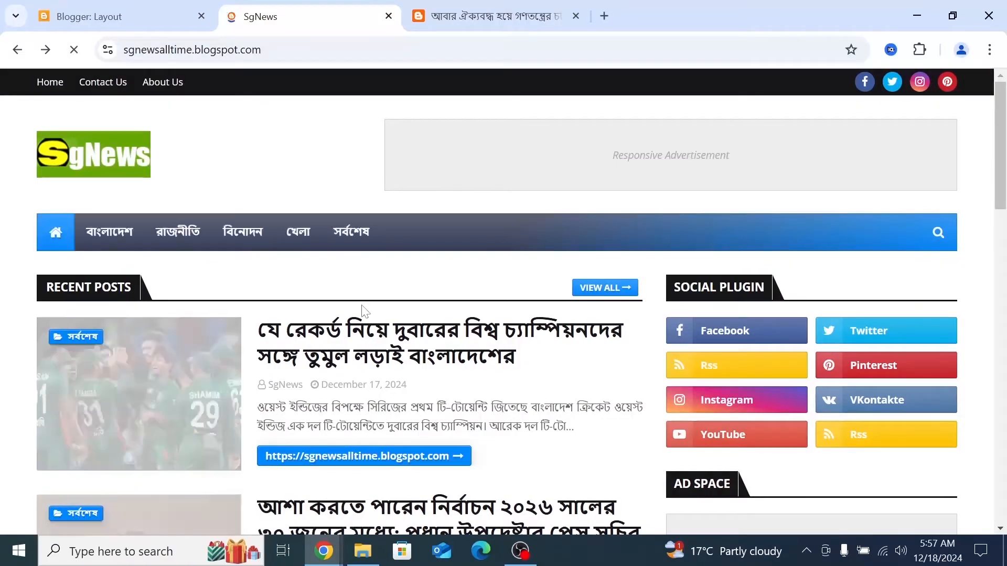
scroll(365, 320, "down", 7)
scroll(360, 322, "down", 12)
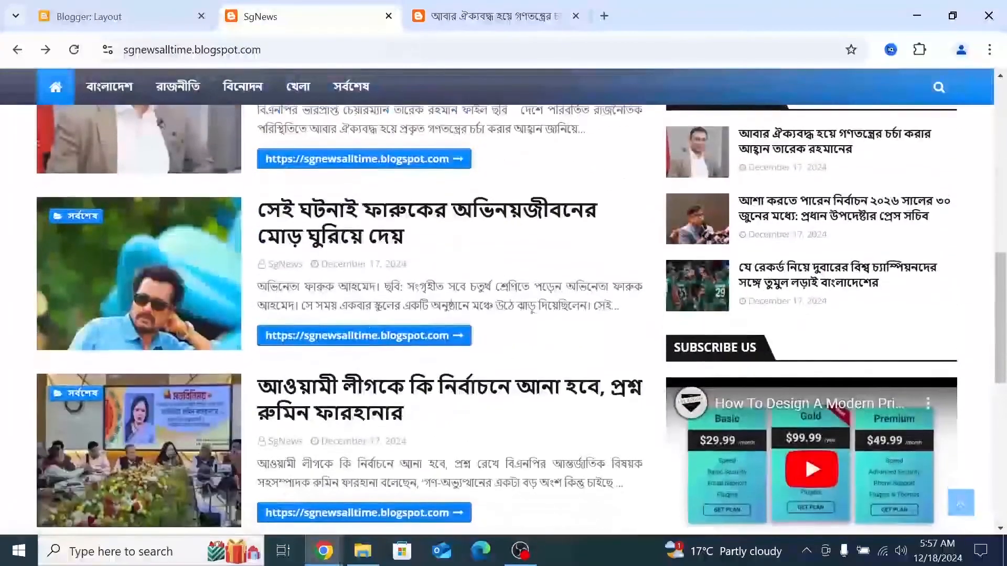
scroll(273, 272, "up", 18)
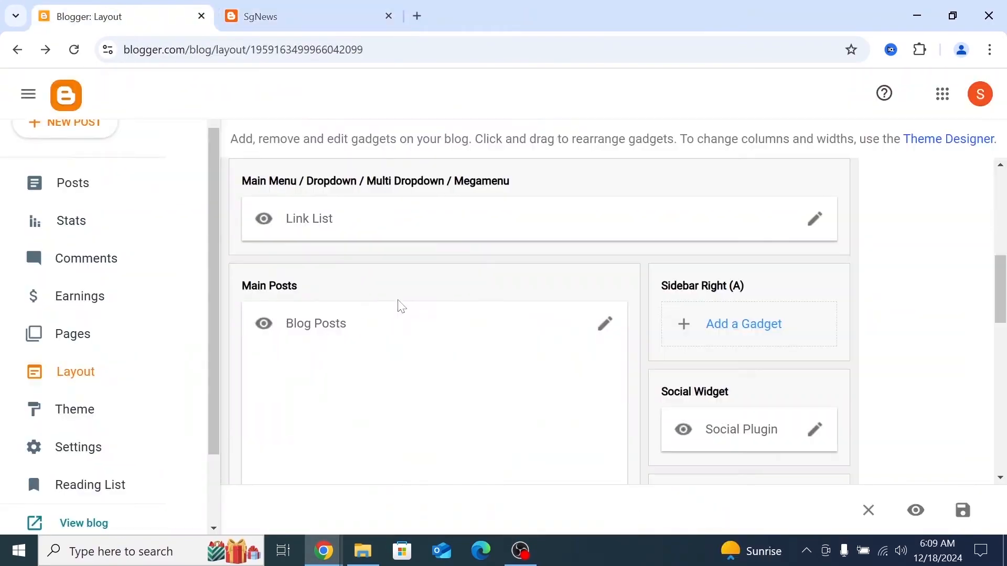
- Open the gadget list for Sidebar Right (A) in the layout and review the available gadget types
scroll(398, 304, "up", 1)
scroll(389, 281, "down", 2)
scroll(393, 281, "up", 1)
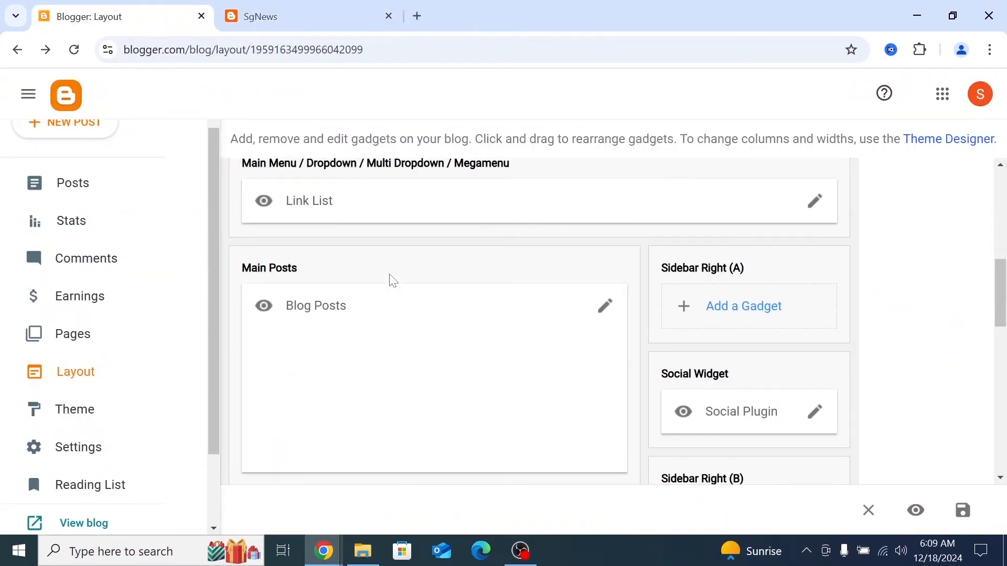
double_click(481, 30)
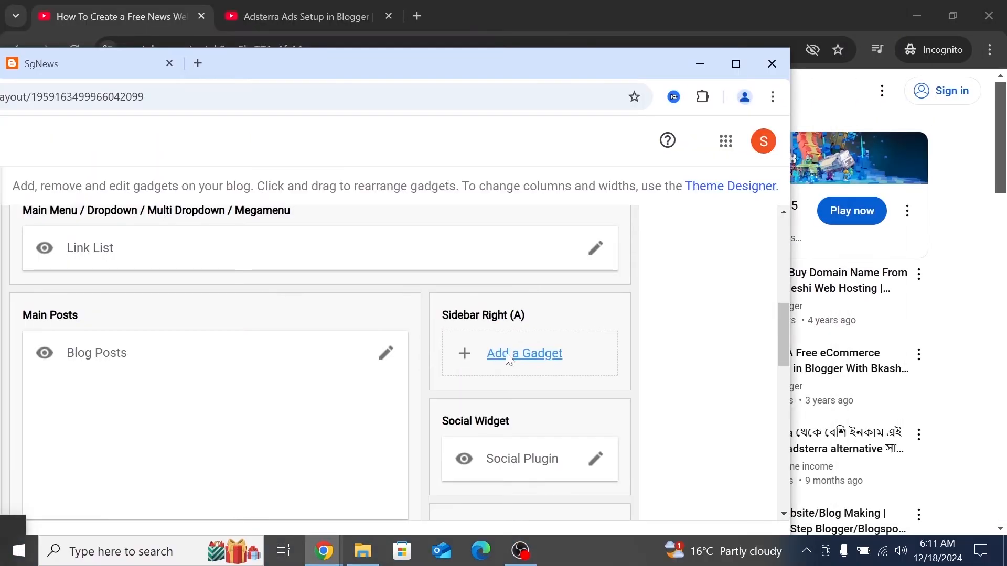
left_click(516, 353)
double_click(384, 67)
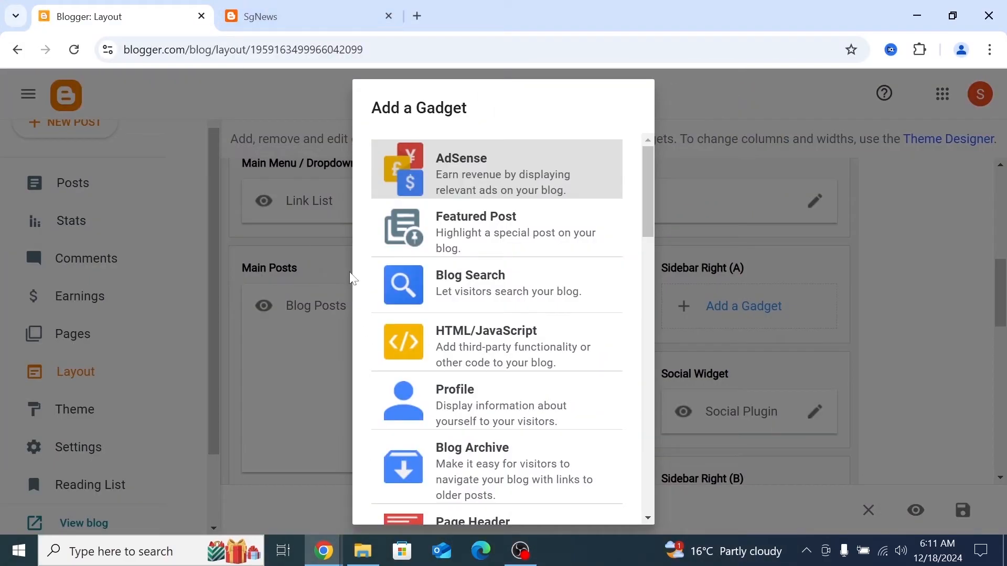
scroll(452, 398, "down", 4)
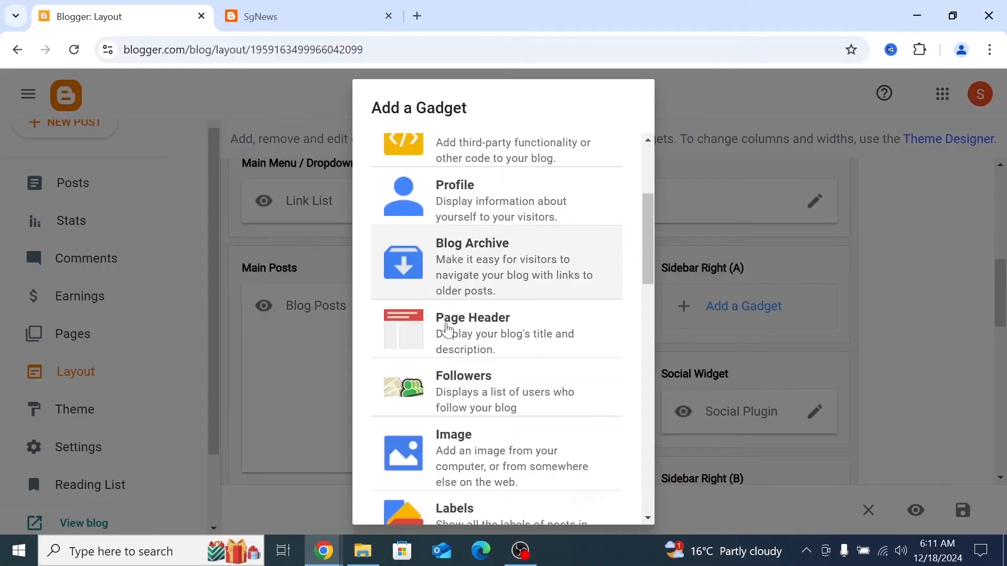
scroll(445, 330, "up", 4)
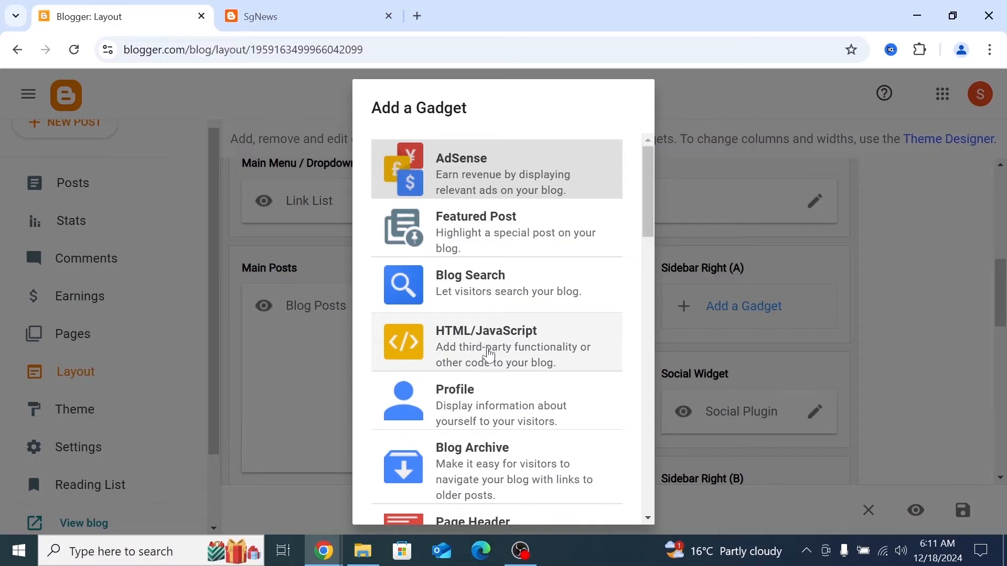
scroll(489, 356, "down", 2)
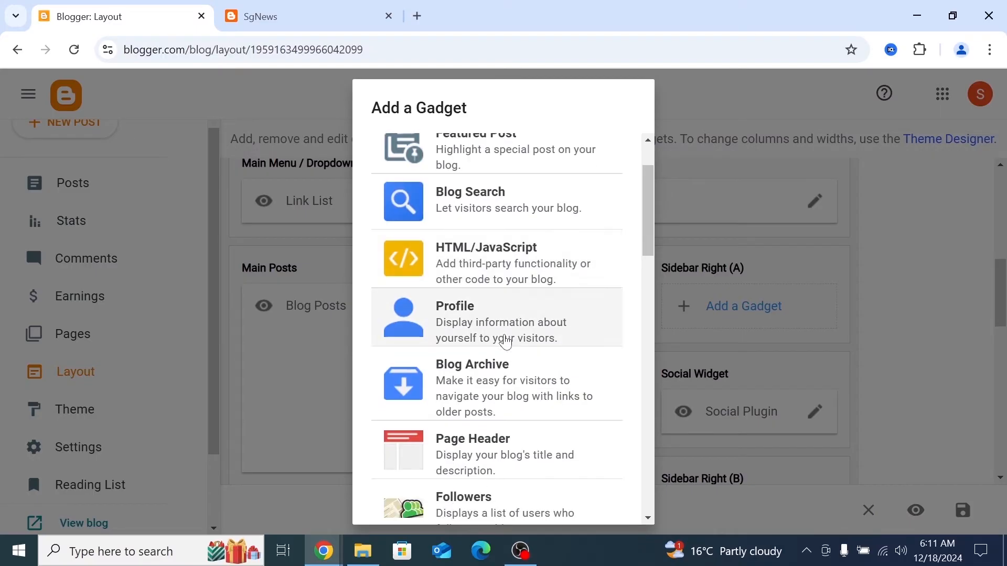
- Open the HTML/JavaScript gadget form, look at its title and content fields, and cancel without adding the gadget
left_click(480, 273)
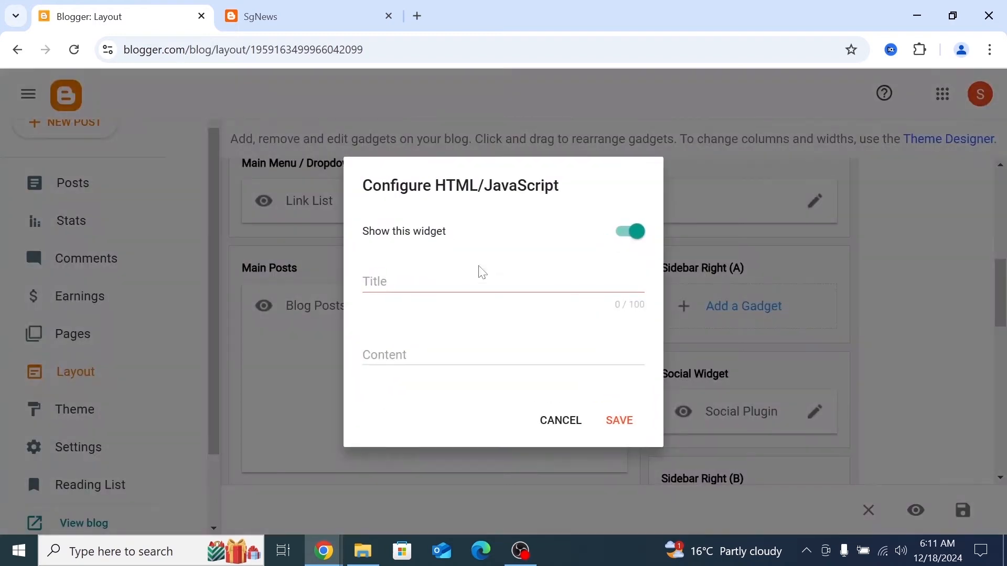
left_click(424, 282)
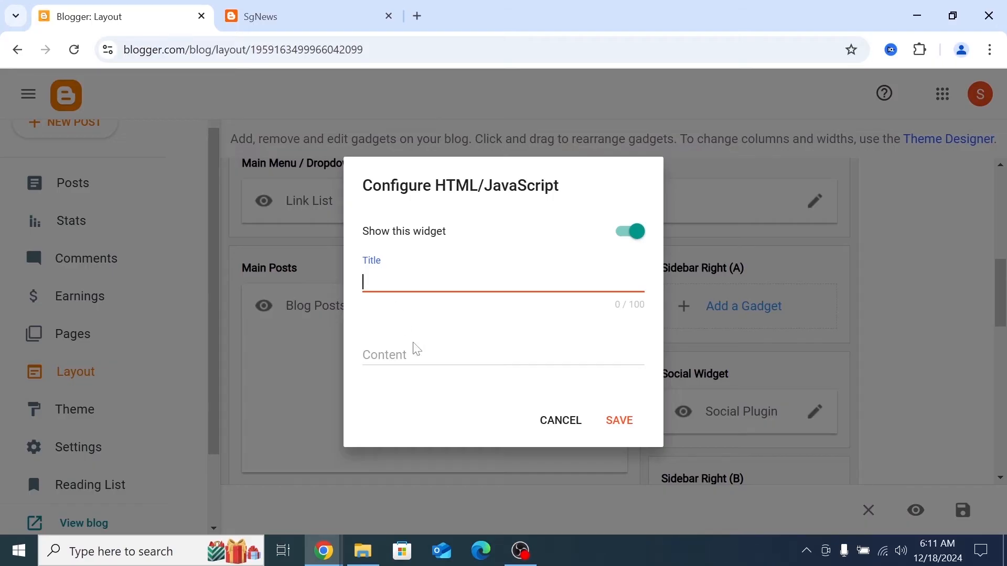
left_click(417, 355)
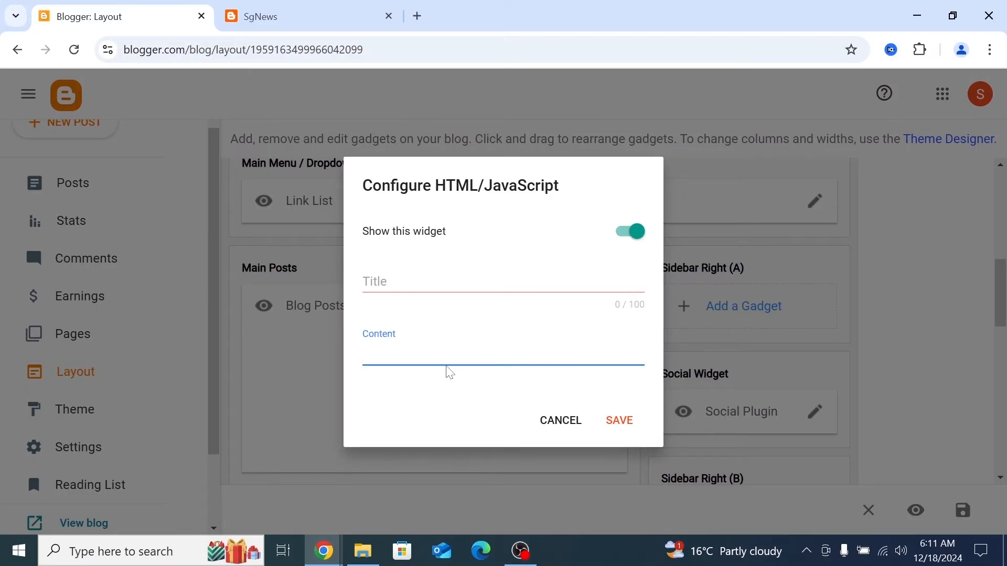
left_click_drag(496, 23, 386, 22)
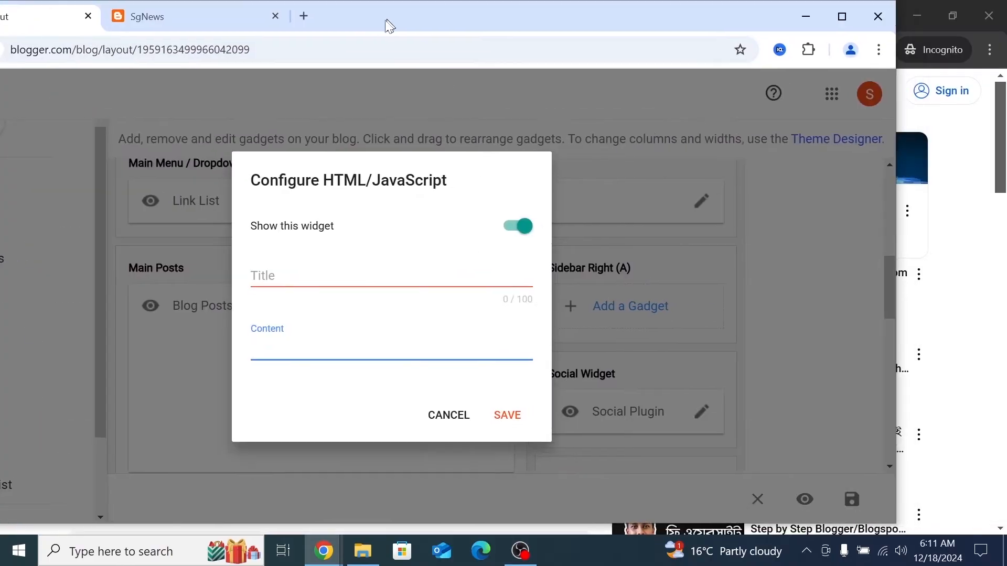
left_click(443, 418)
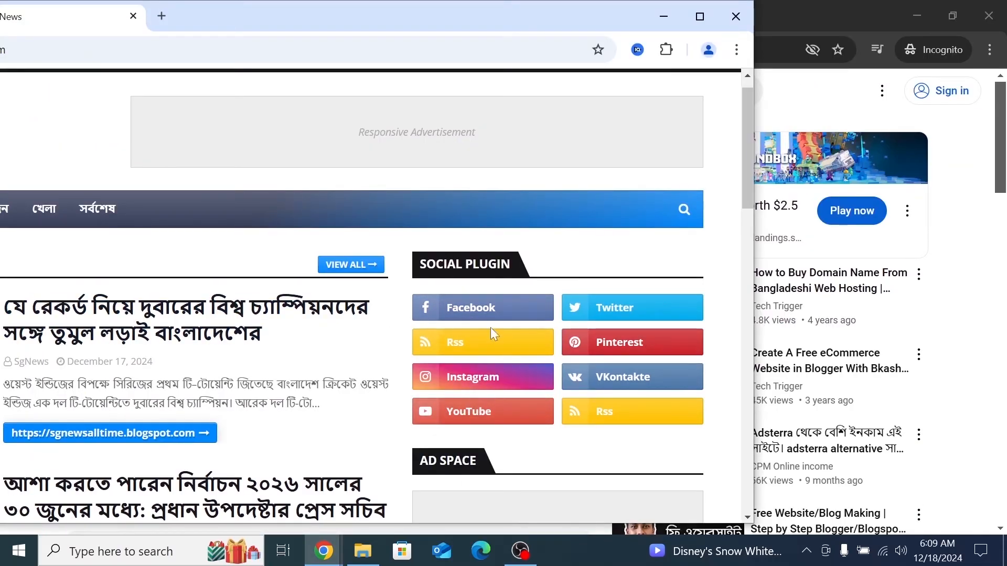
- Examine the Social Plugin buttons and the ad space in the sidebar of the live home page
scroll(436, 367, "down", 1)
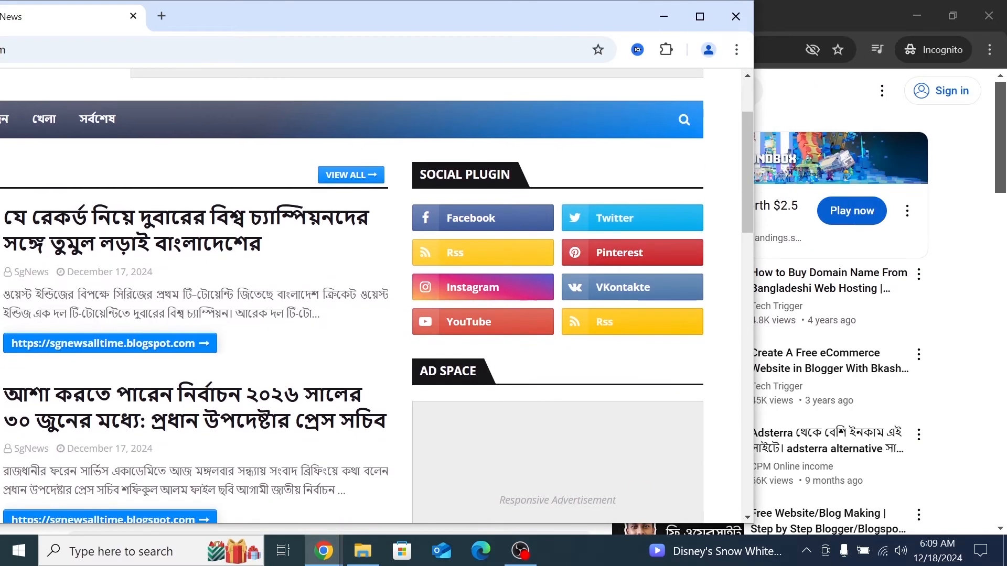
scroll(426, 372, "down", 3)
scroll(419, 356, "up", 3)
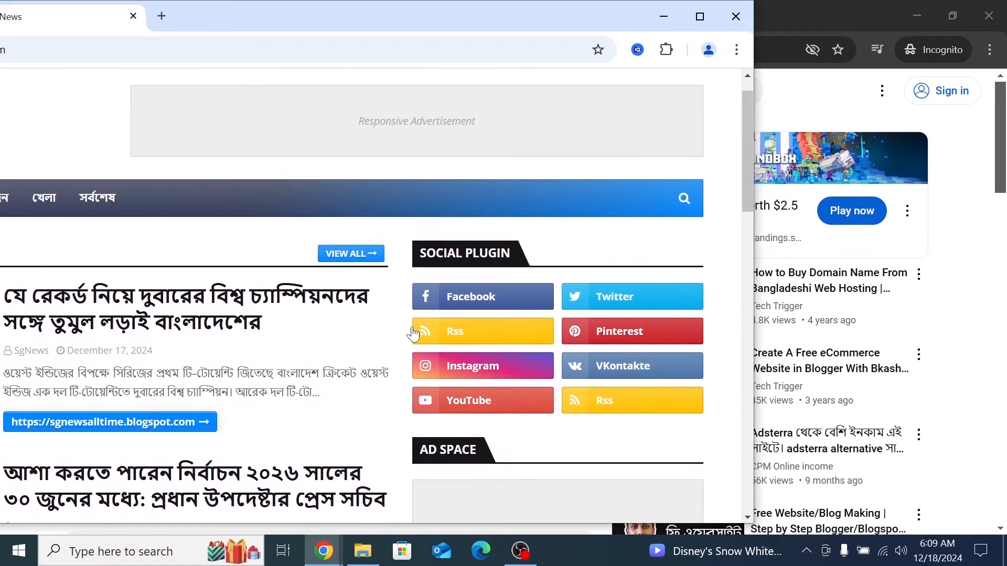
double_click(329, 18)
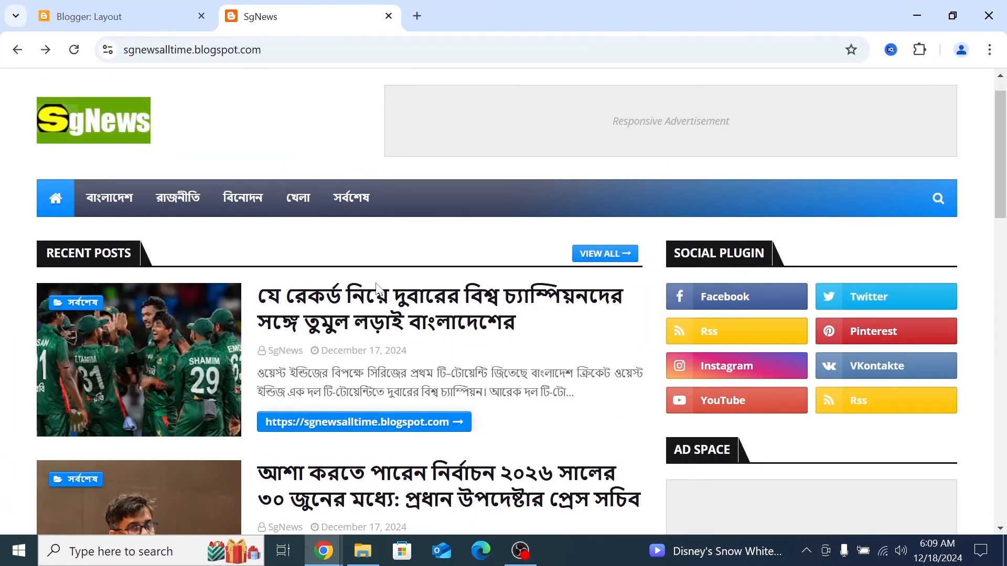
scroll(504, 302, "down", 3)
scroll(379, 289, "up", 4)
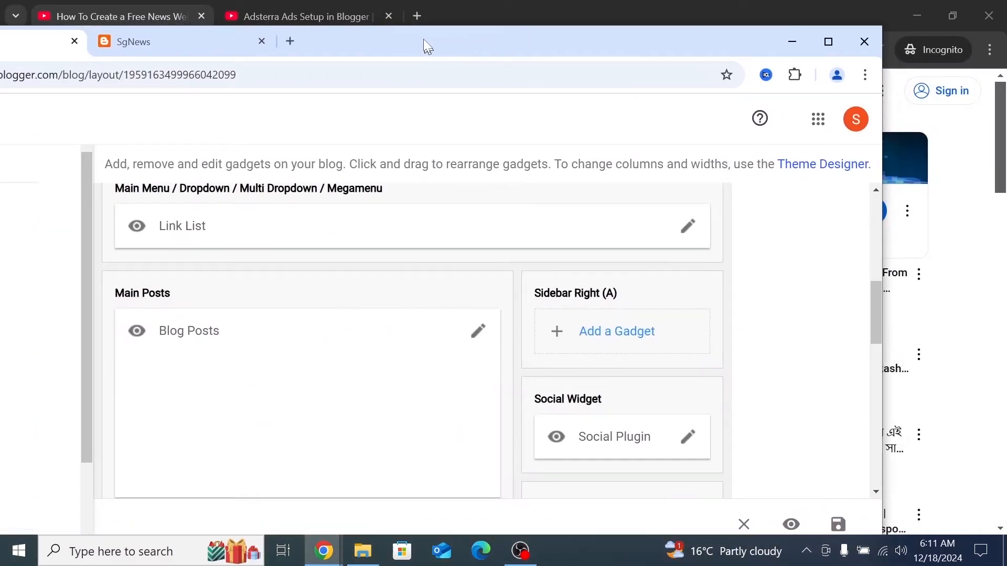
- Open the Social Plugin gadget's configuration from the layout and review its sorting options and list of social links
left_click_drag(423, 39, 401, 6)
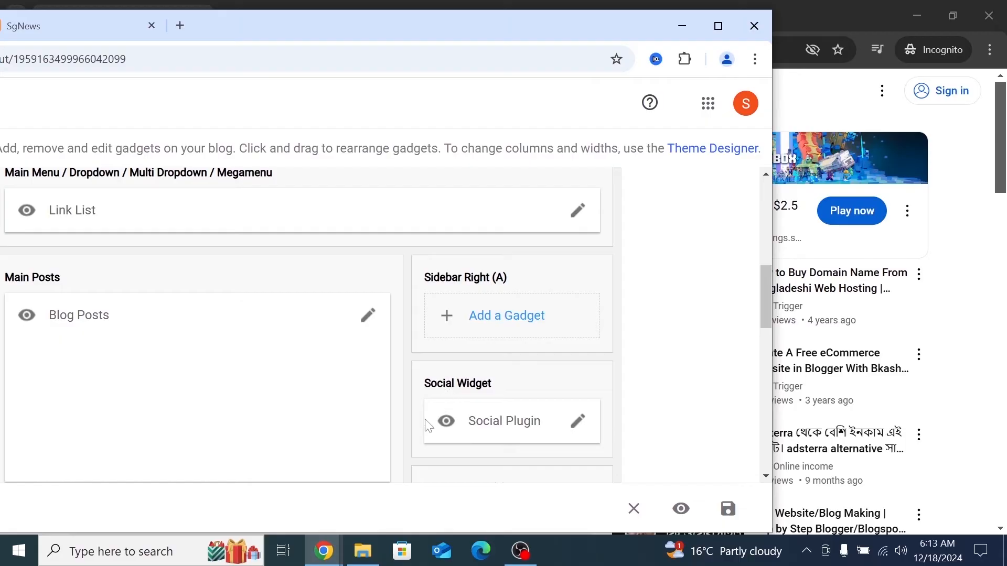
left_click_drag(423, 29, 404, 28)
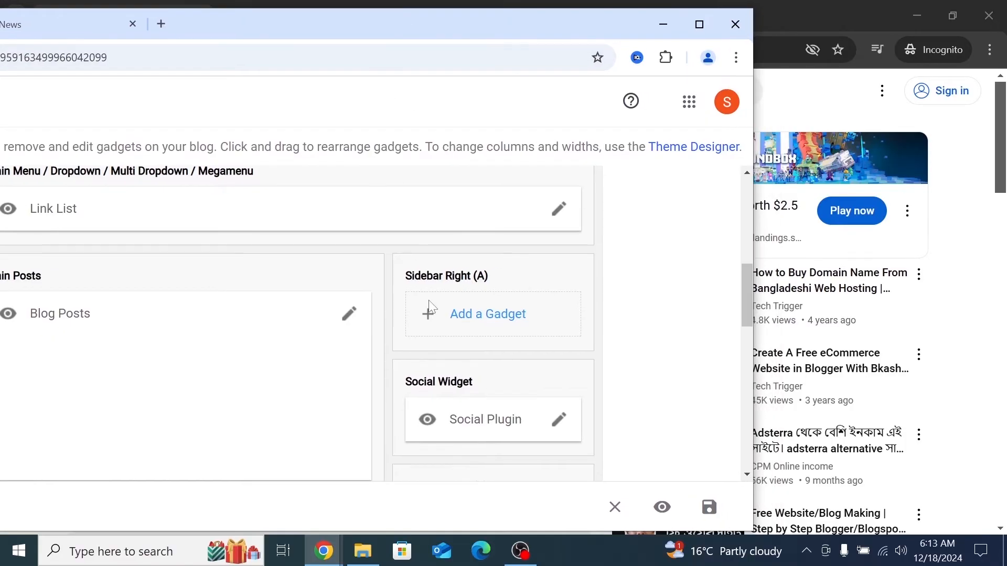
left_click(558, 421)
double_click(382, 14)
scroll(398, 357, "down", 1)
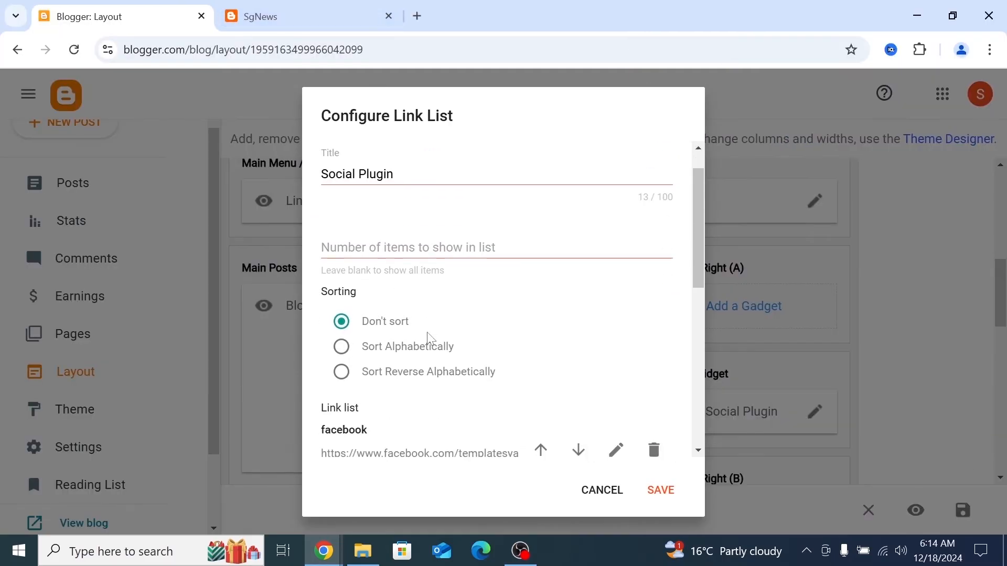
scroll(398, 336, "up", 1)
scroll(403, 353, "down", 5)
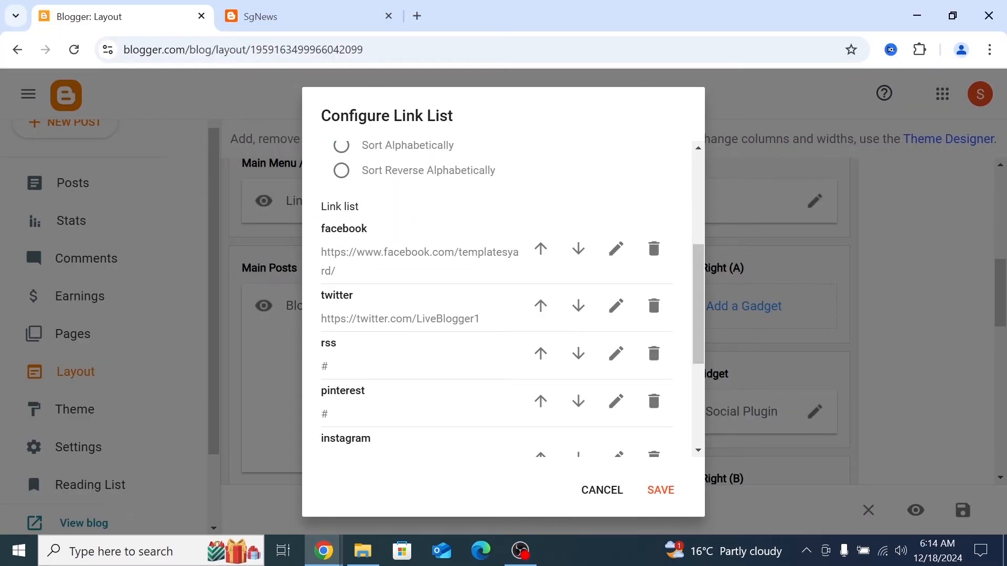
scroll(467, 316, "down", 2)
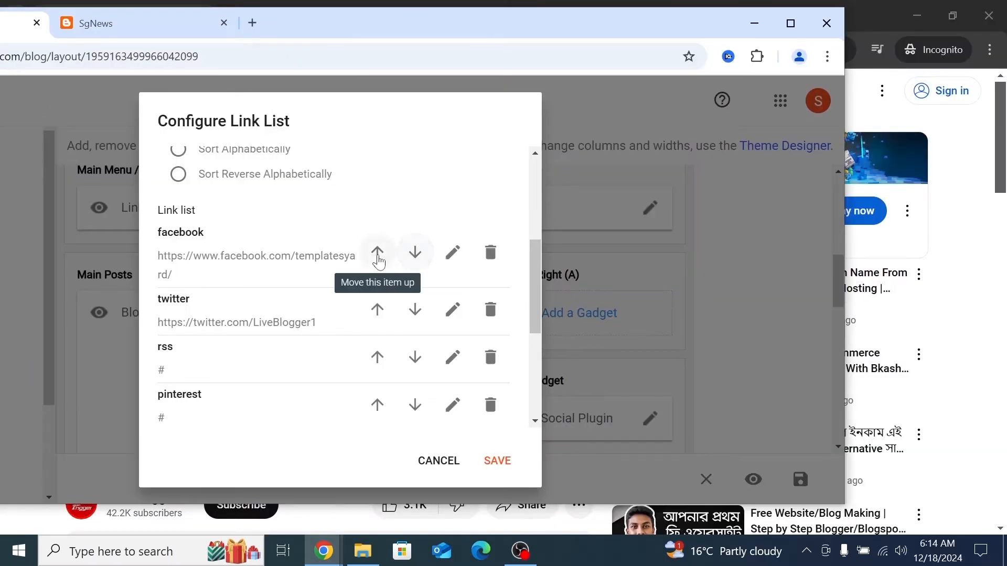
- Open the facebook link for editing, select its site URL, and save both the entry and the Social Plugin gadget
left_click(452, 254)
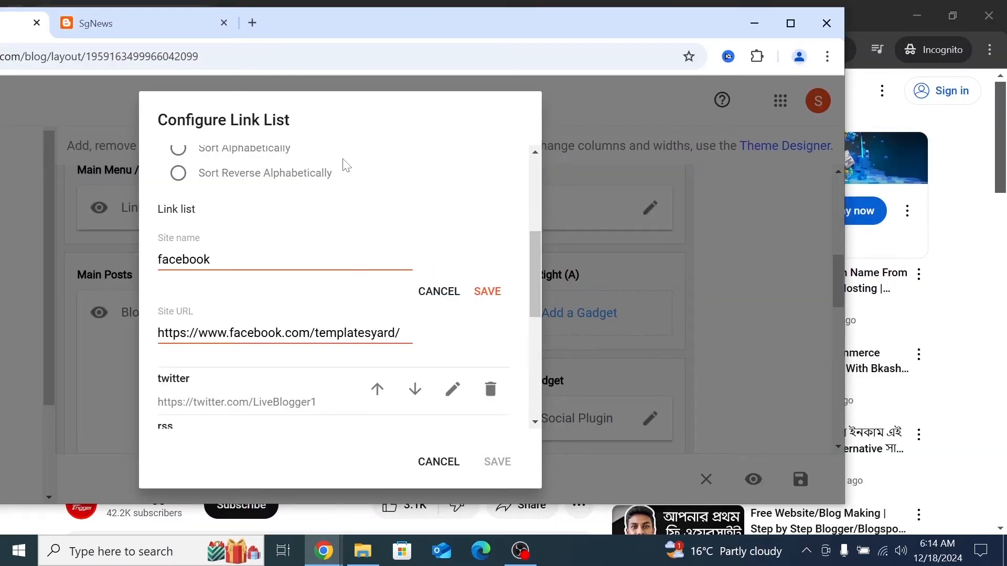
scroll(336, 286, "down", 1)
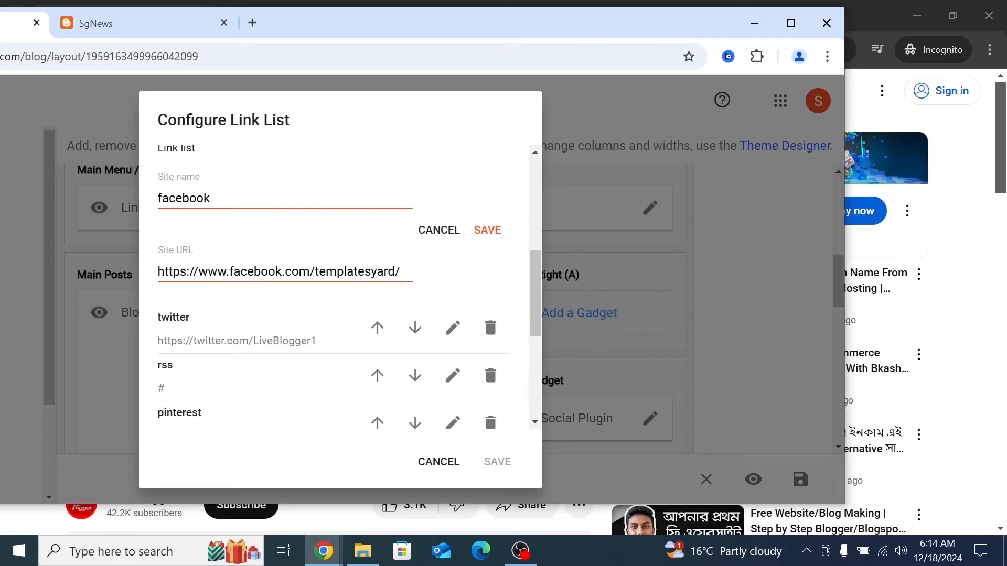
left_click(254, 271)
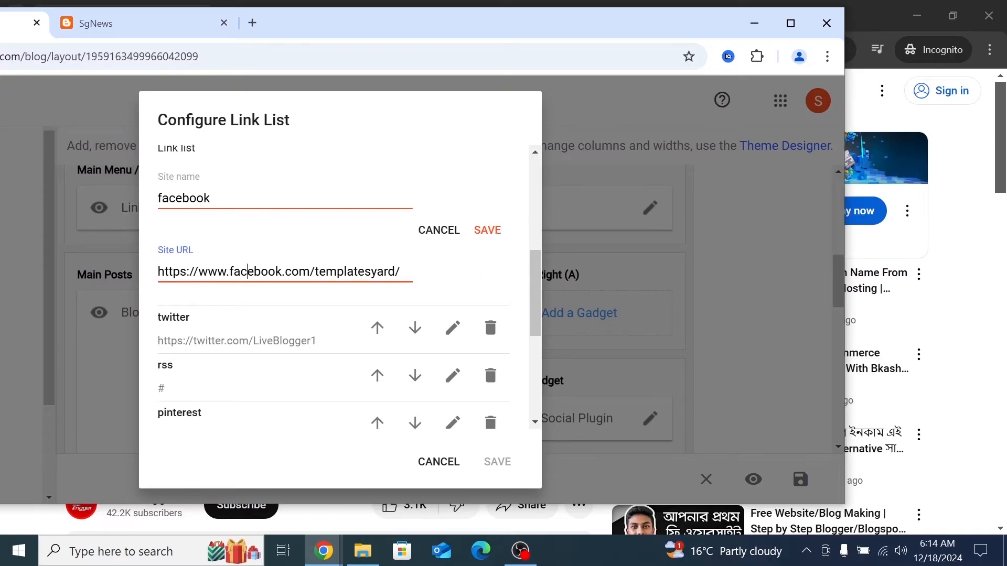
triple_click(247, 272)
left_click(310, 271)
left_click(487, 231)
left_click(497, 461)
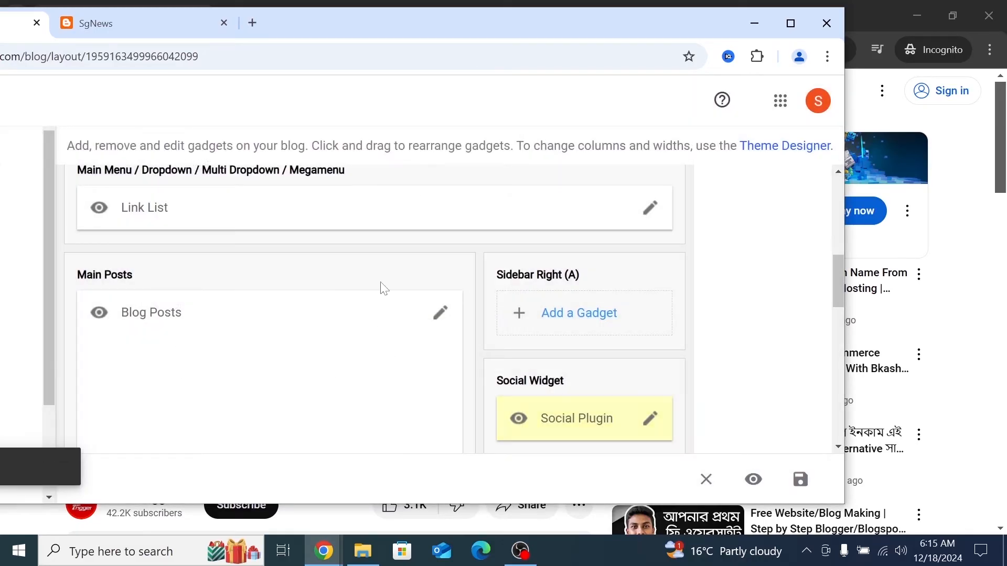
- Open the Social Plugin configuration again and review the remaining links through to the end of the list
left_click_drag(481, 19, 344, 15)
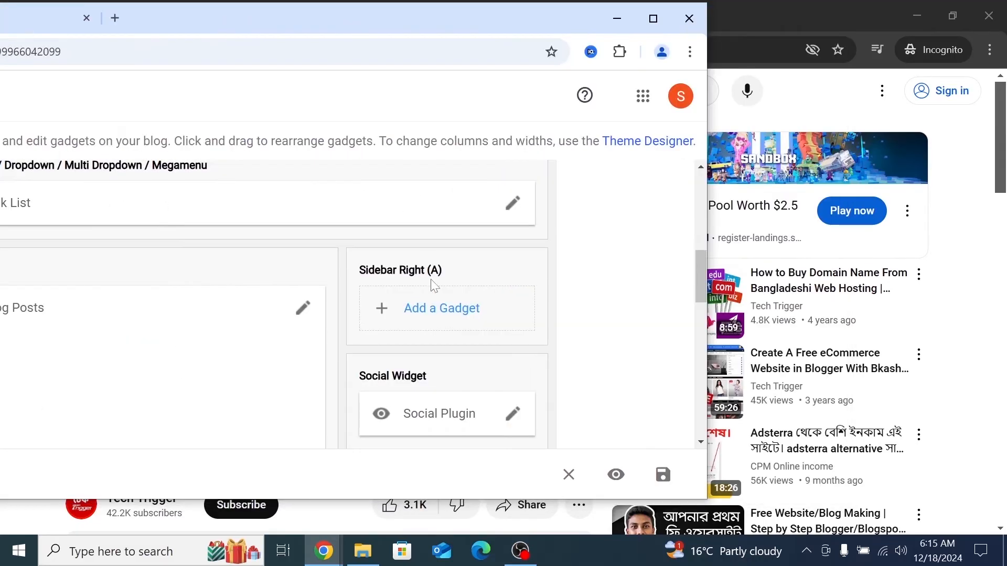
left_click(511, 420)
double_click(351, 32)
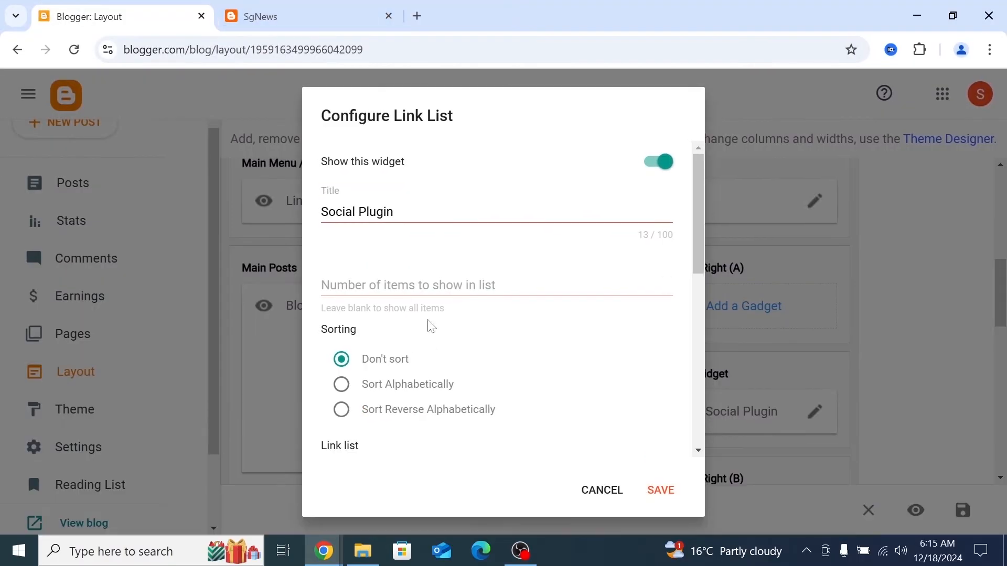
scroll(429, 326, "down", 5)
scroll(421, 334, "down", 4)
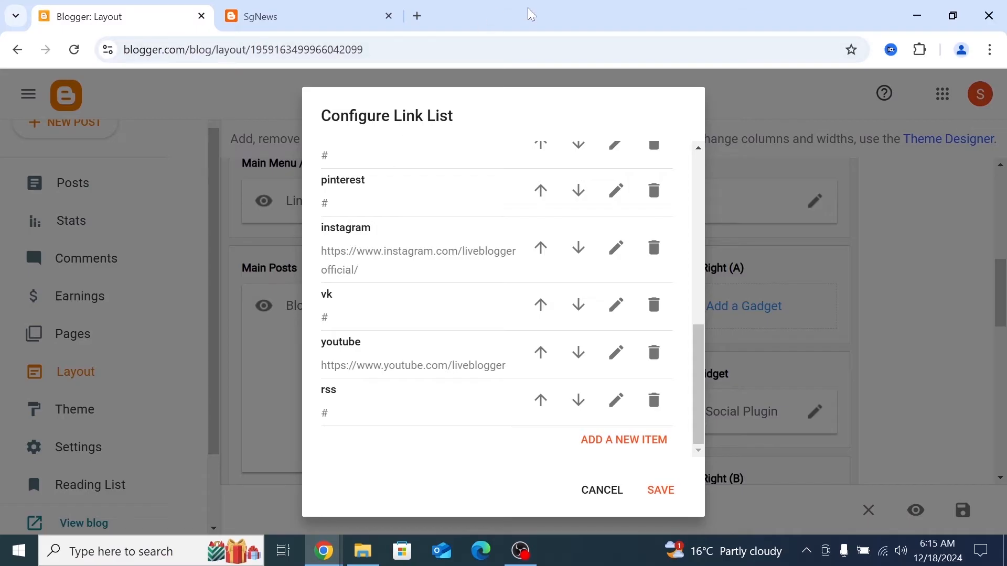
left_click_drag(527, 9, 318, 16)
scroll(335, 308, "down", 1)
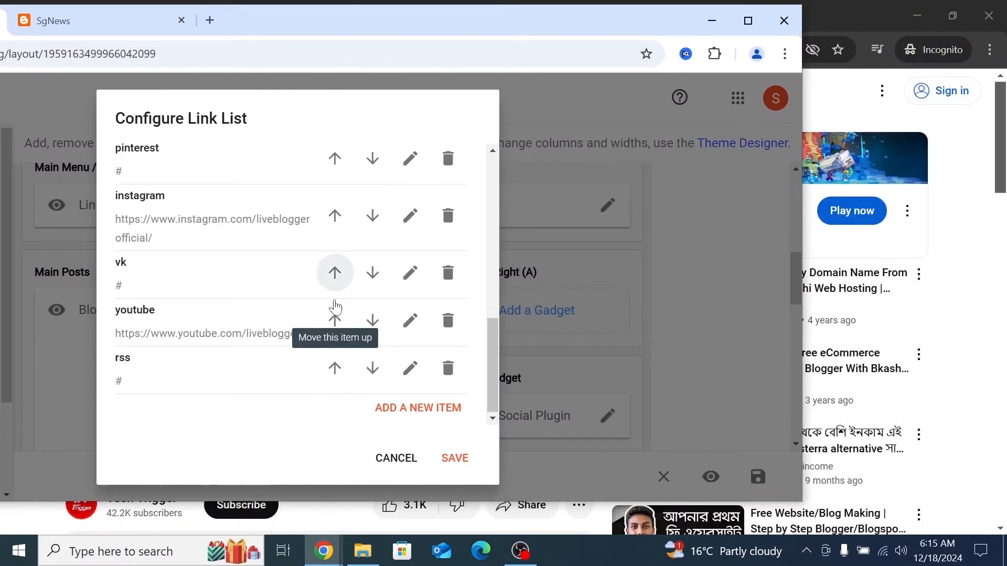
- Try adding a new Social Plugin link with the site name Linkedin, check its site URL field, and cancel the gadget configuration
left_click(417, 410)
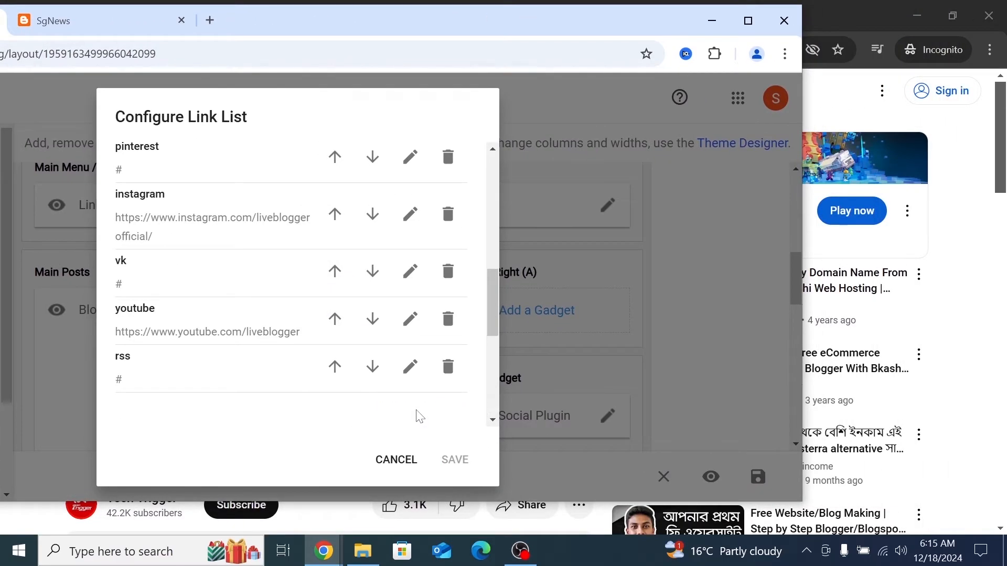
double_click(337, 27)
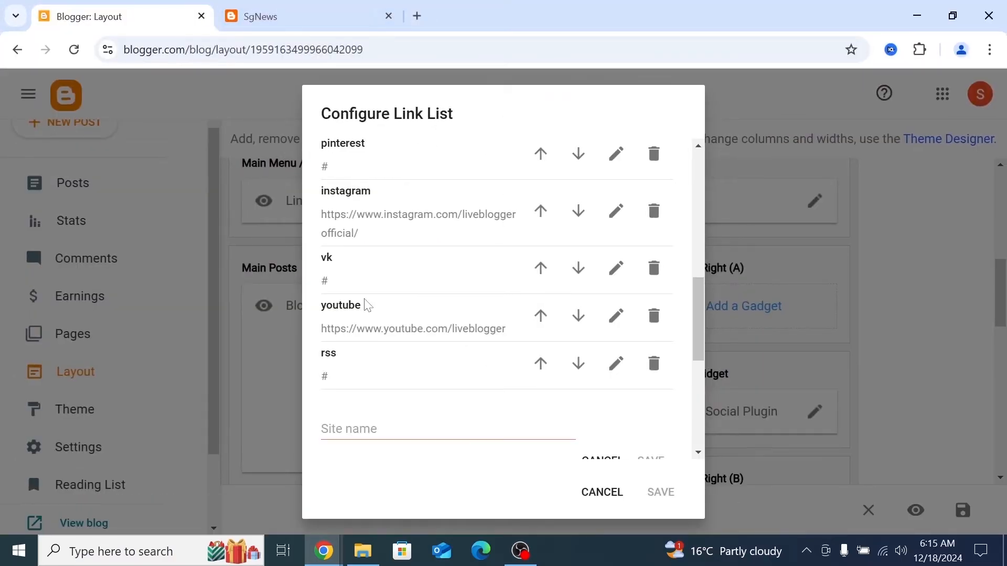
left_click(375, 305)
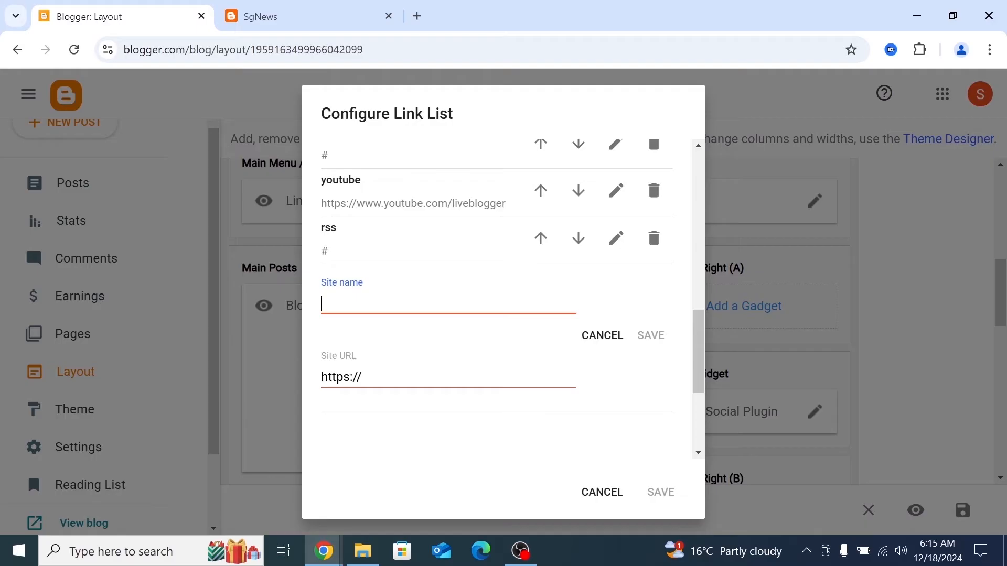
scroll(421, 261, "down", 1)
type("Linkedin")
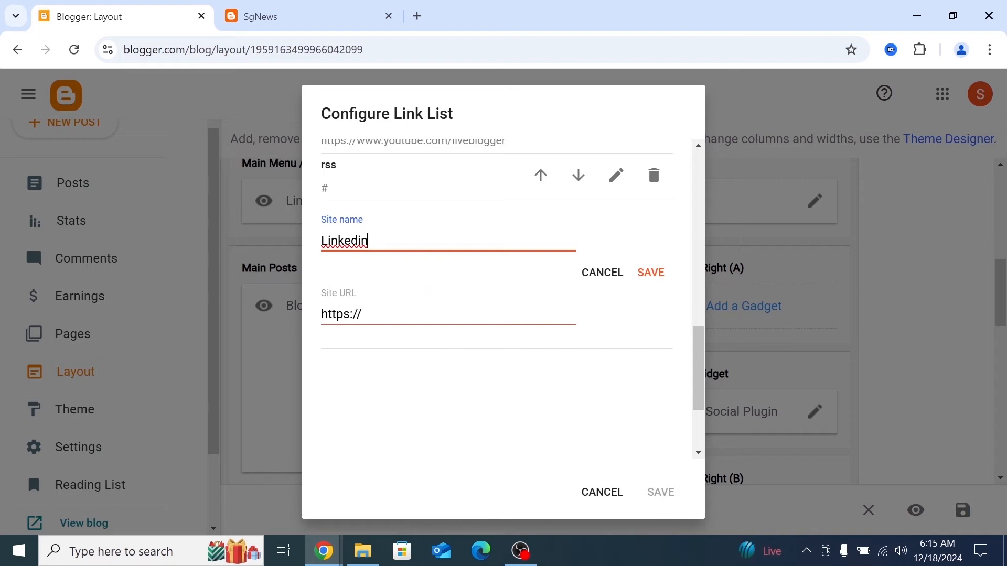
left_click_drag(369, 242, 317, 245)
left_click(391, 228)
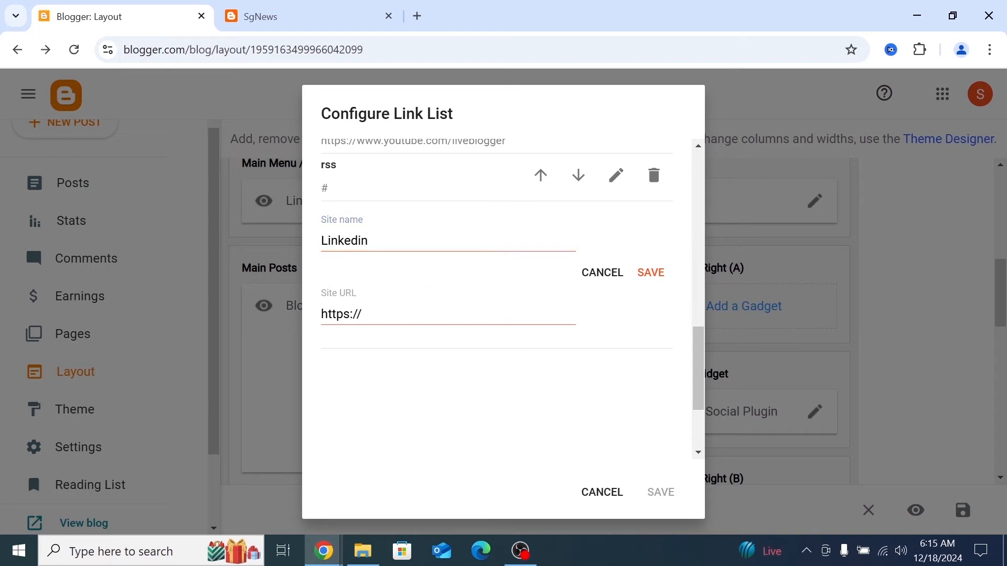
left_click(446, 314)
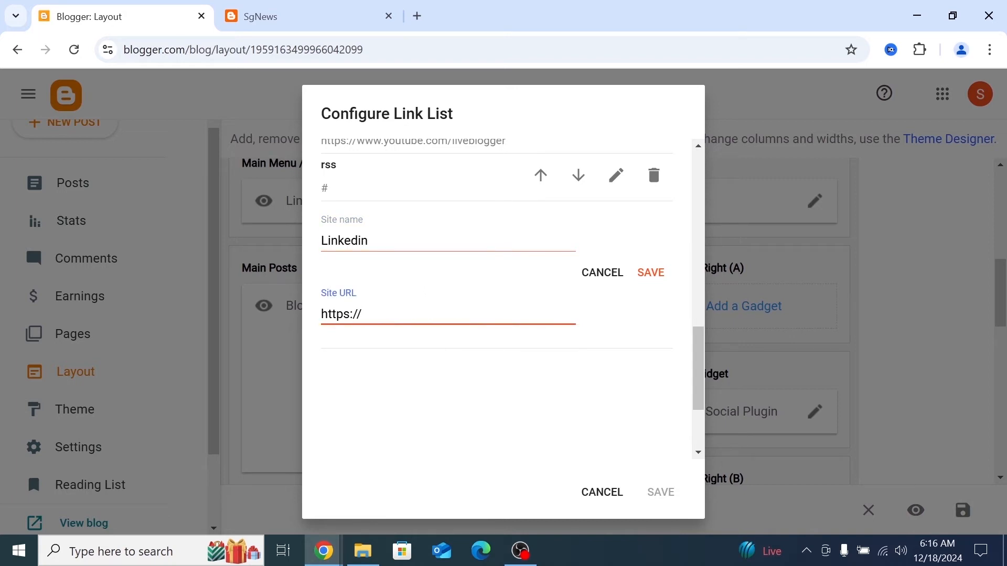
key("ctrl+a")
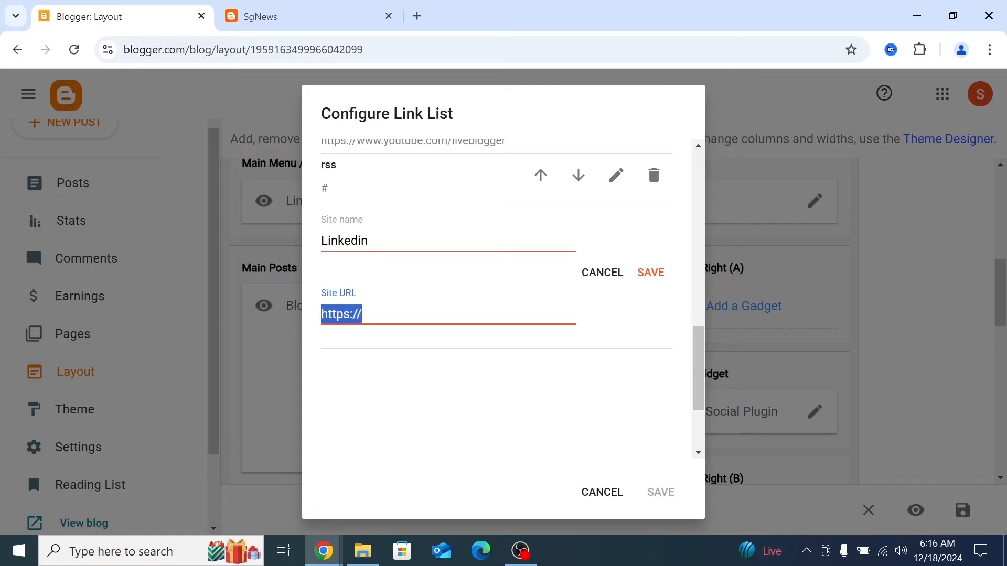
left_click(404, 314)
double_click(524, 24)
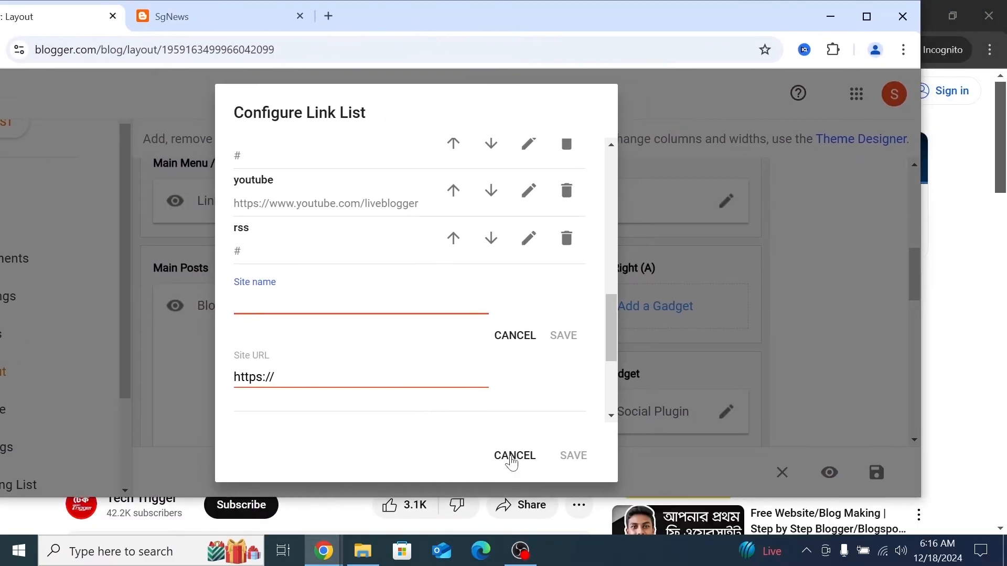
left_click(513, 456)
- Open the Ad Space gadget in Sidebar Right (B), examine its title and HTML content, and close it without saving
double_click(414, 8)
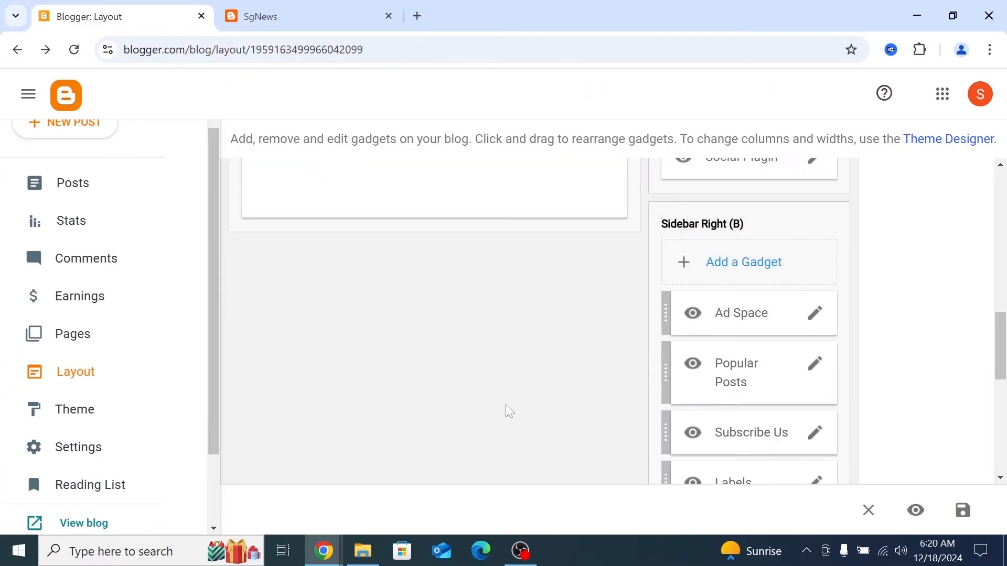
scroll(506, 404, "up", 1)
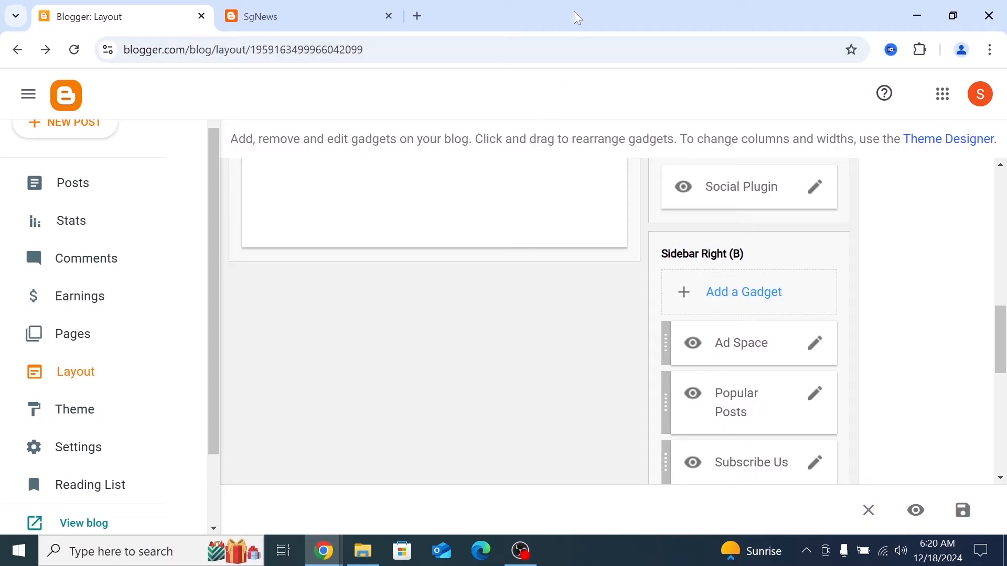
left_click_drag(574, 11, 299, 24)
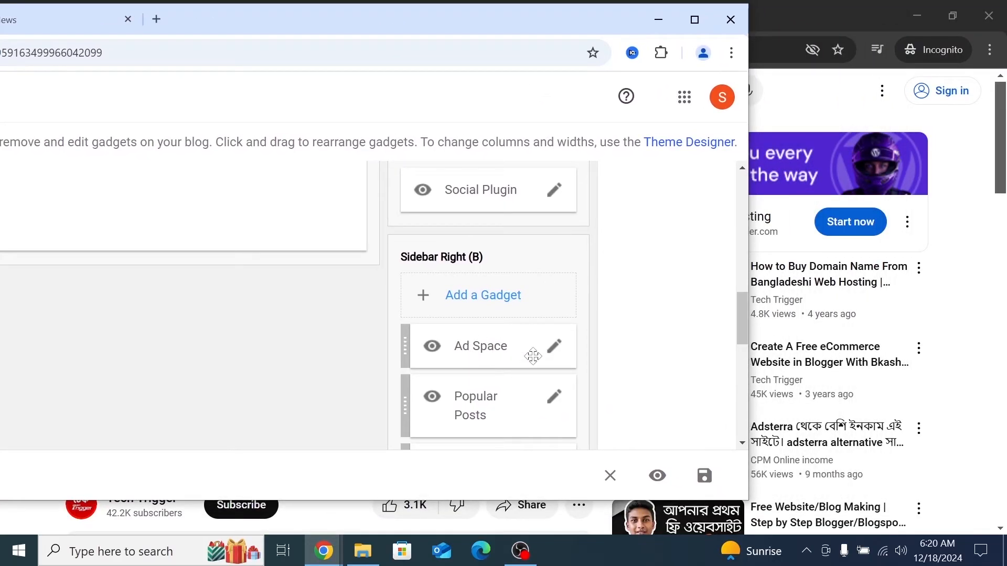
left_click(554, 351)
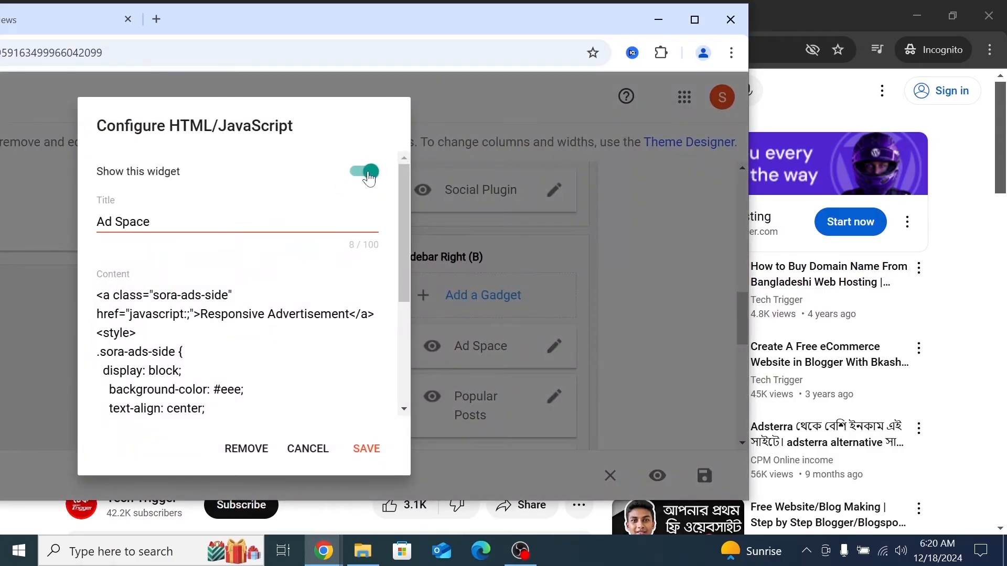
left_click_drag(297, 21, 327, 0)
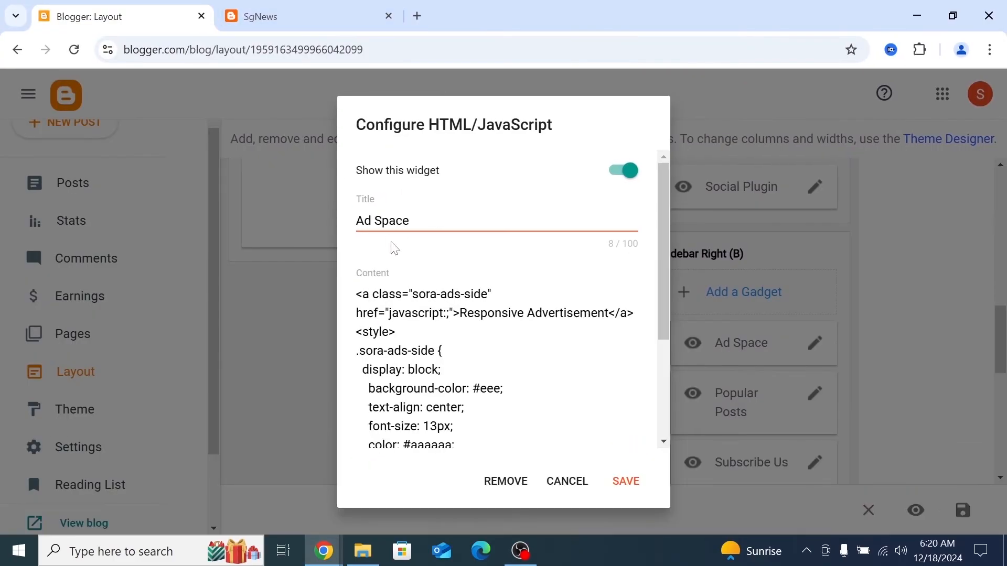
scroll(418, 285, "down", 3)
scroll(418, 286, "up", 3)
left_click(418, 292)
left_click(560, 485)
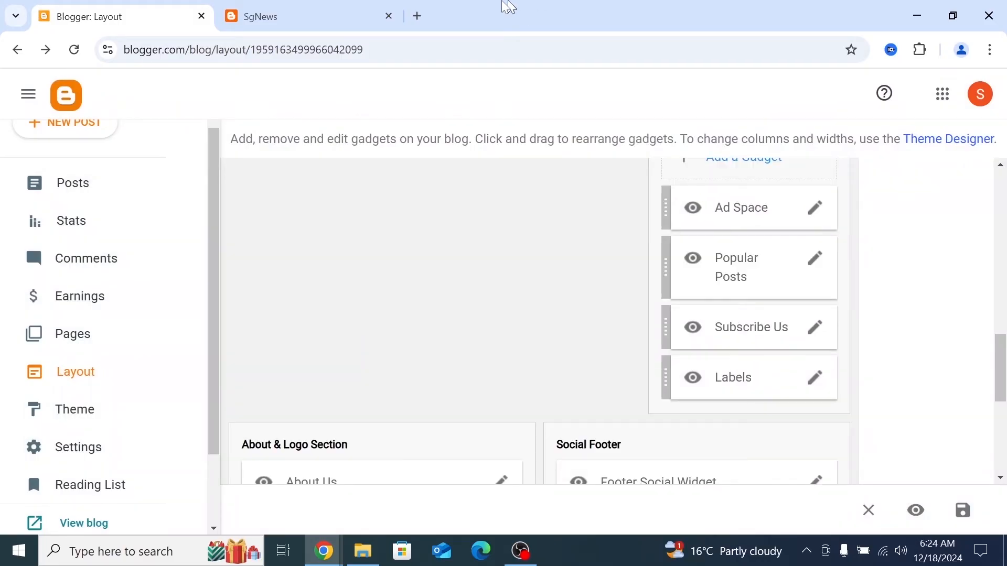
- Open the Popular Posts gadget in the sidebar for configuration and review its title and Most viewed period options
left_click_drag(508, 6, 210, 51)
left_click(534, 298)
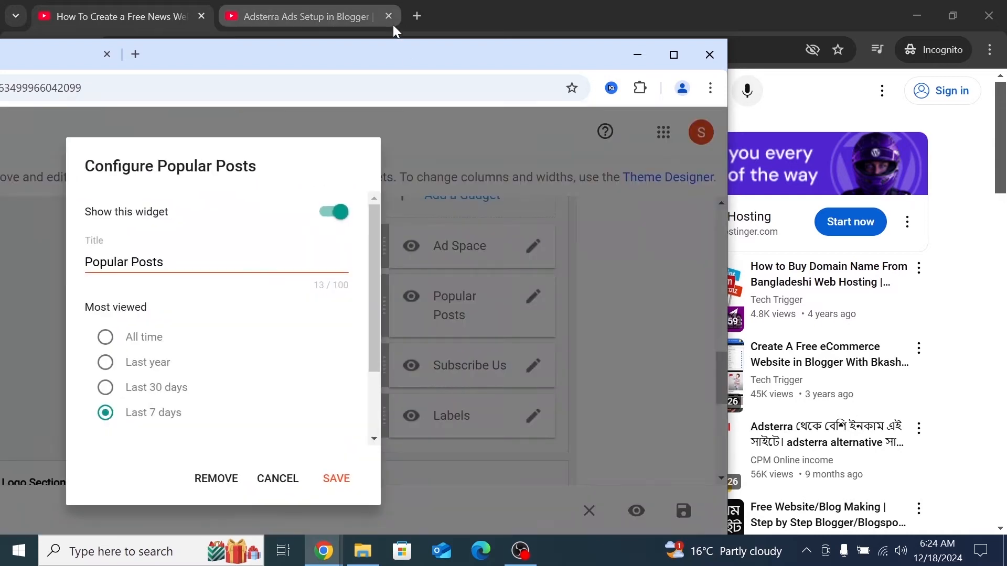
double_click(389, 57)
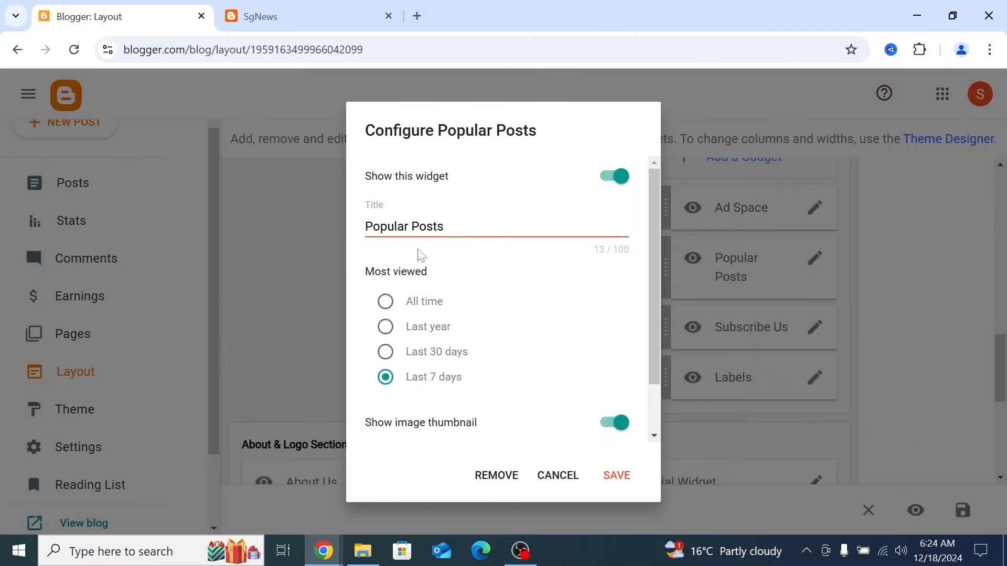
scroll(421, 255, "down", 1)
scroll(421, 256, "up", 1)
scroll(393, 215, "down", 1)
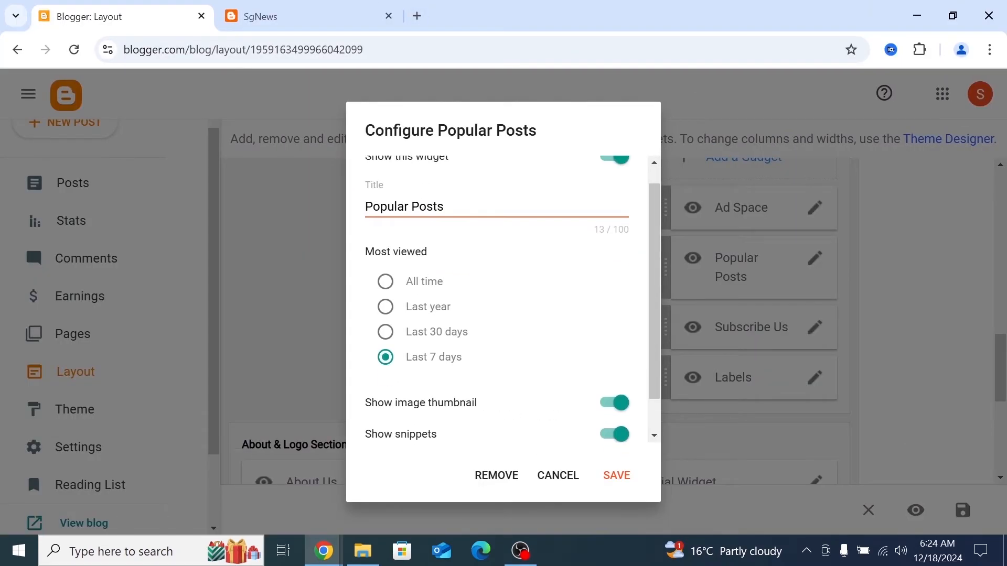
scroll(439, 317, "down", 2)
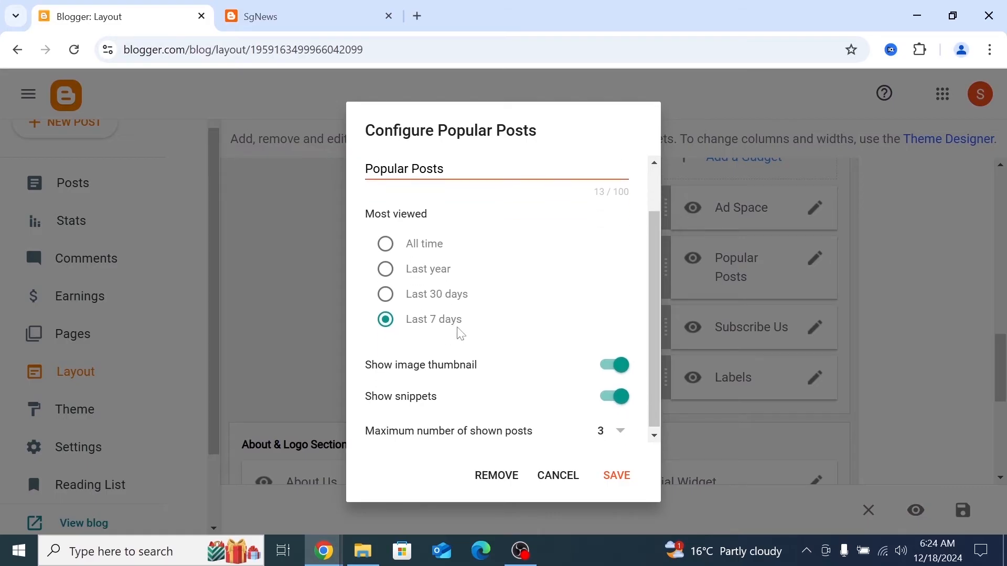
scroll(421, 339, "down", 1)
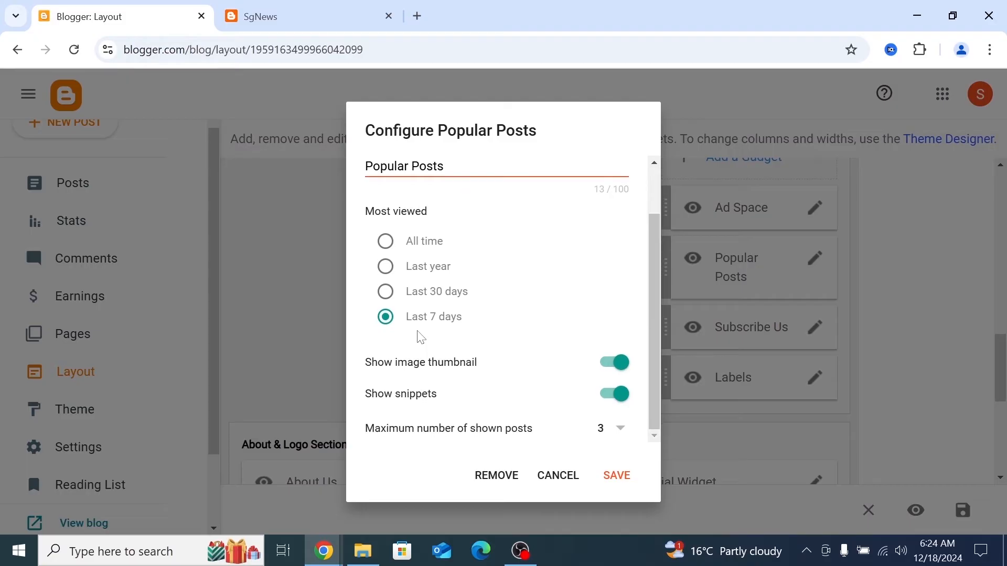
scroll(409, 325, "up", 1)
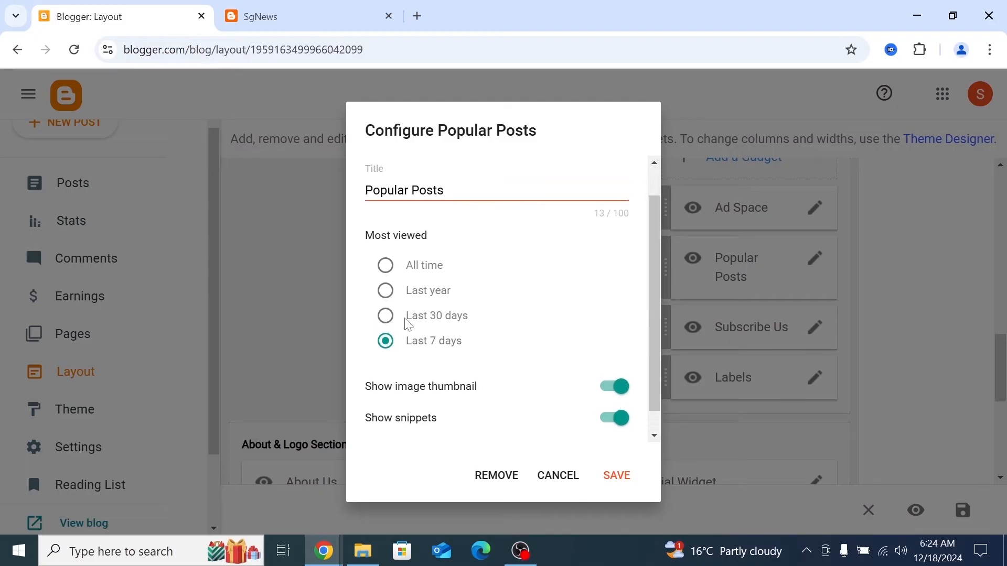
scroll(409, 325, "down", 1)
scroll(408, 325, "up", 1)
scroll(408, 325, "down", 1)
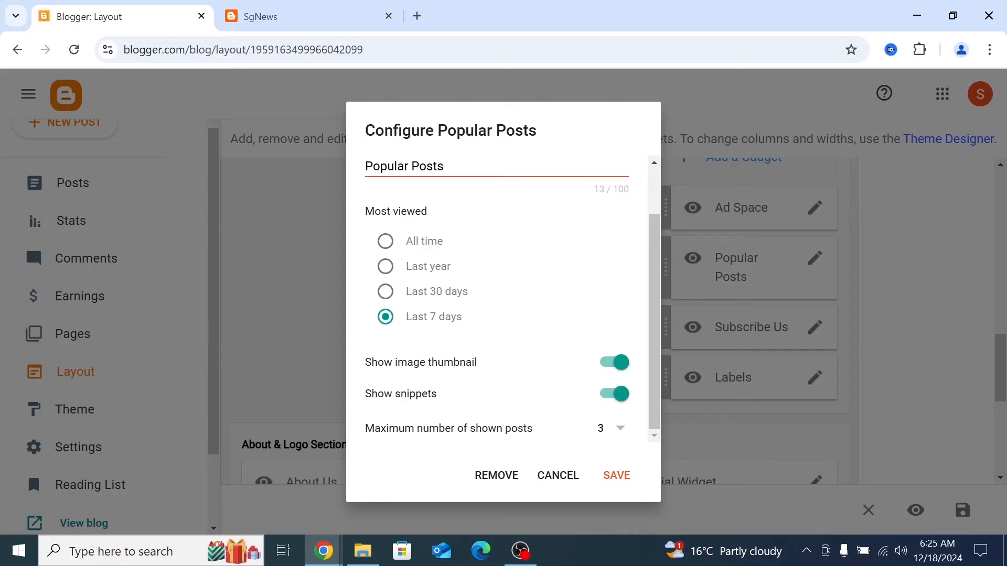
- Examine the gadget's snippet, image thumbnail and maximum number of shown posts settings, including the available post counts, without changing them
left_click_drag(371, 394, 451, 399)
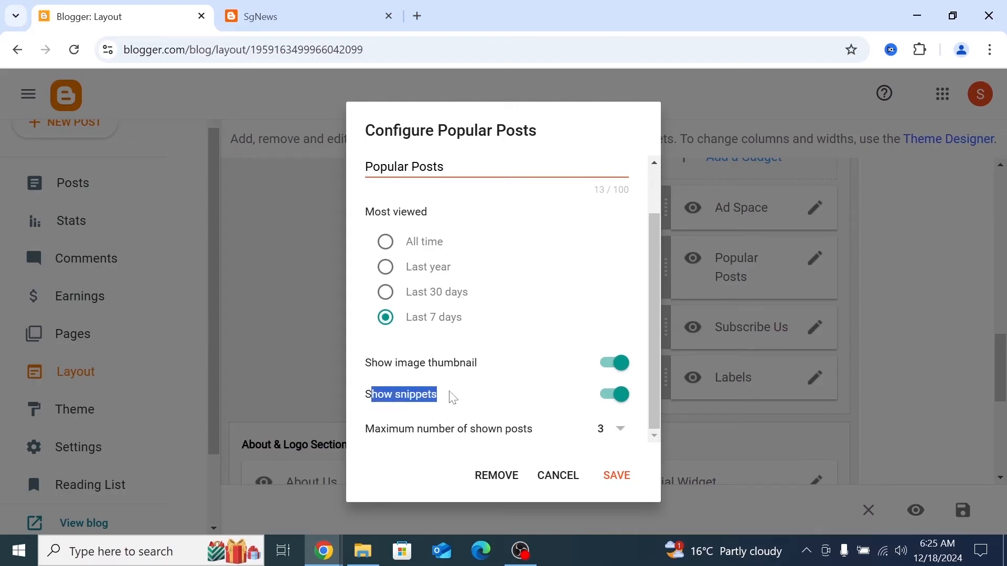
left_click_drag(379, 362, 462, 378)
left_click(461, 388)
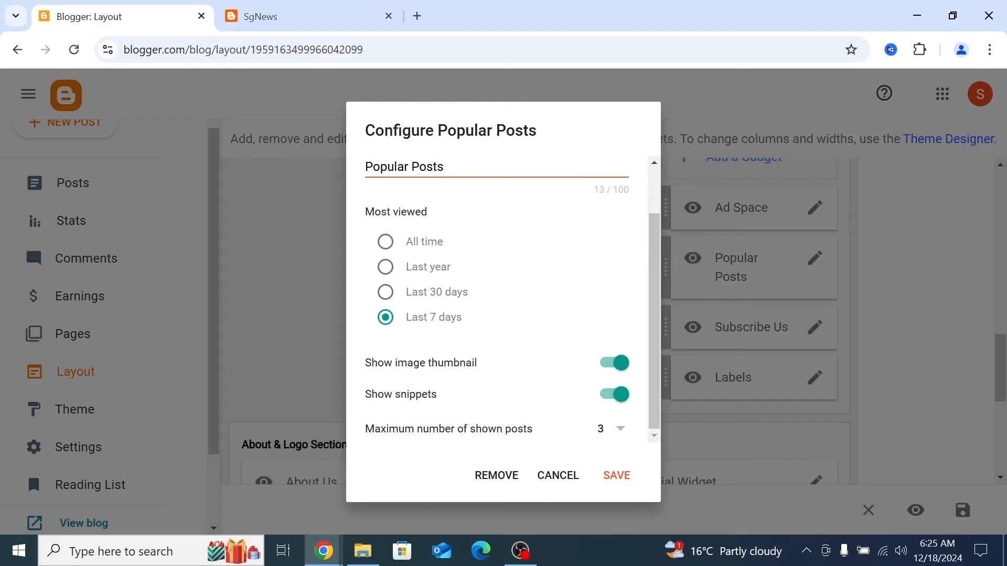
triple_click(436, 429)
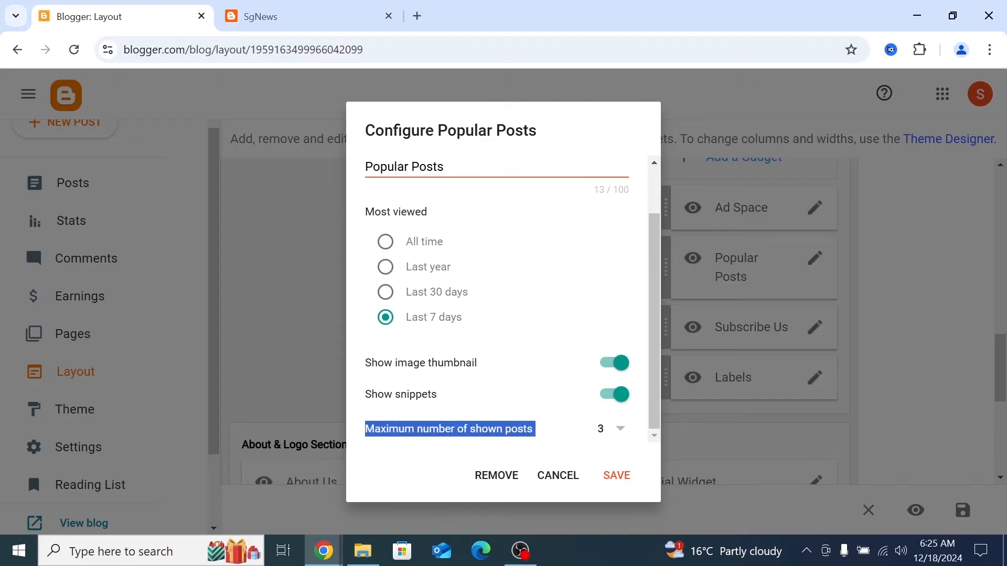
left_click(505, 447)
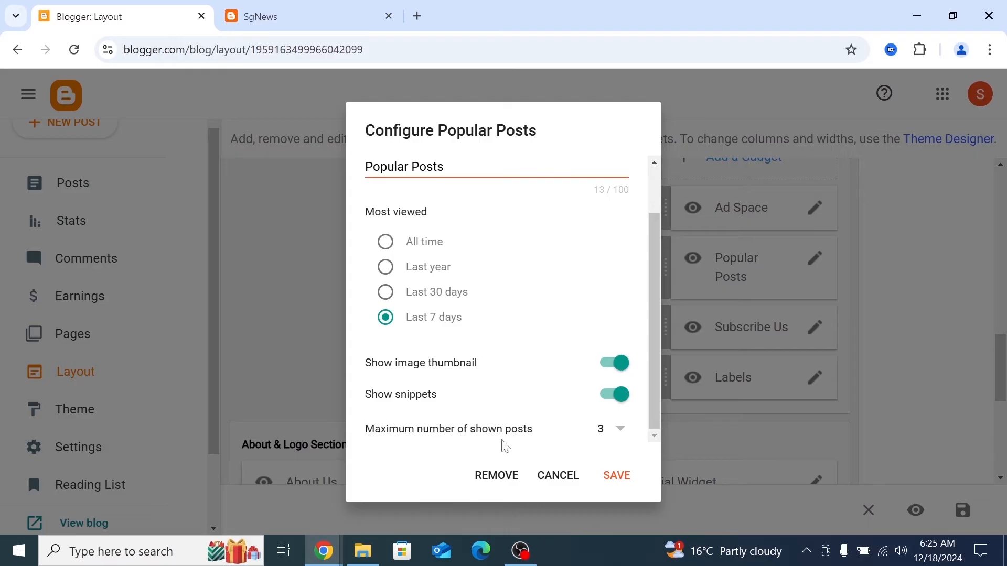
left_click_drag(530, 16, 398, 25)
scroll(423, 262, "down", 1)
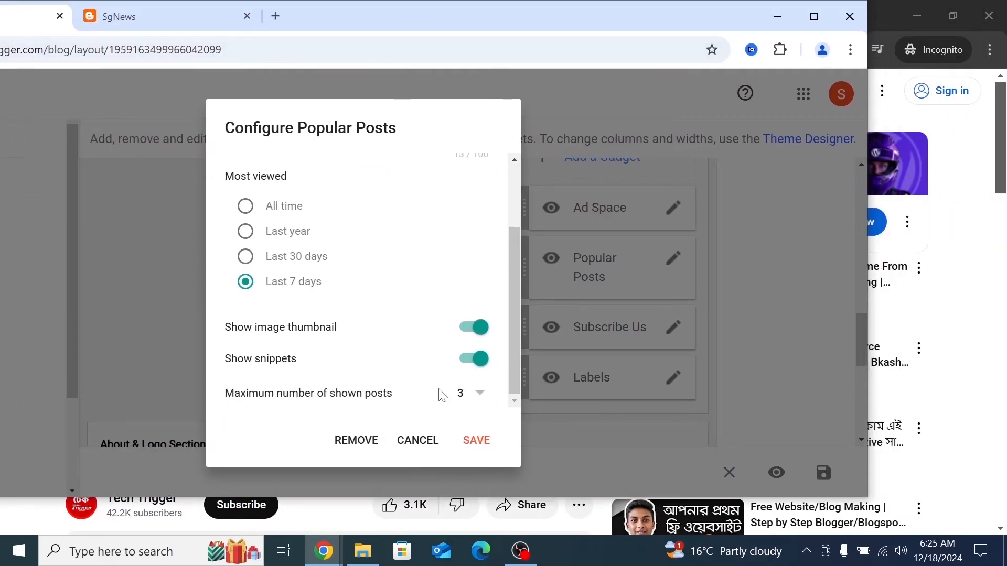
left_click(479, 397)
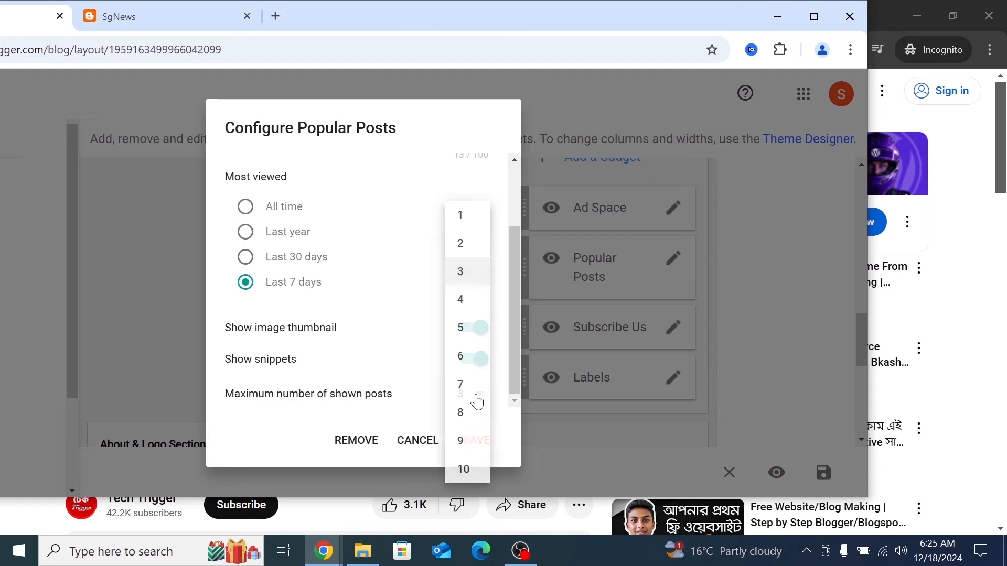
left_click(417, 377)
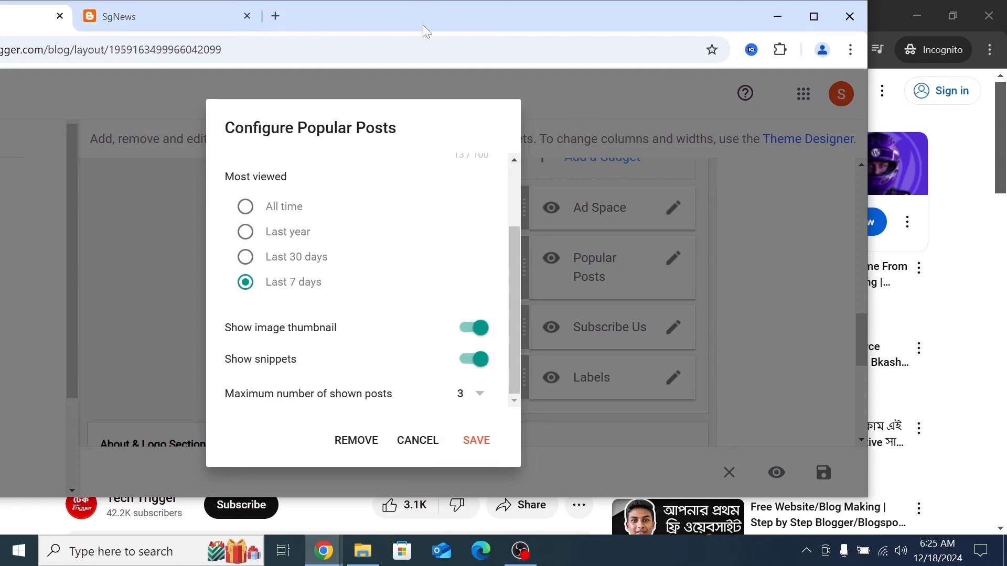
- Switch to the live SgNews site and inspect how many entries its Popular Posts section shows
double_click(422, 24)
left_click(338, 15)
scroll(504, 304, "down", 8)
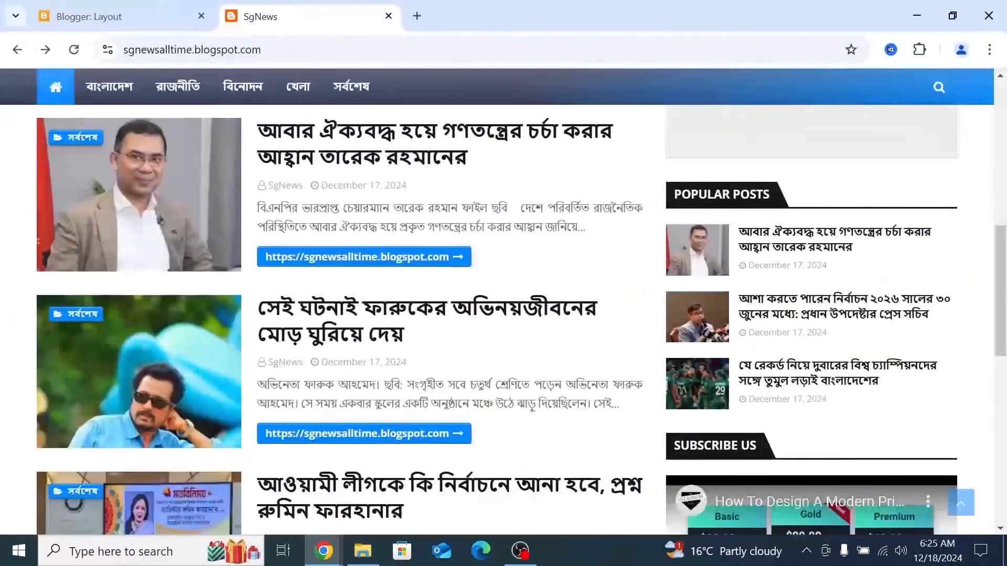
left_click_drag(515, 23, 220, 40)
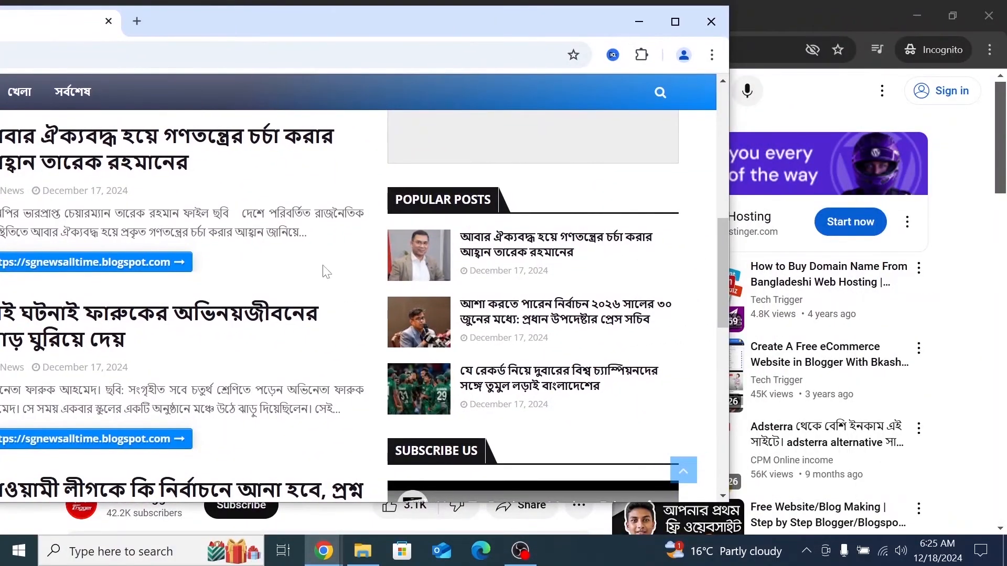
scroll(474, 315, "down", 2)
scroll(473, 336, "up", 1)
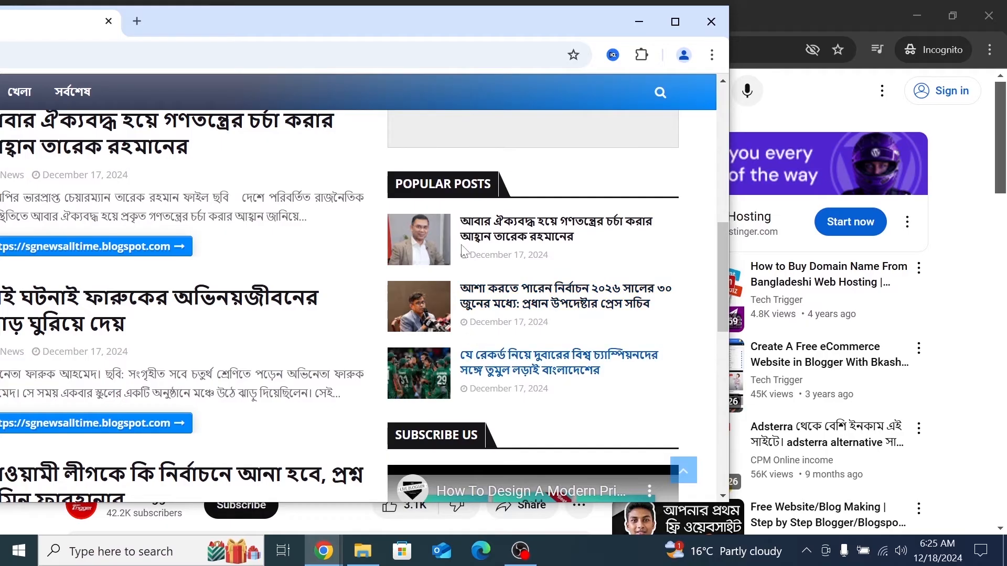
- Return to the Popular Posts configuration, set the maximum number of shown posts to 4, and save the gadget
double_click(373, 24)
left_click(132, 29)
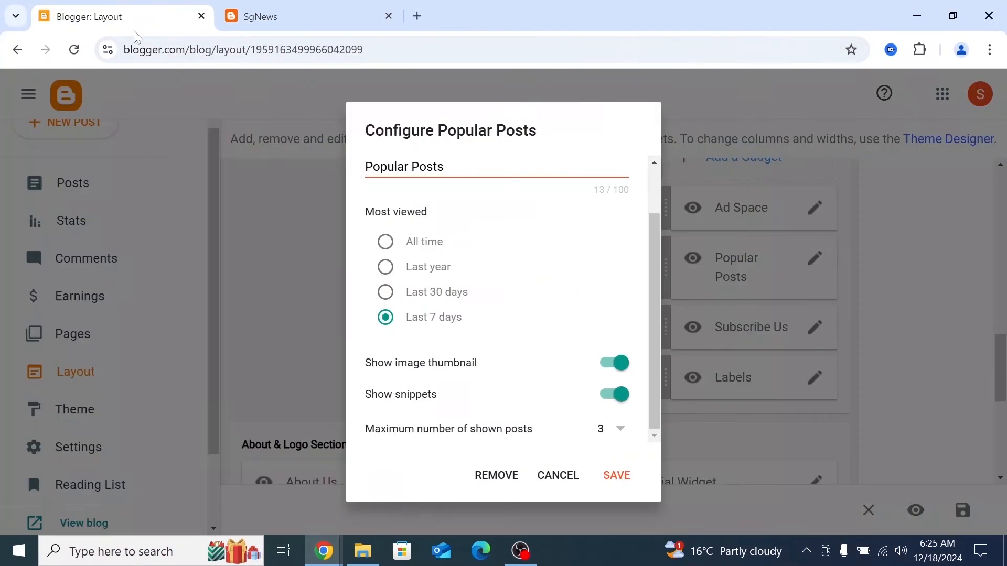
left_click_drag(520, 6, 355, 56)
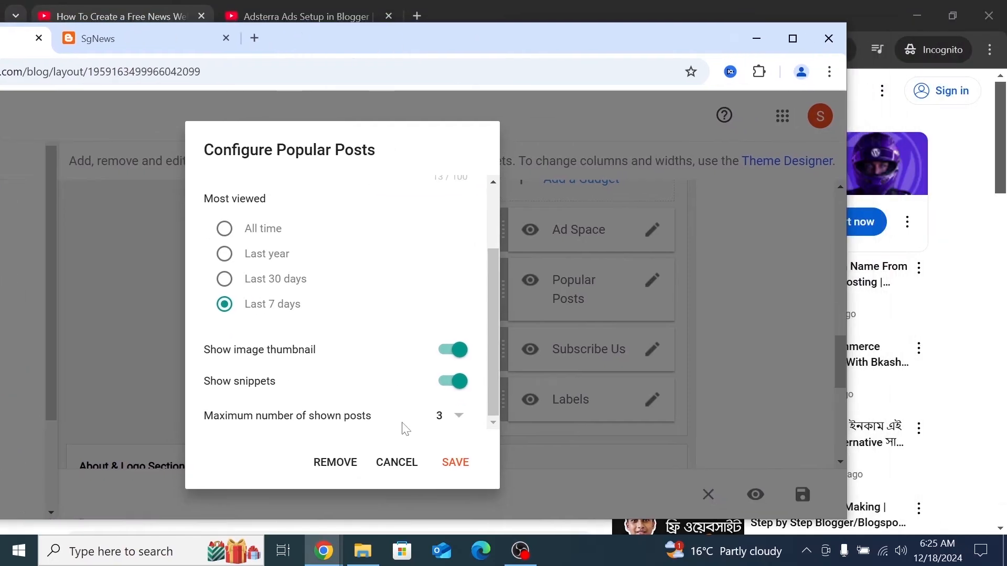
left_click(441, 416)
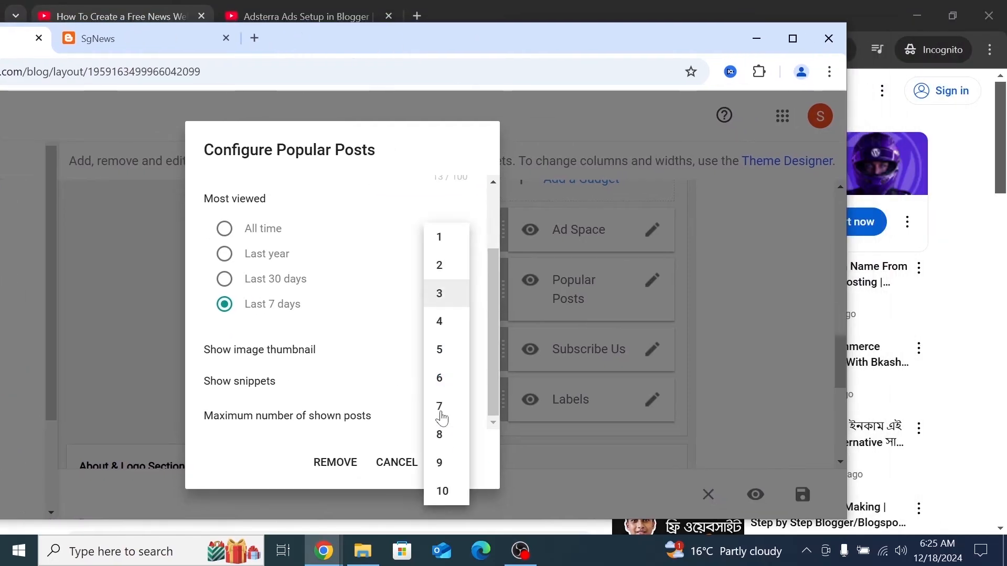
left_click(442, 323)
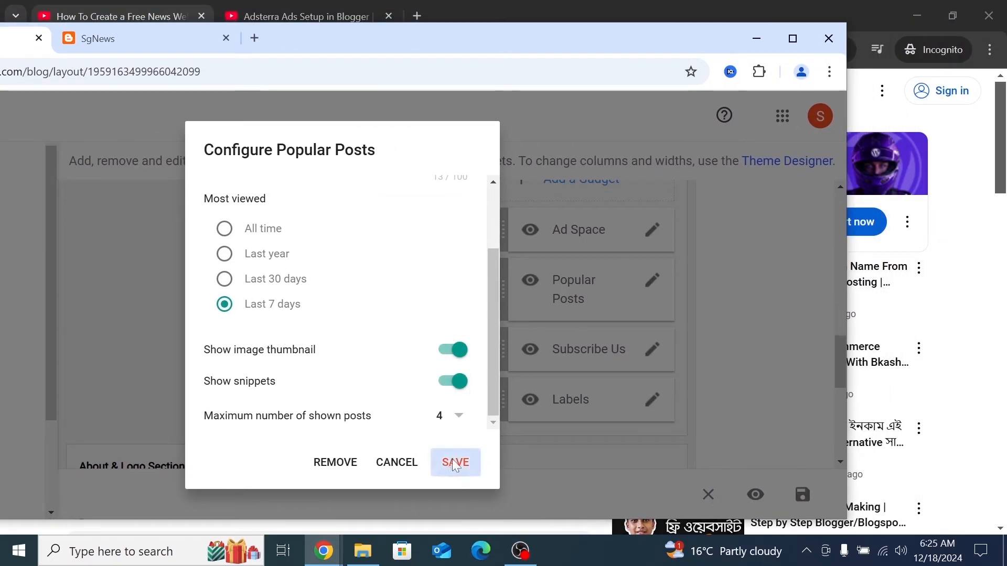
left_click(455, 463)
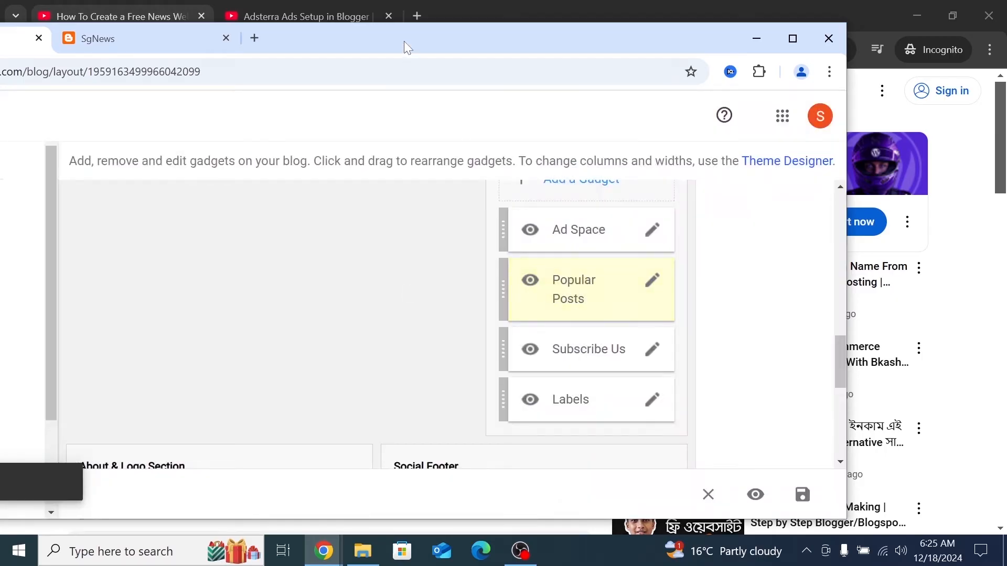
- Reload the live SgNews site and check the updated Popular Posts list in the sidebar
left_click_drag(408, 47, 330, 2)
left_click(330, 16)
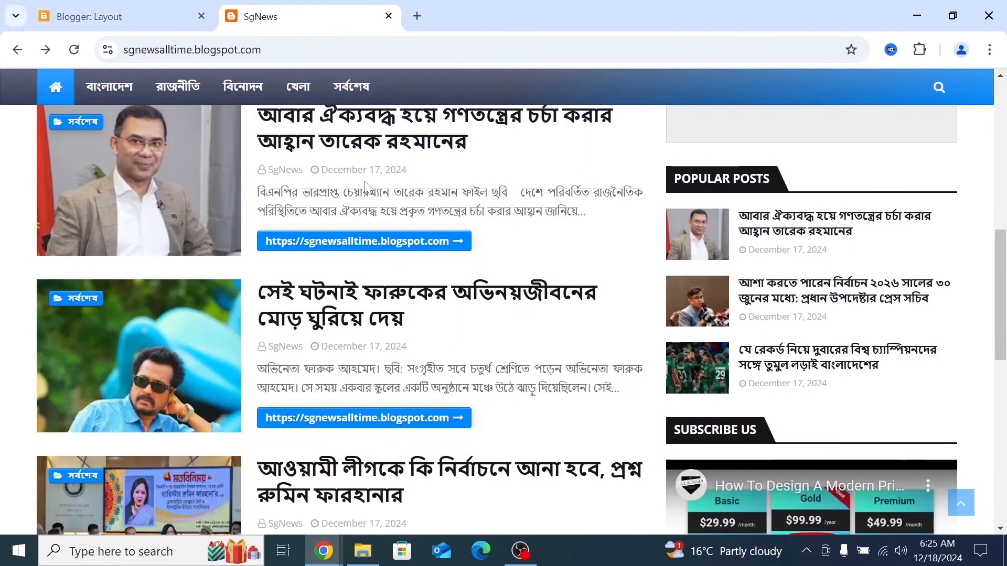
scroll(366, 188, "up", 1)
scroll(365, 188, "down", 1)
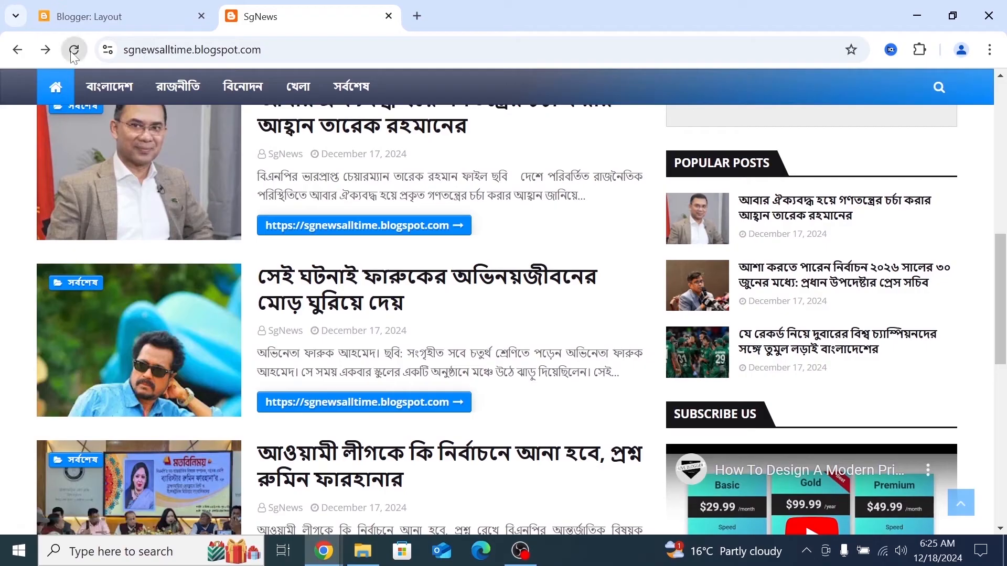
left_click(74, 50)
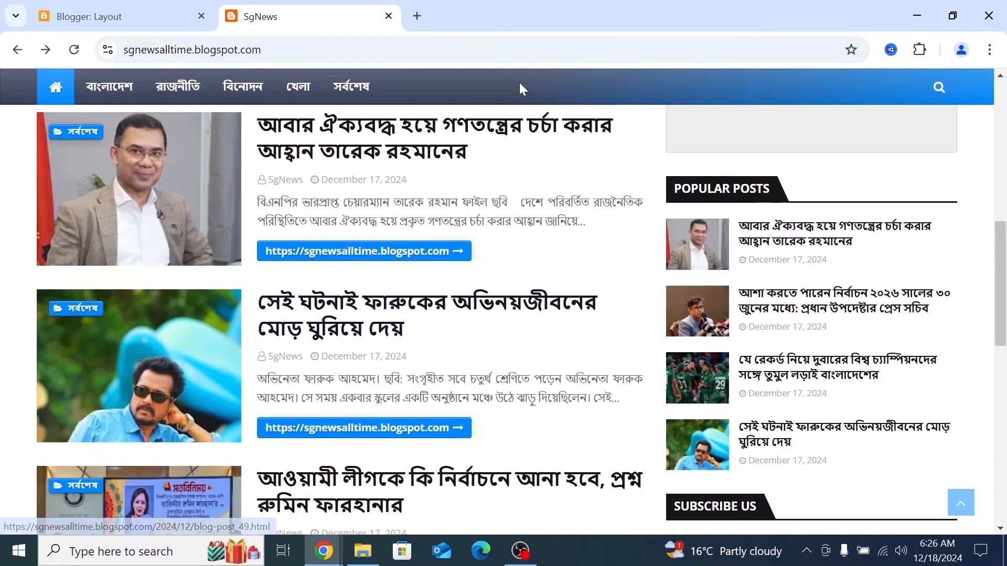
left_click_drag(548, 25, 195, 15)
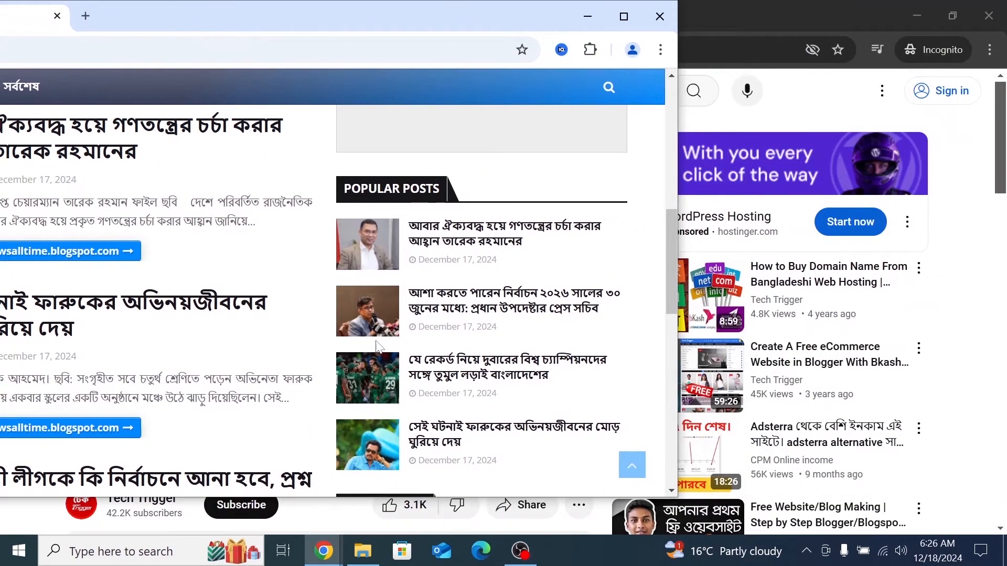
scroll(376, 342, "down", 2)
scroll(376, 342, "up", 1)
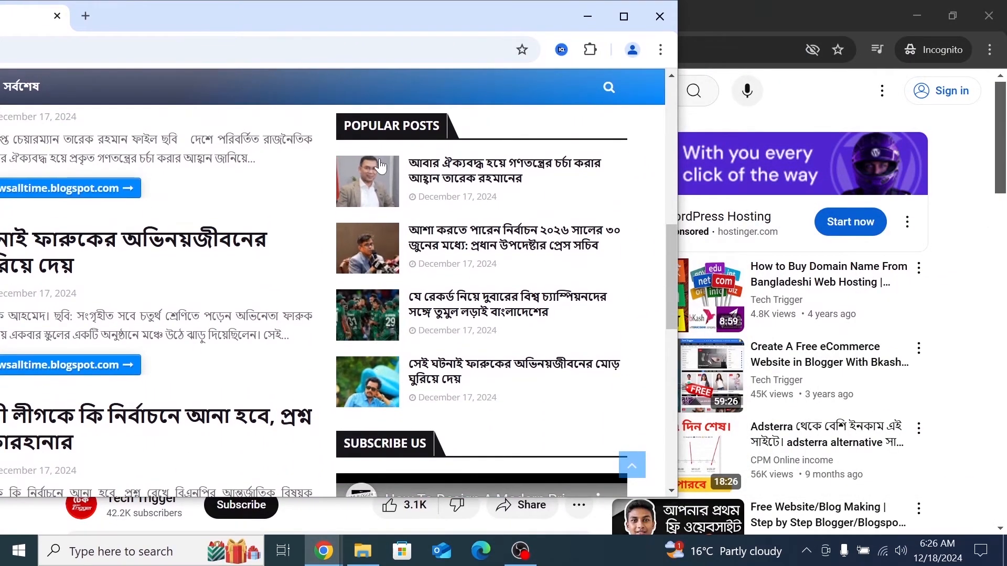
left_click_drag(354, 25, 355, 3)
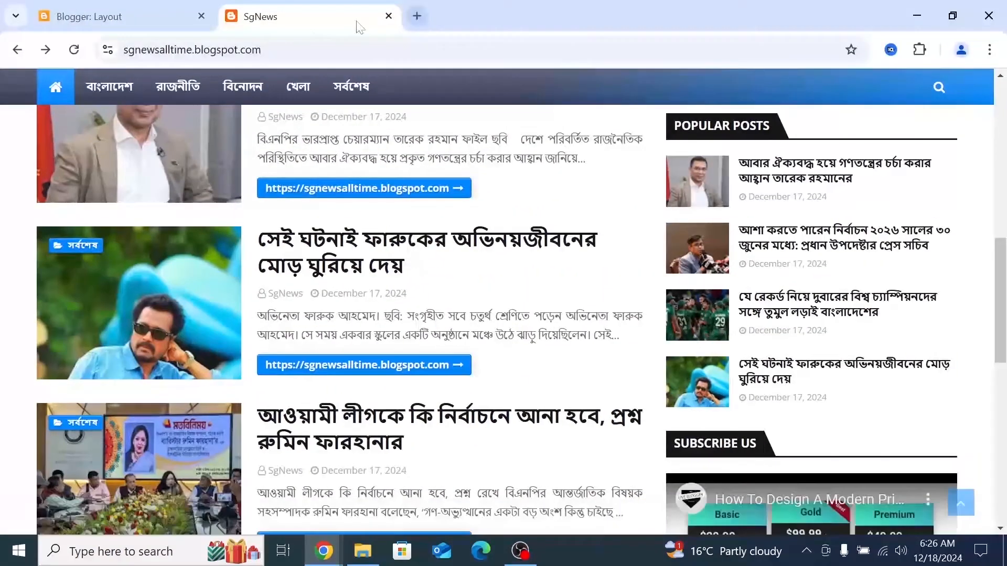
- Reopen the Popular Posts gadget in the layout, set the maximum number of shown posts to 3, and save it
left_click(133, 7)
scroll(395, 338, "down", 2)
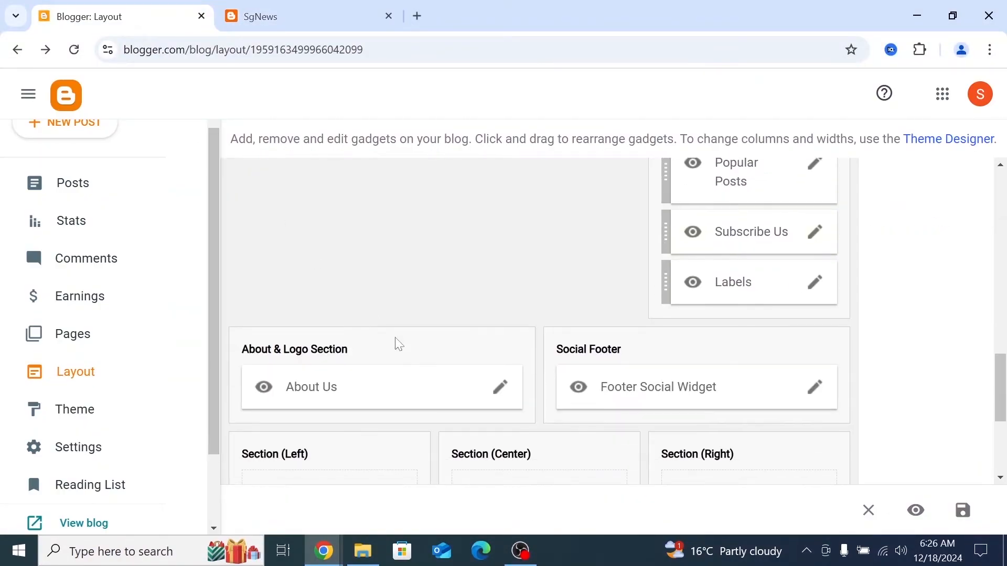
scroll(396, 342, "down", 1)
scroll(394, 338, "up", 2)
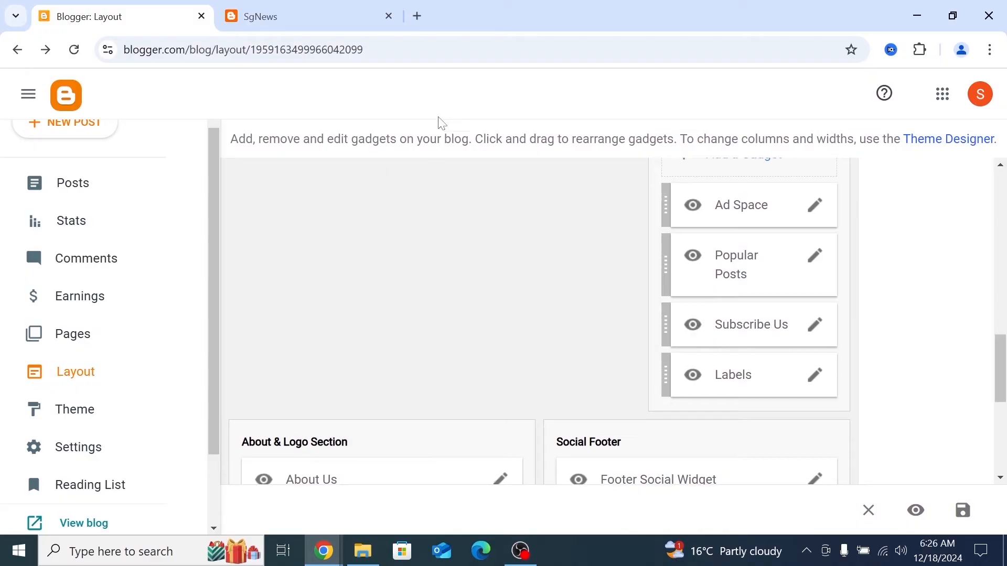
left_click_drag(514, 15, 179, 47)
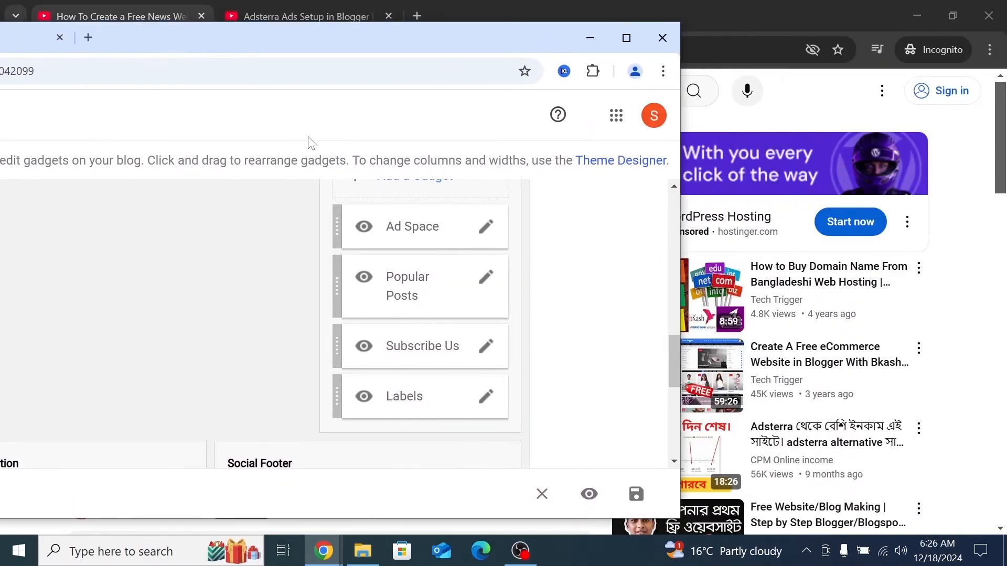
left_click(491, 283)
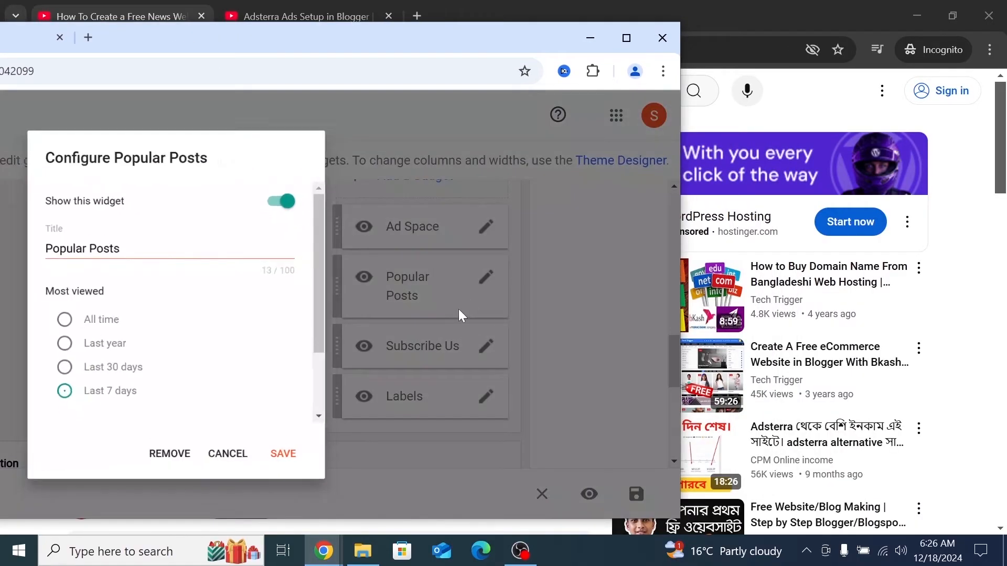
scroll(253, 407, "down", 2)
left_click(272, 414)
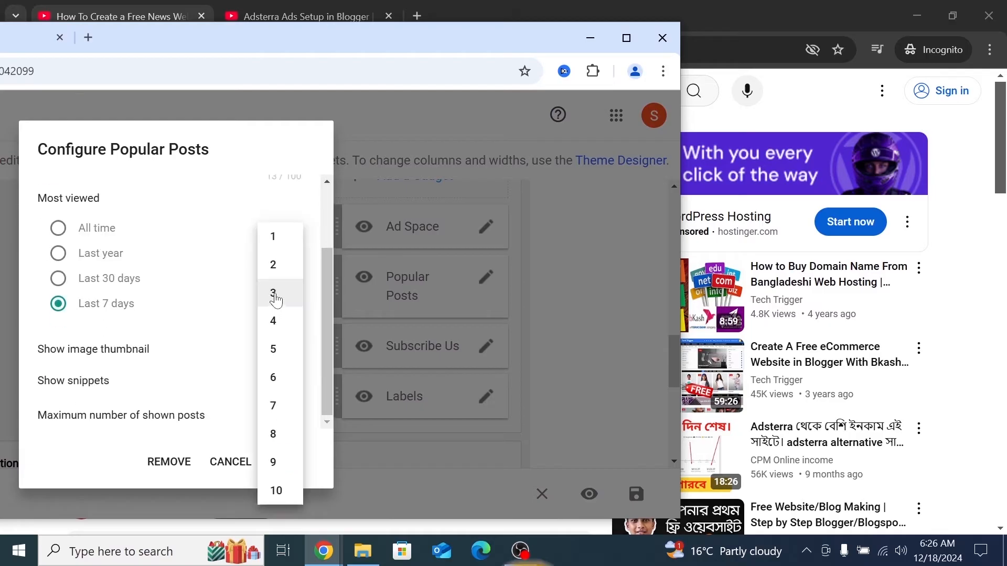
left_click(273, 292)
left_click(284, 462)
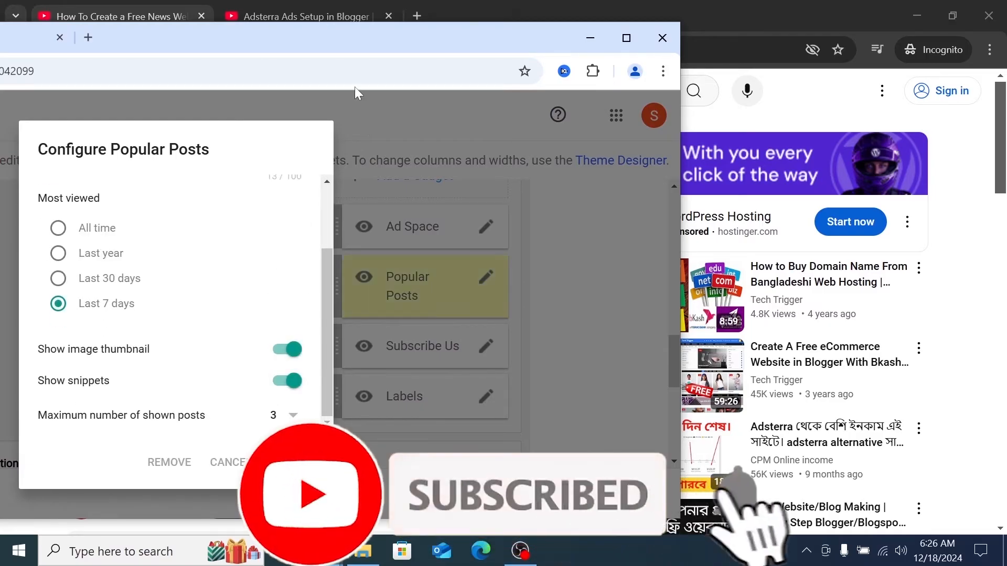
left_click_drag(351, 46, 342, 1)
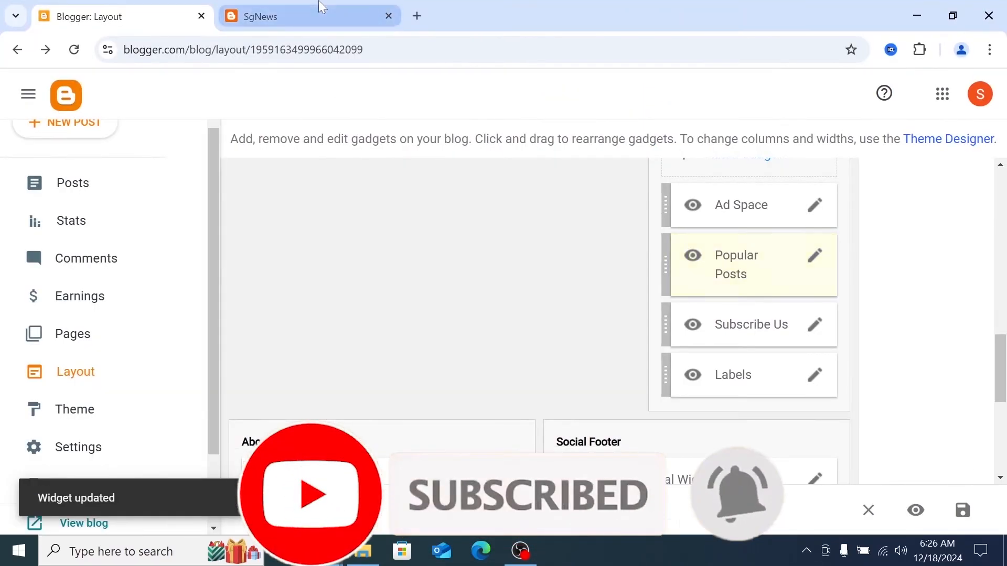
- Switch to the live SgNews site and reload it to check the latest Popular Posts setting
left_click(314, 15)
left_click(68, 49)
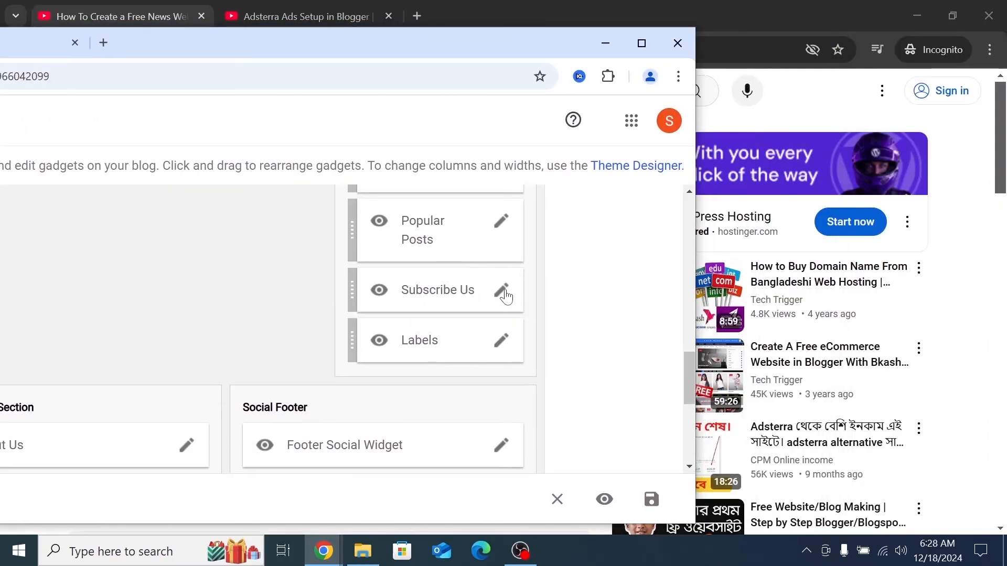
- Open the Subscribe Us gadget in the layout and examine its YouTube iframe embed code and videoWrapper styling
left_click(504, 294)
double_click(389, 41)
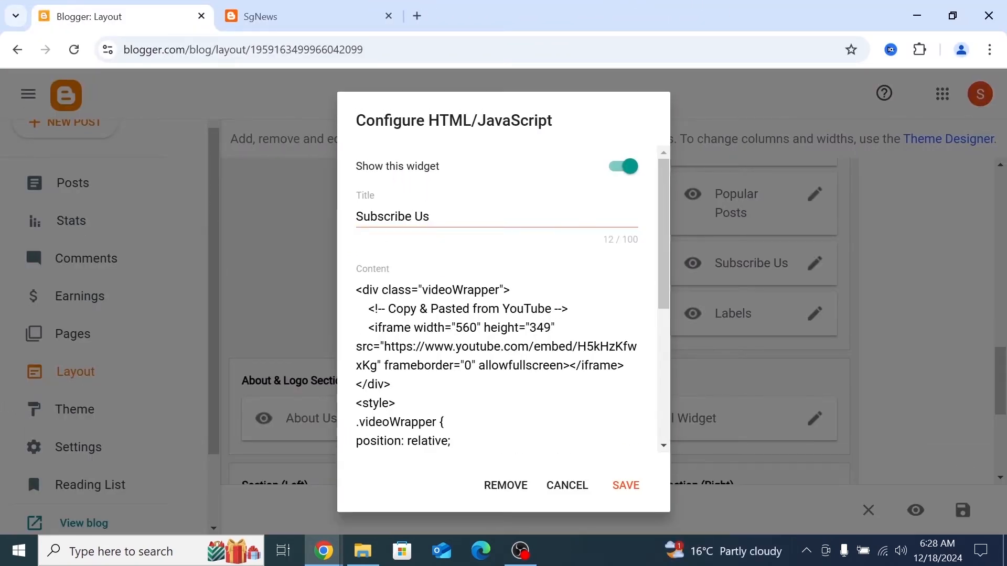
scroll(503, 299, "down", 1)
scroll(504, 299, "down", 3)
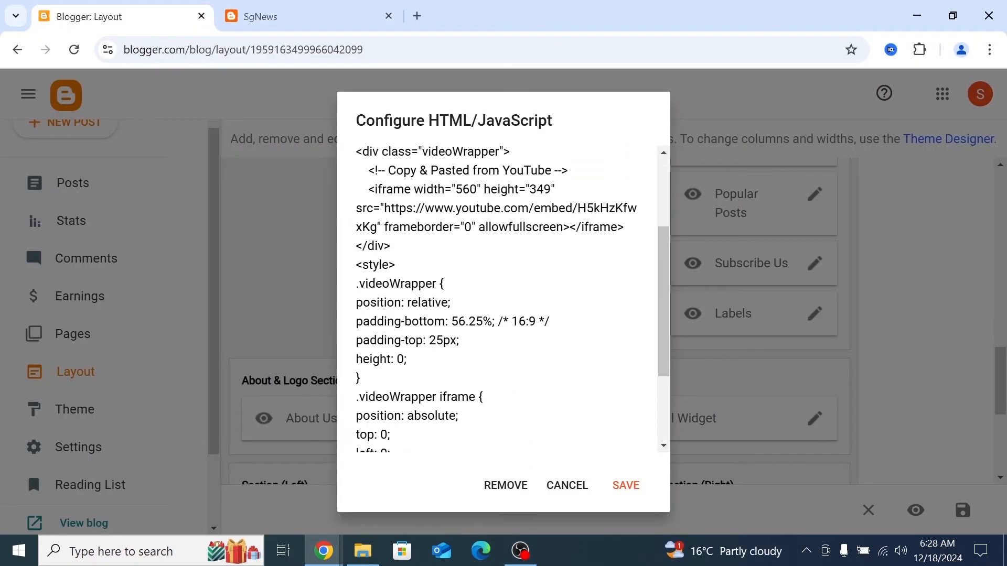
scroll(503, 299, "up", 1)
scroll(503, 299, "down", 1)
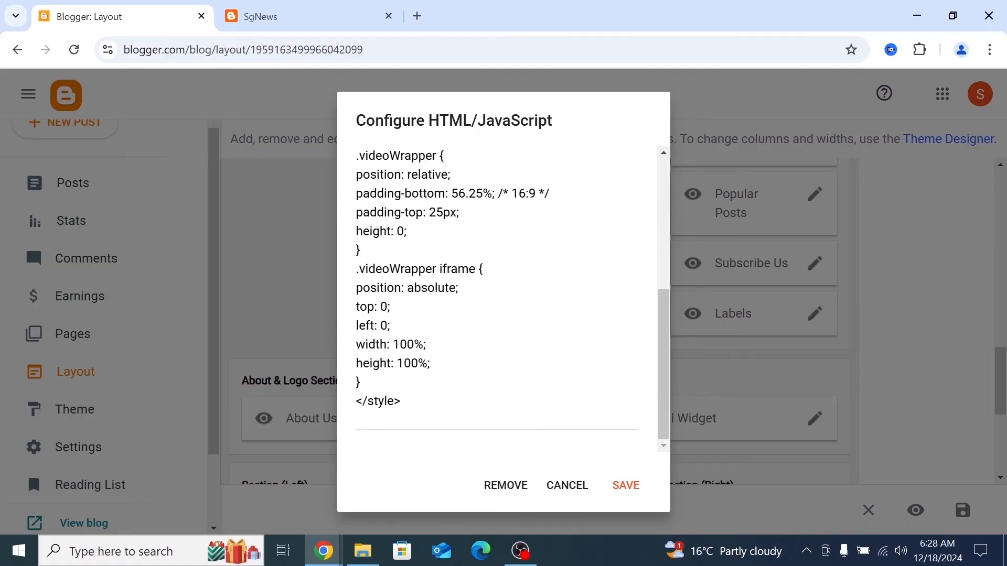
scroll(503, 299, "up", 4)
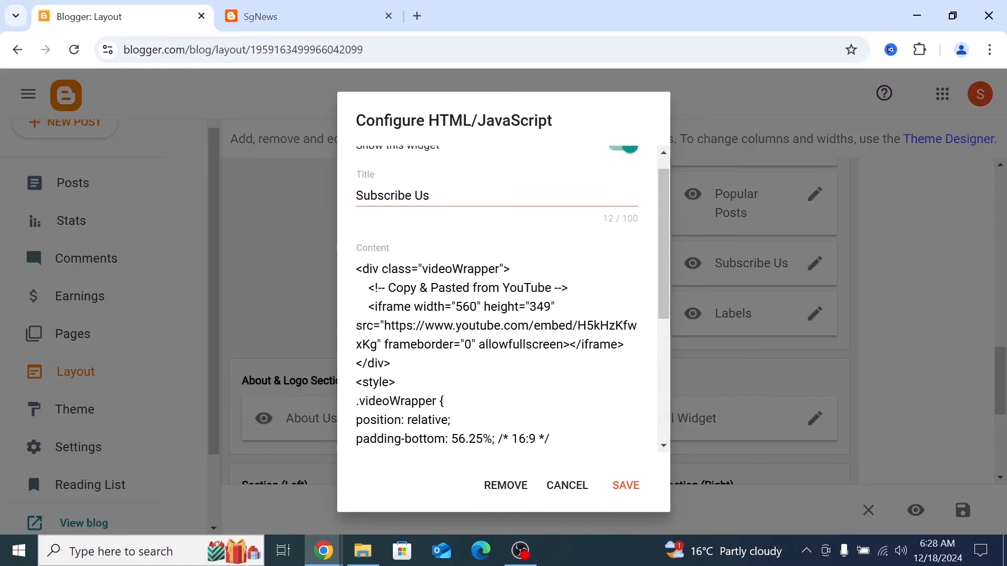
scroll(503, 299, "down", 1)
scroll(504, 299, "down", 2)
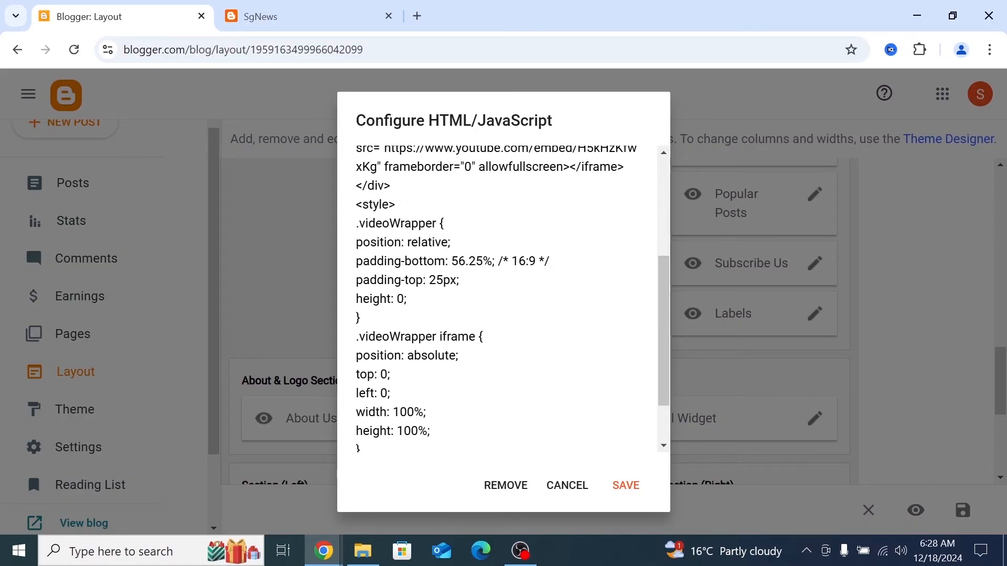
- Switch to the live SgNews site and inspect the embedded video in the sidebar's Subscribe Us section
left_click(318, 17)
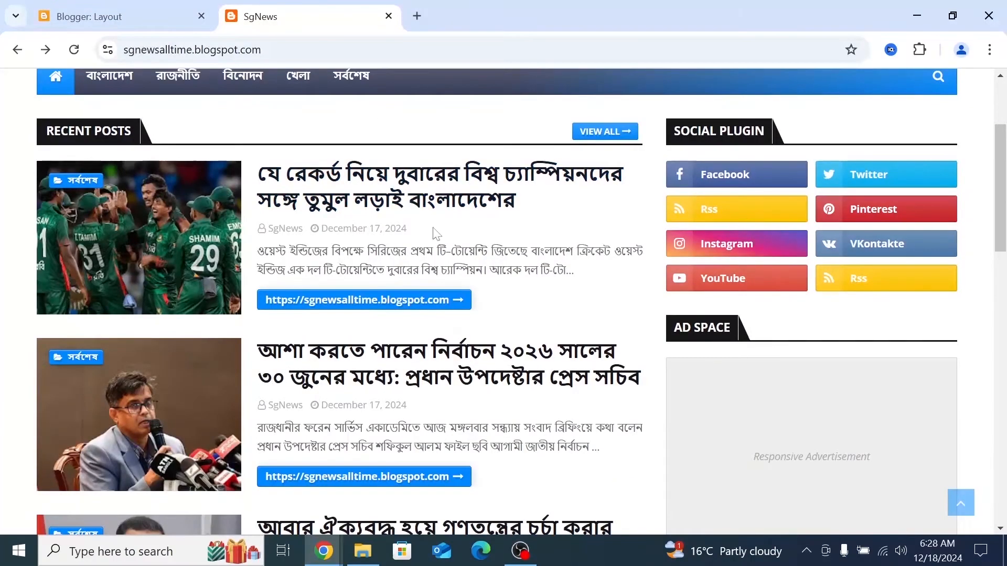
scroll(434, 232, "down", 10)
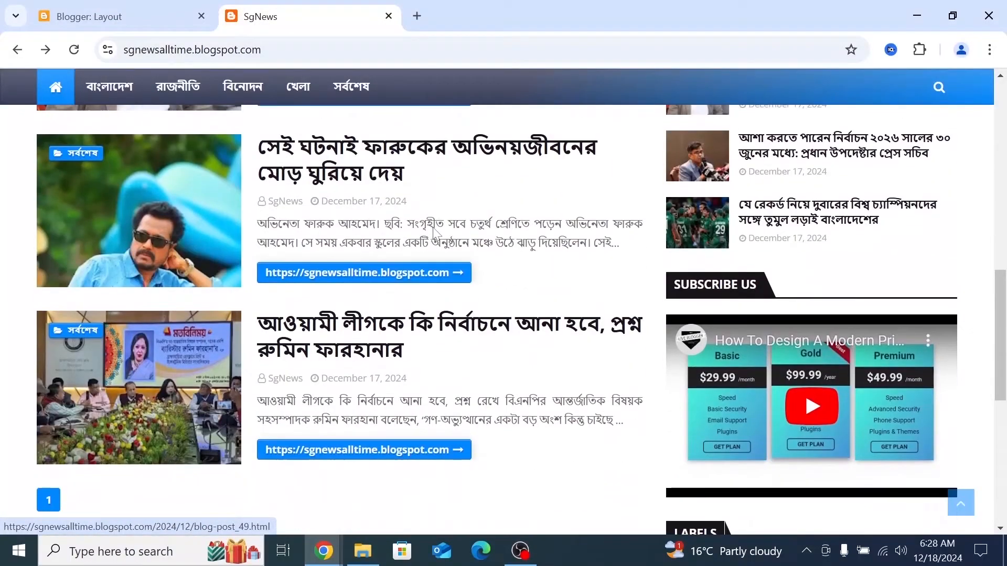
left_click_drag(503, 17, 268, 21)
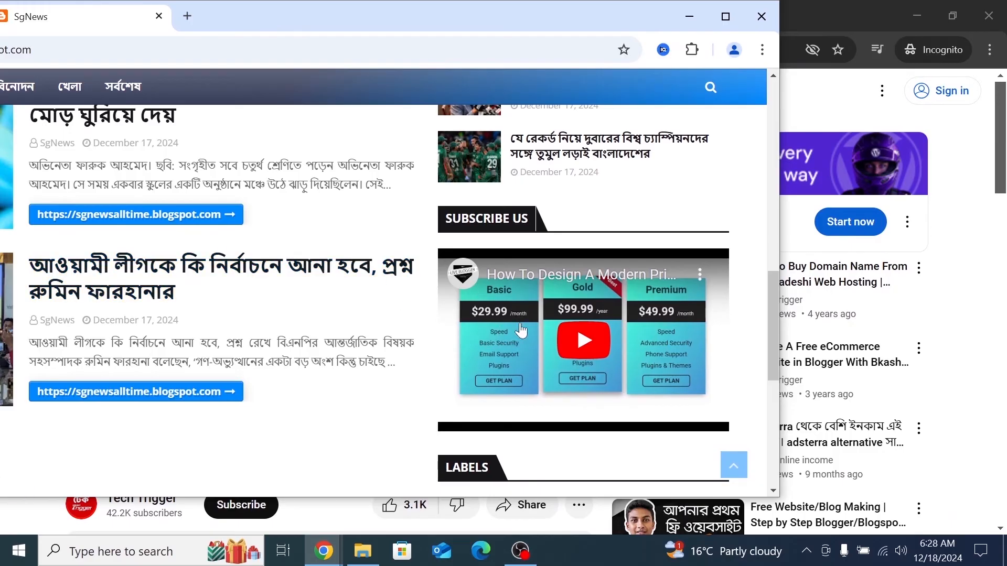
scroll(521, 330, "down", 2)
scroll(546, 306, "up", 1)
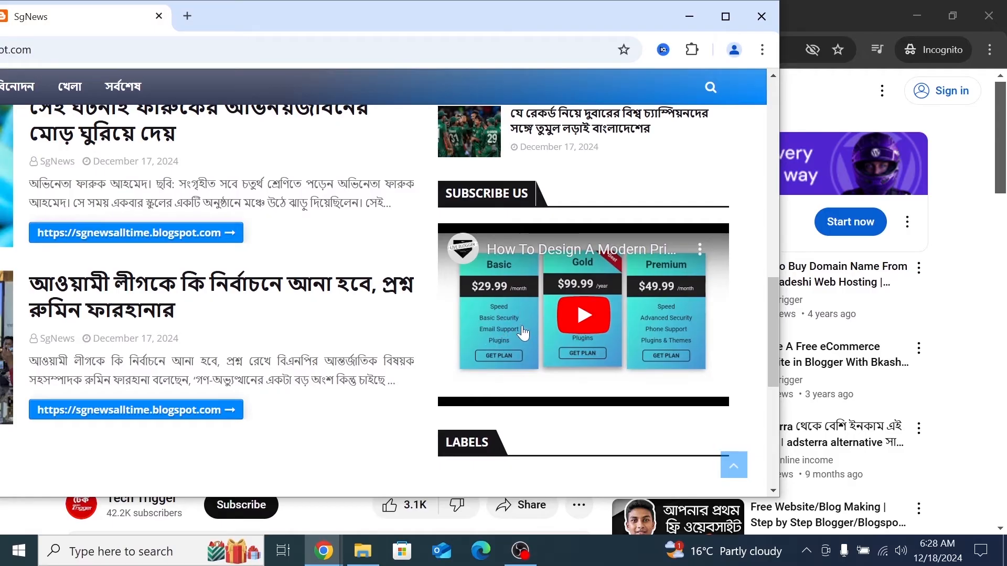
double_click(353, 14)
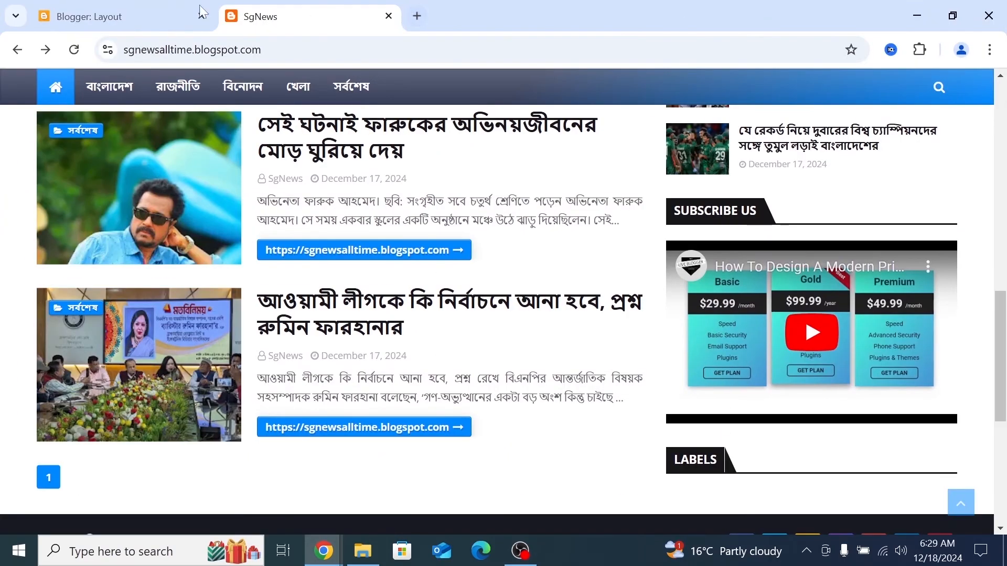
- Return to the Subscribe Us configuration in the Blogger layout, review its content code, and close it without saving
left_click(145, 7)
scroll(362, 278, "down", 3)
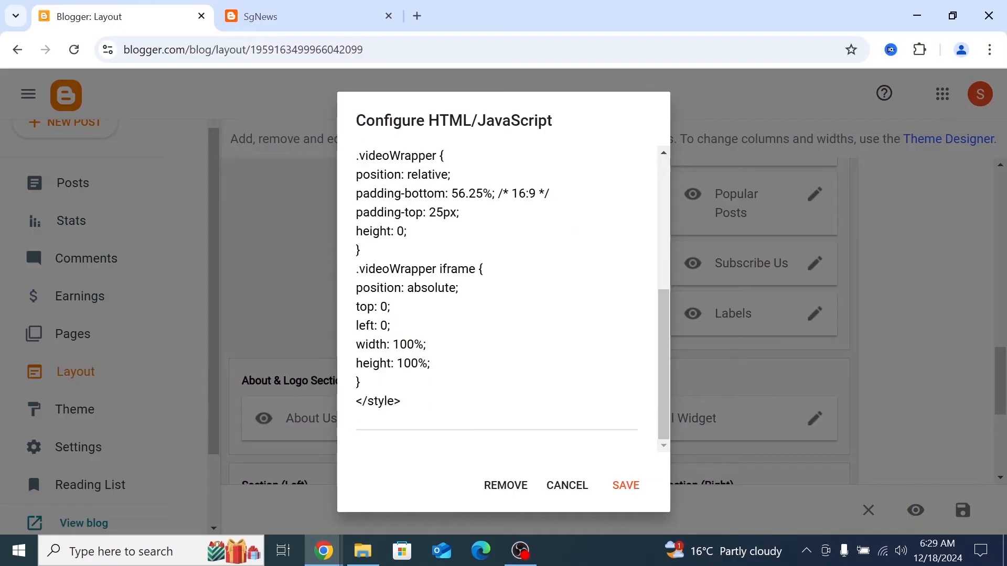
scroll(497, 299, "up", 6)
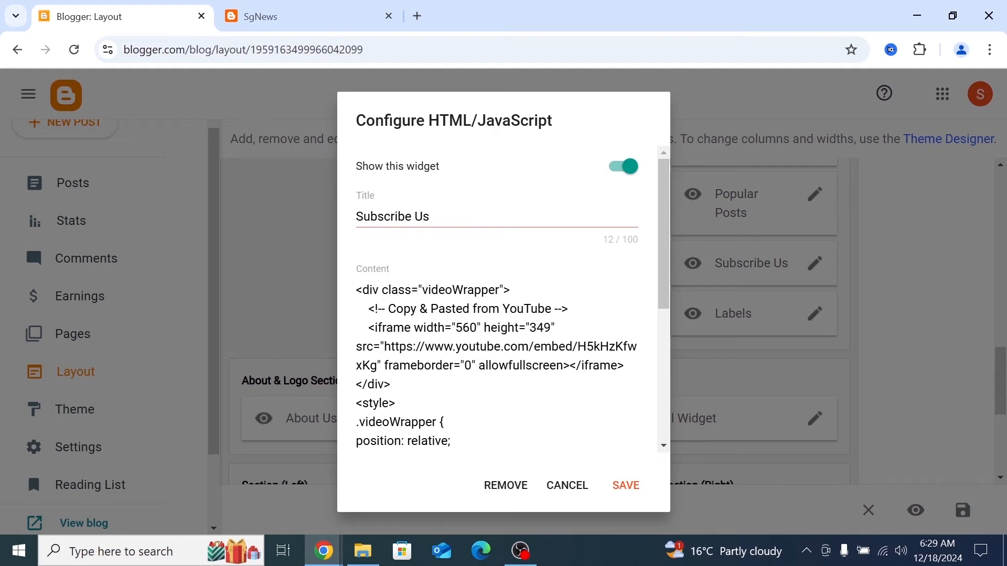
left_click(550, 487)
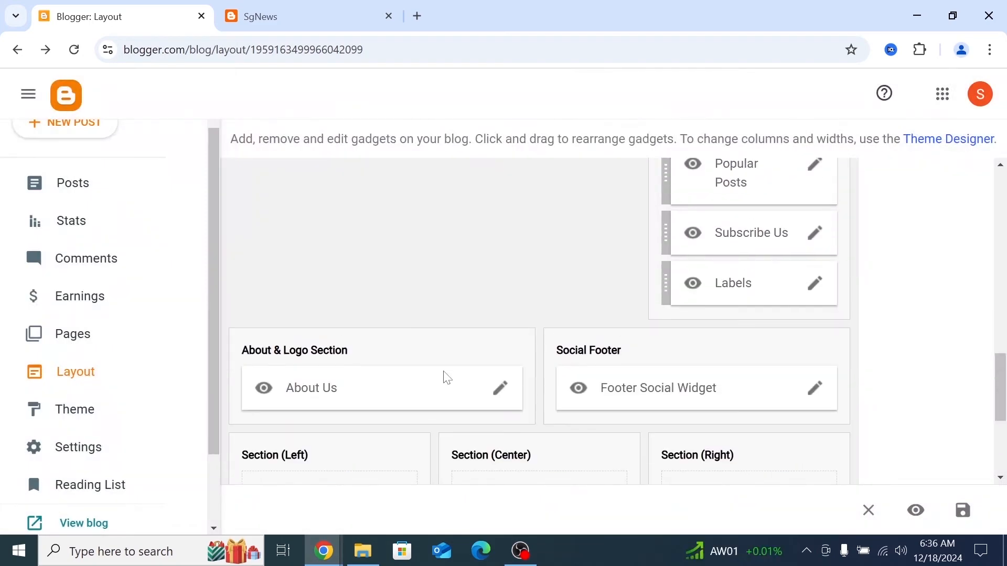
scroll(447, 378, "up", 1)
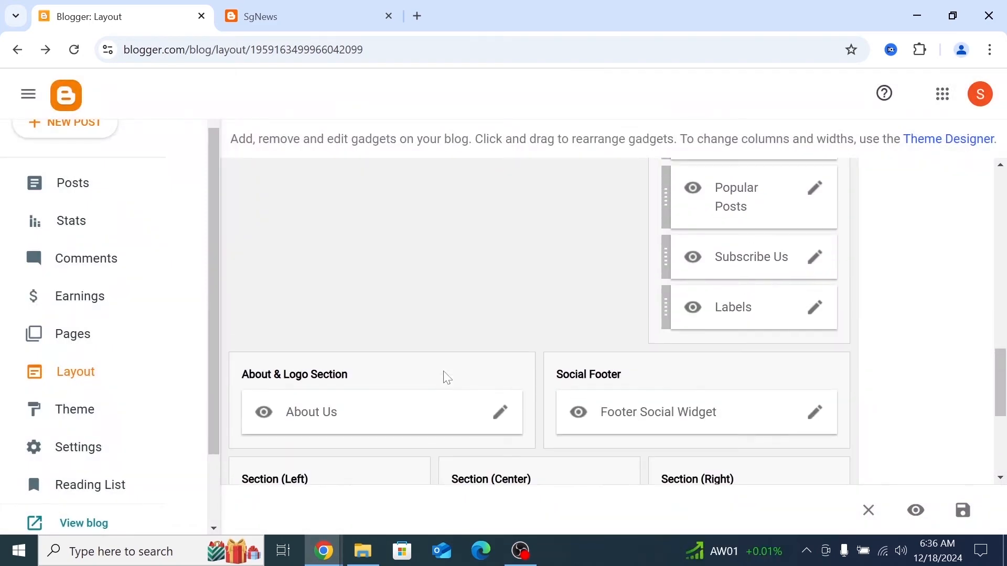
- Open the settings of the sidebar Labels gadget and include all labels in its selected labels
double_click(544, 4)
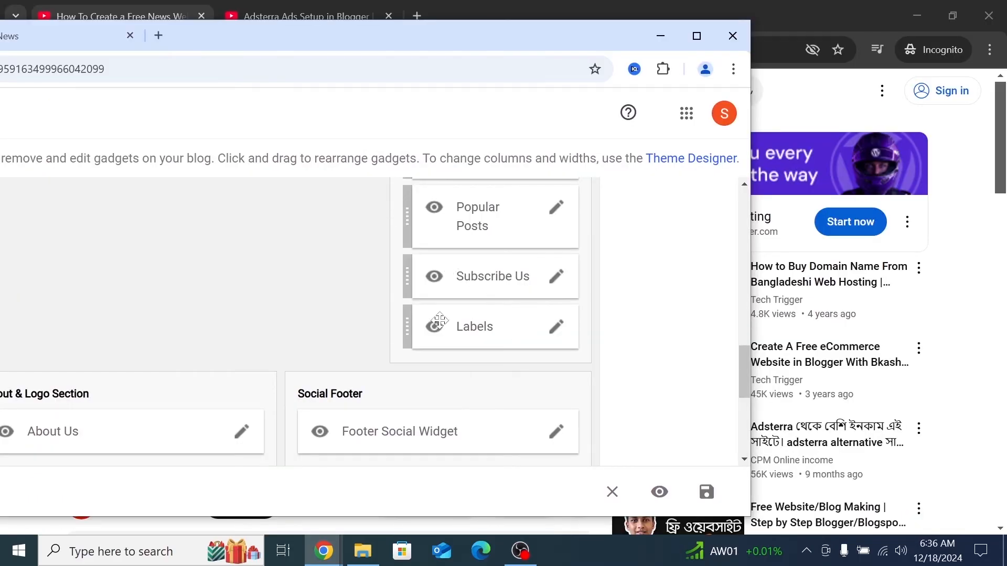
left_click(557, 329)
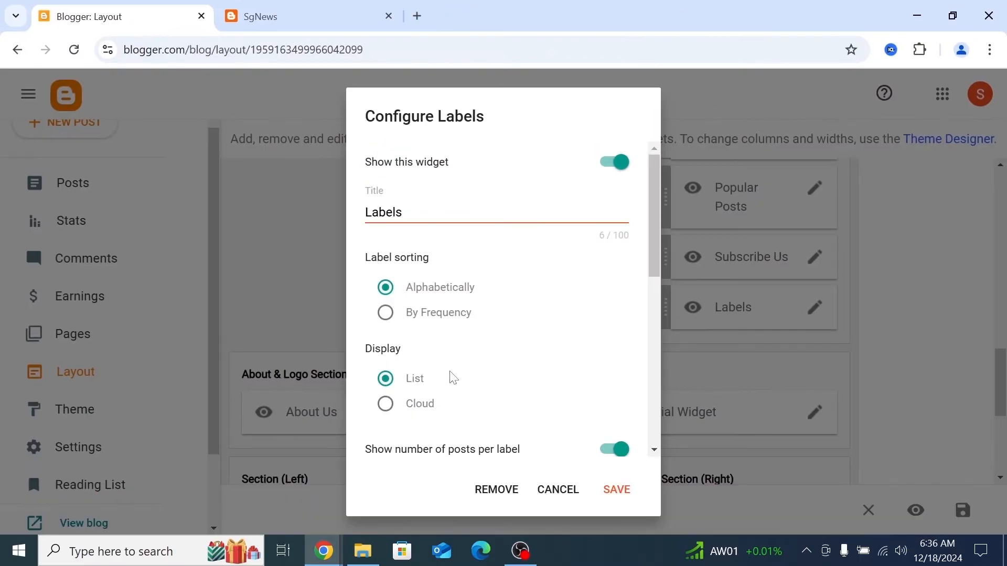
scroll(454, 378, "down", 8)
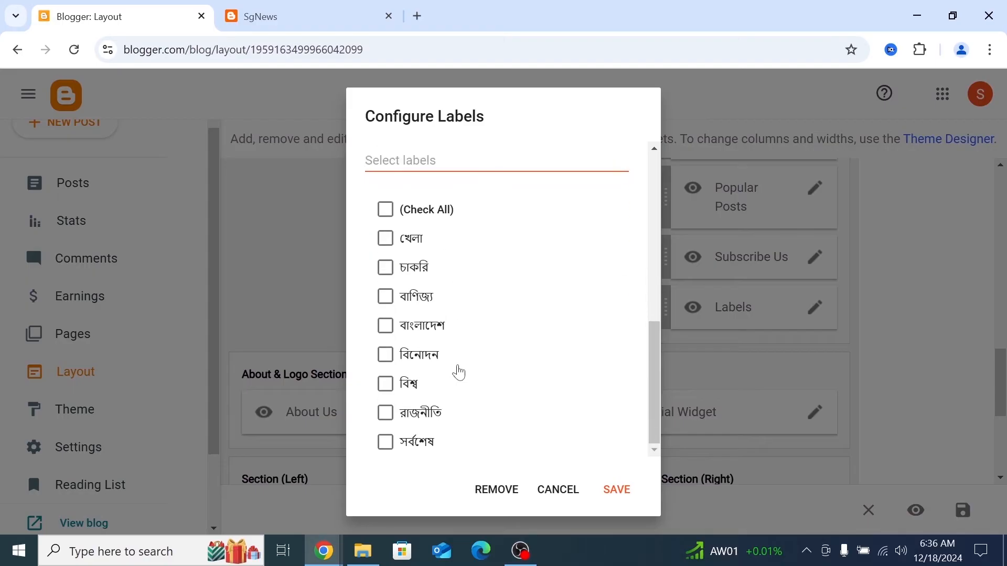
scroll(445, 280, "up", 8)
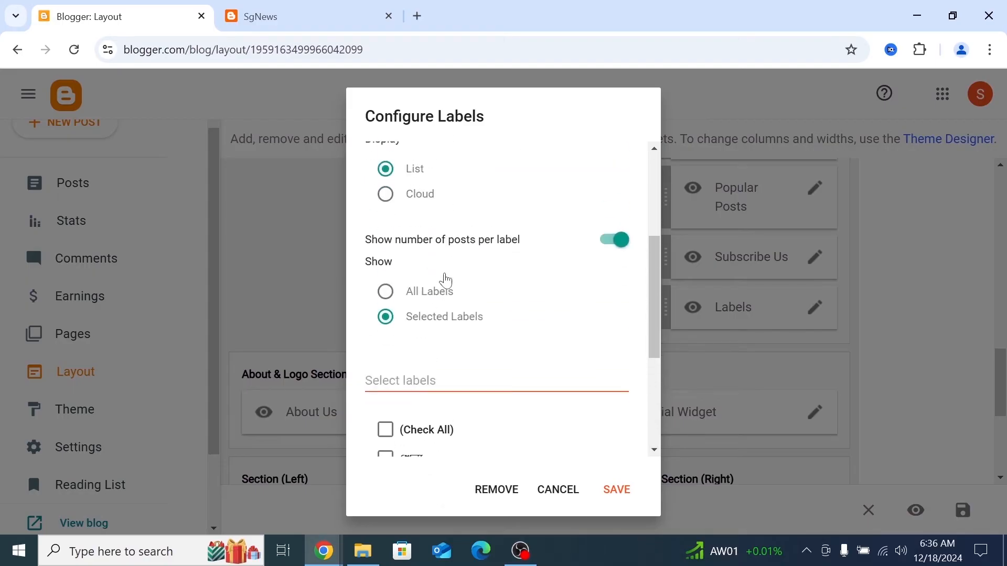
scroll(444, 280, "down", 8)
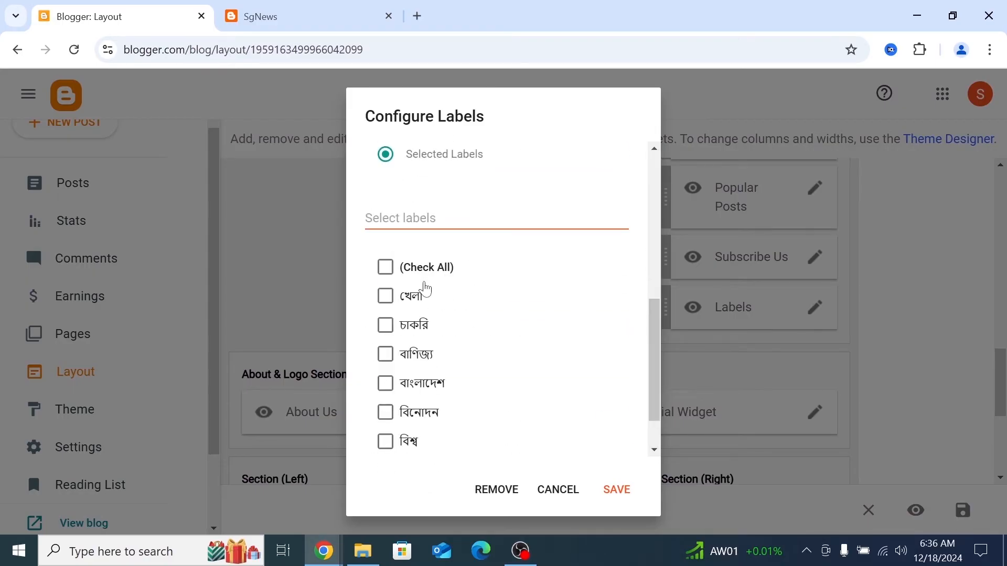
scroll(419, 387, "down", 1)
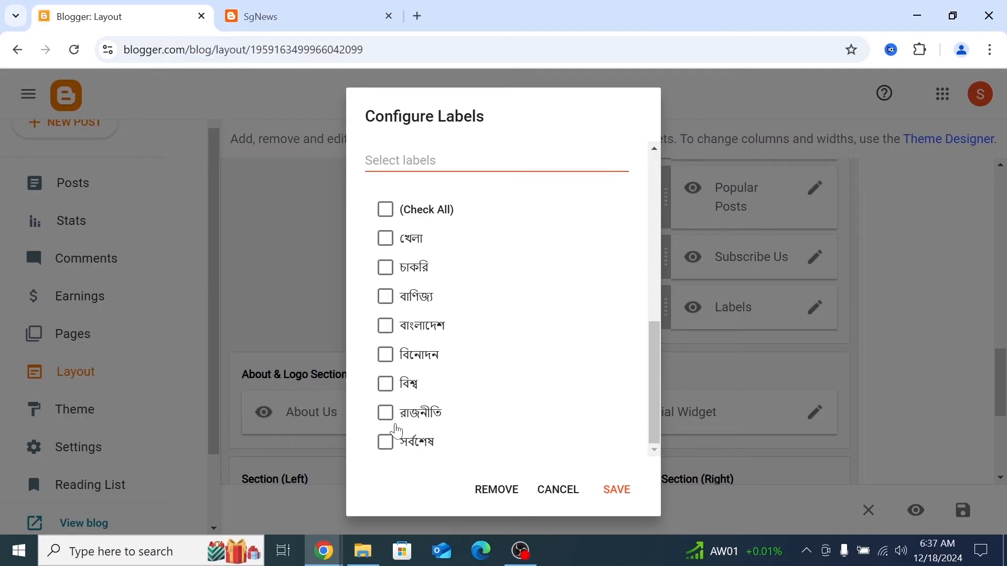
left_click(388, 446)
left_click(386, 413)
left_click(389, 386)
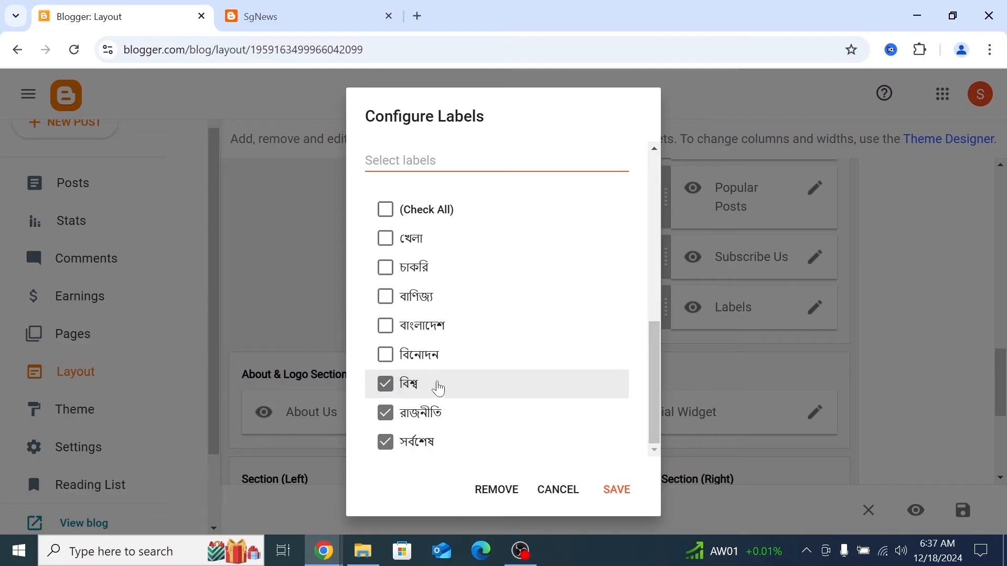
scroll(438, 386, "up", 1)
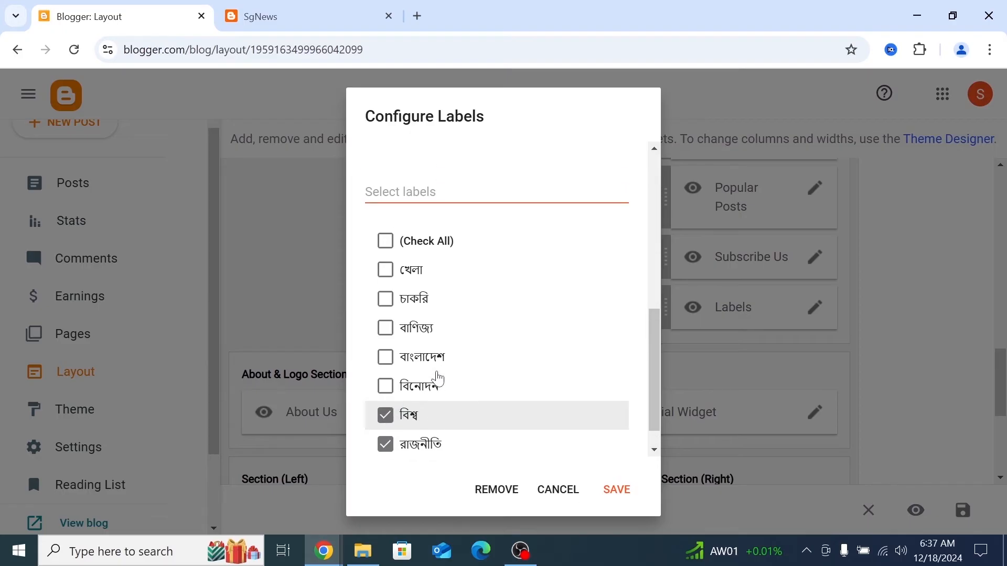
left_click(387, 236)
scroll(442, 300, "down", 1)
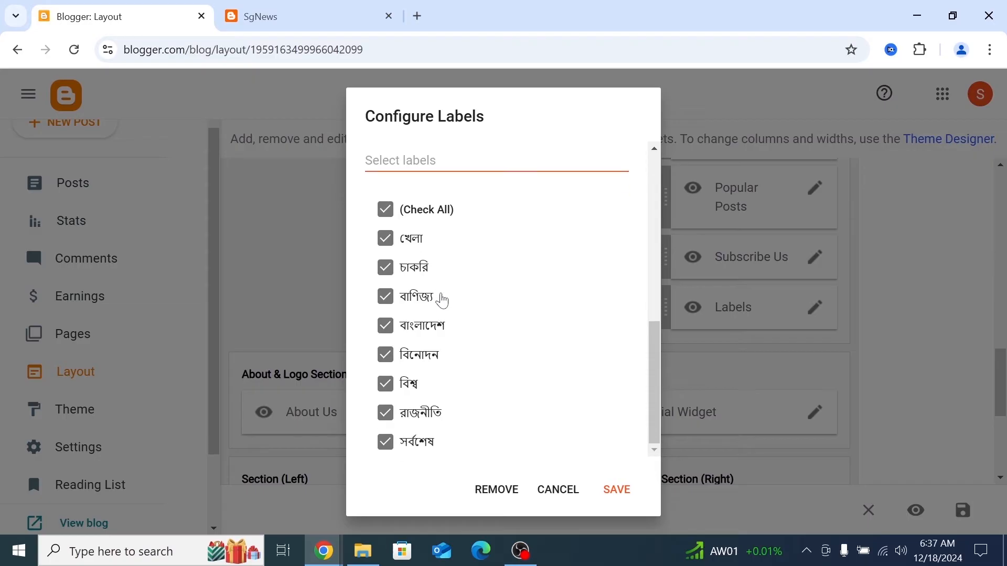
- Launch Avro Keyboard and switch its input language to Bangla for editing the Labels gadget's title
scroll(442, 300, "up", 8)
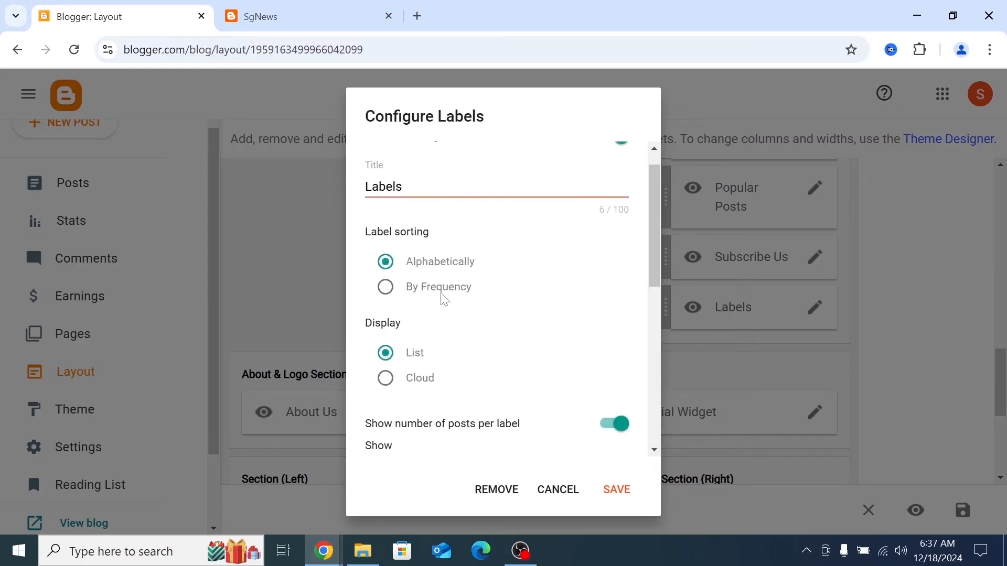
left_click(496, 212)
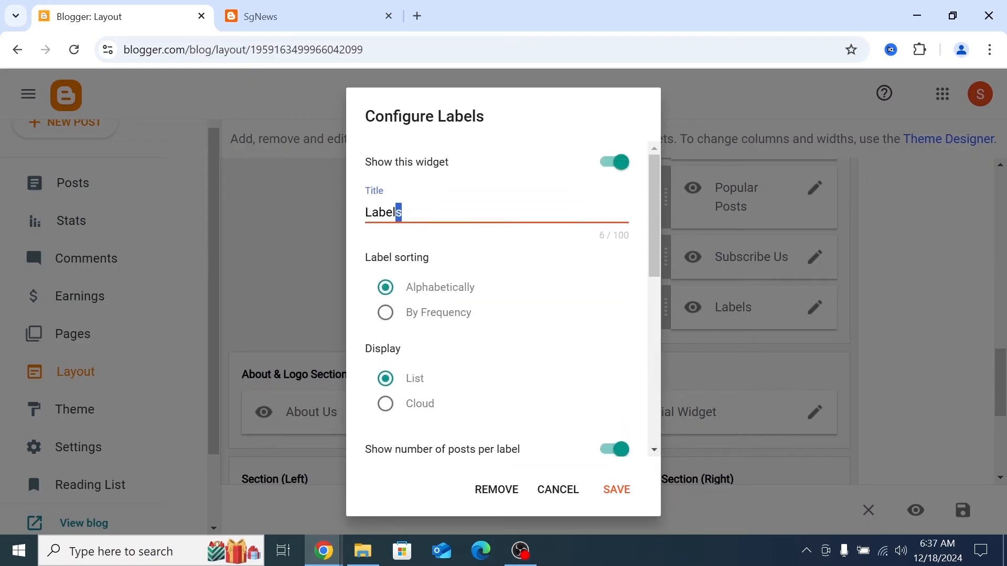
left_click_drag(397, 213, 329, 219)
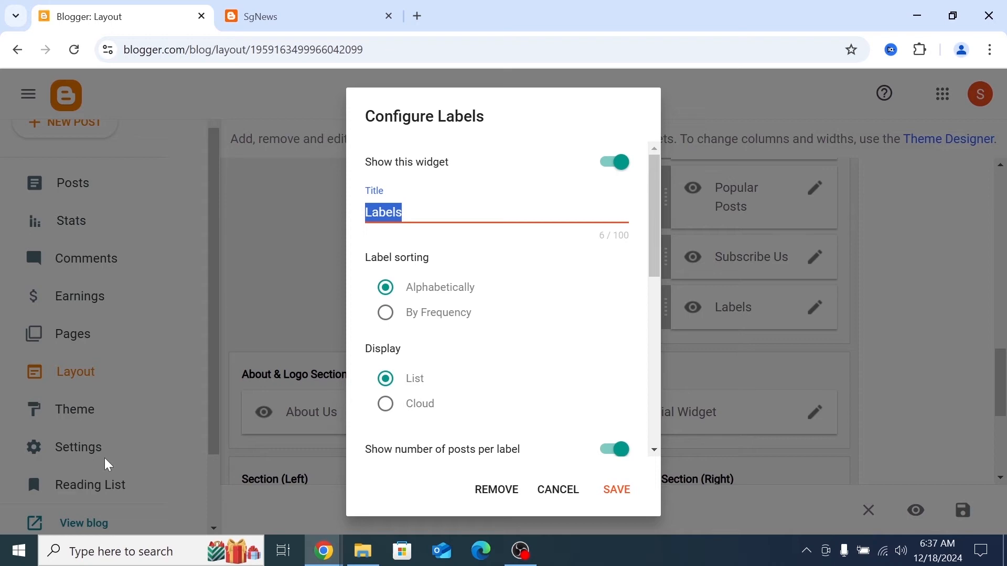
left_click(16, 551)
left_click(112, 284)
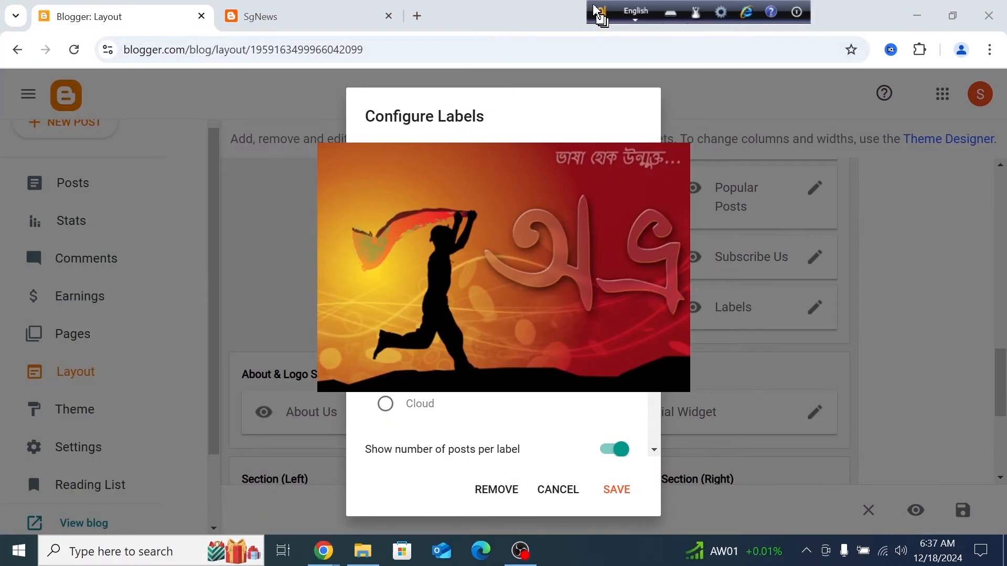
left_click_drag(600, 9, 426, 9)
left_click(458, 10)
left_click(420, 212)
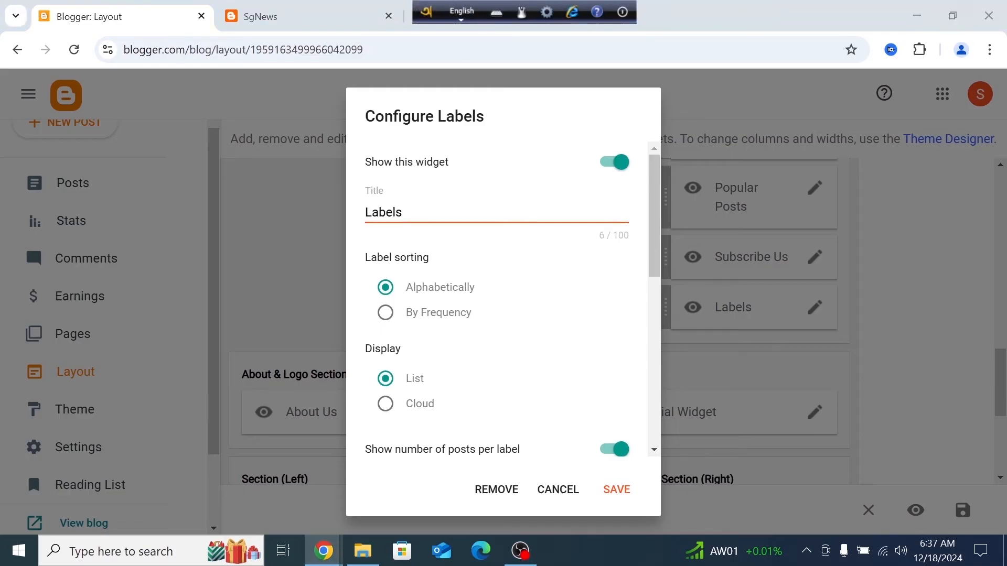
left_click(460, 10)
left_click(442, 209)
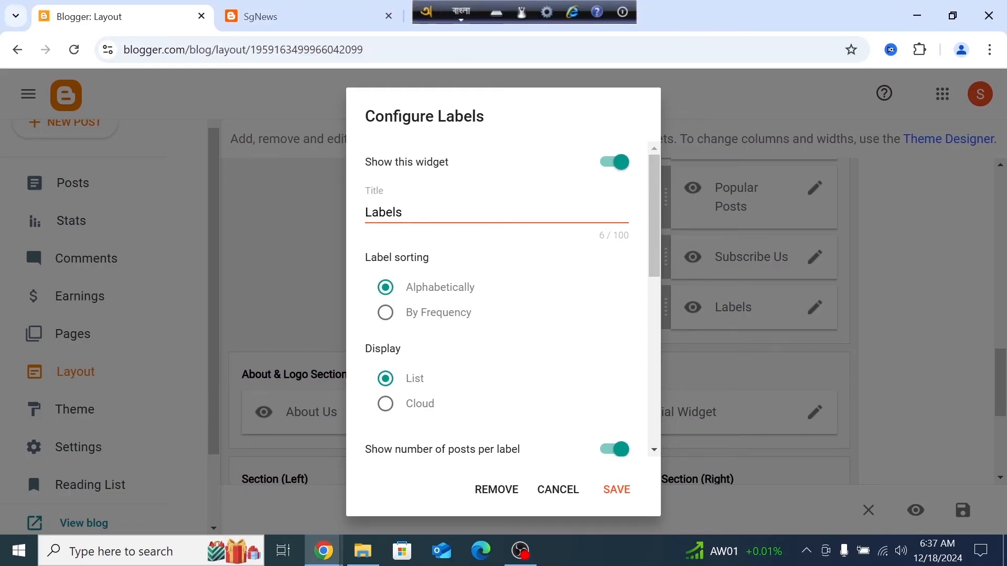
- Replace the Labels gadget's title with "বিভাগ সমূহ"
left_click_drag(386, 212, 342, 201)
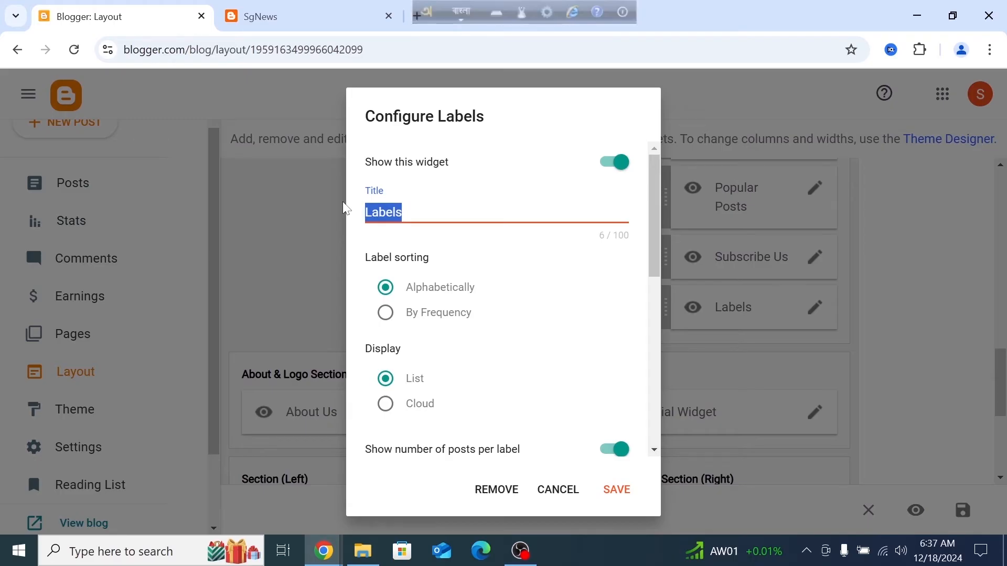
type("bivag sm")
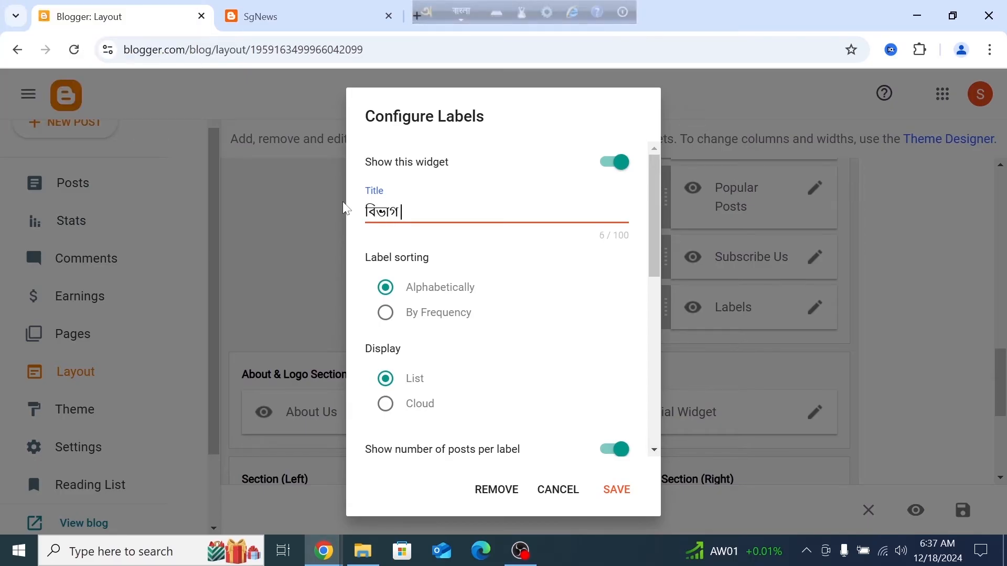
type("uho")
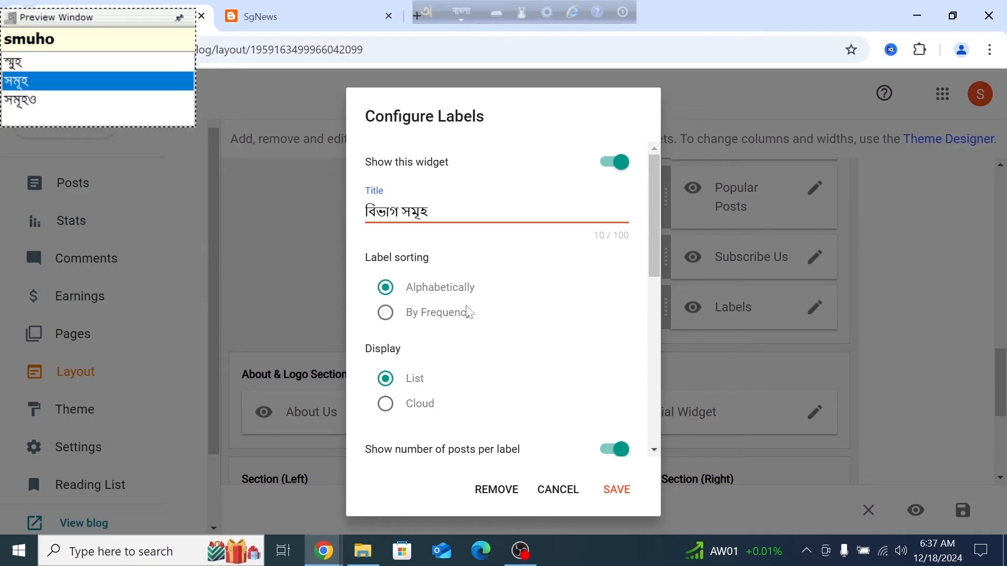
- Save the Labels gadget's configuration and exit Avro Keyboard
left_click_drag(426, 15, 290, 15)
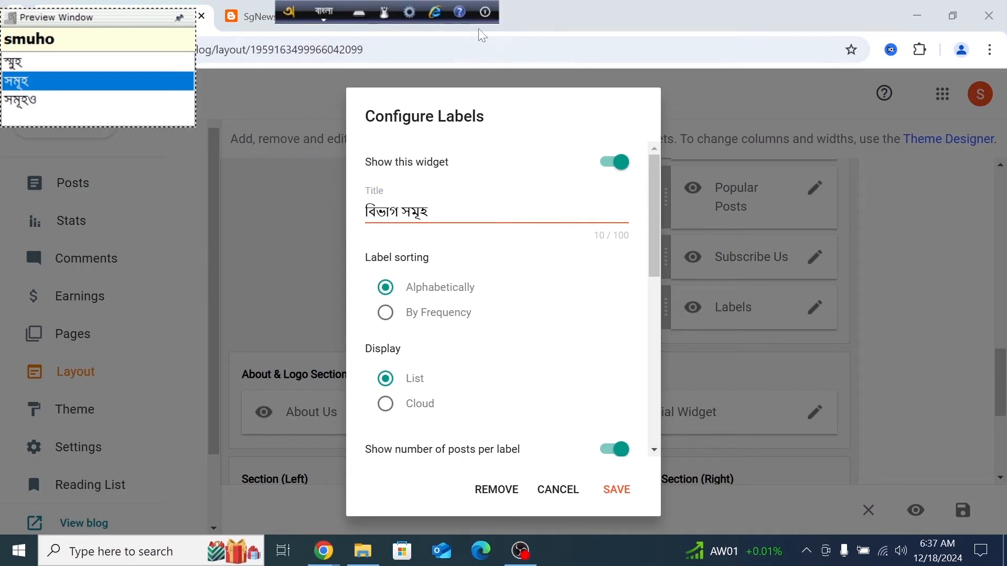
double_click(533, 14)
left_click(531, 456)
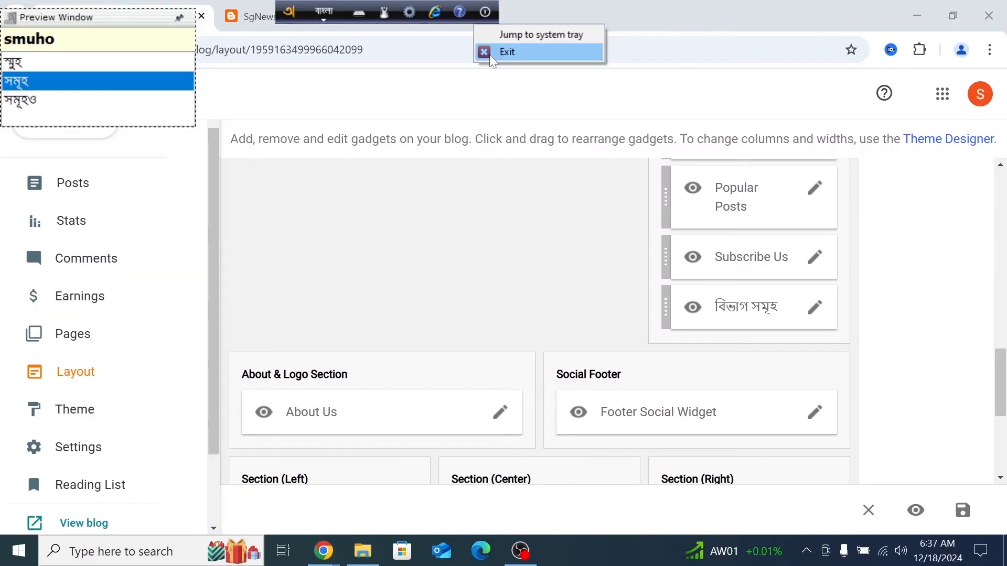
left_click(489, 55)
- Examine the বিভাগ সমূহ label list in the sidebar of the live SgNews blog
left_click(260, 17)
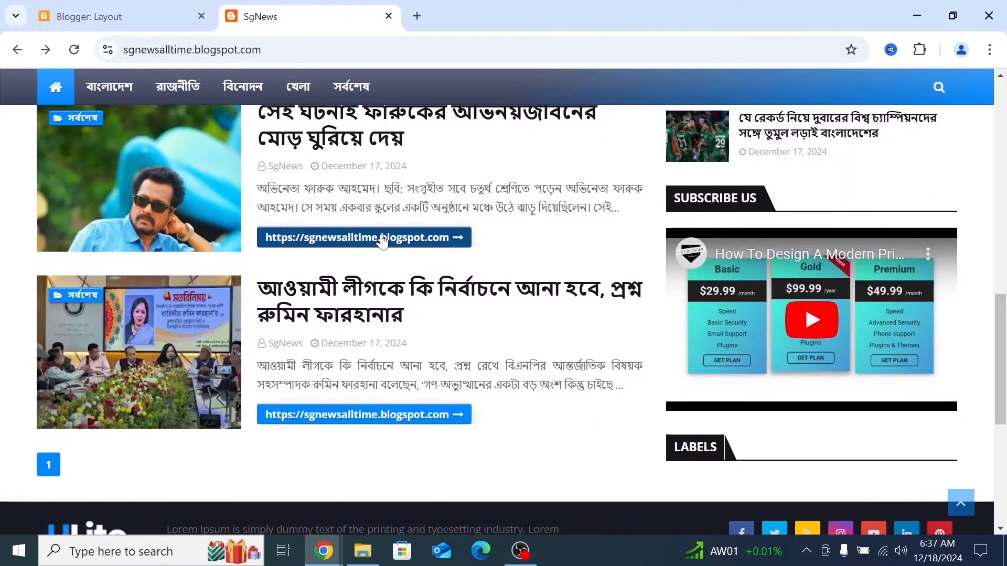
scroll(461, 294, "down", 3)
left_click(462, 291)
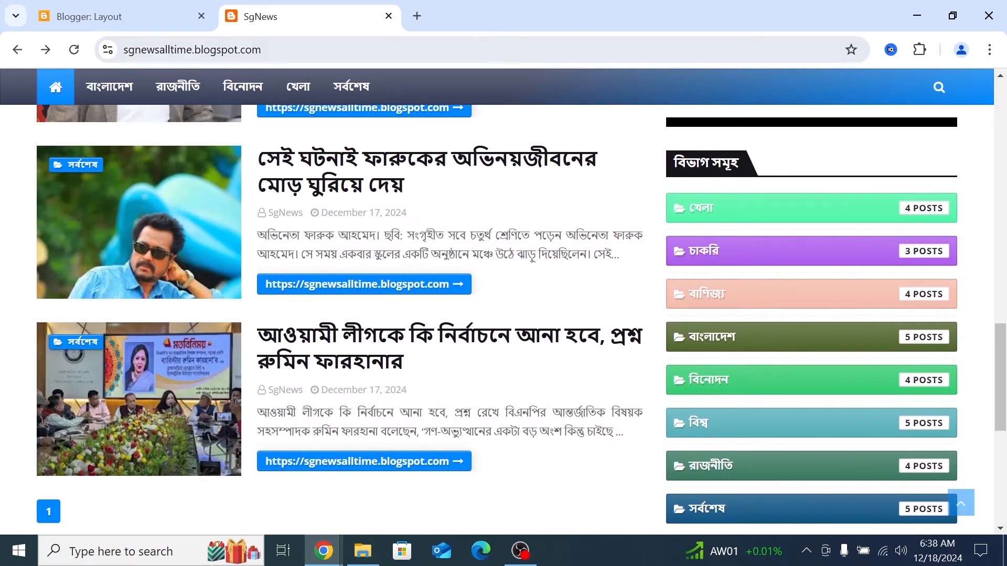
left_click_drag(525, 15, 236, 9)
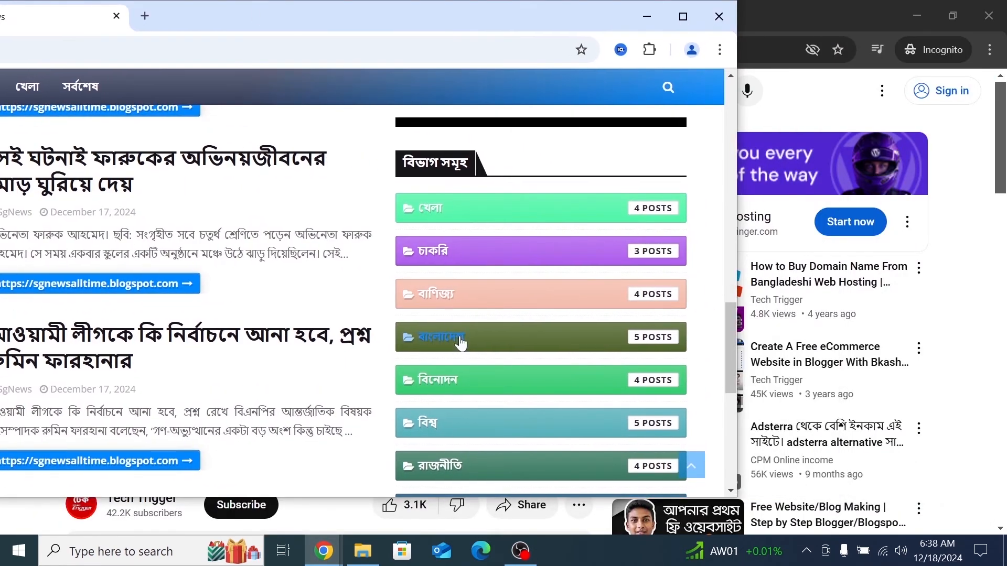
scroll(460, 338, "down", 3)
scroll(458, 331, "up", 3)
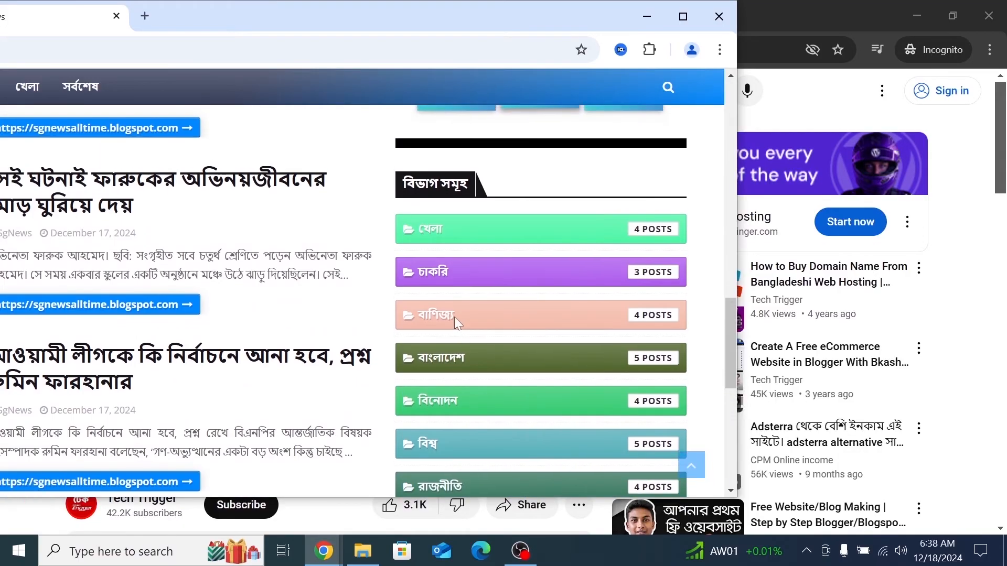
scroll(433, 380, "down", 2)
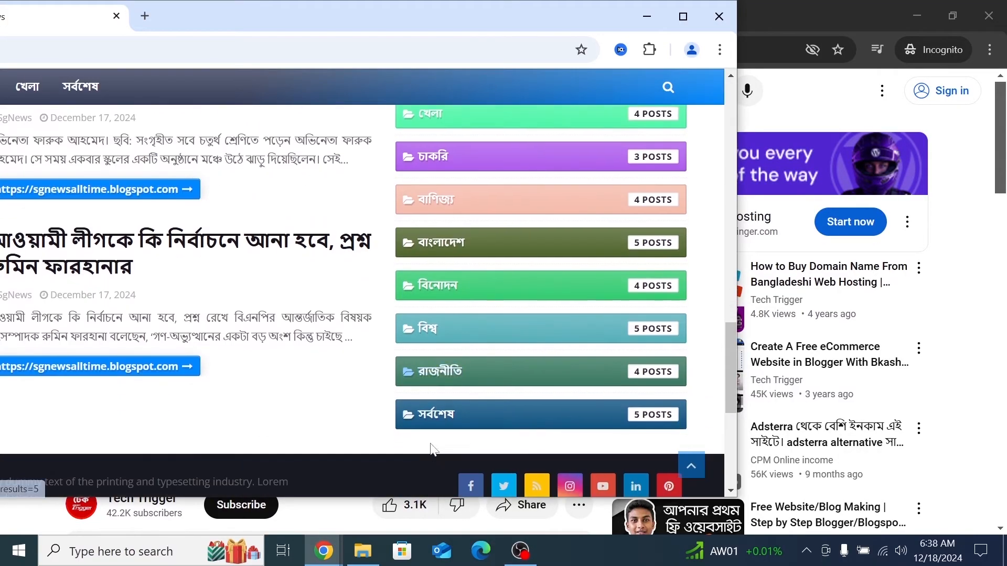
scroll(441, 362, "up", 2)
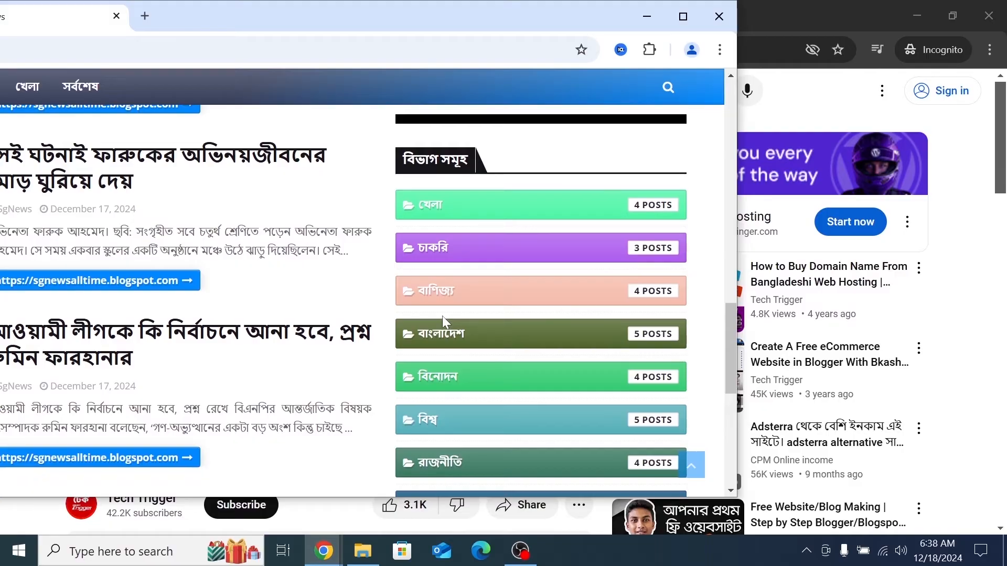
scroll(443, 317, "down", 1)
scroll(442, 317, "down", 1)
scroll(420, 180, "up", 1)
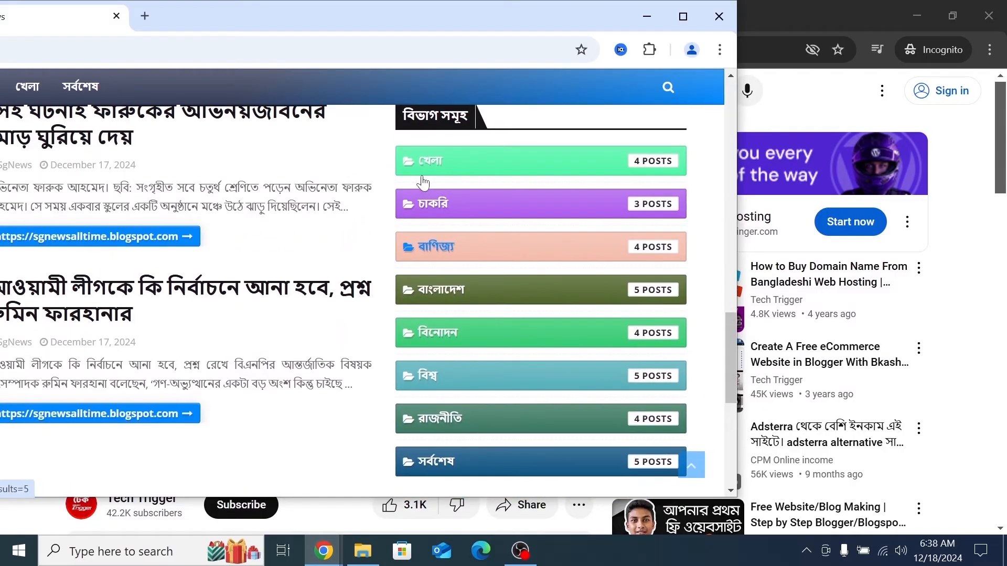
double_click(429, 26)
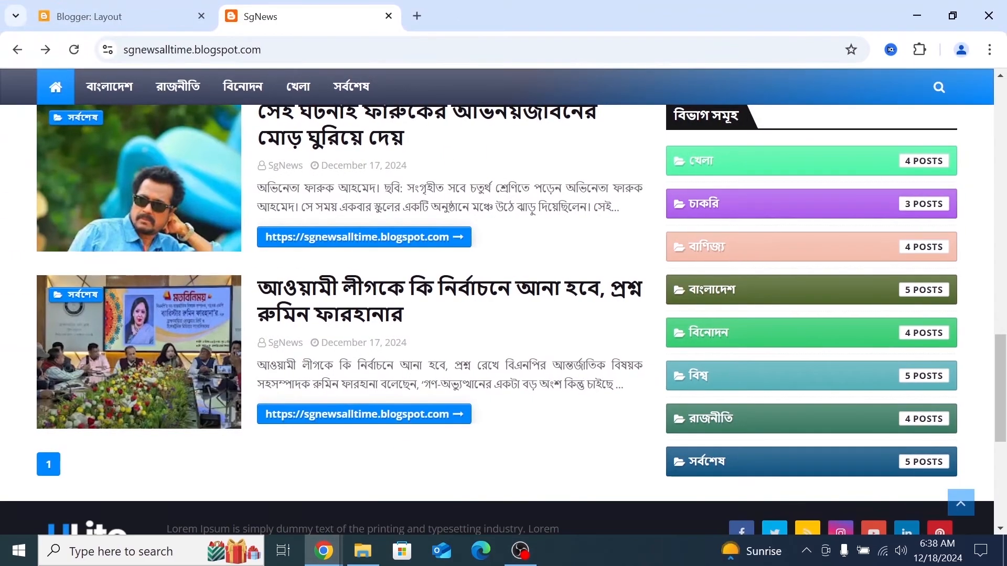
scroll(504, 315, "up", 2)
scroll(503, 314, "up", 1)
scroll(461, 191, "down", 2)
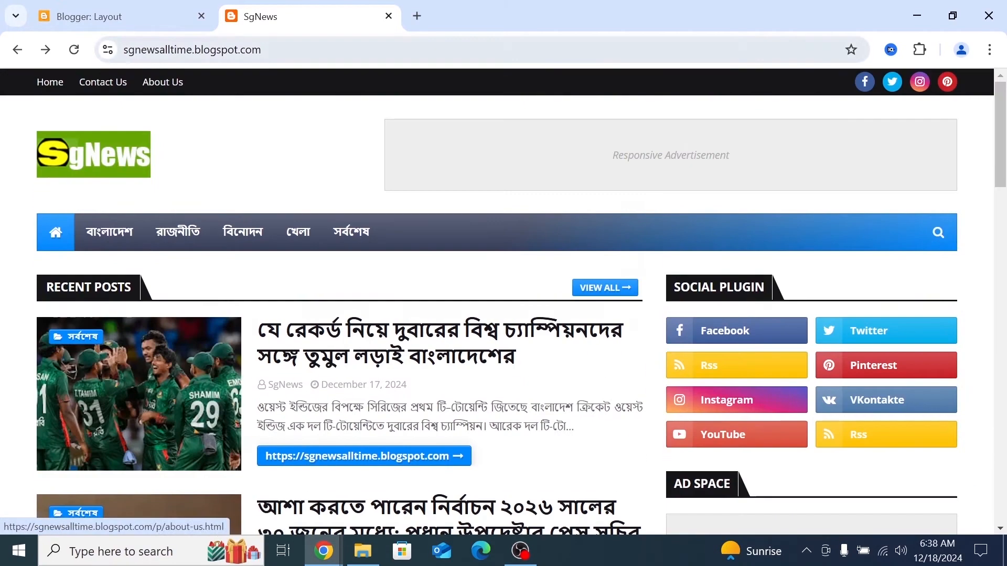
- Return to the blog layout and open the settings of the About Us gadget in the About & Logo Section
left_click(137, 17)
scroll(398, 336, "up", 3)
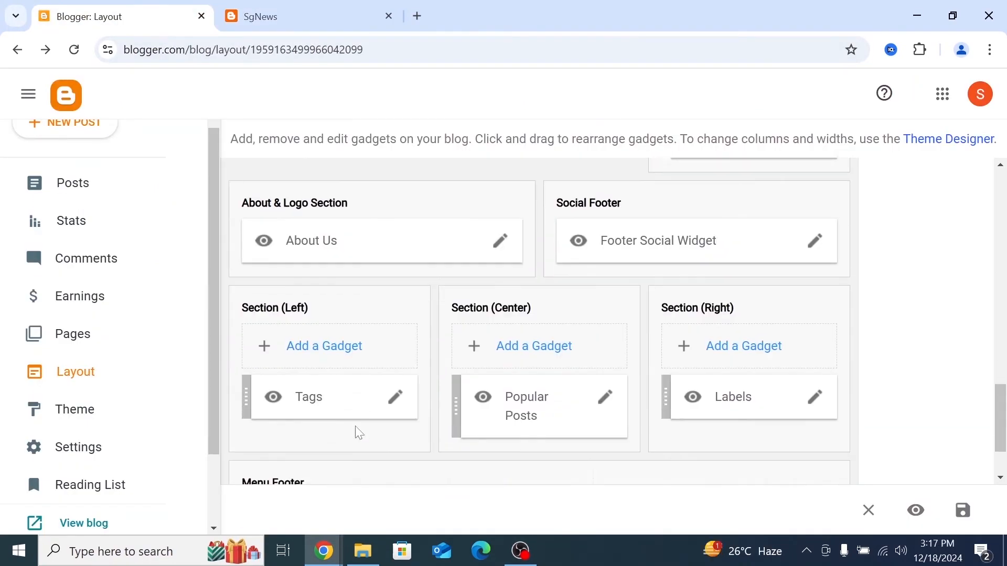
scroll(356, 433, "up", 1)
scroll(397, 319, "up", 1)
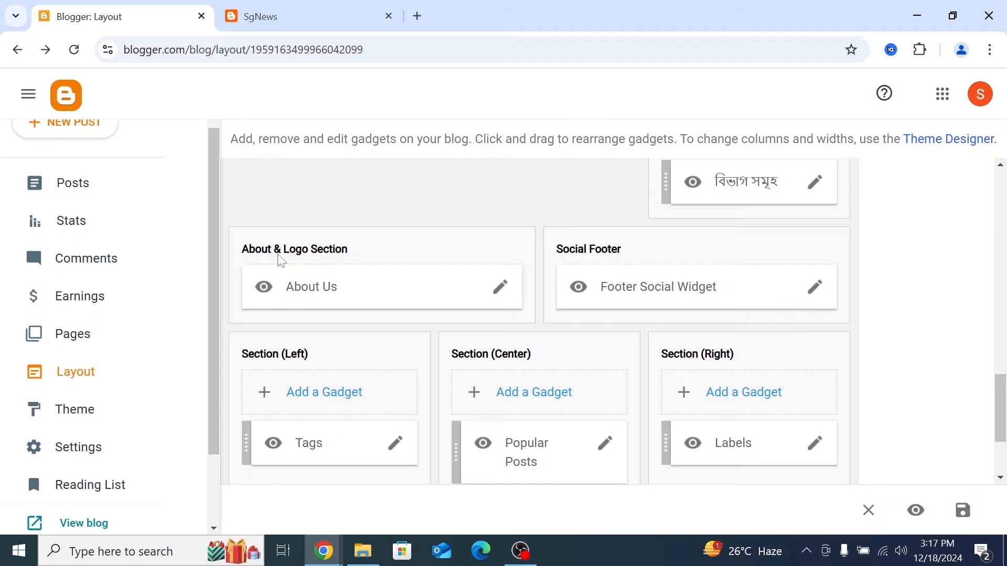
left_click(501, 290)
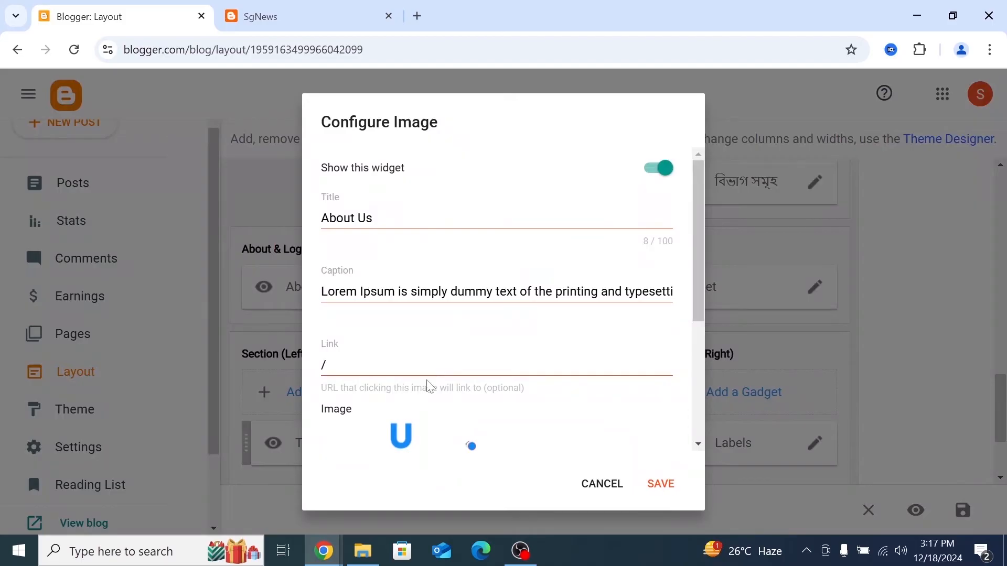
scroll(430, 387, "down", 3)
scroll(411, 367, "up", 1)
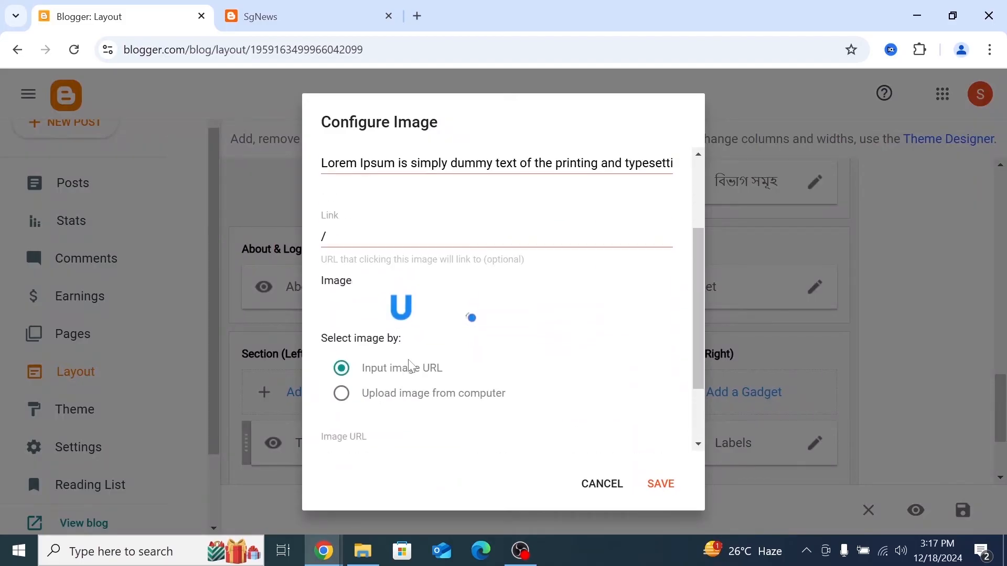
- Look through the live SgNews page, from its lower sections back to the header logo
left_click(281, 16)
scroll(291, 361, "down", 10)
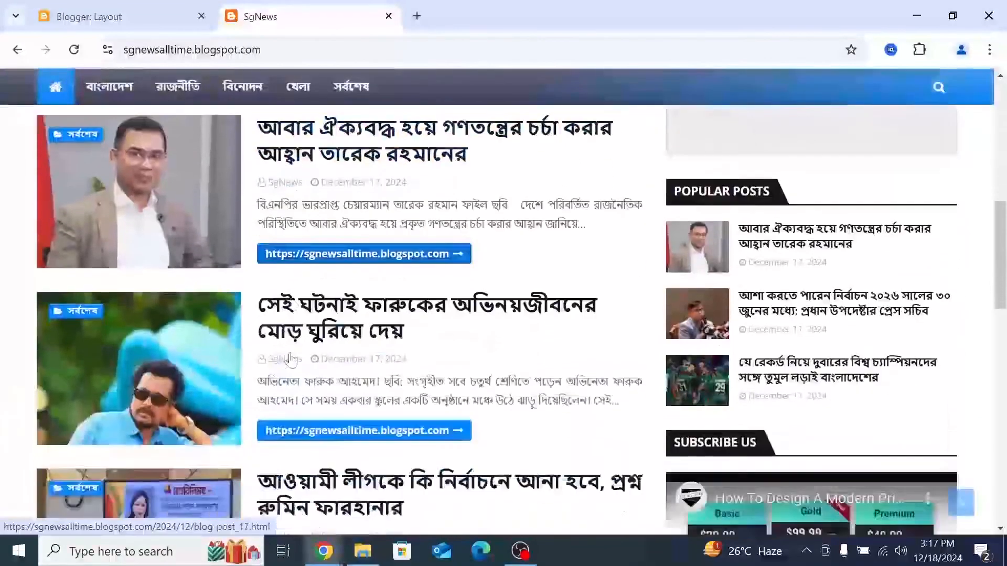
scroll(291, 361, "down", 3)
scroll(291, 360, "up", 14)
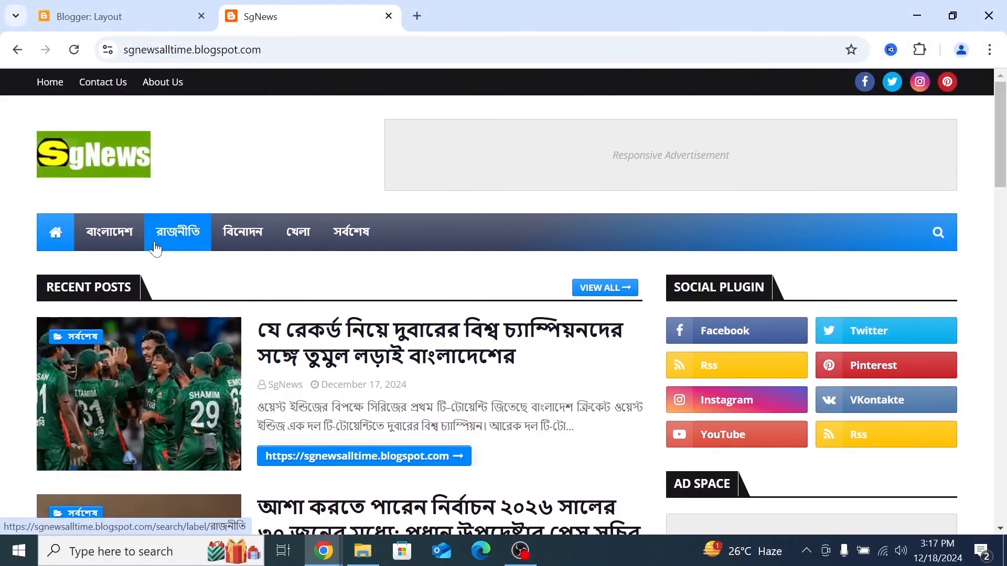
- Look through the live About Us page and the blog's home page down to the footer
left_click(166, 89)
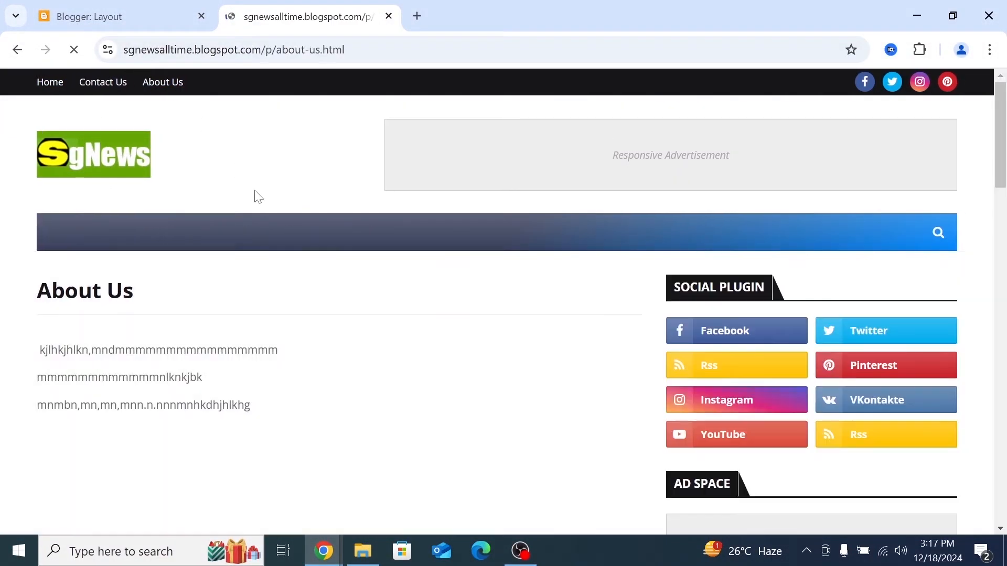
scroll(345, 300, "down", 3)
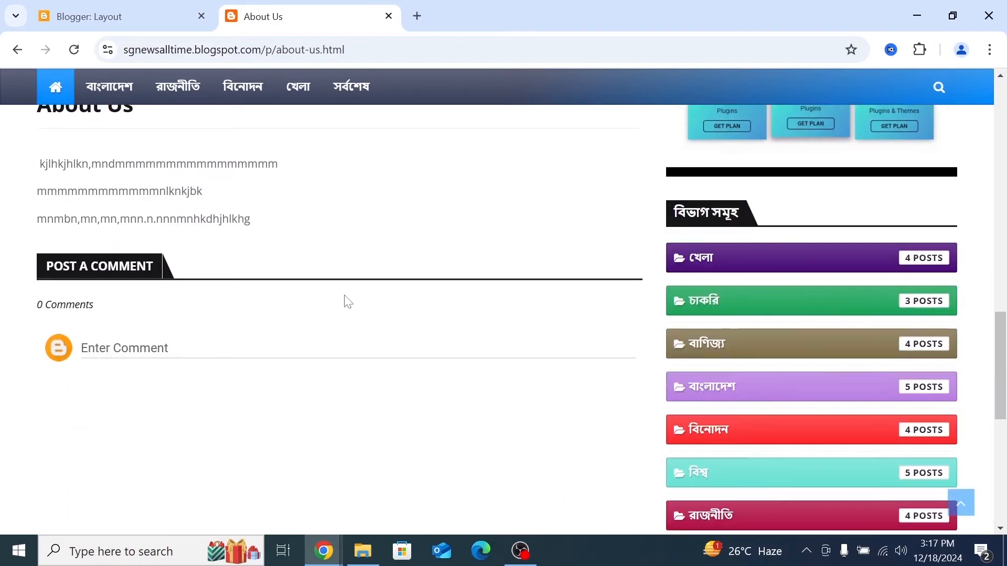
scroll(346, 302, "down", 5)
left_click(120, 186)
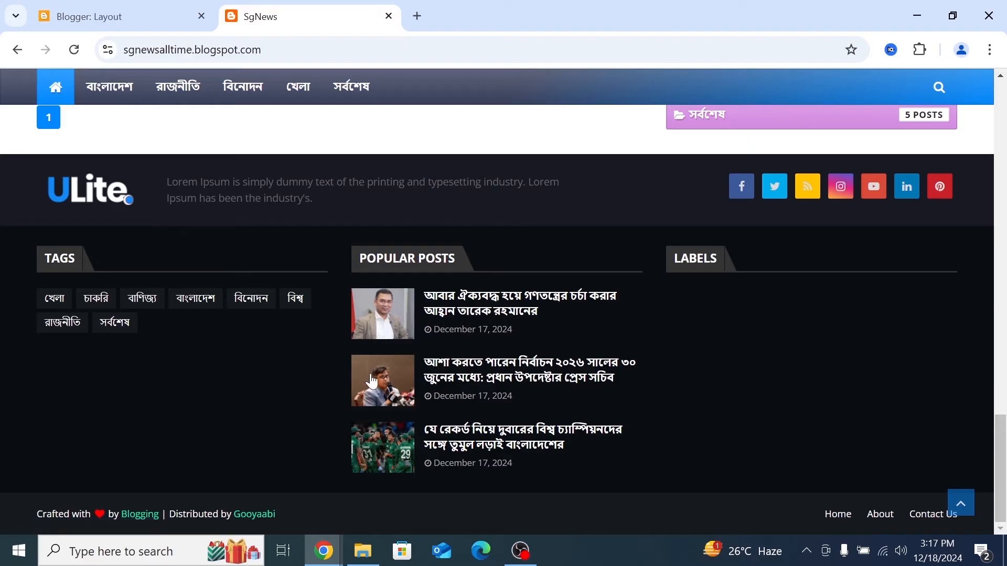
scroll(329, 294, "up", 10)
scroll(330, 292, "up", 5)
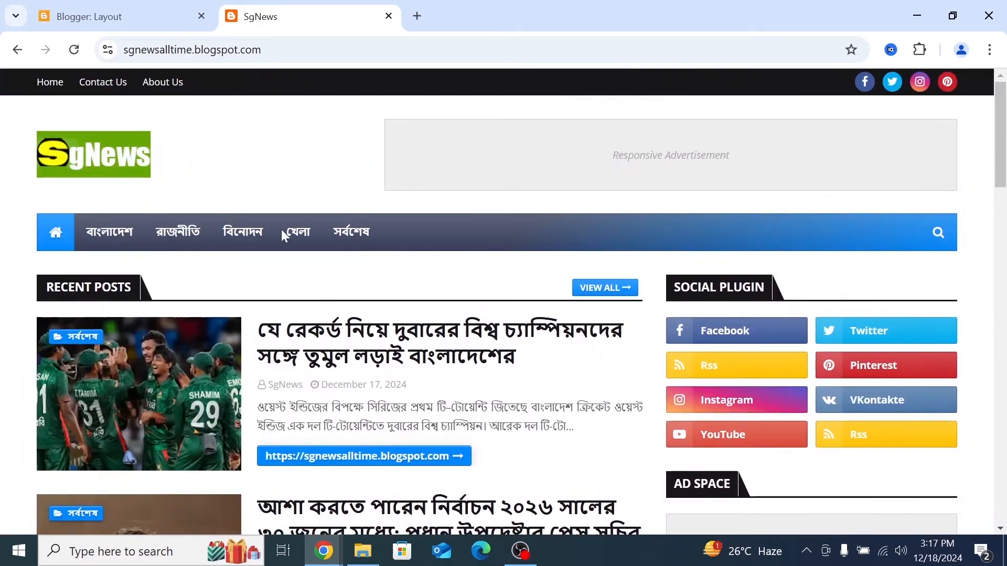
key("alt+Left")
- Return to the About Us gadget's image settings and set the image source to upload from computer
left_click(120, 12)
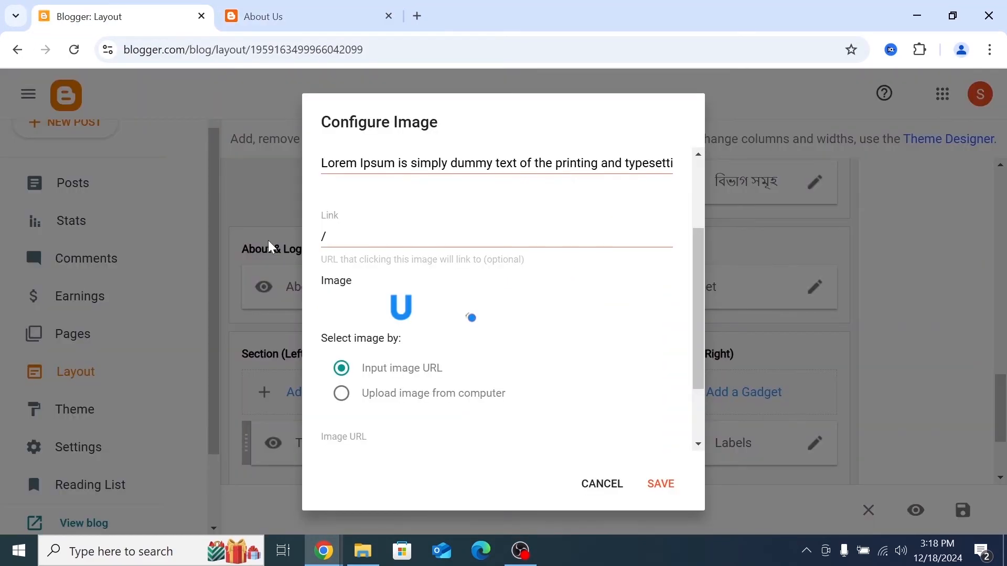
scroll(391, 366, "down", 1)
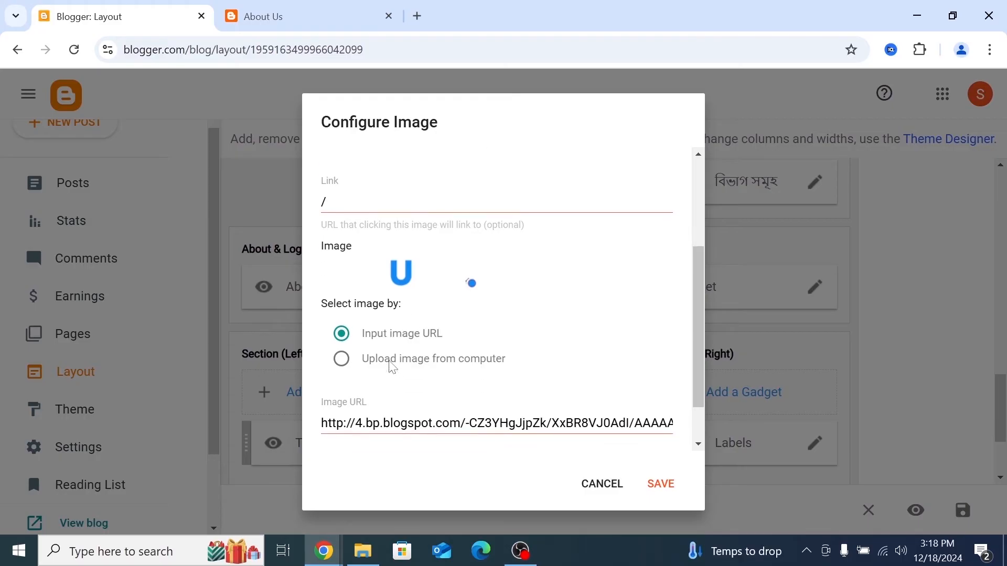
left_click(341, 360)
scroll(440, 370, "down", 2)
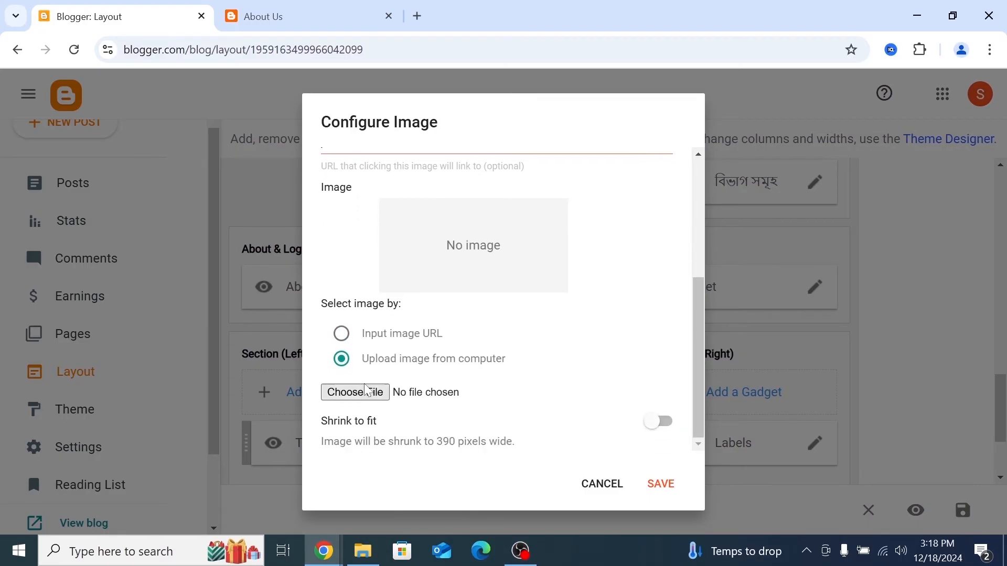
- Upload the SgNews image from the Logo folder on New Volume (G:) as the gadget's image and save the configuration
left_click(369, 397)
left_click_drag(123, 322, 122, 345)
left_click(99, 346)
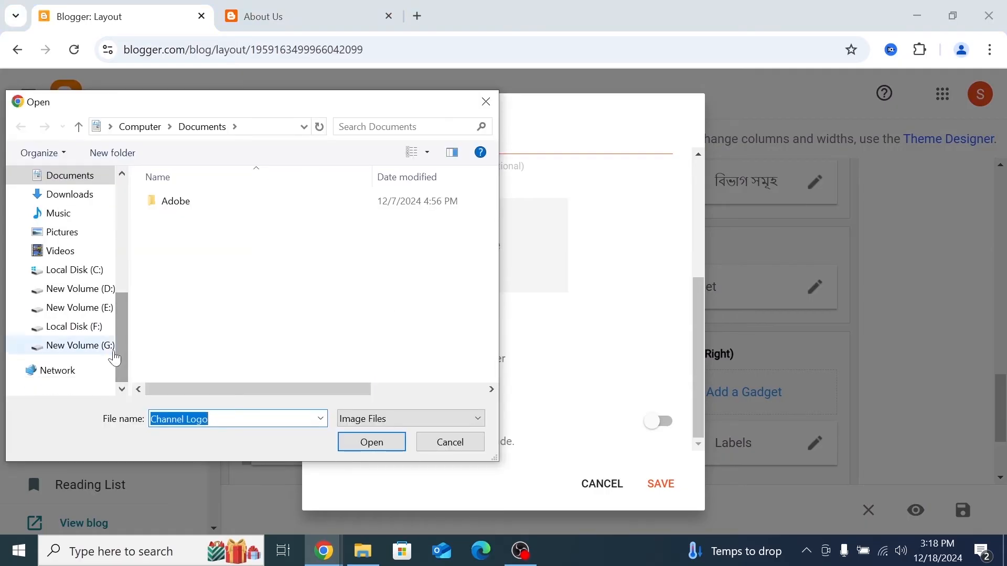
double_click(193, 239)
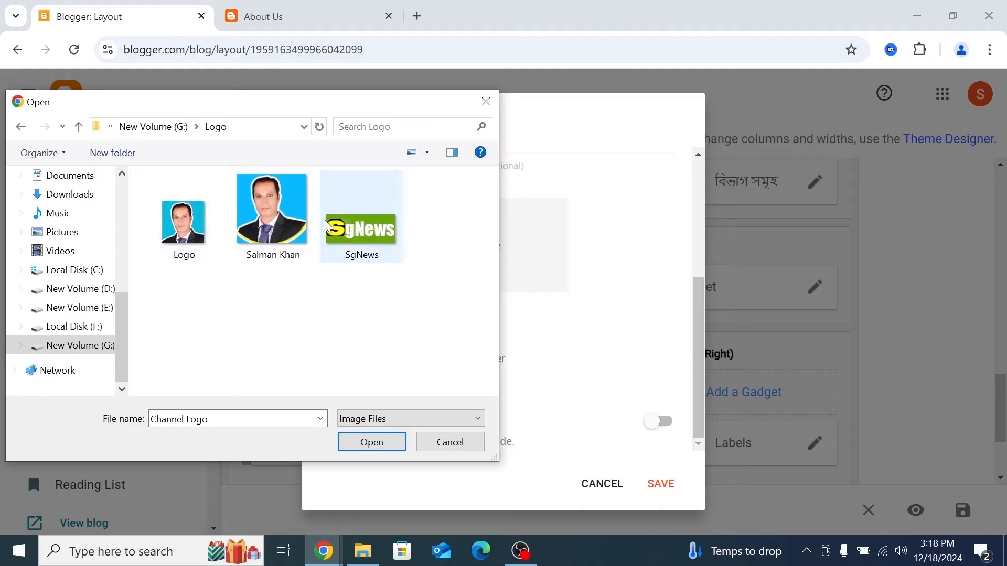
left_click(351, 234)
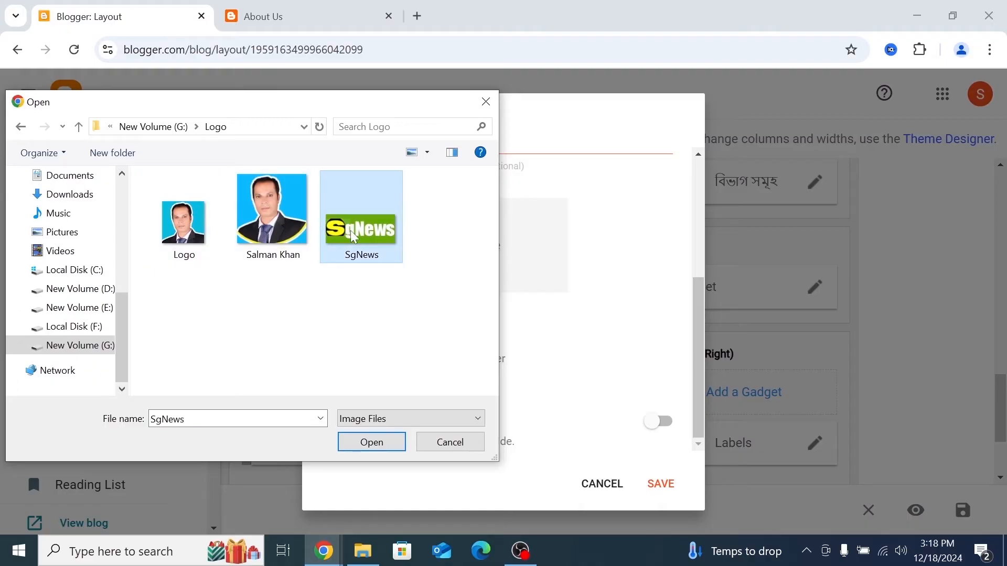
left_click(373, 444)
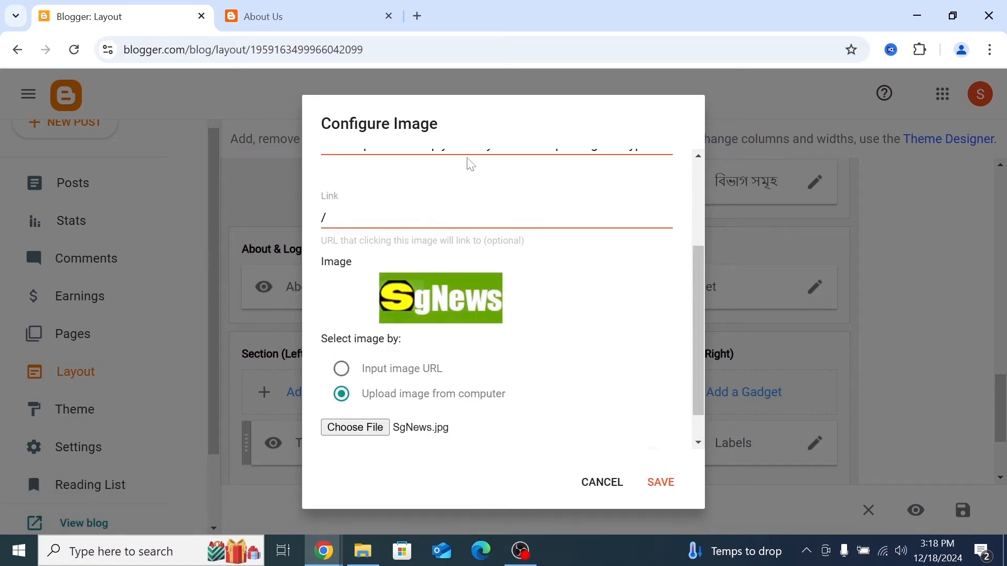
left_click_drag(525, 21, 361, 28)
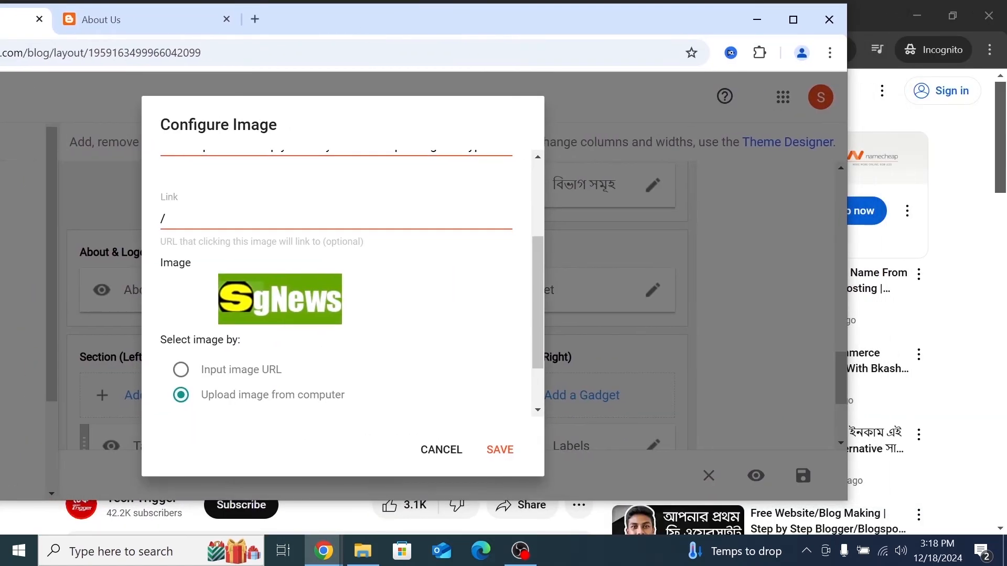
left_click(495, 449)
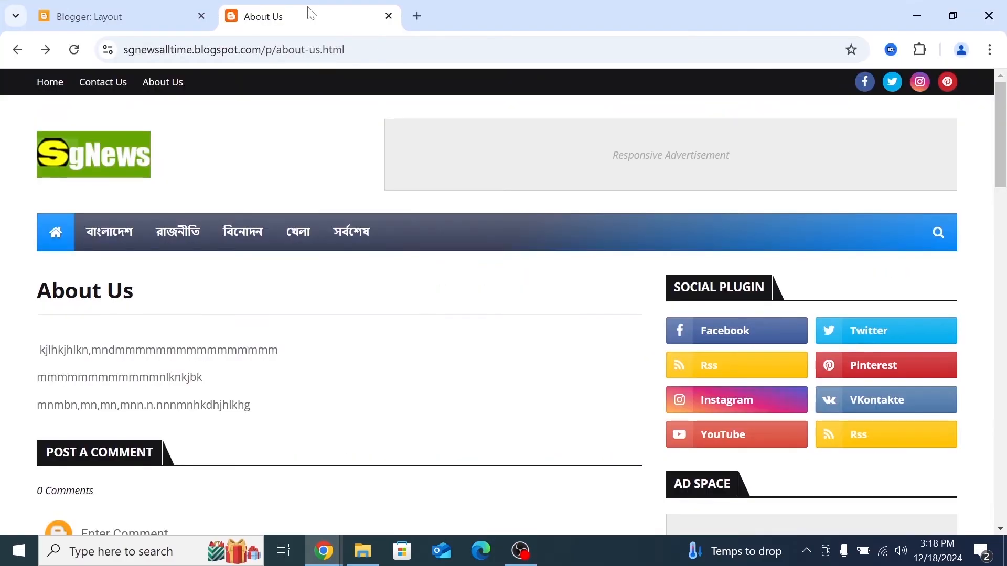
- Reload the live About Us page and check the footer logo and the rest of the page
scroll(357, 358, "down", 3)
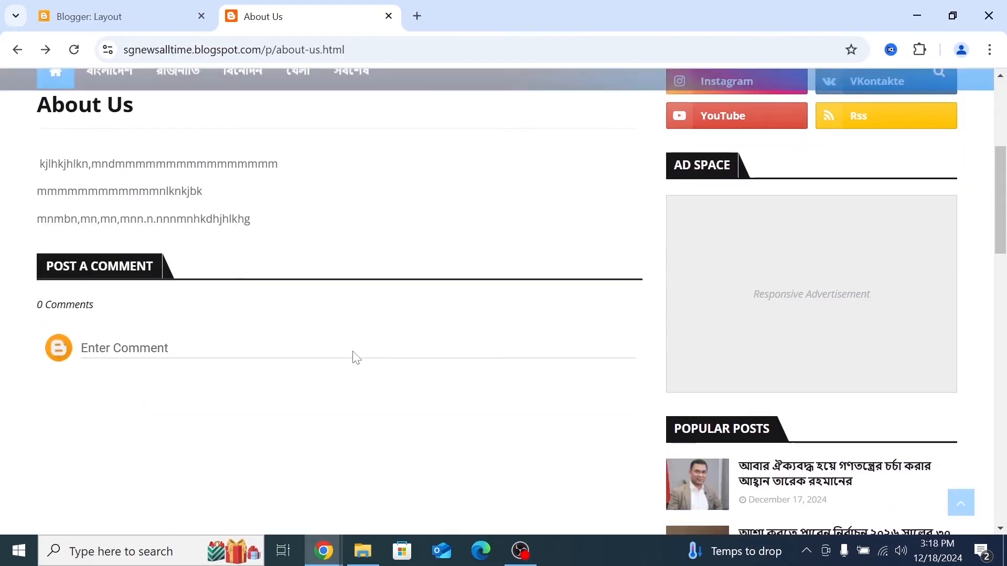
scroll(353, 355, "up", 4)
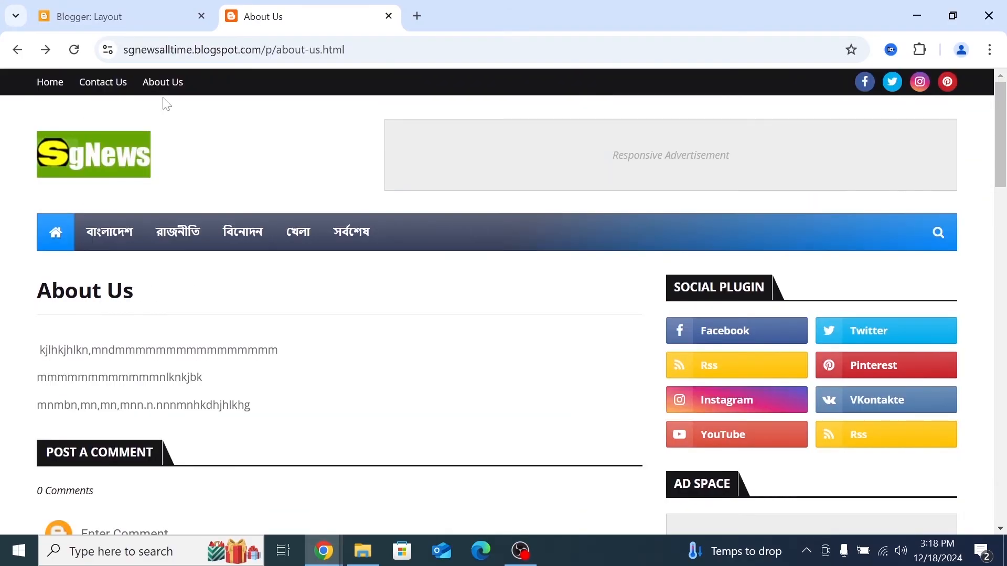
scroll(246, 365, "down", 15)
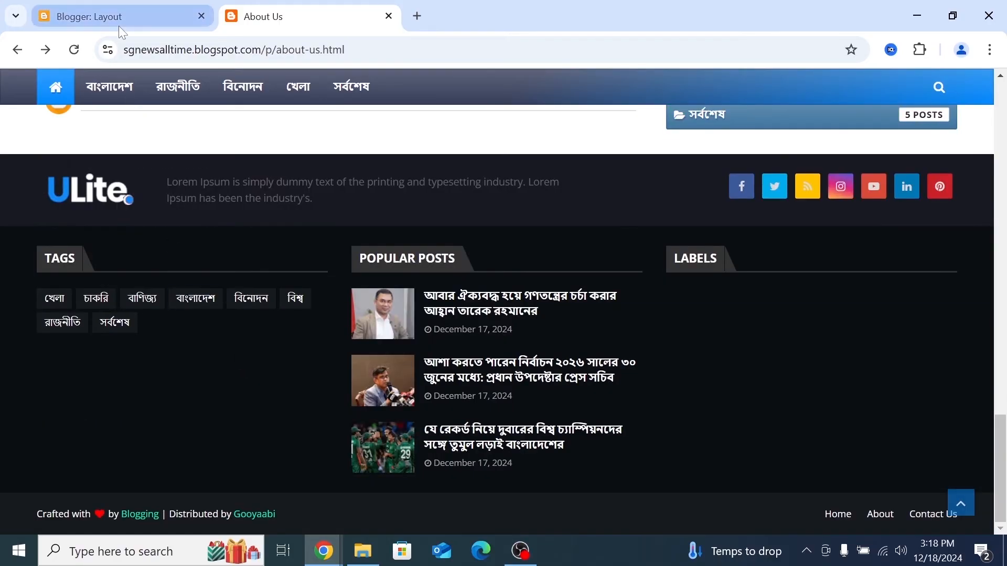
left_click(76, 51)
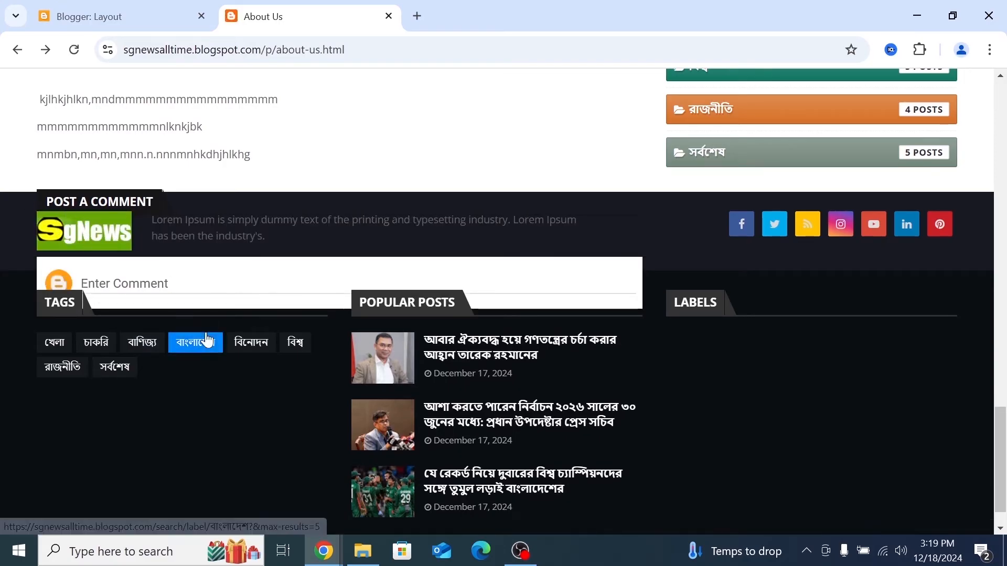
scroll(207, 338, "up", 3)
scroll(208, 338, "down", 6)
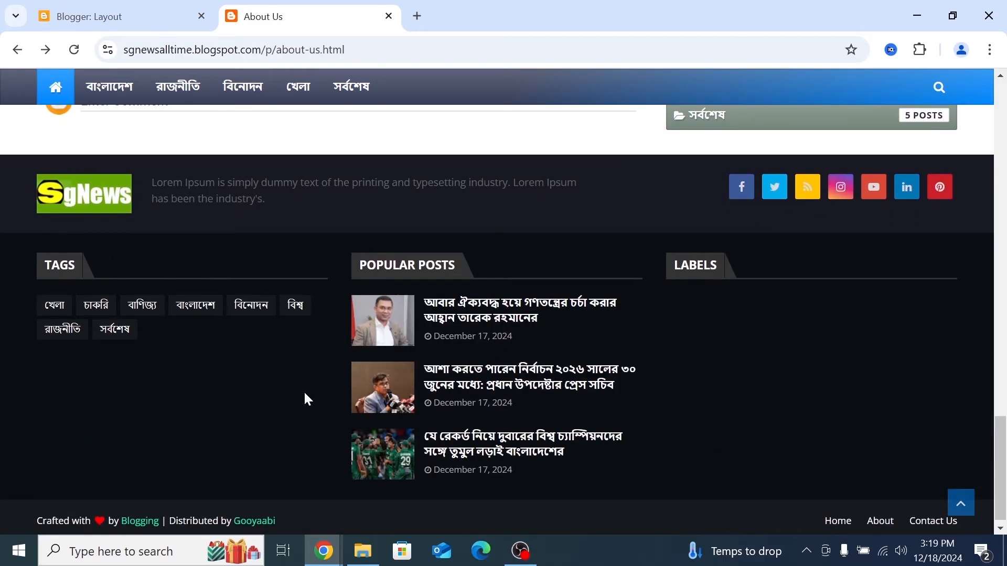
scroll(331, 509, "up", 15)
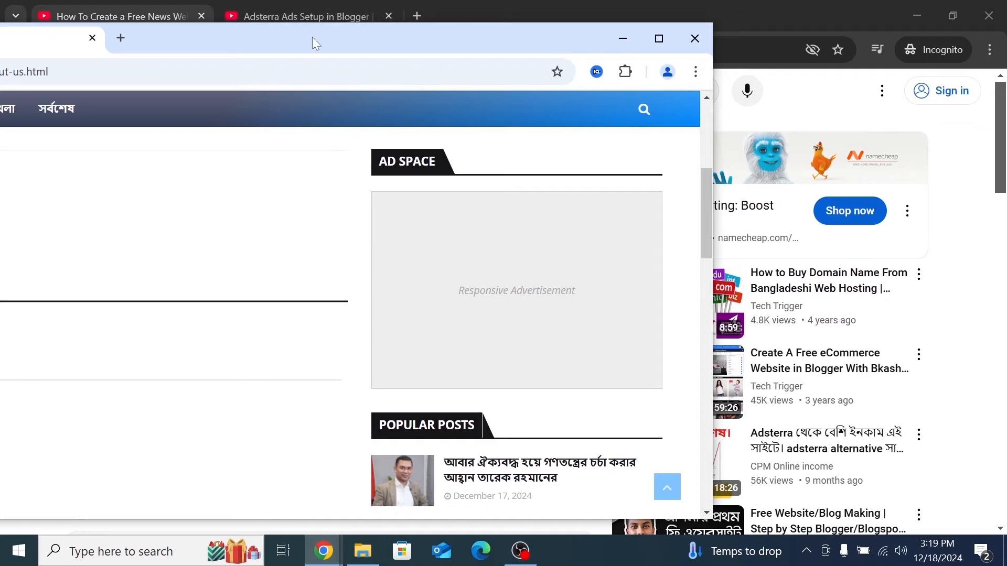
left_click_drag(313, 37, 351, 1)
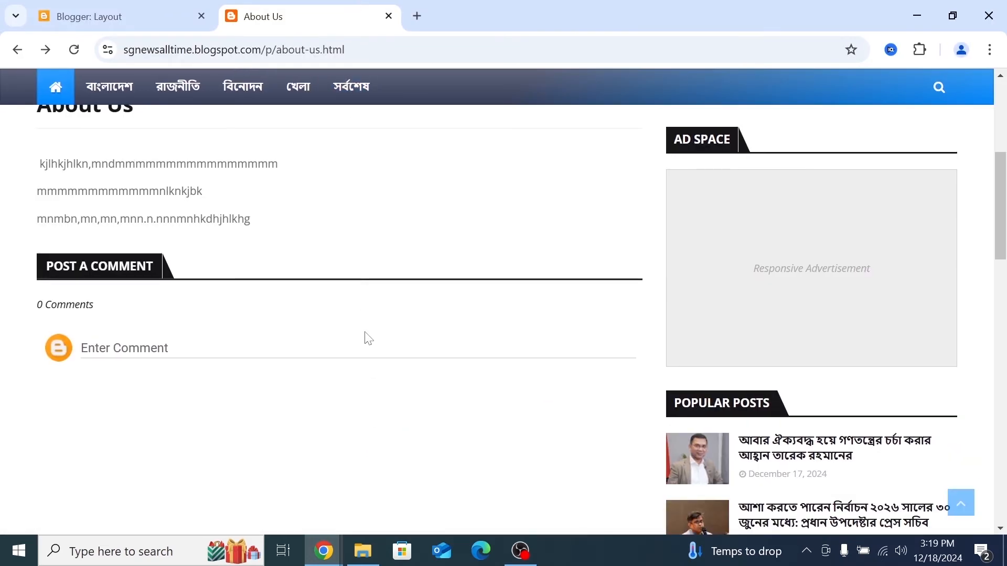
scroll(369, 339, "up", 5)
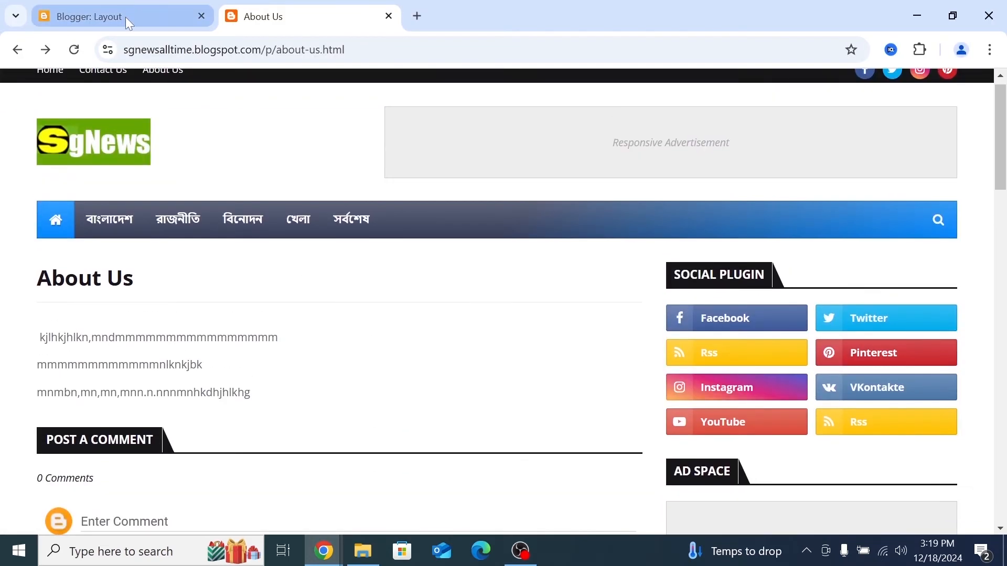
- Open the Footer Social Widget's settings in the blog layout's Social Footer section and review its link list
left_click(124, 16)
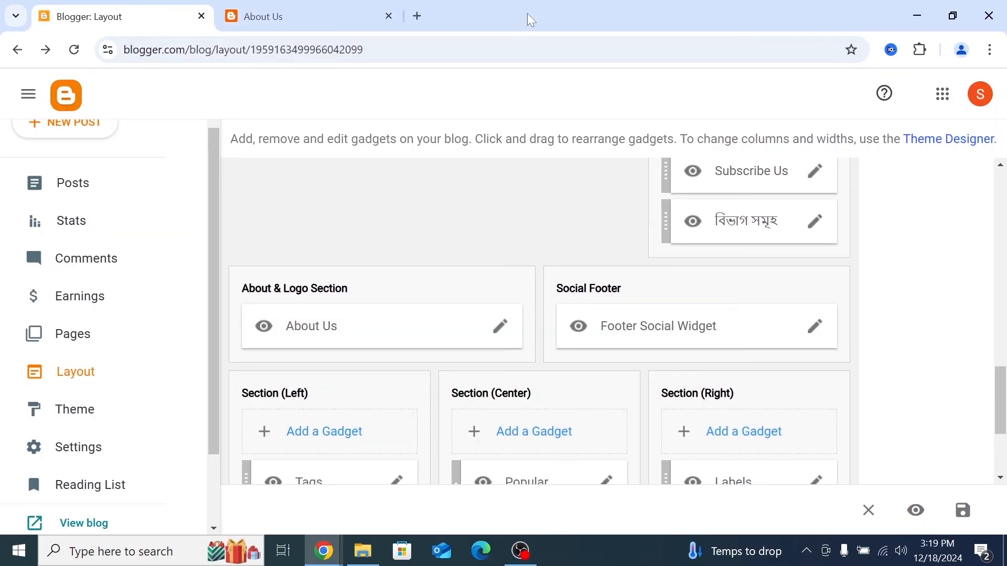
left_click_drag(519, 16, 197, 57)
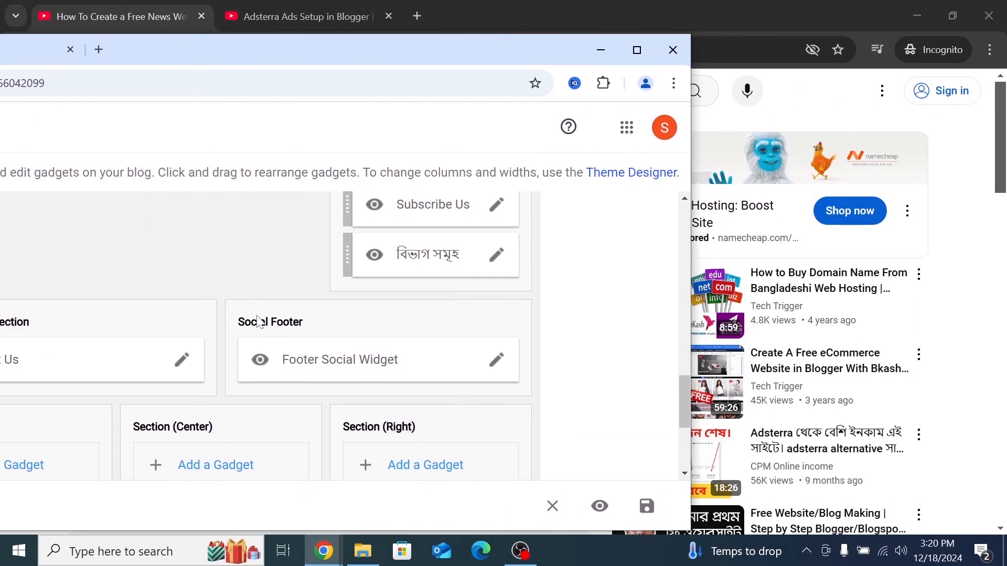
left_click(497, 360)
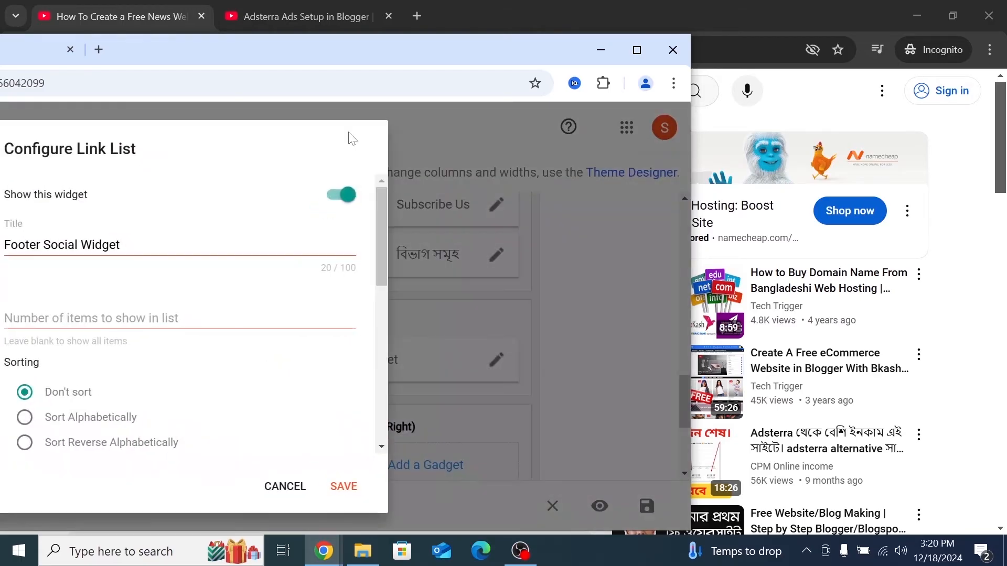
double_click(333, 62)
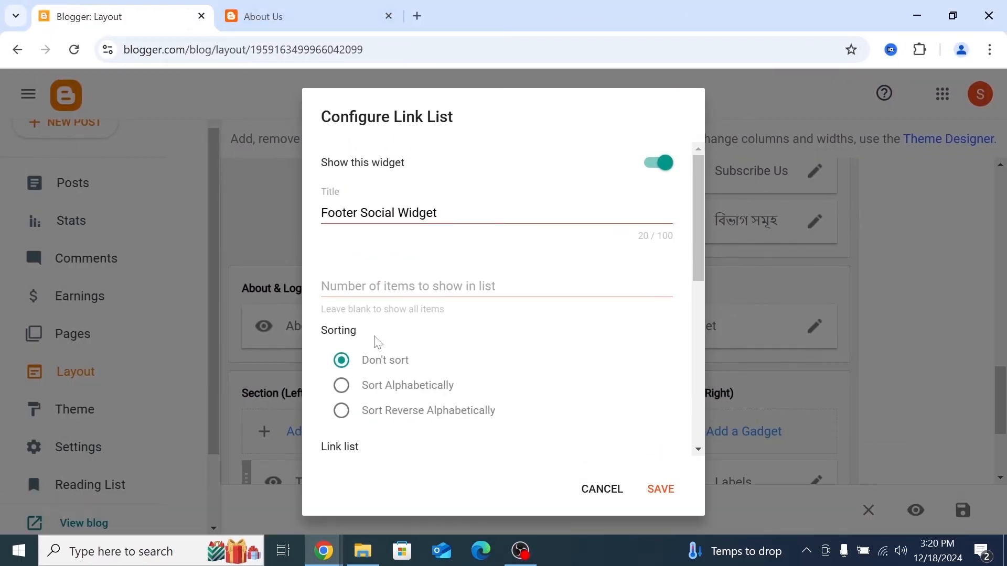
scroll(378, 344, "down", 6)
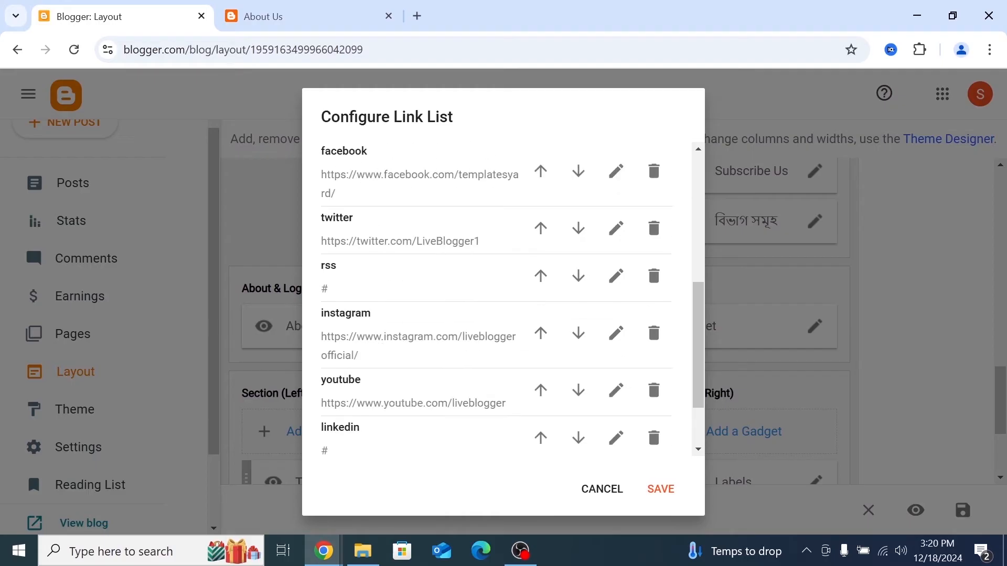
scroll(378, 344, "down", 2)
scroll(367, 374, "up", 6)
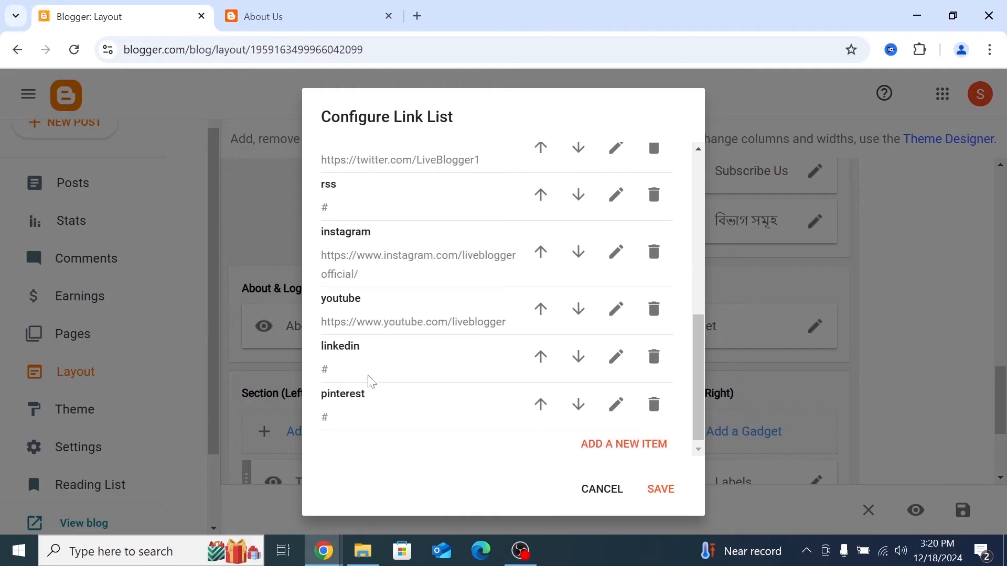
- Open the live blog's home page and examine the social icons in its footer
left_click(301, 9)
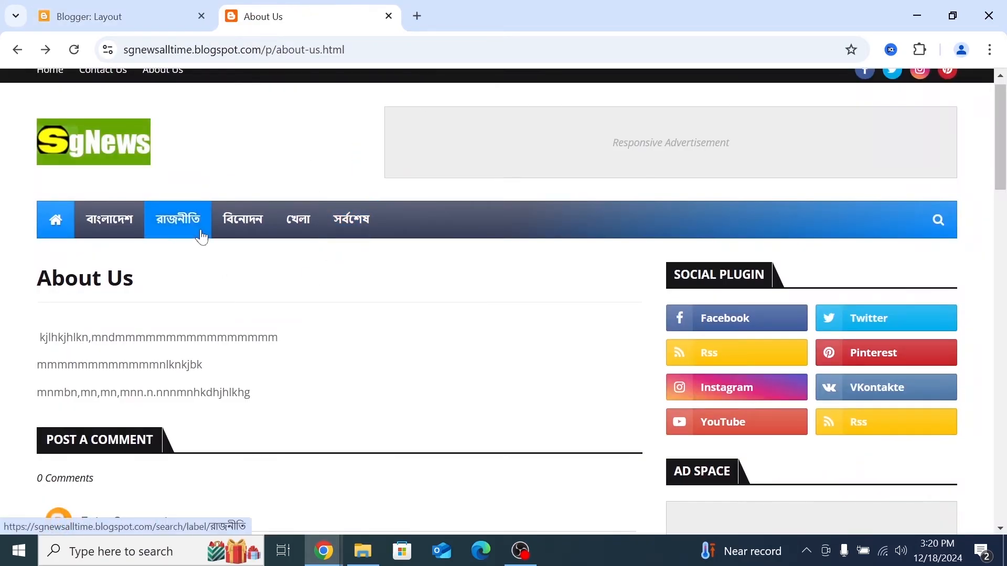
scroll(201, 237, "up", 1)
left_click(50, 85)
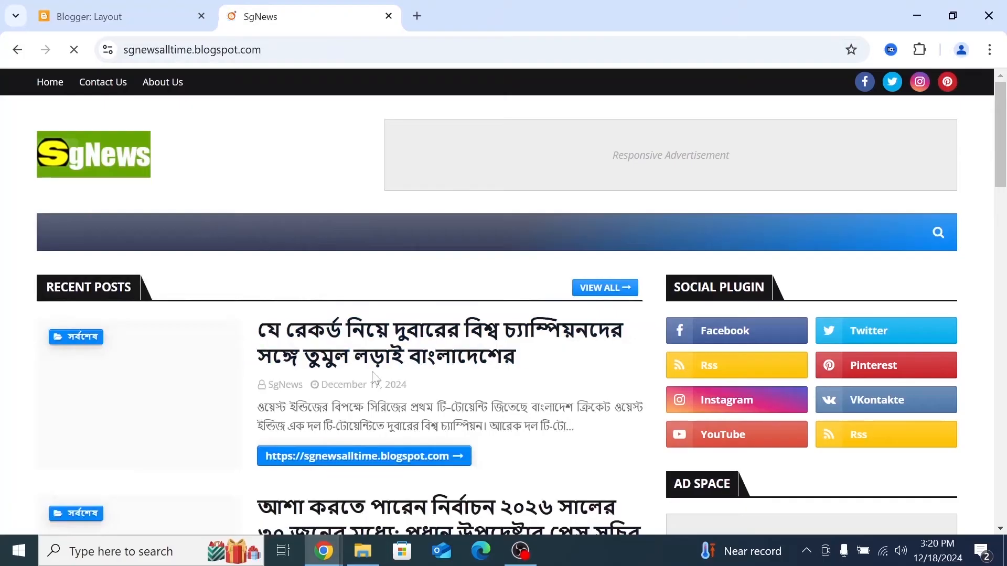
scroll(373, 378, "down", 20)
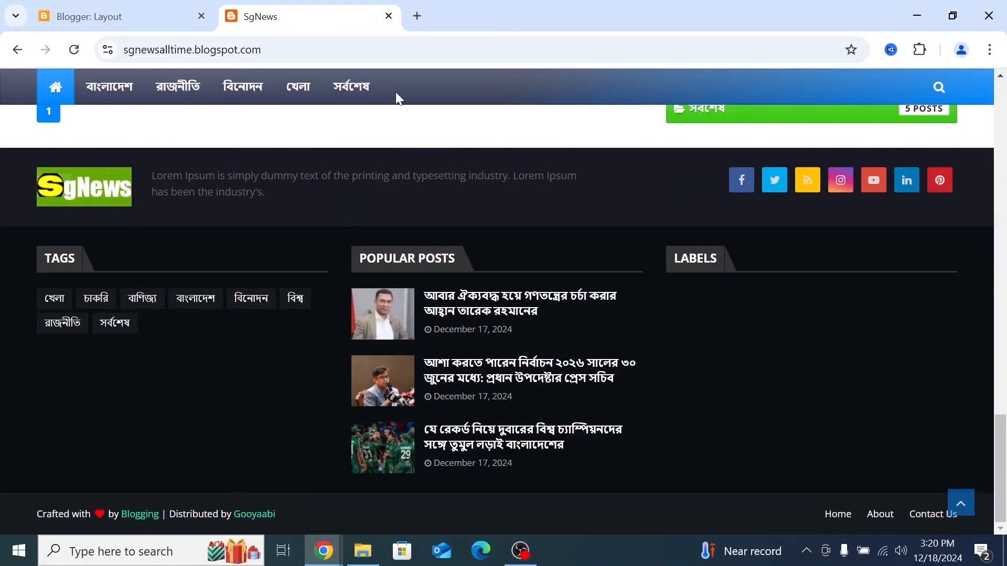
left_click_drag(480, 4, 168, 64)
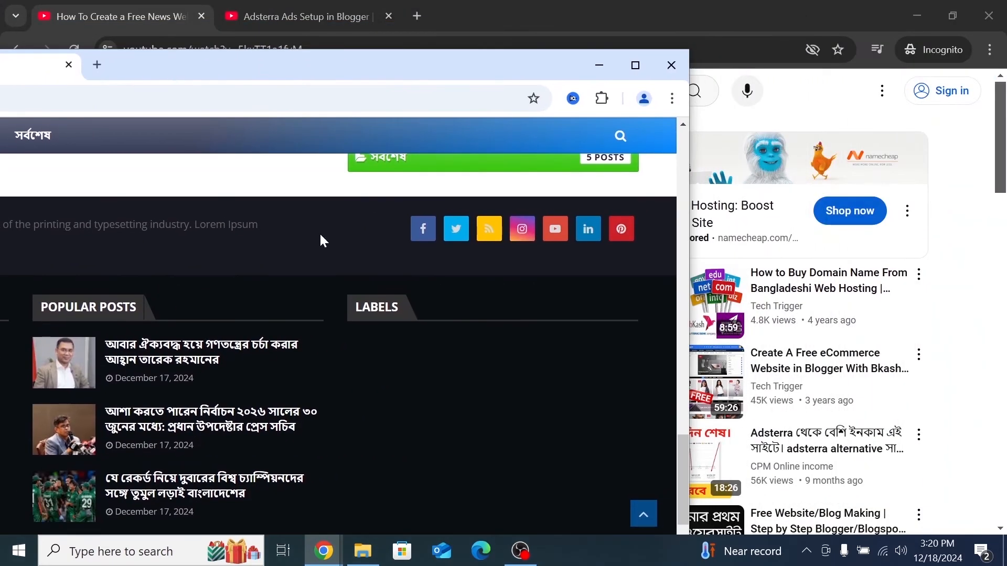
scroll(319, 232, "up", 2)
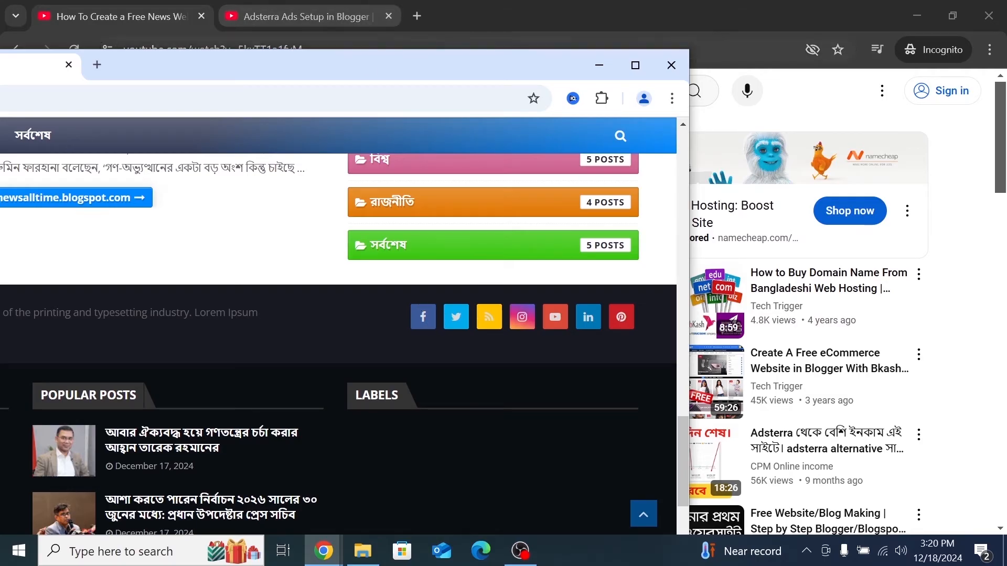
left_click_drag(363, 64, 369, 2)
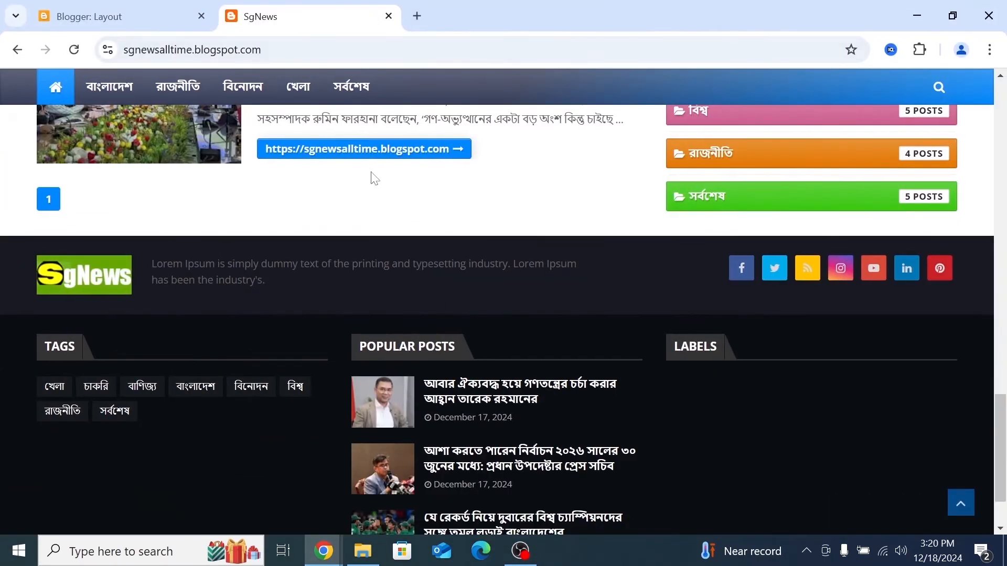
scroll(374, 179, "up", 8)
- In the Footer Social Widget's link list, open the facebook entry for editing and examine its Site URL and the other social links
left_click(145, 13)
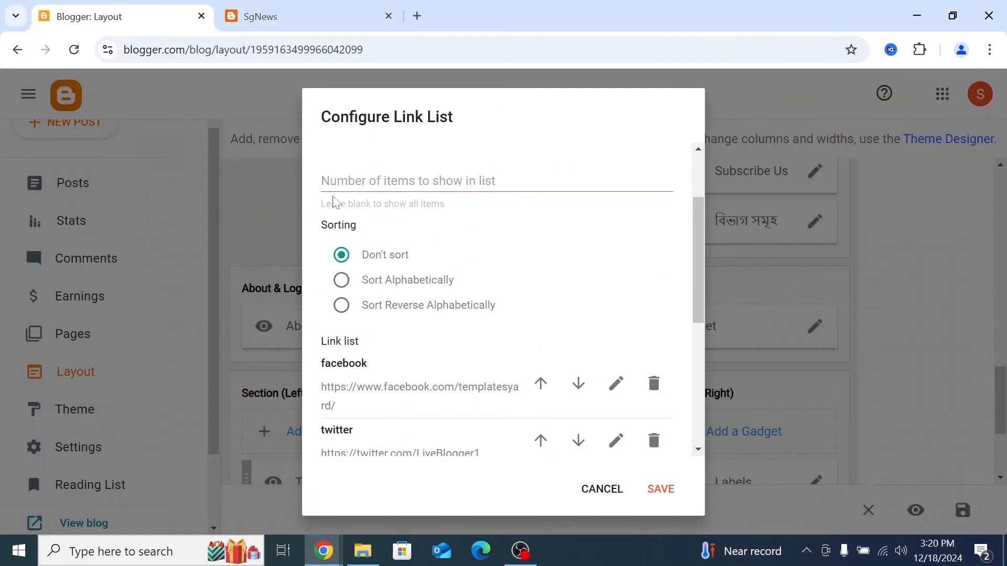
scroll(465, 364, "down", 2)
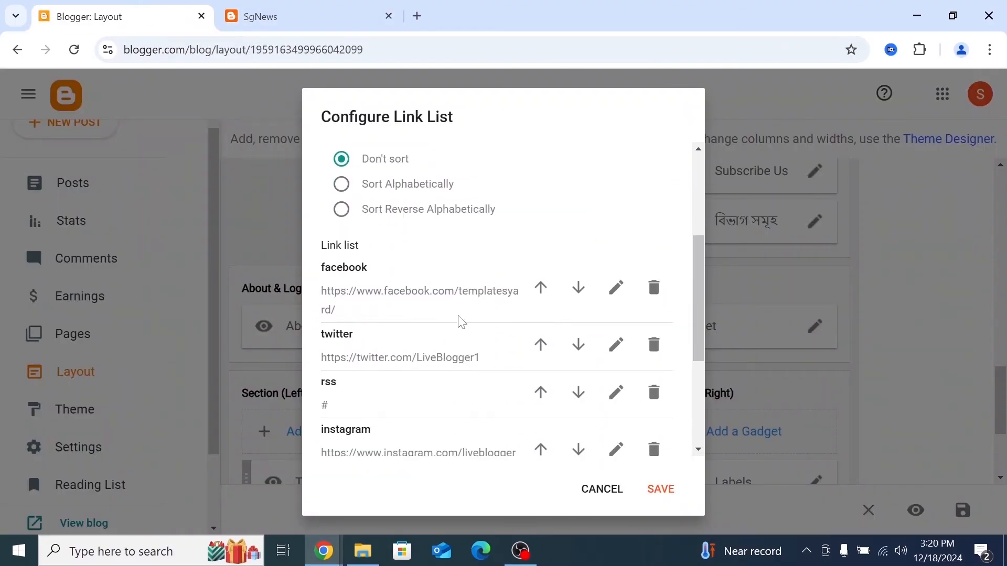
left_click_drag(530, 11, 373, 42)
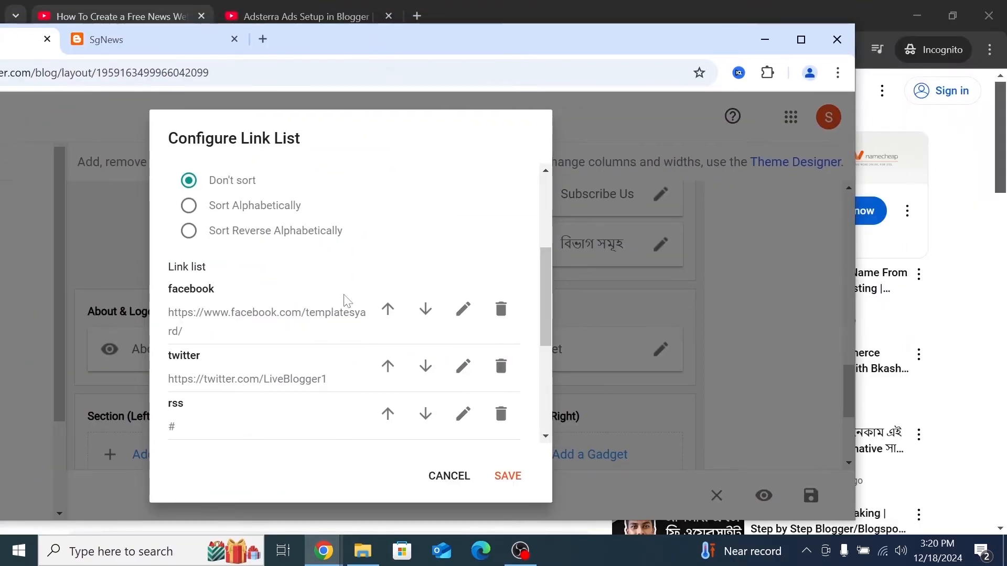
left_click(464, 312)
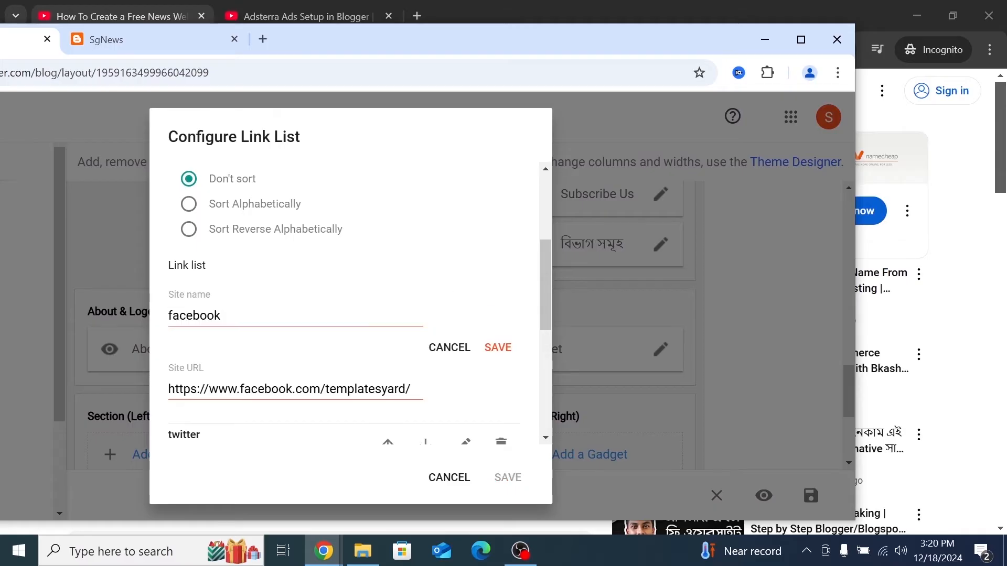
left_click(320, 390)
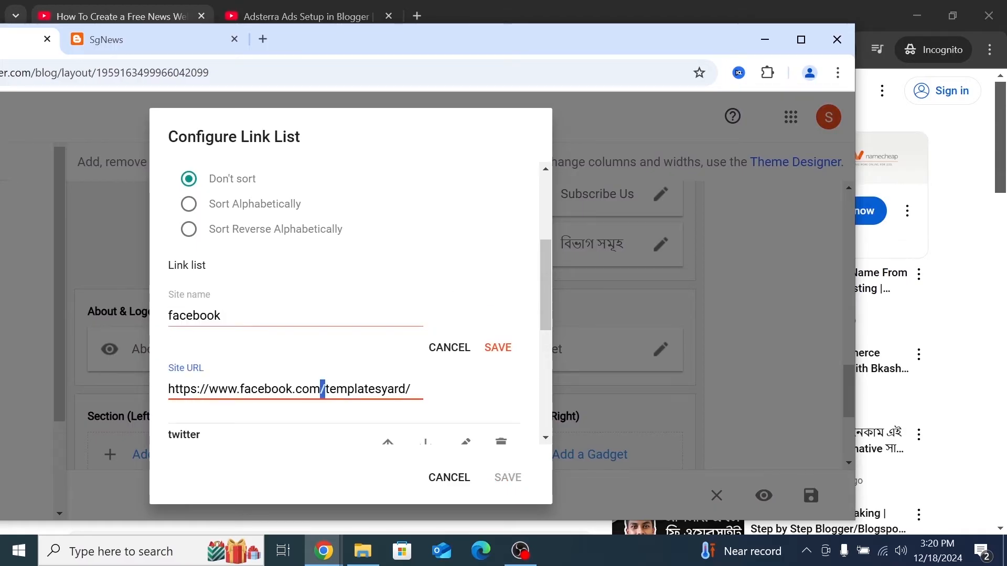
triple_click(322, 389)
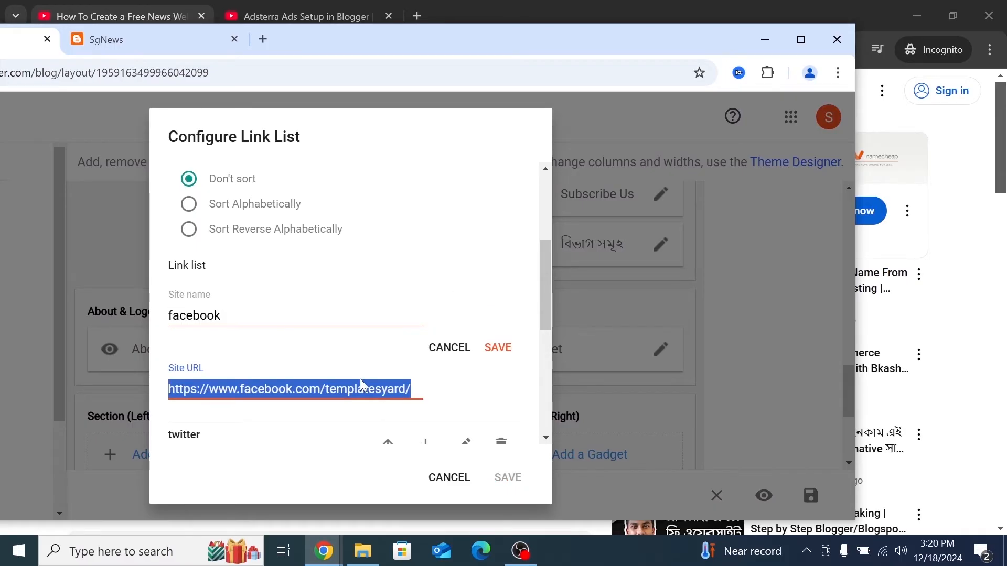
left_click(359, 410)
scroll(359, 410, "down", 1)
scroll(361, 411, "down", 2)
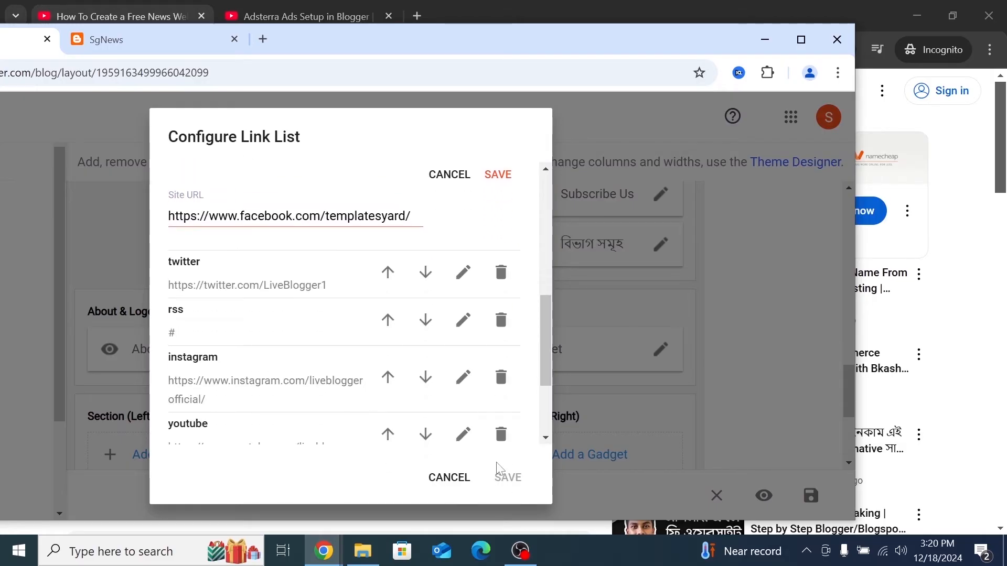
scroll(353, 333, "up", 2)
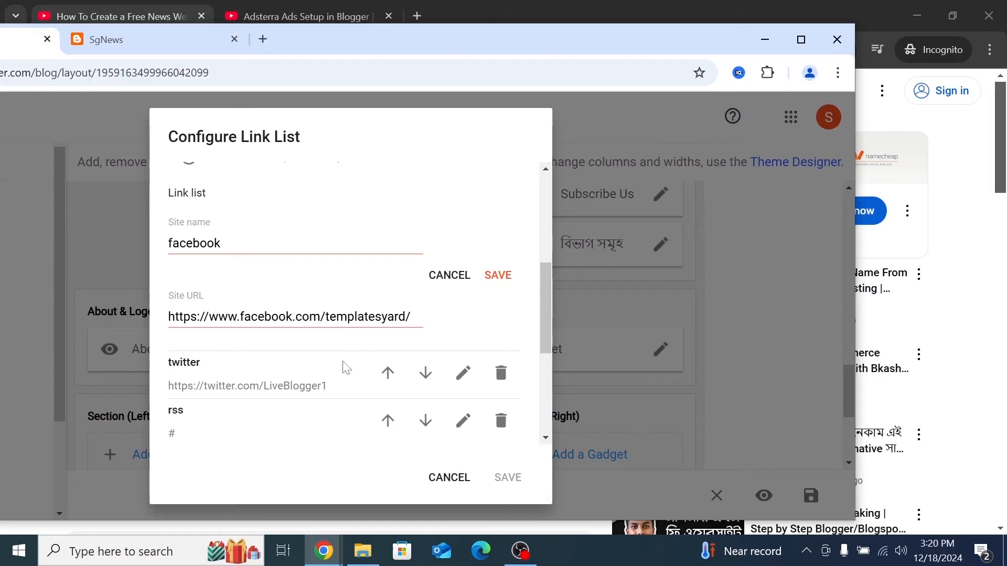
scroll(367, 357, "down", 1)
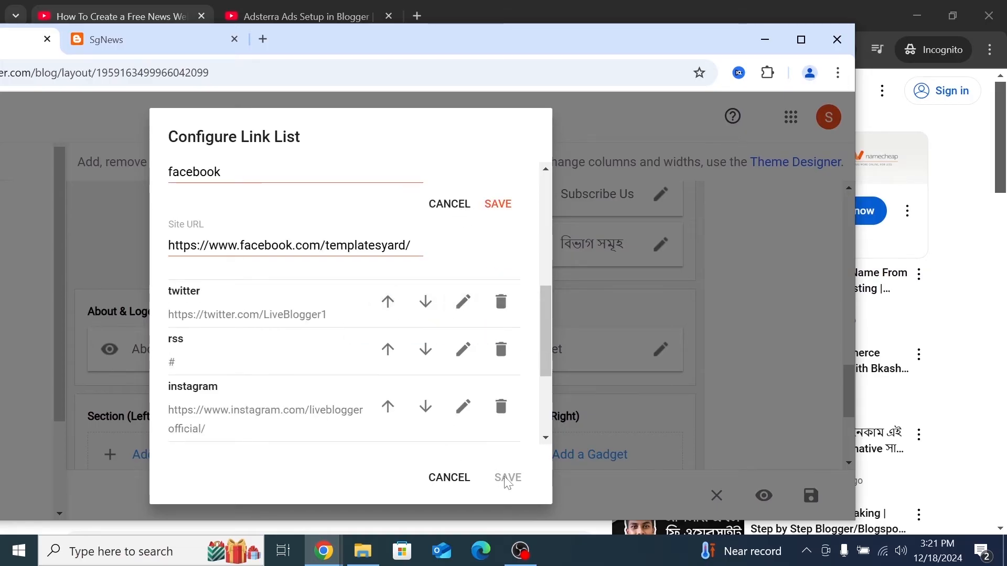
scroll(337, 315, "down", 1)
- View the twitter entry's name and URL fields, leave them unedited, and close the link list configuration without saving
left_click(463, 262)
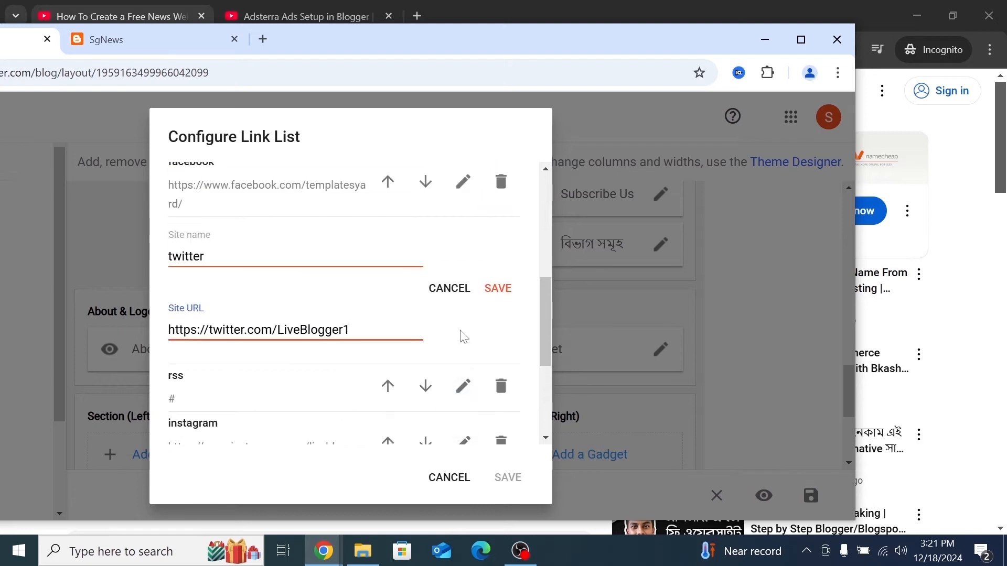
left_click(458, 289)
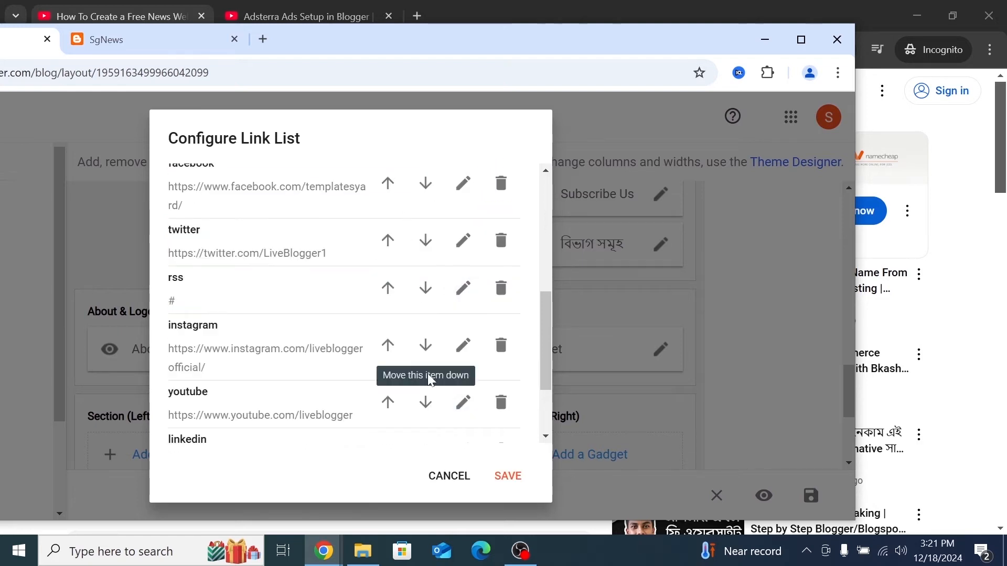
left_click(438, 481)
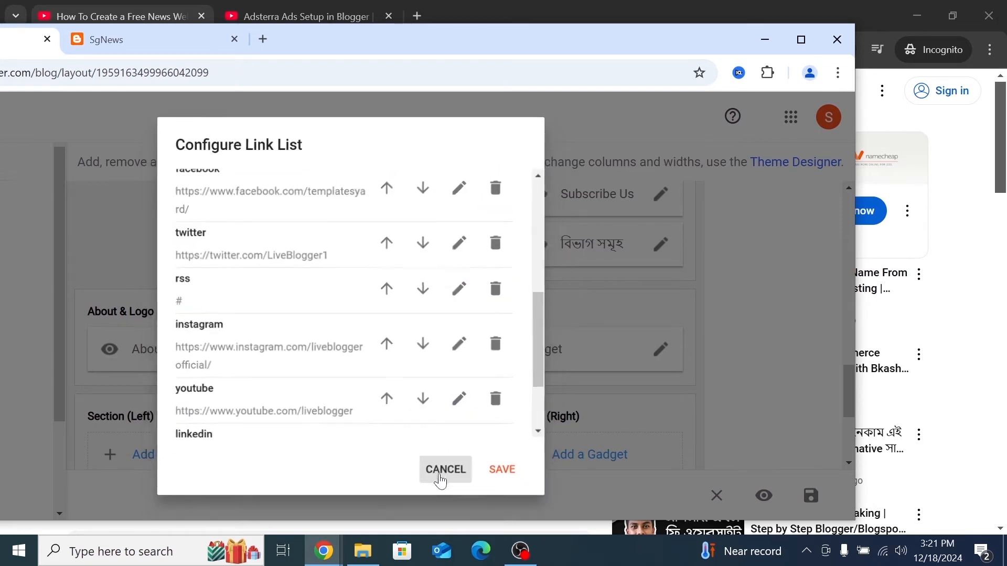
double_click(445, 30)
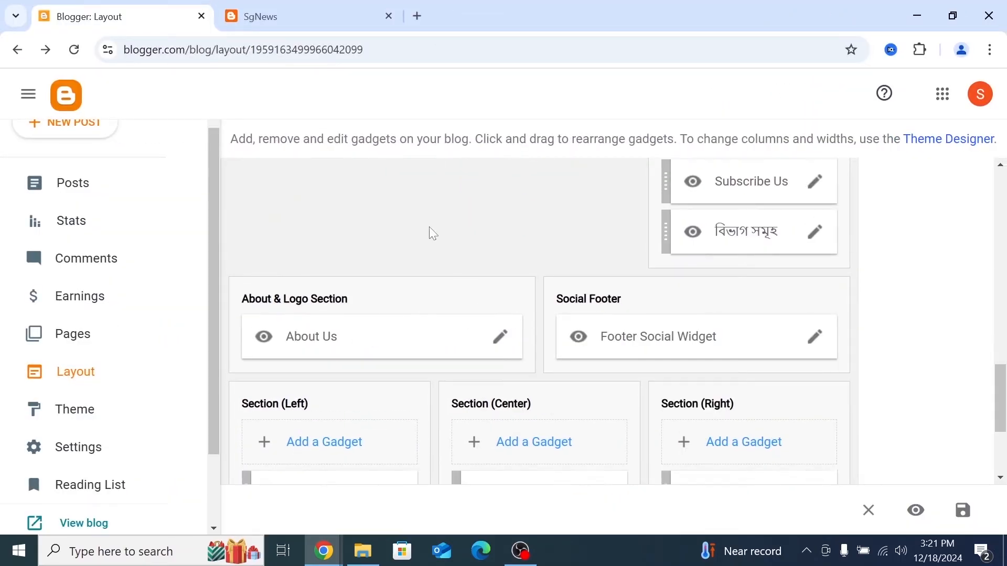
- Open the Tags gadget in the layout's Section (Left) and set its label display to List
scroll(432, 231, "down", 2)
scroll(432, 234, "down", 1)
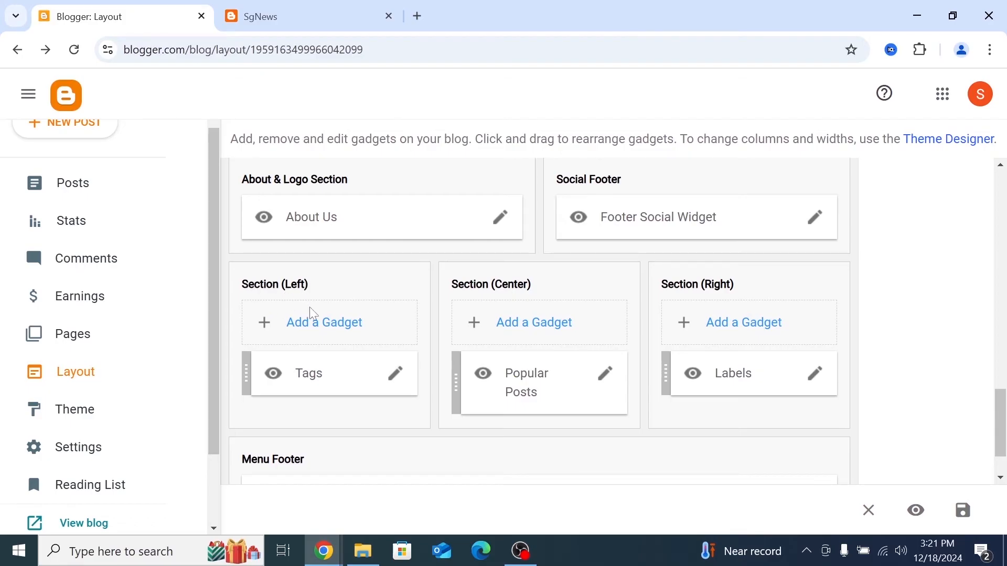
scroll(400, 349, "down", 1)
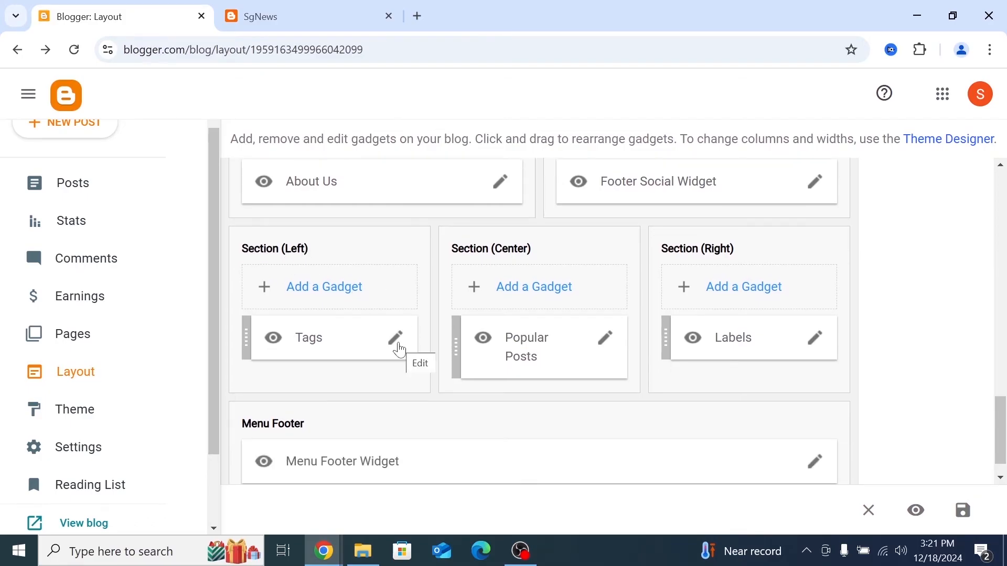
scroll(398, 347, "up", 1)
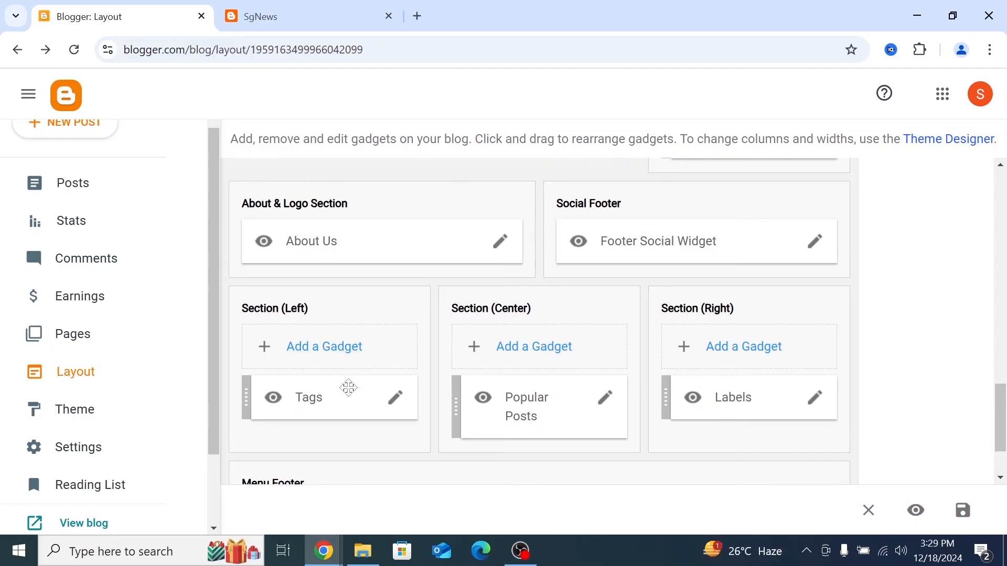
left_click(399, 400)
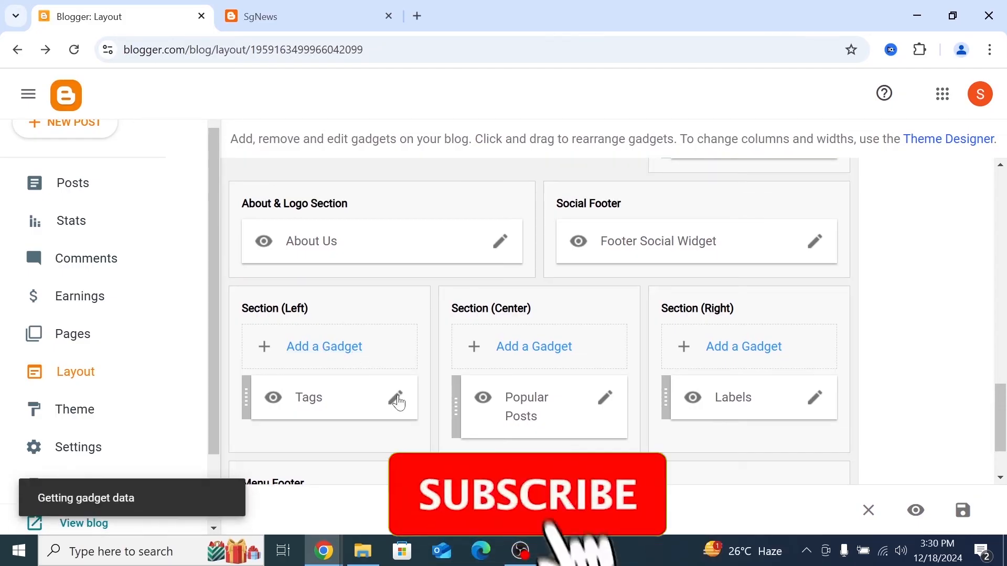
scroll(471, 306, "down", 2)
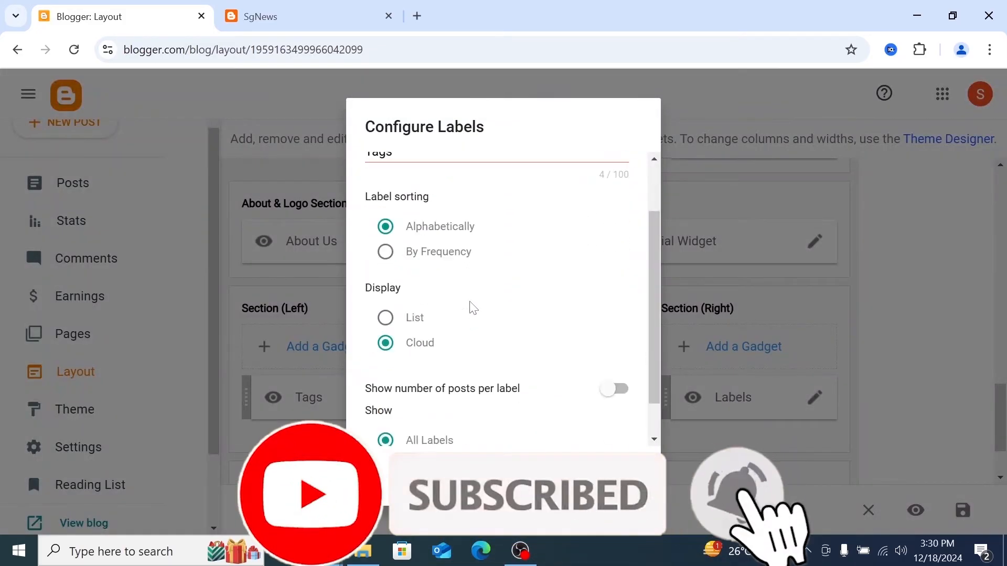
scroll(474, 308, "up", 1)
scroll(419, 378, "down", 1)
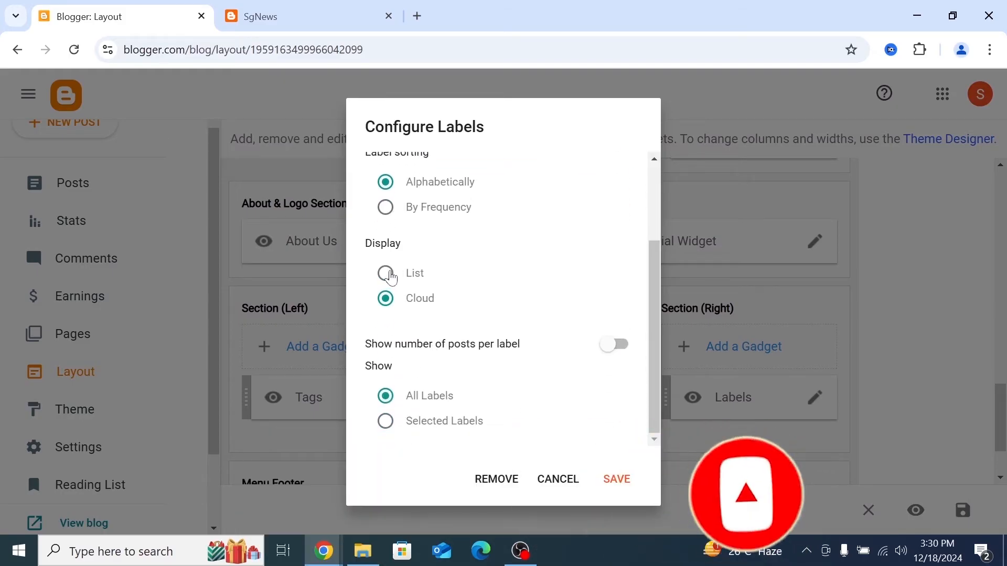
left_click(388, 276)
- Examine the Tags, Popular Posts and Labels sections in the live blog's footer
left_click(306, 8)
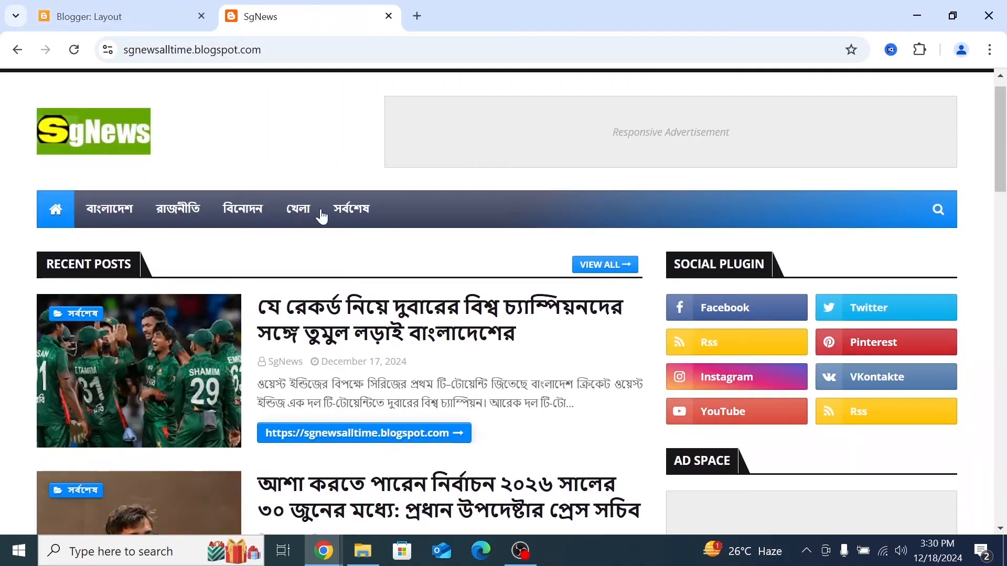
scroll(343, 283, "down", 10)
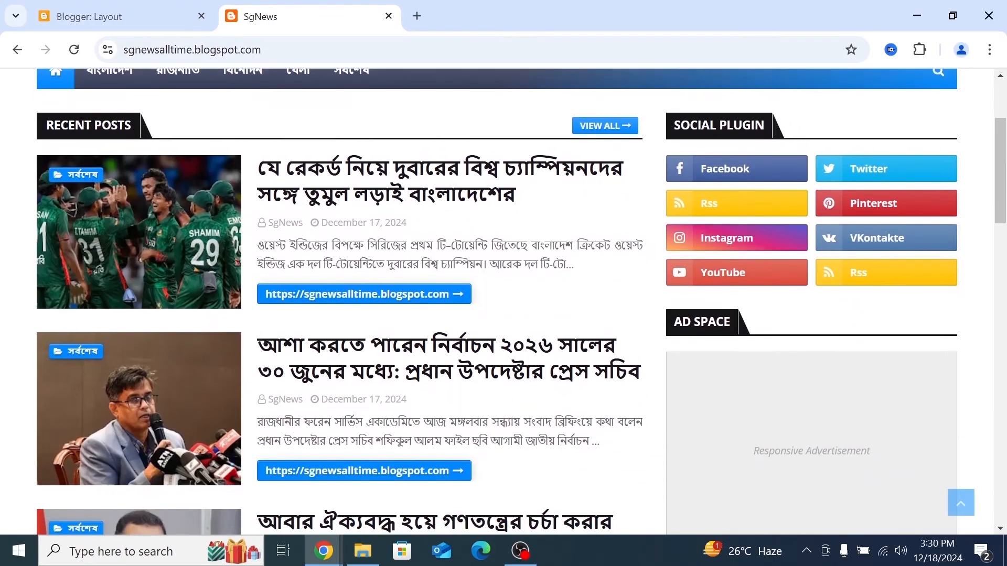
scroll(343, 284, "down", 7)
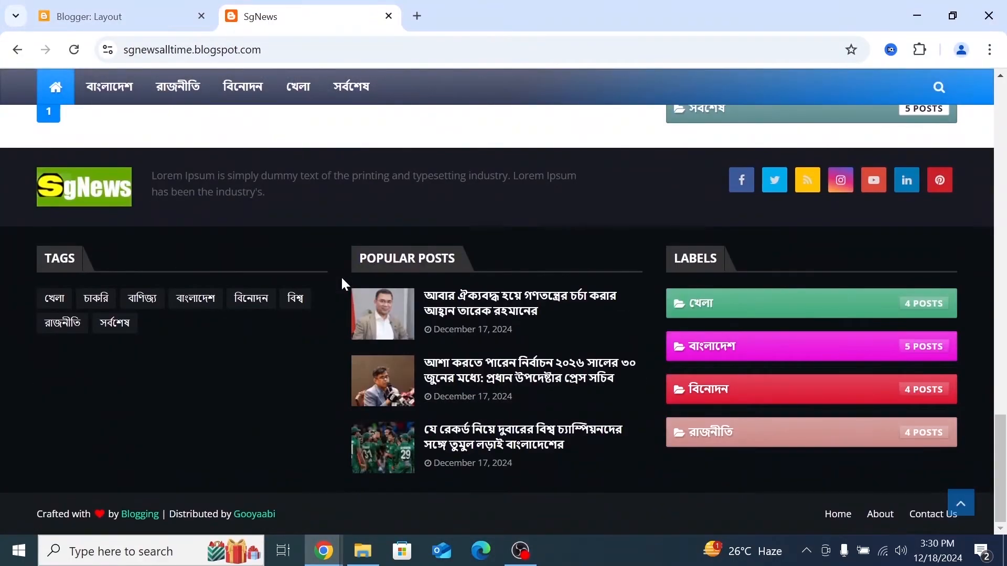
scroll(341, 275, "up", 1)
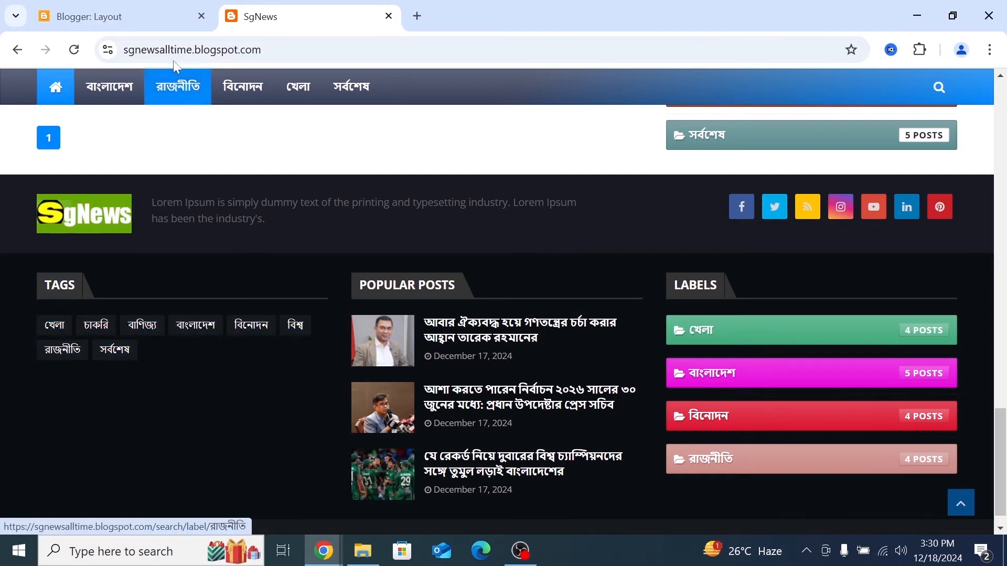
- Limit the Tags gadget to selected labels, leaving only খেলা, বিনোদন and রাজনীতি checked
left_click(167, 22)
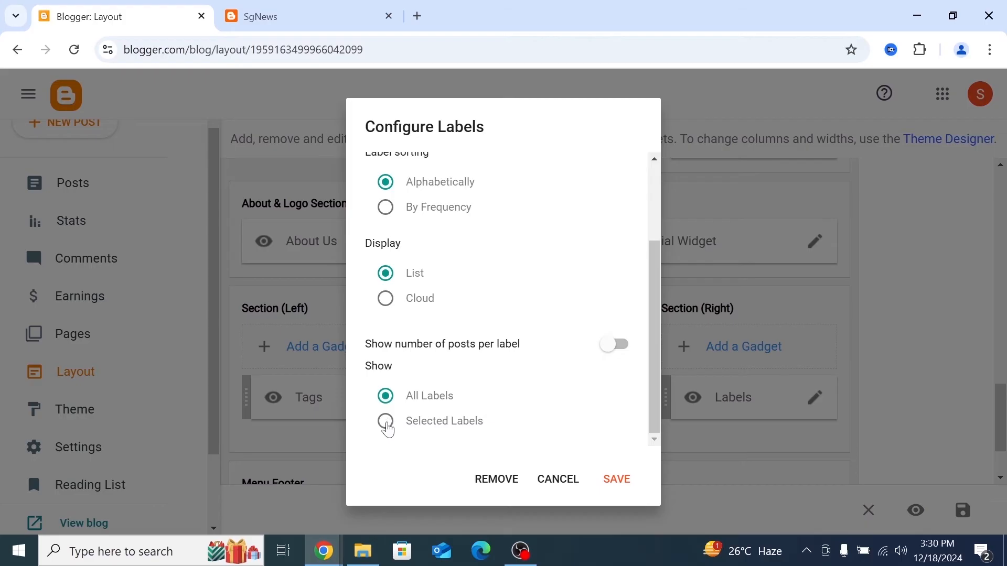
left_click(386, 423)
scroll(449, 425, "down", 6)
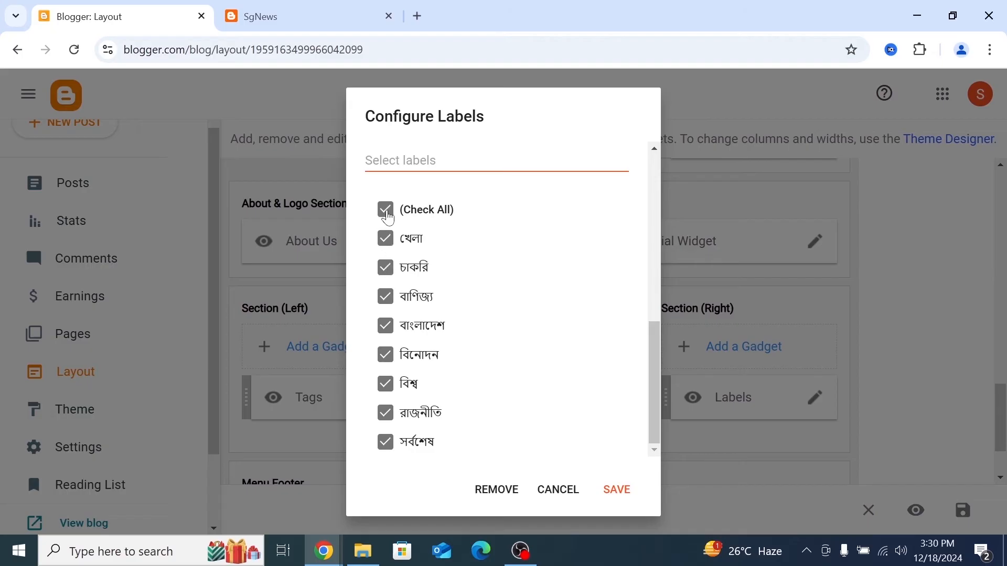
left_click(386, 212)
left_click(388, 245)
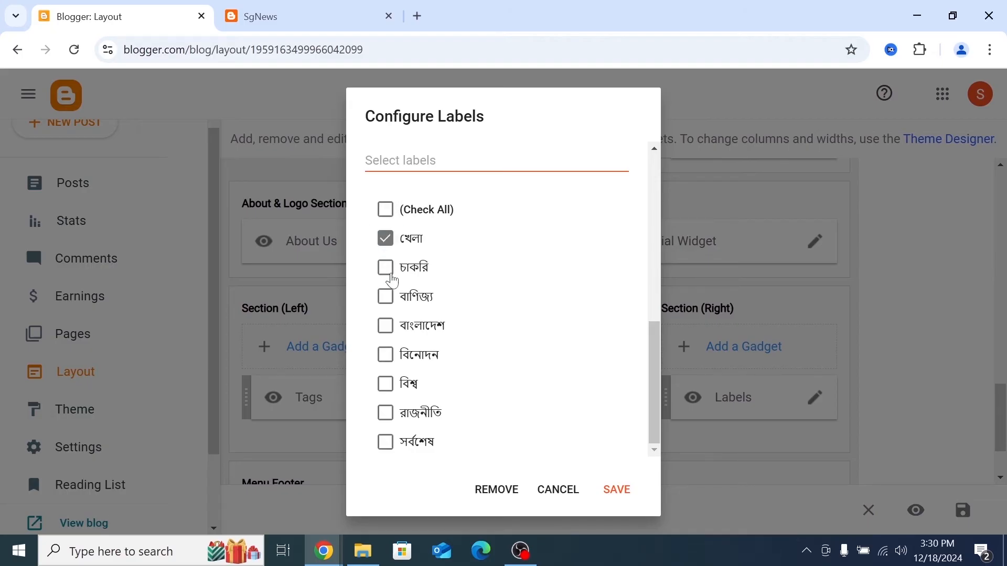
left_click(389, 268)
left_click(387, 239)
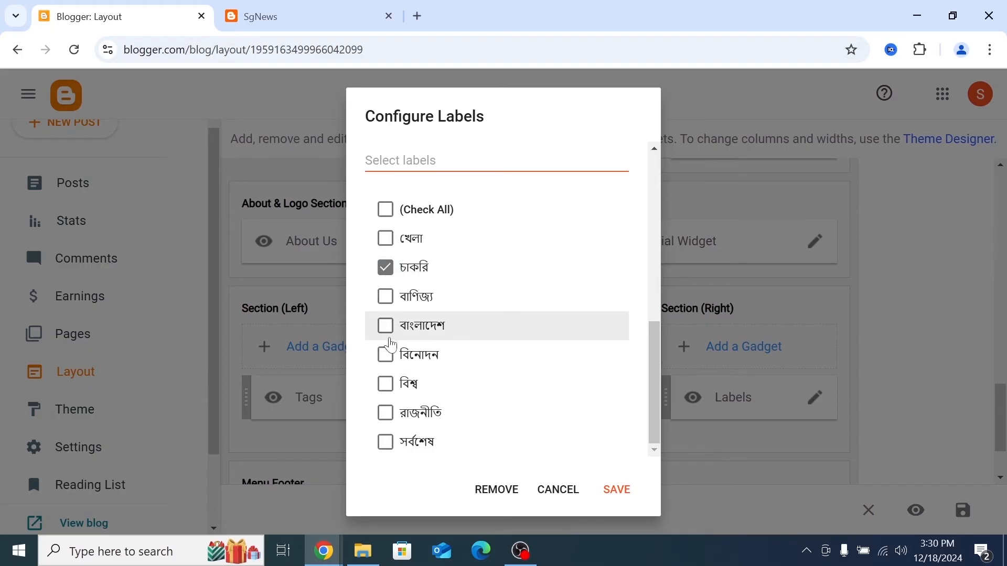
left_click(387, 355)
left_click(389, 244)
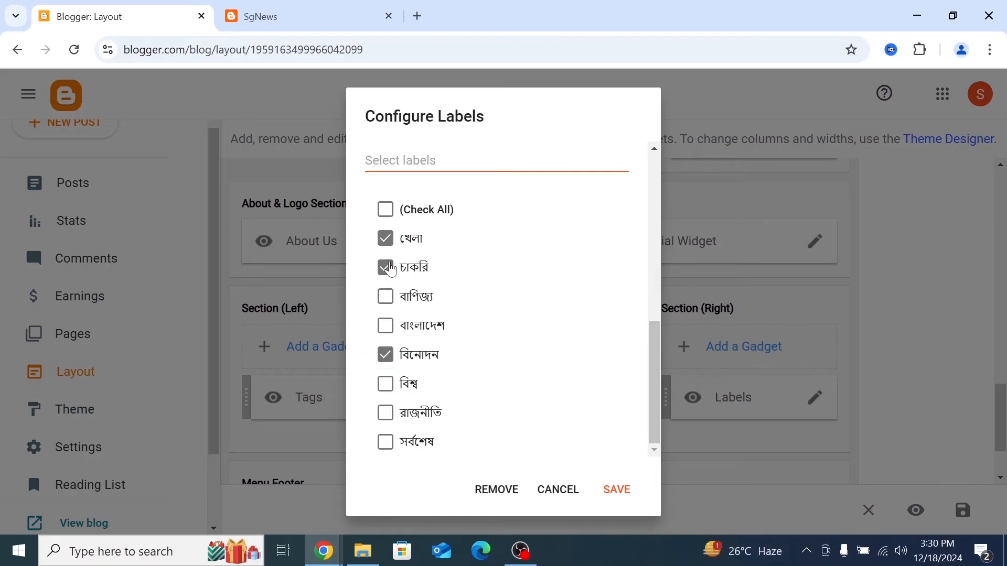
left_click(389, 268)
left_click(389, 417)
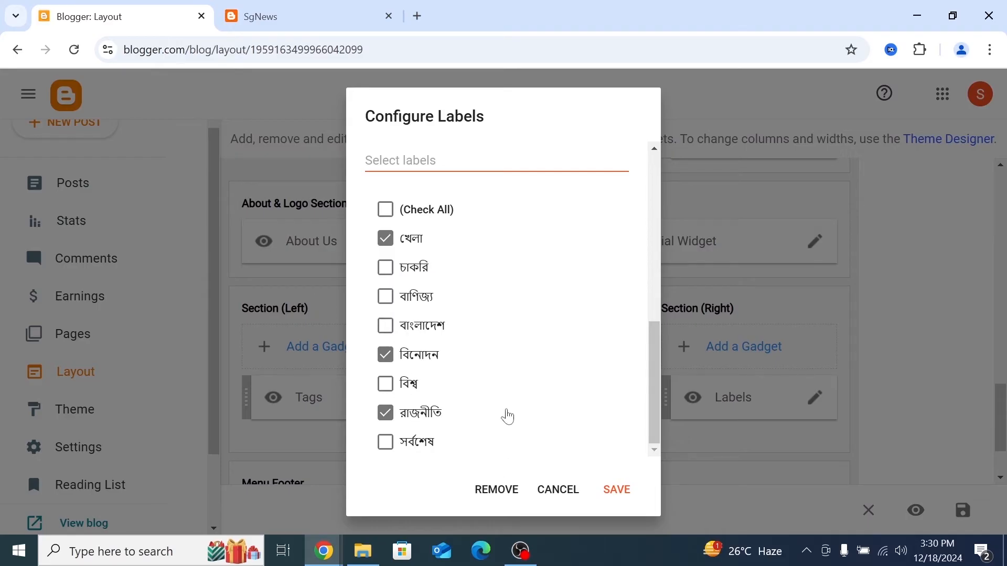
- Save the Tags gadget's configuration and reload the live blog to check the footer's Tags section
left_click_drag(526, 14, 431, 25)
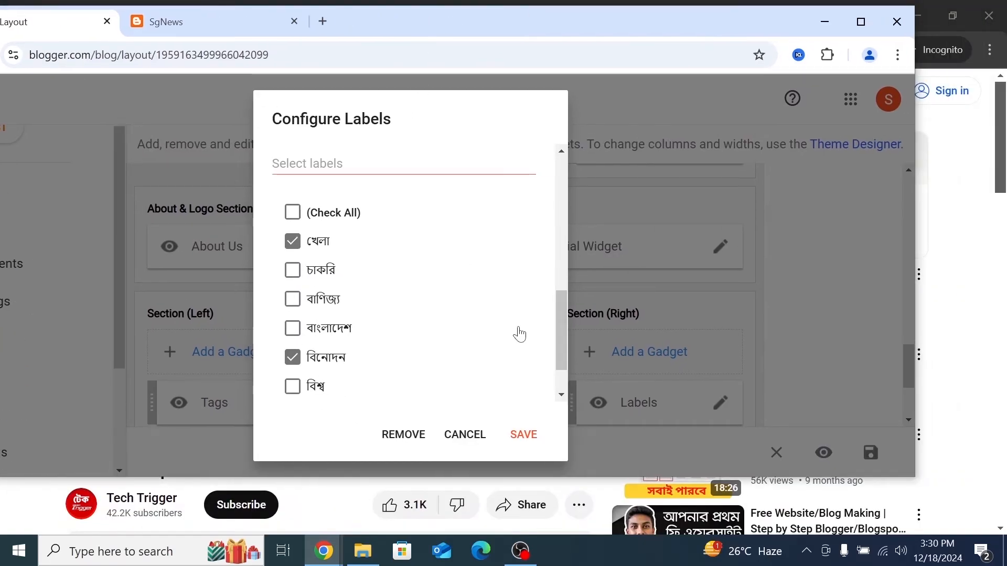
left_click(520, 438)
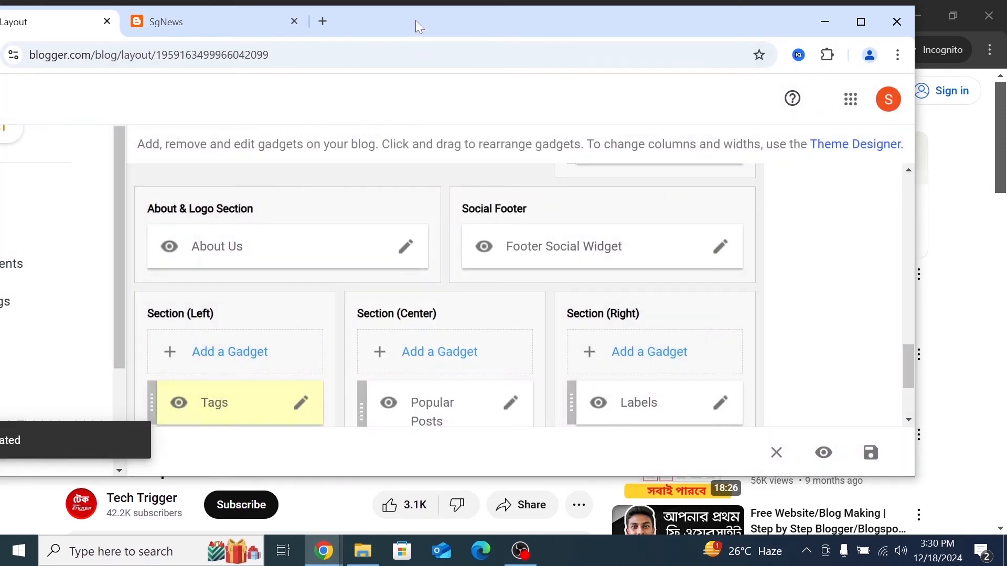
double_click(415, 20)
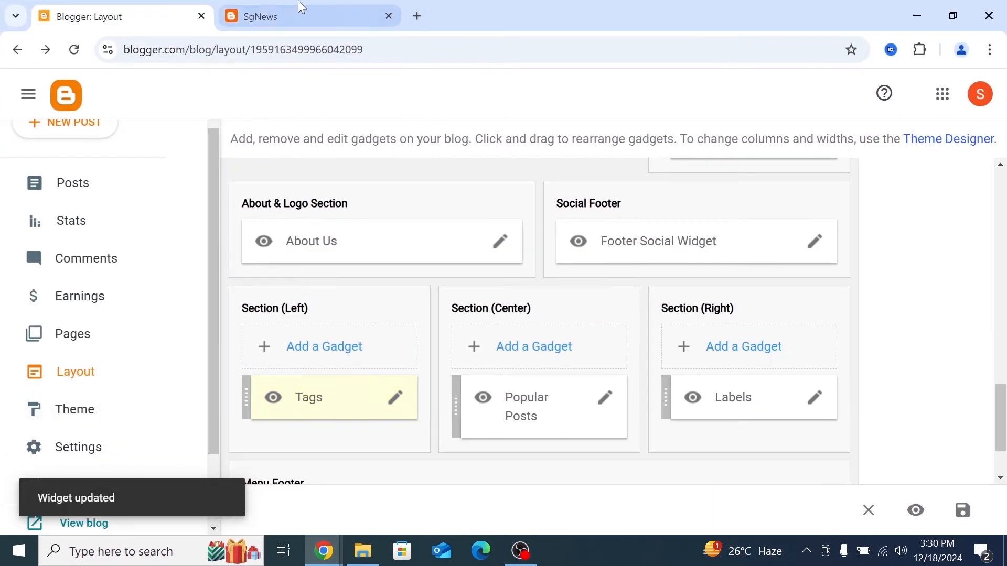
left_click(302, 7)
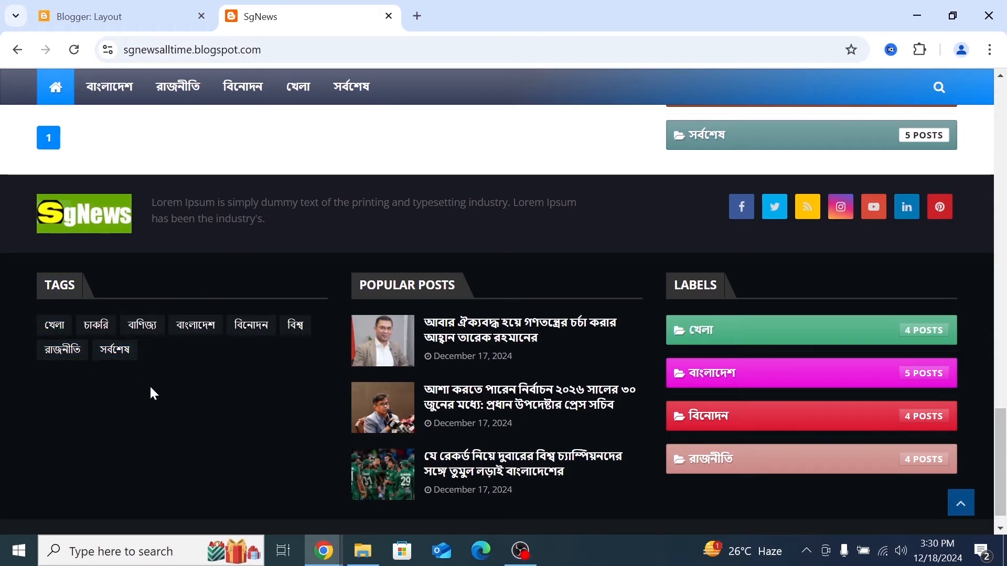
left_click(74, 49)
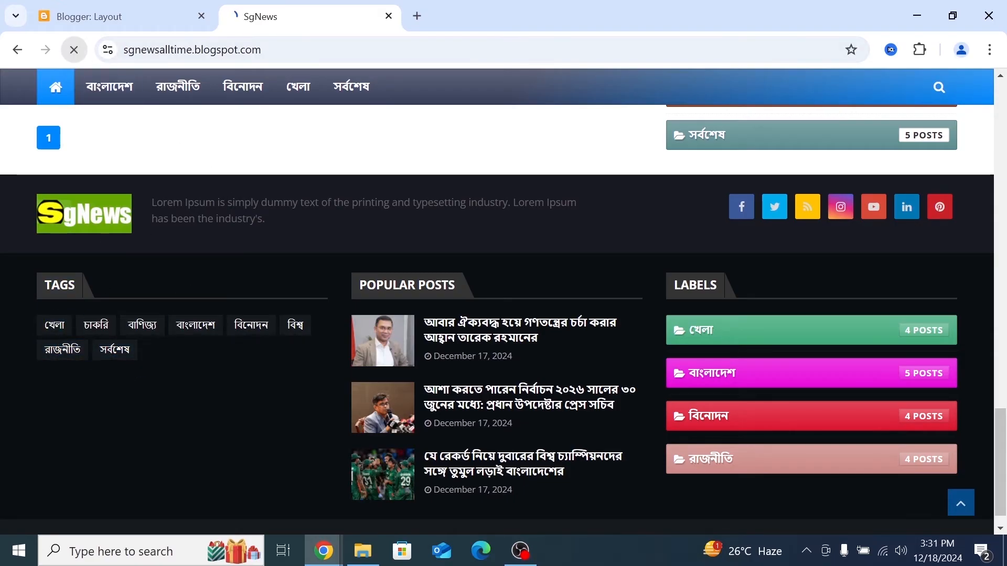
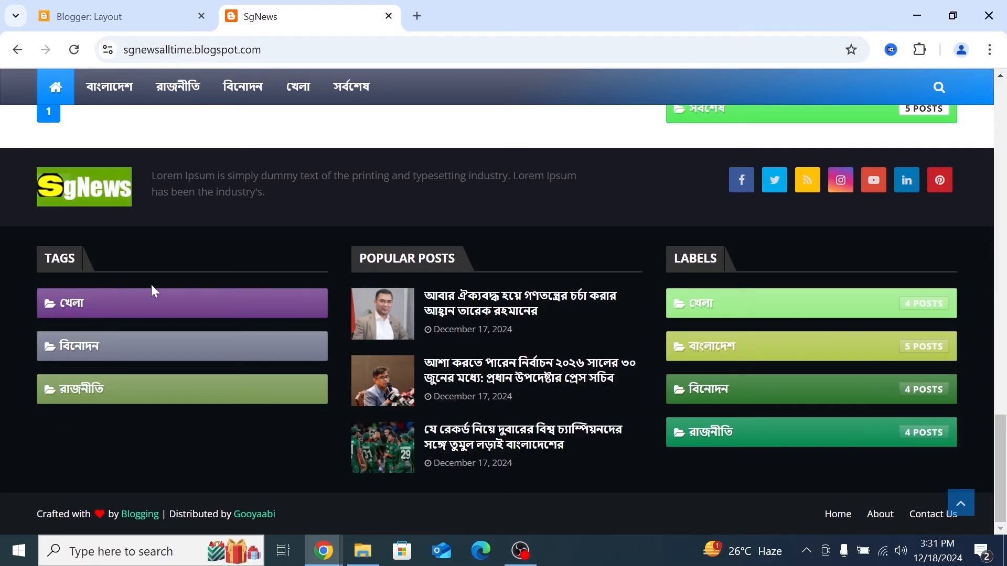
- Set the Tags gadget in Section (Left) to the Cloud display and check all of its labels
left_click(133, 19)
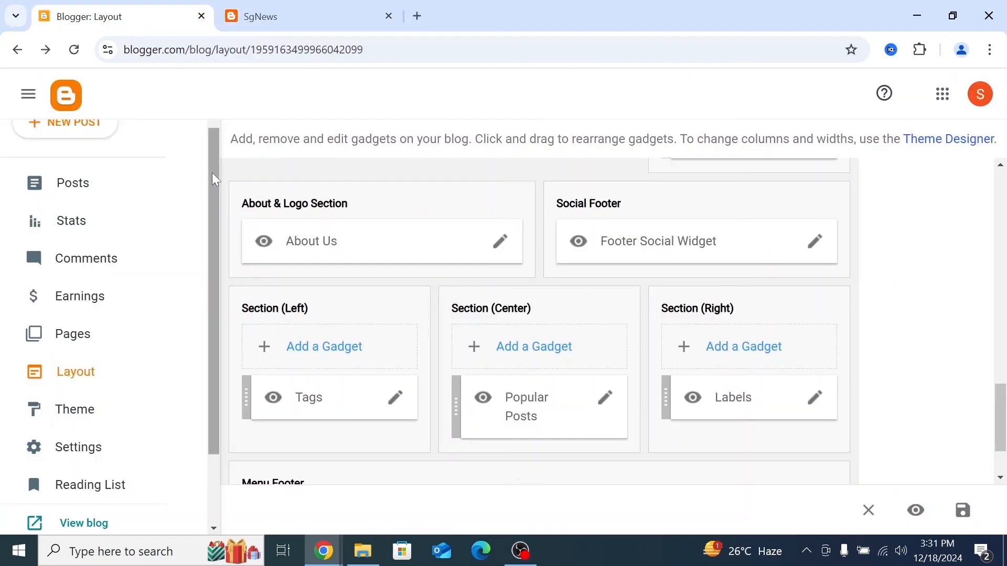
left_click(397, 401)
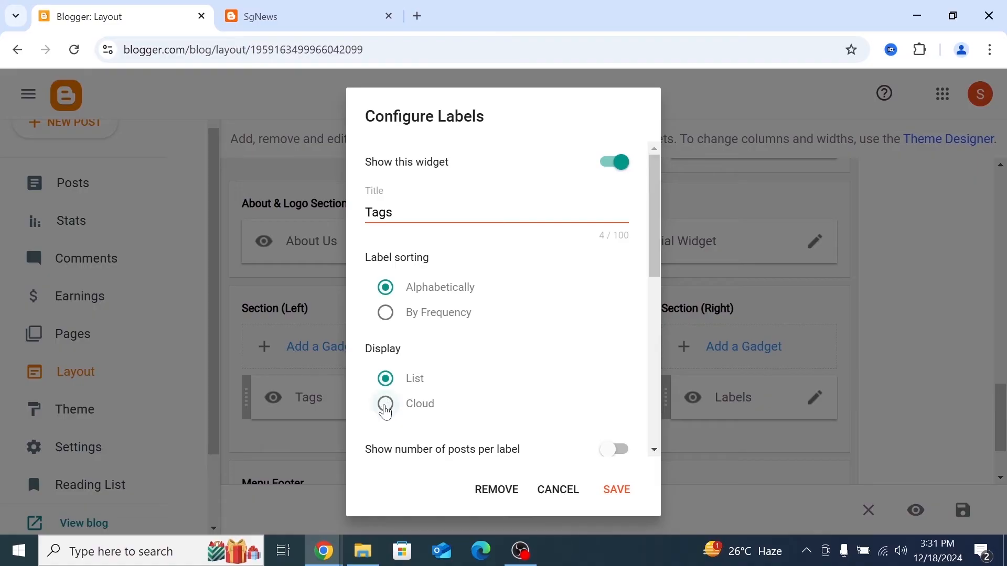
left_click(385, 405)
scroll(409, 378, "down", 3)
left_click(423, 359)
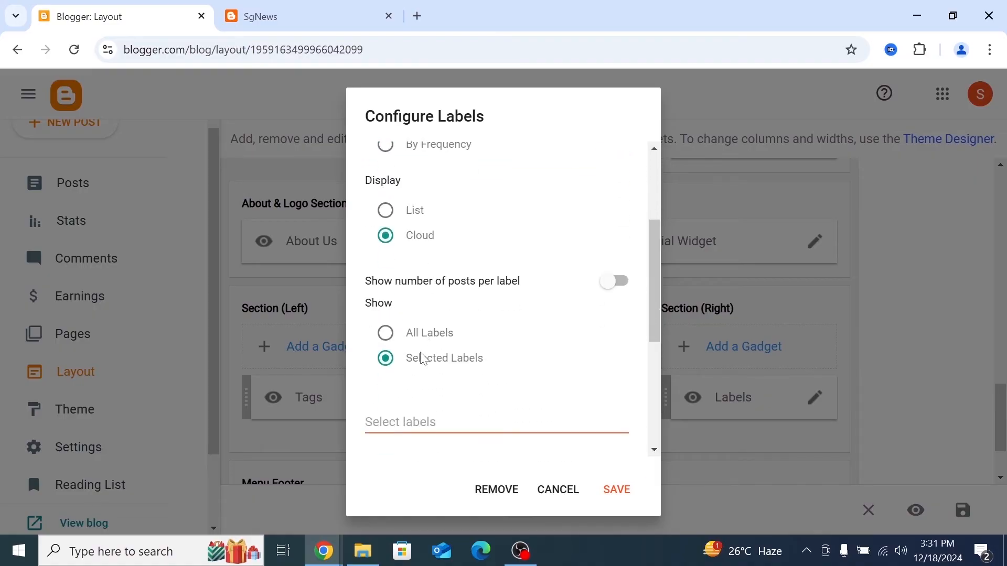
scroll(420, 357, "down", 5)
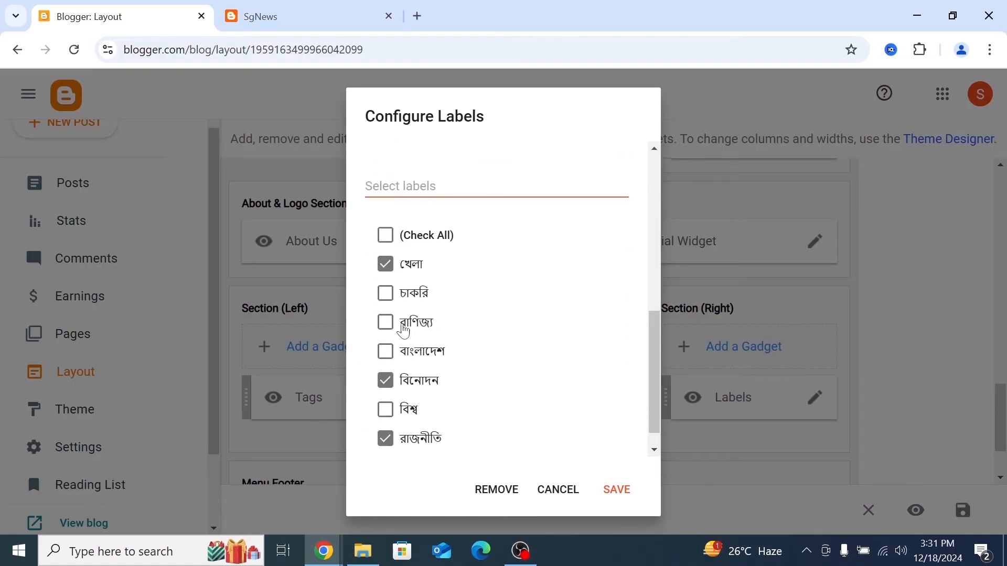
left_click(386, 236)
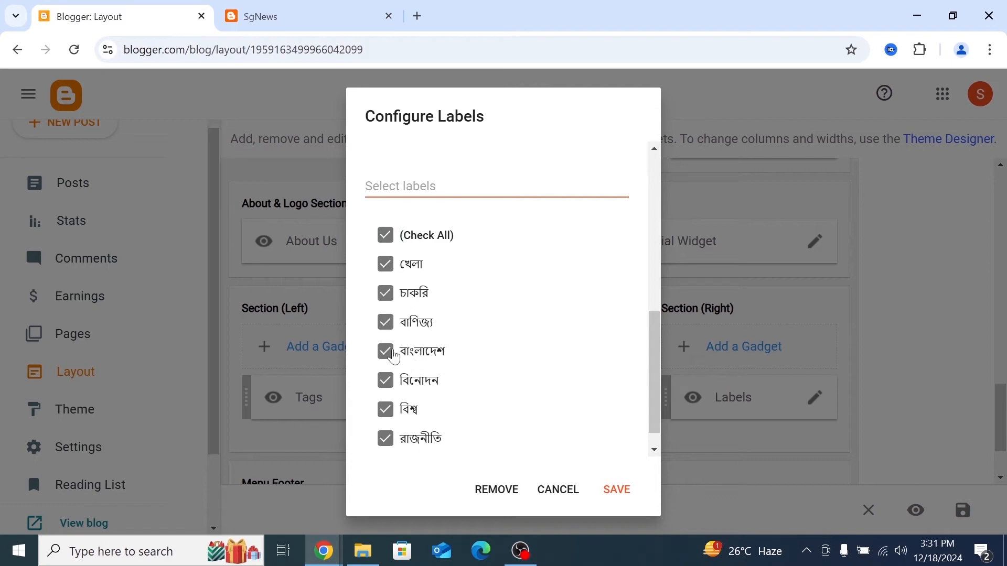
- Save the Tags gadget's settings and reload the live blog to review the footer's tag cloud
left_click_drag(490, 18, 298, 11)
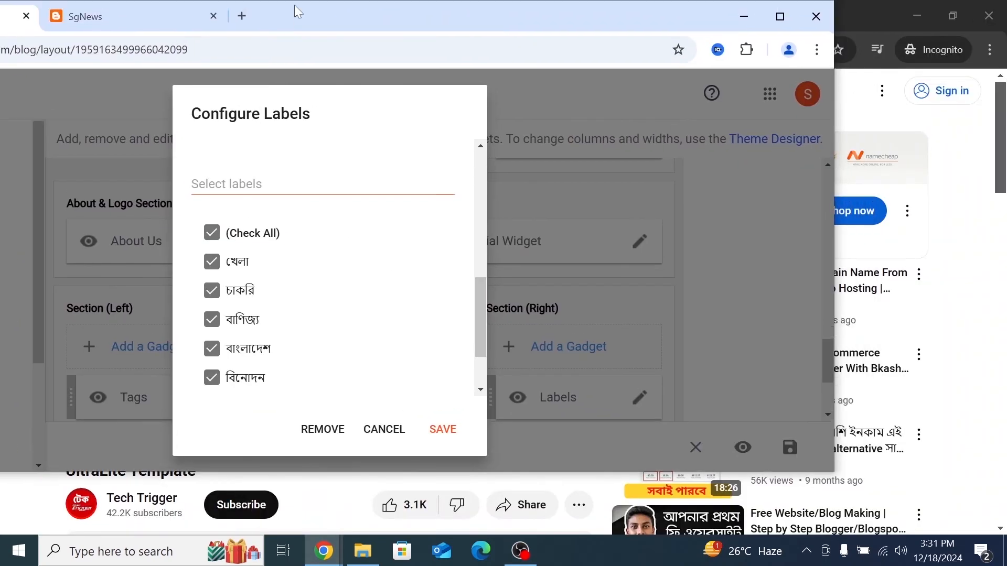
left_click(442, 429)
double_click(310, 30)
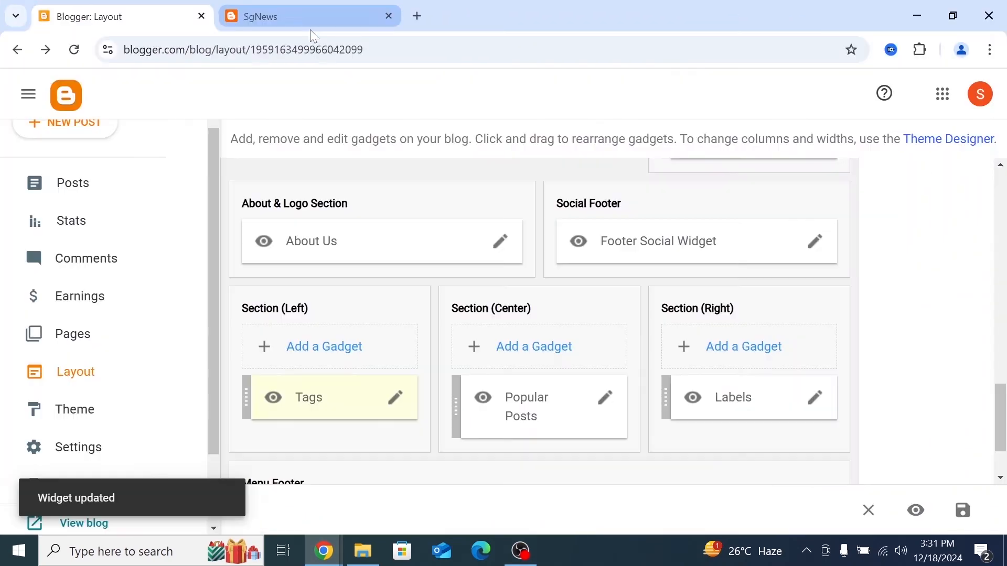
left_click(310, 30)
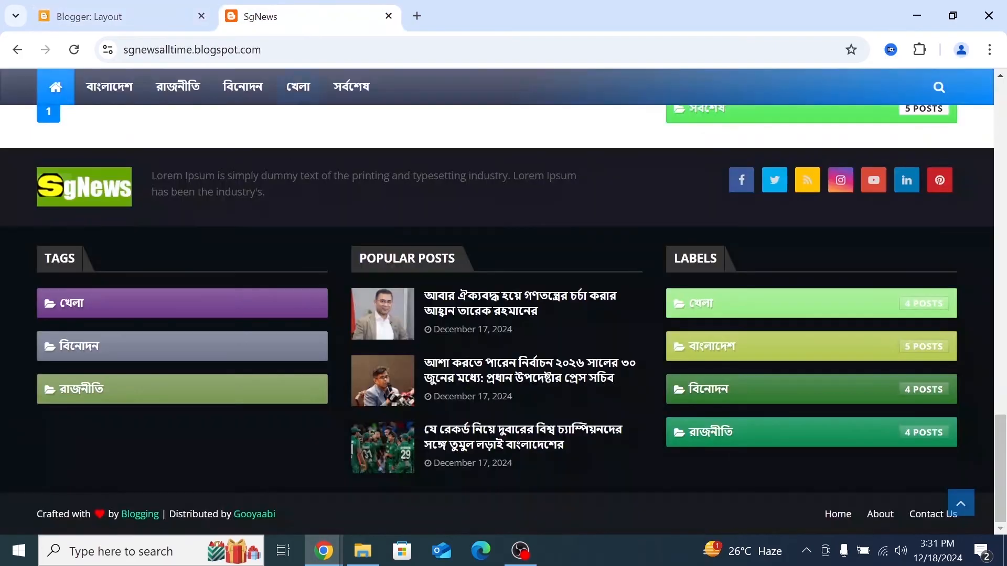
left_click(79, 48)
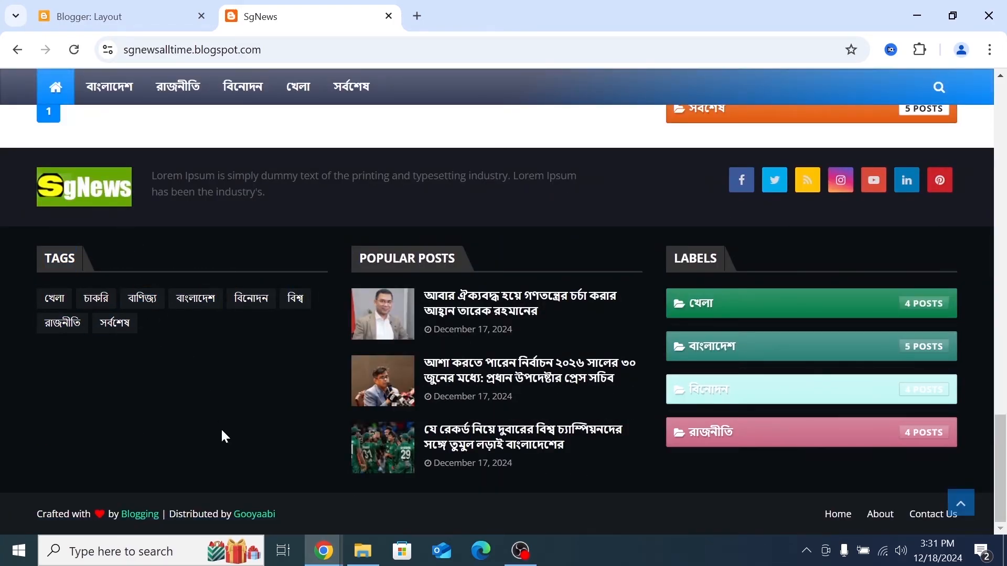
scroll(221, 428, "up", 3)
scroll(221, 428, "down", 4)
- Open the Popular Posts gadget in the layout's Section (Center) for configuration
left_click(155, 20)
left_click_drag(462, 17, 309, 20)
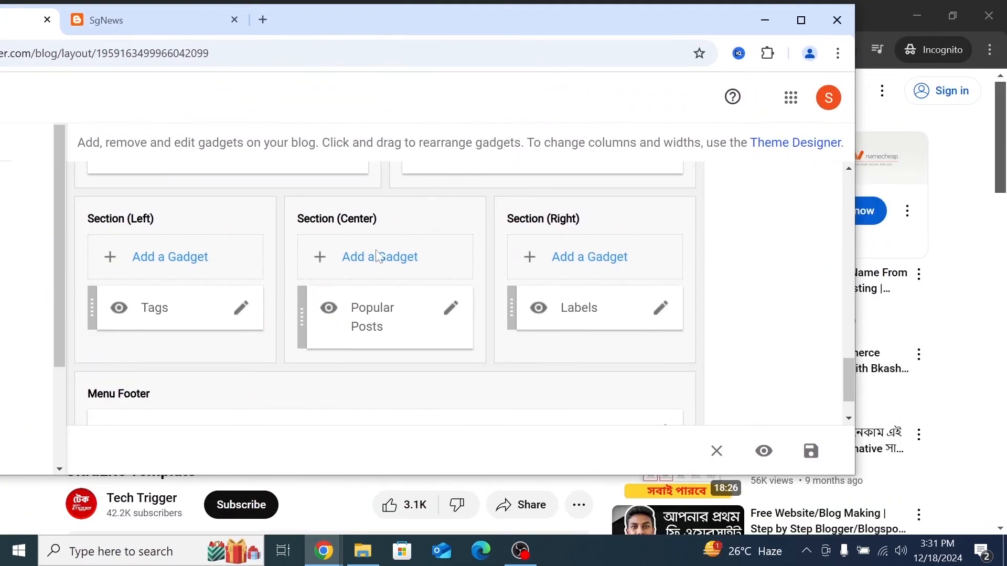
left_click(450, 308)
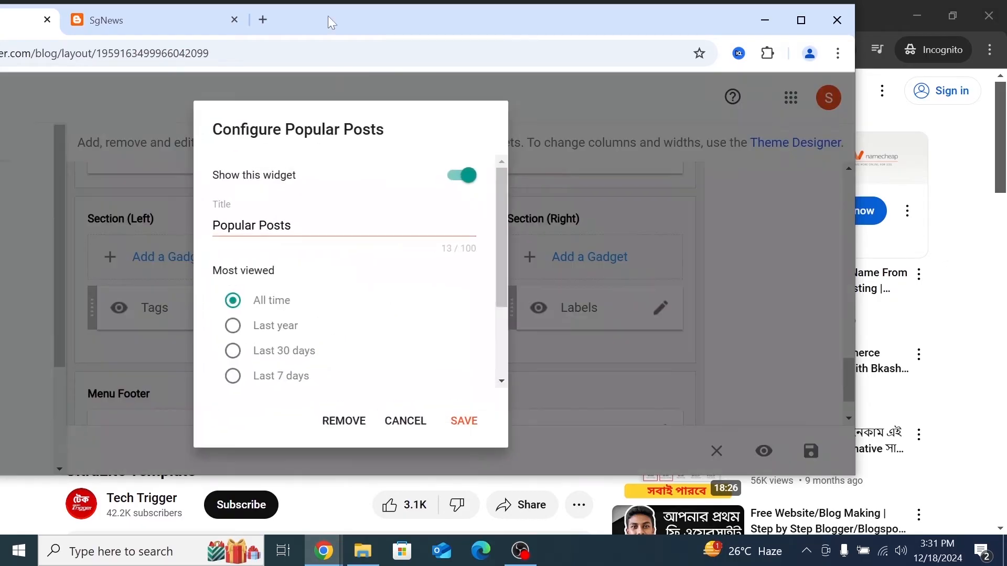
double_click(329, 10)
scroll(412, 353, "down", 1)
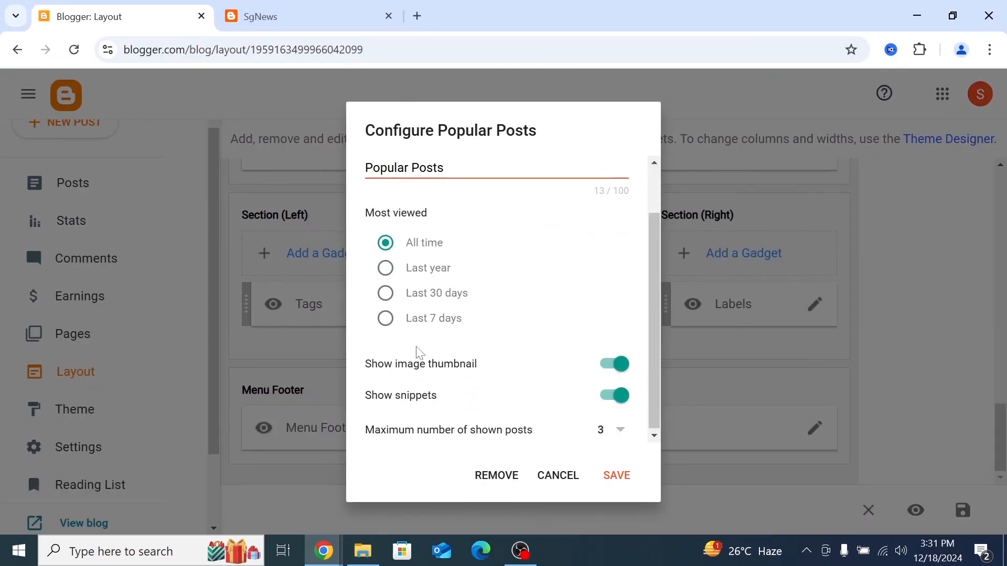
- Try the Last year, Last 30 days and Last 7 days periods for Most viewed, ending on All time
left_click(385, 266)
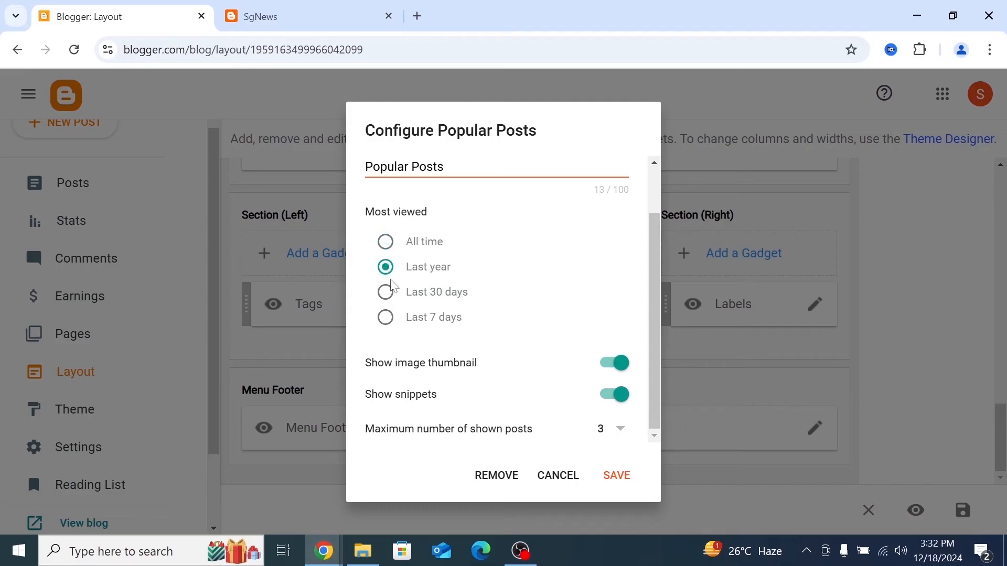
left_click(386, 294)
left_click(386, 319)
left_click(390, 244)
- Set the Popular Posts gadget's maximum number of shown posts to 4 and save it
double_click(551, 20)
left_click_drag(201, 309, 340, 303)
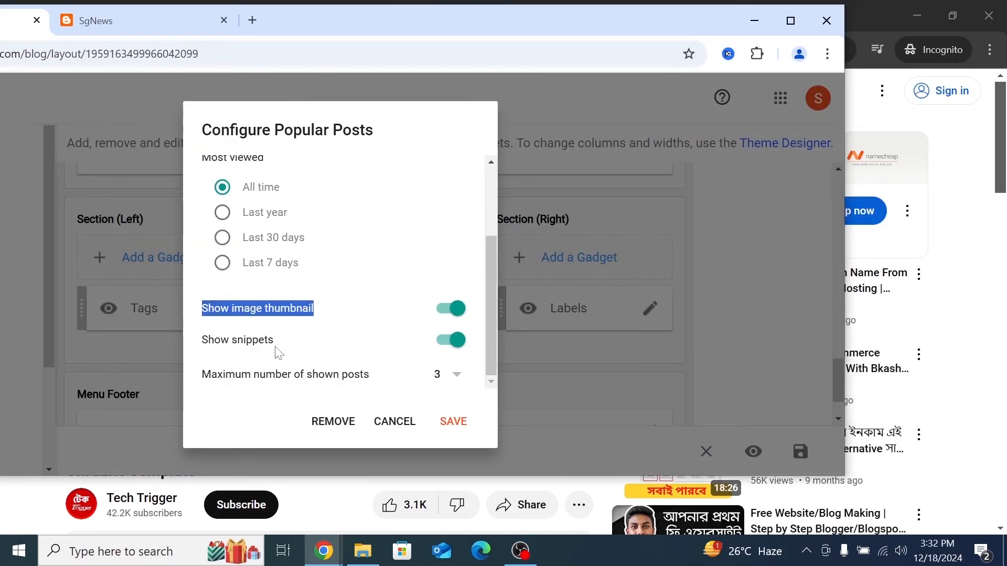
left_click_drag(290, 346, 188, 355)
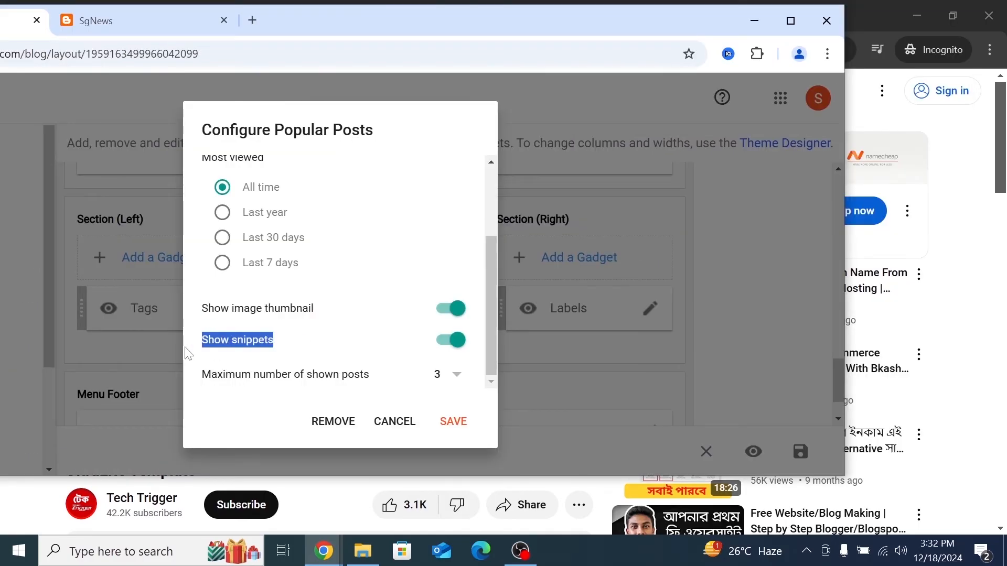
left_click(443, 377)
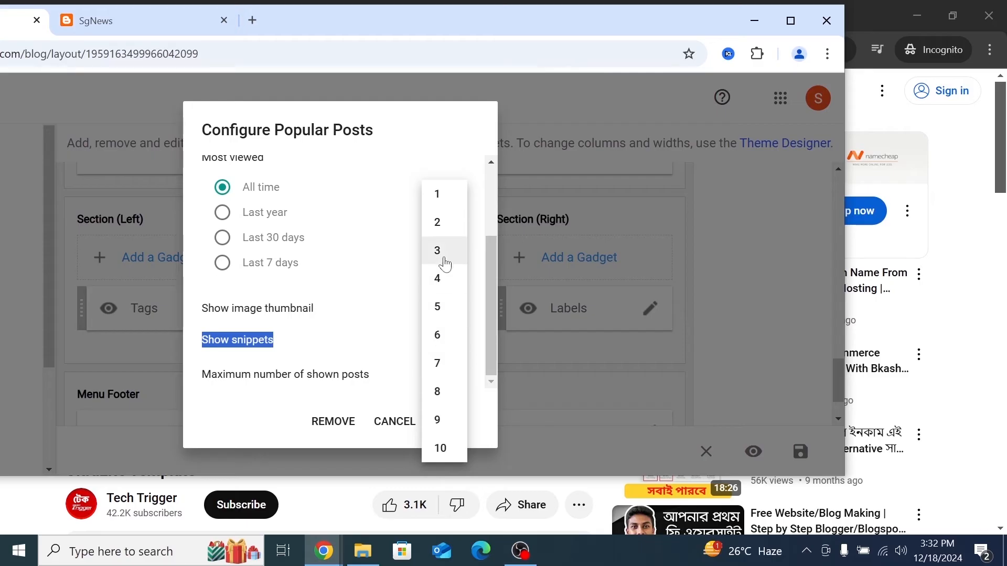
left_click(438, 287)
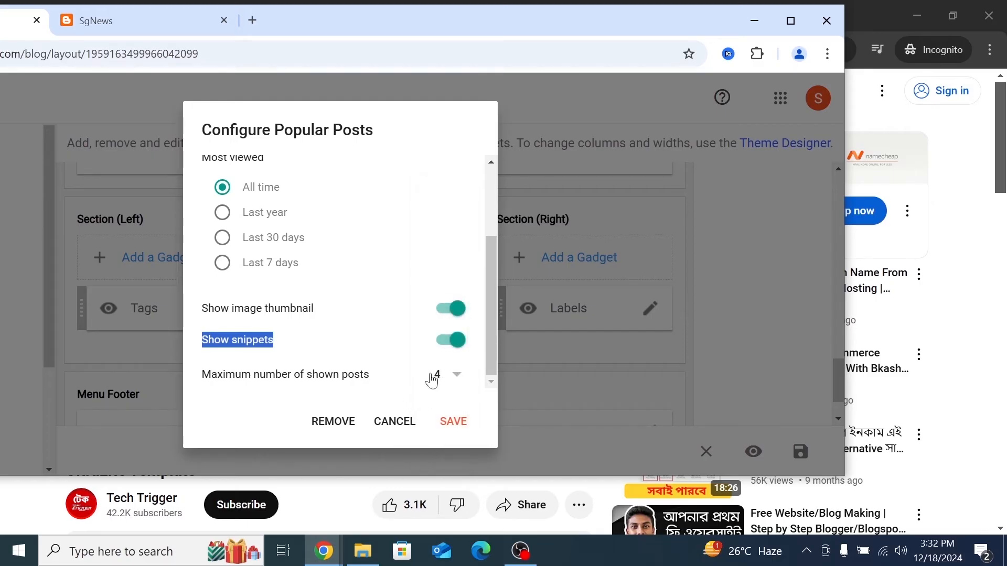
left_click(454, 422)
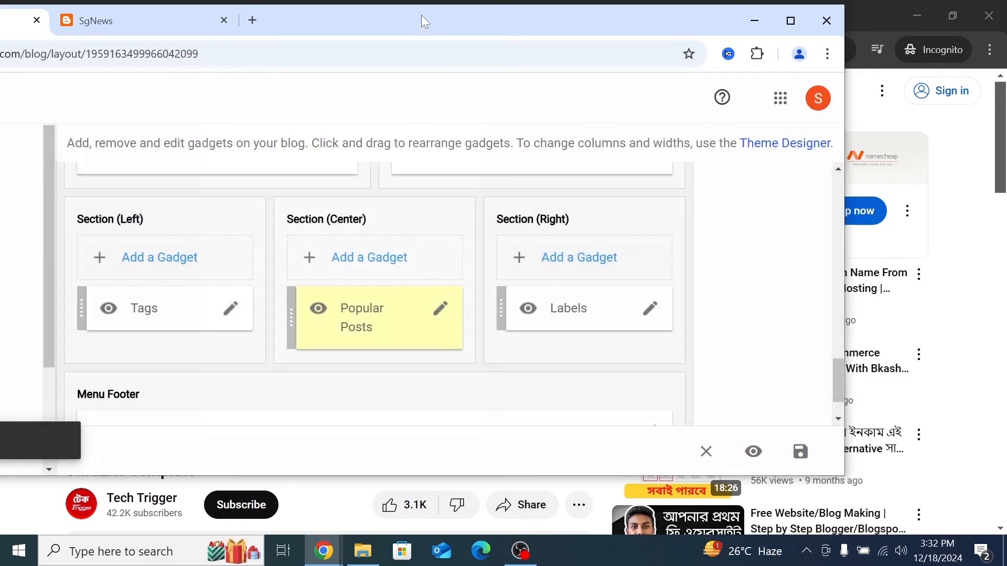
- Reload the live blog and examine the Popular Posts section in the footer
left_click_drag(421, 15, 353, 4)
left_click(314, 7)
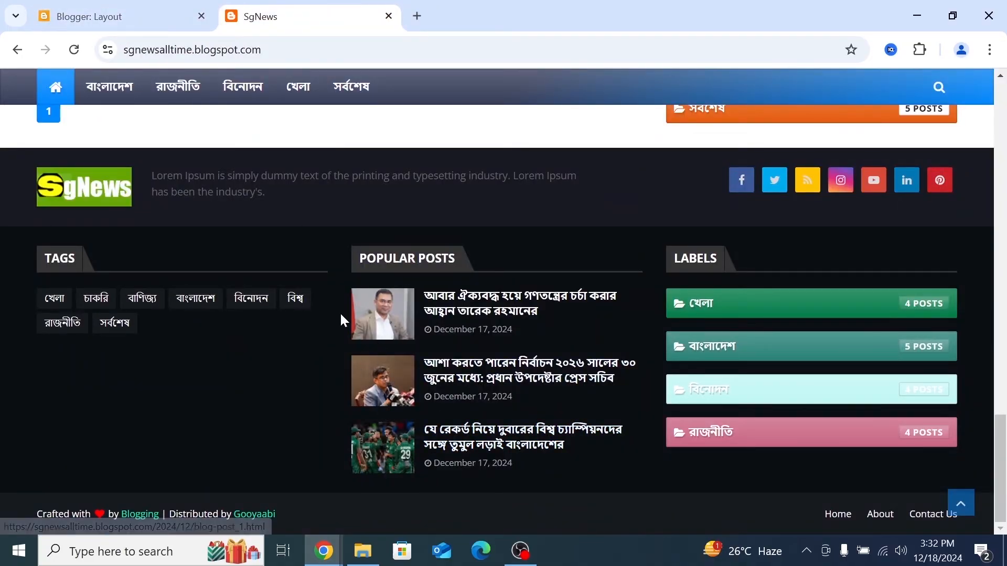
left_click_drag(339, 311, 380, 435)
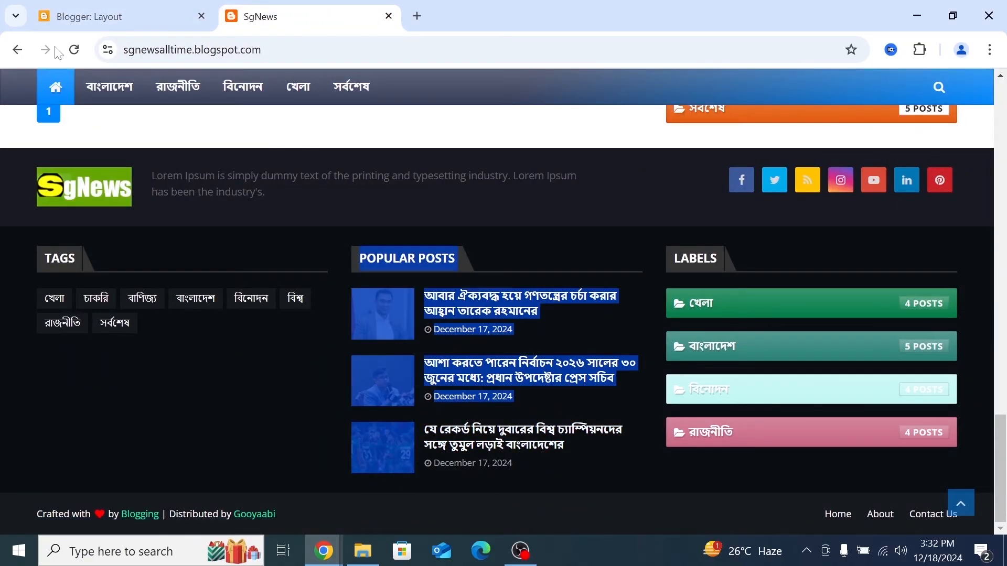
left_click(74, 50)
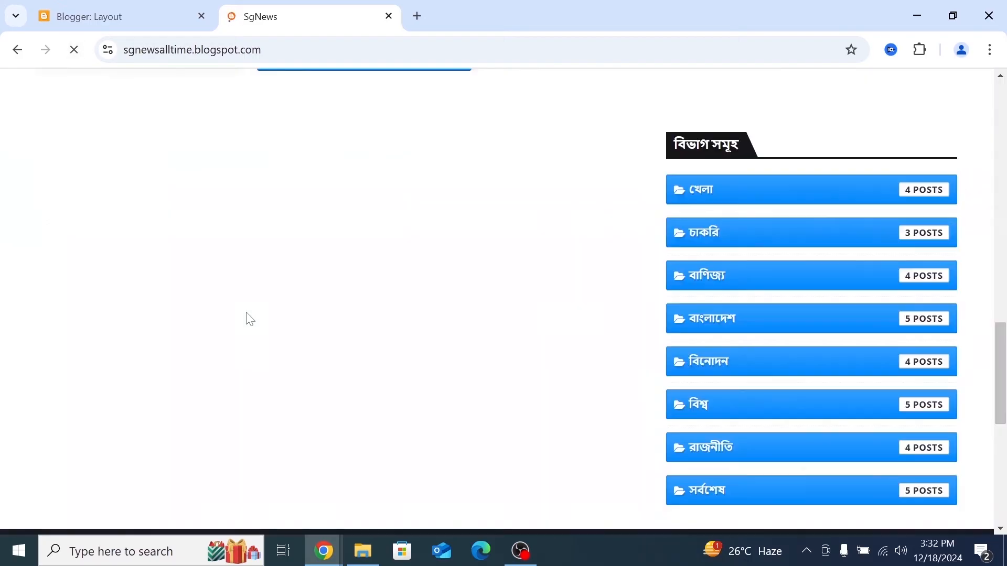
scroll(343, 384, "down", 7)
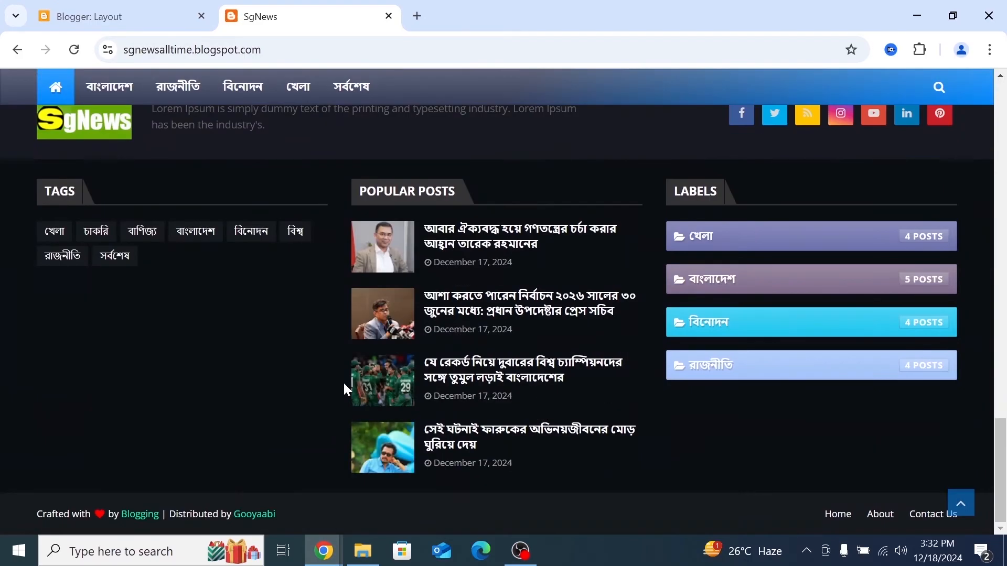
left_click_drag(343, 383, 438, 474)
left_click(424, 470)
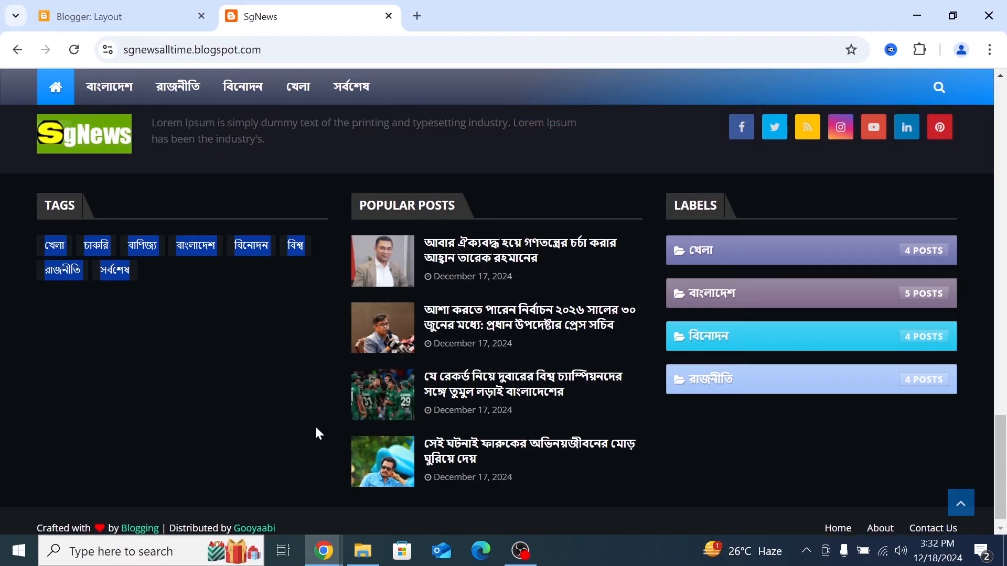
scroll(314, 424, "up", 2)
scroll(314, 425, "down", 2)
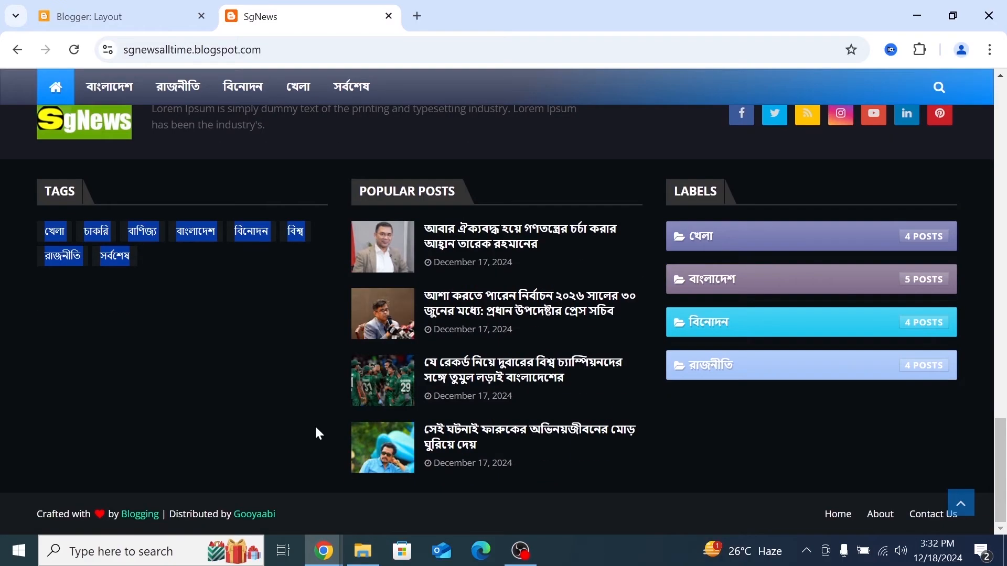
- Reopen the Popular Posts gadget, set its maximum number of shown posts to 3 and save it
left_click(112, 16)
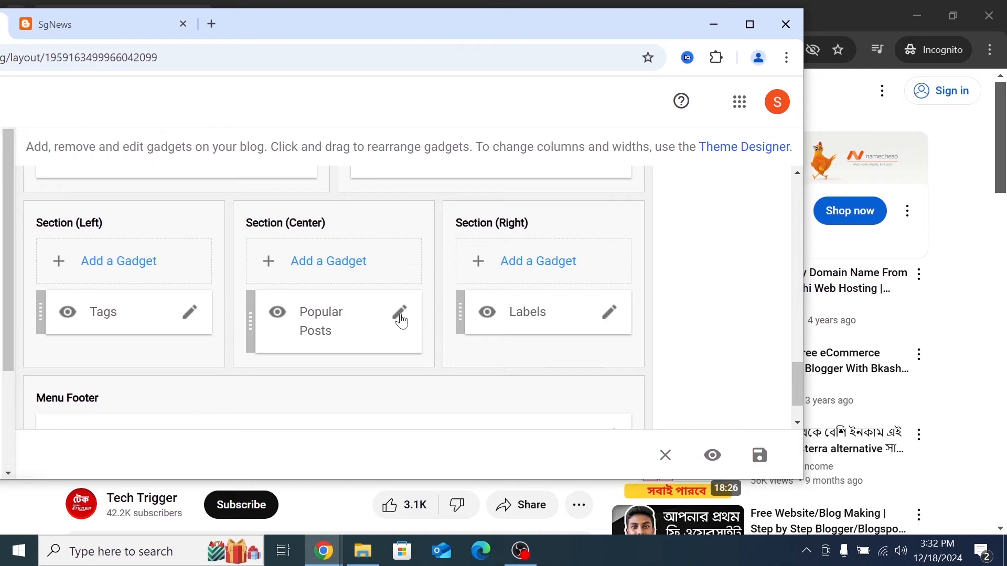
left_click(399, 313)
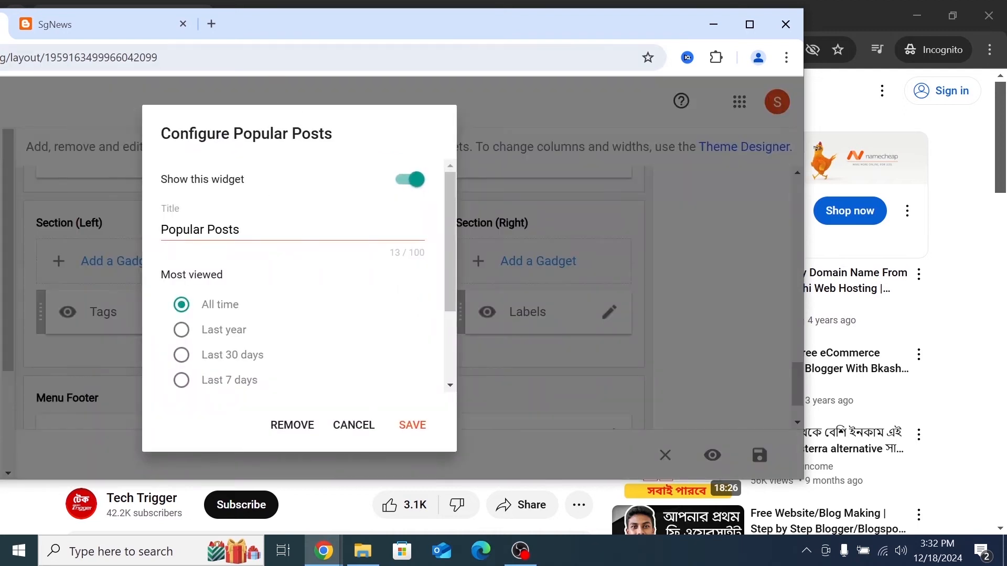
scroll(257, 321, "down", 2)
left_click(403, 387)
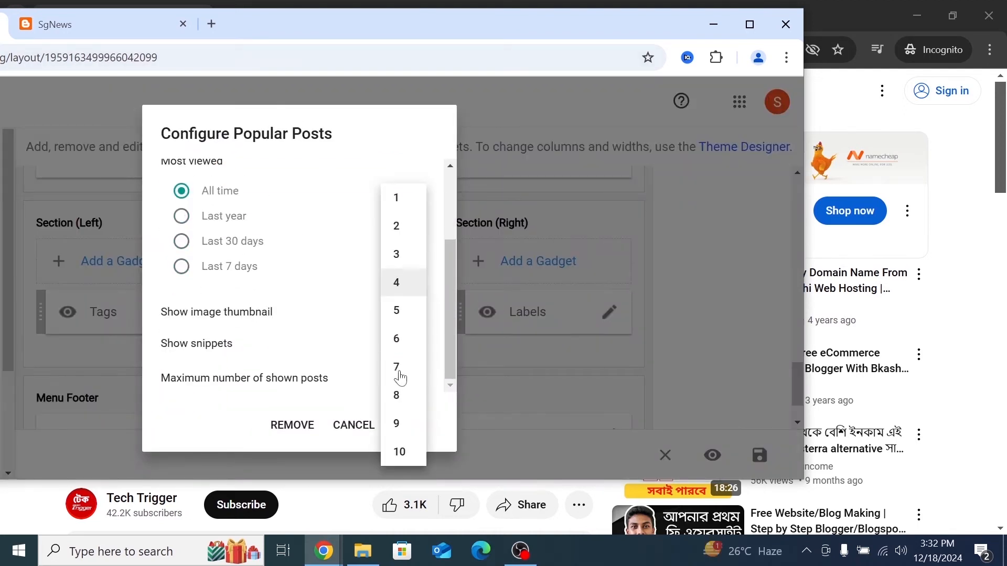
left_click(395, 252)
left_click(410, 425)
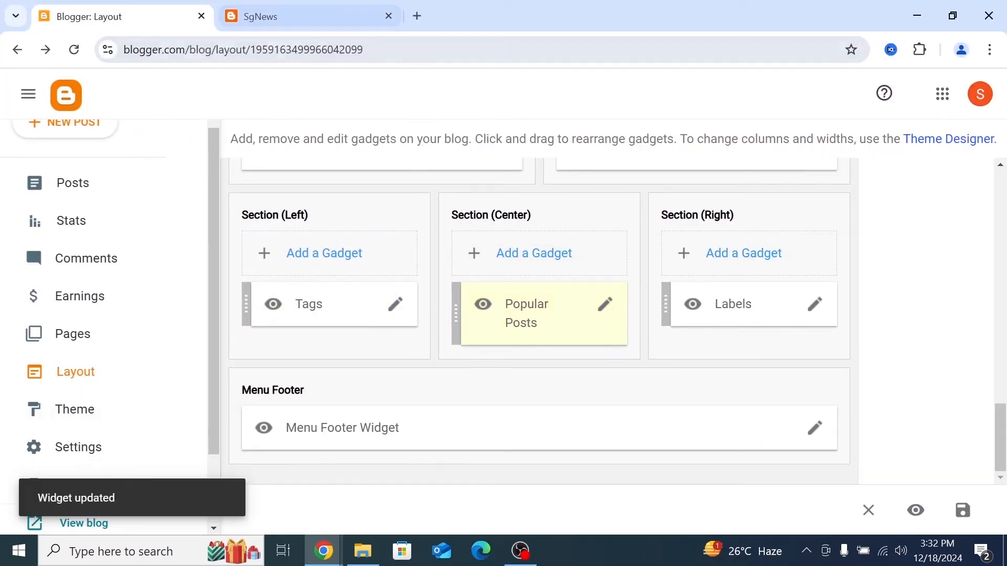
- Check the footer's Popular Posts and Labels sections on the live blog again
left_click(374, 23)
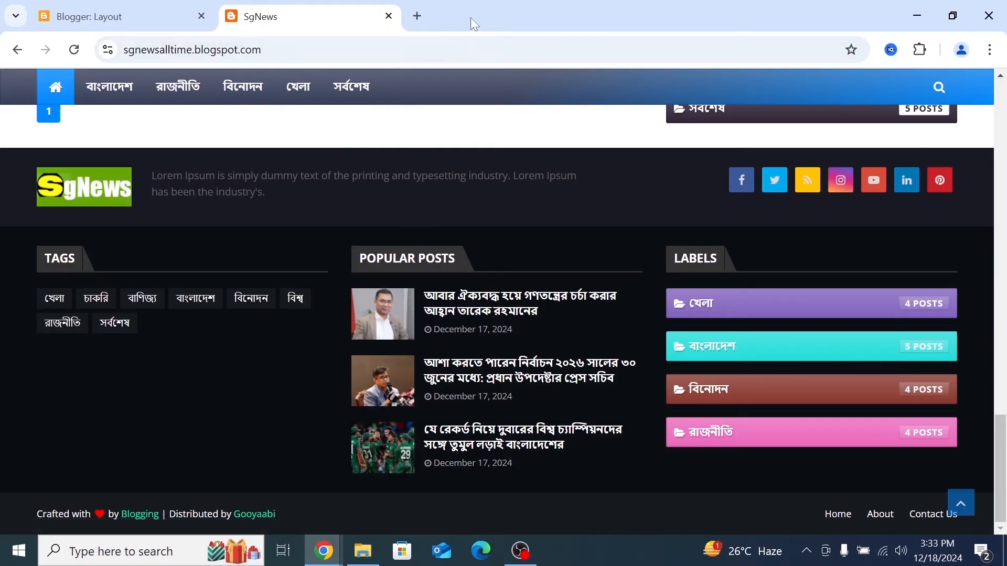
left_click_drag(472, 22, 146, 58)
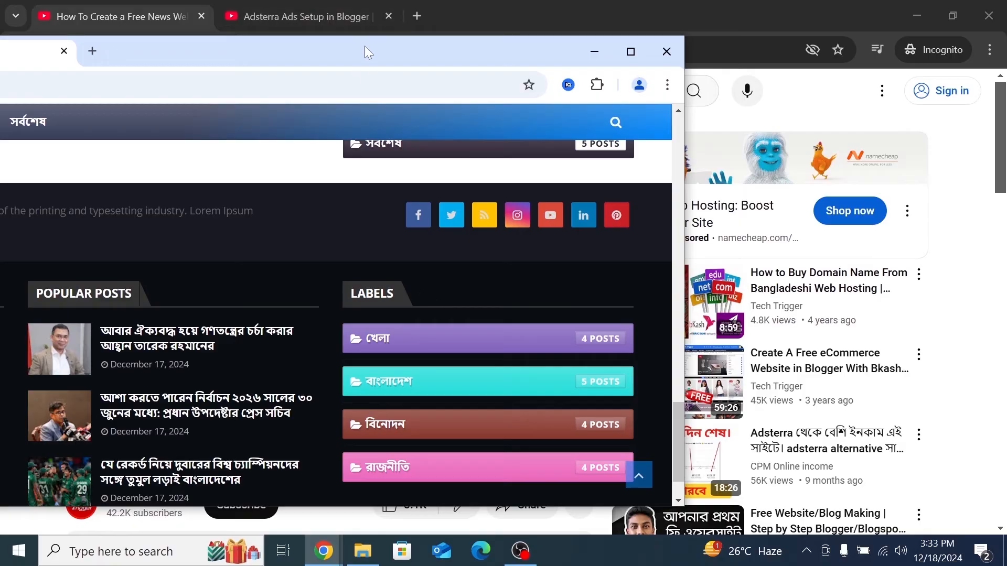
left_click_drag(398, 55, 362, 2)
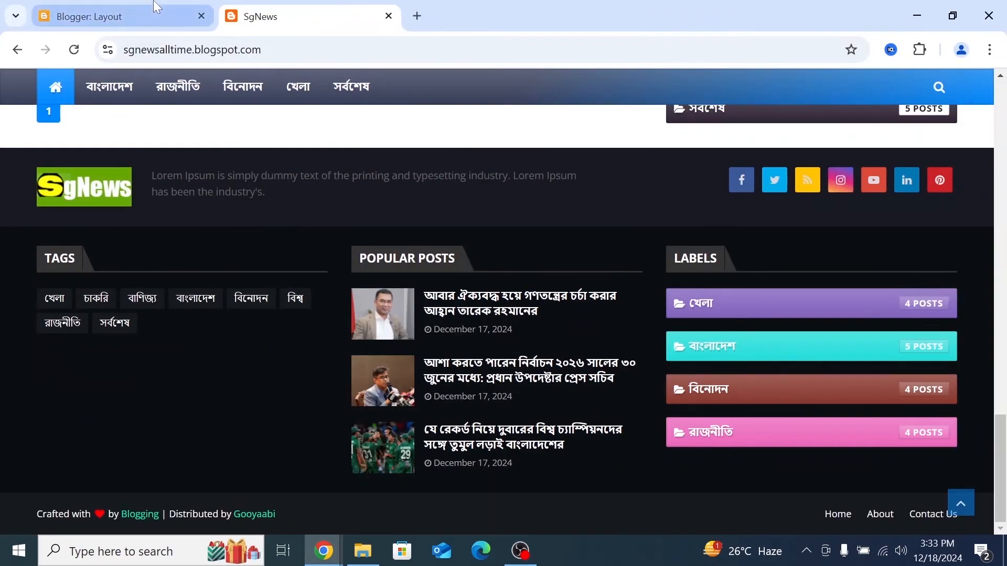
- Open the Labels gadget in Section (Right) and check all labels in its Selected Labels list
left_click(155, 3)
left_click_drag(435, 16, 248, 61)
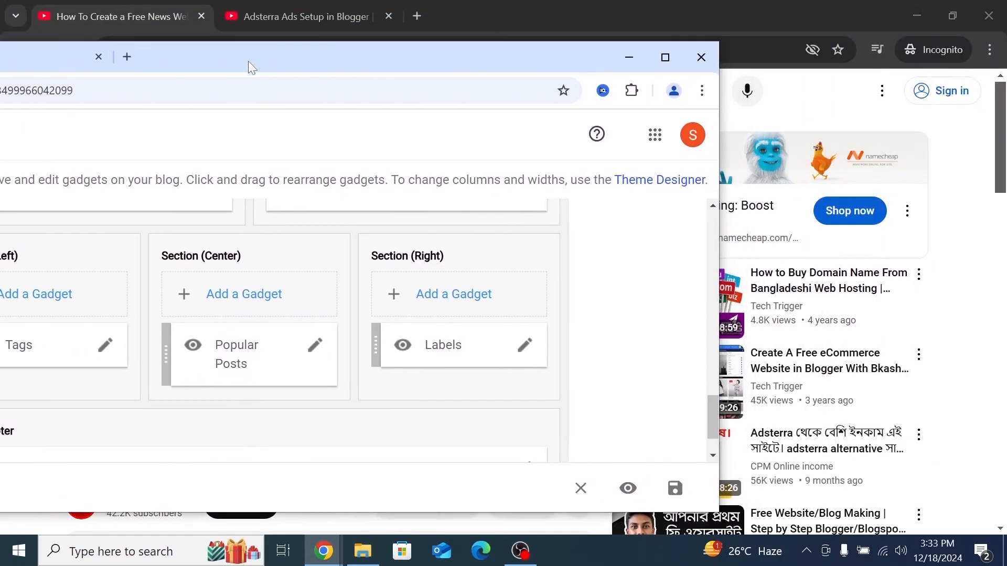
left_click(525, 346)
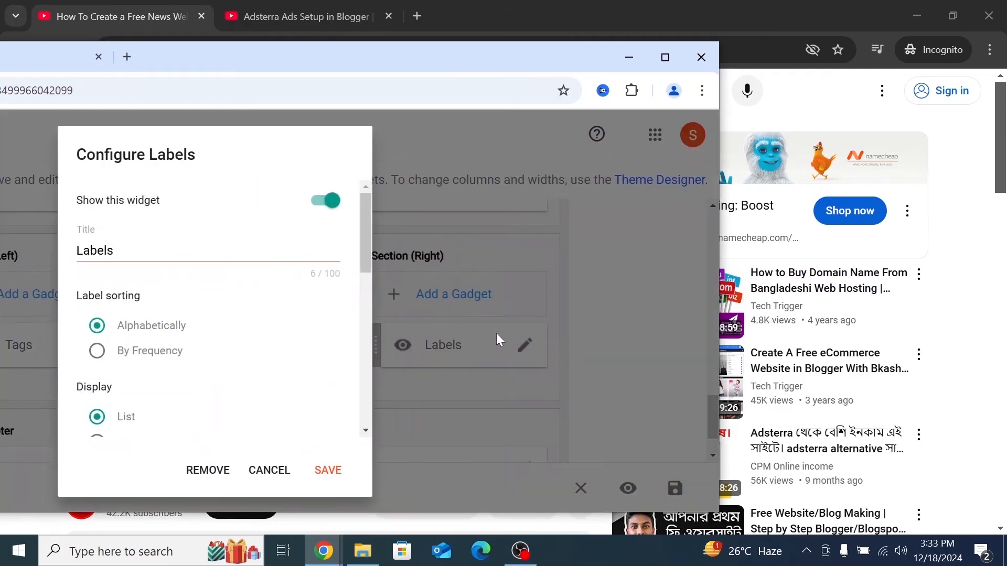
double_click(354, 68)
scroll(425, 246, "down", 5)
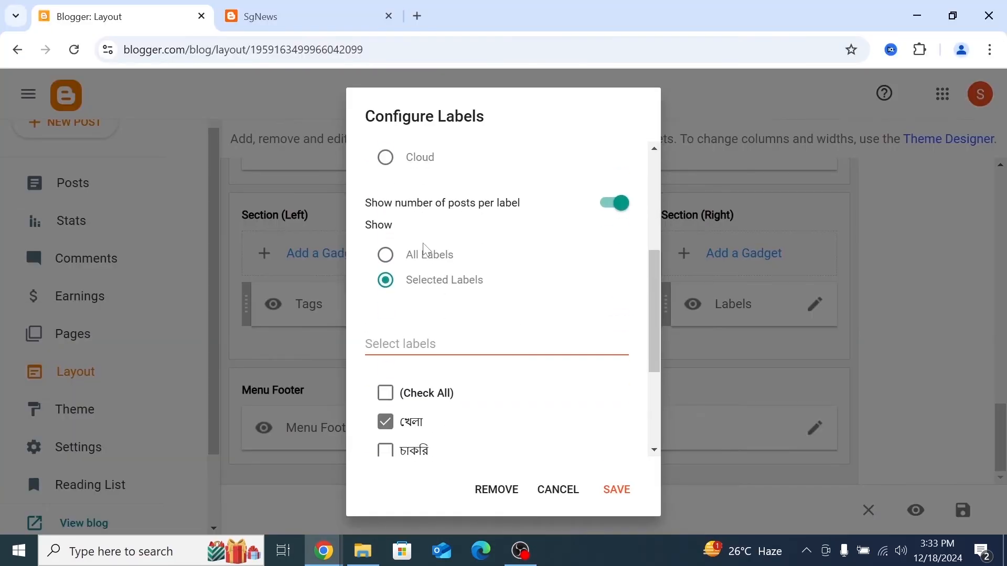
left_click(386, 297)
scroll(466, 324, "down", 2)
scroll(467, 324, "up", 4)
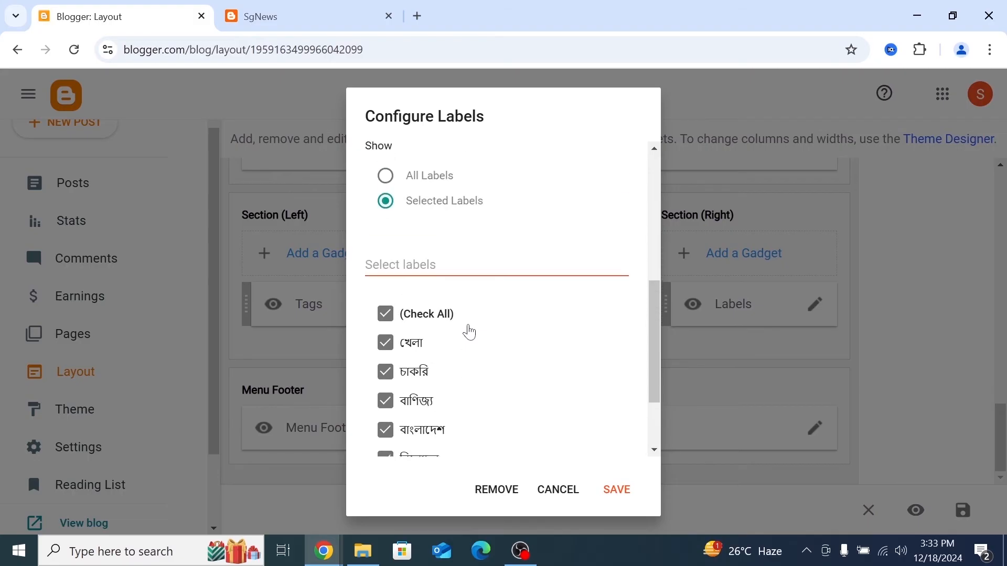
- Switch the display of the Labels gadget in Section (Right) to Cloud and save the gadget
scroll(403, 236, "up", 1)
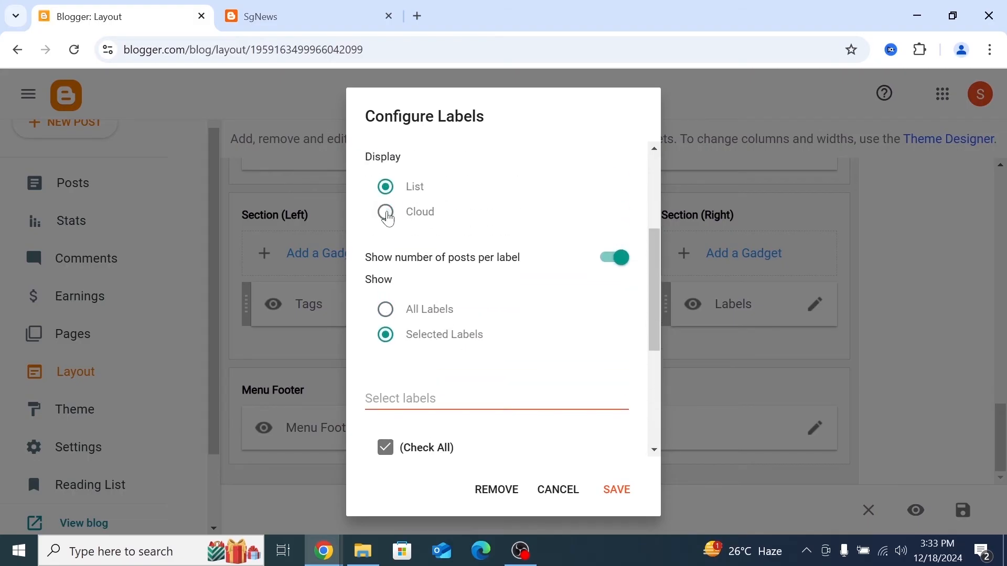
left_click(386, 213)
scroll(391, 211, "down", 5)
left_click_drag(530, 12, 370, 16)
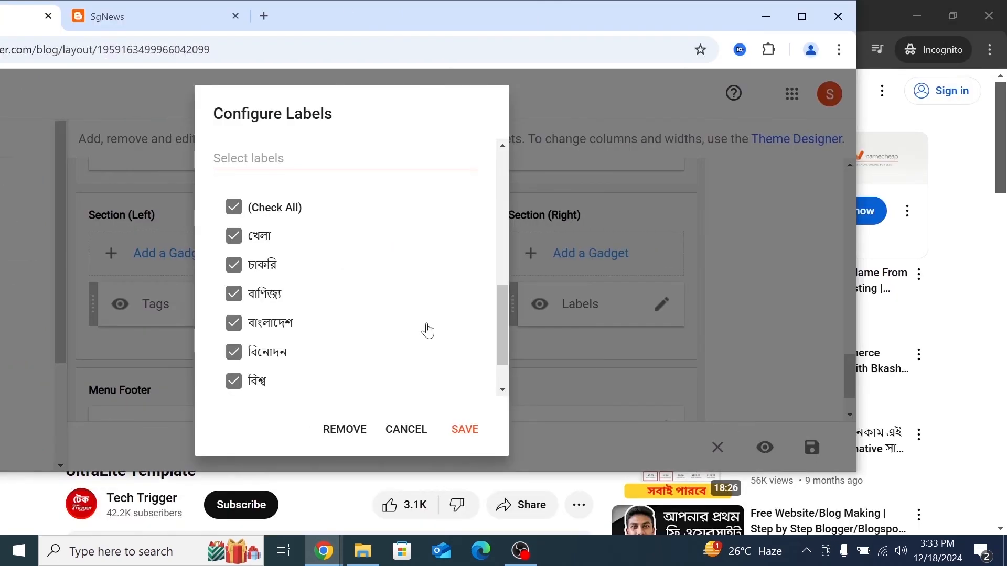
left_click(461, 419)
double_click(395, 6)
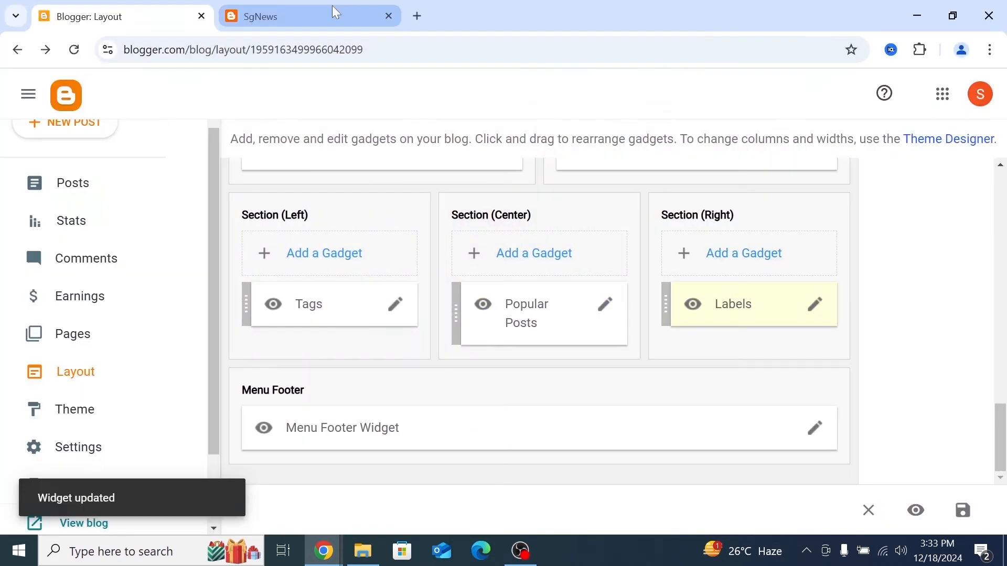
- Reload the live blog and examine how the footer's Labels section is displayed
left_click(332, 5)
scroll(416, 173, "up", 2)
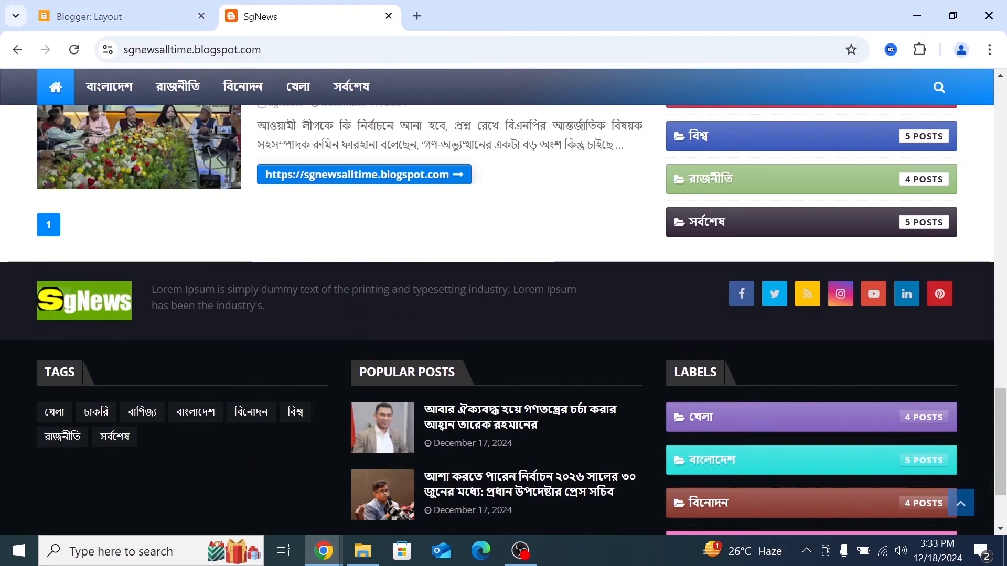
scroll(416, 173, "down", 2)
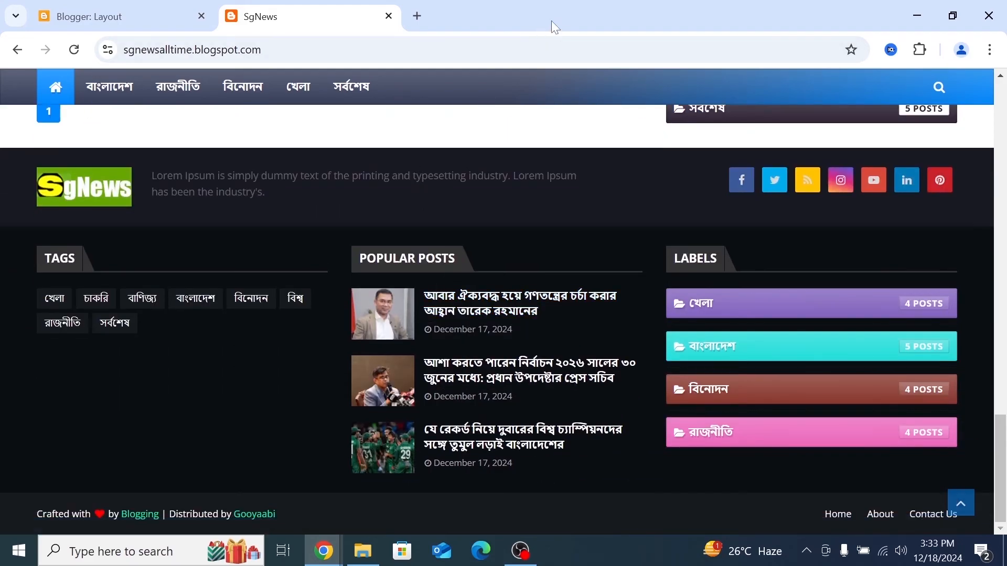
left_click_drag(552, 21, 353, 56)
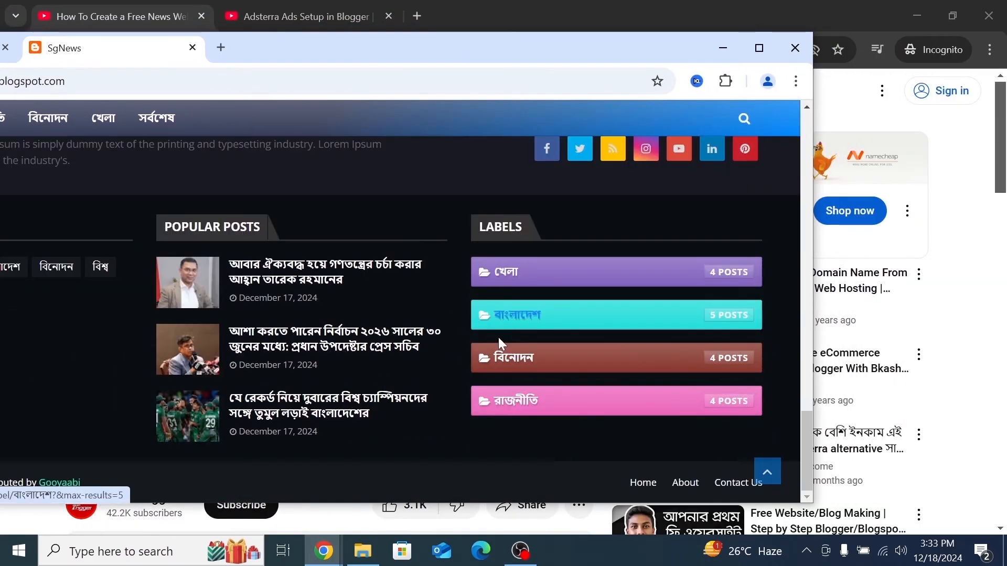
left_click_drag(413, 49, 286, 2)
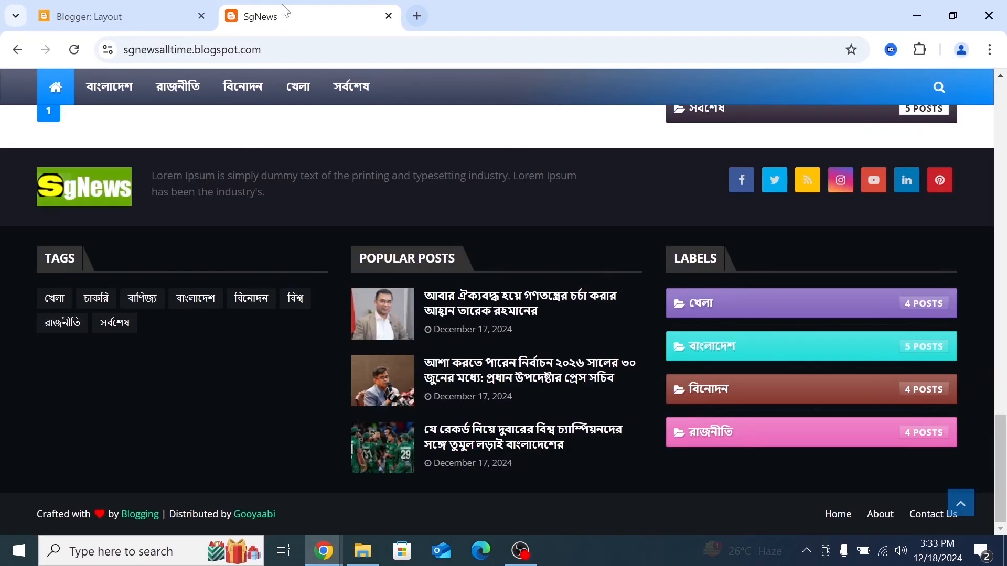
left_click(74, 52)
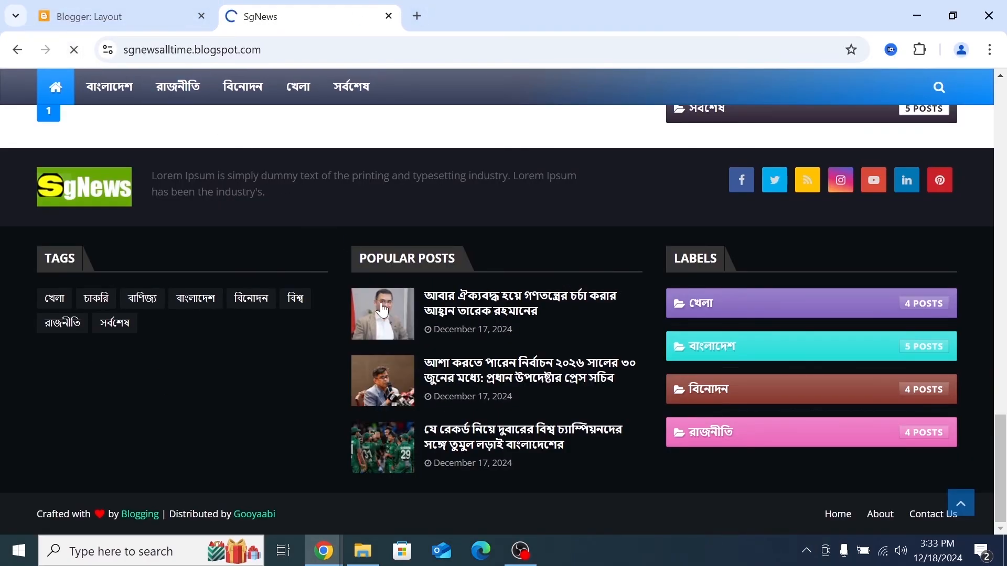
scroll(419, 314, "down", 6)
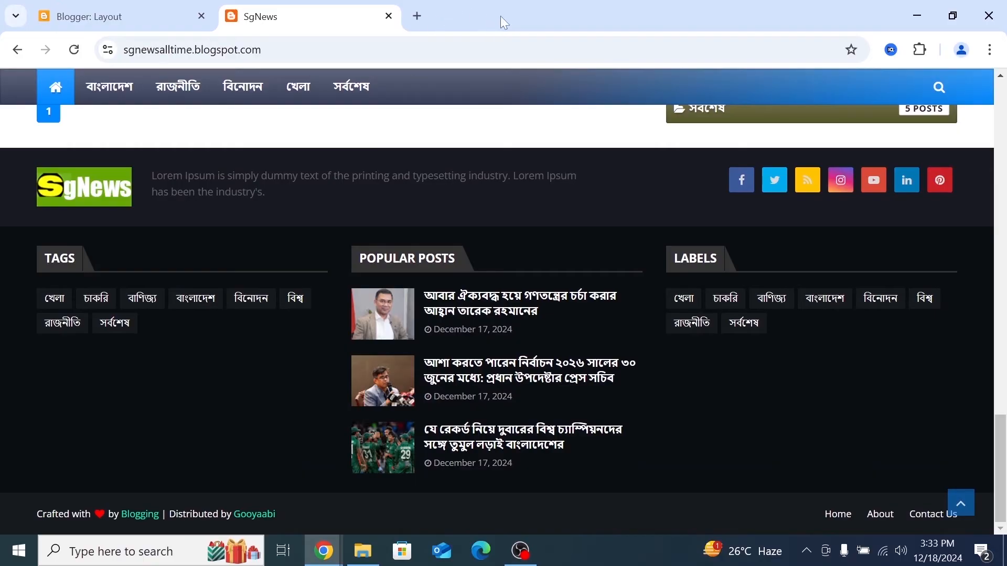
left_click_drag(500, 16, 177, 61)
- Reopen the Labels gadget in Section (Right) and set its display to List
left_click(136, 14)
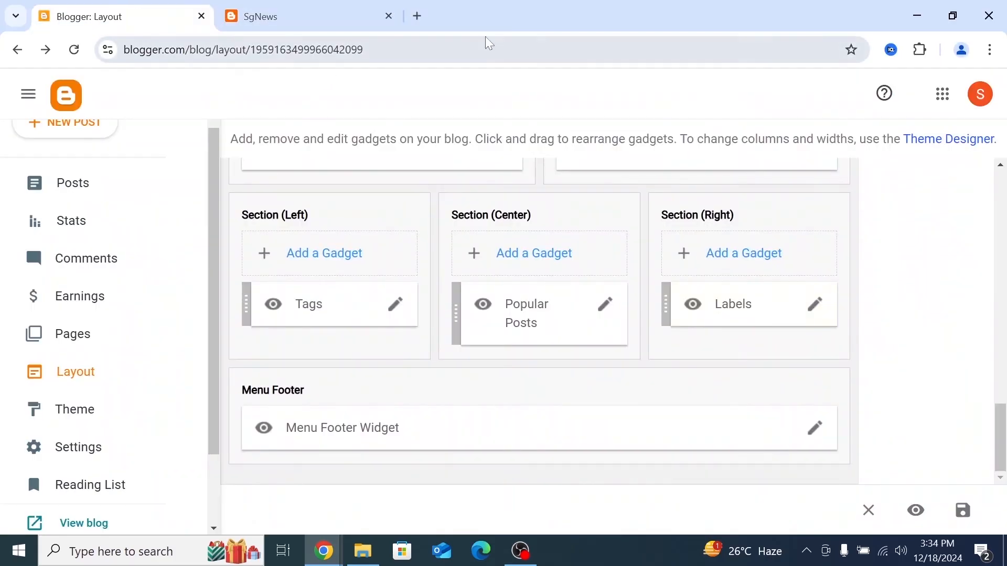
left_click_drag(509, 19, 225, 36)
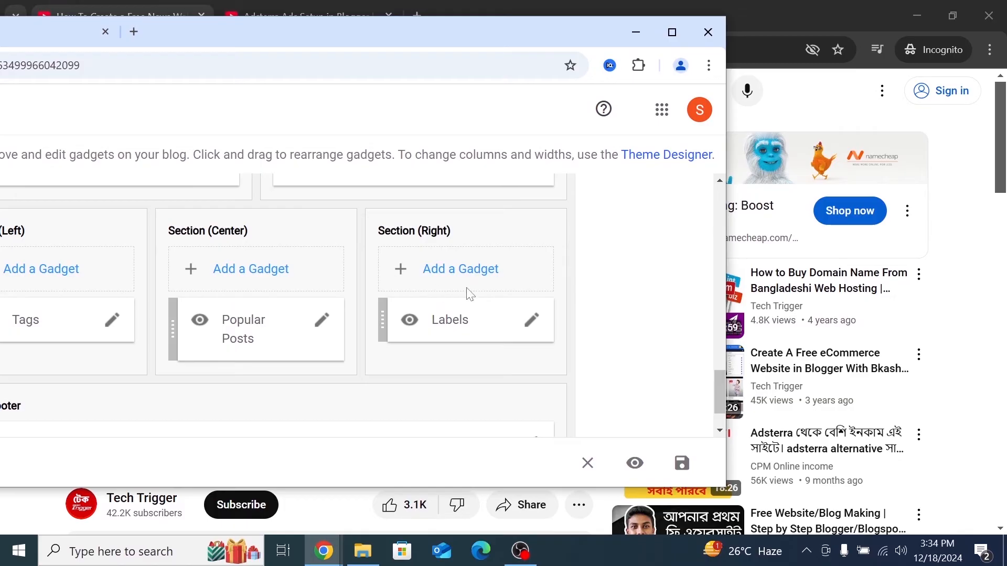
left_click(533, 322)
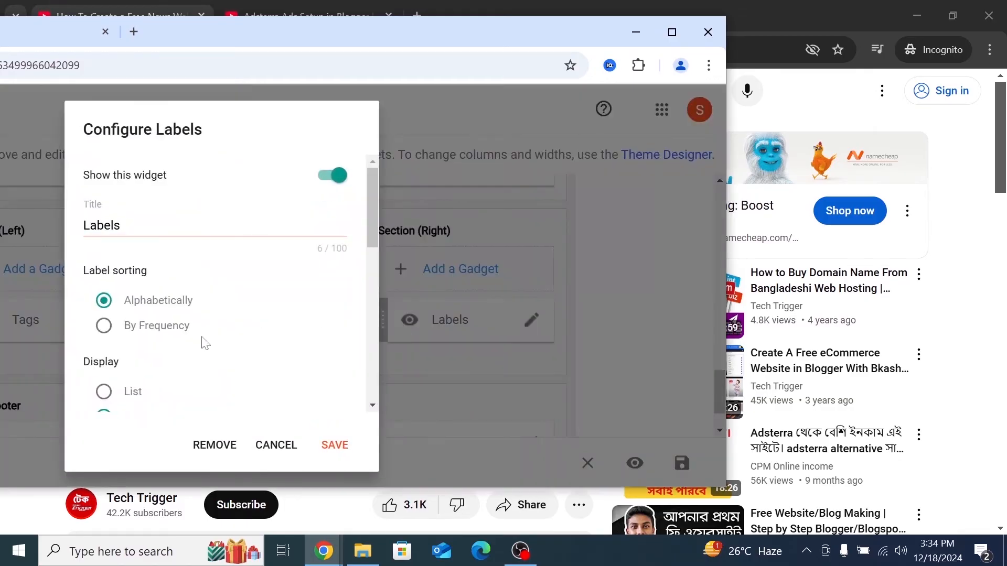
scroll(178, 285, "down", 3)
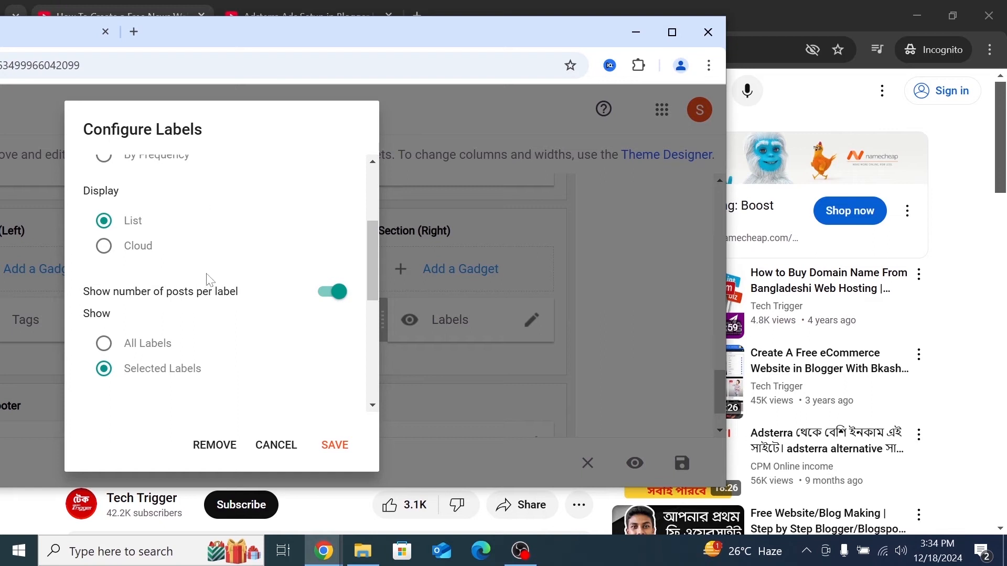
left_click_drag(212, 33, 288, 58)
- Uncheck all labels, select only খেলা, বাংলাদেশ, বিনোদন and রাজনীতি, and save the Labels gadget
scroll(215, 317, "down", 4)
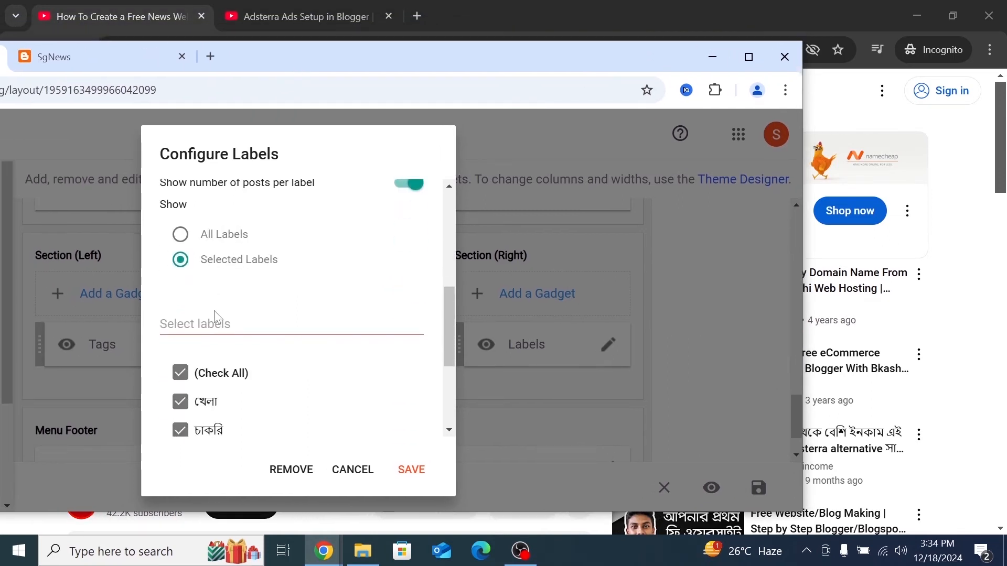
scroll(240, 342, "down", 2)
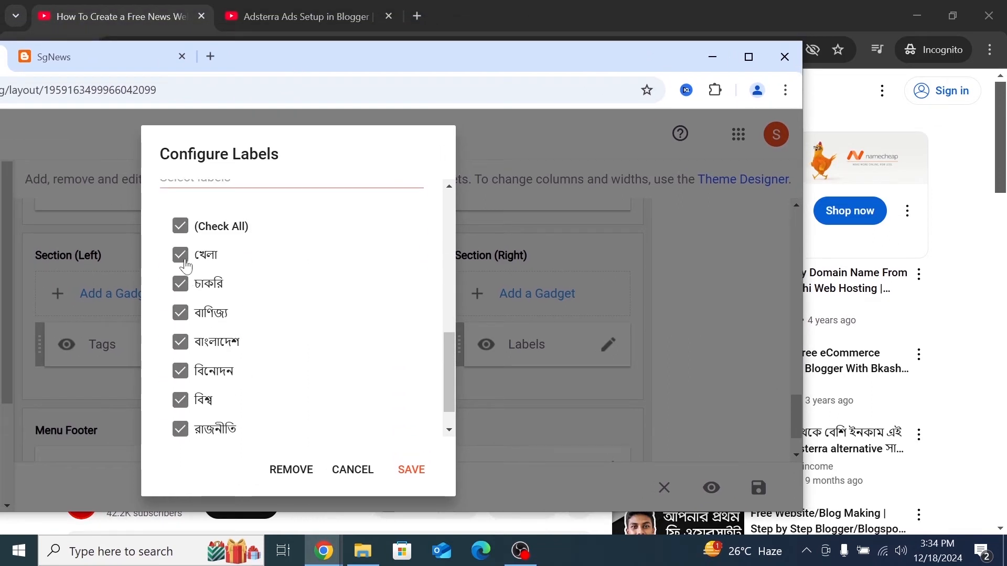
left_click(182, 230)
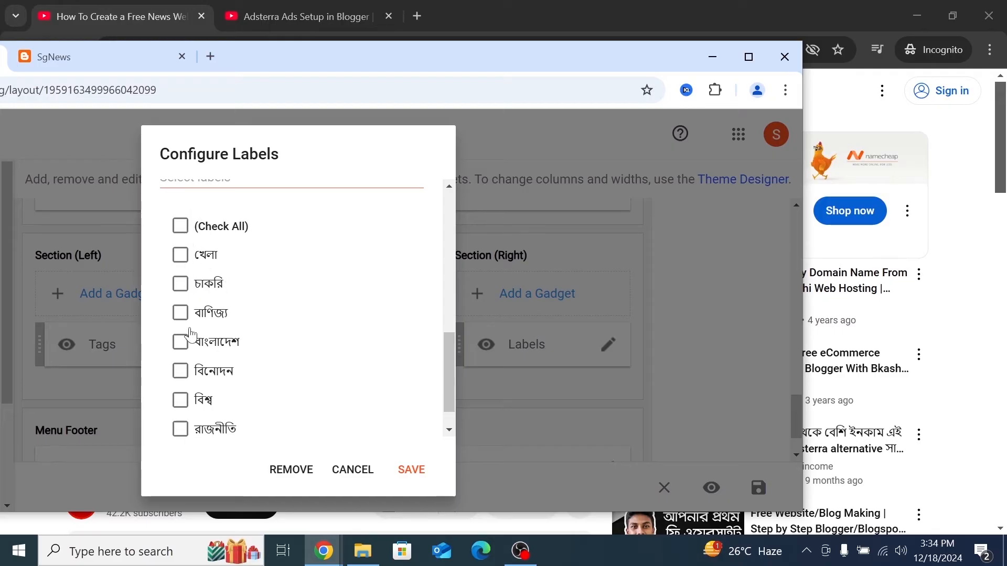
left_click(183, 260)
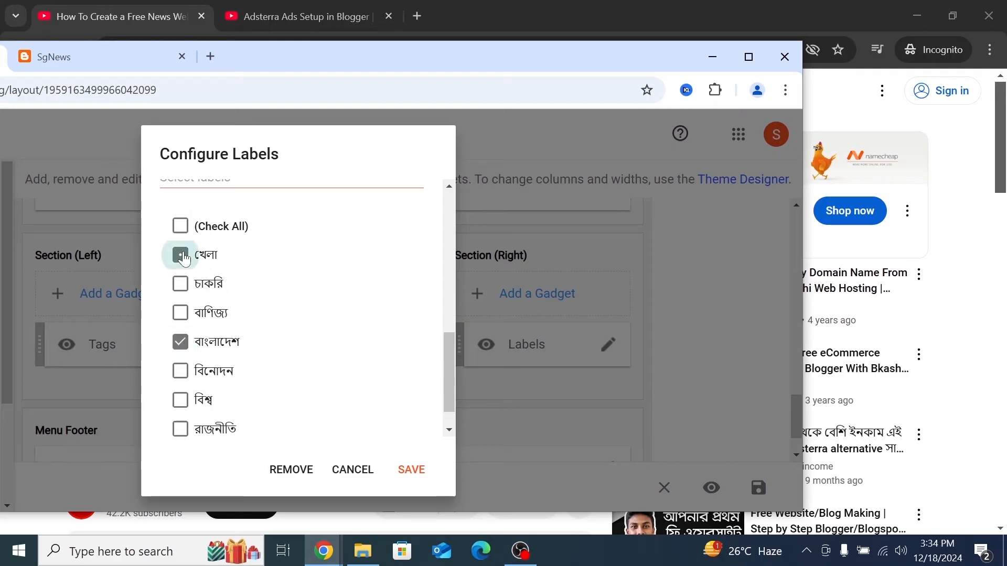
scroll(205, 370, "down", 1)
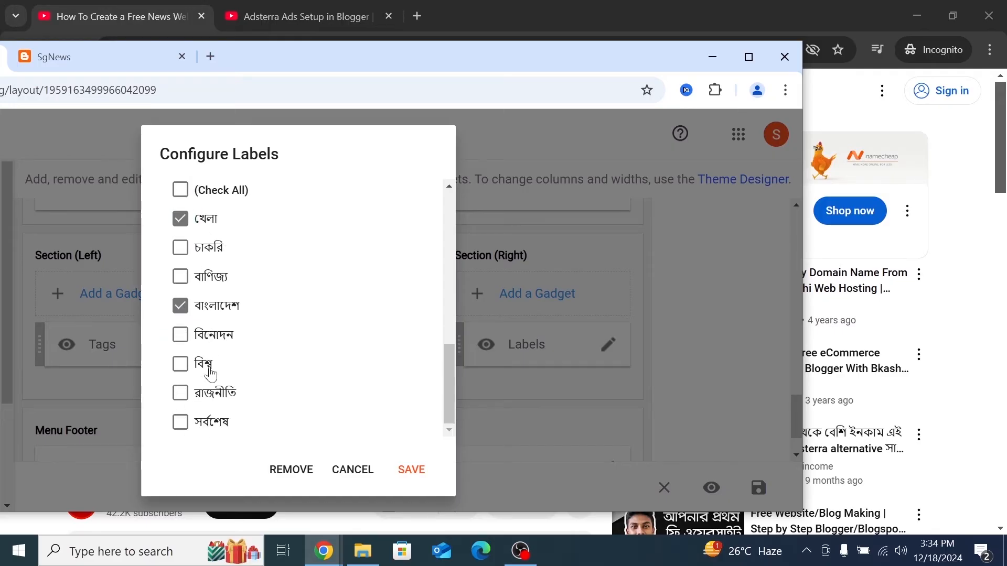
left_click(183, 395)
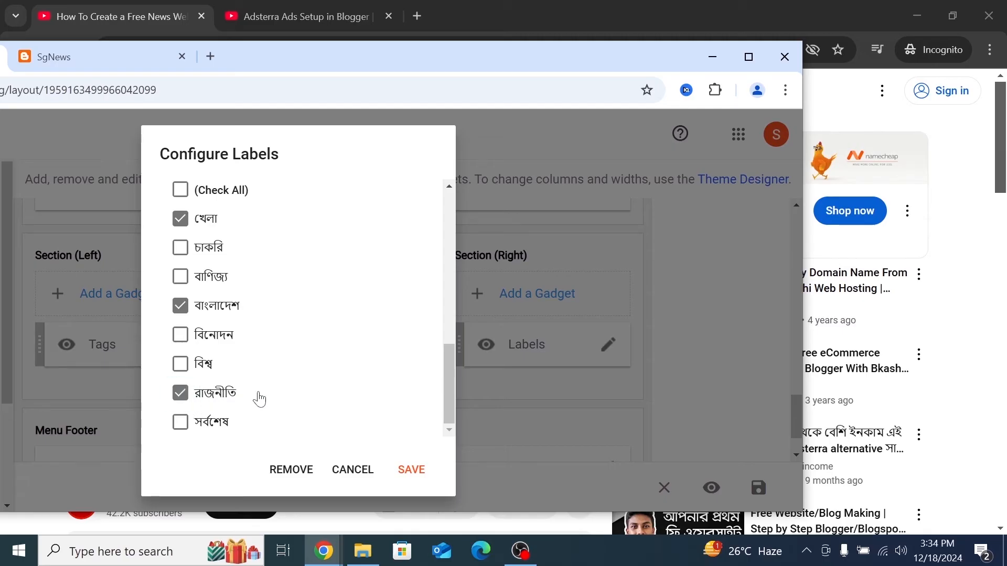
left_click(180, 340)
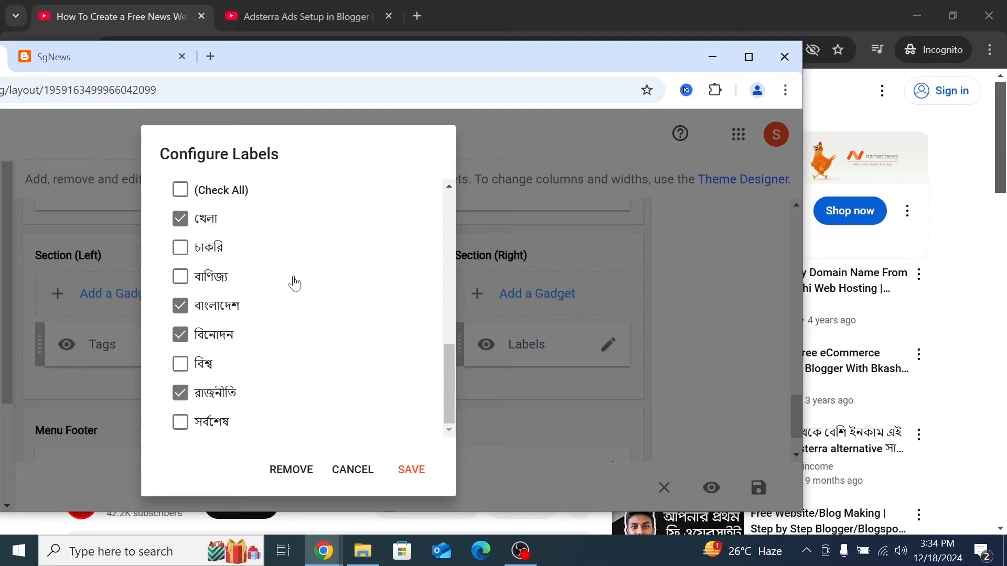
left_click(405, 468)
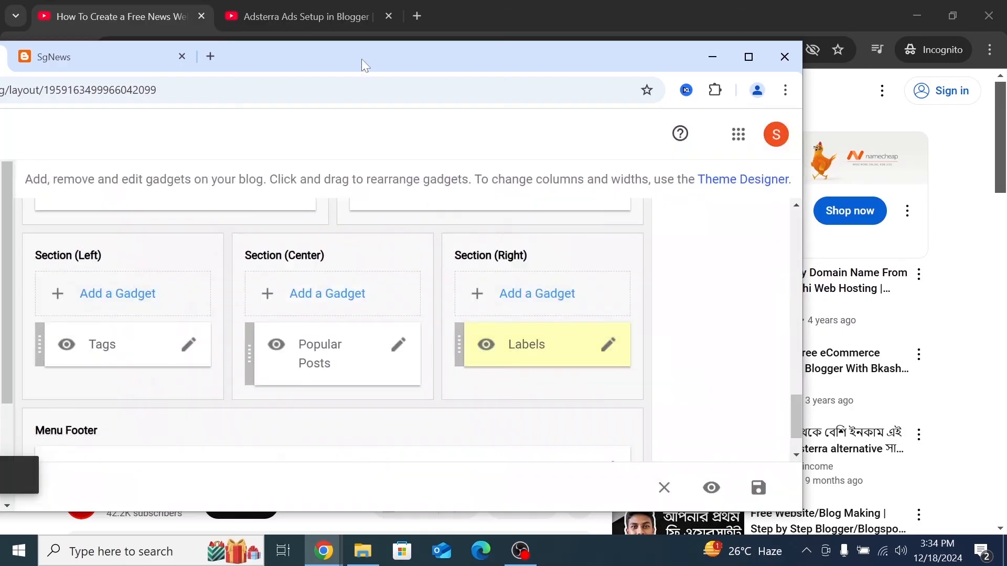
- Reload the live blog and check the selected labels in the footer's Labels section
left_click_drag(361, 59, 346, 5)
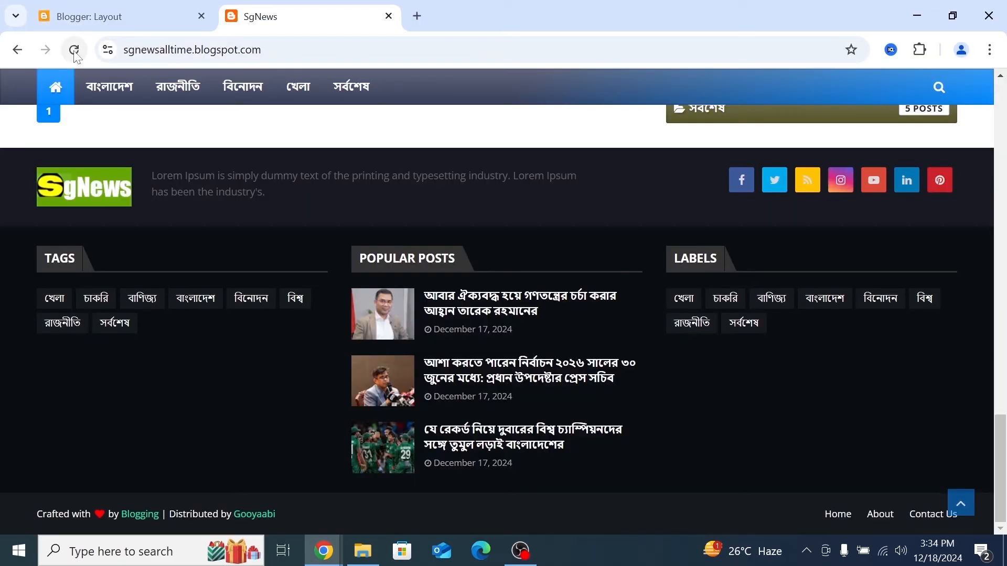
left_click(74, 50)
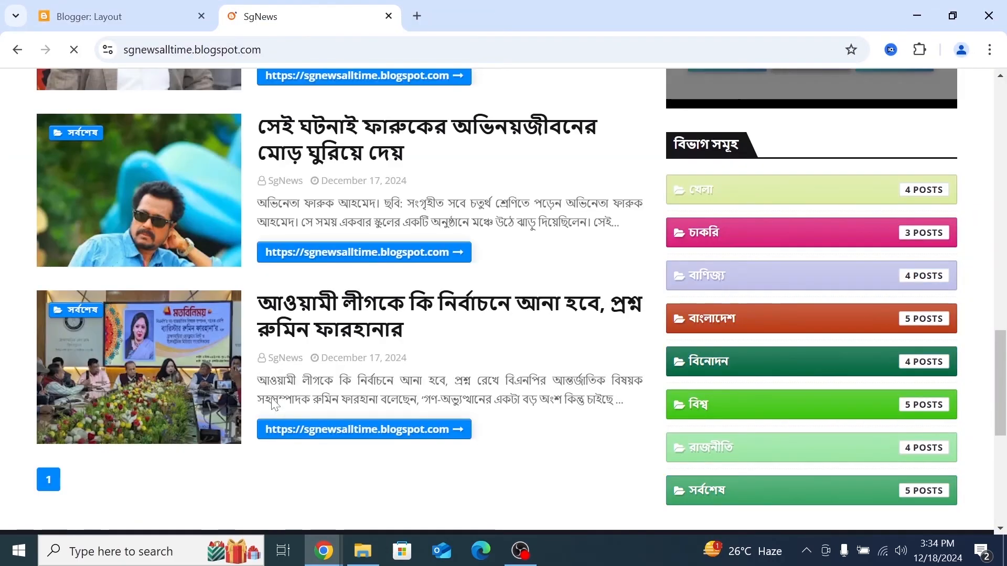
scroll(272, 403, "down", 7)
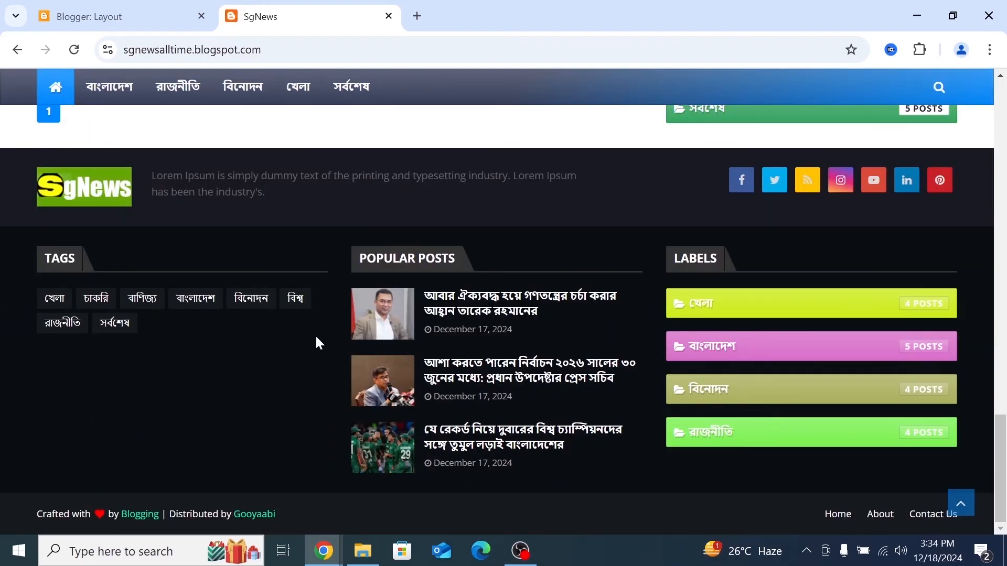
left_click_drag(476, 23, 240, 10)
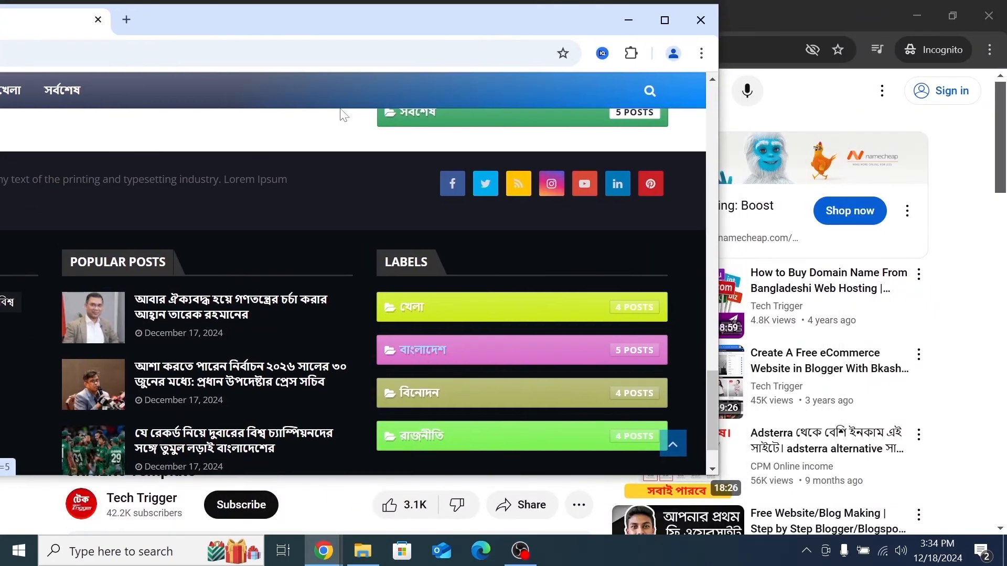
double_click(330, 25)
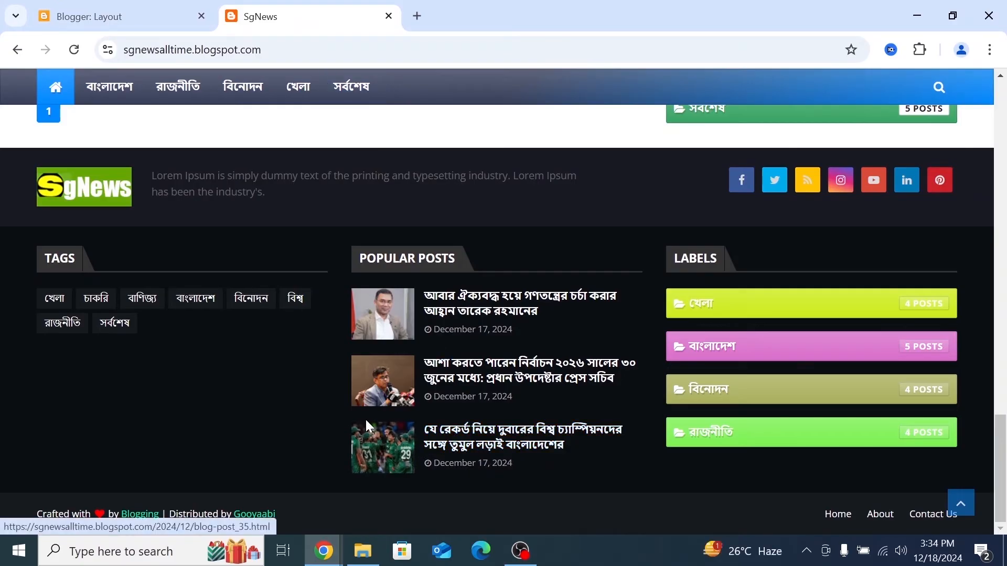
- Open the About link in the live blog's footer menu and examine the About Us page it leads to
left_click(135, 16)
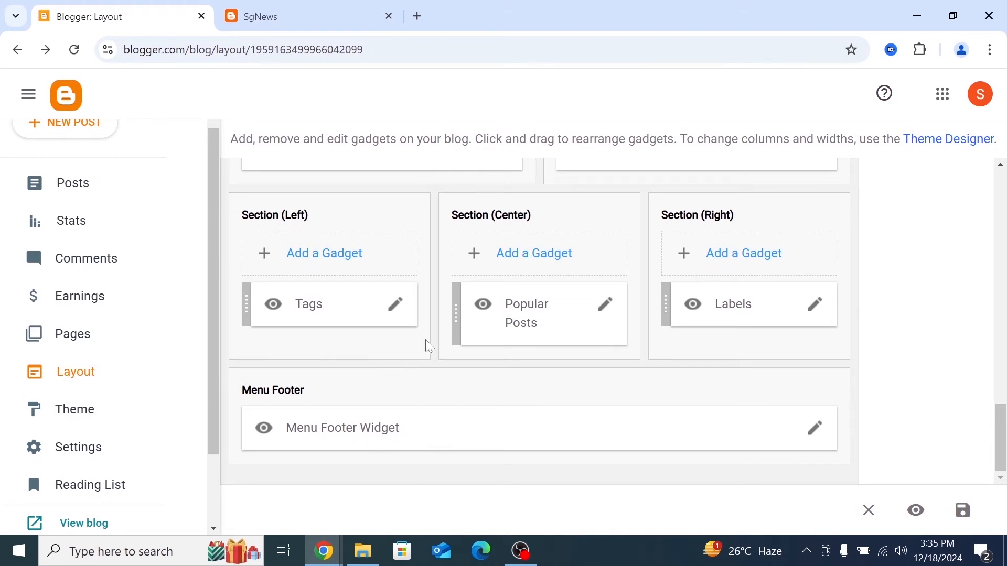
left_click(295, 10)
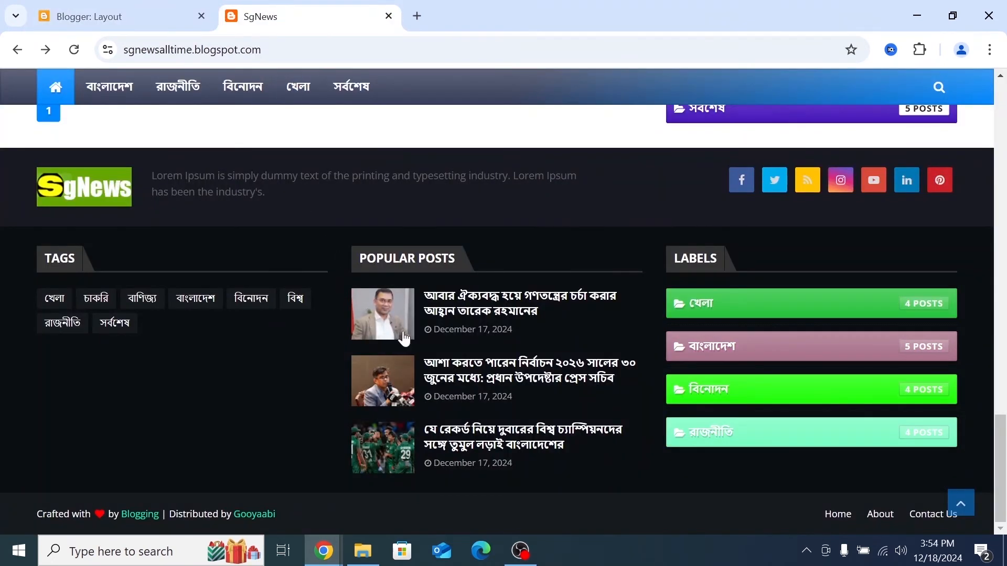
left_click_drag(517, 5, 141, 70)
scroll(255, 329, "down", 1)
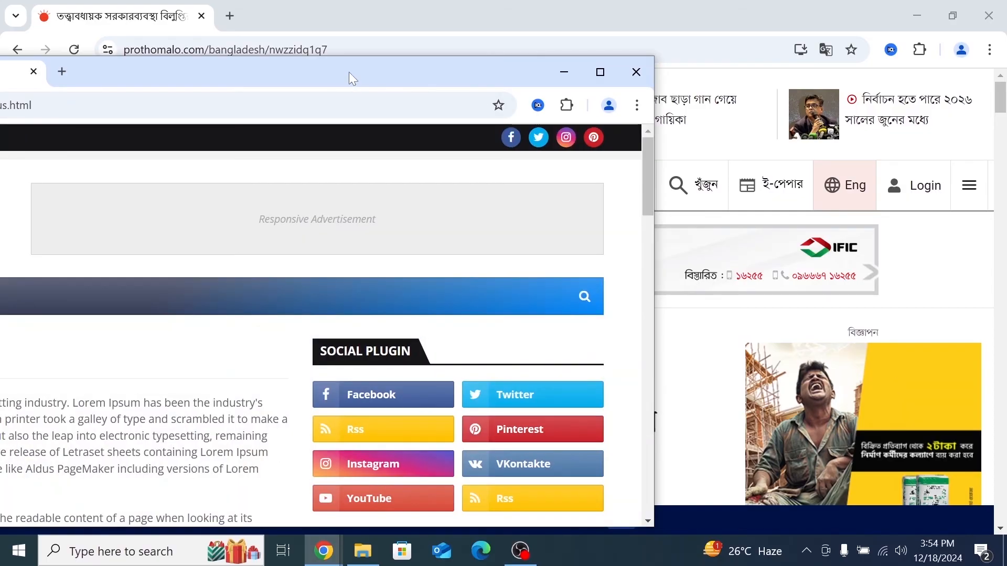
double_click(348, 71)
scroll(325, 357, "down", 5)
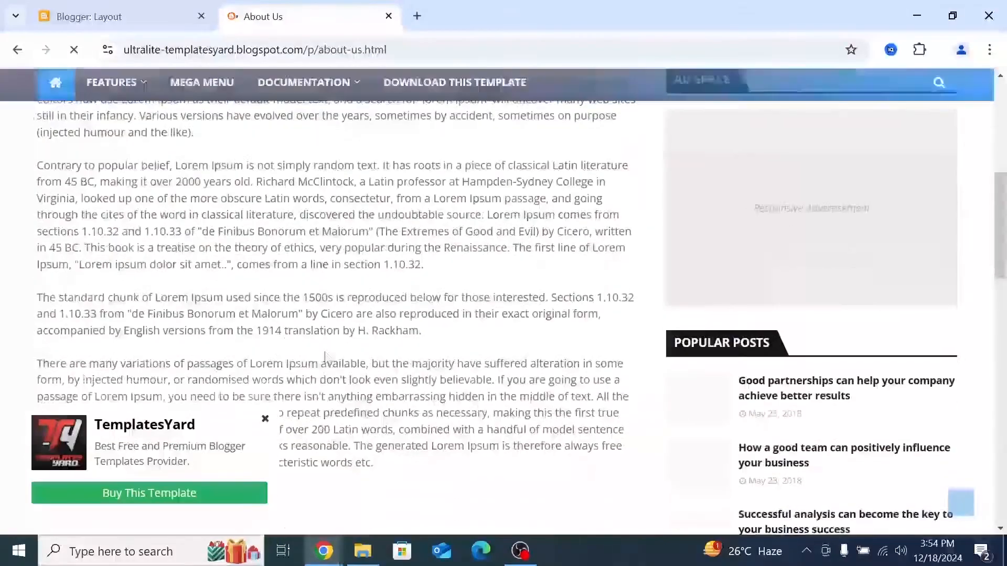
scroll(326, 356, "down", 10)
scroll(325, 356, "up", 15)
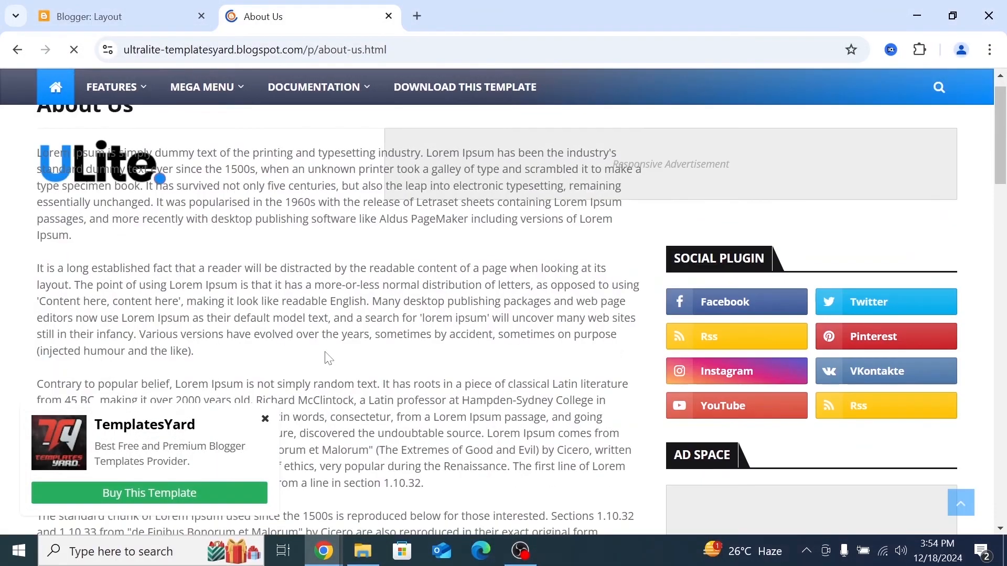
scroll(328, 359, "up", 4)
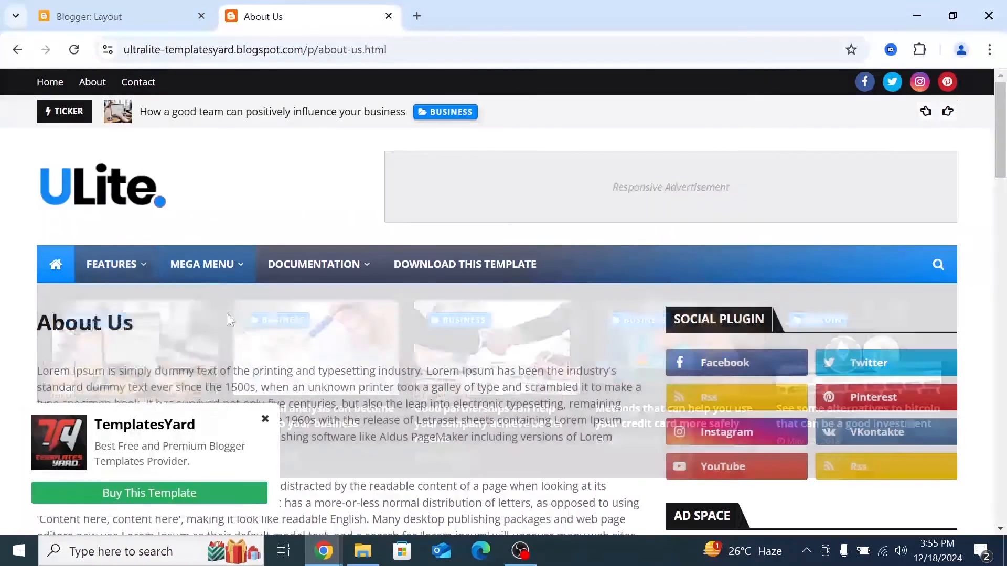
scroll(226, 313, "down", 5)
scroll(252, 351, "up", 5)
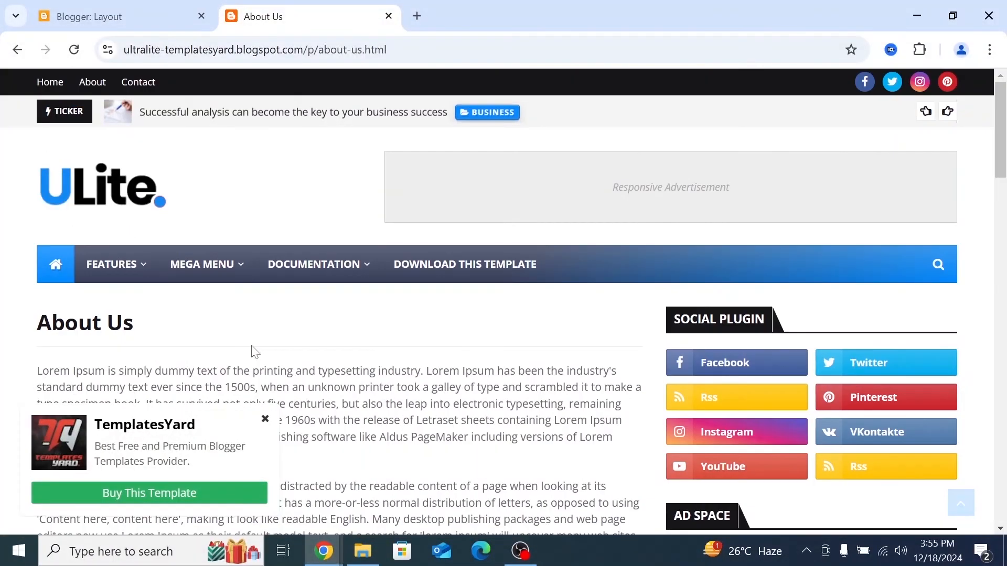
- Return to the Menu Footer Widget's link list and open the About link for editing
left_click(103, 11)
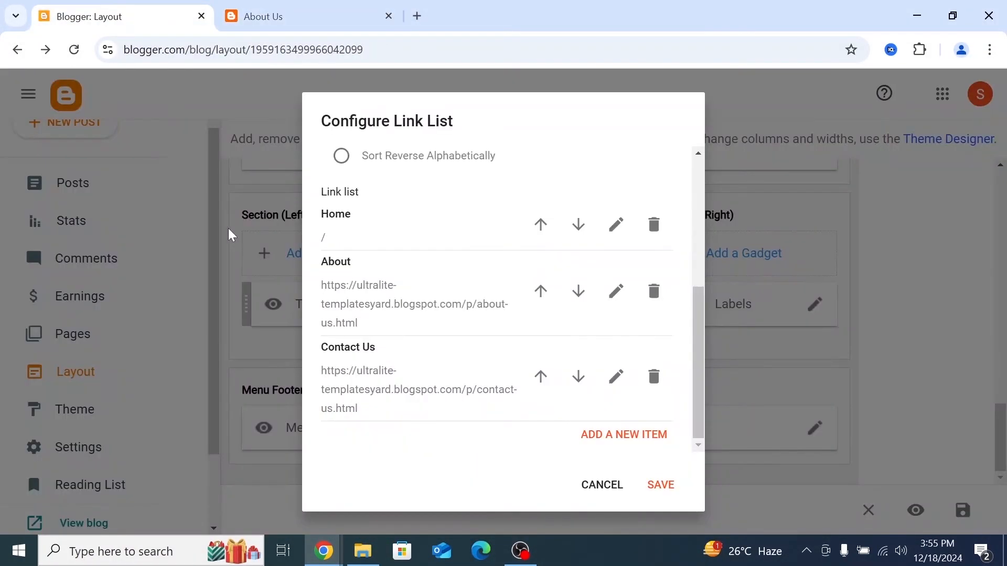
left_click_drag(521, 21, 391, 23)
left_click(486, 256)
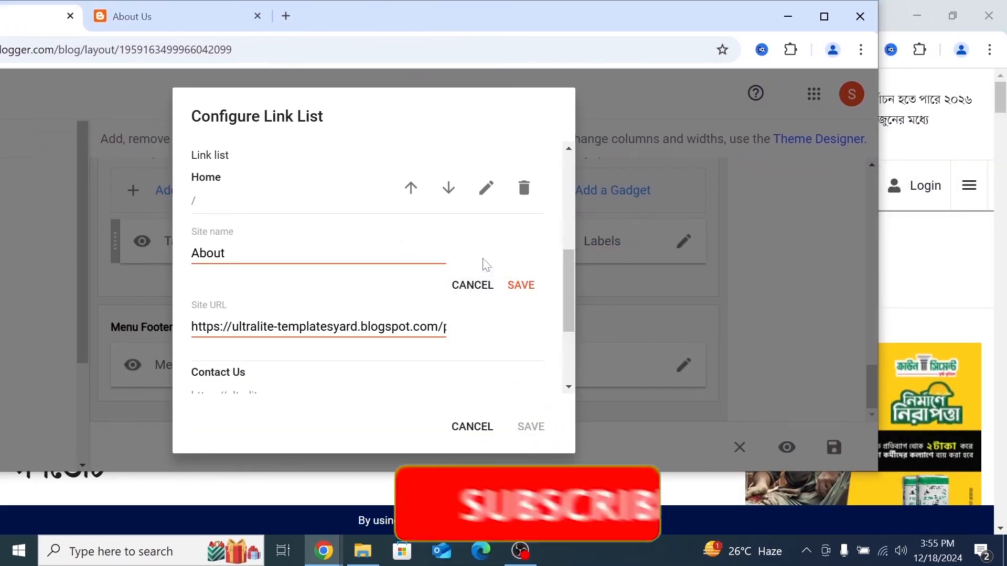
double_click(353, 29)
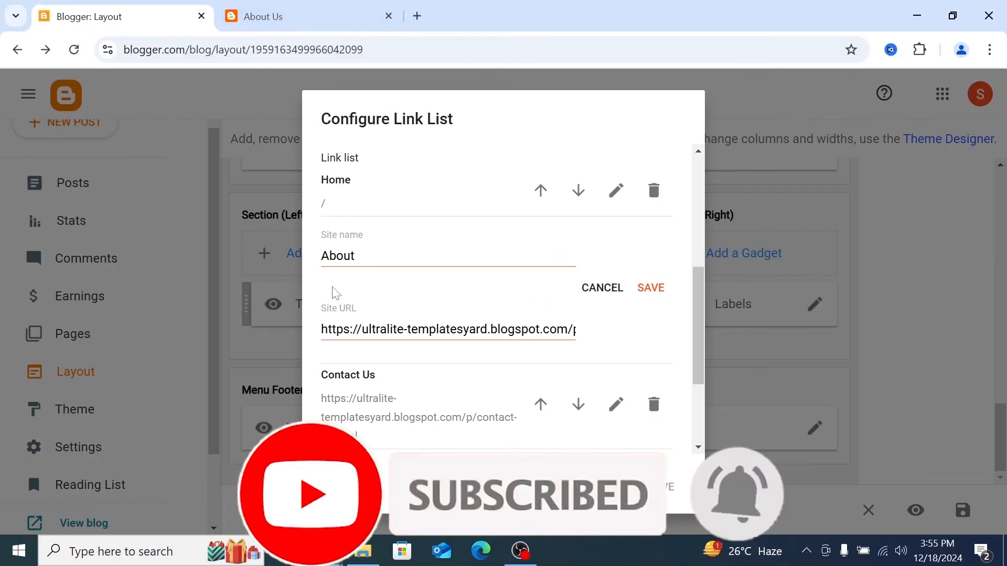
- Go back to the live SgNews blog, open About Us from its header menu, and copy that page's full address
left_click(285, 16)
key("alt+Left")
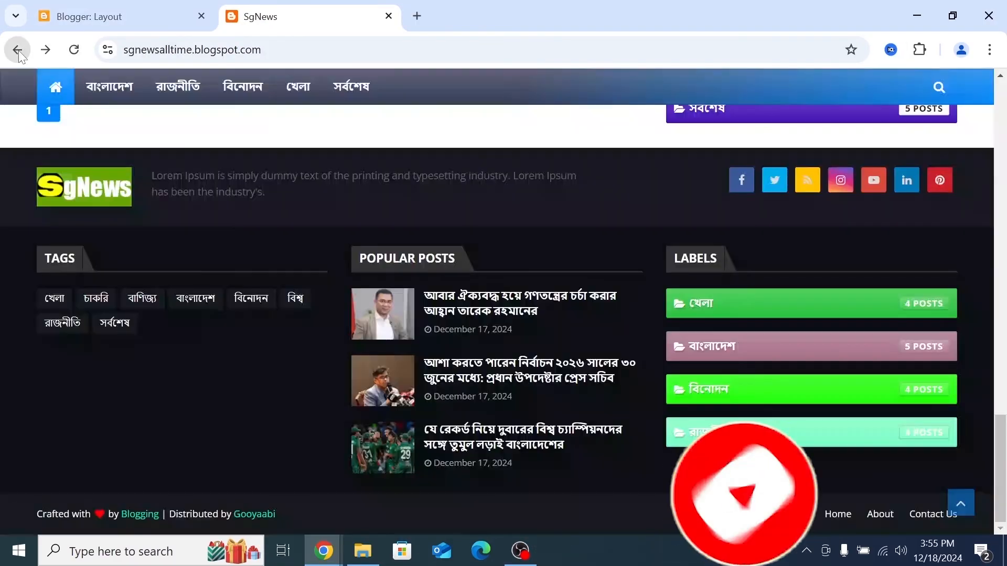
scroll(238, 217, "up", 5)
scroll(238, 218, "up", 10)
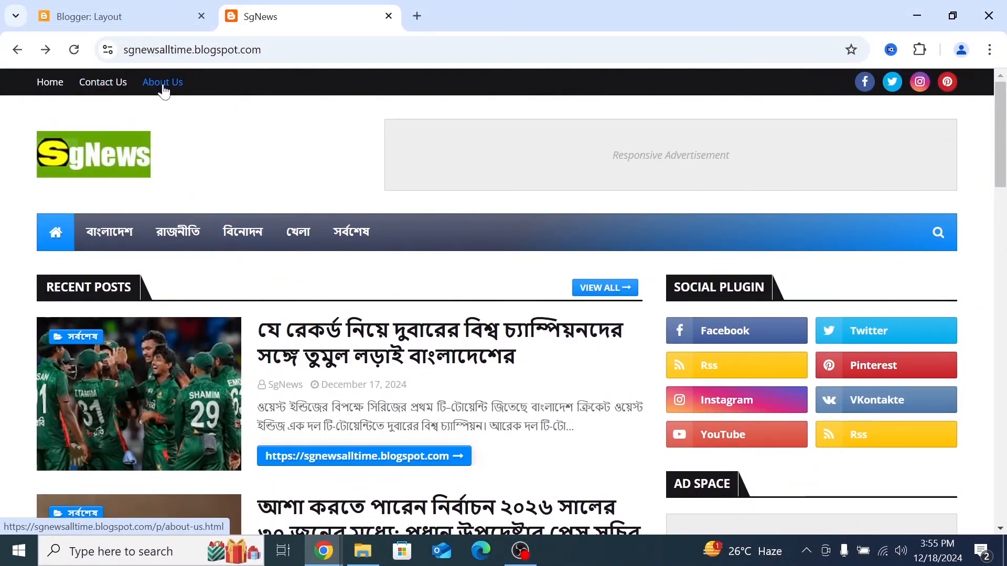
left_click(167, 84)
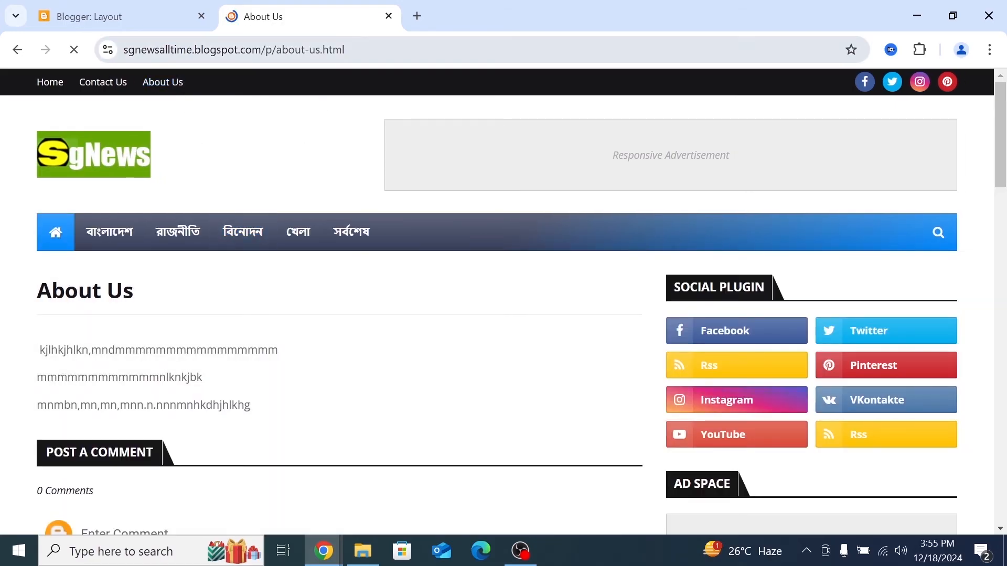
left_click(461, 49)
left_click(462, 49)
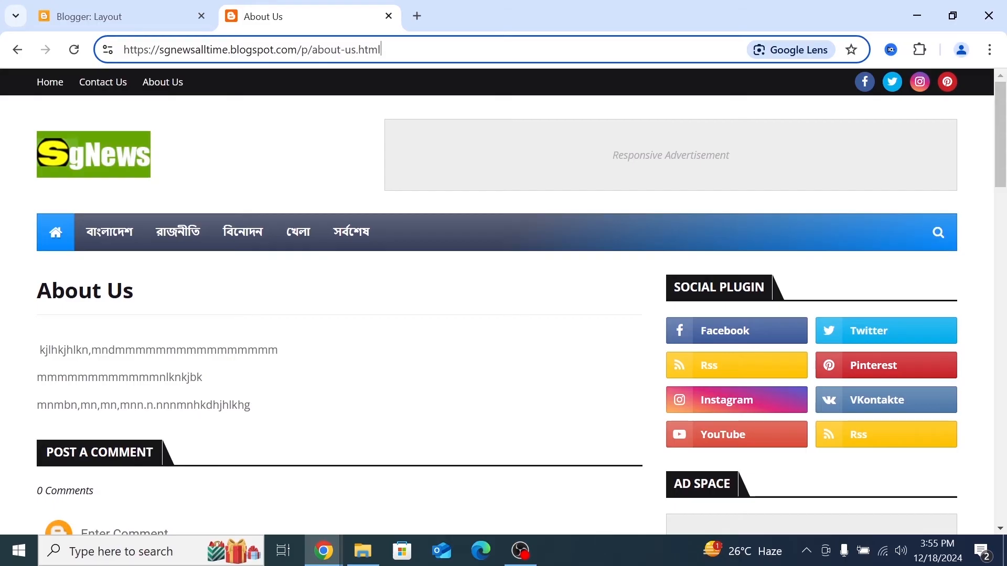
left_click_drag(382, 50, 124, 50)
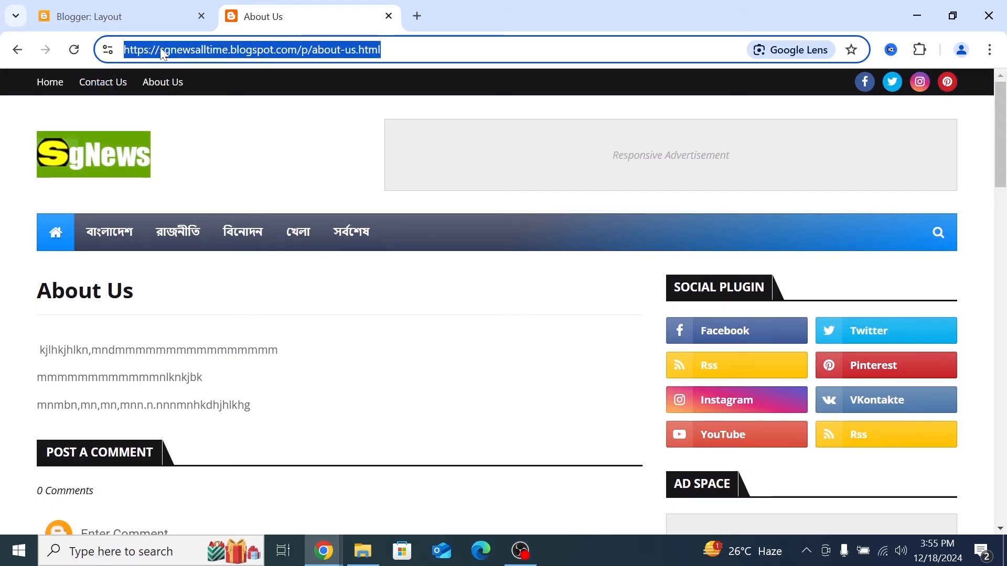
left_click(146, 15)
double_click(384, 329)
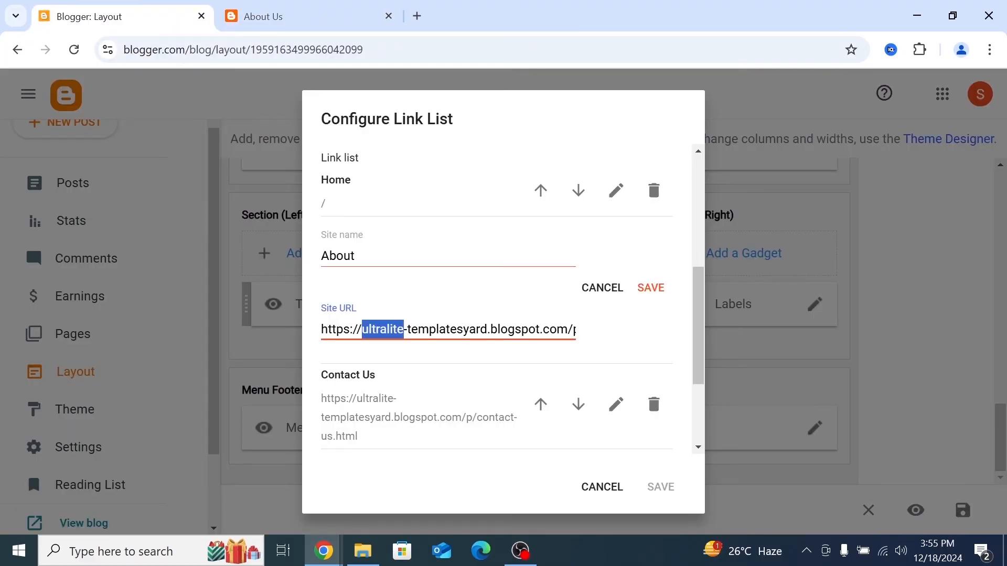
left_click(407, 329)
key("ctrl+a")
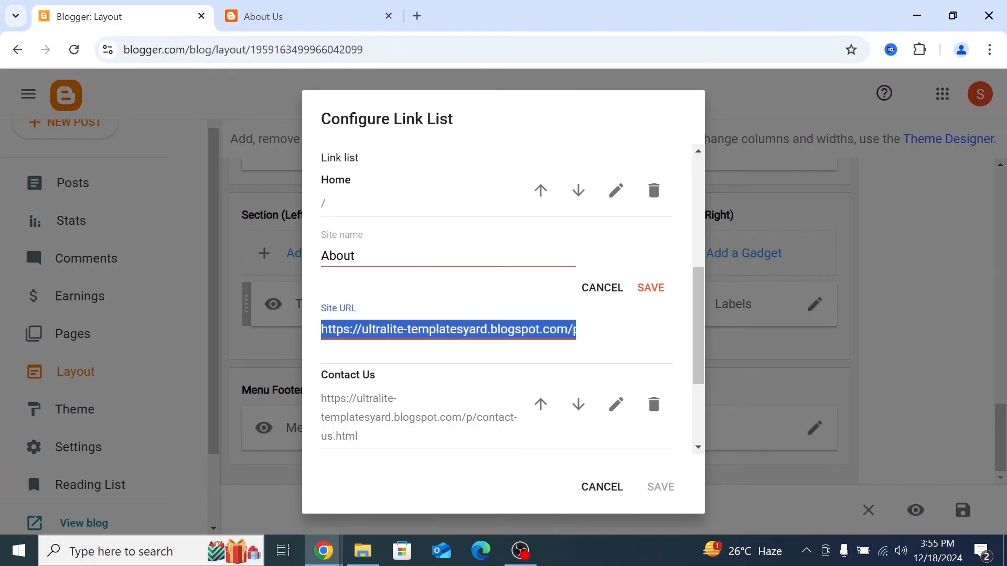
key("BackSpace")
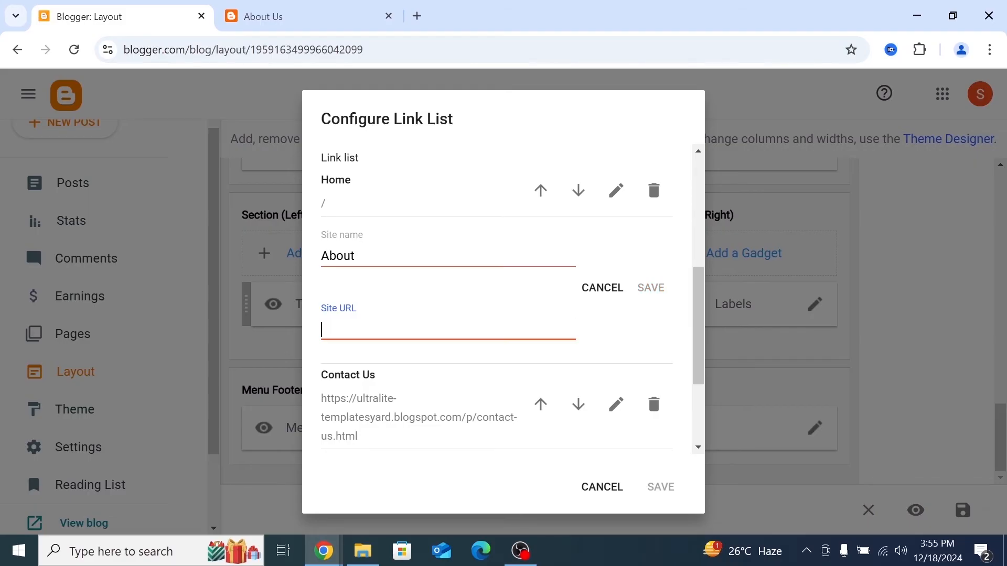
key("ctrl+v")
left_click_drag(483, 29, 334, 47)
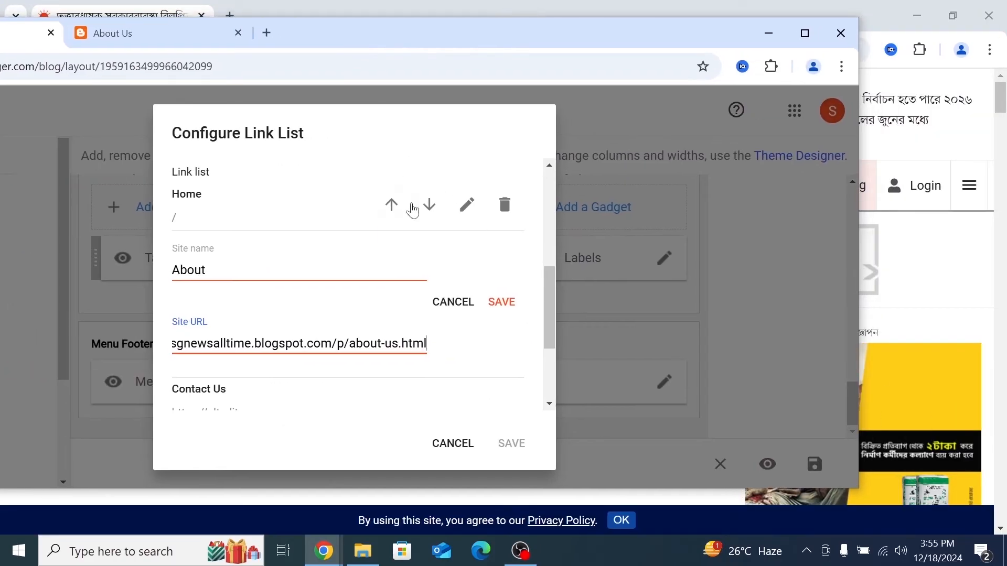
left_click(502, 304)
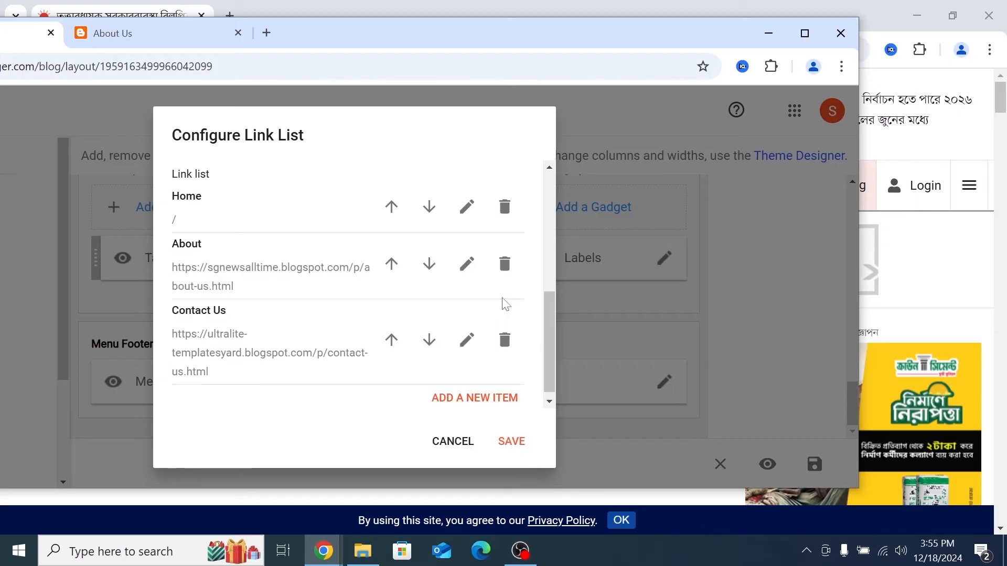
left_click(511, 444)
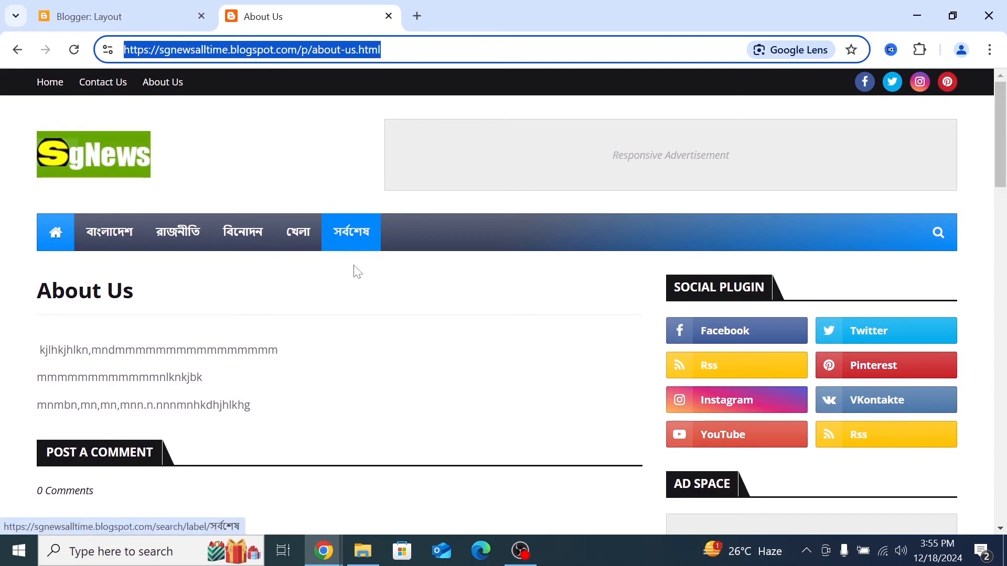
- Reload the live blog's home page and follow the footer's About link to check which page it leads to
scroll(386, 340, "down", 2)
scroll(386, 340, "up", 2)
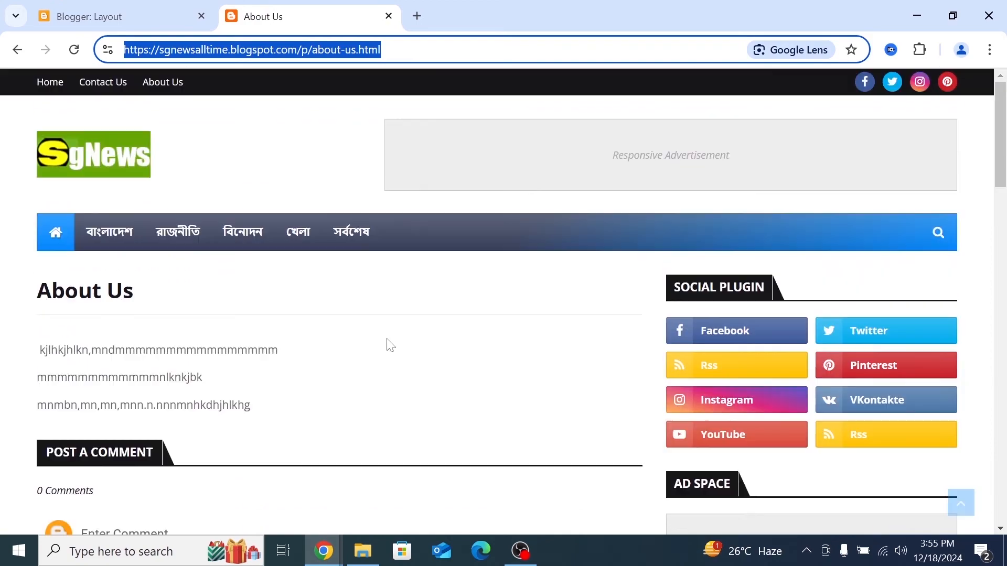
left_click(17, 50)
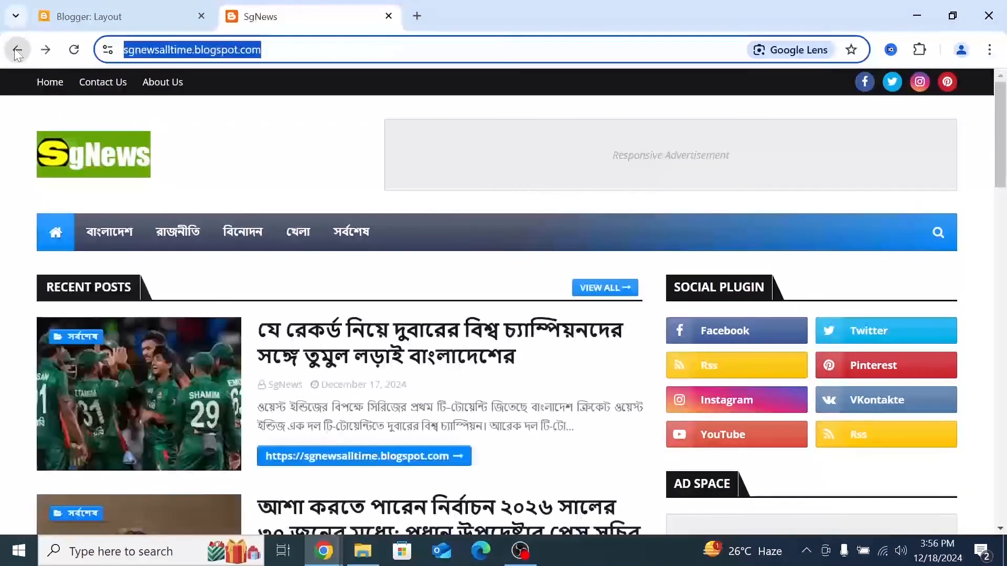
scroll(392, 326, "down", 15)
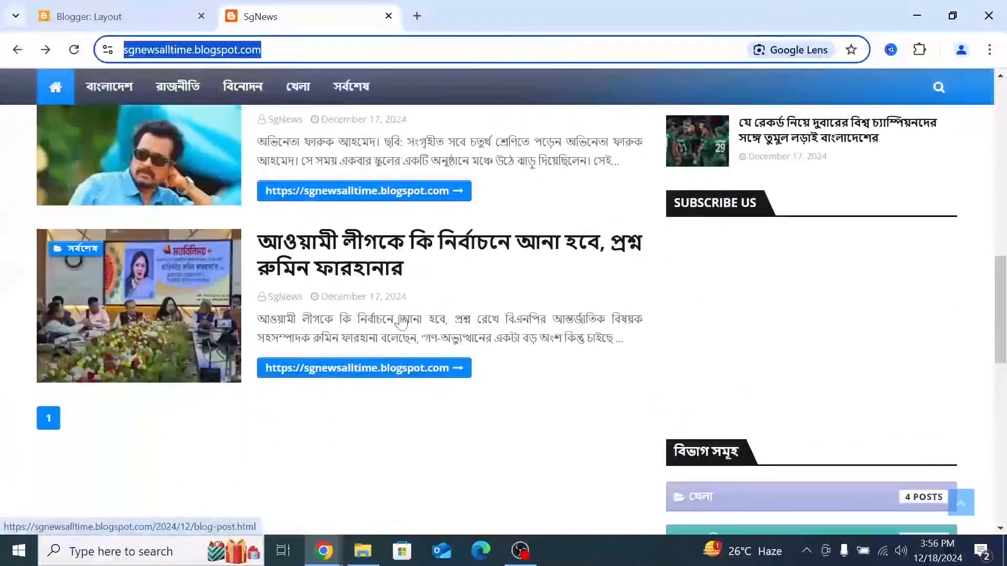
scroll(110, 210, "up", 2)
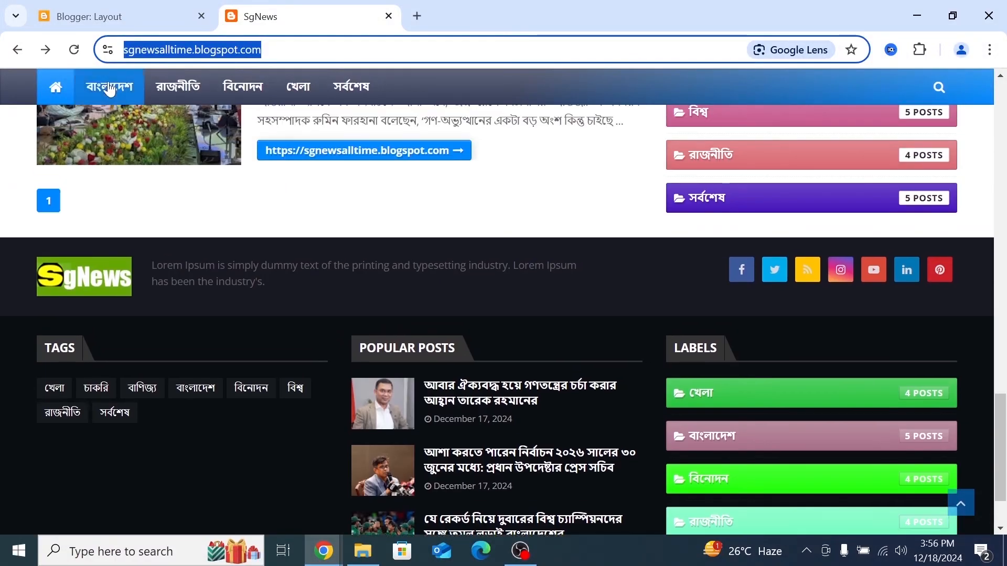
left_click(75, 50)
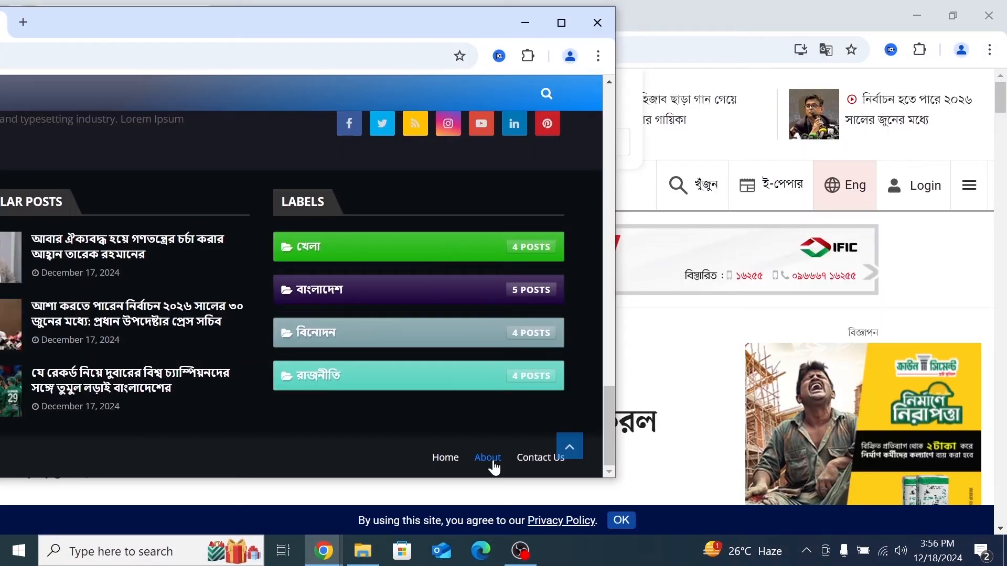
left_click(488, 456)
double_click(325, 29)
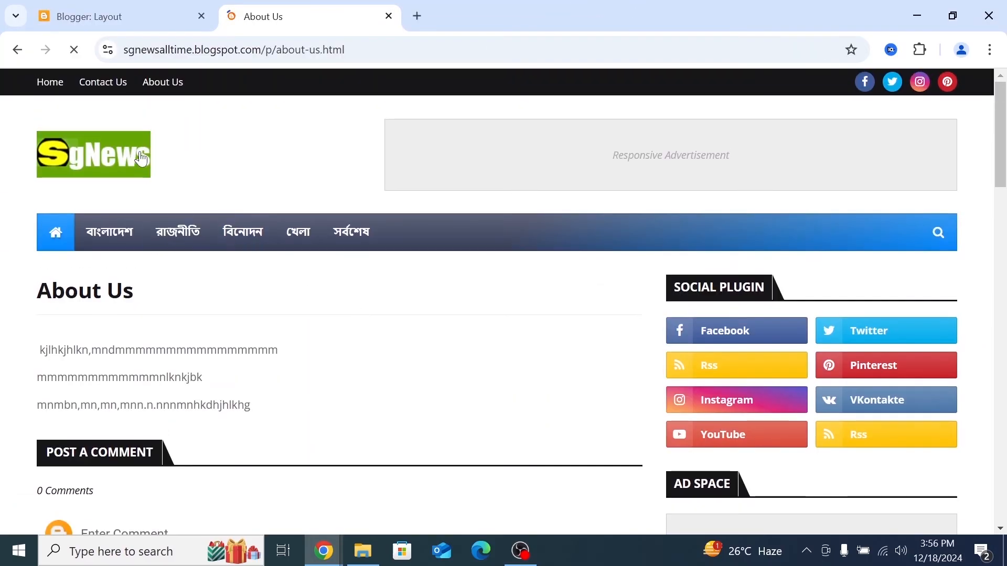
scroll(314, 325, "down", 3)
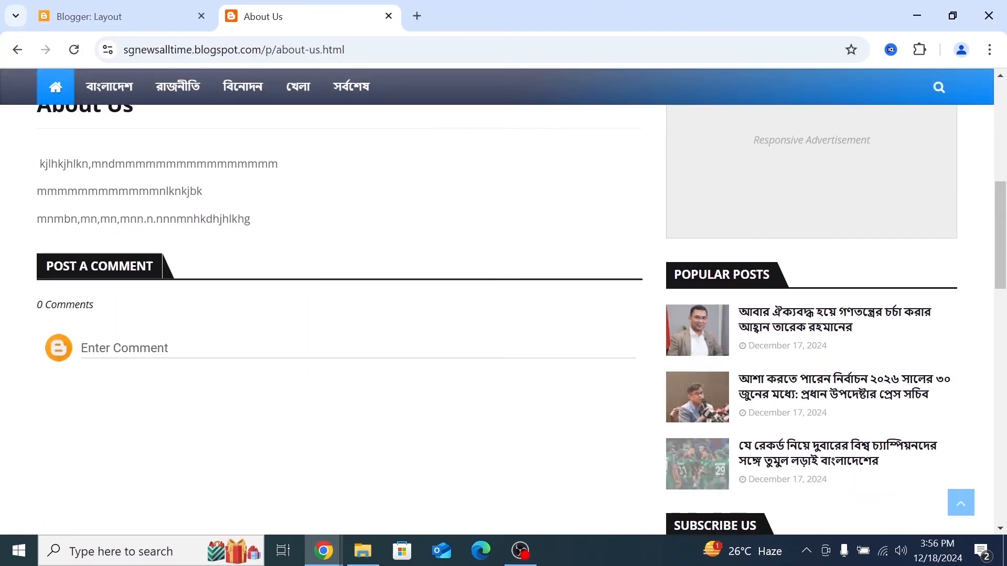
- Reopen the Menu Footer Widget in the Blogger layout and open its Contact Us link for editing
key("ctrl+shift+Tab")
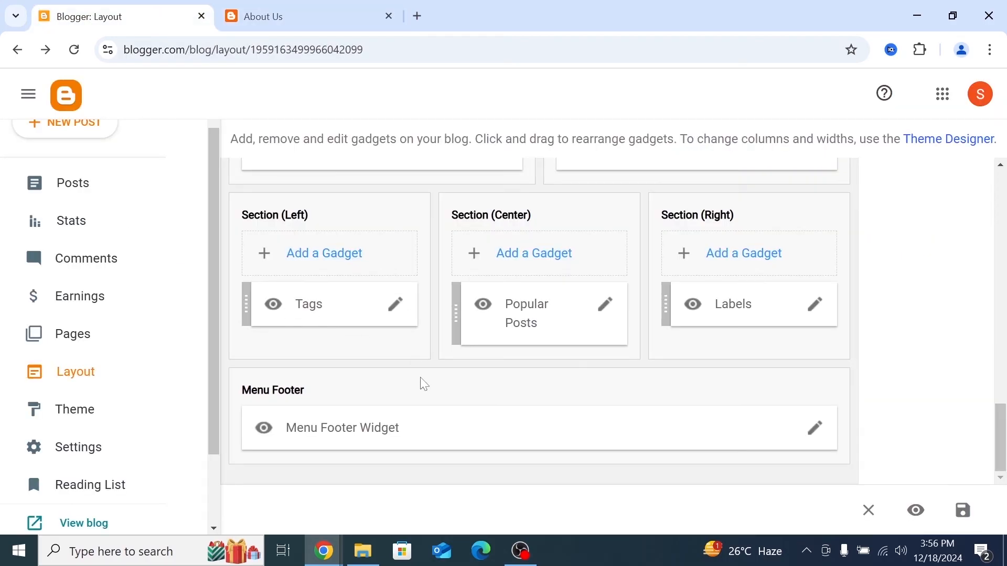
left_click_drag(516, 8, 263, 23)
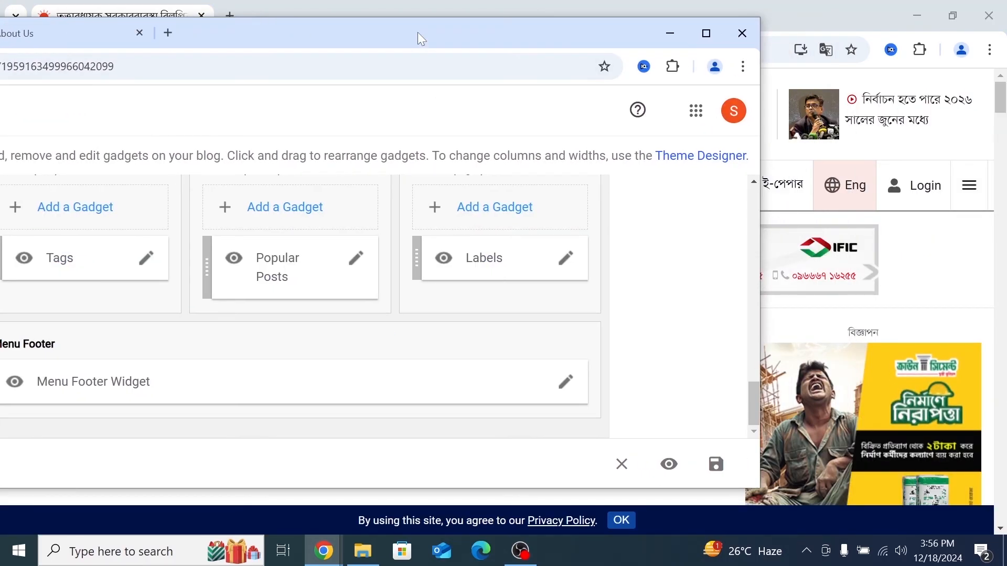
left_click_drag(417, 32, 365, 35)
left_click(513, 387)
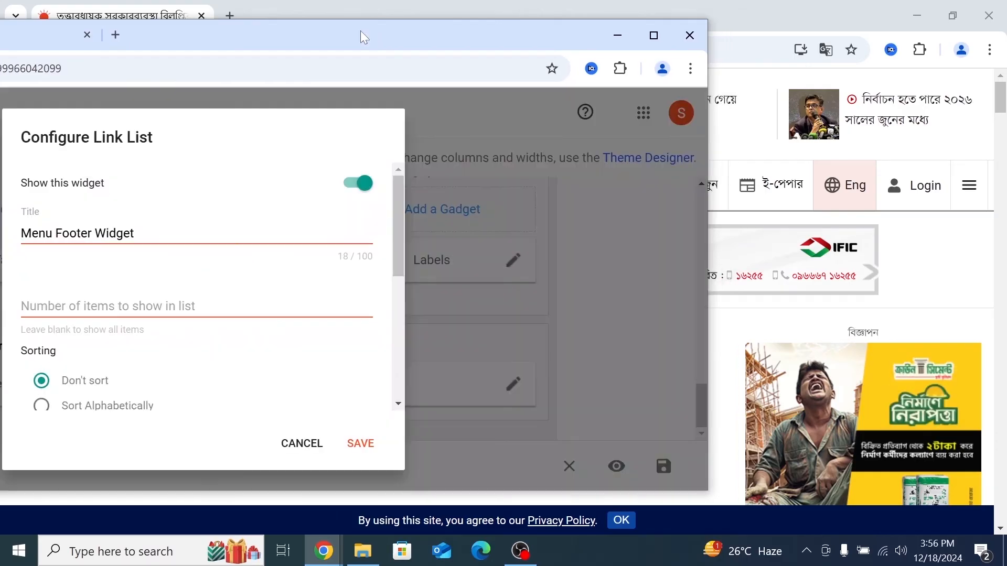
double_click(360, 30)
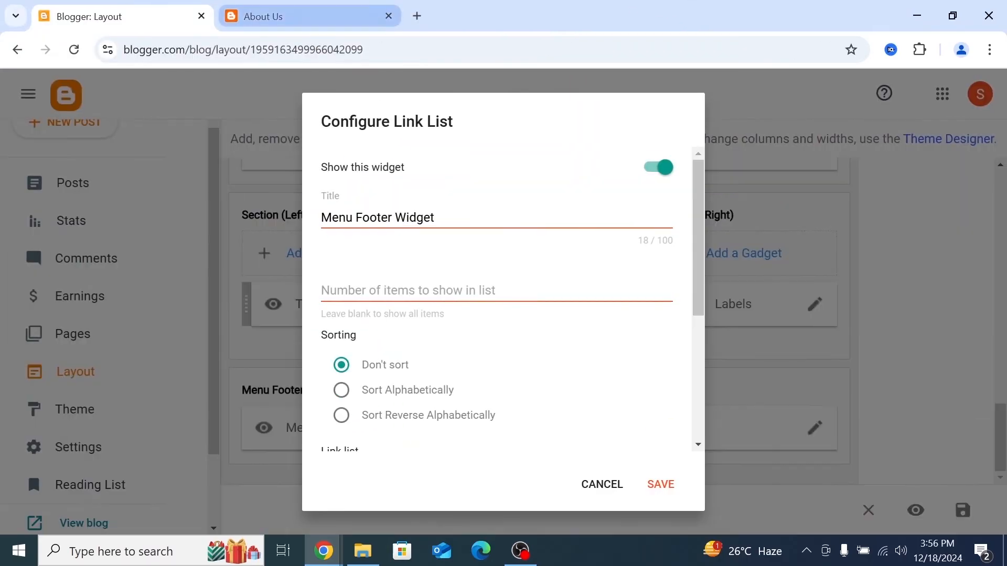
scroll(406, 317, "down", 5)
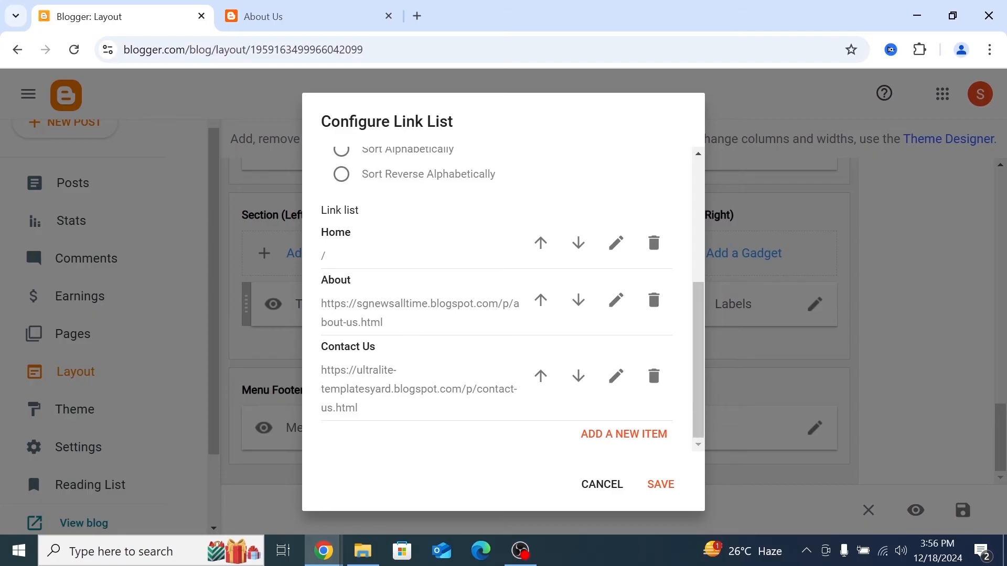
double_click(528, 23)
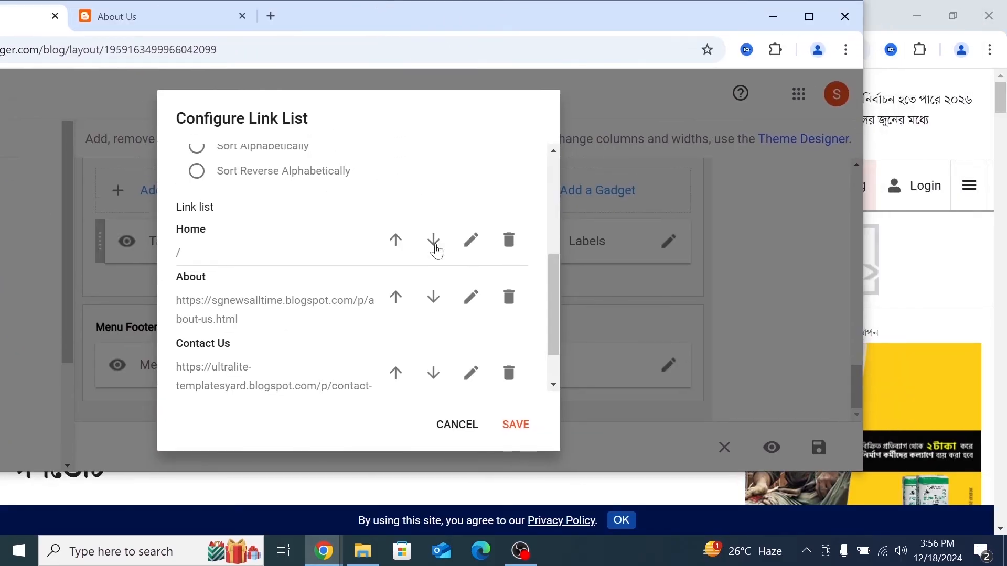
left_click(470, 374)
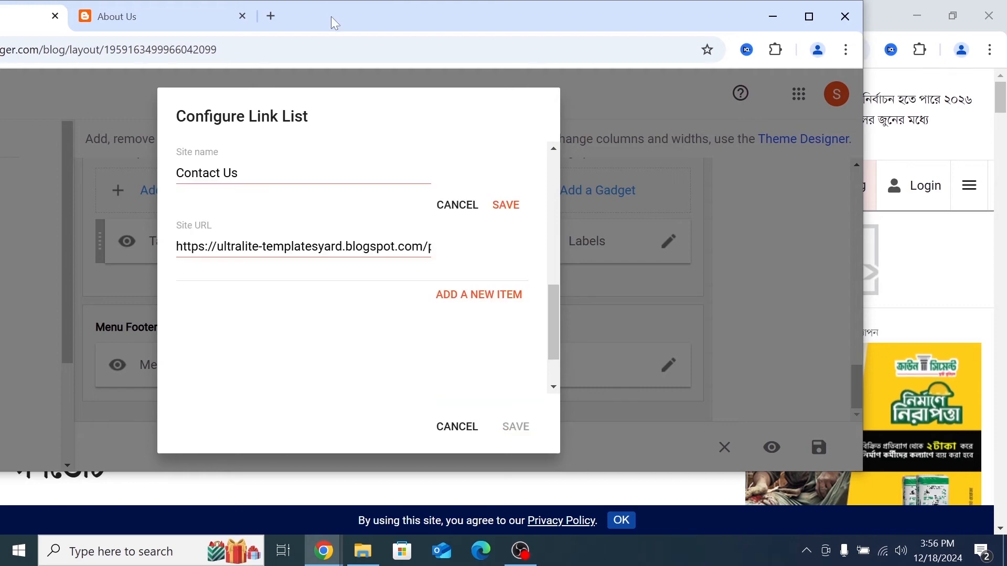
double_click(331, 17)
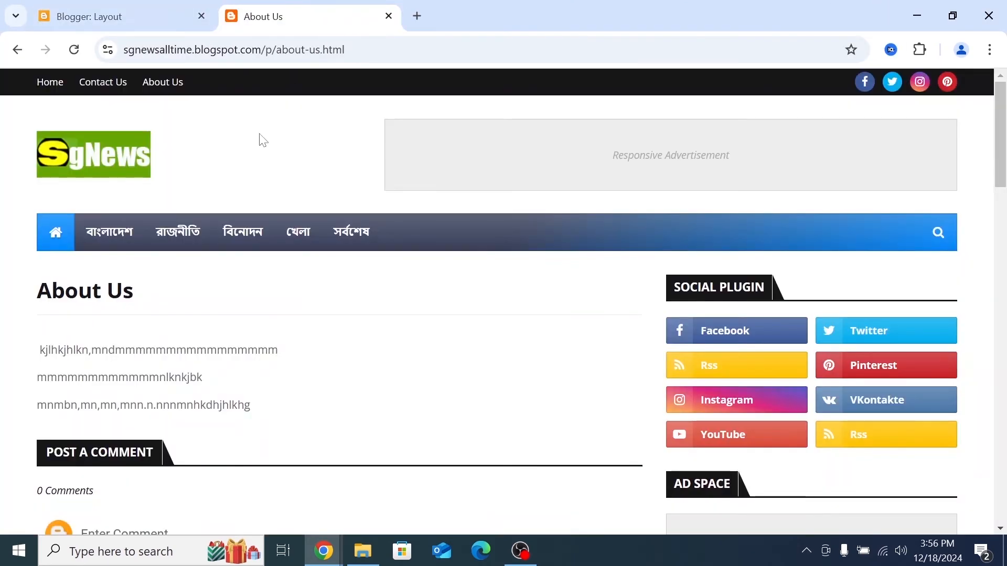
- Open the blog's Contact Us page from its header menu and copy that page's full address
left_click(163, 83)
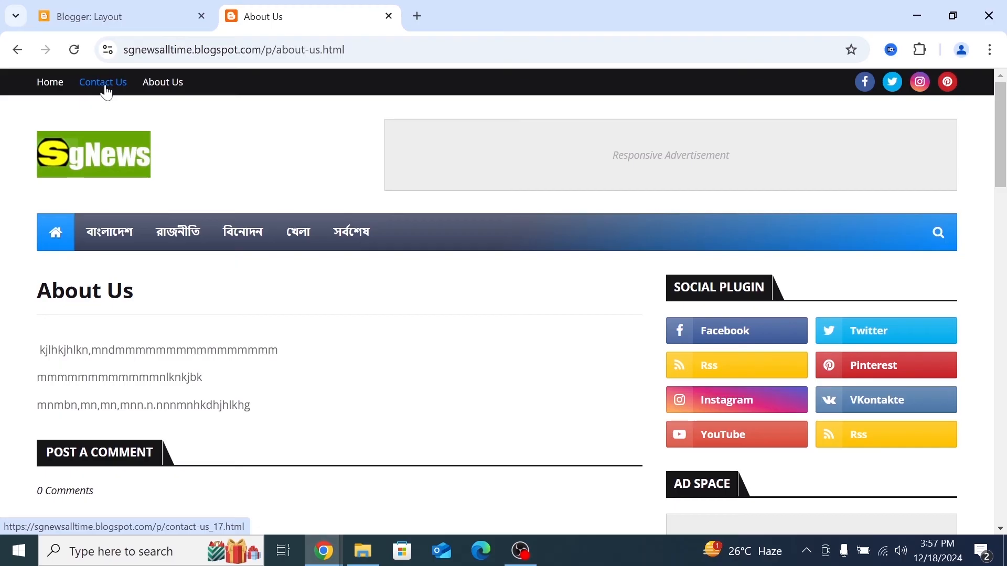
left_click(109, 8)
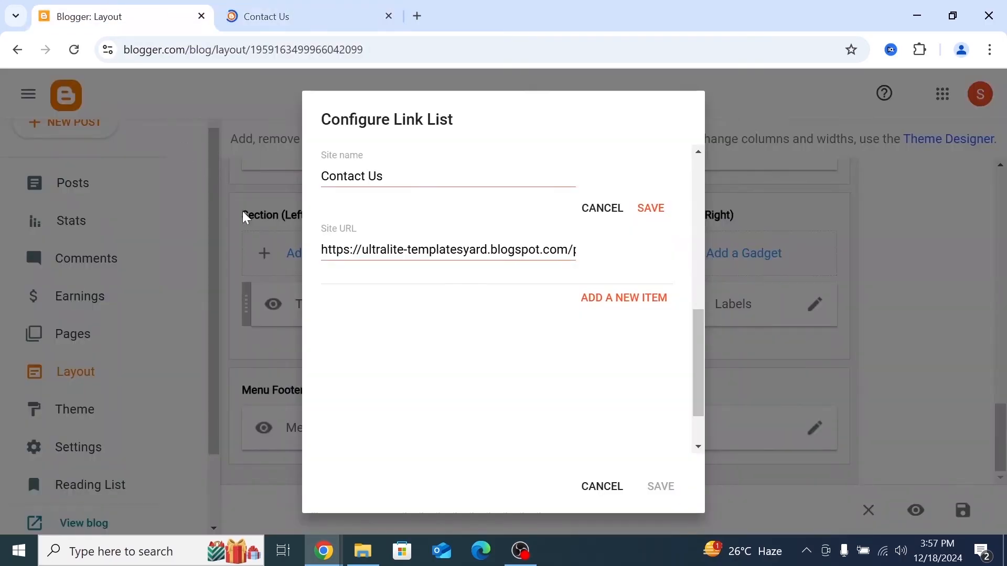
scroll(394, 337, "down", 1)
scroll(393, 337, "up", 2)
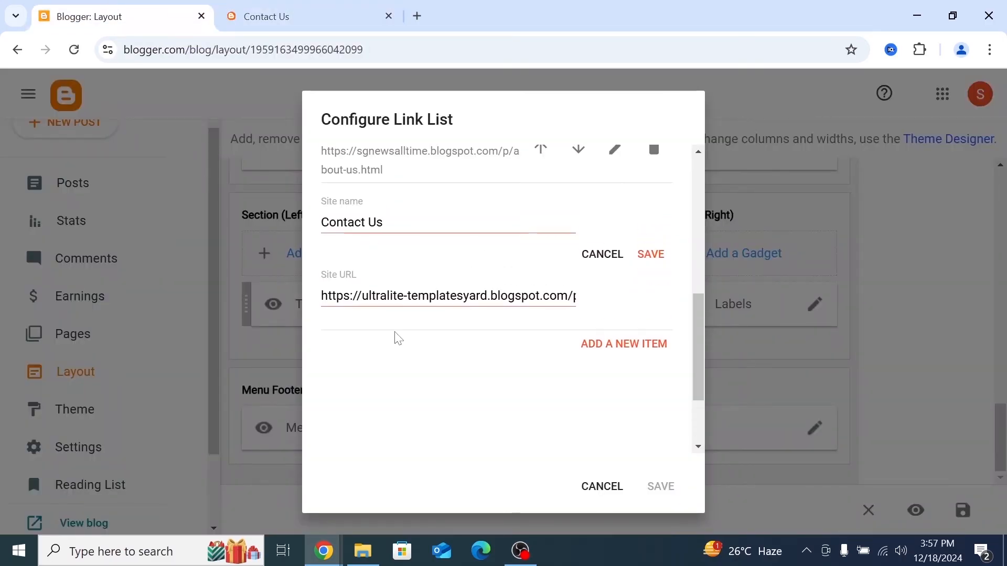
left_click(265, 16)
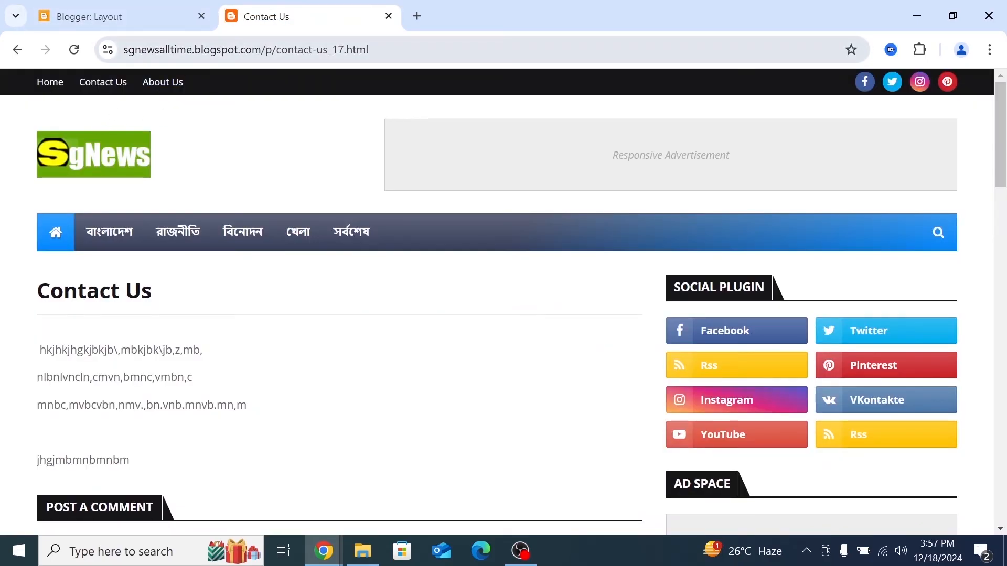
left_click_drag(281, 49, 323, 49)
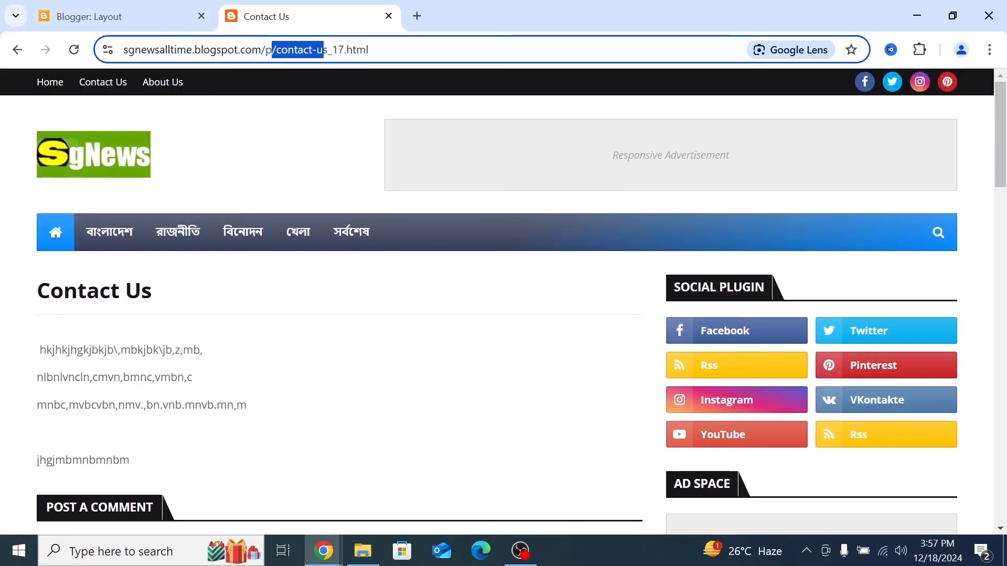
left_click(327, 117)
left_click_drag(406, 50, 124, 50)
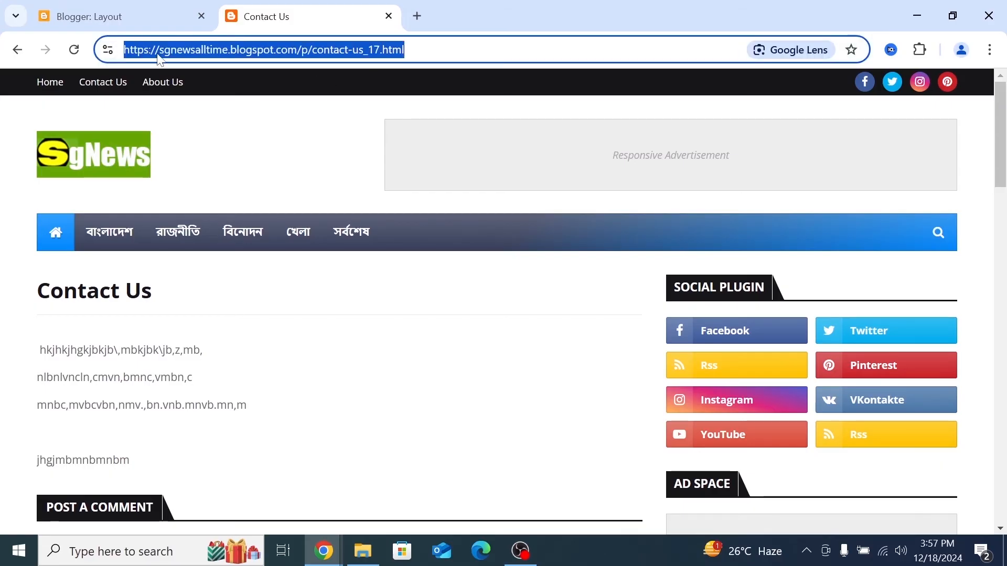
left_click(142, 19)
left_click(336, 296)
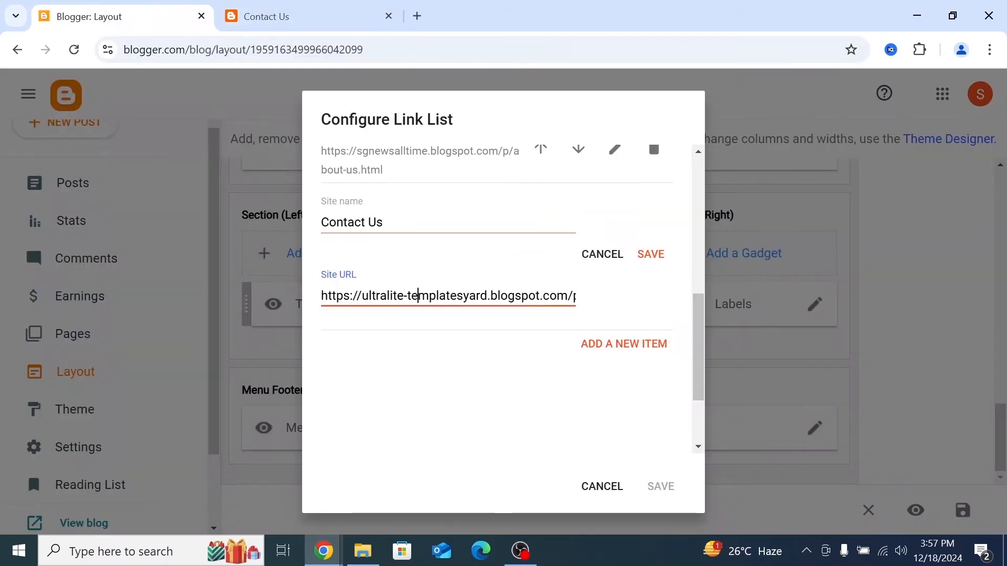
key("ctrl+a")
key("BackSpace")
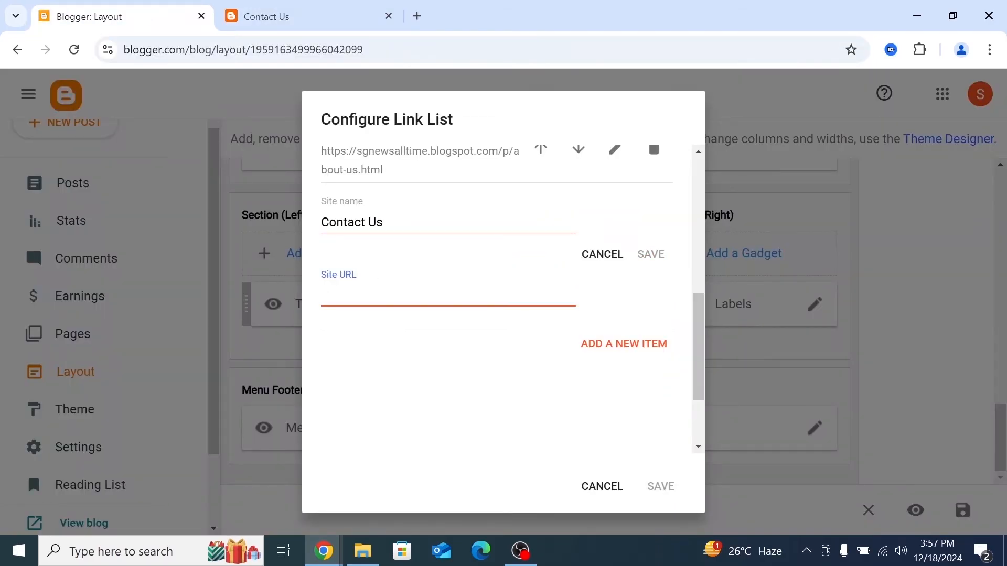
key("ctrl+v")
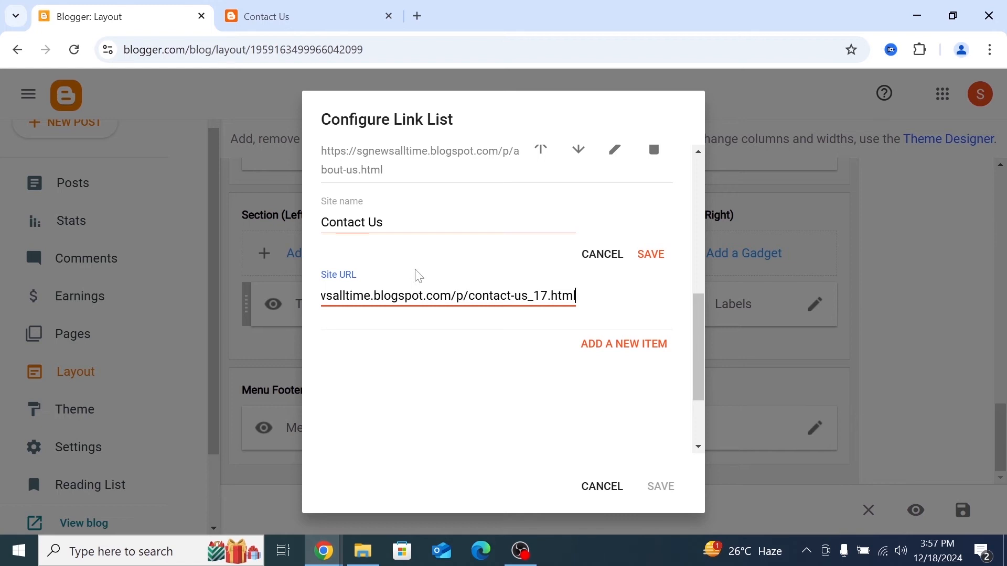
left_click_drag(511, 32, 366, 74)
left_click(515, 291)
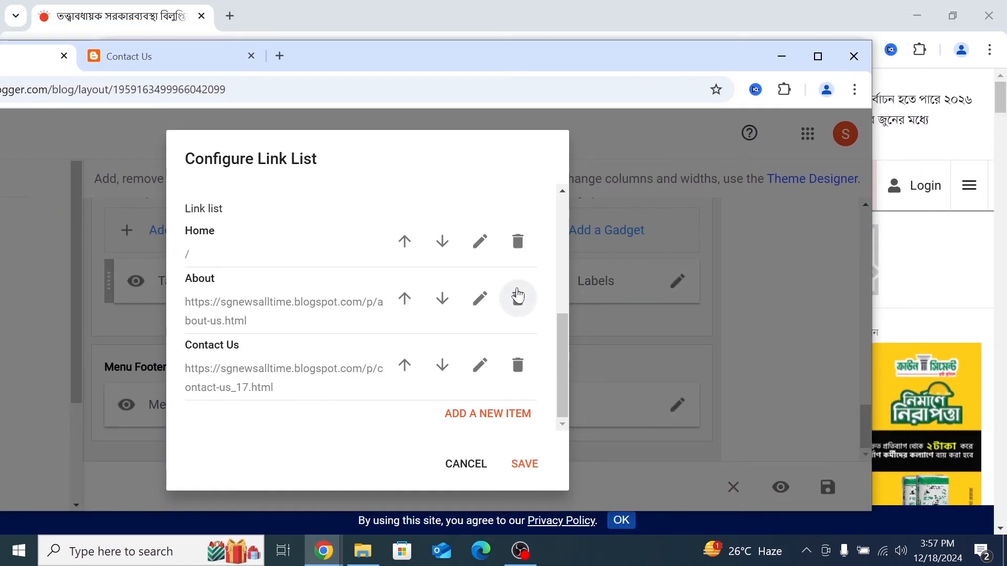
left_click(526, 464)
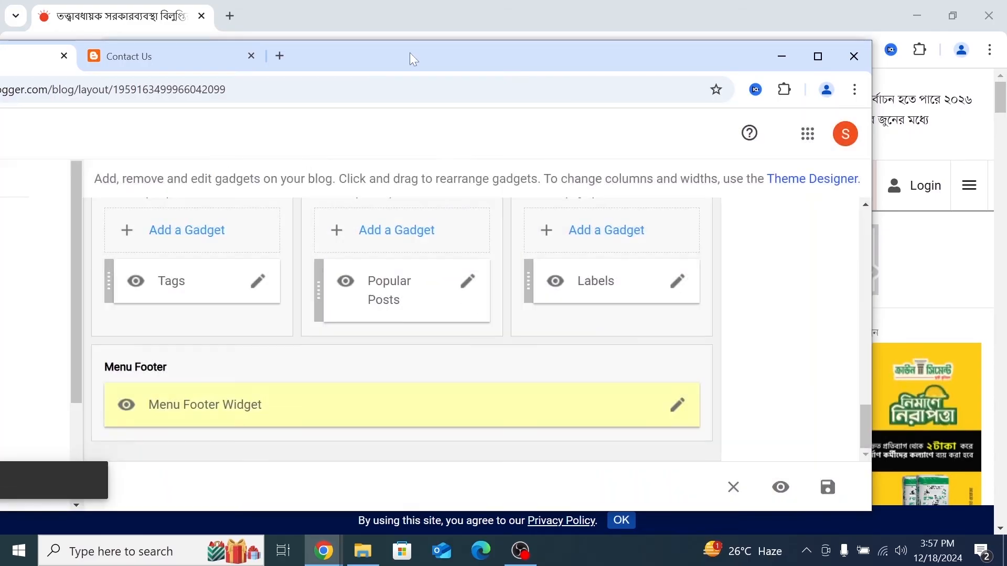
left_click_drag(410, 52, 394, 1)
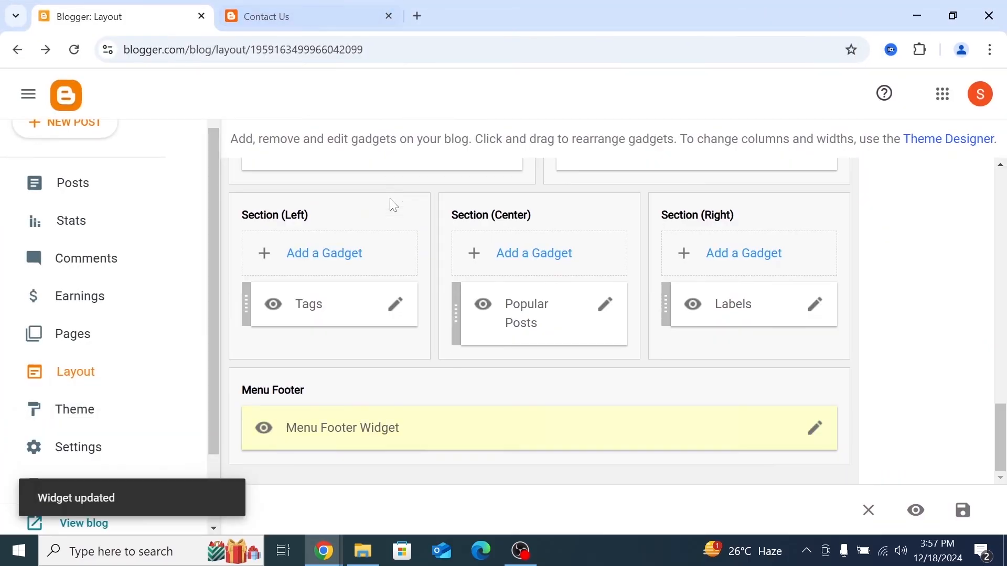
- Reload the live blog's home page and follow the footer's Contact Us link to check which page it leads to
left_click(322, 7)
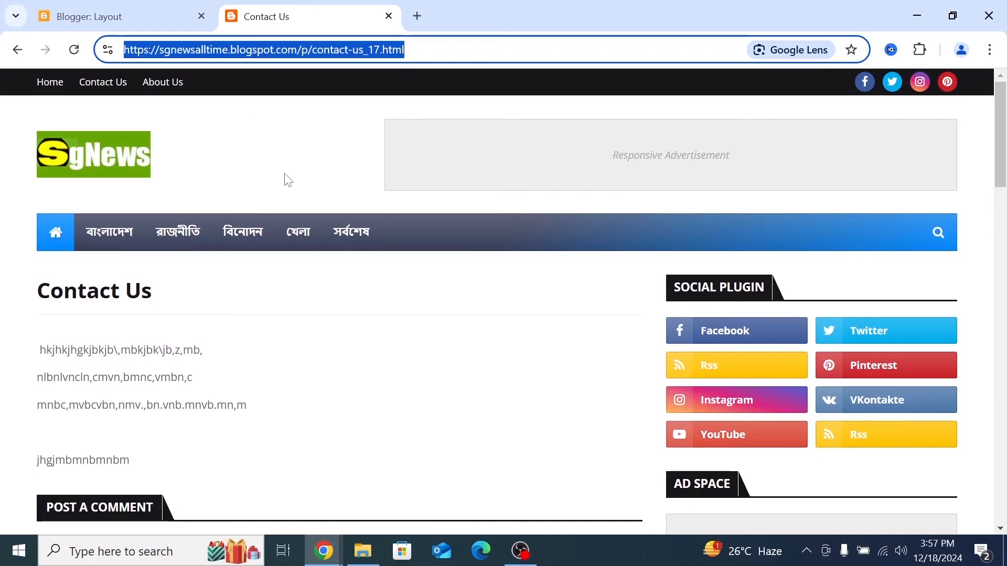
left_click(48, 88)
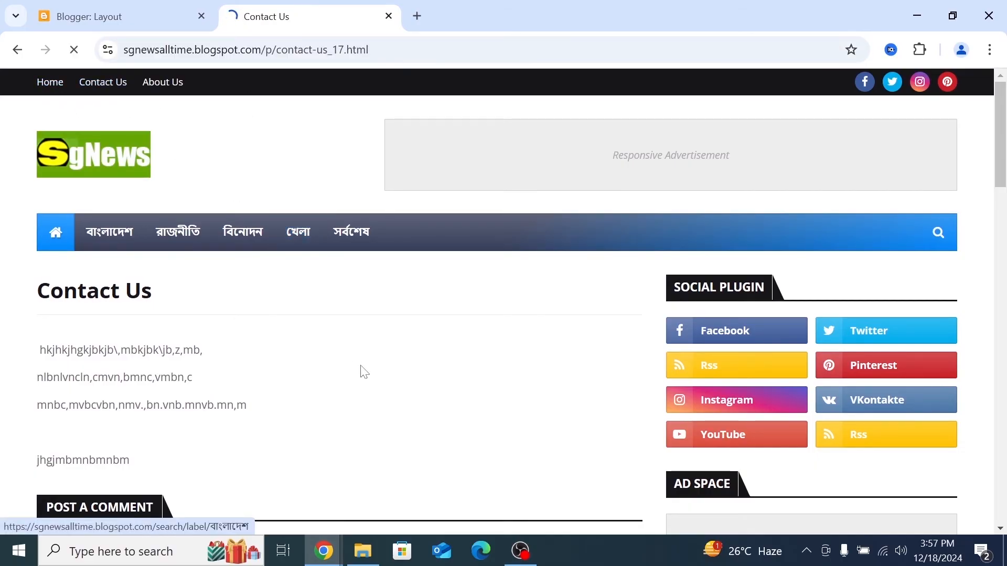
scroll(364, 372, "down", 15)
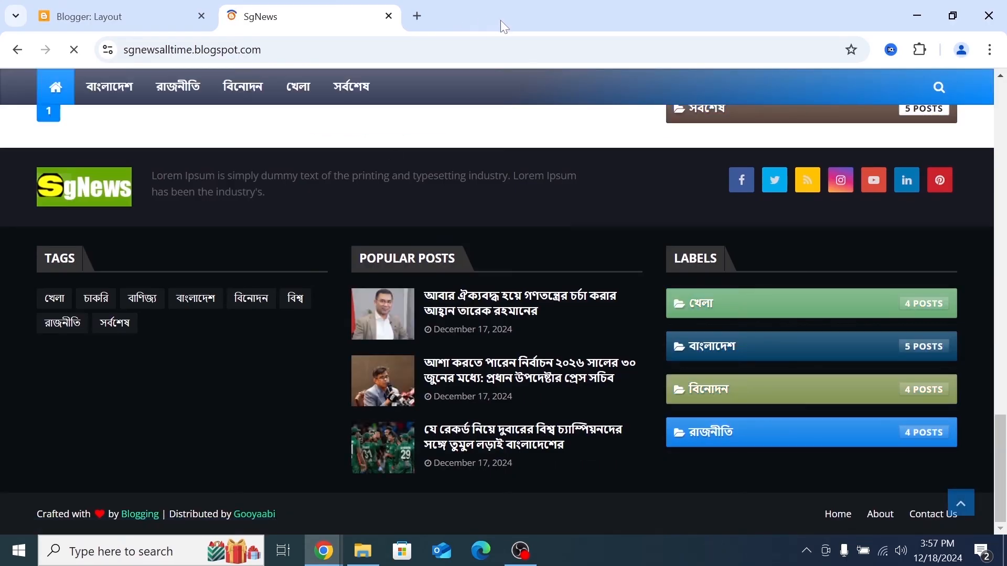
left_click_drag(501, 20, 279, 27)
scroll(308, 229, "down", 1)
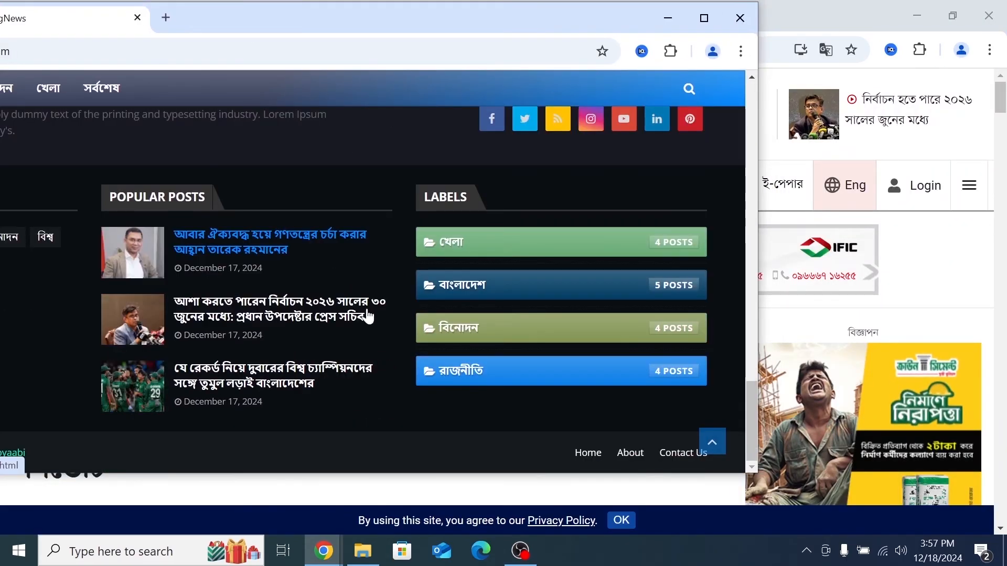
left_click_drag(446, 23, 345, 40)
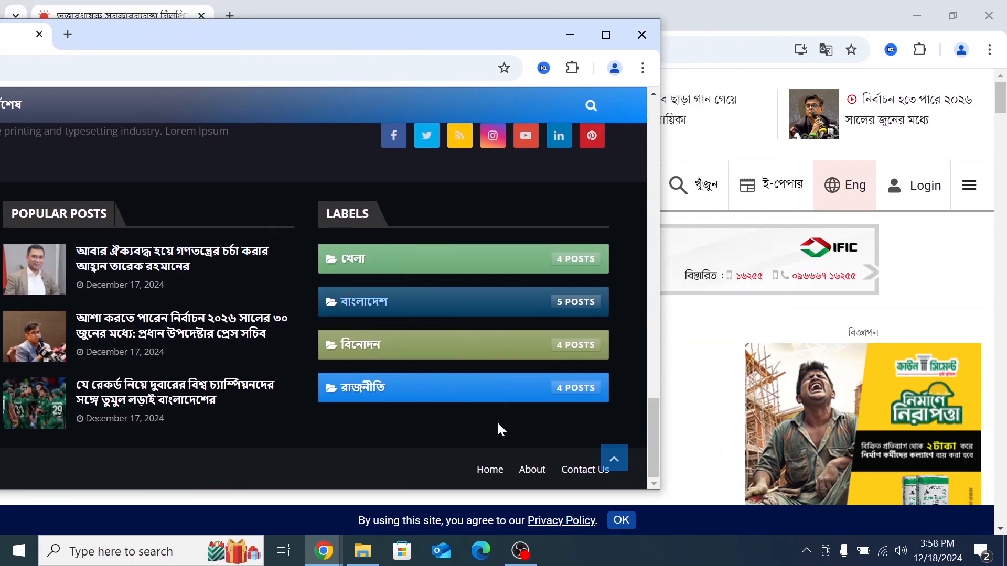
left_click(567, 474)
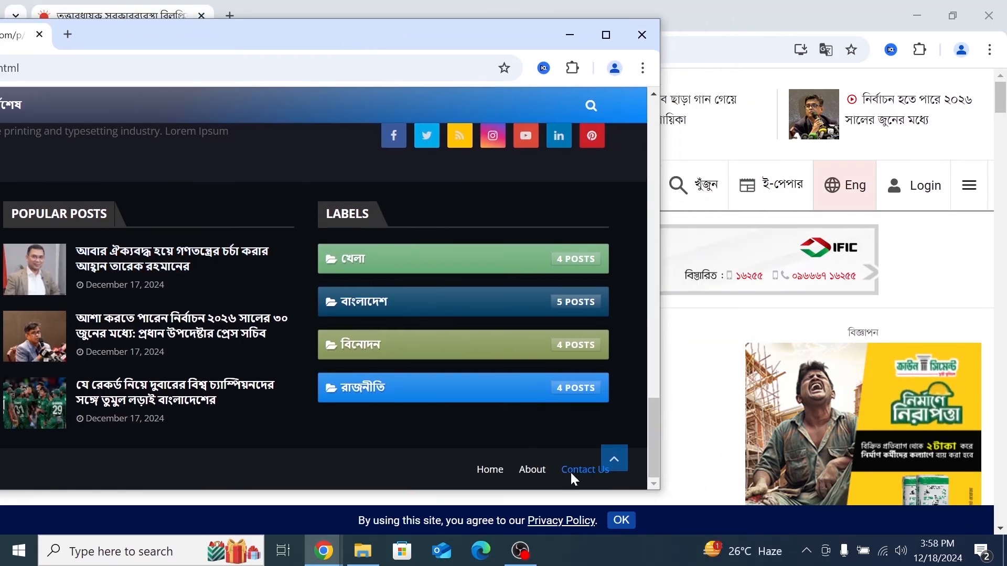
left_click_drag(323, 30, 409, 1)
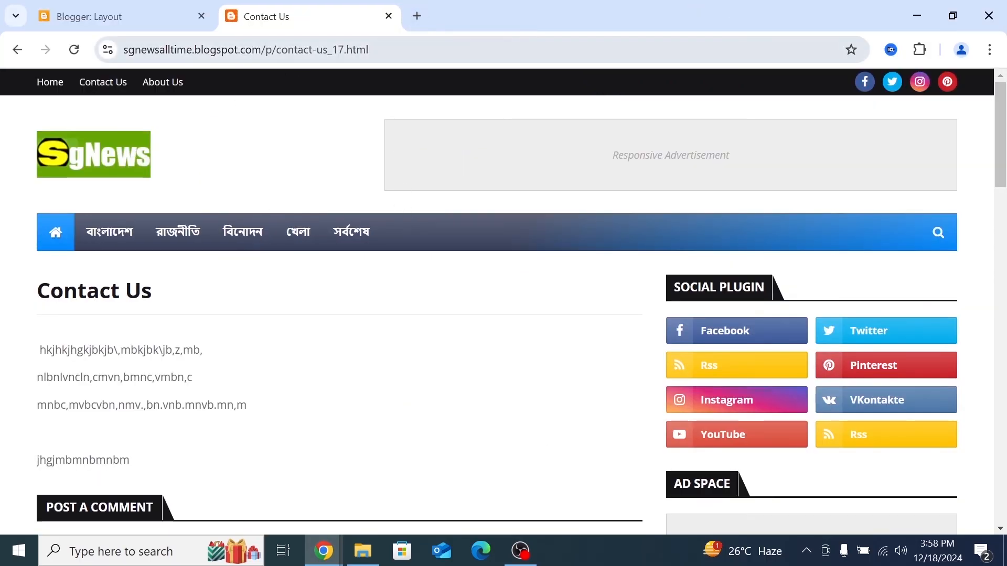
left_click_drag(329, 49, 271, 49)
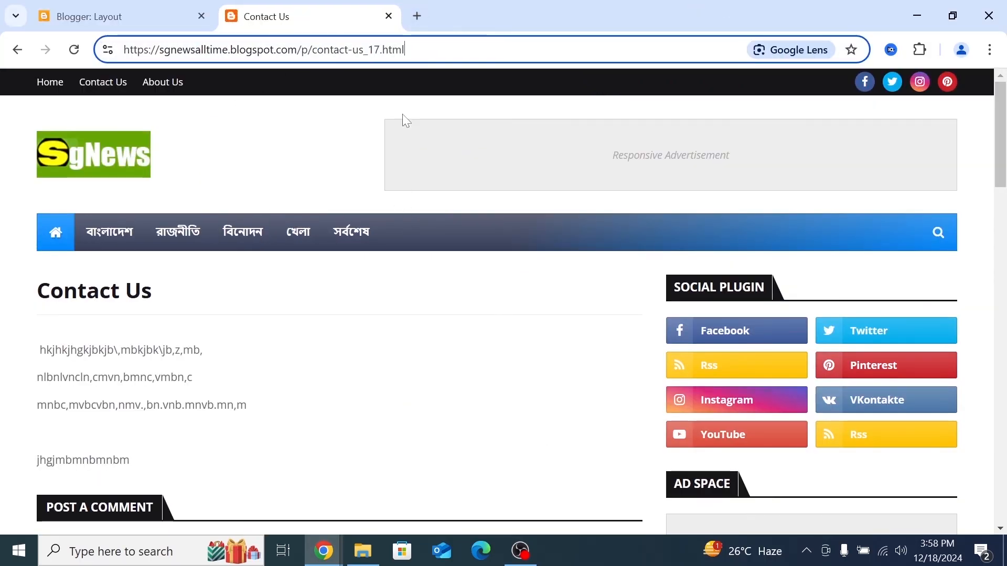
- Examine the live Contact Us page, its sidebar widgets and its footer sections
scroll(373, 270, "down", 3)
scroll(372, 270, "down", 9)
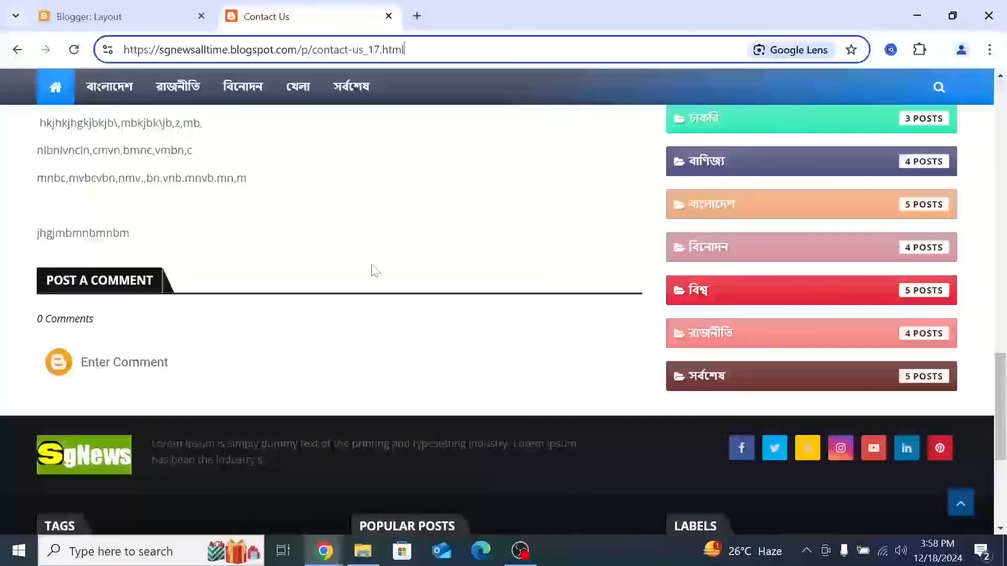
scroll(373, 269, "up", 9)
scroll(373, 269, "down", 13)
scroll(382, 440, "up", 19)
scroll(382, 440, "up", 3)
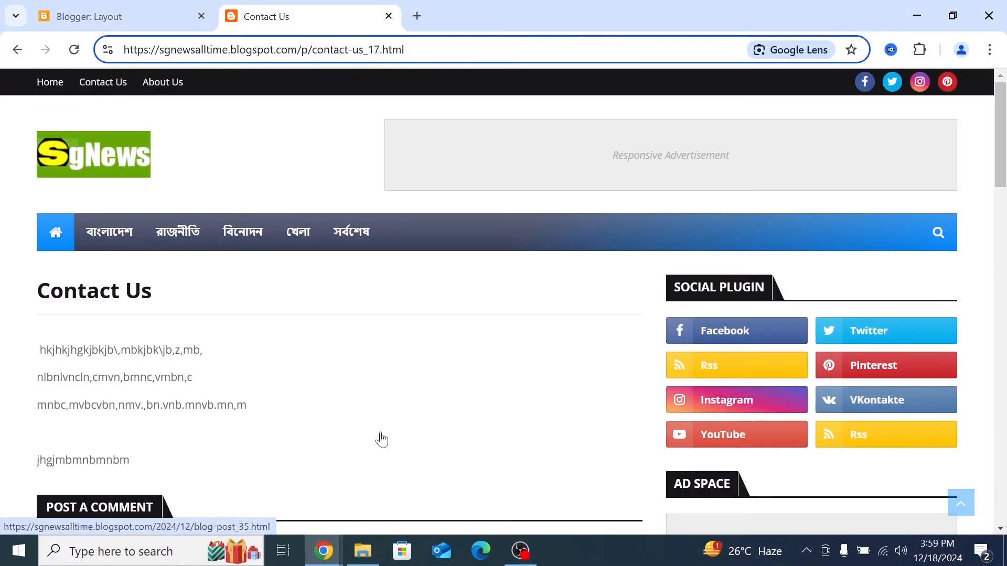
scroll(373, 398, "down", 4)
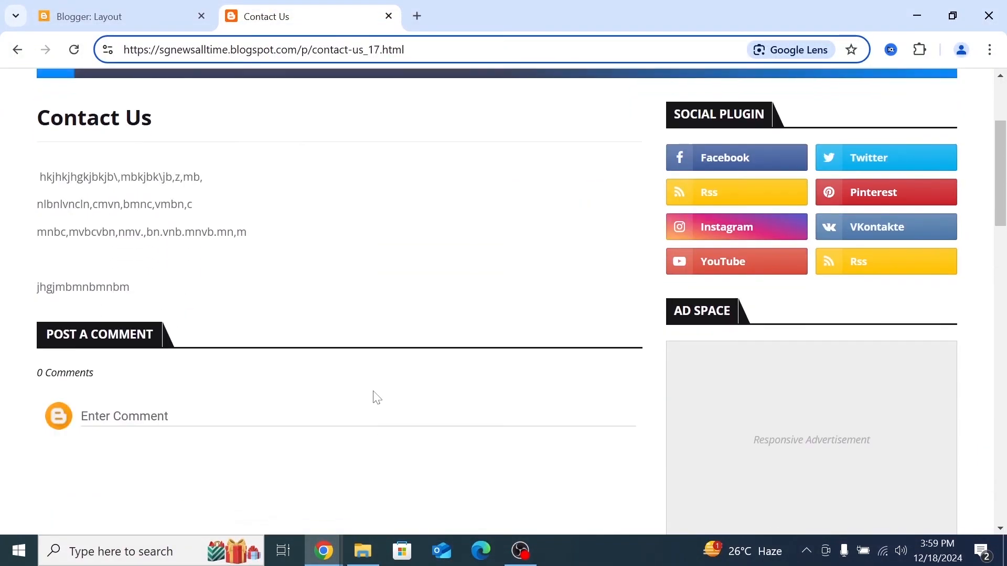
scroll(373, 398, "up", 4)
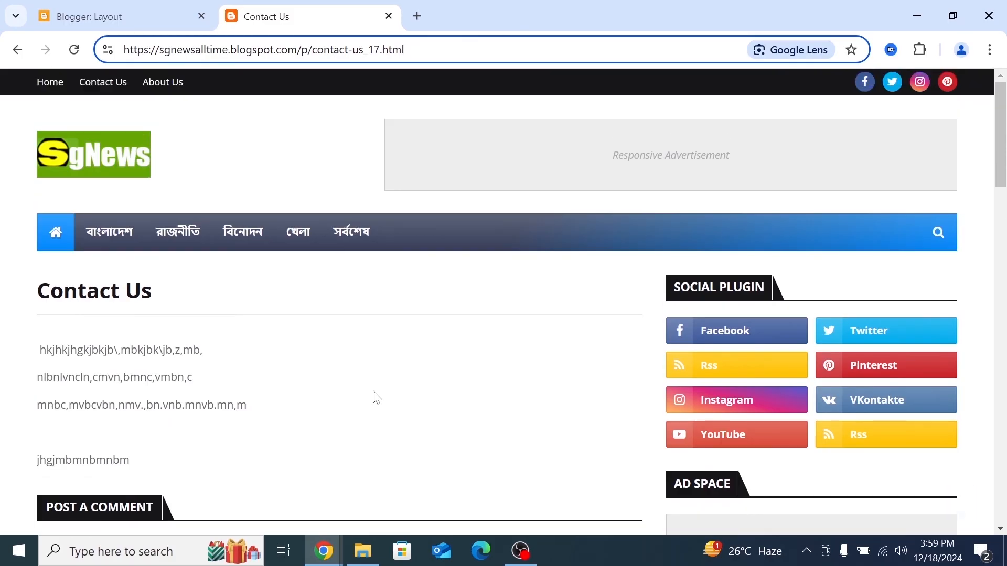
scroll(377, 398, "down", 5)
scroll(373, 397, "up", 5)
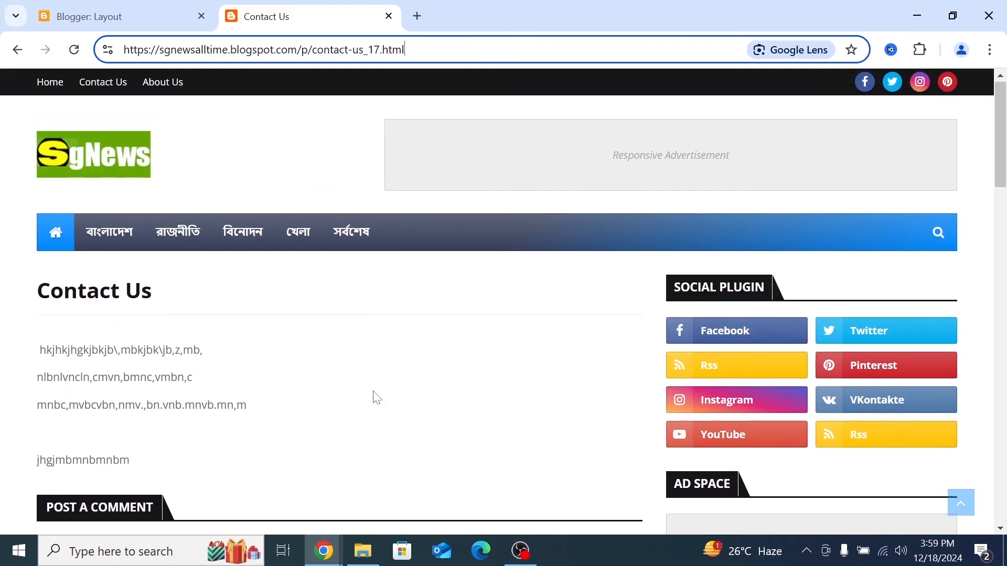
left_click_drag(497, 16, 157, 68)
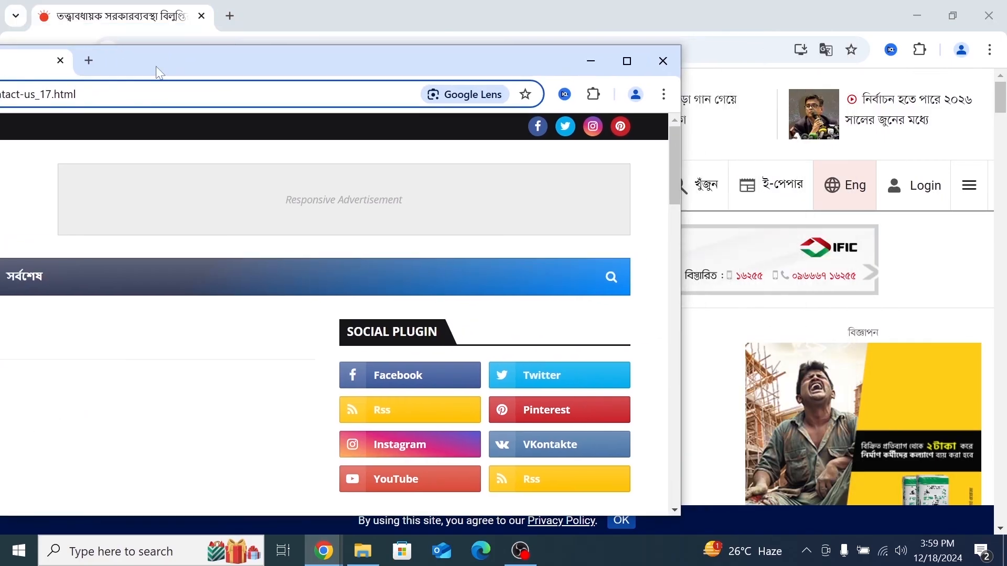
left_click(334, 332)
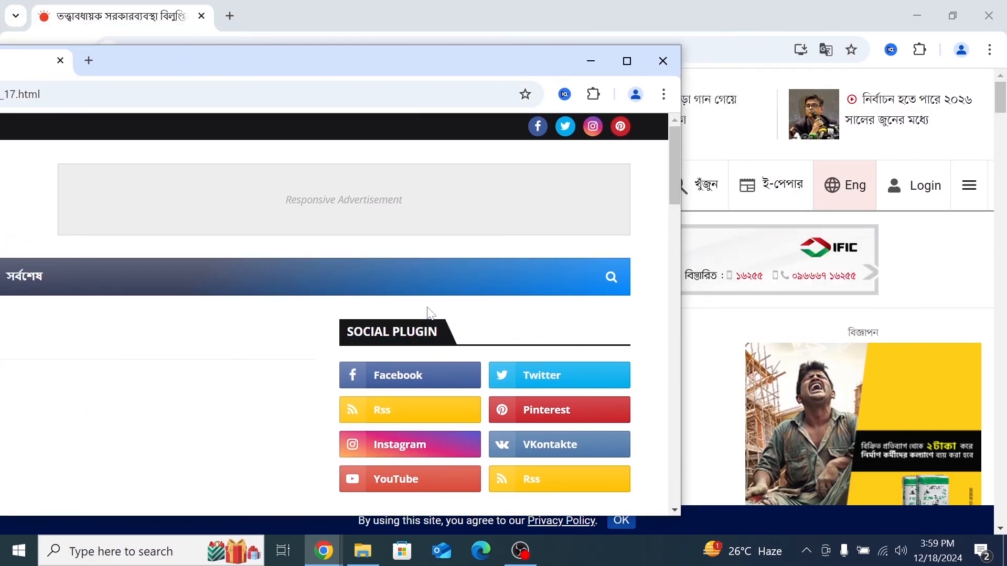
double_click(327, 52)
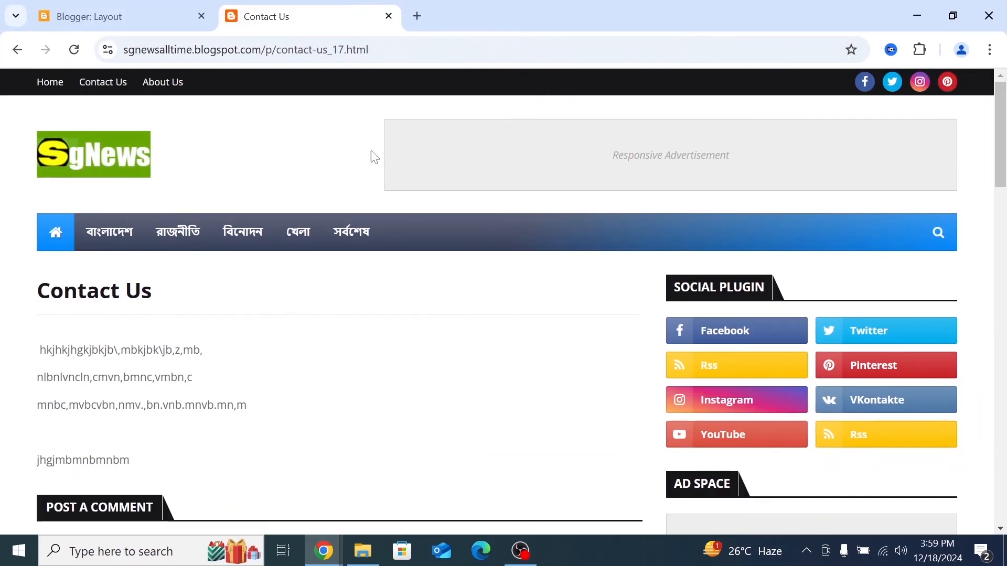
scroll(410, 377, "down", 2)
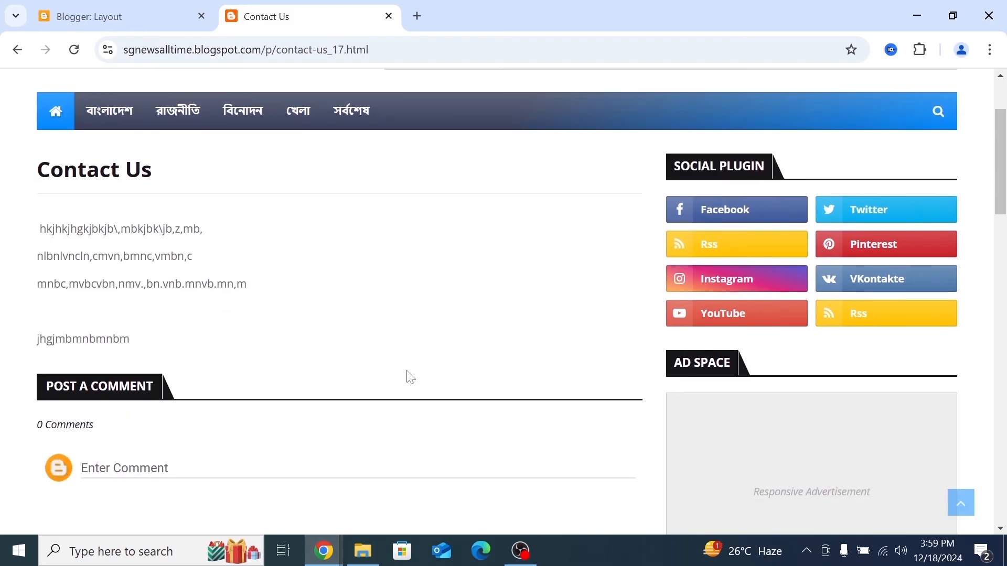
scroll(411, 377, "down", 2)
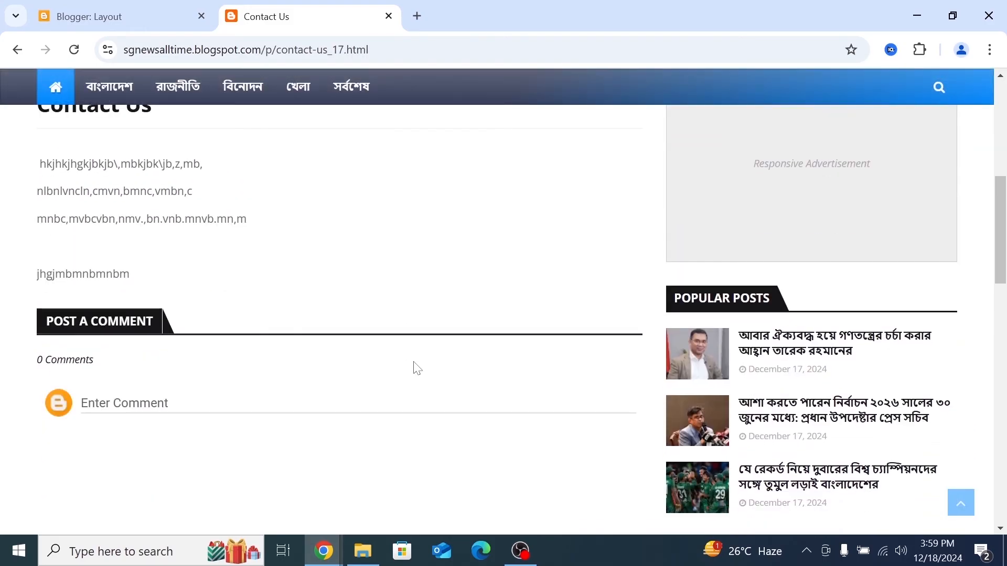
scroll(460, 351, "down", 8)
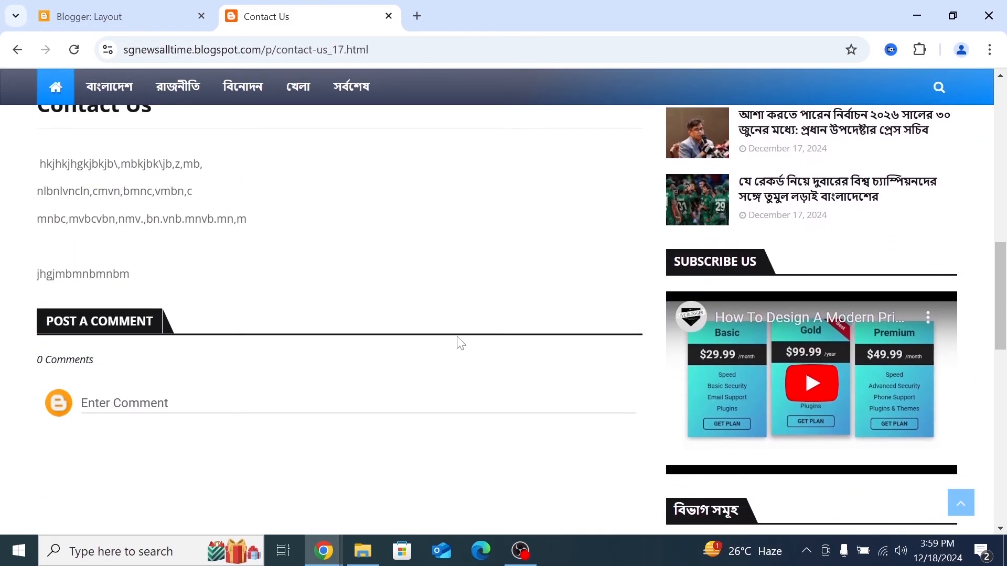
scroll(461, 344, "down", 4)
scroll(460, 343, "up", 10)
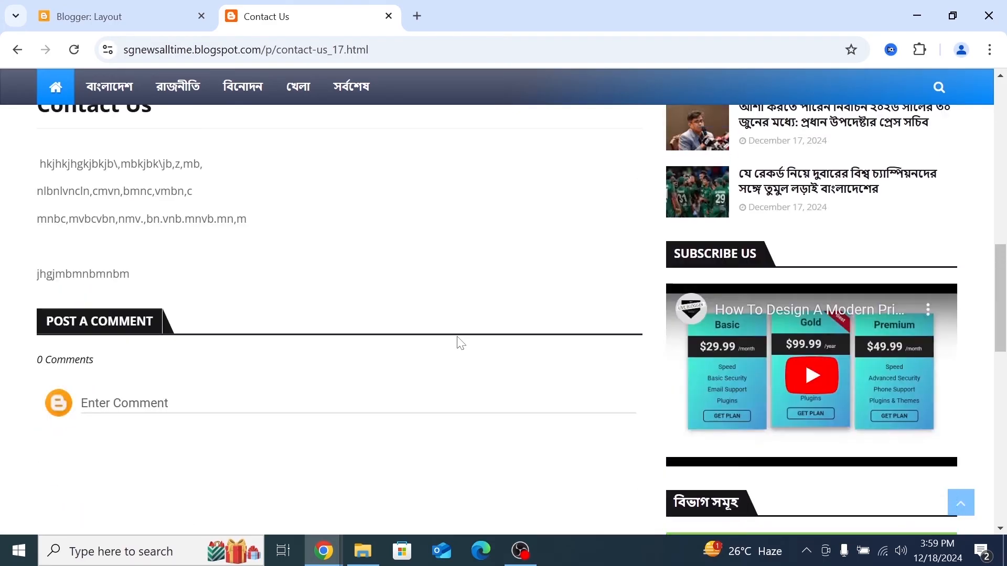
scroll(461, 343, "up", 4)
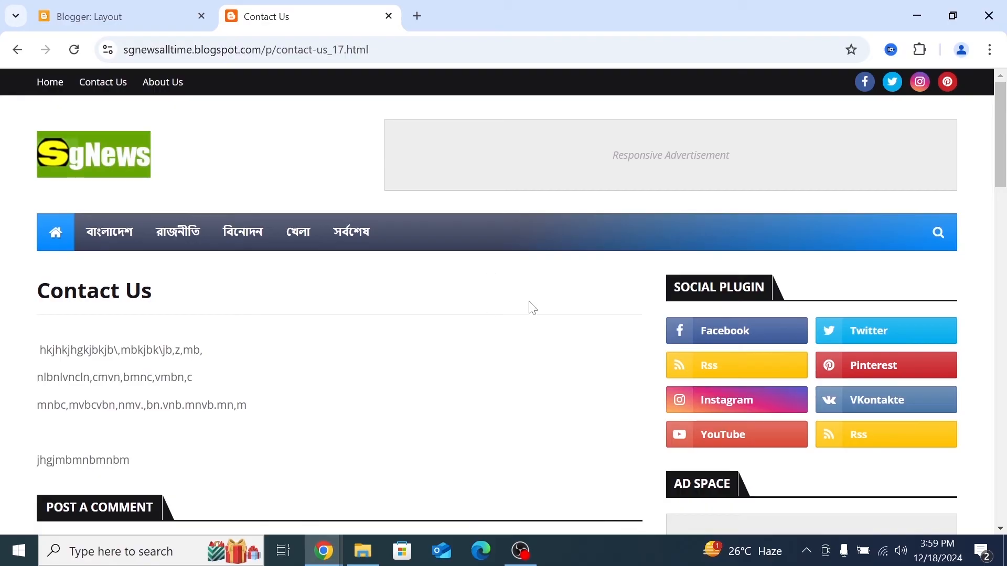
- Look through the blog's Layout sections, from the footer gadgets up to Theme Options and back down to Main Posts
left_click(162, 21)
scroll(414, 363, "up", 1)
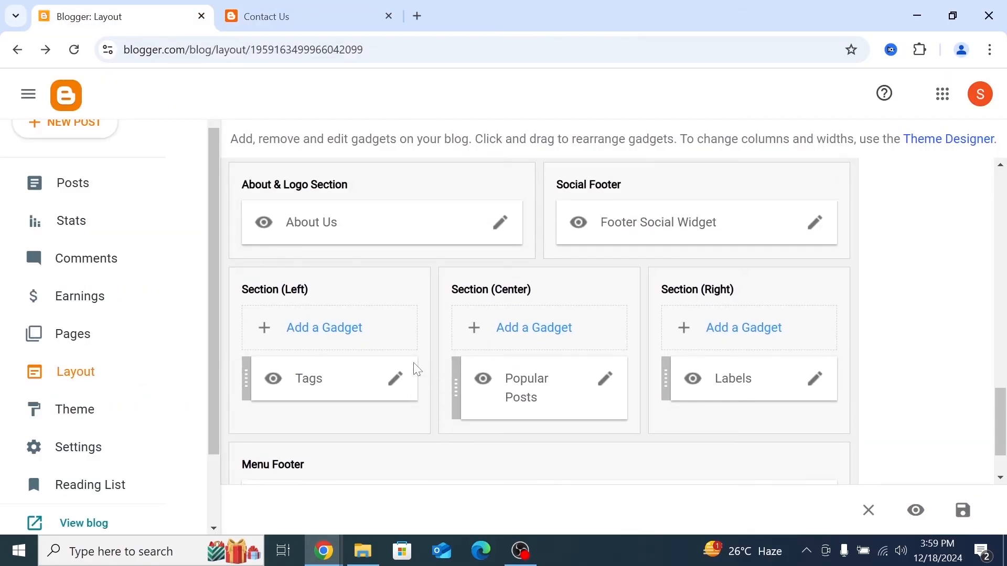
scroll(413, 363, "down", 1)
scroll(413, 363, "up", 5)
scroll(414, 364, "up", 10)
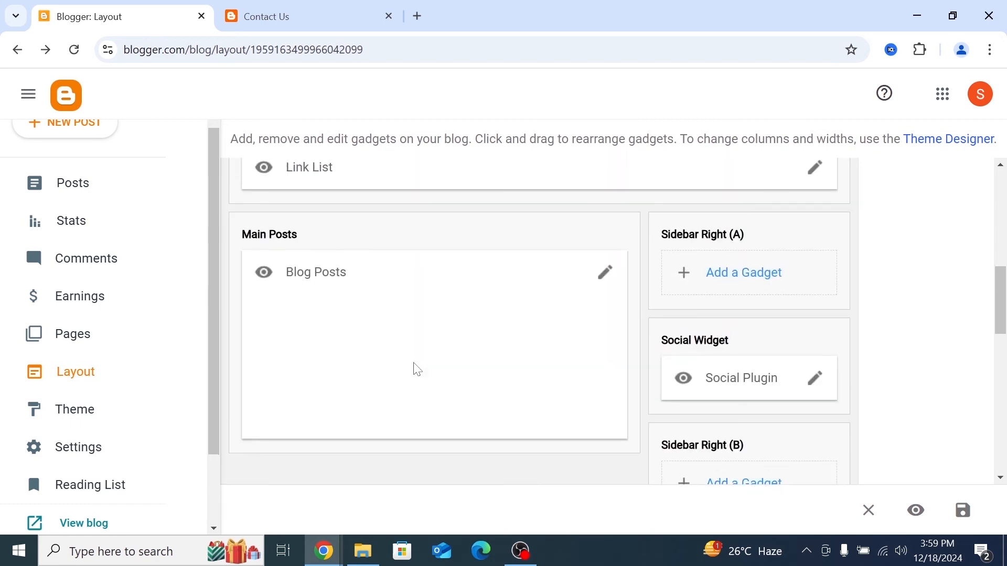
scroll(414, 364, "up", 2)
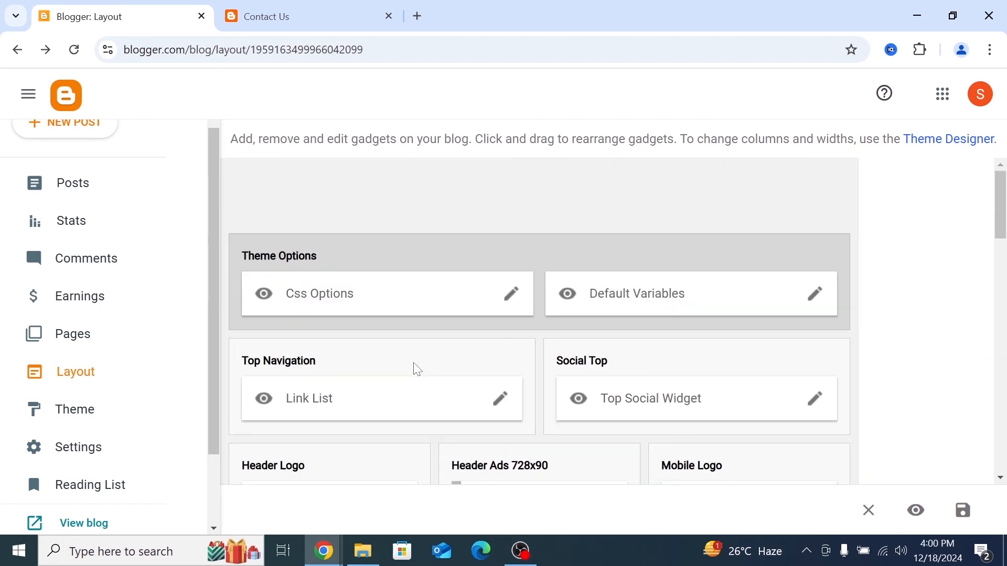
scroll(418, 369, "down", 3)
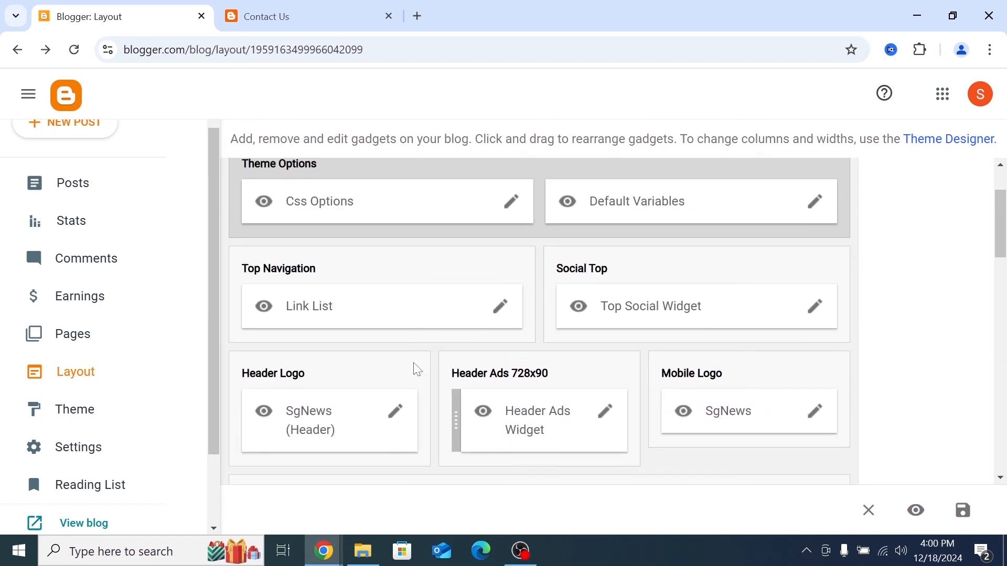
scroll(446, 387, "up", 3)
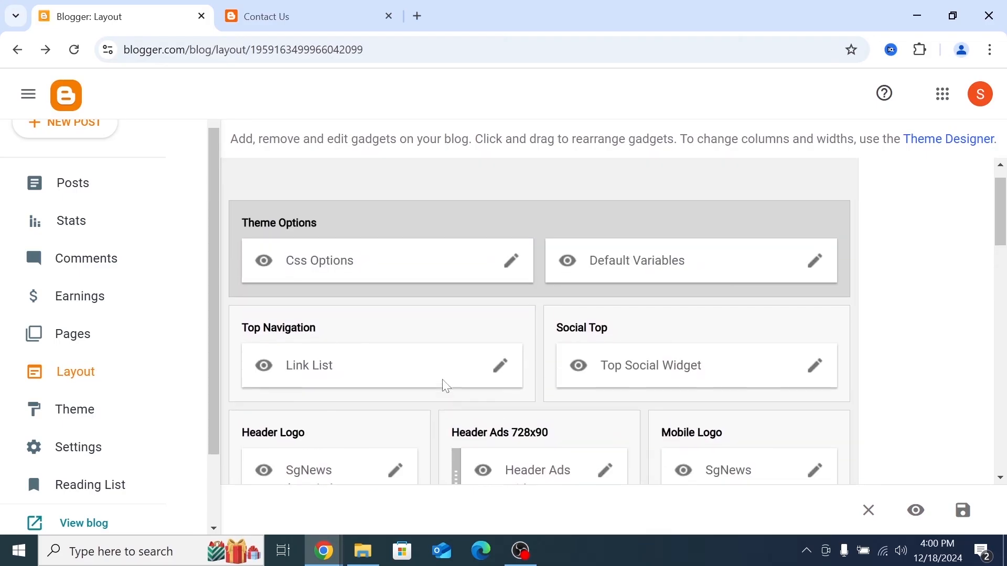
scroll(446, 387, "down", 6)
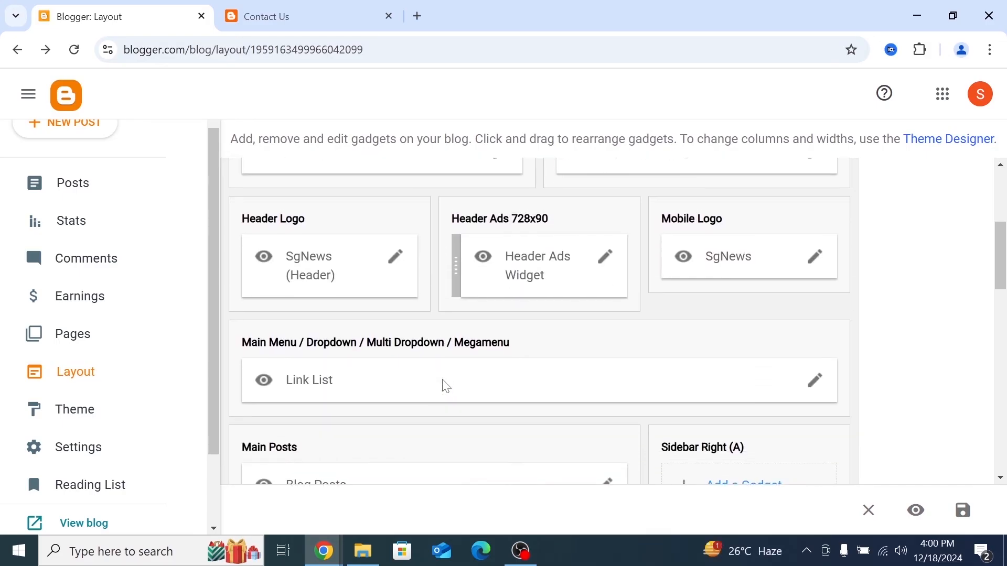
- Open the Social Plugin gadget in the Social Widget section and switch the keyboard input to Bangla for its title
left_click_drag(544, 16, 249, 61)
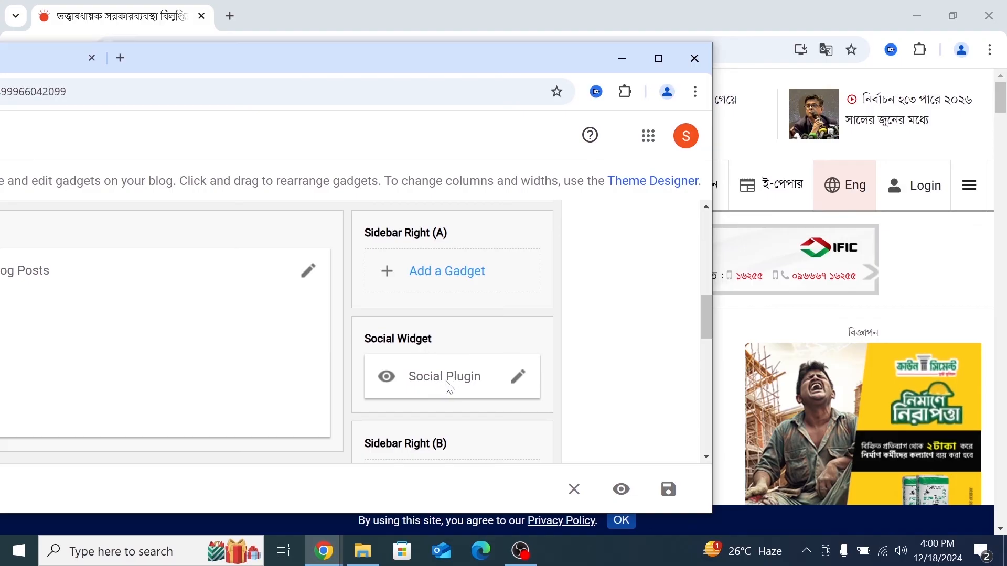
left_click(523, 383)
left_click_drag(381, 67, 382, 1)
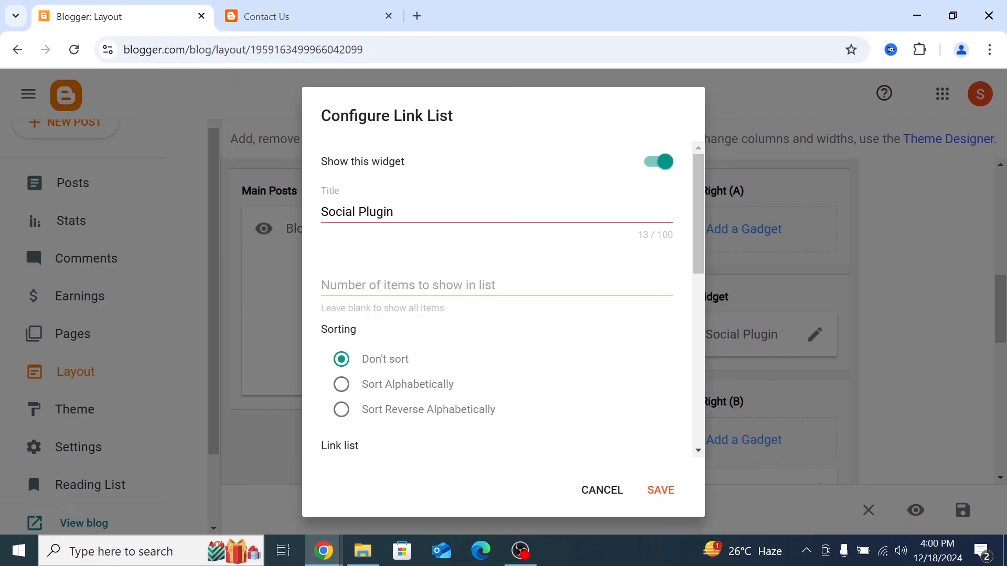
left_click(322, 212)
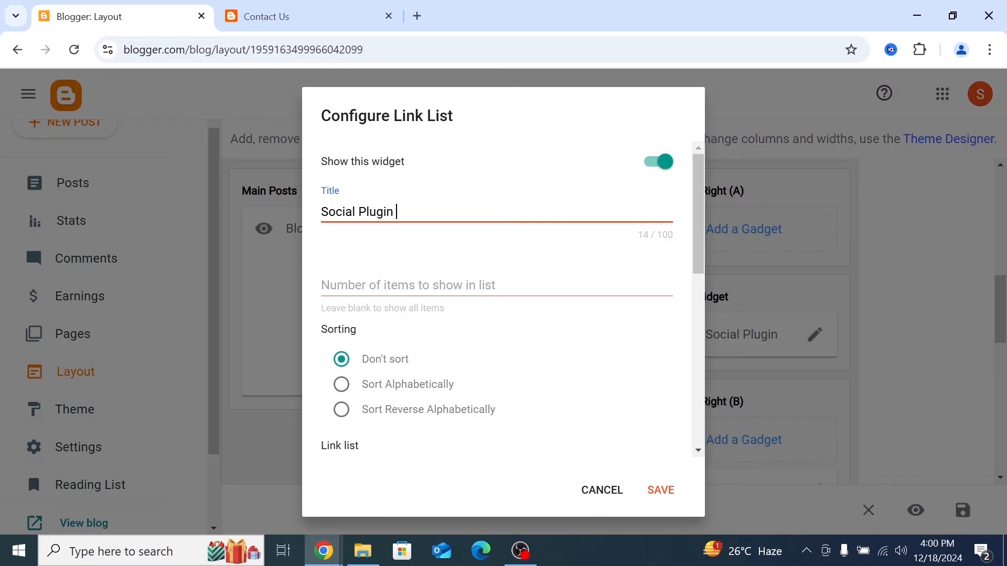
left_click(27, 555)
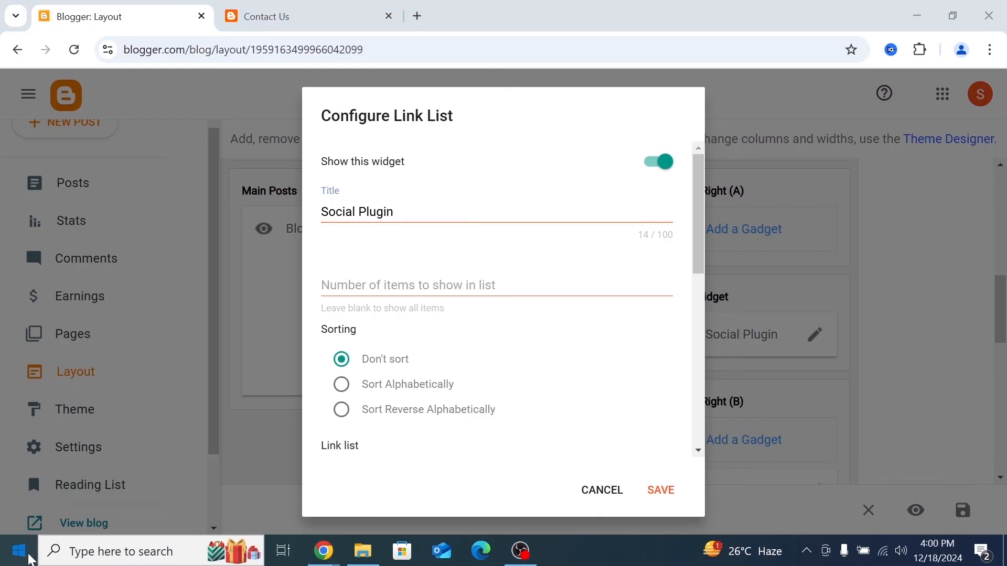
left_click(331, 12)
left_click(434, 212)
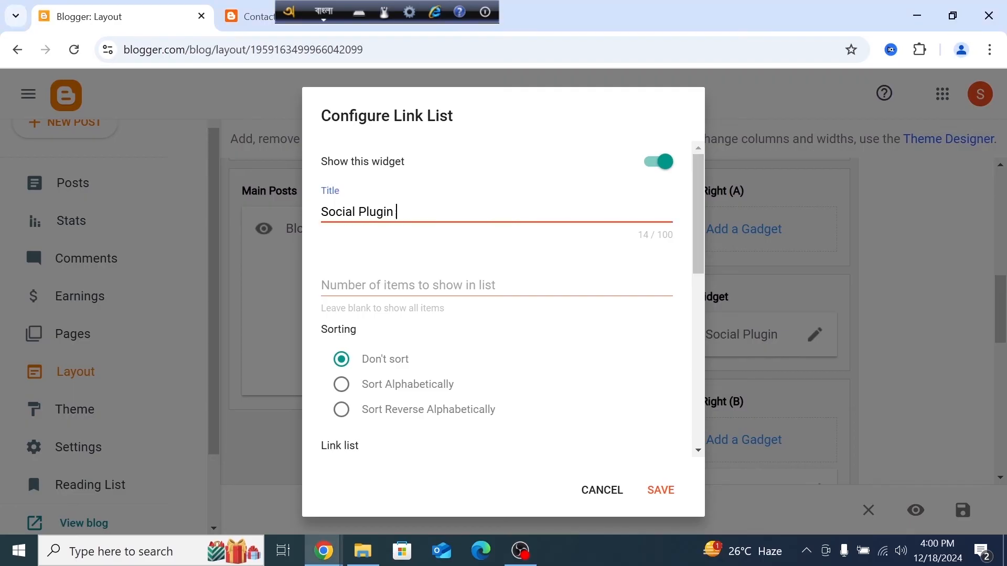
- Replace the Social Plugin gadget's title with "সোশ্যাল প্লাগিন" and save the gadget
type("sO")
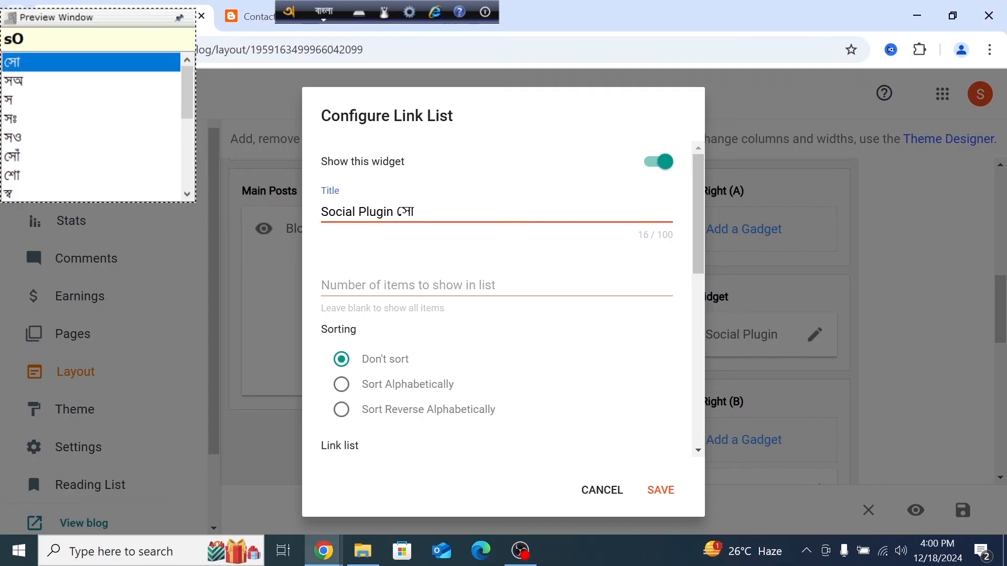
type("shZal ")
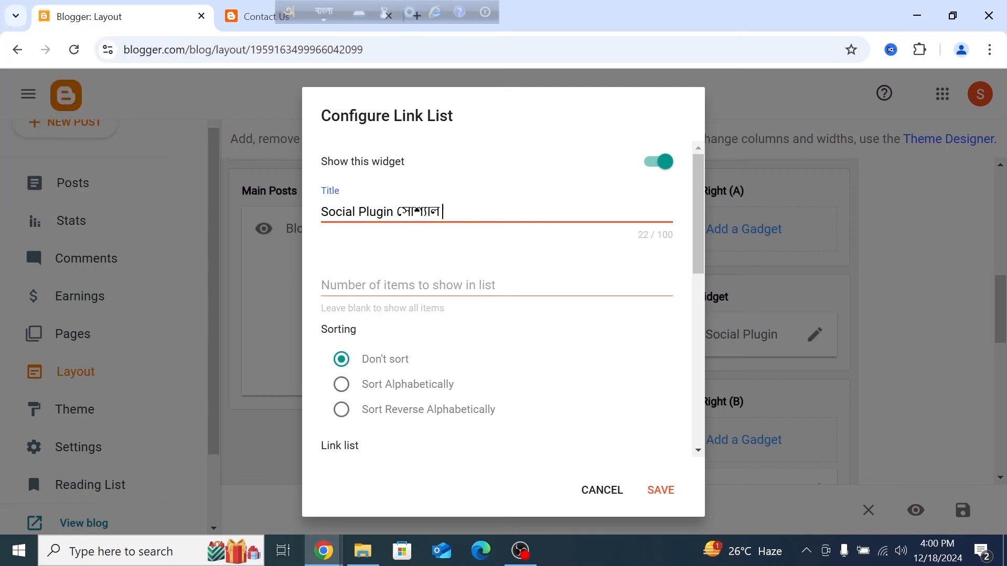
type("plagin")
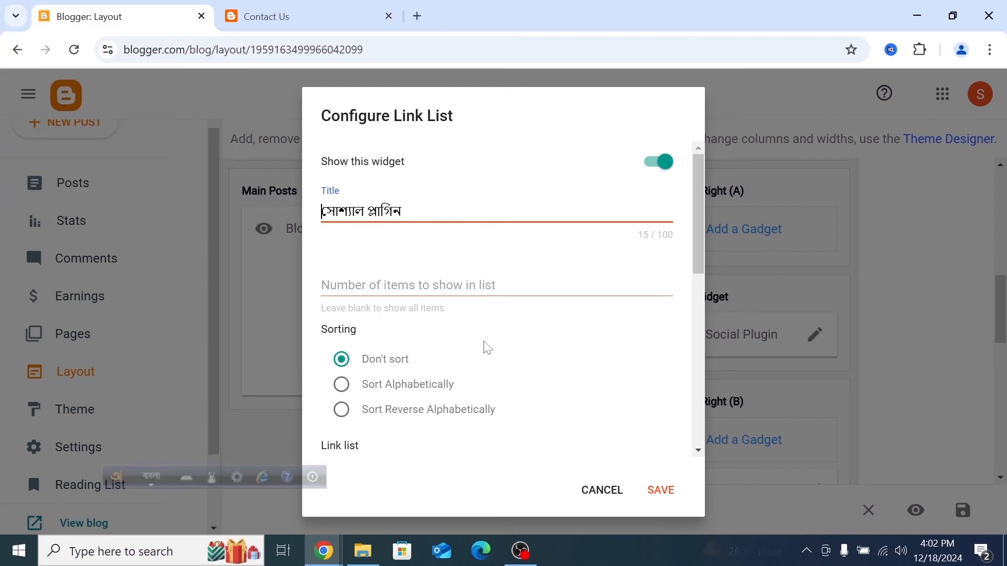
left_click_drag(519, 29, 343, 28)
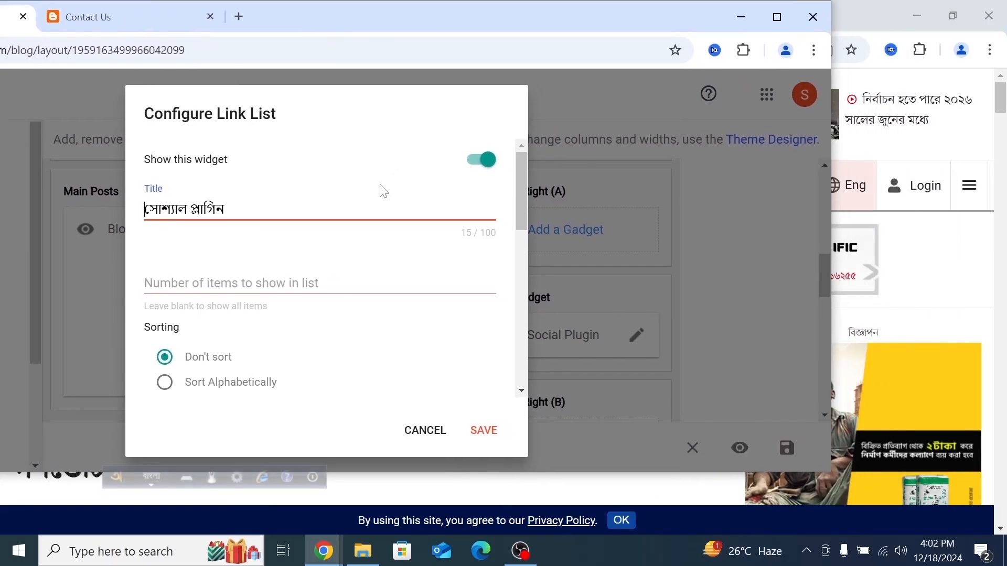
left_click(484, 433)
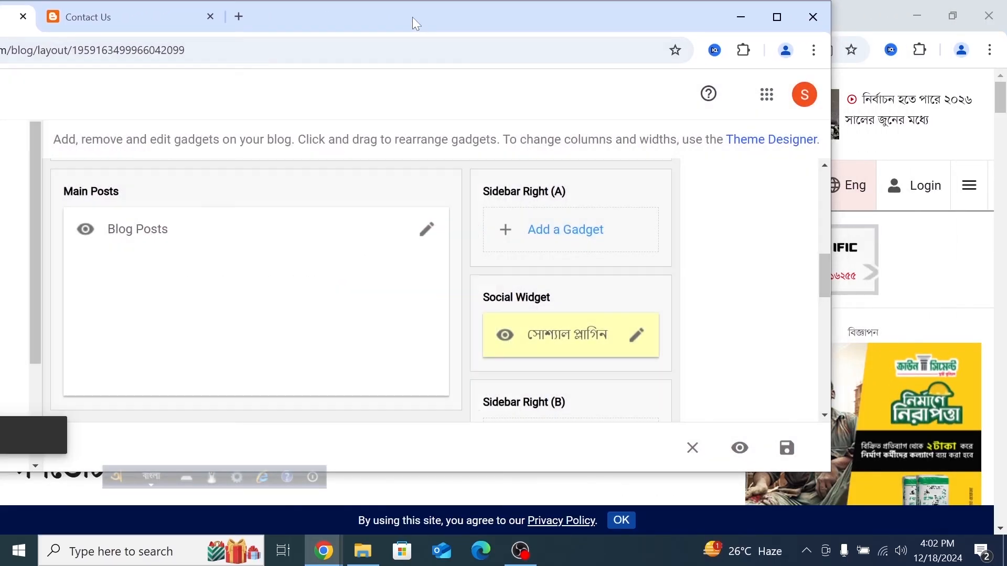
double_click(412, 17)
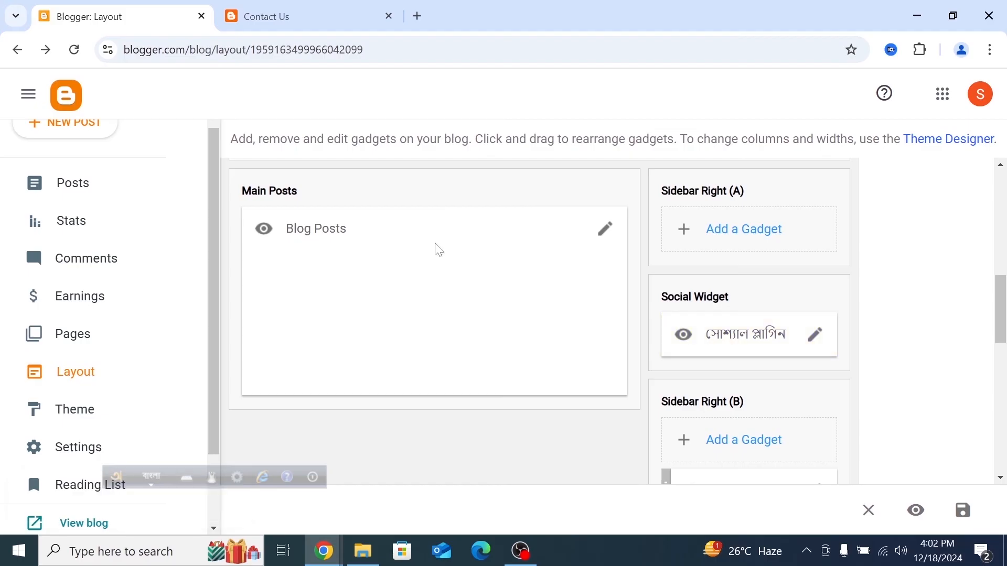
- Open the live blog's home page and examine the social links heading, the recent posts and the sidebar headings
left_click(283, 16)
left_click(51, 83)
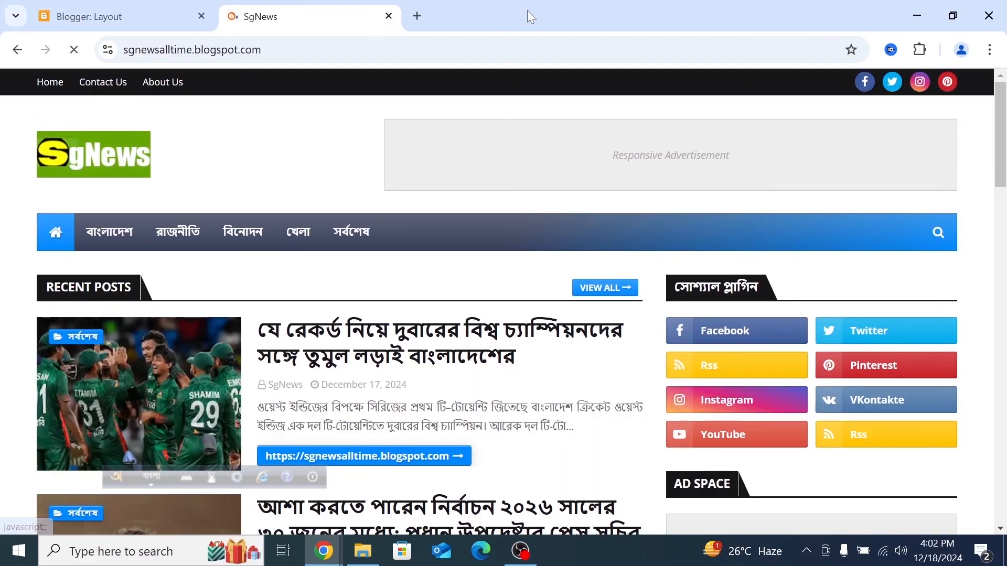
double_click(527, 11)
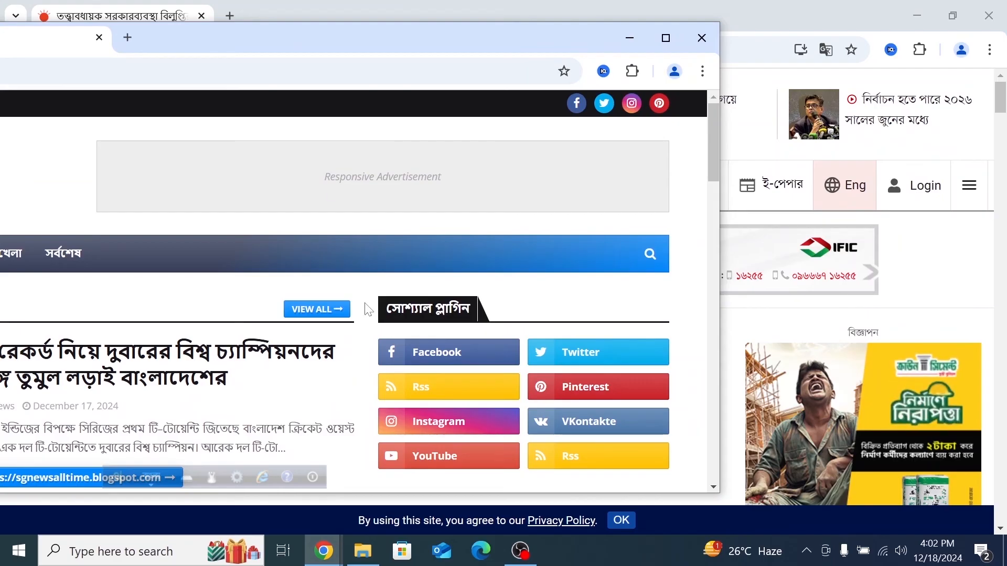
left_click_drag(369, 310, 481, 313)
left_click(454, 289)
double_click(324, 40)
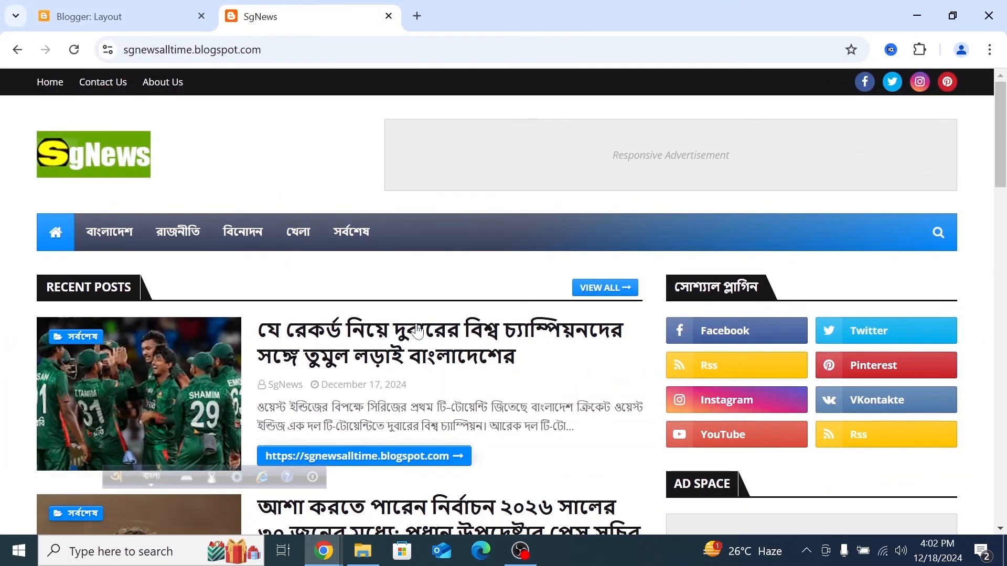
scroll(425, 358, "down", 2)
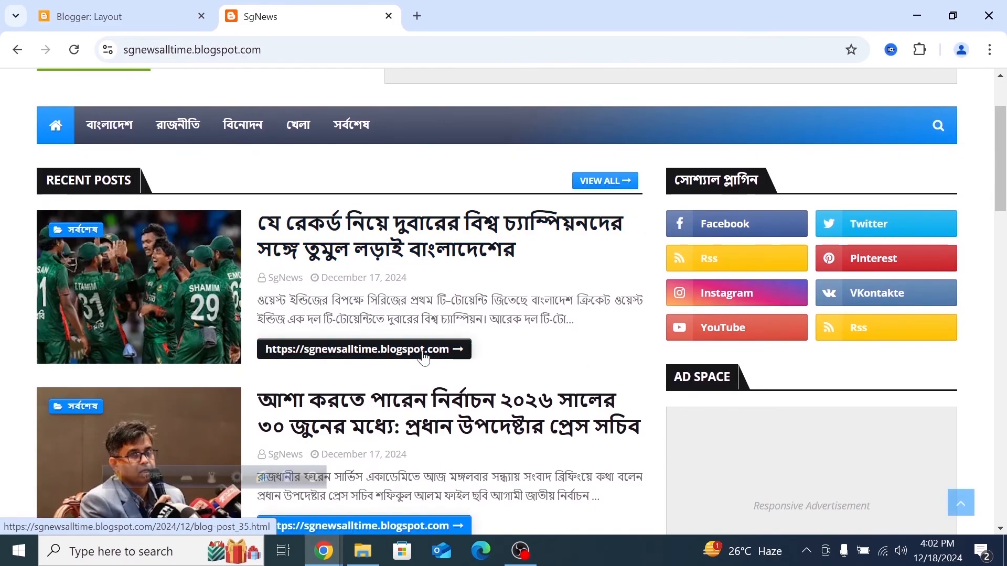
scroll(473, 327, "up", 1)
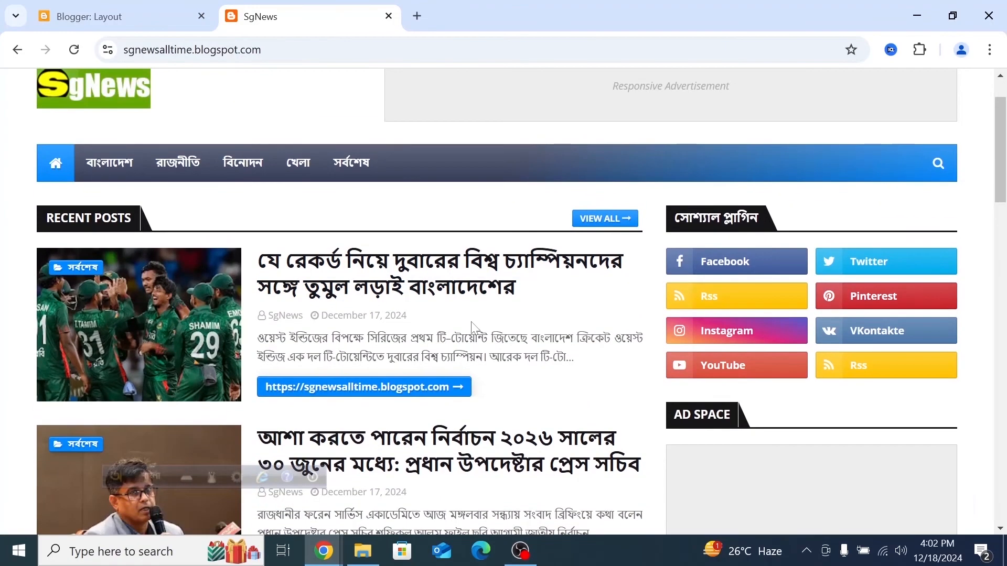
scroll(473, 327, "down", 7)
scroll(475, 329, "up", 3)
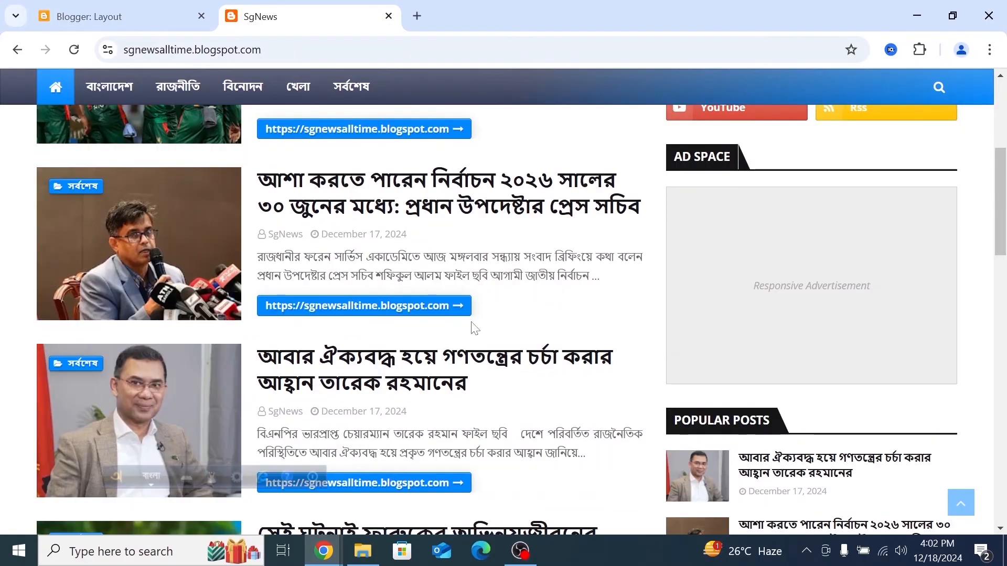
scroll(475, 329, "down", 3)
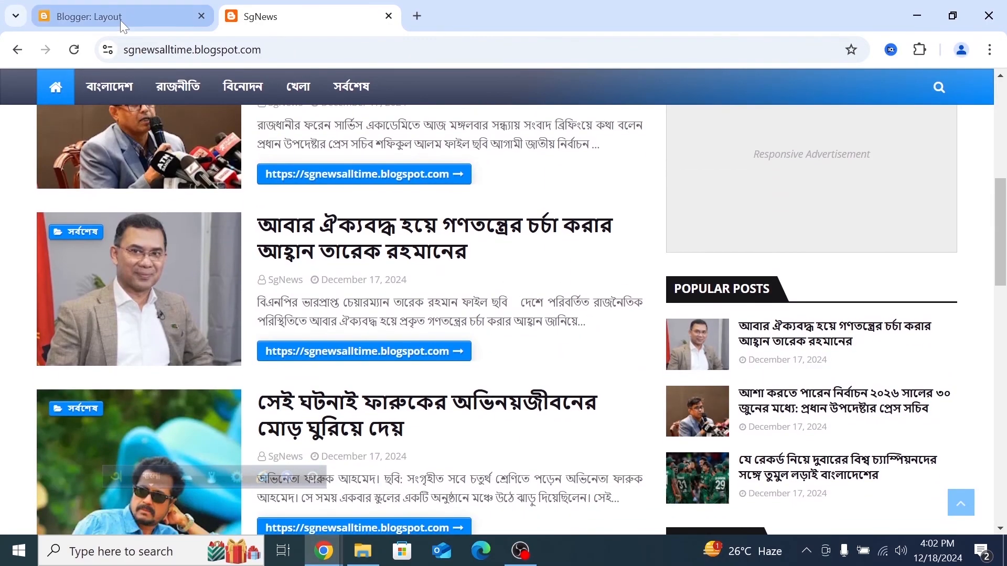
- Open the Popular Posts gadget in Sidebar Right (B) and append "পোপুলার পোষ্ট" to its title
left_click(121, 20)
scroll(417, 340, "down", 4)
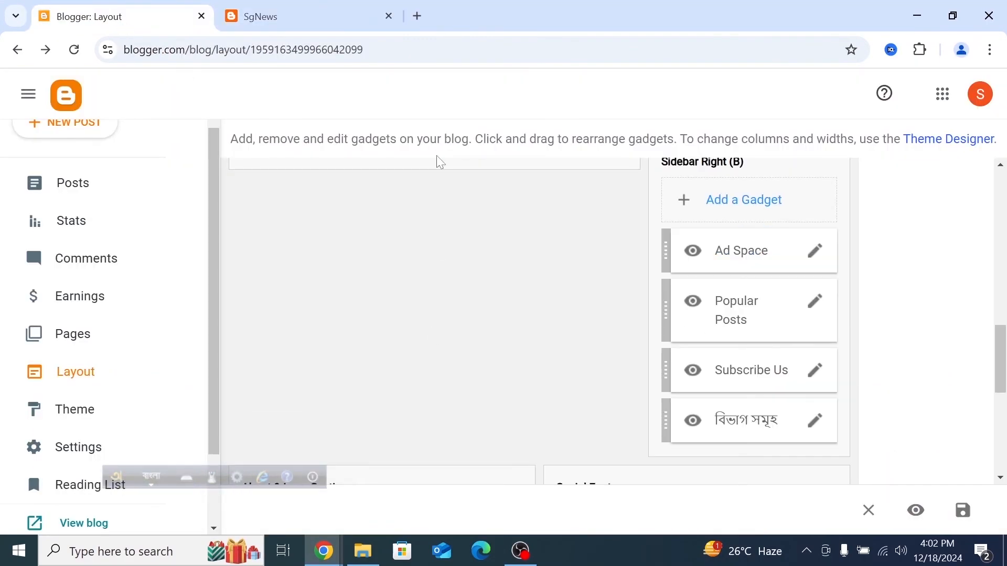
left_click_drag(512, 23, 168, 57)
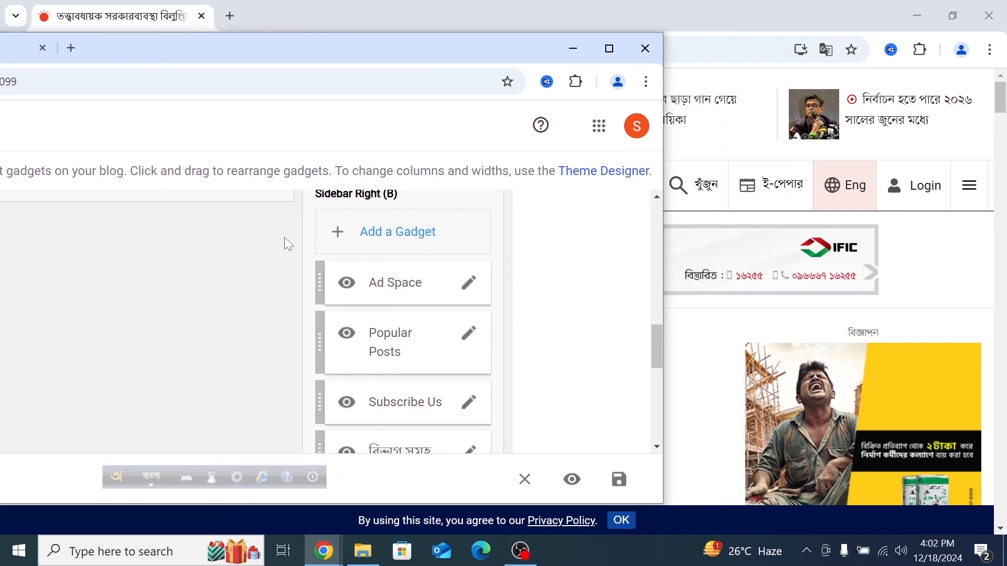
left_click(469, 334)
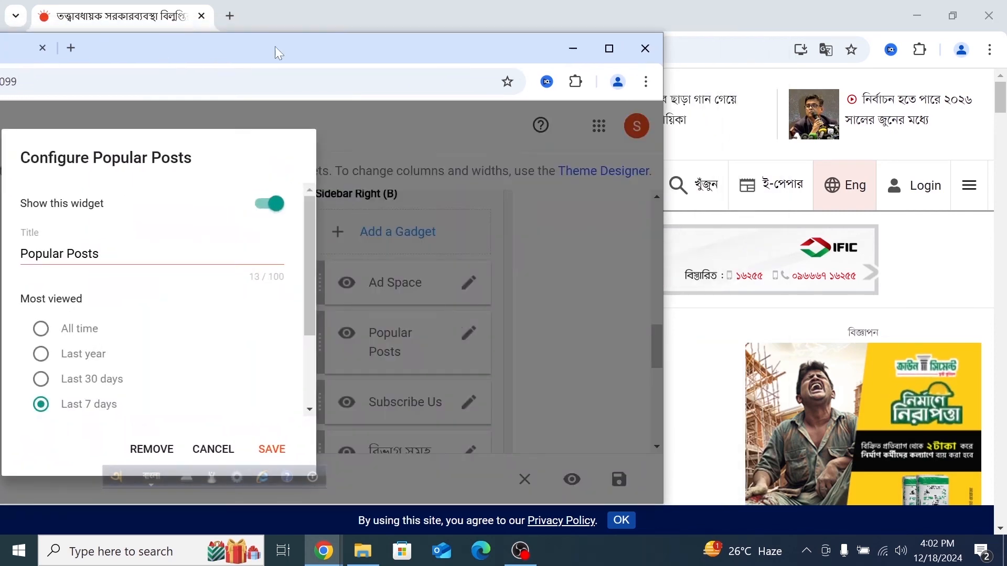
left_click_drag(285, 49, 304, 5)
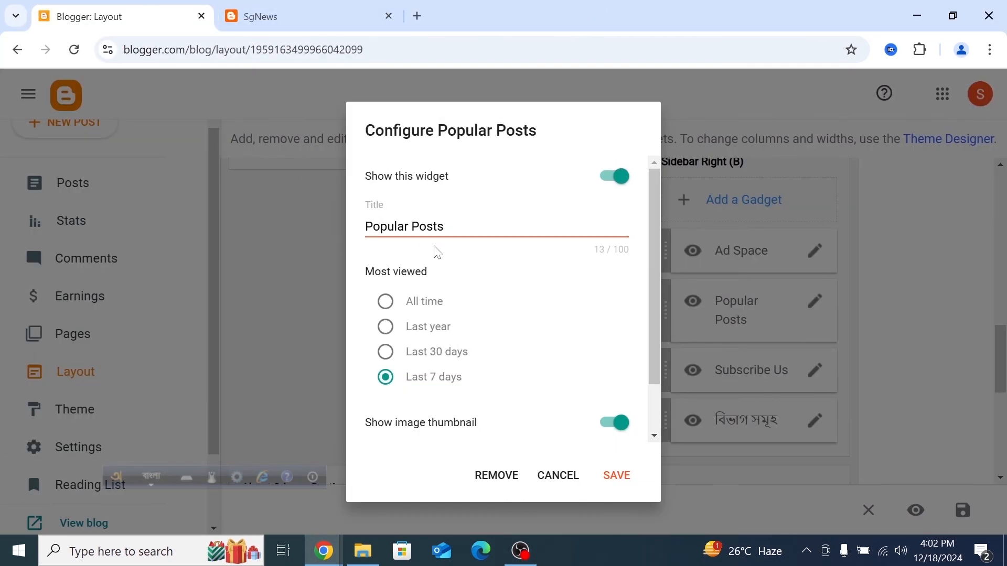
type("pOpular pOs")
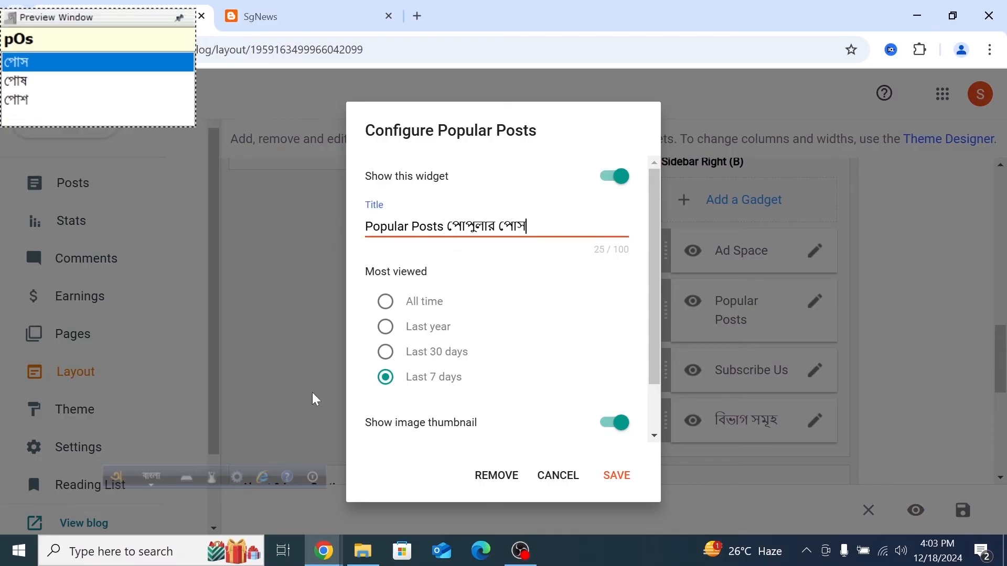
type("T")
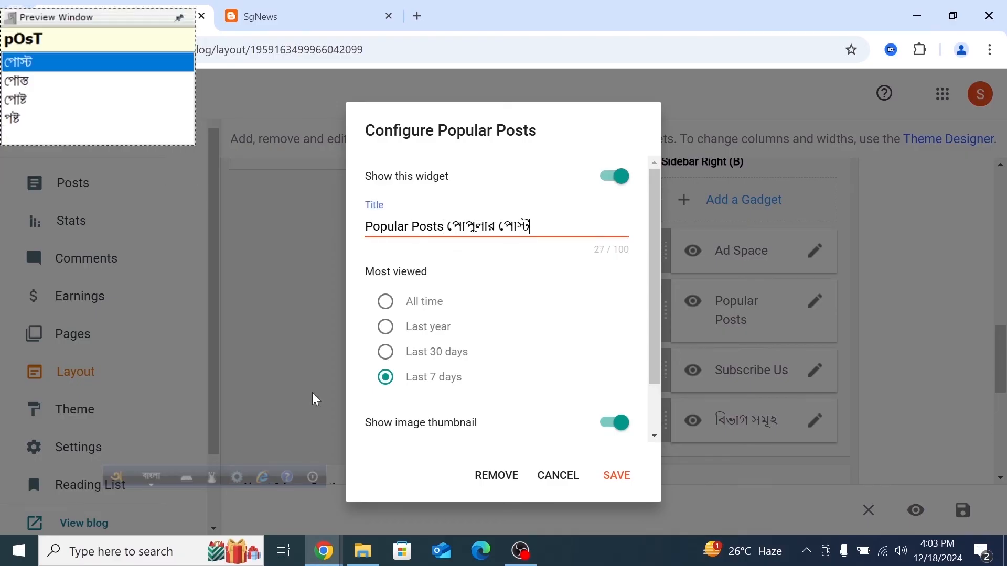
key("Down")
key("Down")
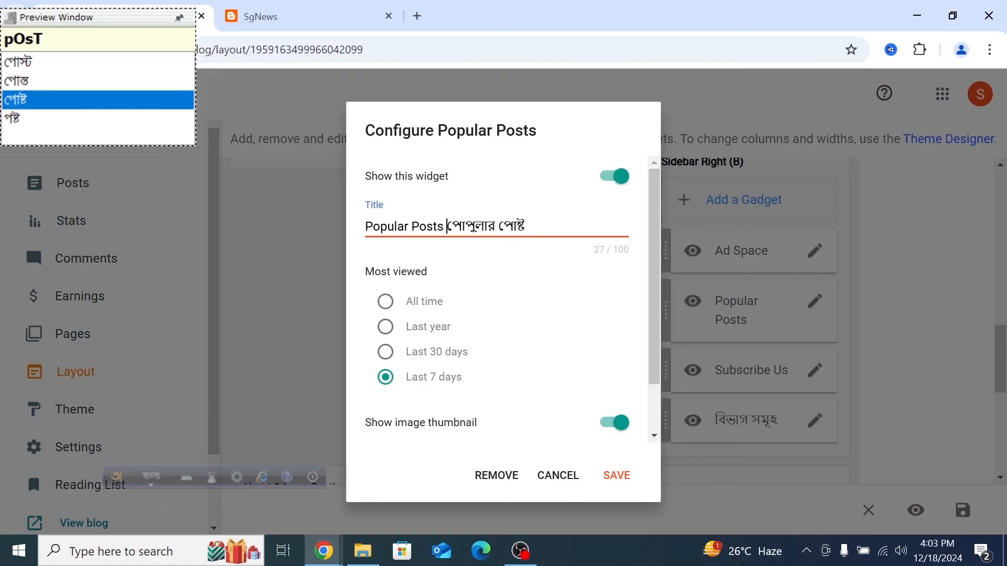
- Remove the English words from the title so only "পোপুলার পোষ্ট" is left, switch the keyboard input to English and save the gadget
left_click_drag(447, 226, 345, 241)
key("BackSpace")
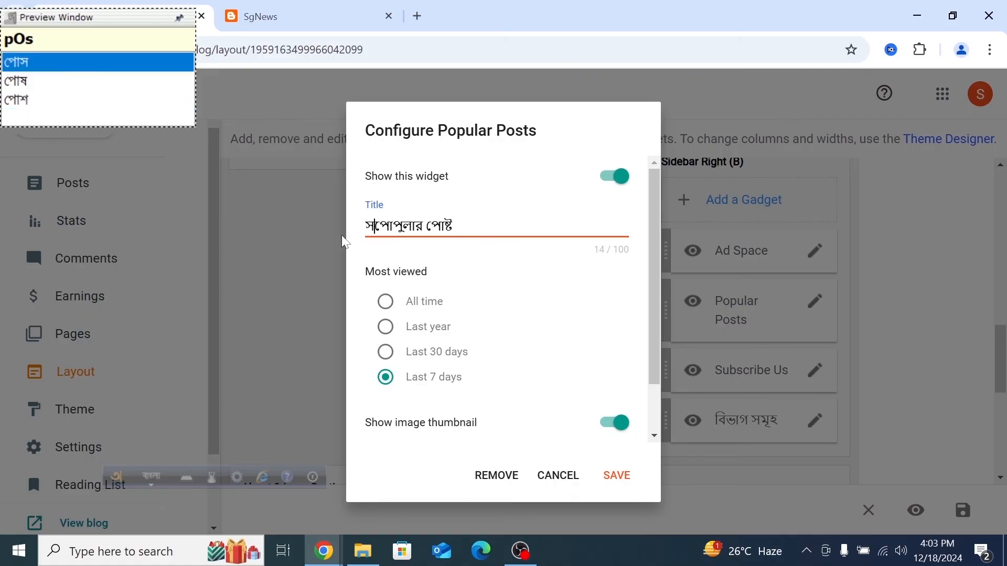
key("BackSpace")
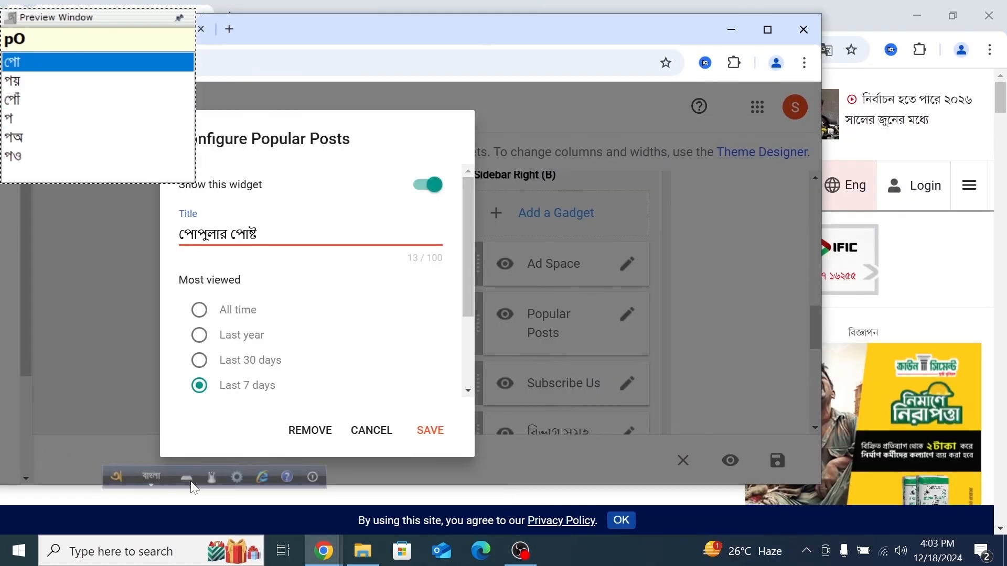
left_click(145, 477)
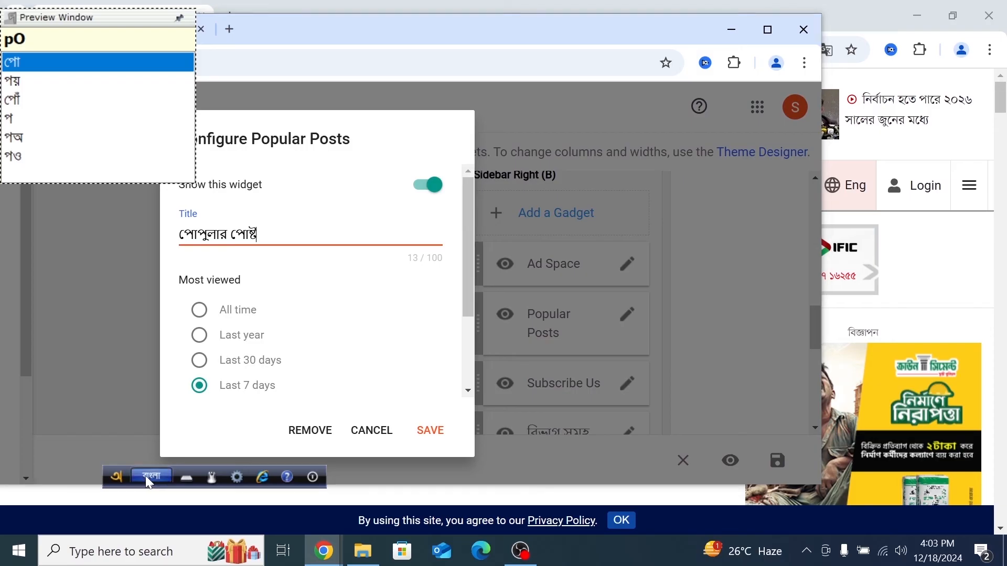
left_click(425, 429)
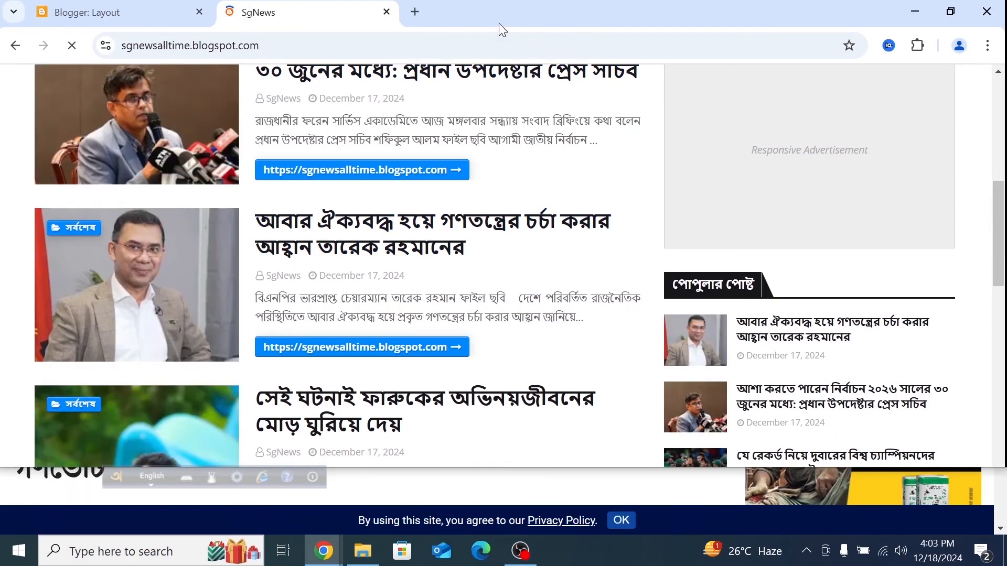
- Examine the remaining sidebar headings, the category list, the footer widgets and the footer credit line on the live blog
double_click(499, 23)
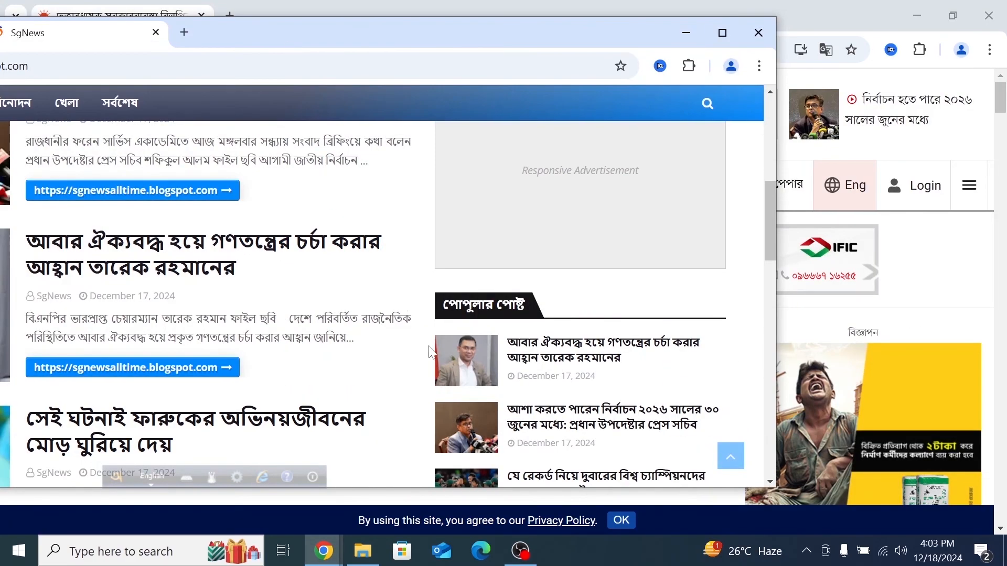
scroll(489, 329, "down", 5)
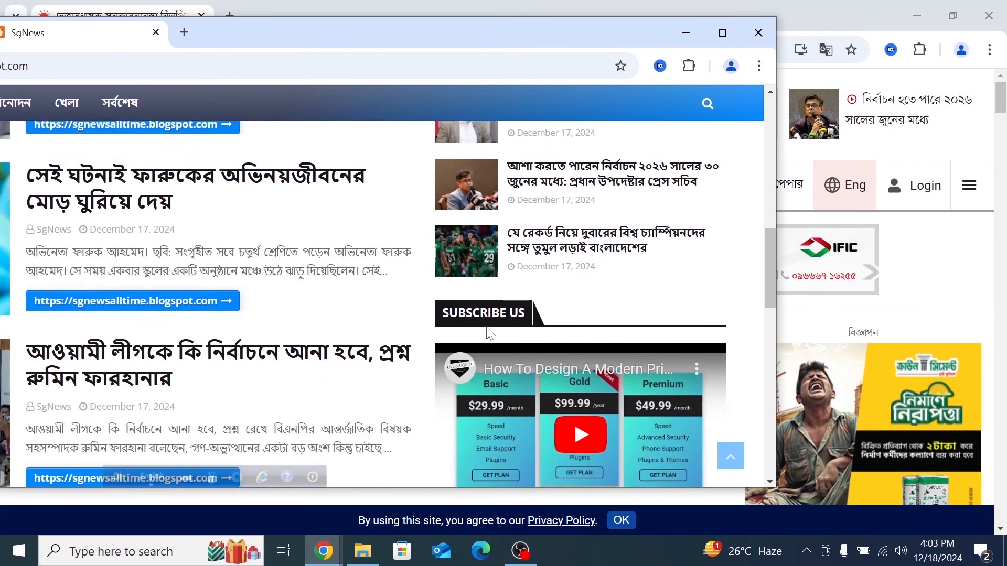
scroll(489, 331, "down", 3)
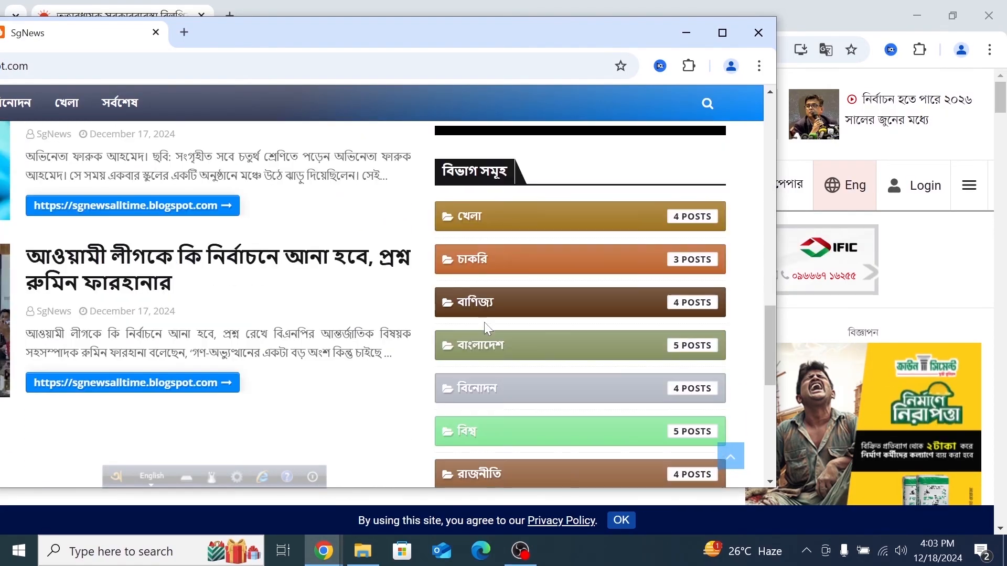
scroll(483, 322, "down", 8)
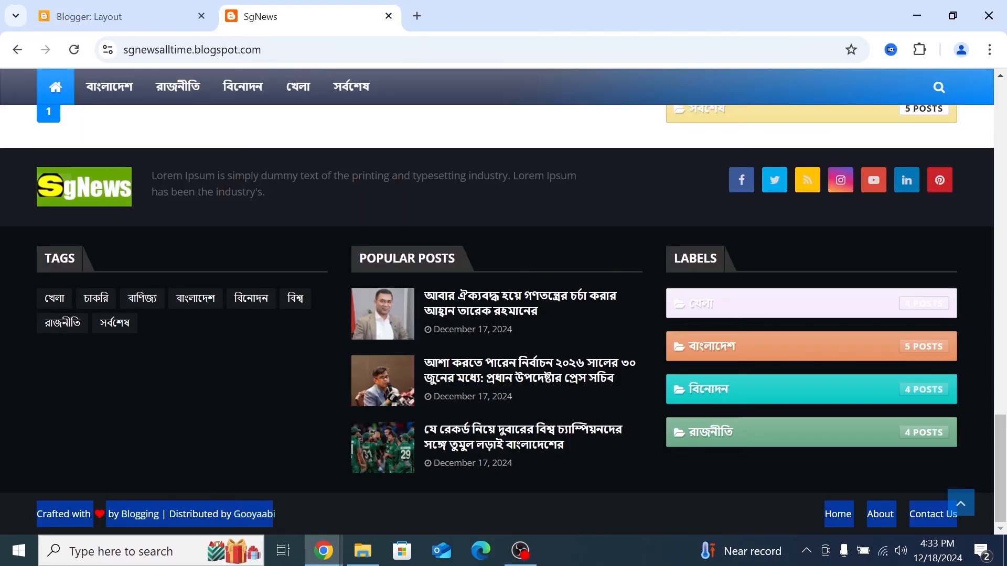
left_click(283, 516)
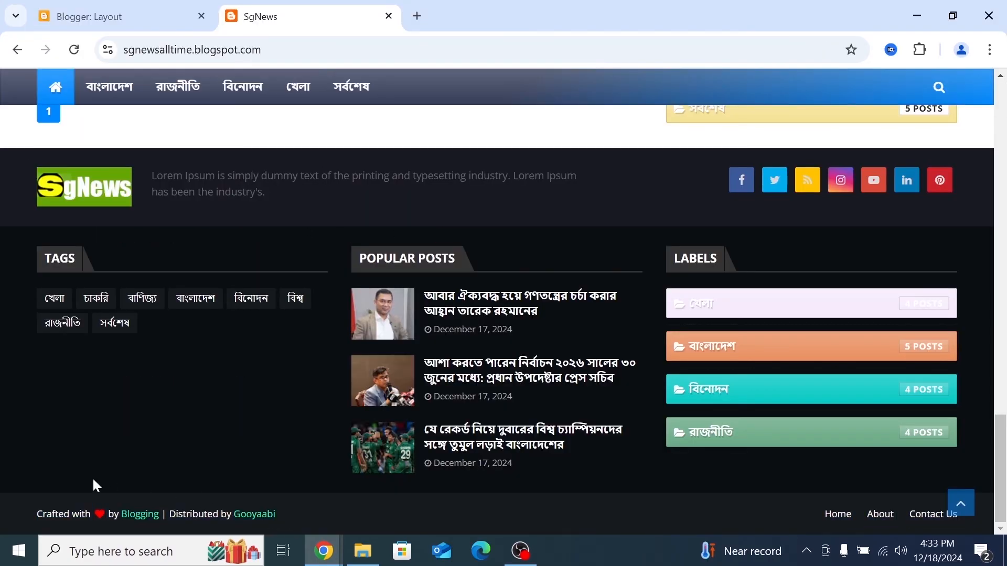
left_click_drag(27, 513, 275, 517)
left_click(278, 515)
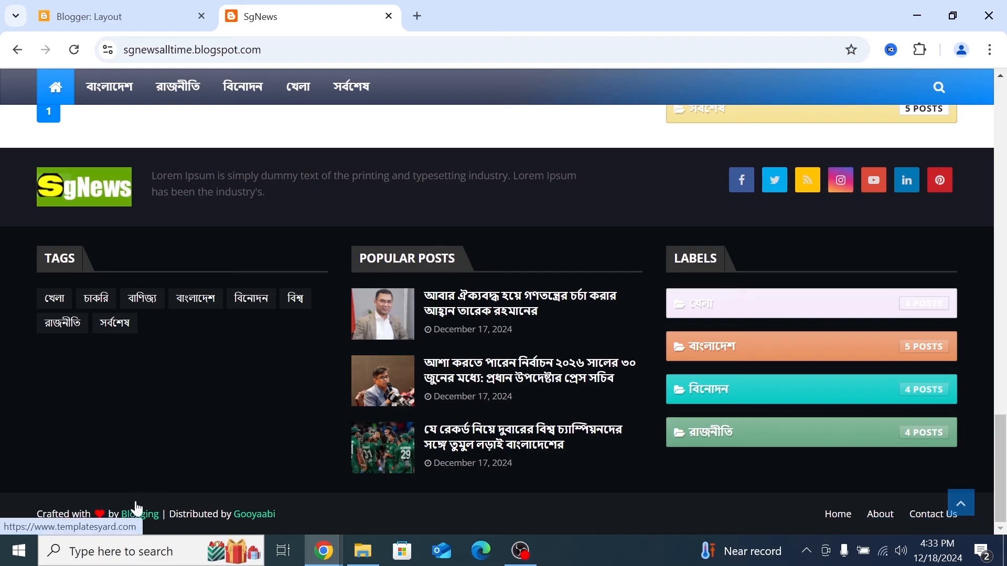
- Inspect the footer credit line's copyright-area element in the developer tools and set its font-size to 0px
right_click(111, 504)
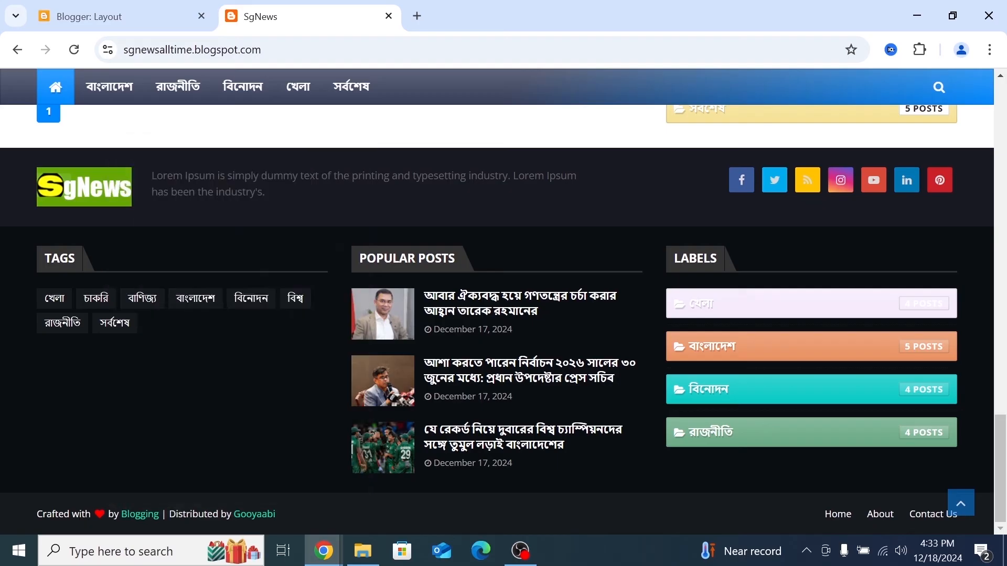
right_click(79, 511)
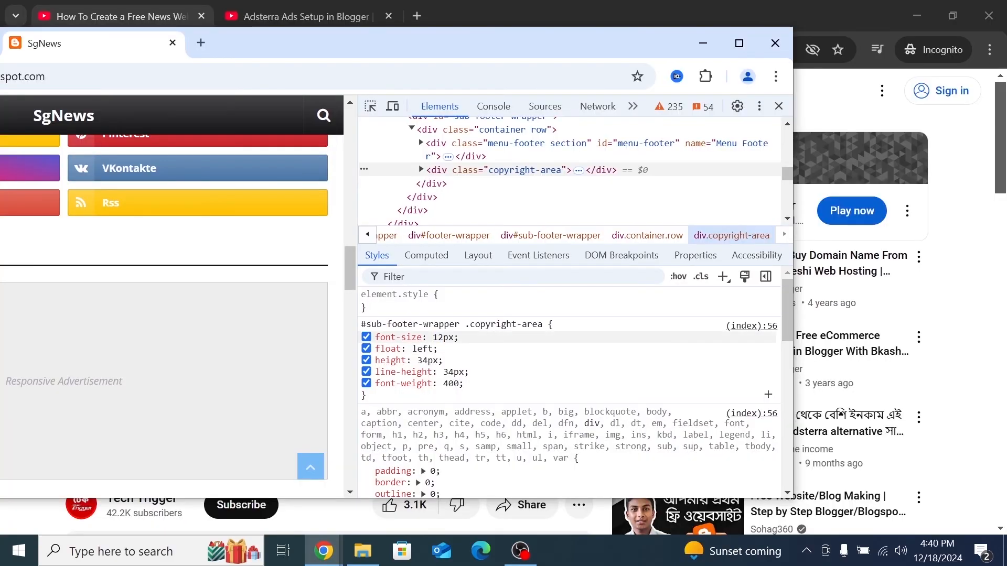
left_click(443, 338)
left_click(444, 337)
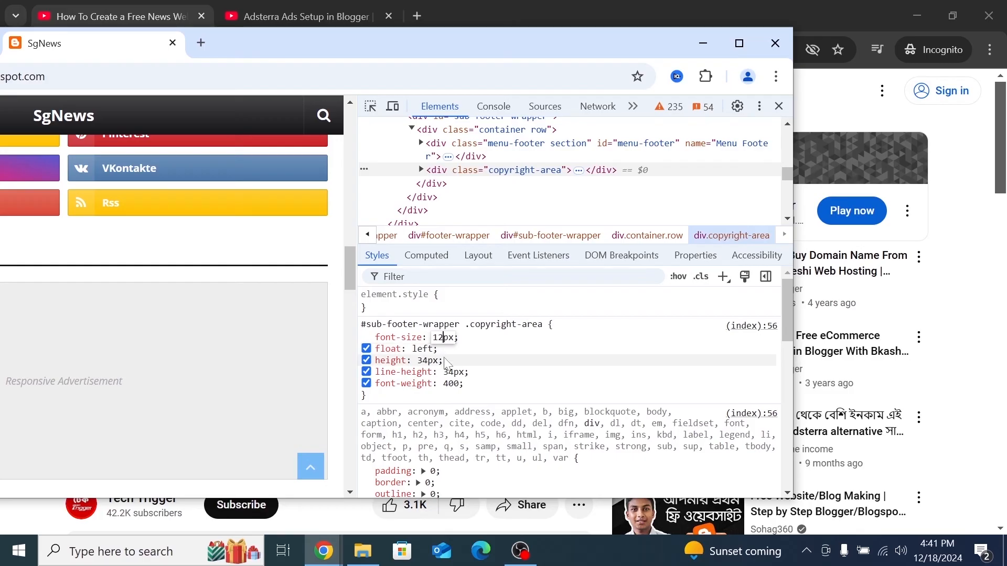
key("BackSpace")
key("BackSpace")
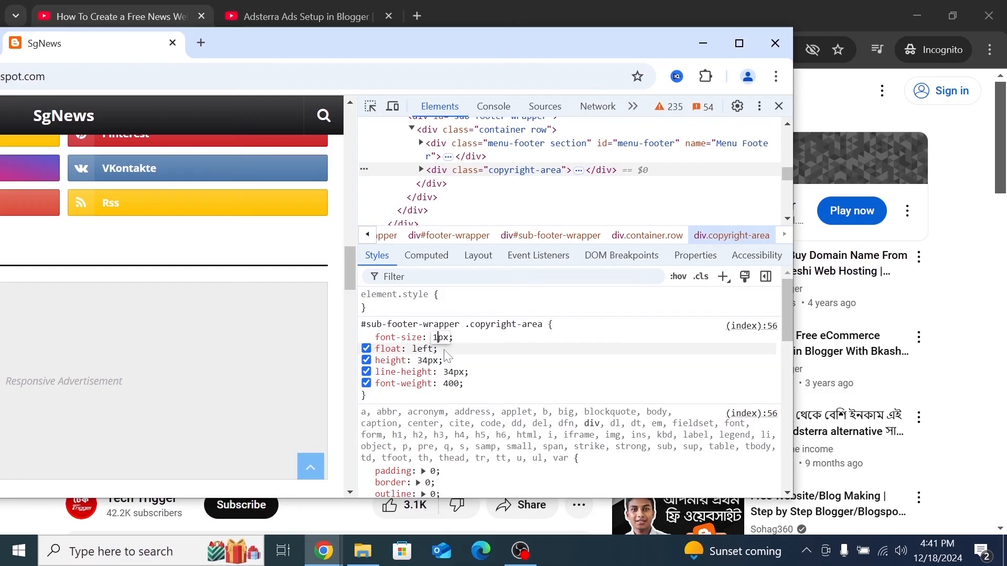
type("0")
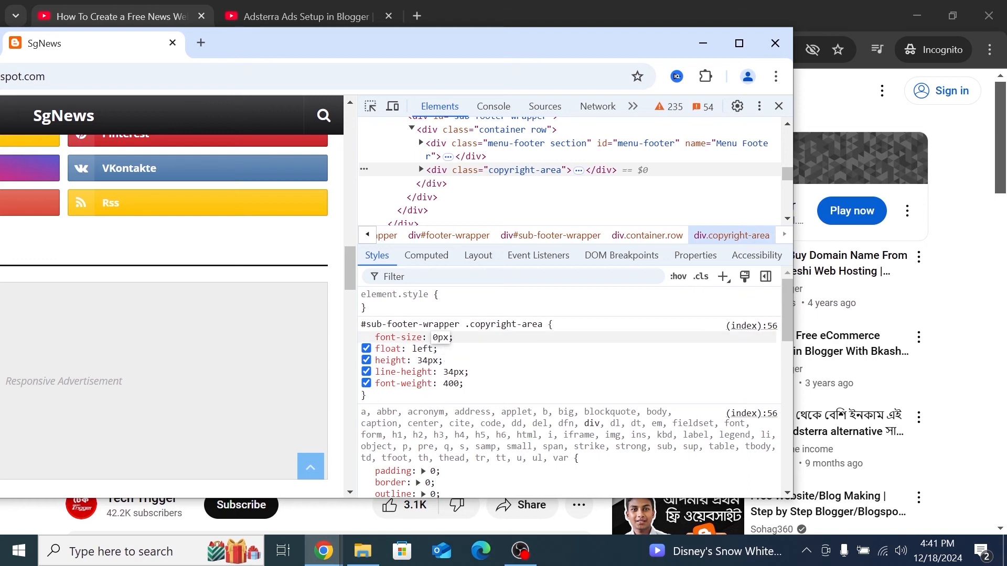
key("Return")
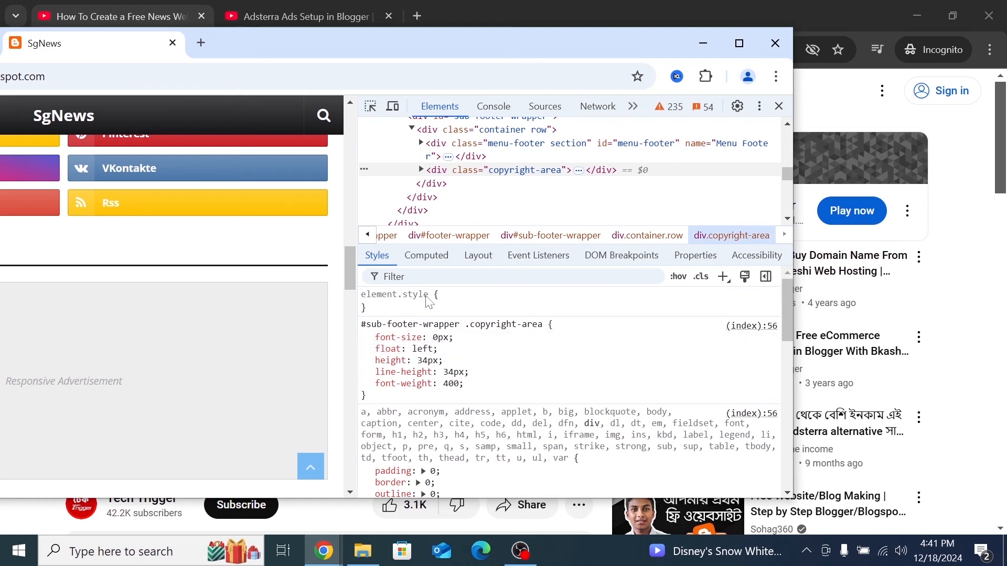
- Copy the selector "#sub-footer-wrapper .copyright-area" from the inspected element's style rule
left_click_drag(350, 48, 367, 2)
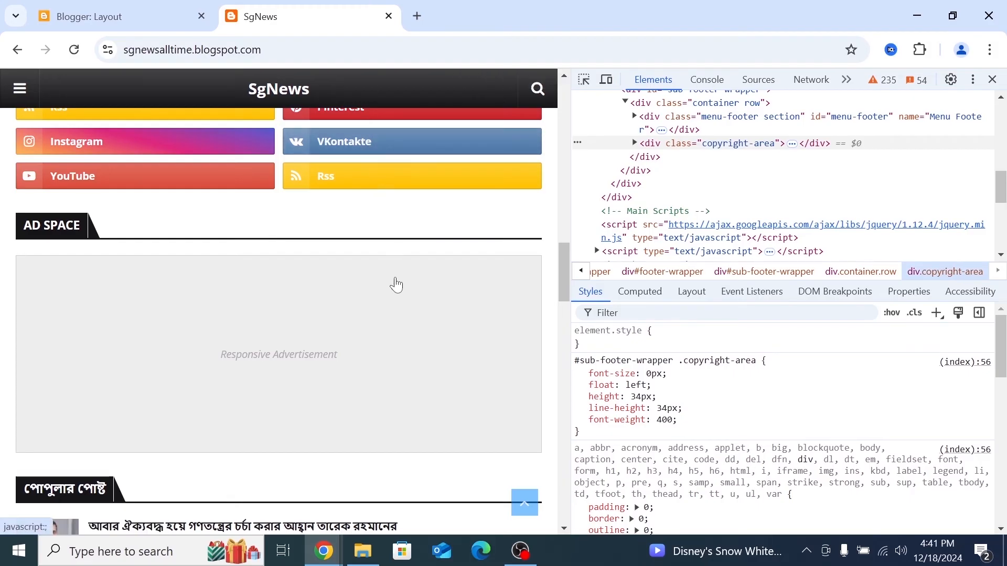
left_click_drag(503, 9, 273, 24)
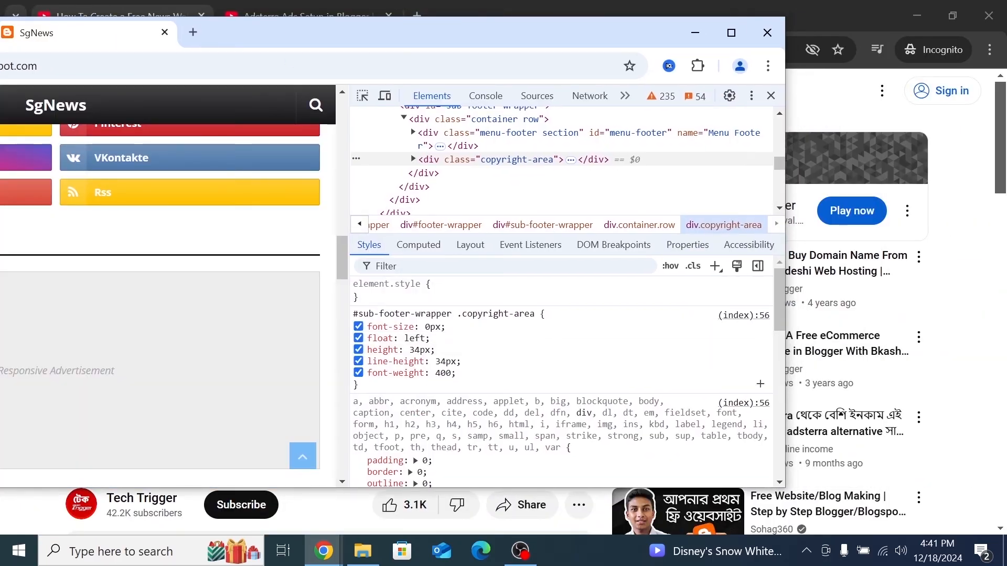
left_click(472, 314)
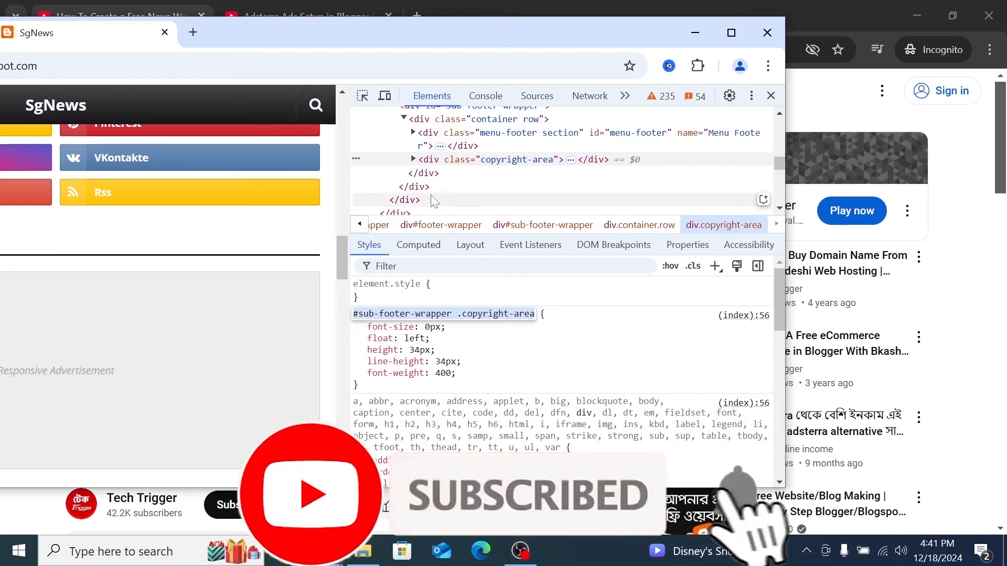
double_click(341, 40)
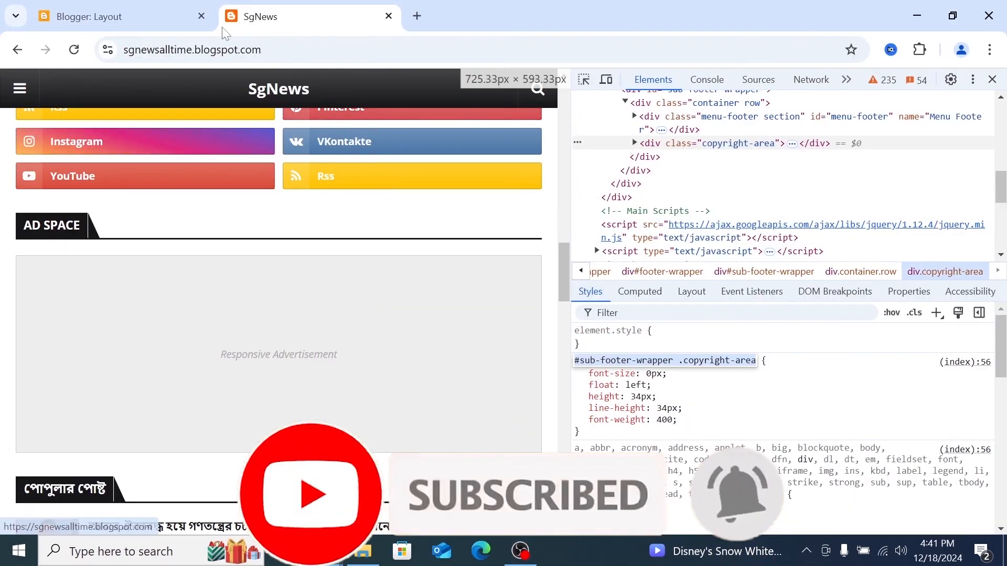
- Return to the Blogger dashboard and open the HTML code of the blog's theme for editing
left_click(125, 11)
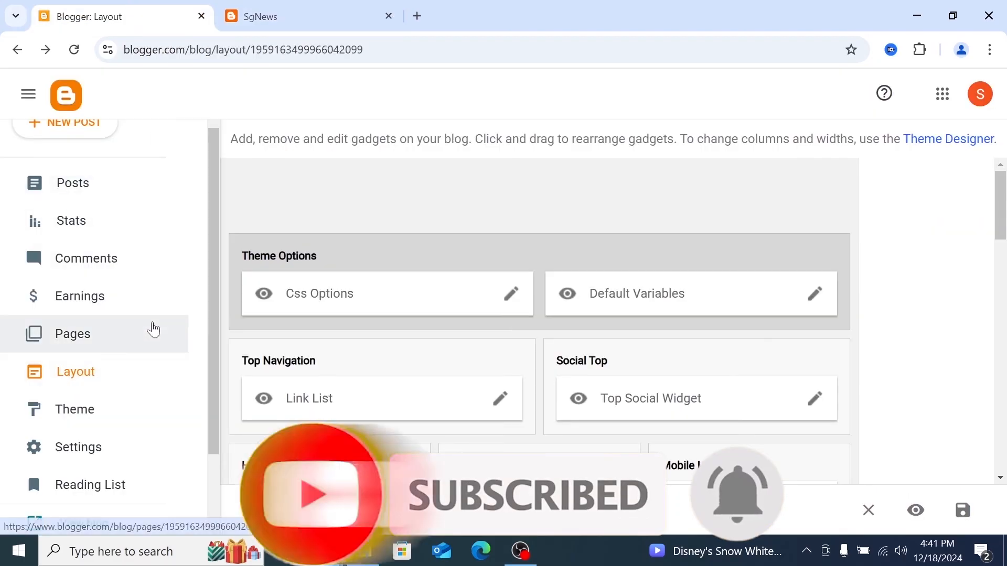
left_click(83, 418)
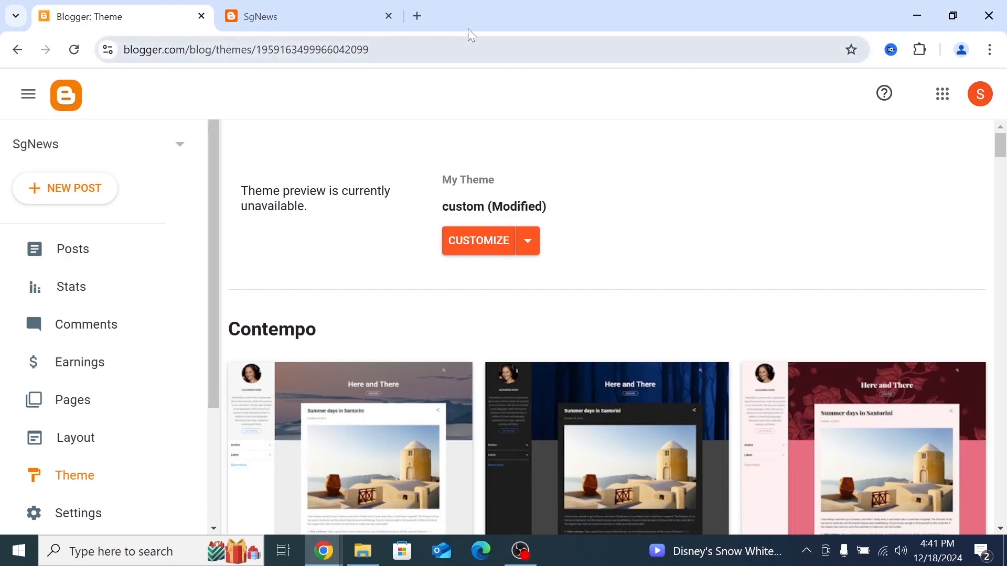
left_click_drag(488, 16, 368, 29)
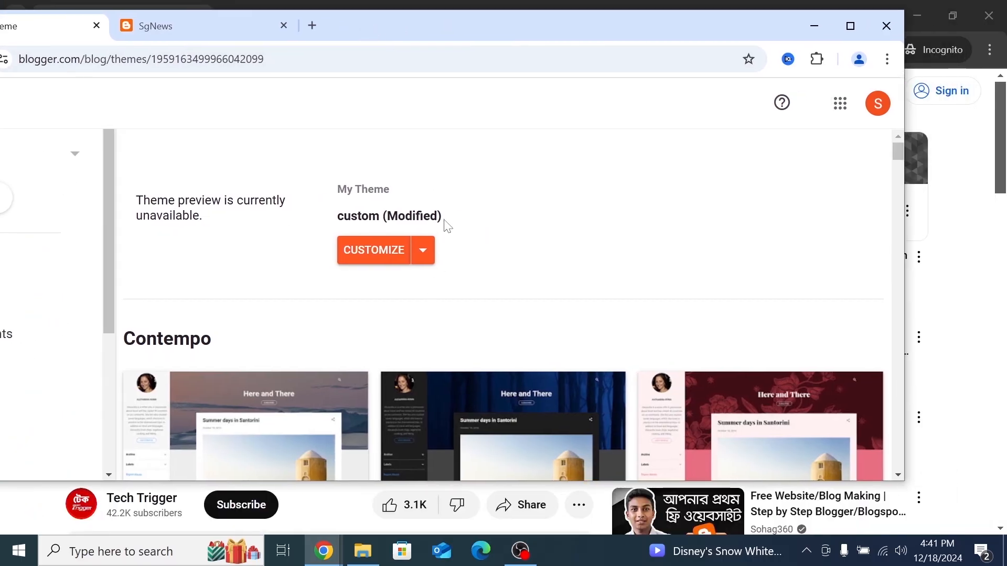
left_click(422, 254)
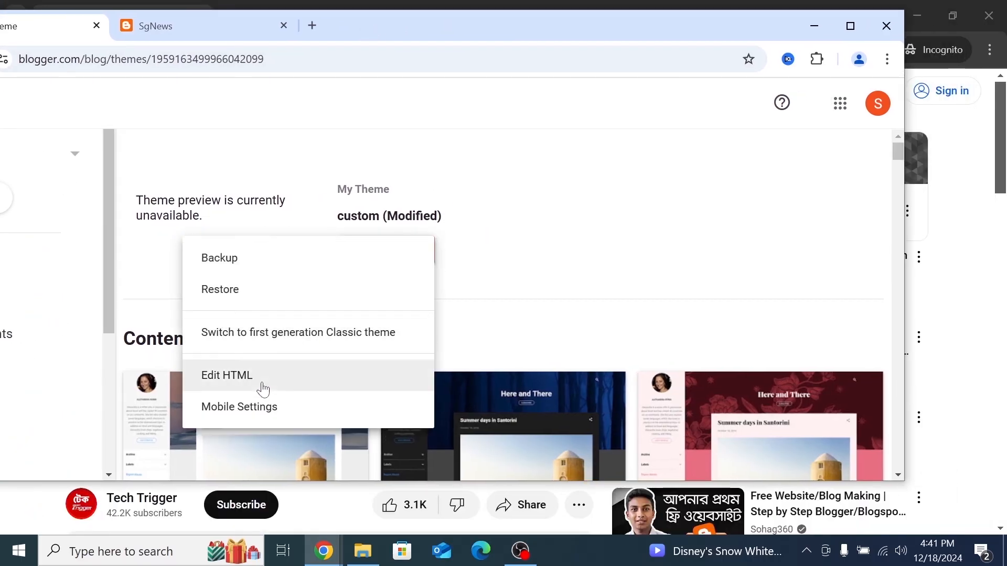
left_click(290, 376)
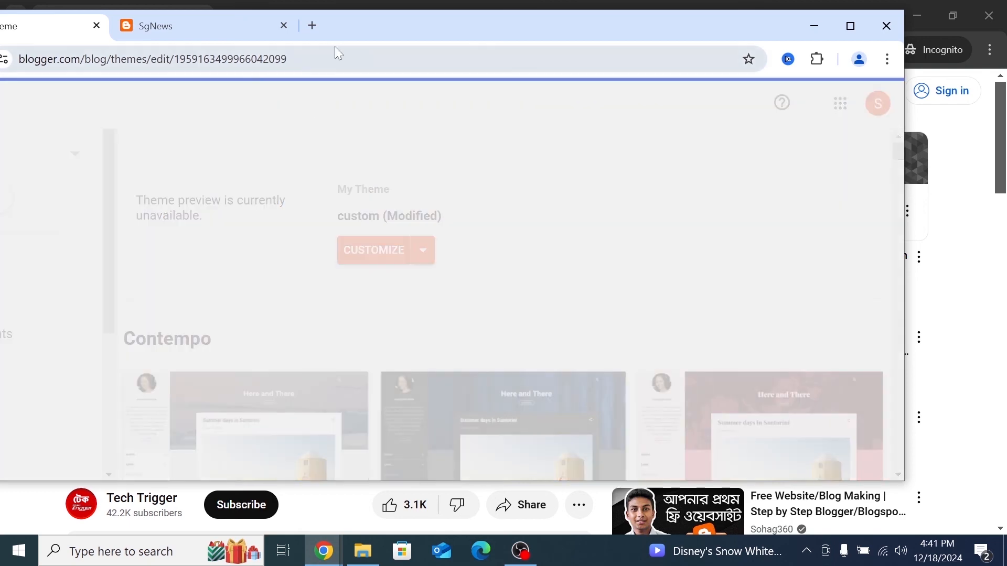
double_click(346, 31)
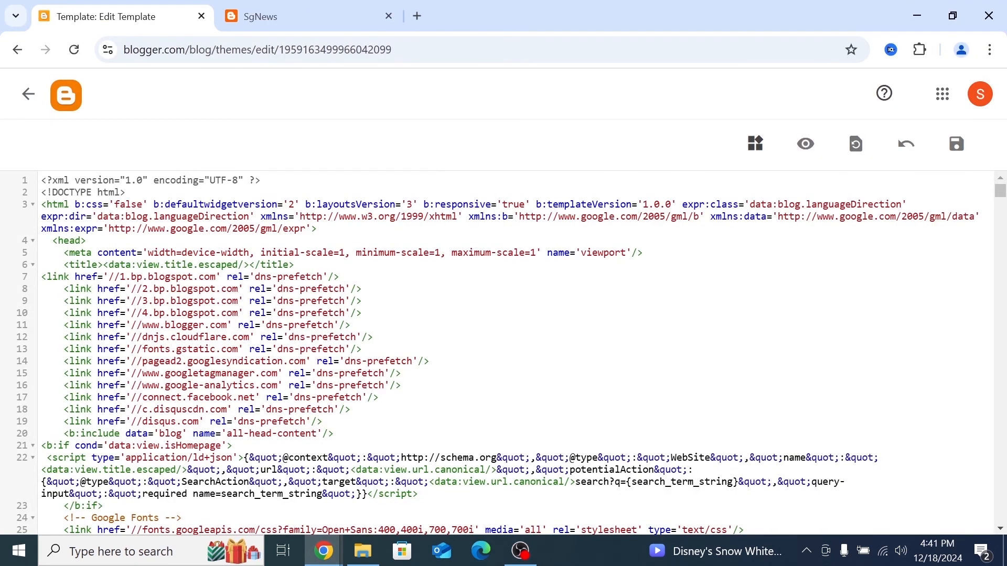
- Search the theme code for the rule "#sub-footer-wrapper .copyright-area"
key("ctrl+f")
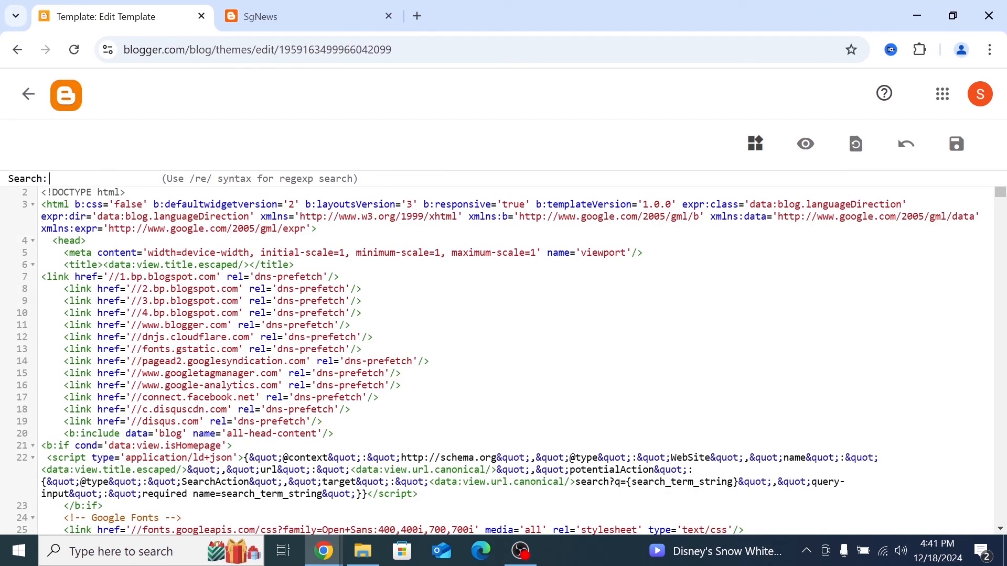
type("er .copyright-area")
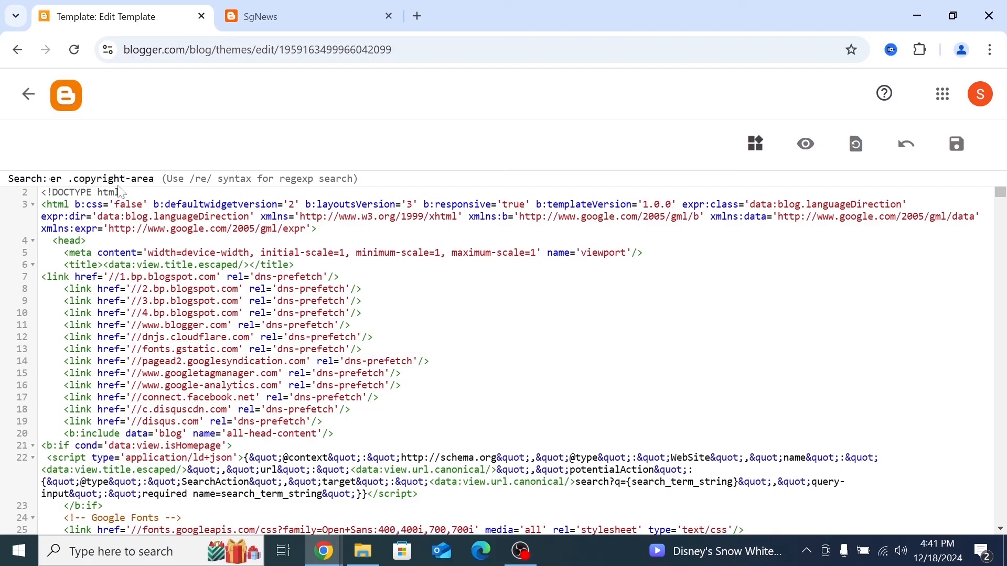
key("Return")
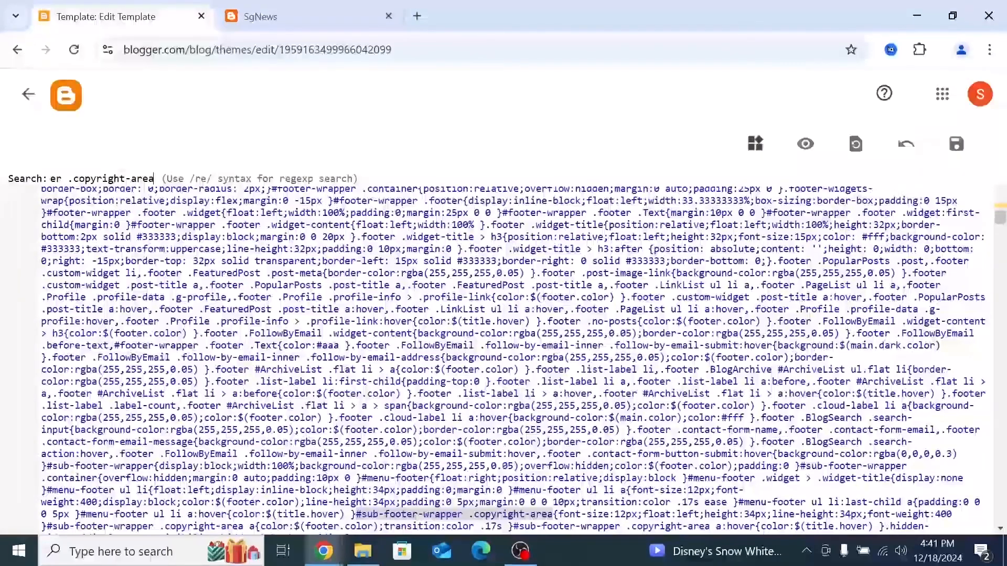
scroll(514, 362, "down", 3)
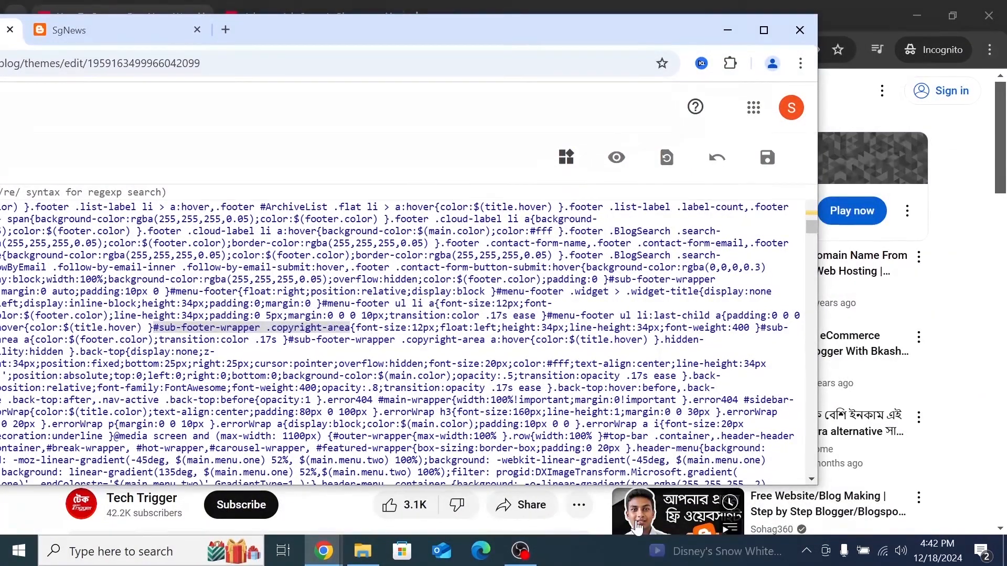
- Outline the copyright-area rule's font-size declaration with a red rectangle in a screen capture and discard the capture
left_click(806, 551)
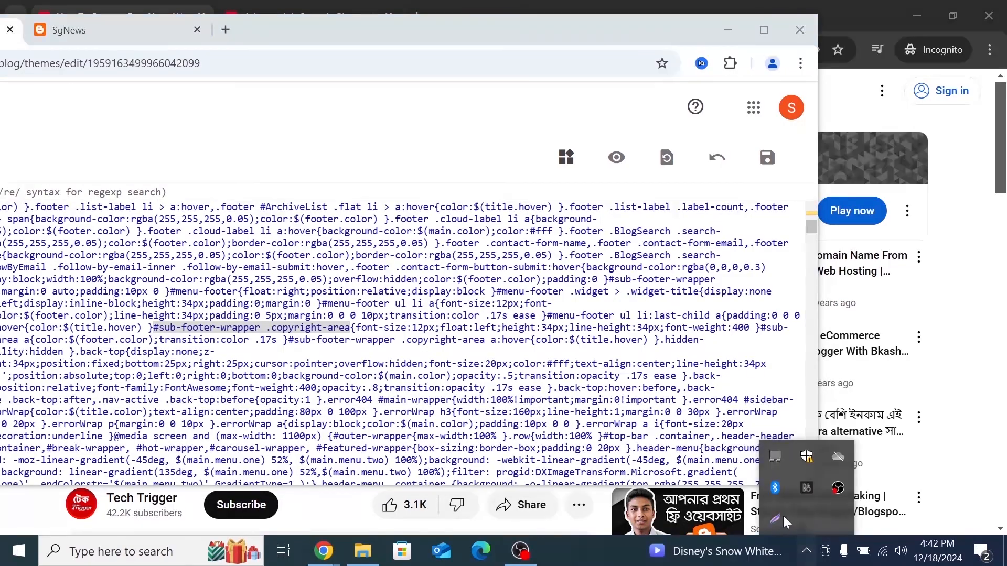
left_click(774, 519)
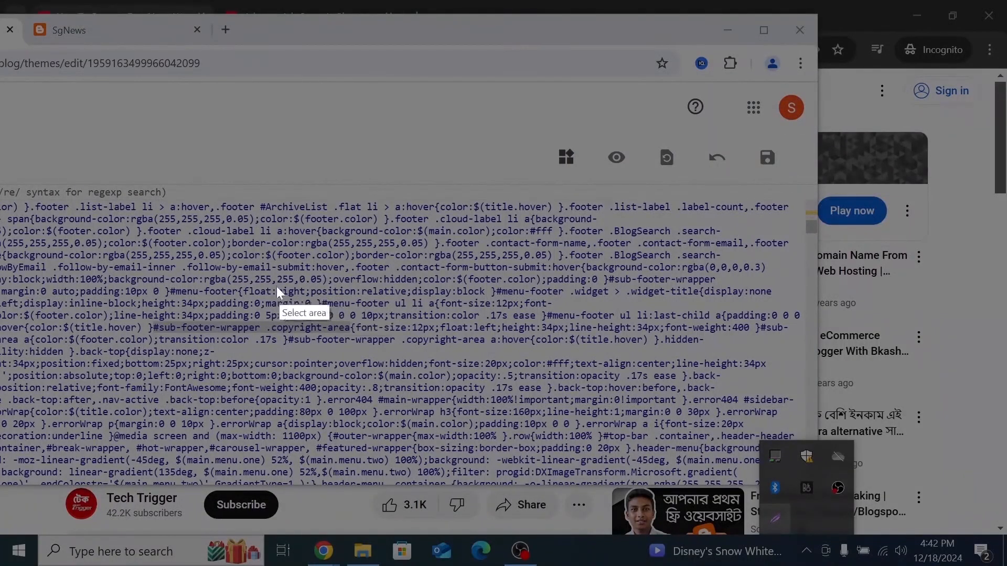
left_click_drag(257, 277, 476, 386)
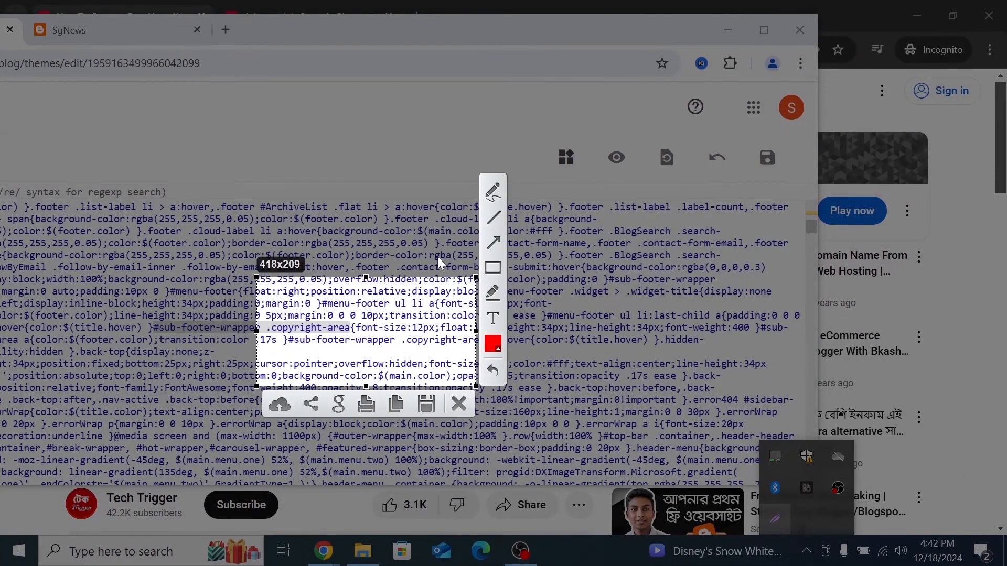
left_click(493, 268)
left_click_drag(377, 319, 450, 344)
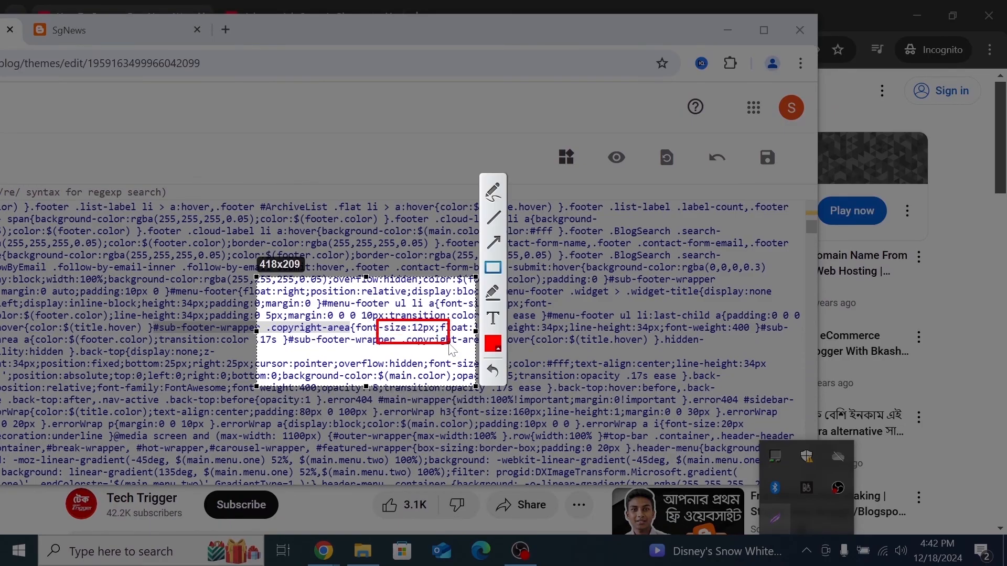
right_click(422, 328)
left_click(446, 427)
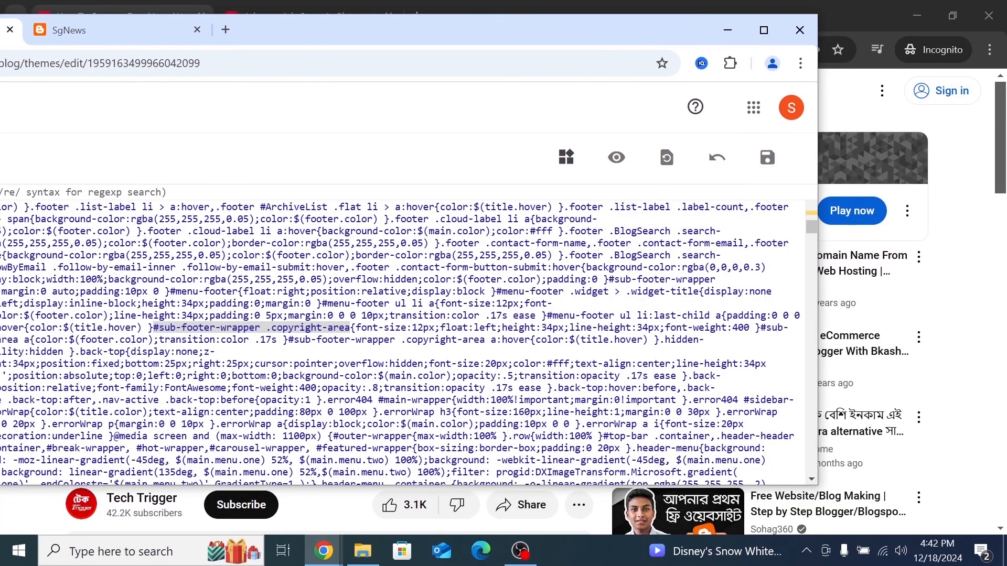
- Set the font-size in the #sub-footer-wrapper .copyright-area rule of the theme code to 0px
left_click(424, 328)
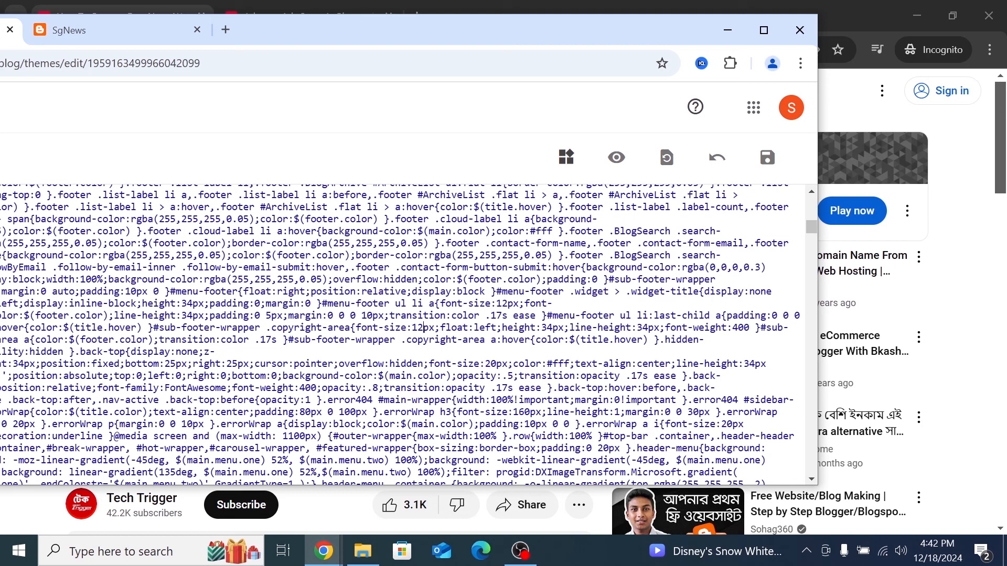
key("BackSpace")
key("BackSpace")
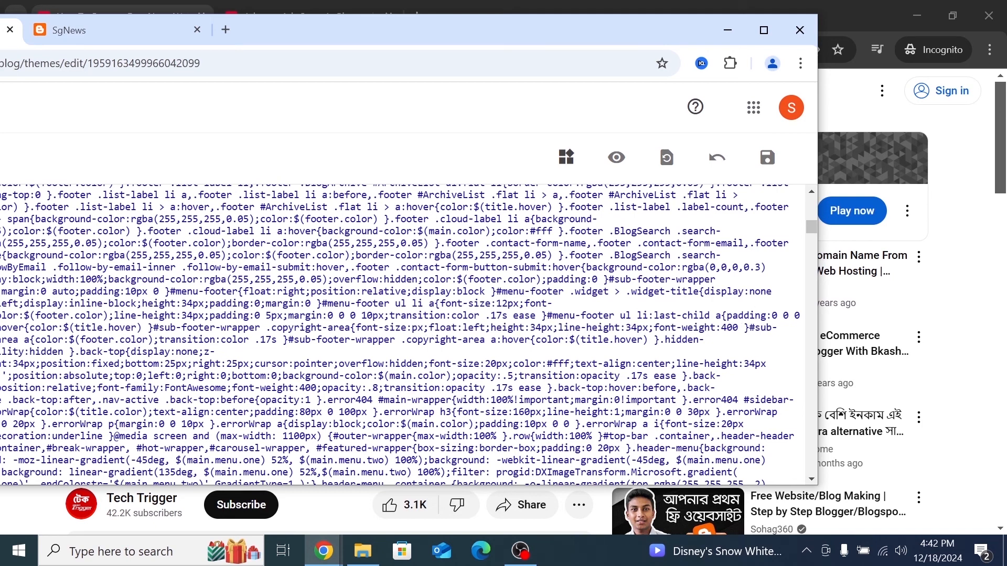
type("0")
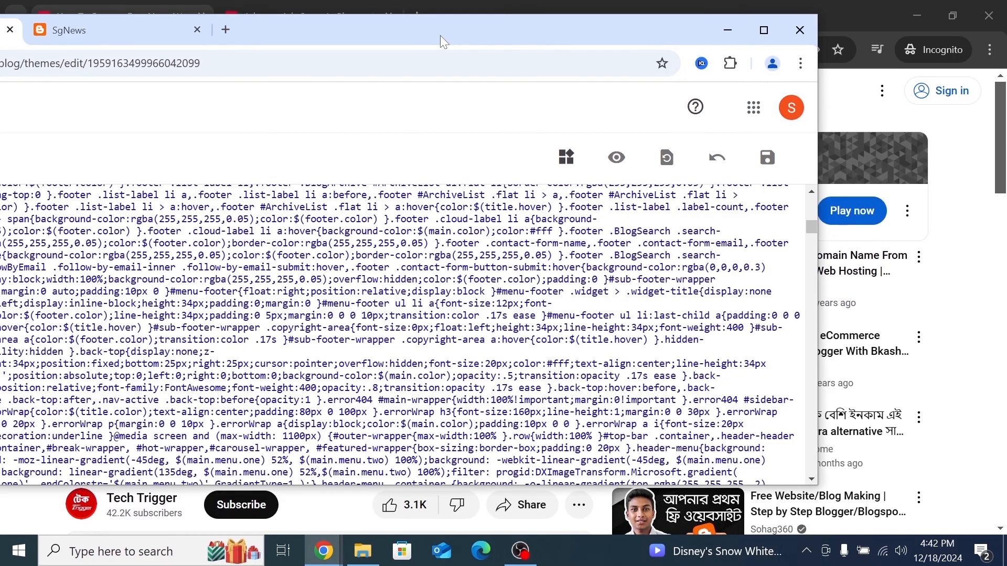
left_click_drag(440, 36, 241, 67)
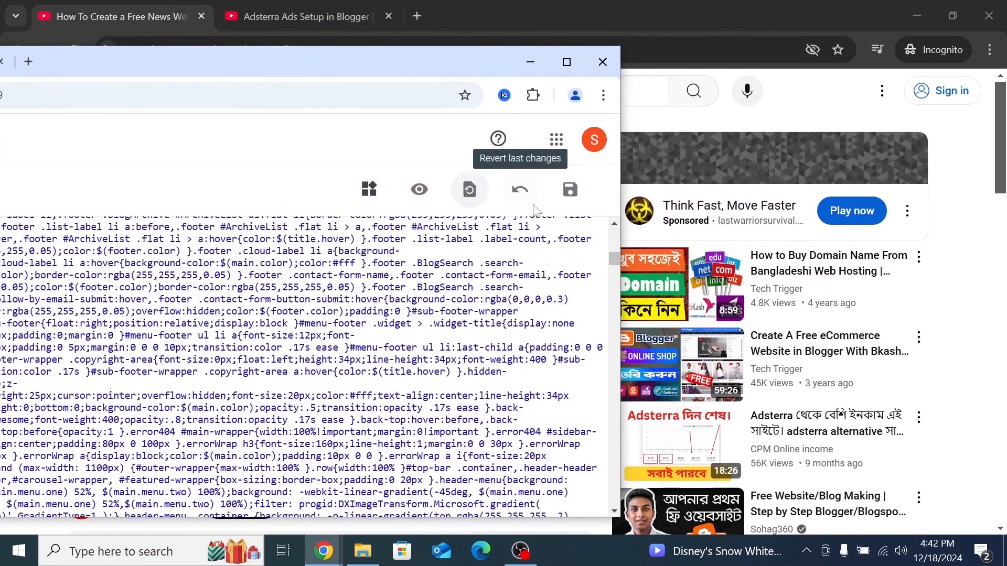
- Save the edited theme code and load the SgNews site's home page again
left_click(565, 202)
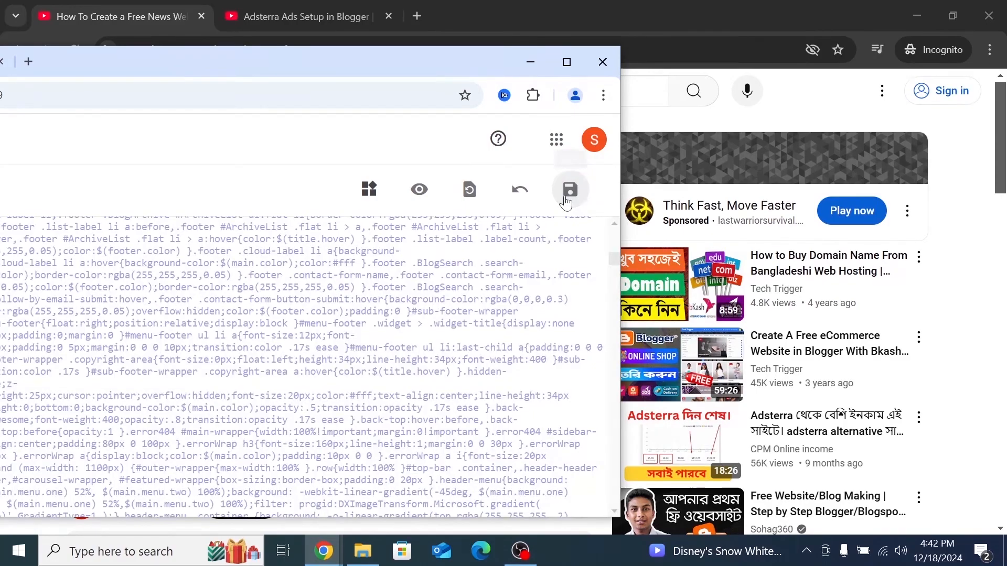
left_click_drag(391, 67, 389, 7)
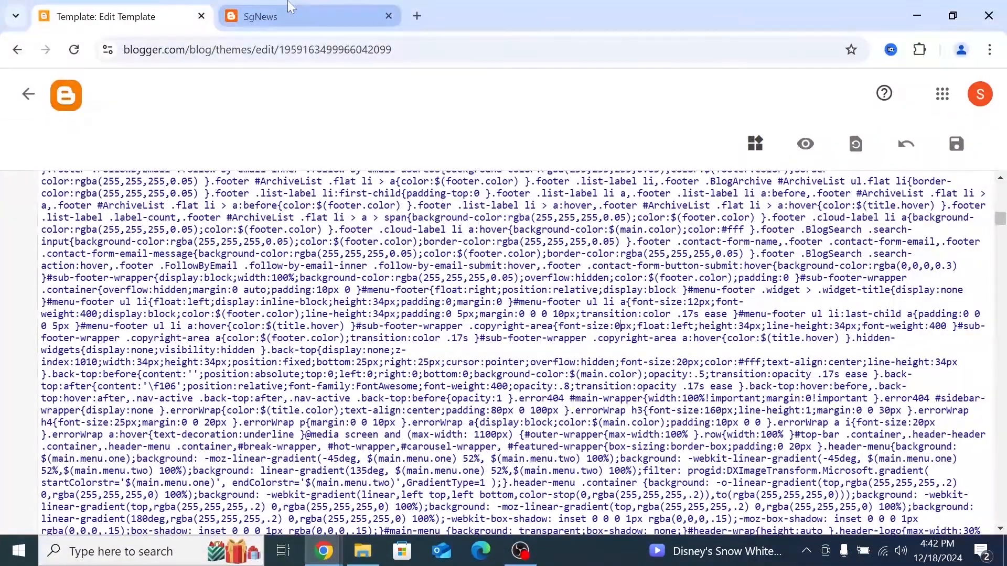
left_click(294, 16)
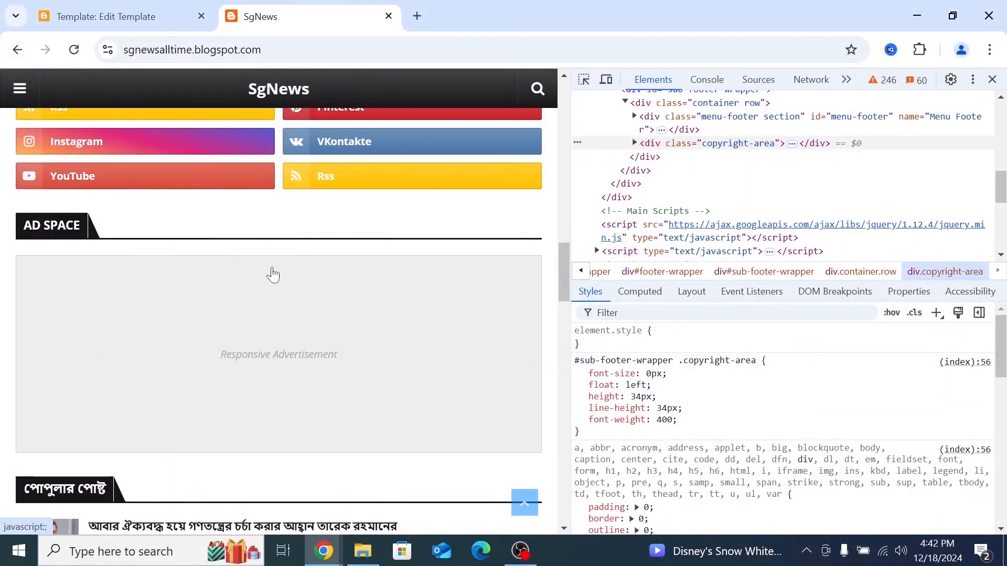
scroll(286, 245, "up", 1)
scroll(286, 246, "up", 1)
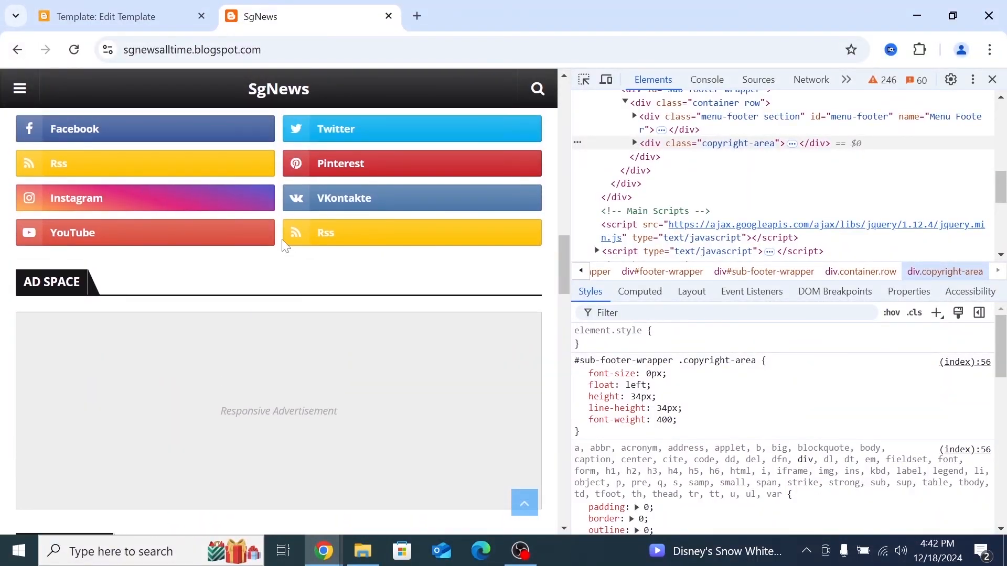
left_click(19, 90)
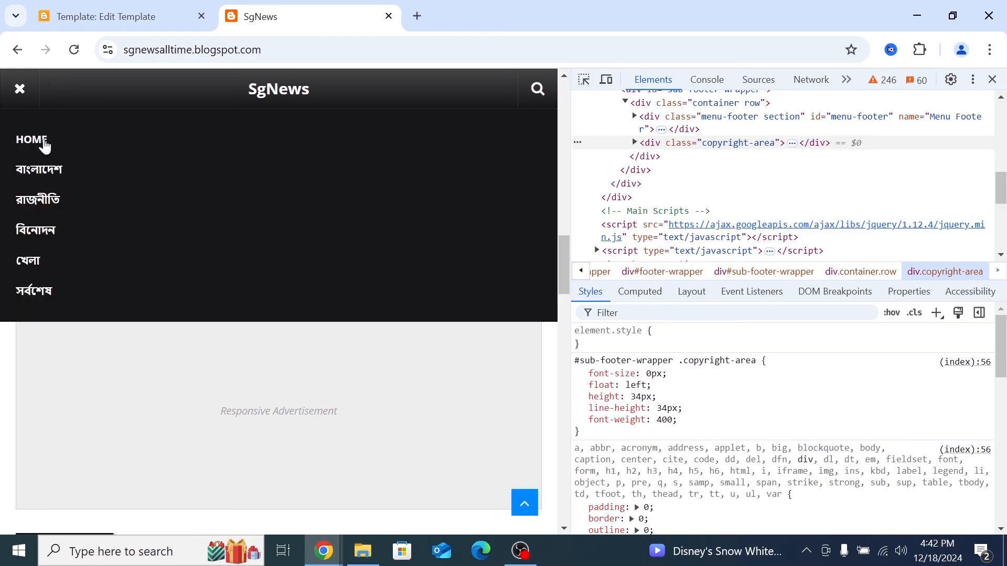
left_click(36, 139)
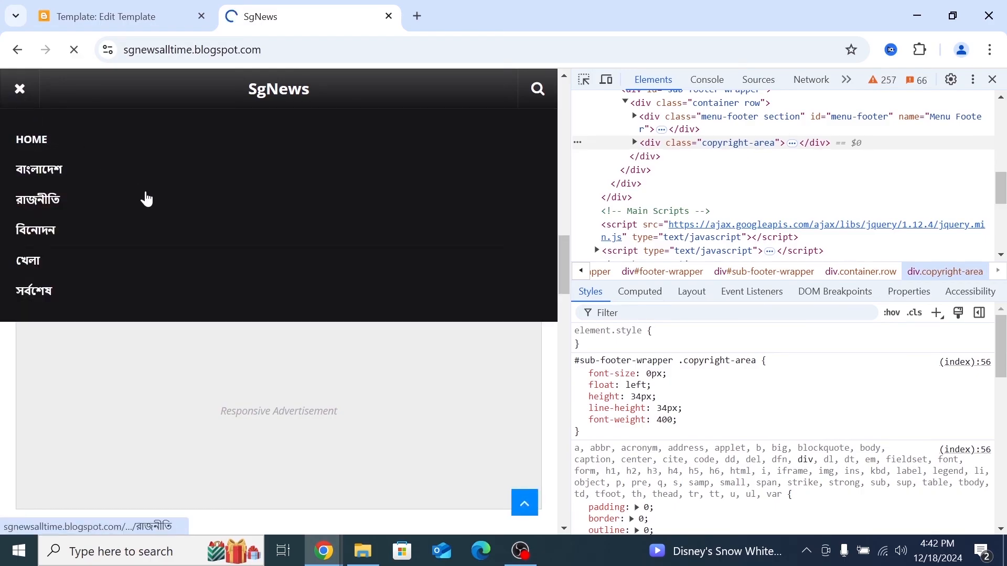
- Check the site's footer for the credit line and close the developer tools, with the browser window maximised
scroll(252, 336, "down", 10)
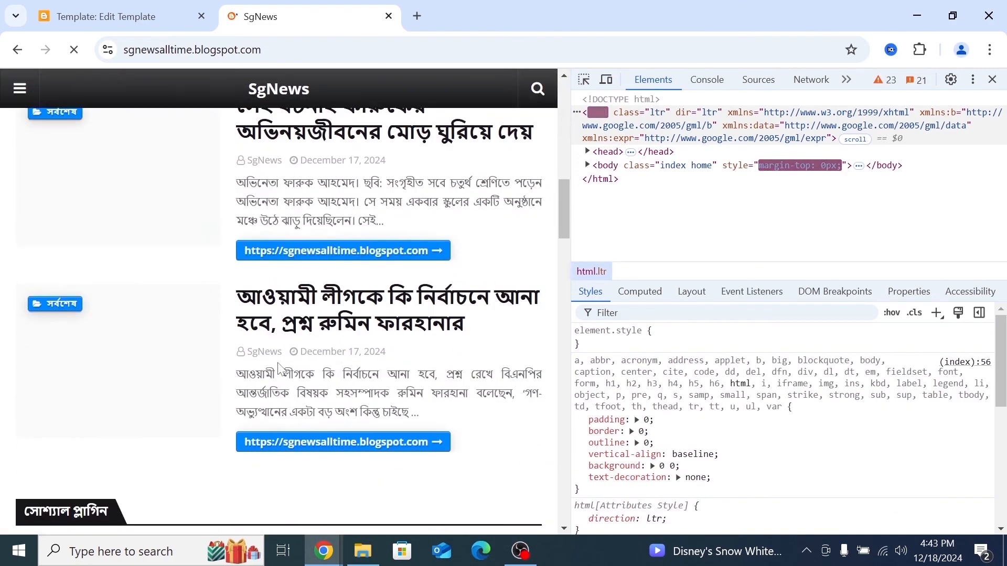
scroll(279, 370, "down", 12)
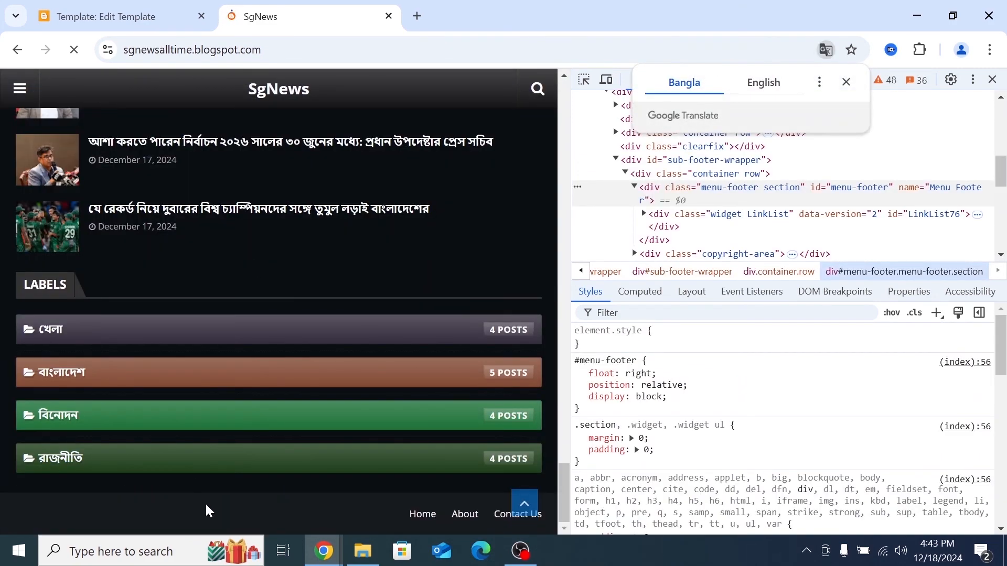
left_click_drag(496, 20, 196, 63)
left_click_drag(322, 62, 153, 76)
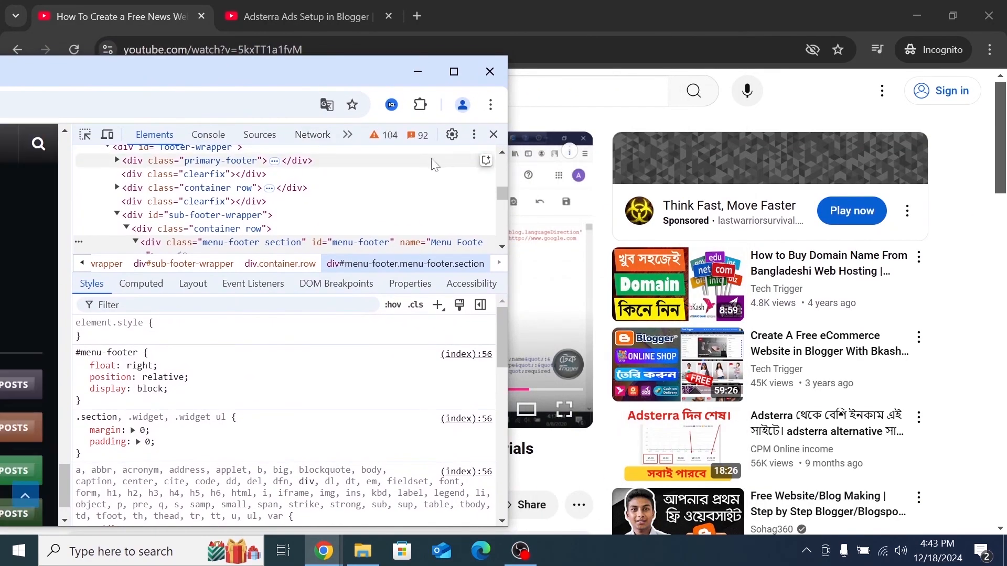
left_click(493, 135)
left_click(454, 72)
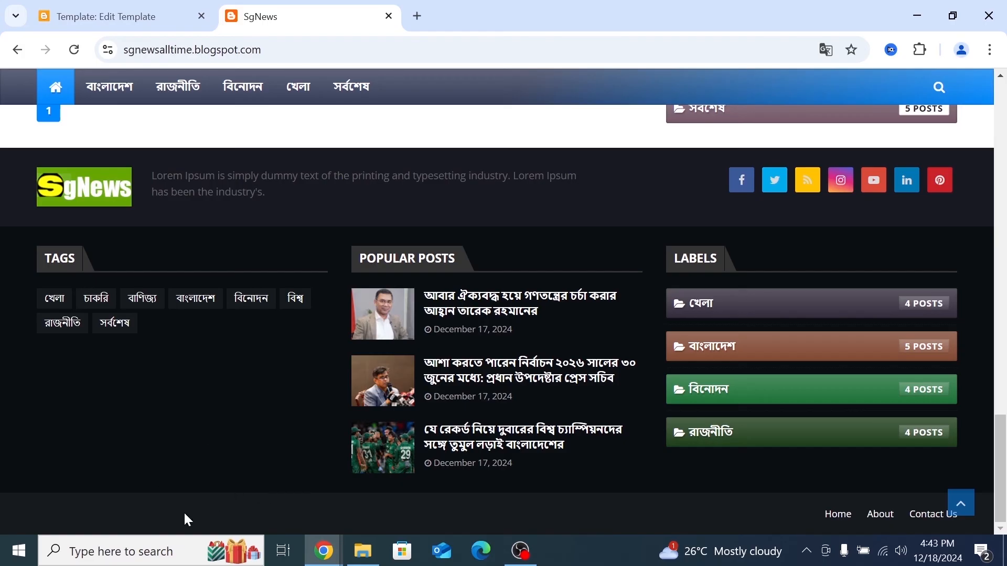
- Return to the theme code and search it for "copyright-area" to find the footer credit div
left_click(134, 14)
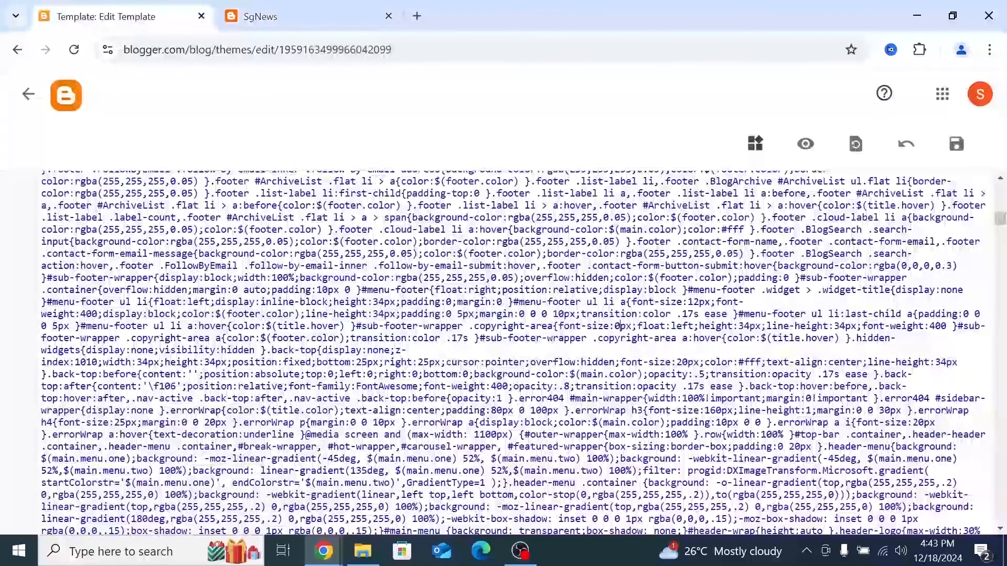
scroll(513, 351, "down", 20)
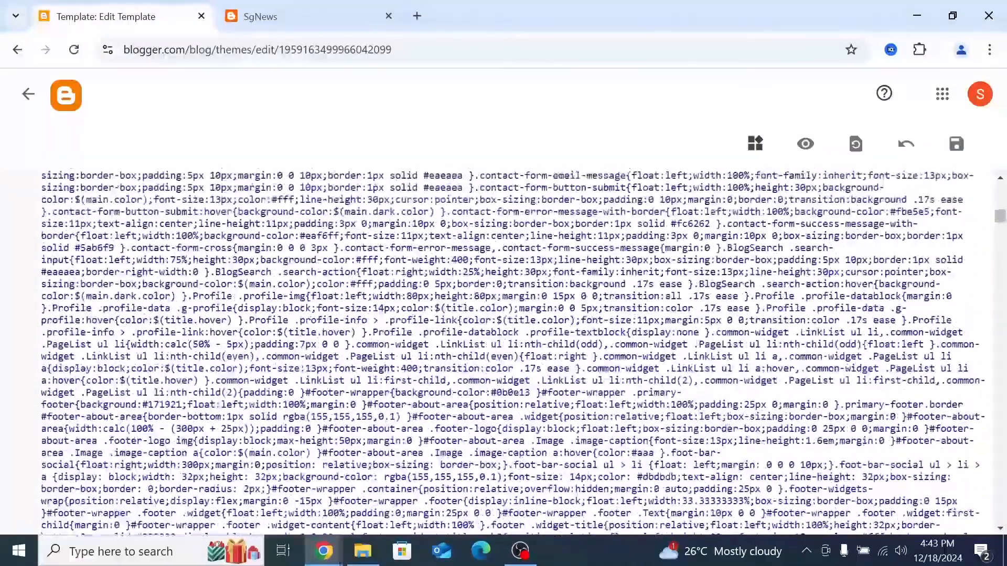
scroll(513, 352, "down", 20)
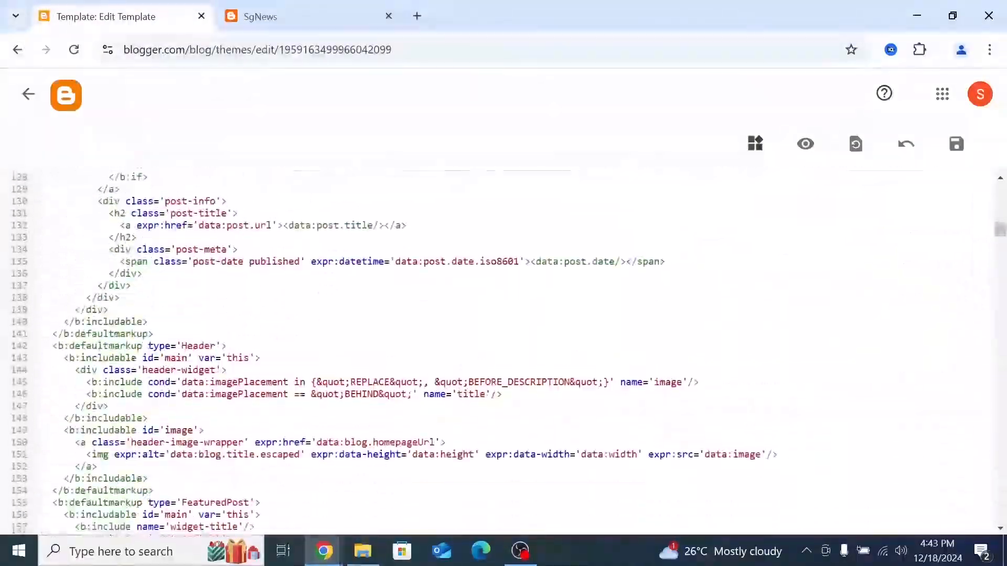
scroll(513, 352, "down", 3)
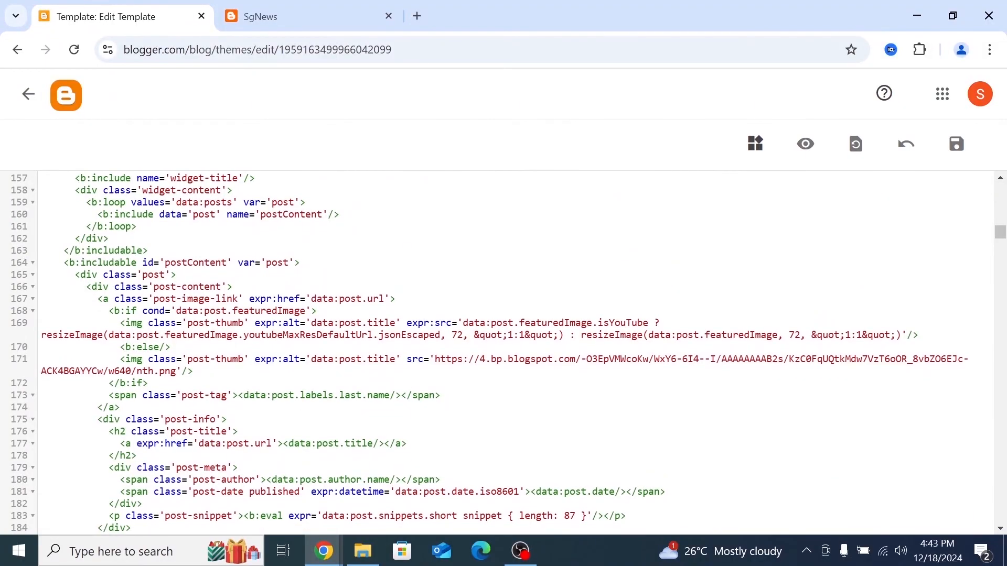
scroll(513, 351, "down", 5)
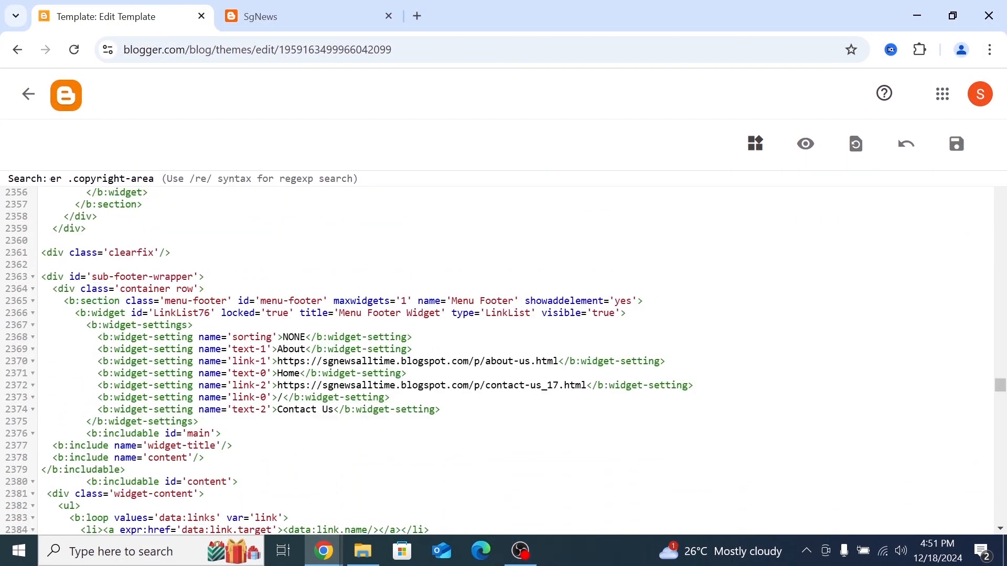
key("ctrl+a")
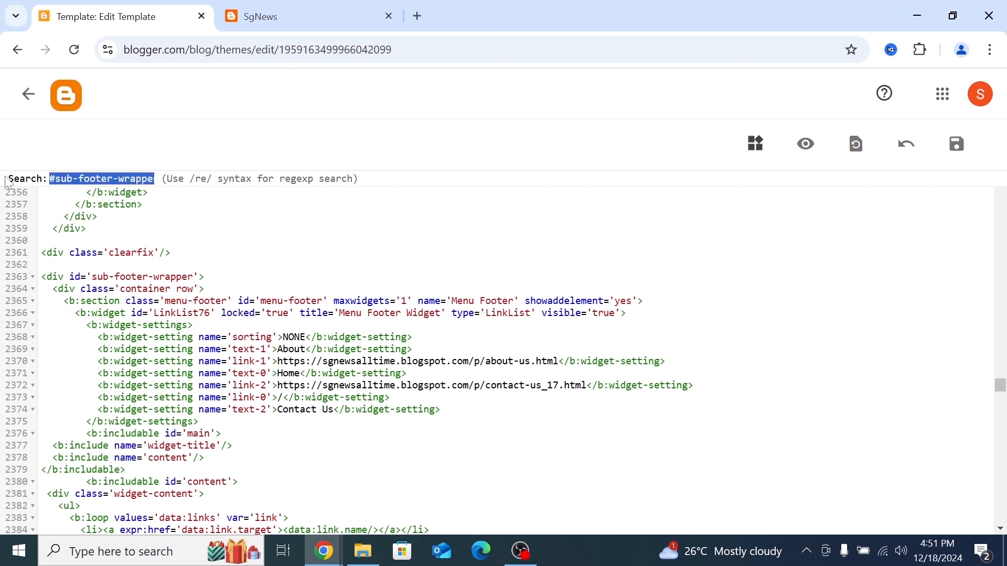
key("BackSpace")
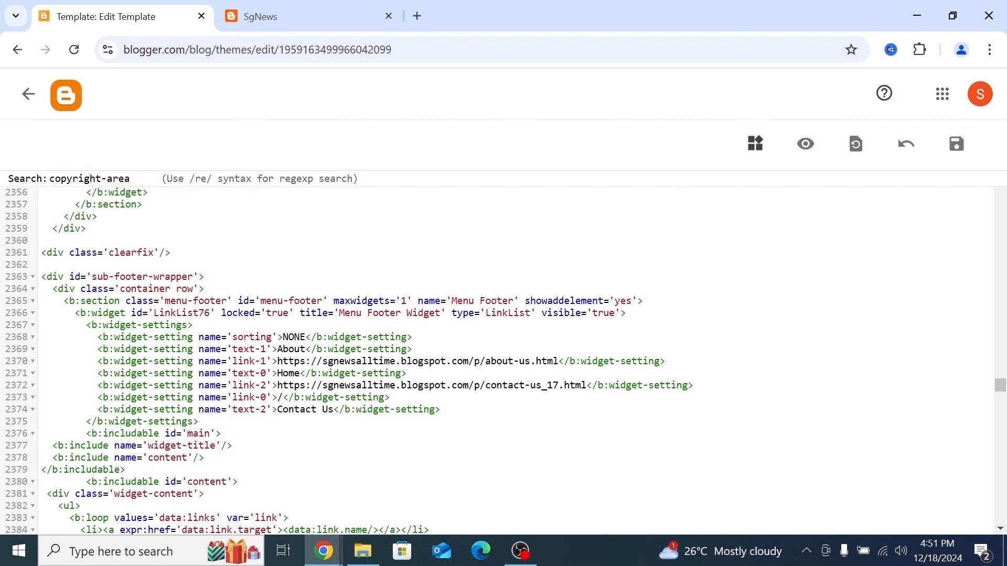
key("Return")
scroll(503, 361, "down", 3)
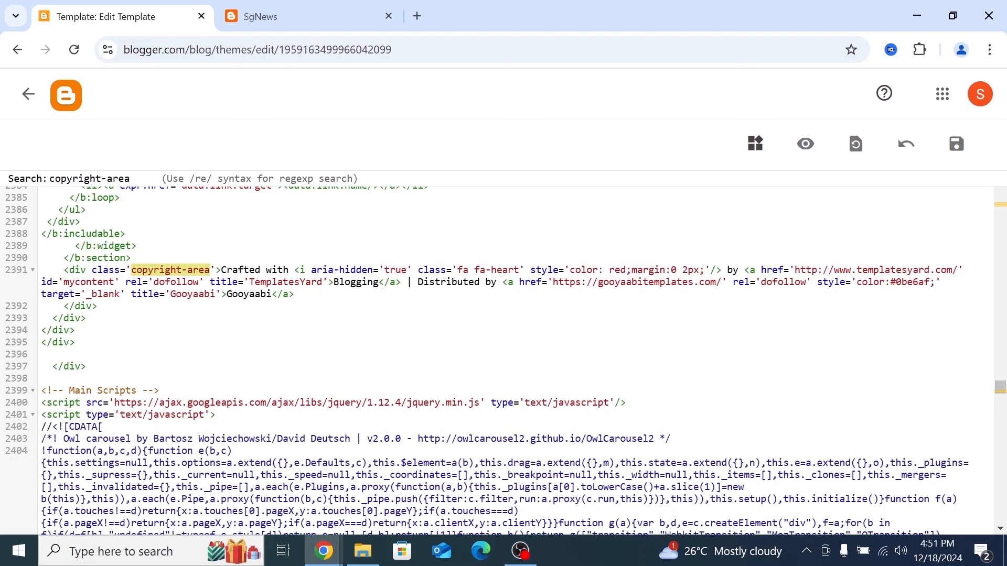
- Insert a new line reading "Copyright 2023 @ SgNews" directly above the copyright-area div in the theme code
left_click_drag(86, 270, 58, 270)
left_click(131, 259)
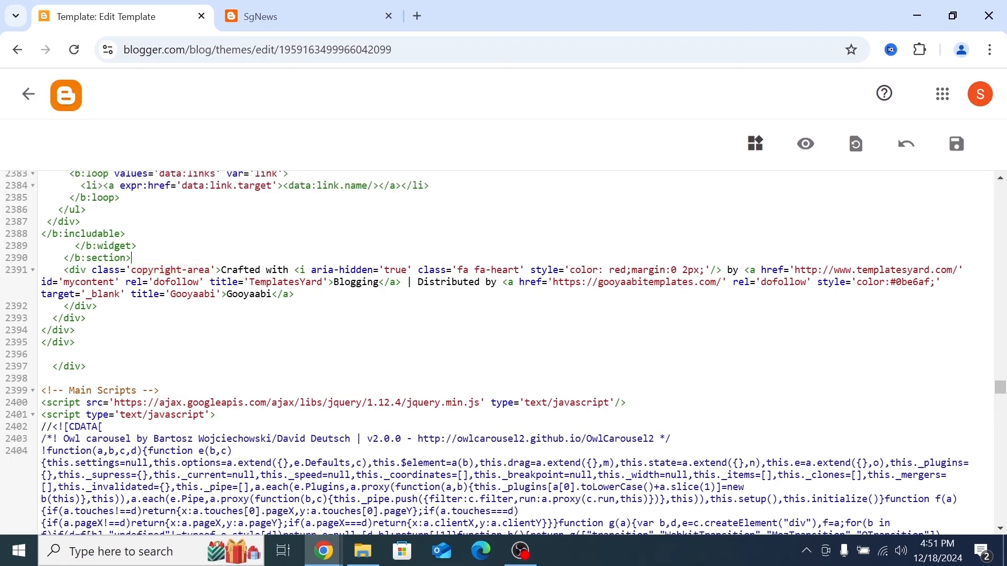
key("Return")
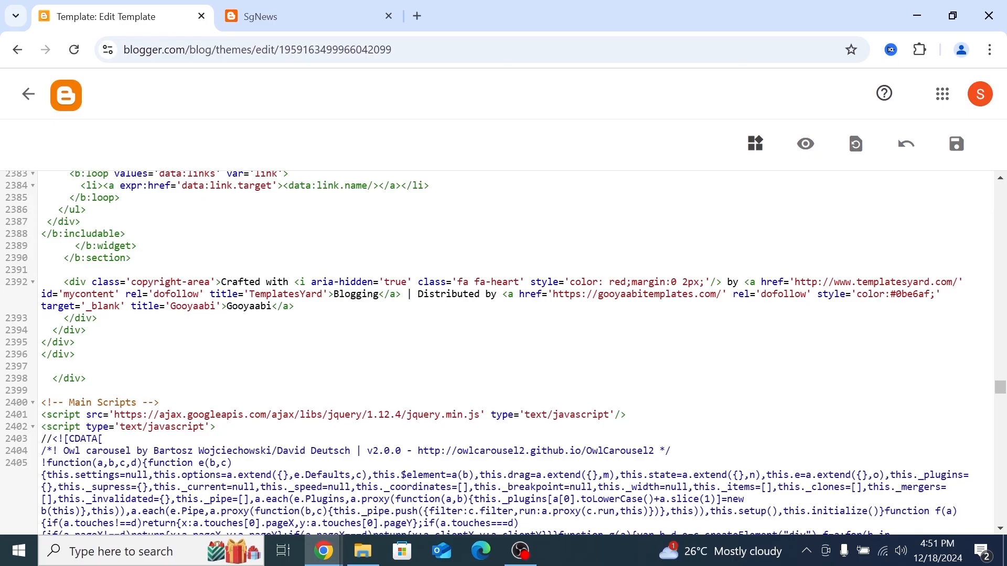
type("S")
type("g")
type("N")
type("ews")
type("Copy")
type("right")
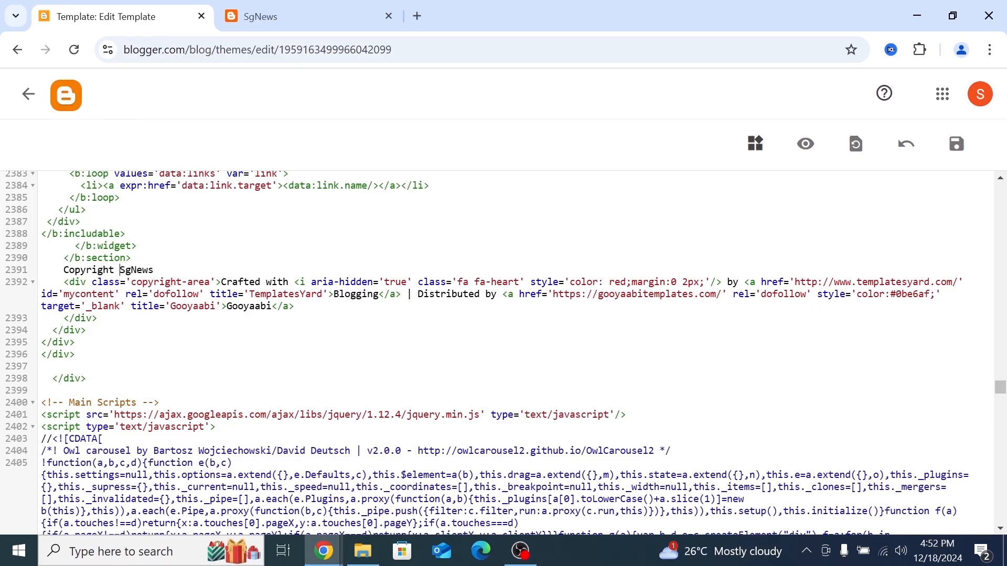
type(" 2023")
type("@")
key("shift+Left")
key("shift+Left")
key("shift+Left")
key("shift+Left")
key("shift+Left")
key("shift+Left")
key("shift+Left")
key("shift+Left")
key("shift+Left")
key("shift+Left")
key("shift+Left")
key("shift+Left")
key("shift+Left")
key("shift+Left")
key("shift+Left")
key("shift+Left")
key("shift+Left")
key("shift+Left")
key("shift+Left")
key("shift+Left")
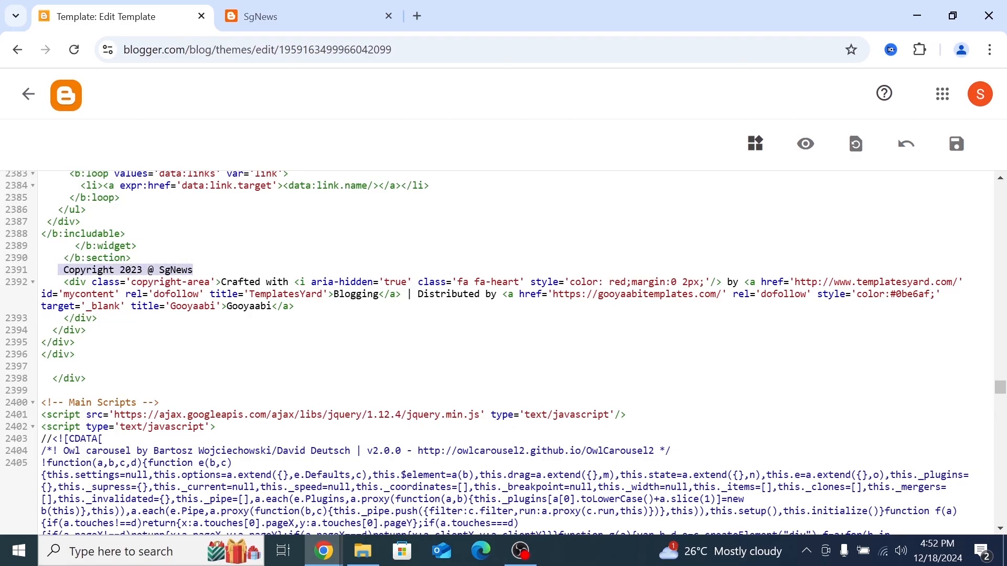
left_click(150, 270)
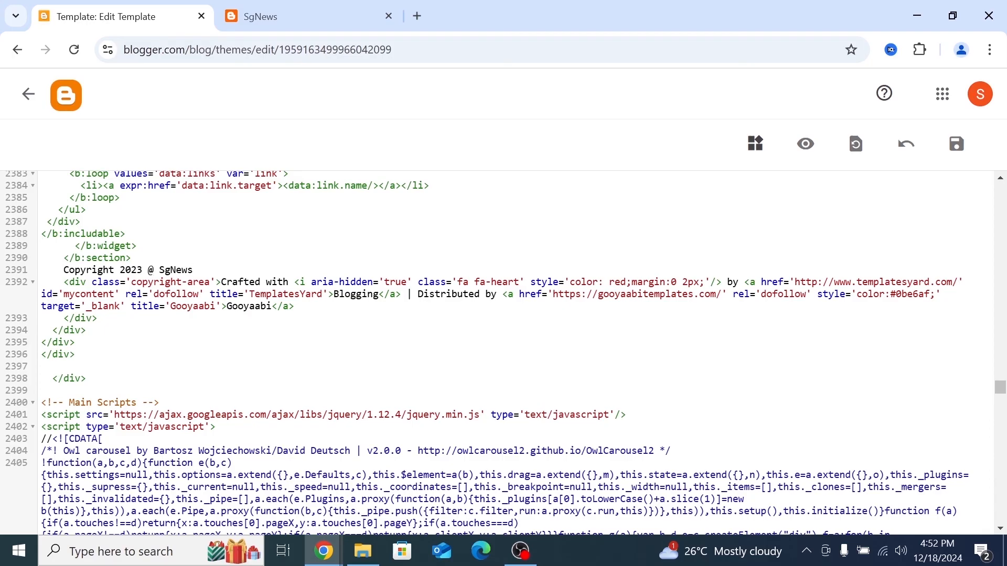
- Save the theme code with the new copyright line and keep the browser window maximised
left_click_drag(501, 11, 242, 45)
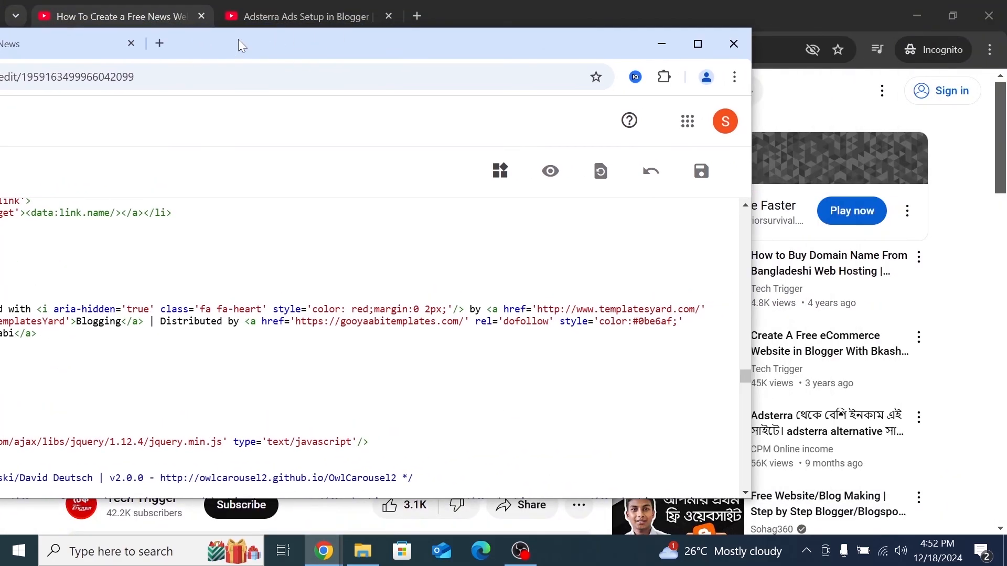
left_click_drag(379, 47, 204, 82)
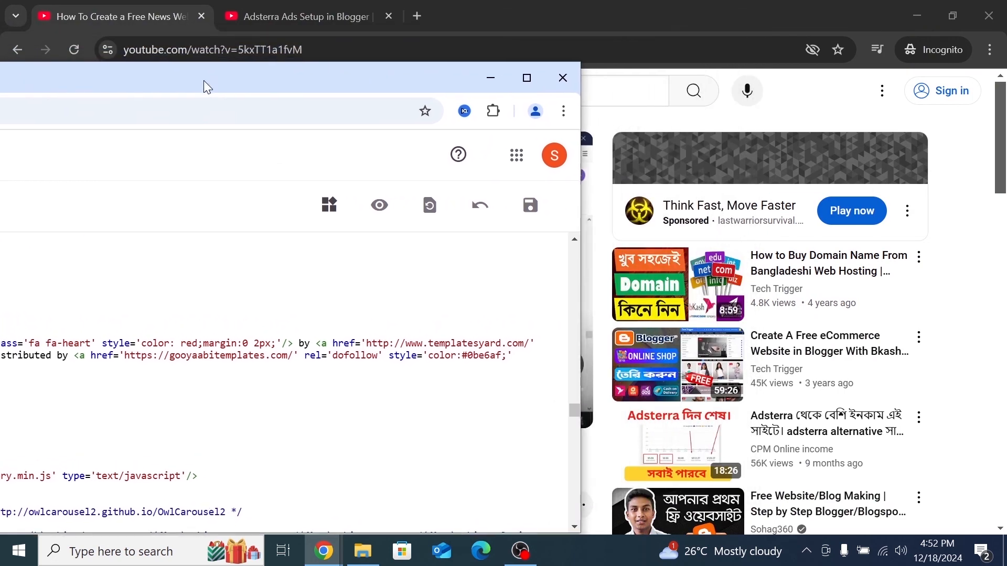
left_click_drag(417, 78, 401, 73)
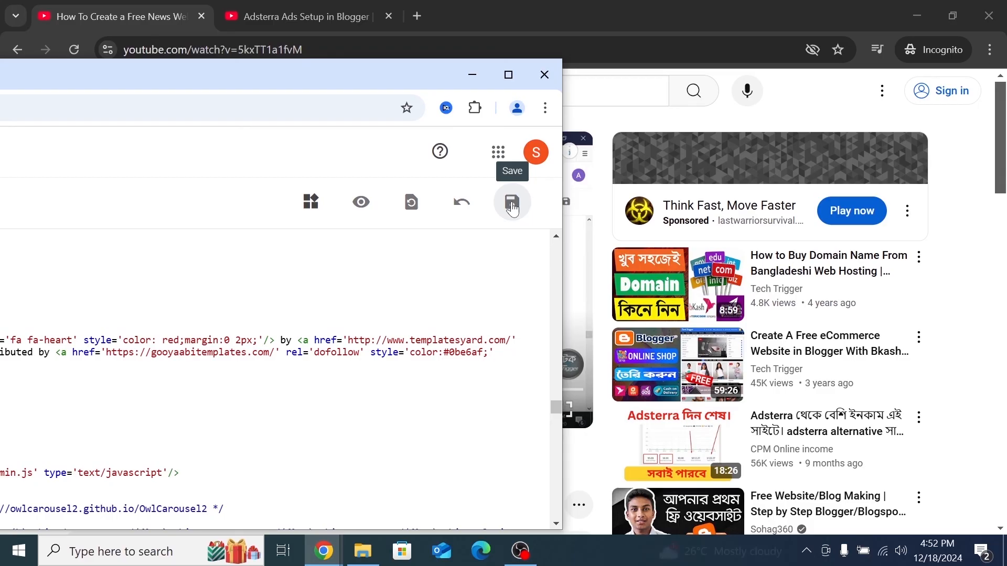
double_click(351, 76)
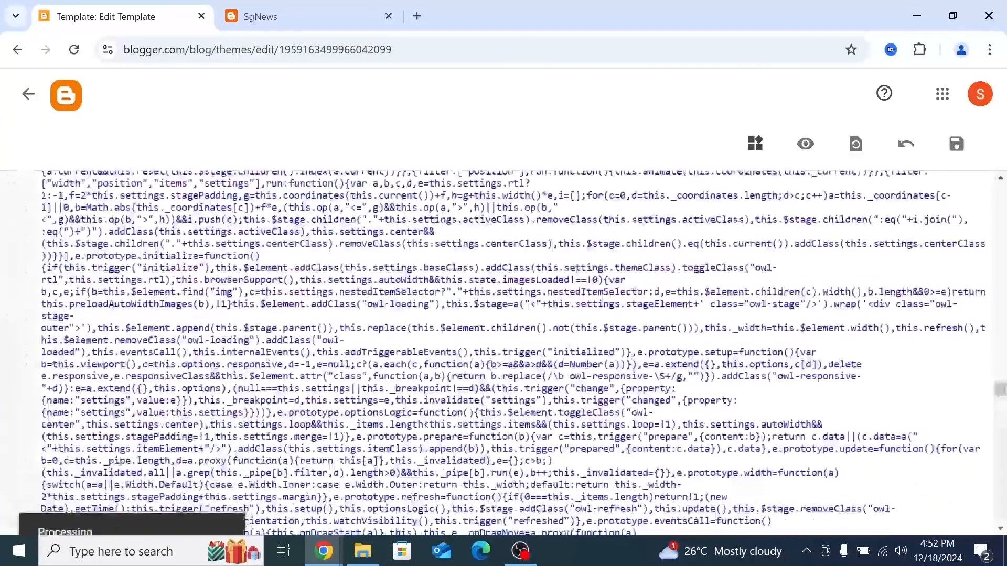
- Reload the SgNews site and check the copyright text in the footer and the rest of the home page
left_click(307, 10)
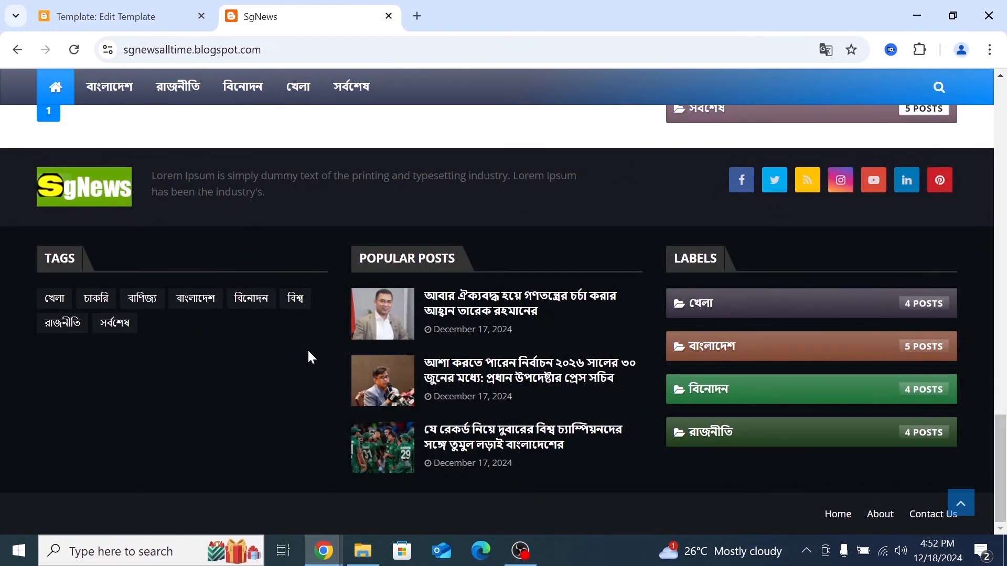
left_click(76, 51)
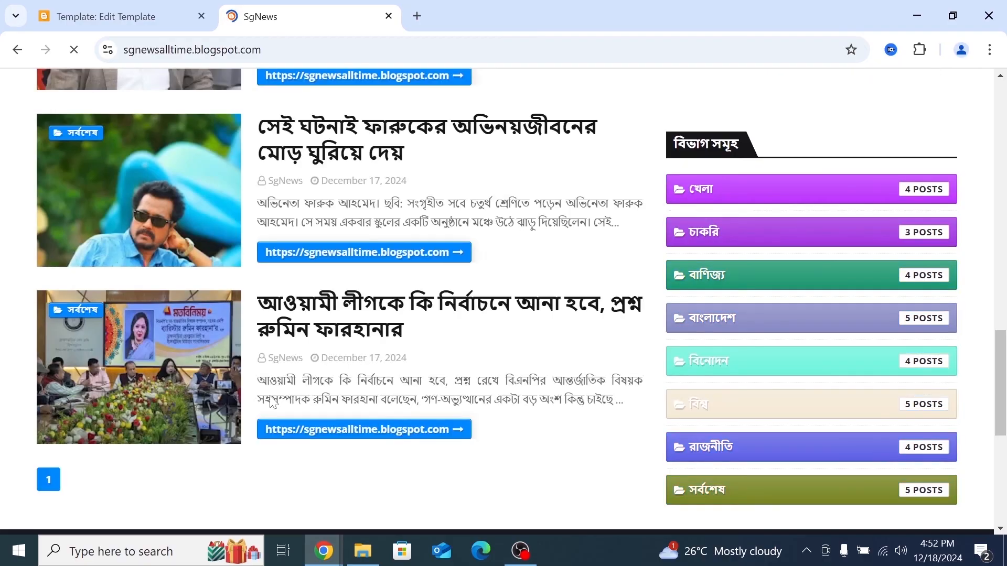
scroll(257, 299, "down", 5)
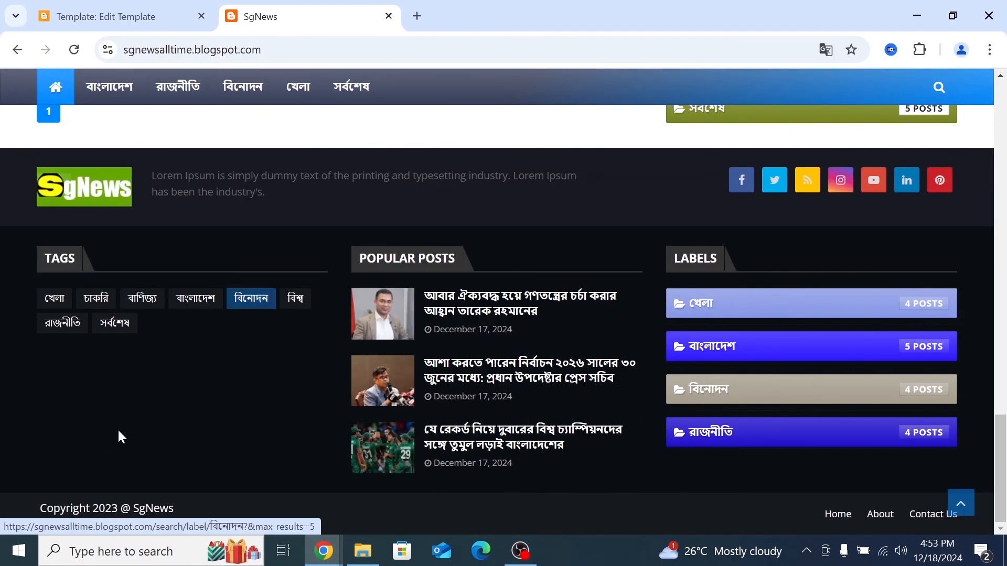
left_click_drag(179, 511, 40, 510)
left_click(194, 506)
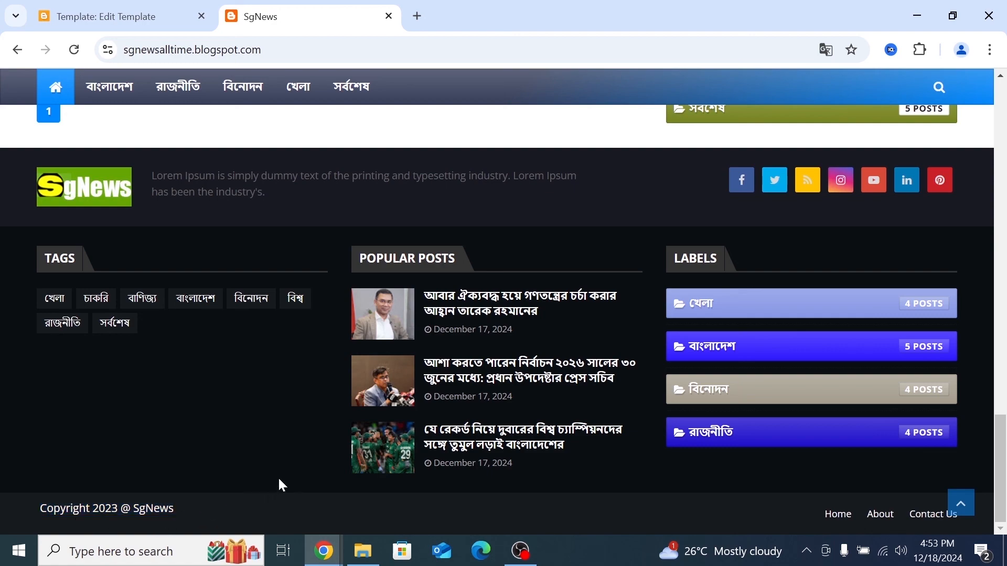
scroll(279, 427, "up", 2)
scroll(278, 427, "down", 2)
scroll(278, 427, "up", 10)
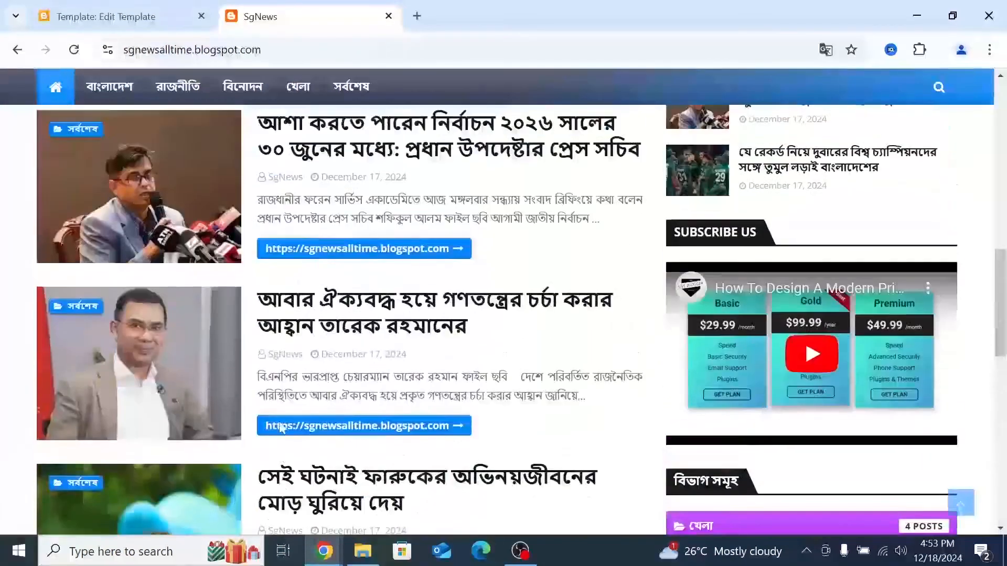
scroll(278, 427, "up", 7)
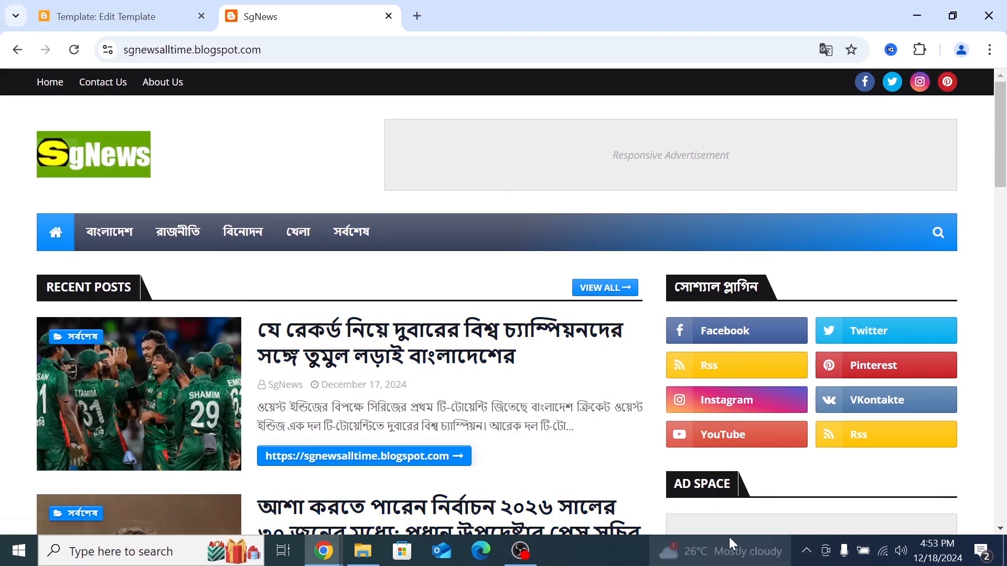
- Capture the area around the SgNews browser tab, point at its icon with a red freehand arrow, and close the capture
left_click(806, 553)
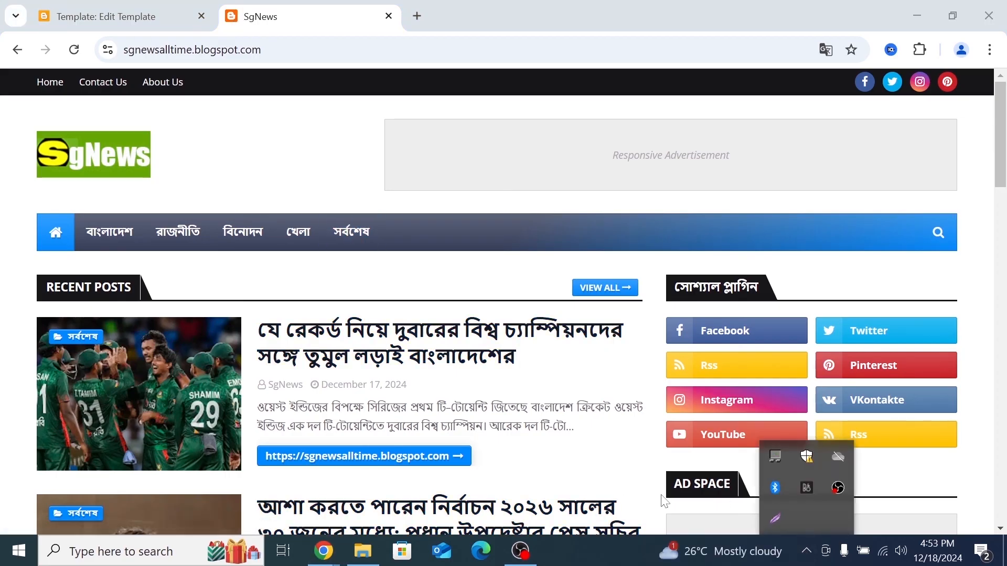
left_click(775, 519)
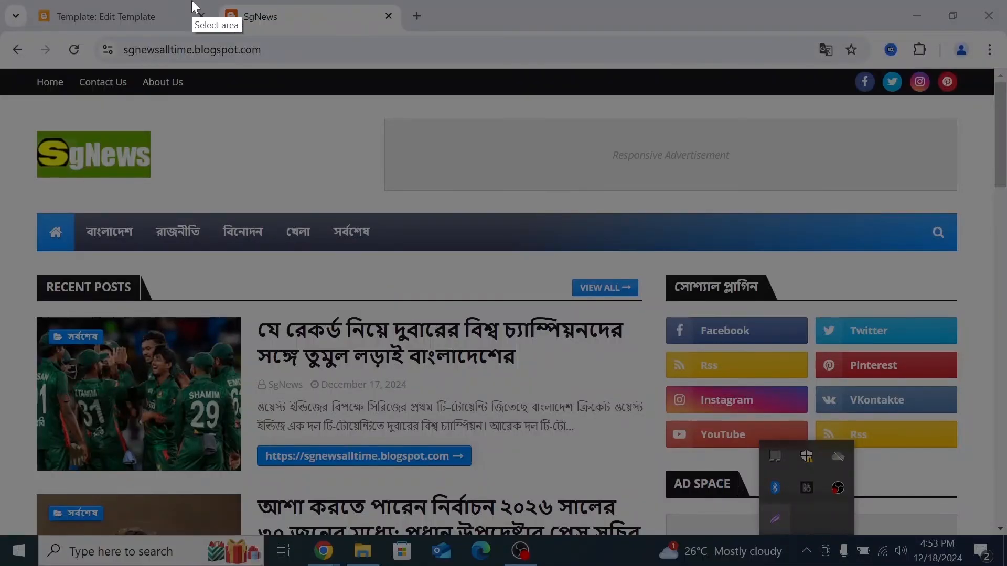
mouse_move(192, 0)
left_mouse_down()
mouse_move(275, 28)
mouse_move(285, 70)
left_mouse_up()
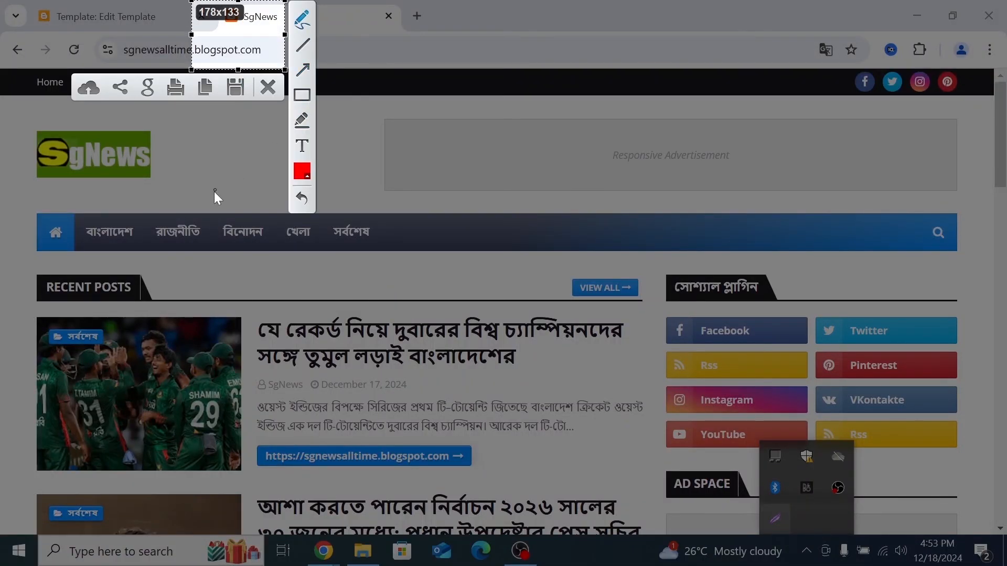
mouse_move(209, 192)
left_mouse_down()
mouse_move(230, 5)
mouse_move(235, 26)
left_mouse_up()
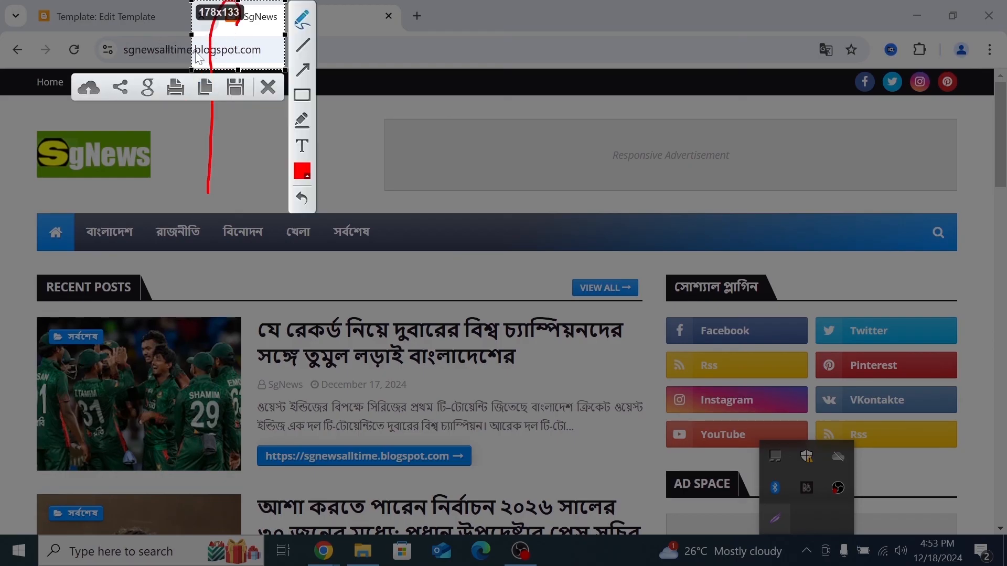
right_click(198, 58)
left_click(244, 158)
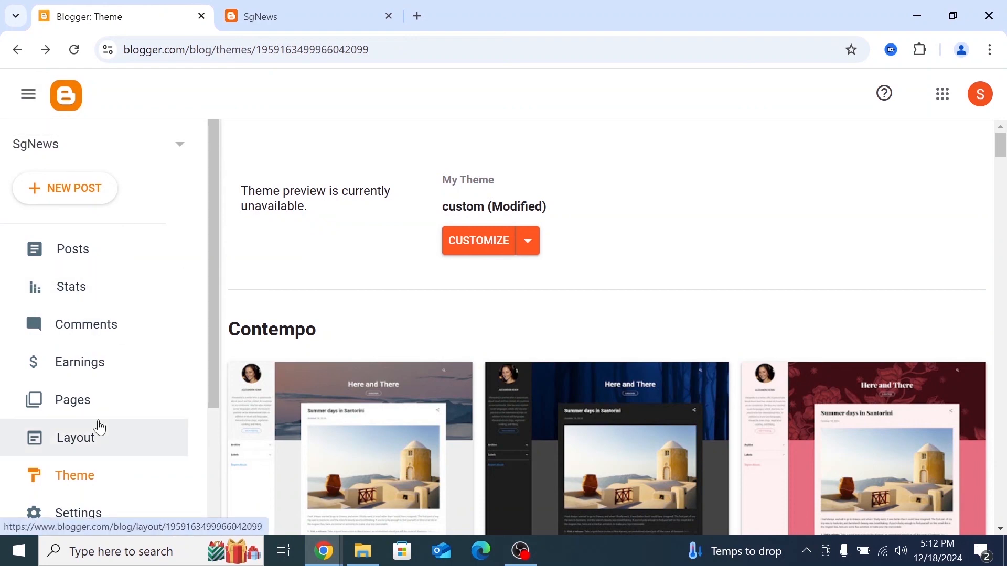
- Open the favicon configuration from the blog's basic settings and read its image requirements
scroll(98, 425, "down", 2)
scroll(99, 427, "down", 1)
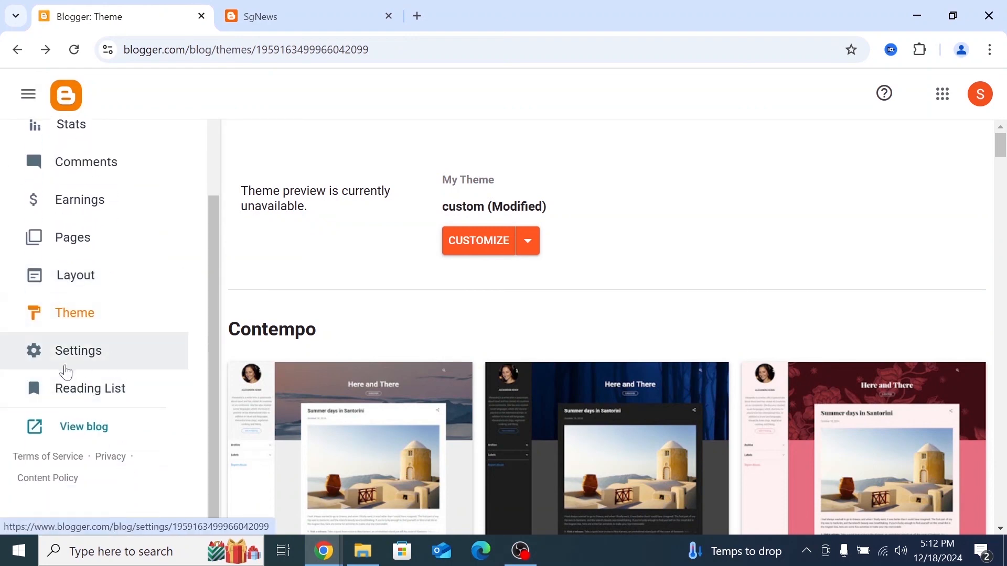
left_click(92, 352)
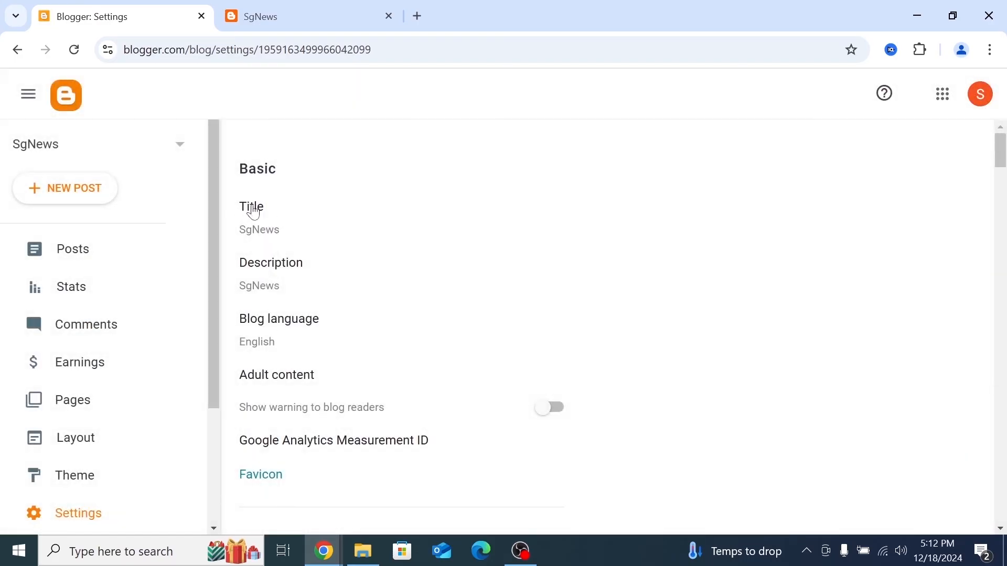
scroll(293, 296, "down", 4)
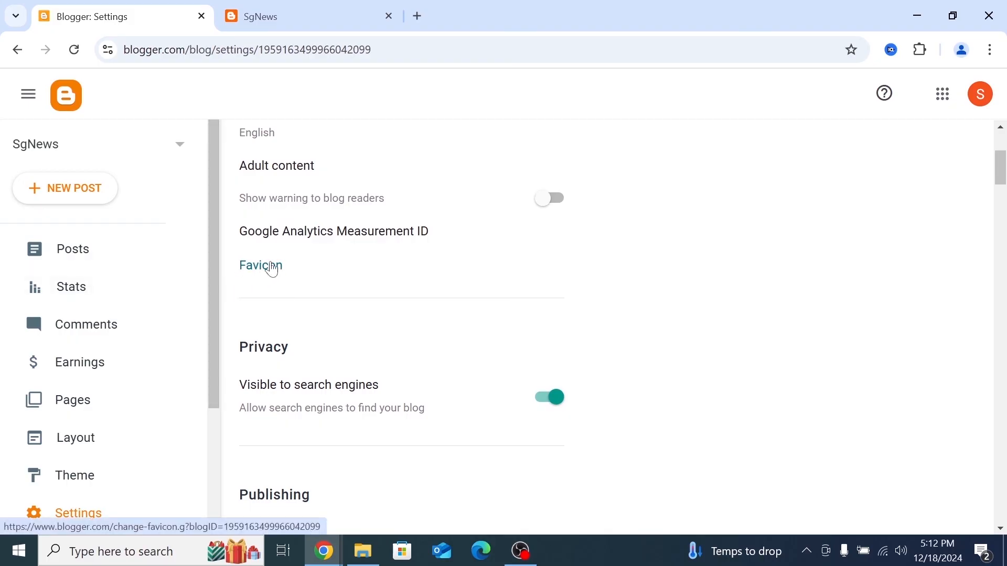
left_click(265, 268)
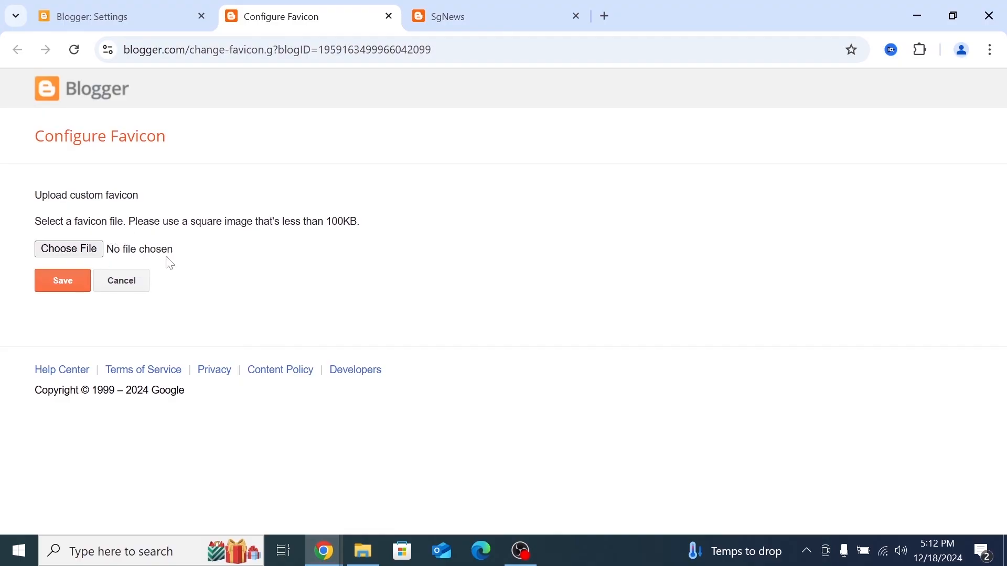
left_click_drag(371, 219, 338, 222)
left_click(323, 250)
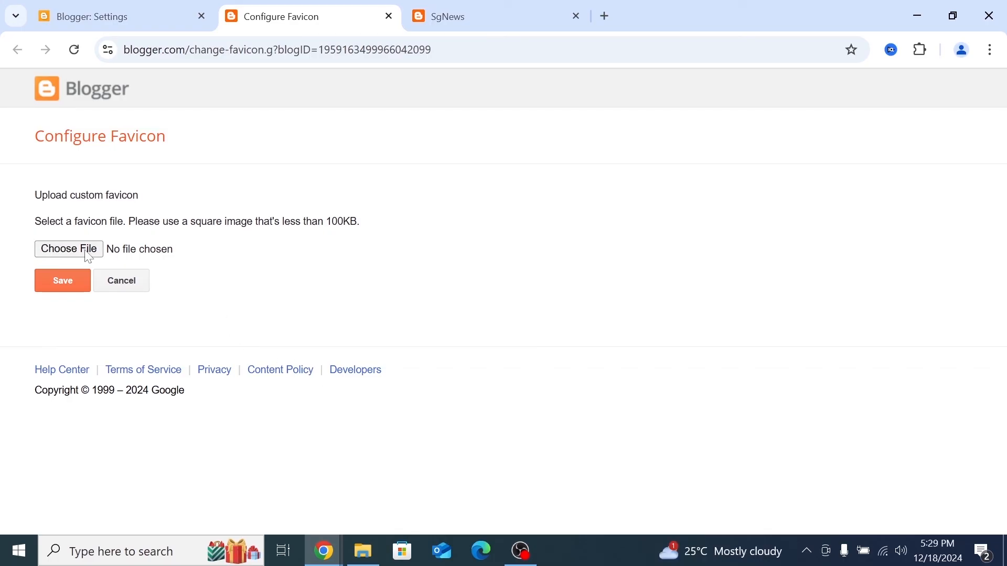
- Try to upload SgNews.jpg from the Logo folder as the blog's custom favicon
left_click(87, 251)
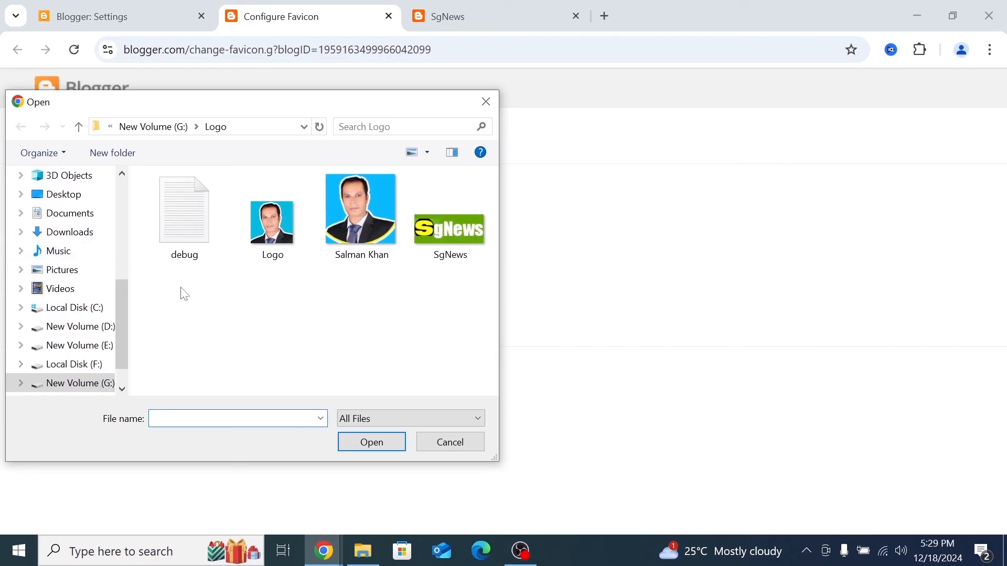
left_click(446, 247)
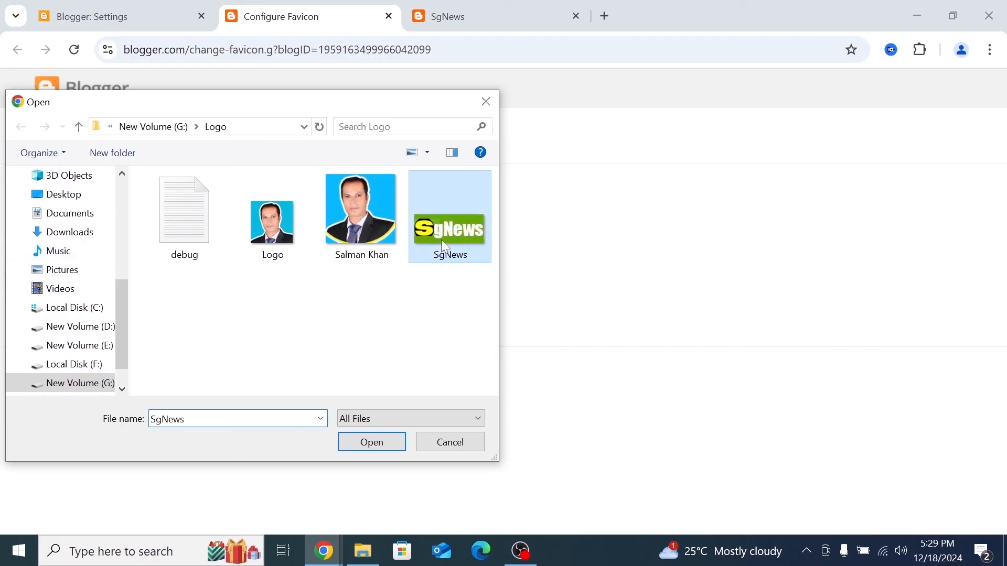
left_click(382, 438)
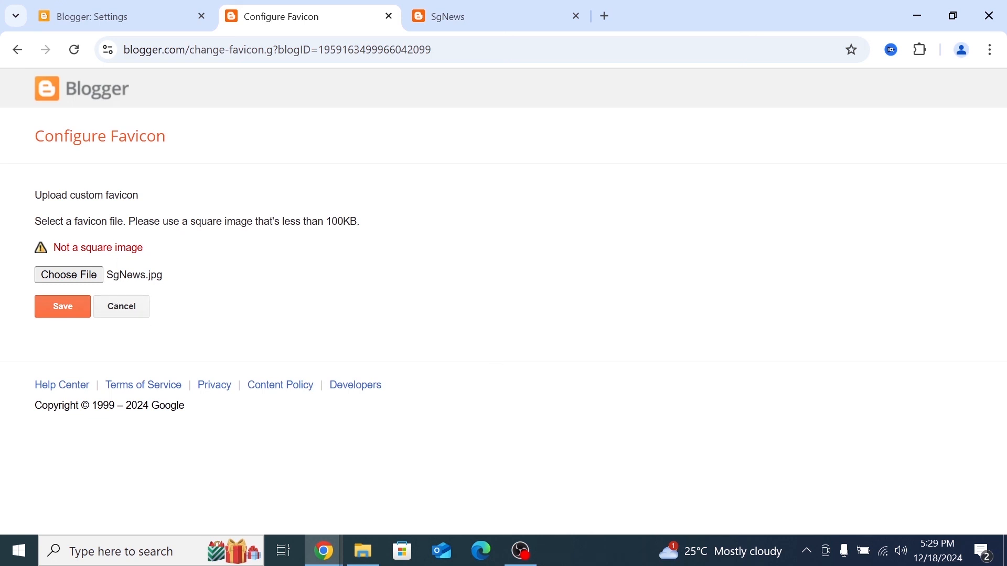
left_click_drag(149, 248, 79, 248)
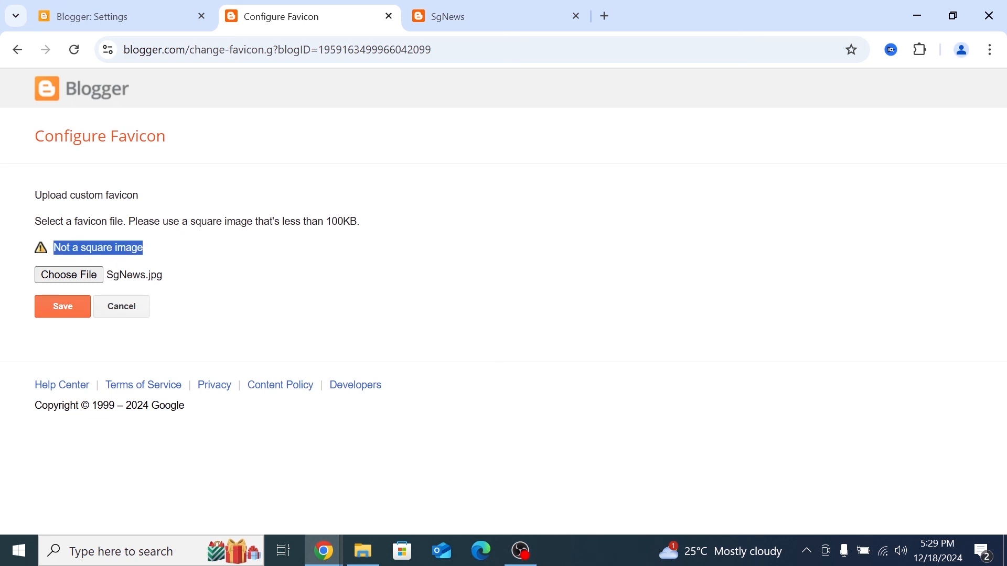
left_click(181, 266)
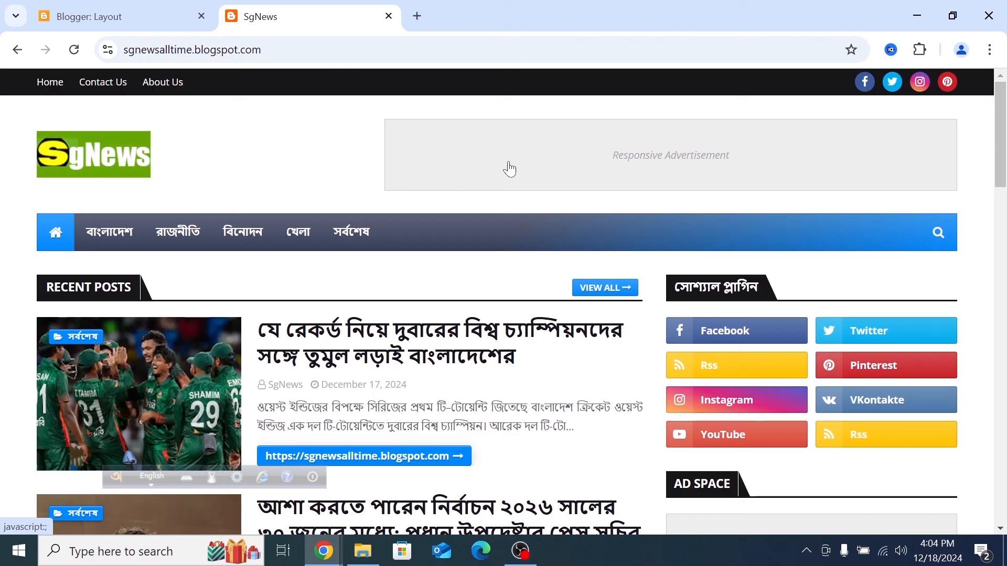
- Look through the SgNews home page from the header advertisement down to the sidebar's ad space and category list
scroll(532, 257, "down", 5)
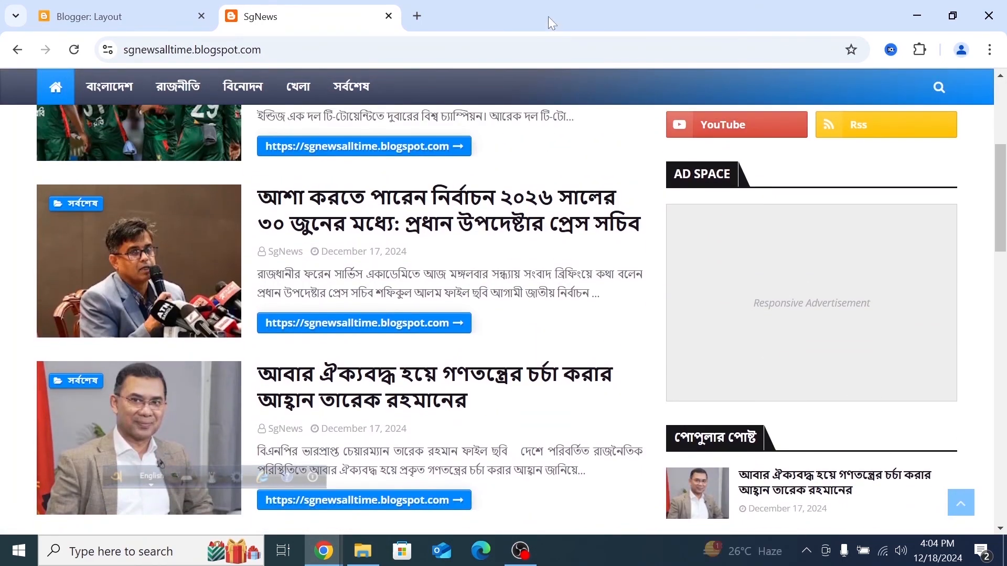
left_click_drag(549, 17, 236, 82)
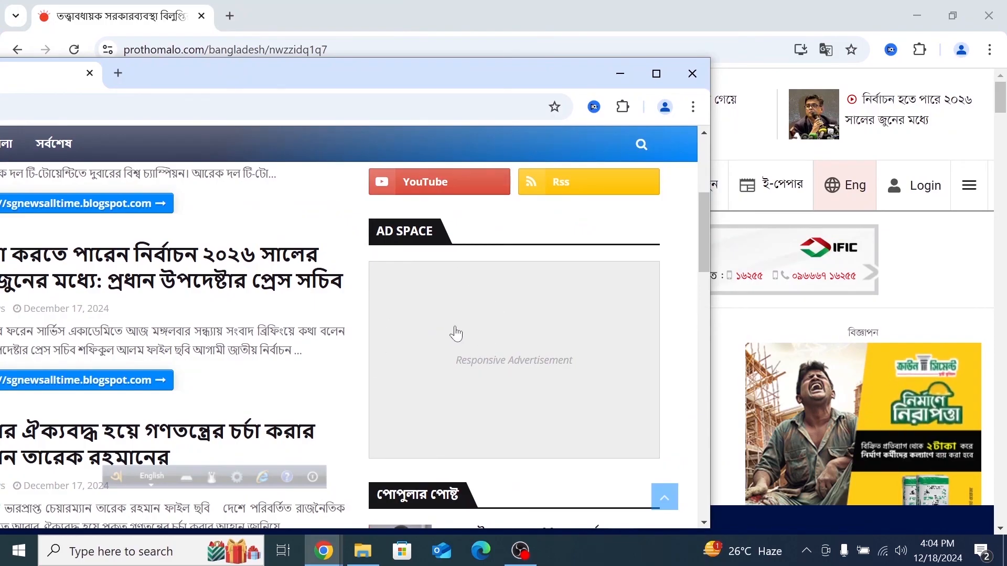
scroll(465, 337, "down", 8)
scroll(468, 339, "down", 10)
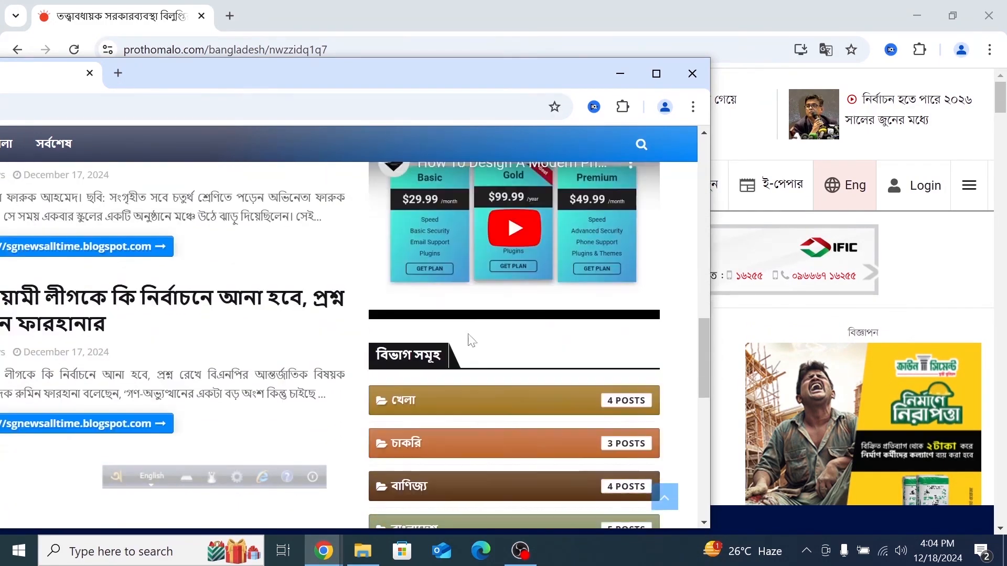
scroll(468, 334, "up", 15)
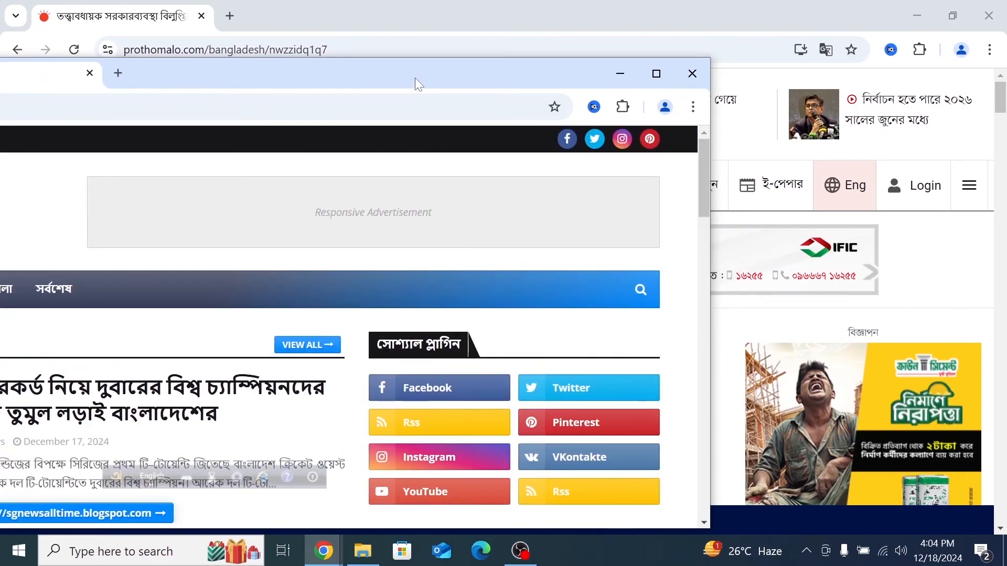
double_click(415, 78)
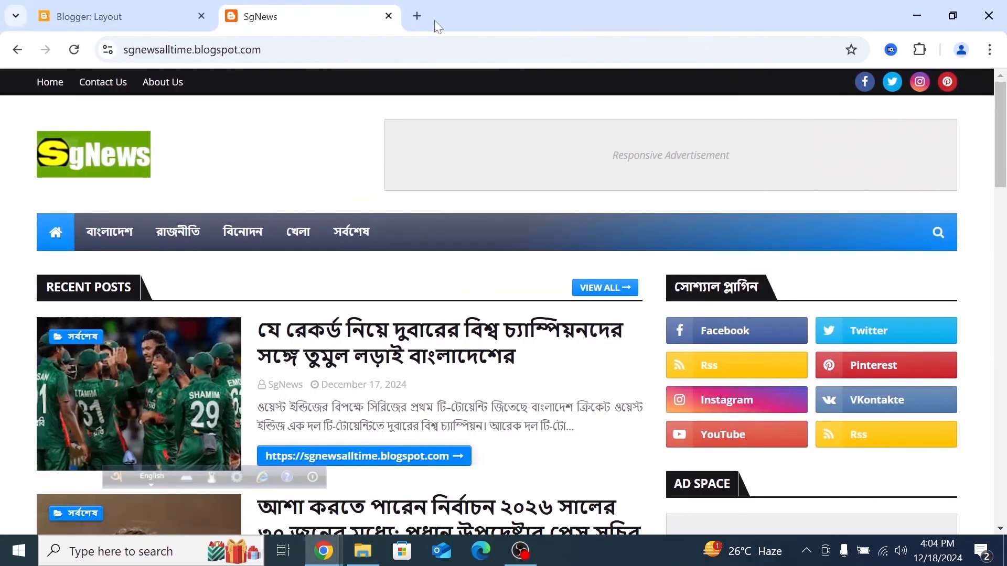
- Return to the blog layout and review its sections from Theme Options and Header Ads 728x90 down to the right sidebar
left_click(125, 12)
scroll(458, 335, "up", 10)
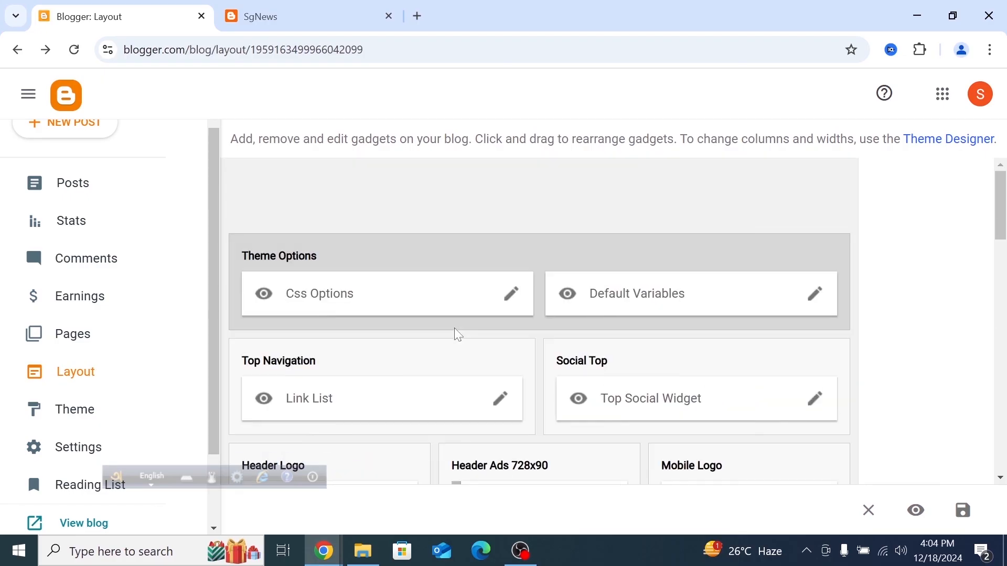
scroll(414, 342, "down", 2)
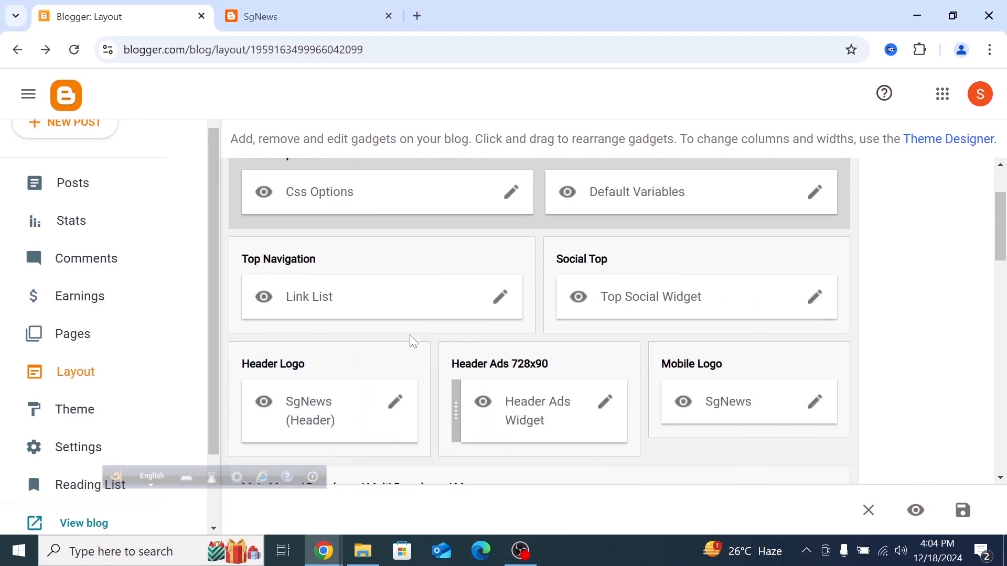
scroll(414, 342, "up", 2)
scroll(386, 332, "down", 3)
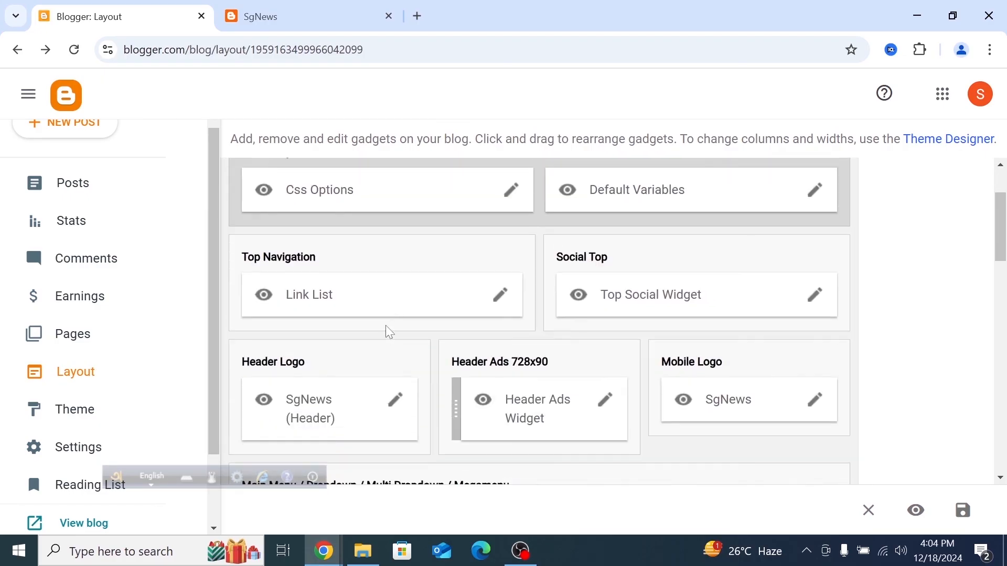
scroll(390, 332, "down", 2)
scroll(388, 334, "up", 1)
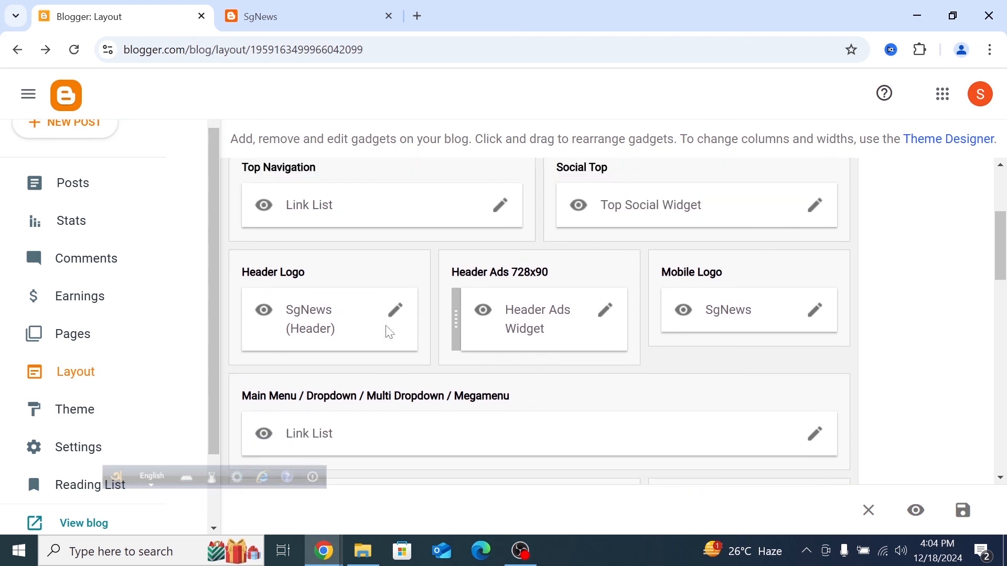
scroll(388, 334, "down", 4)
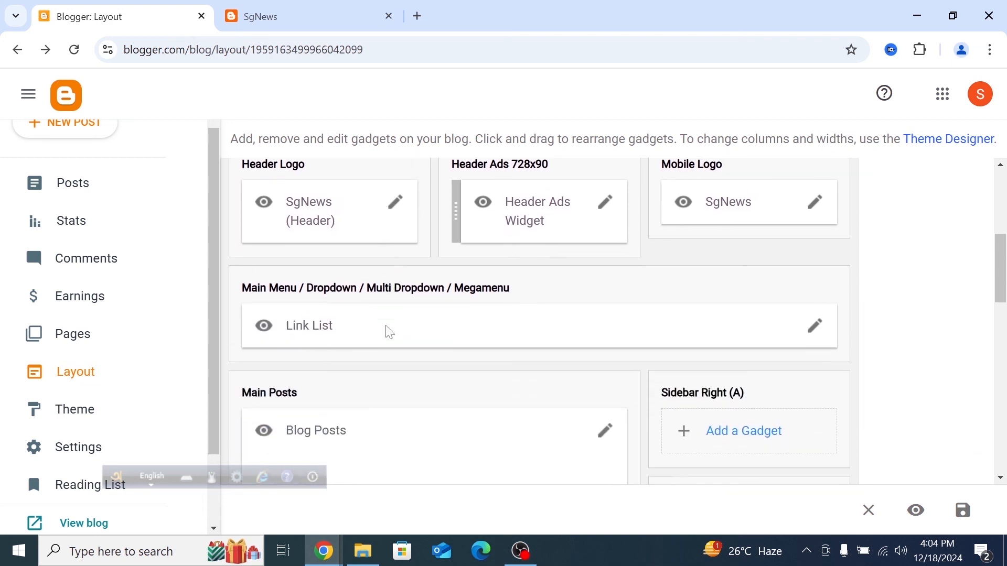
scroll(393, 288, "down", 3)
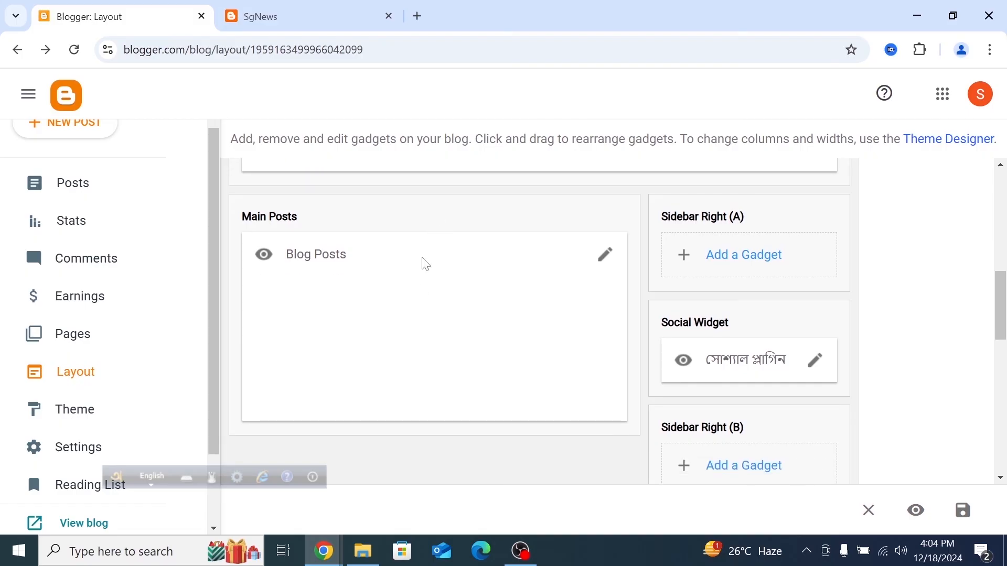
- Open a new HTML/JavaScript gadget for the Sidebar Right (A) section of the layout
left_click_drag(539, 18, 278, 36)
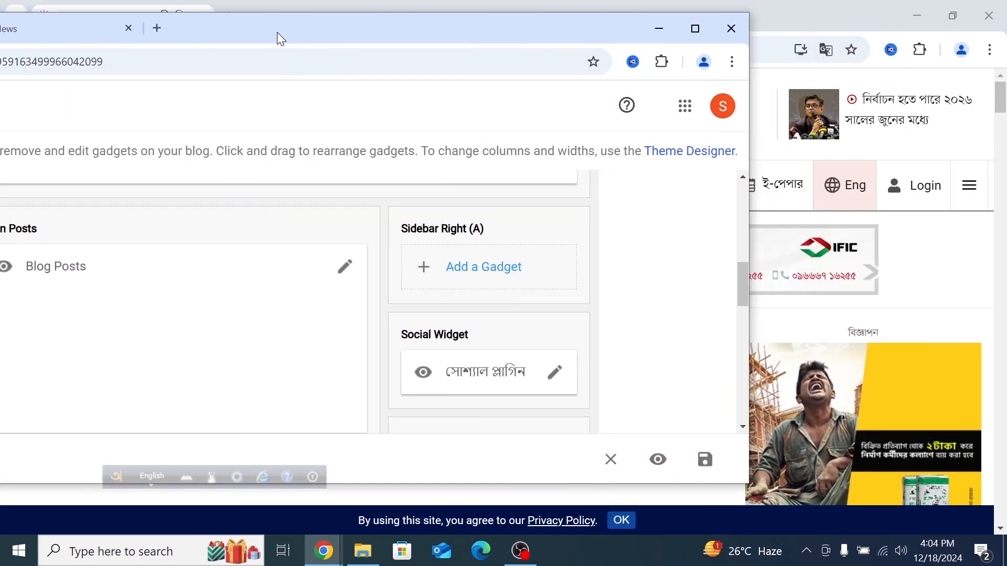
left_click(472, 274)
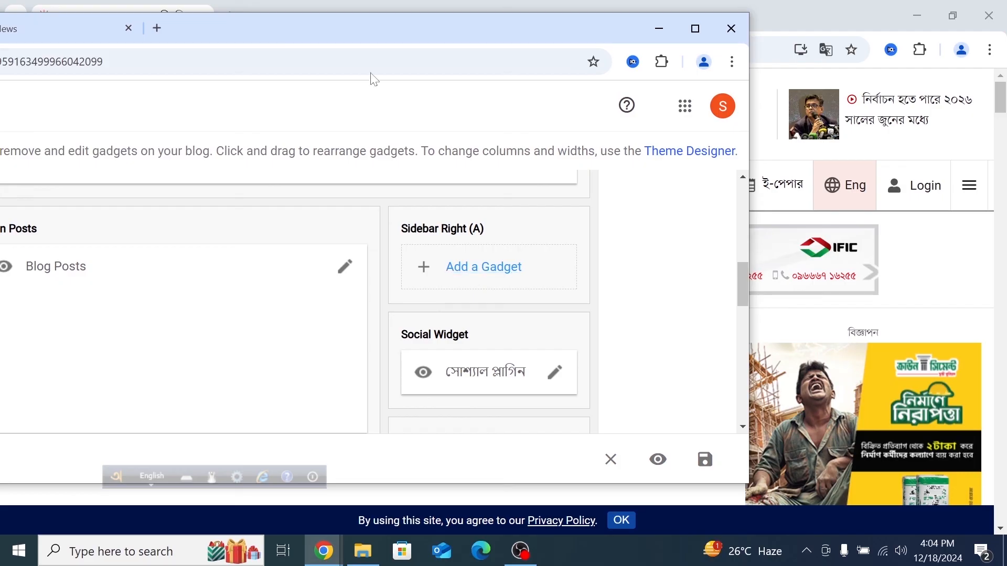
double_click(364, 33)
scroll(420, 318, "down", 3)
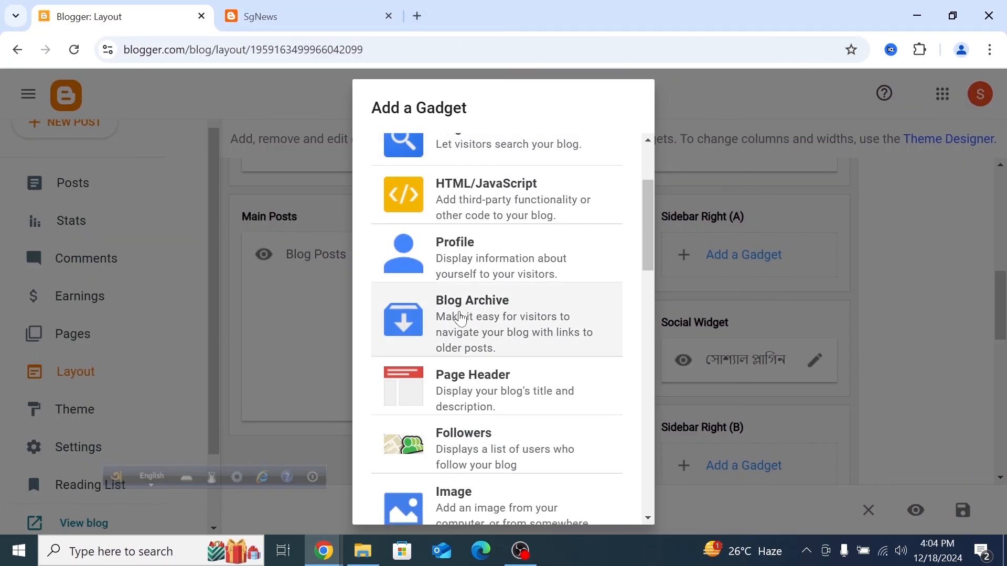
left_click(493, 197)
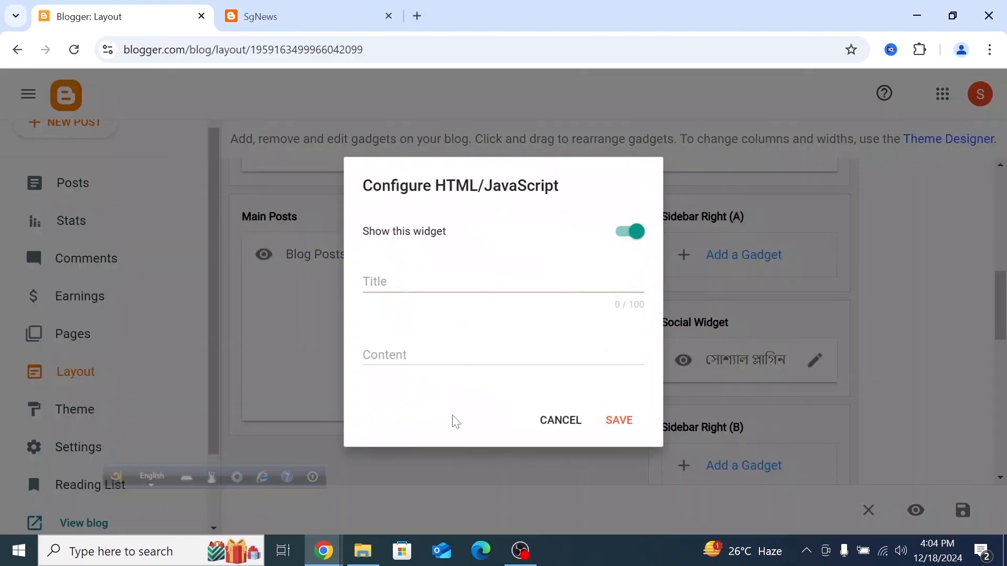
- Switch to the live SgNews site and examine where the sidebar gadgets and ad space sit beside the posts
key("ctrl+Tab")
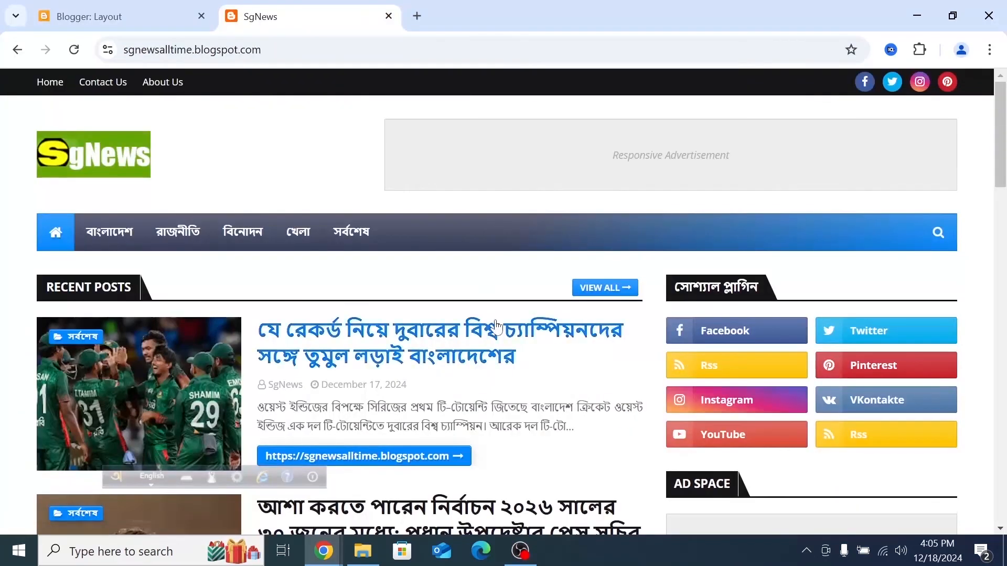
scroll(497, 315, "down", 6)
left_click_drag(538, 28, 344, 11)
double_click(345, 21)
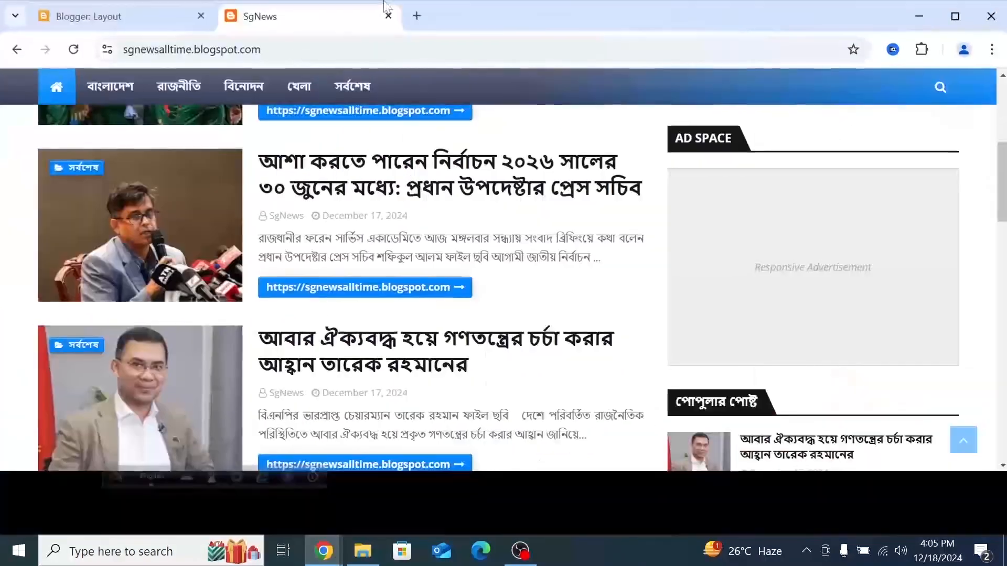
scroll(341, 315, "down", 10)
scroll(443, 258, "up", 1)
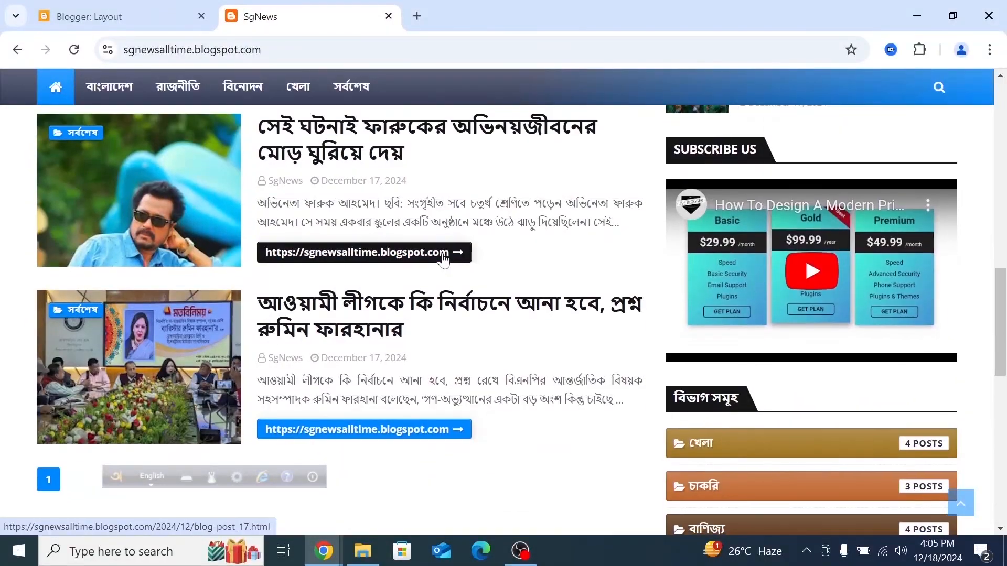
scroll(443, 259, "up", 5)
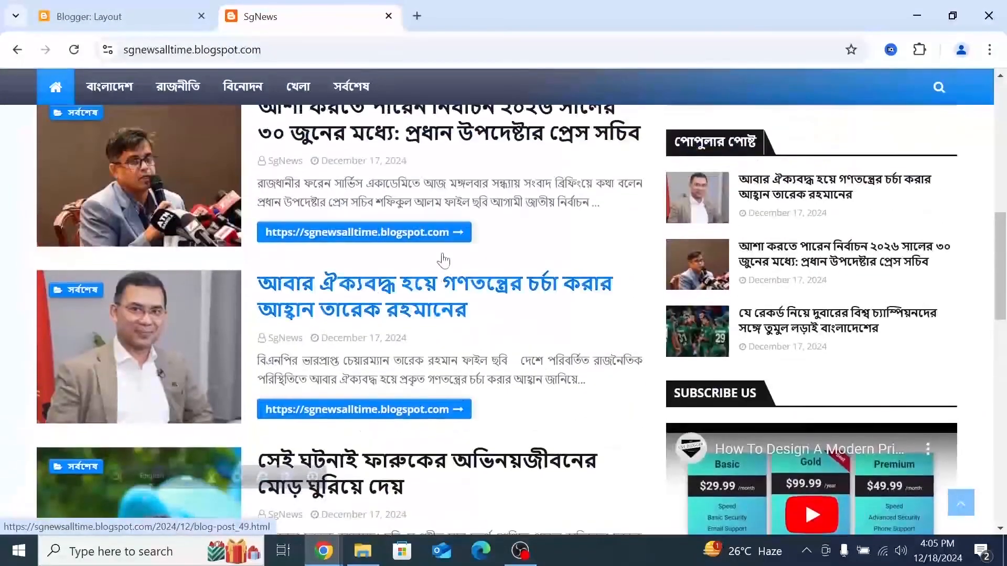
scroll(440, 401, "up", 1)
scroll(439, 401, "up", 7)
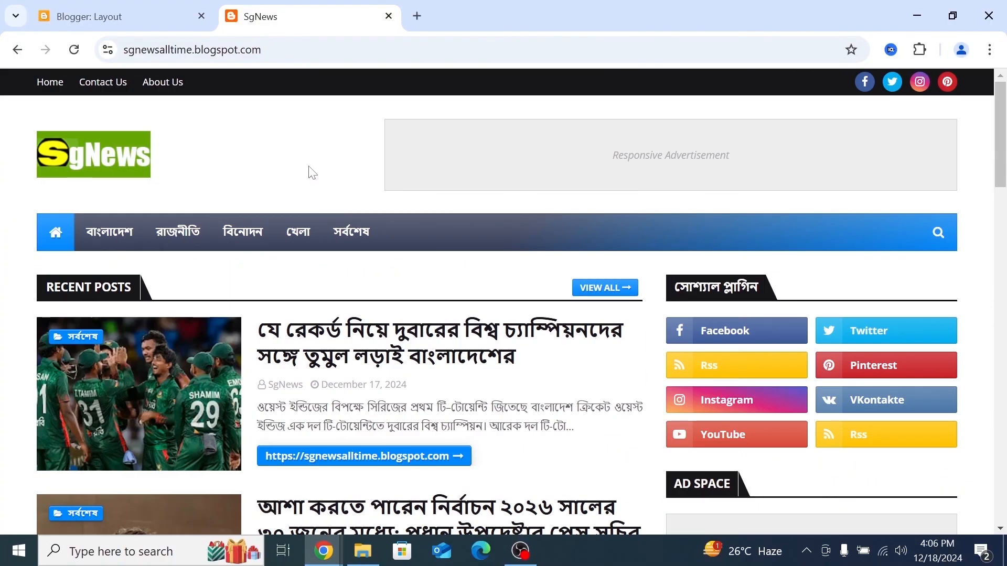
- Go back to the blog layout and review its upper sections around Theme Options and Top Navigation
left_click(136, 7)
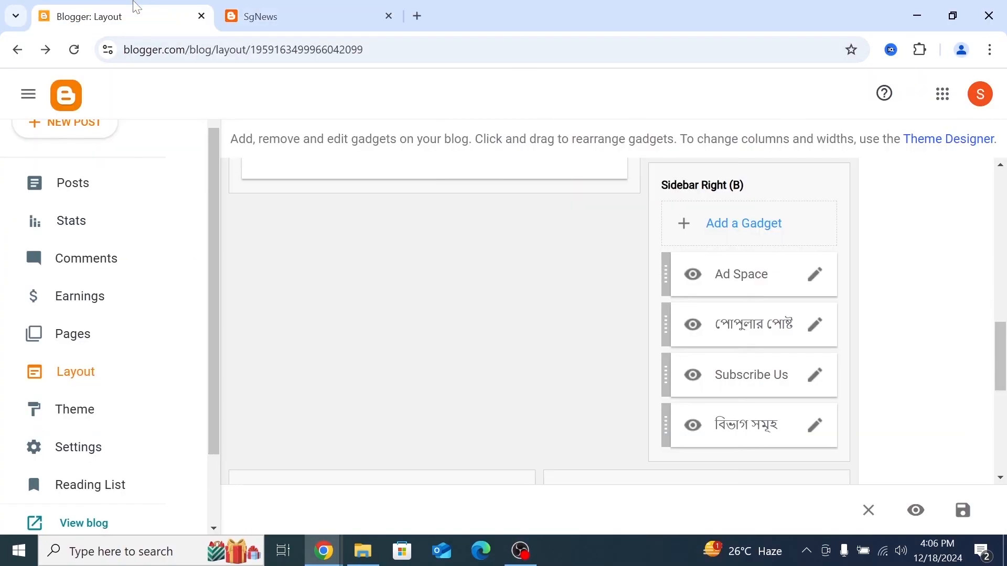
scroll(319, 226, "up", 10)
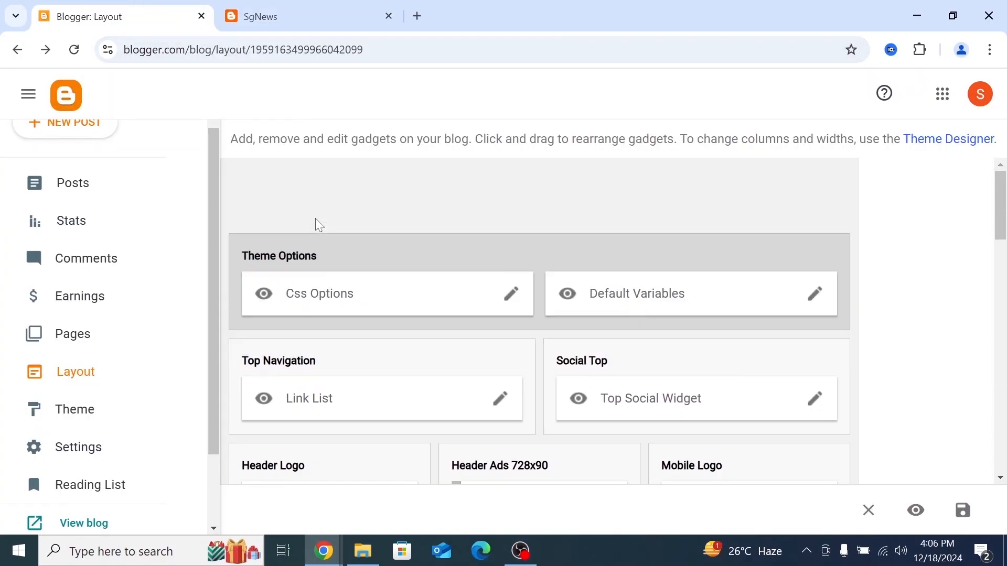
scroll(318, 224, "down", 1)
scroll(317, 225, "up", 1)
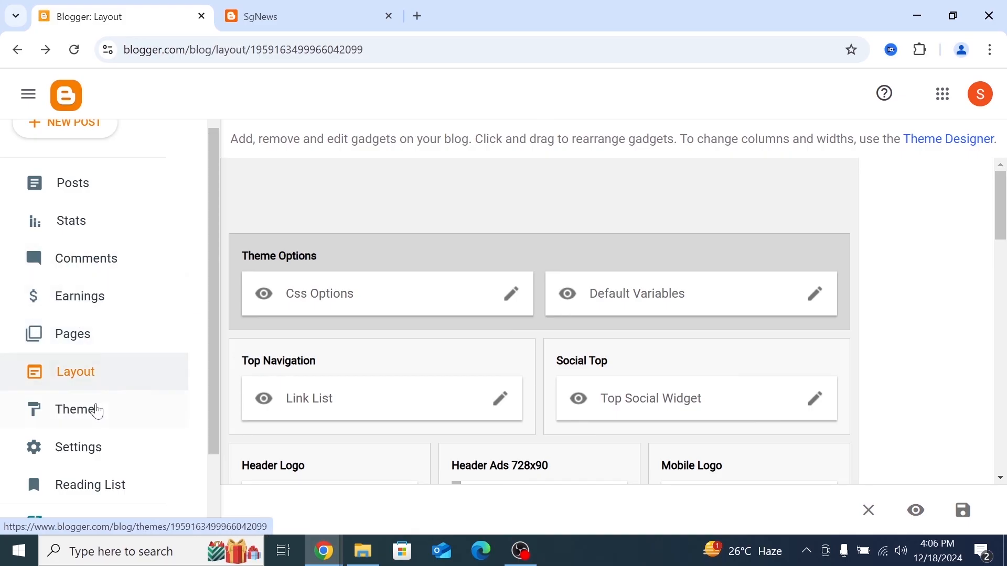
- Switch to the live SgNews site and look over the recent posts, sidebar ad space and popular posts
left_click(305, 16)
scroll(341, 292, "up", 15)
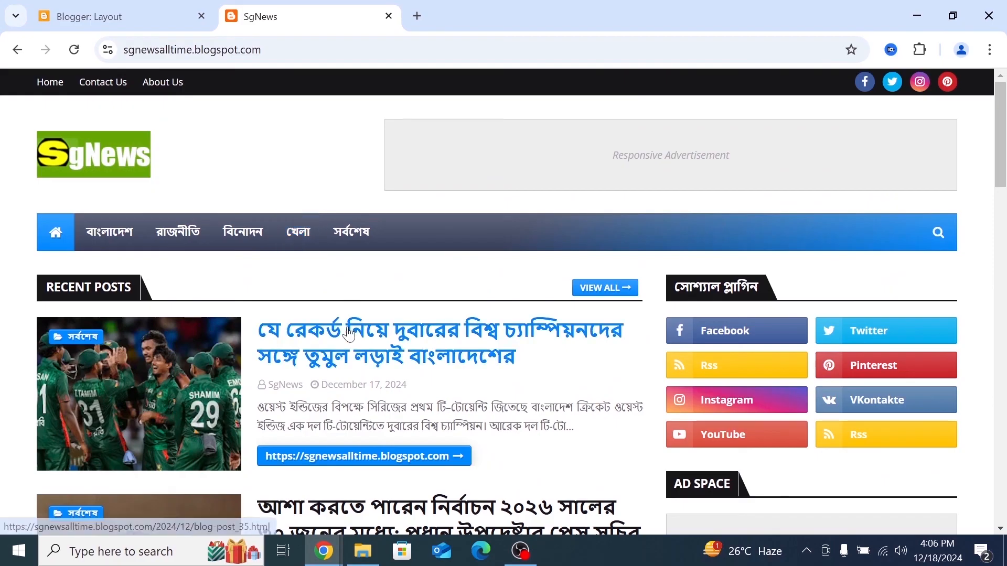
scroll(367, 315, "down", 1)
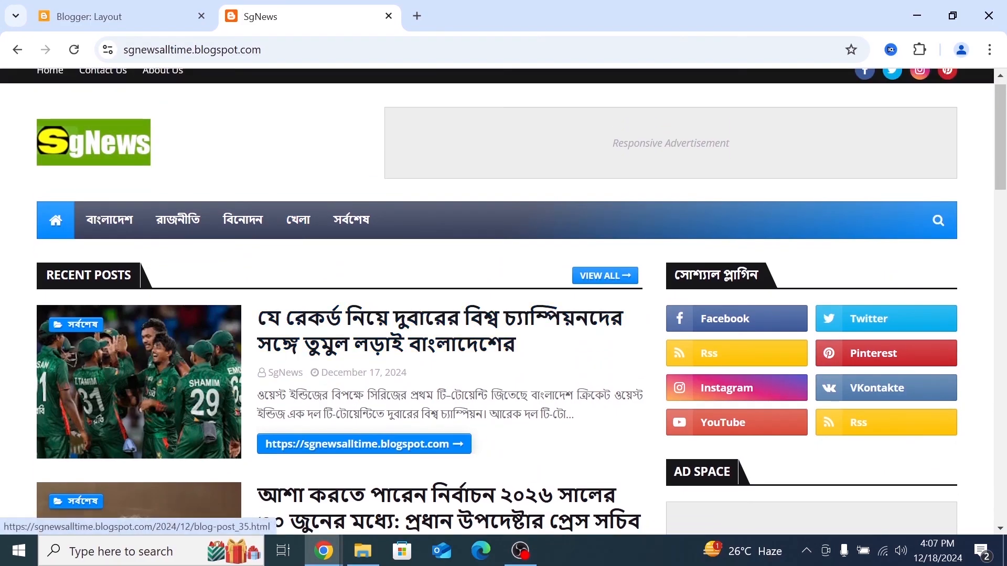
scroll(381, 390, "down", 5)
scroll(381, 389, "down", 2)
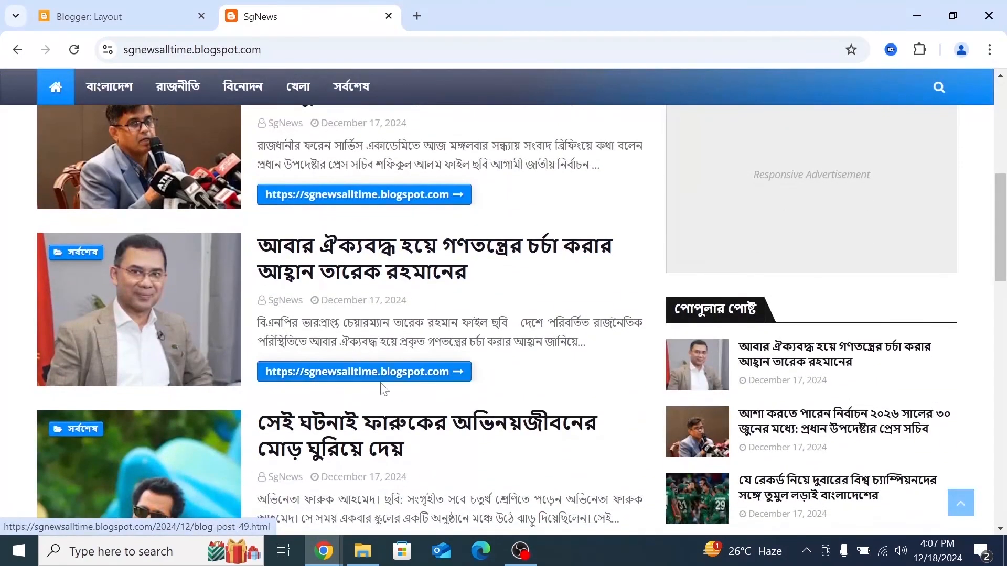
scroll(380, 391, "up", 4)
scroll(359, 291, "up", 4)
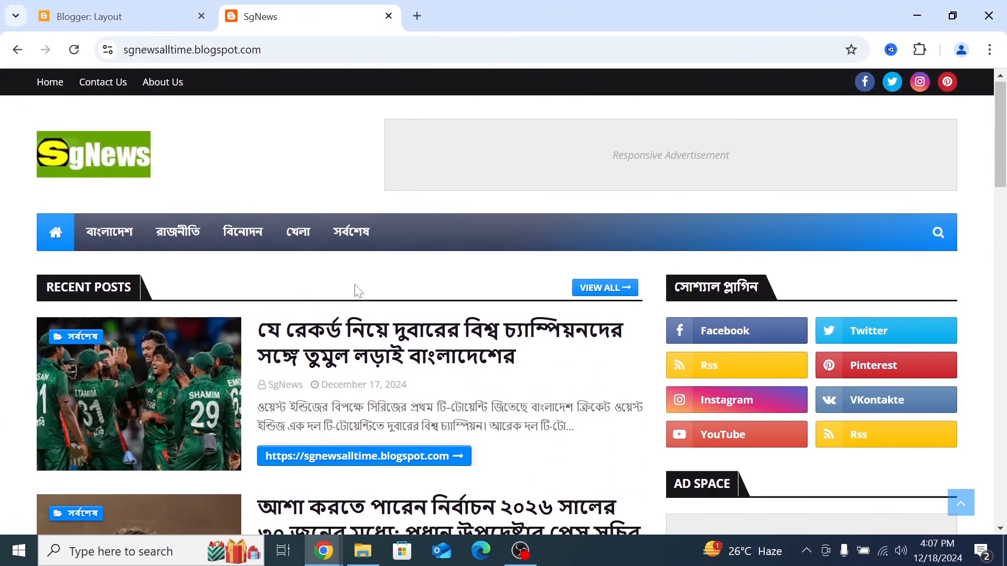